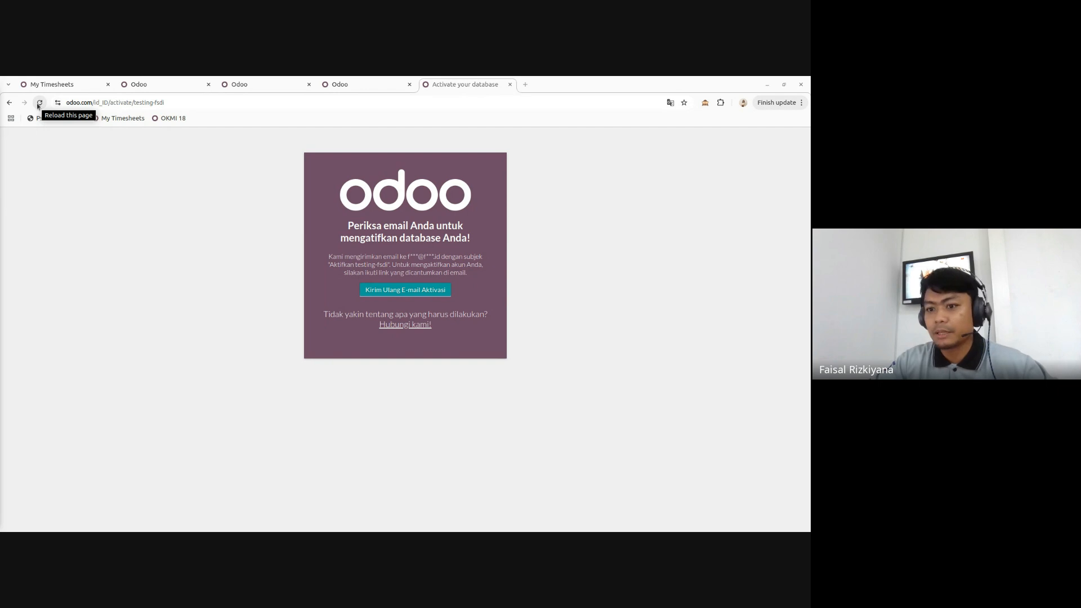
# - Reload the activation page, then go to testing-fsdi.odoo.com
pyautogui.click(37, 104)
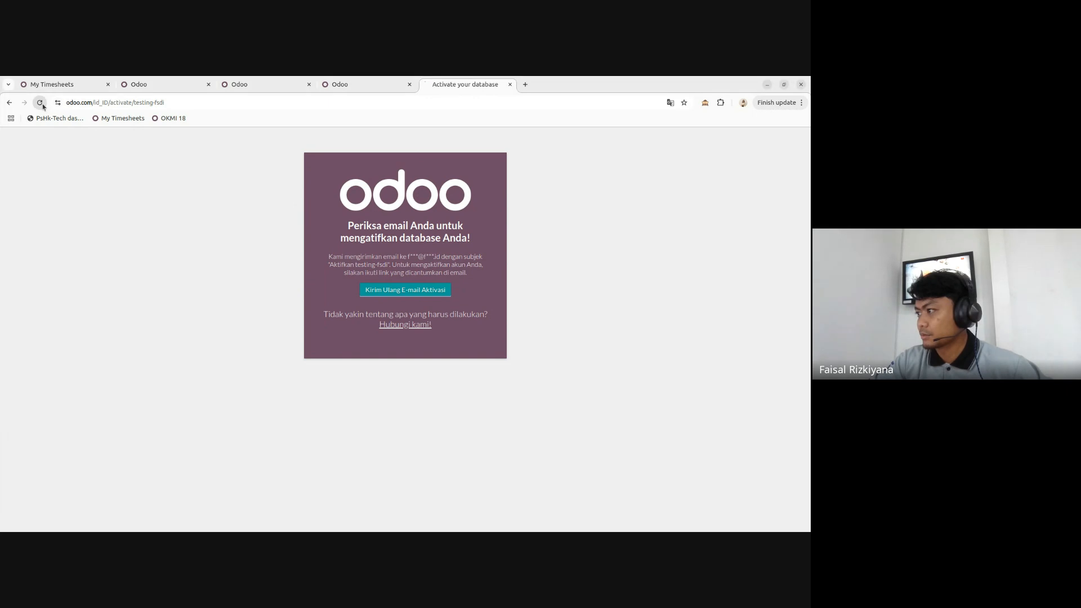
pyautogui.click(195, 106)
pyautogui.hotkey('ctrl', 'a')
pyautogui.write('test')
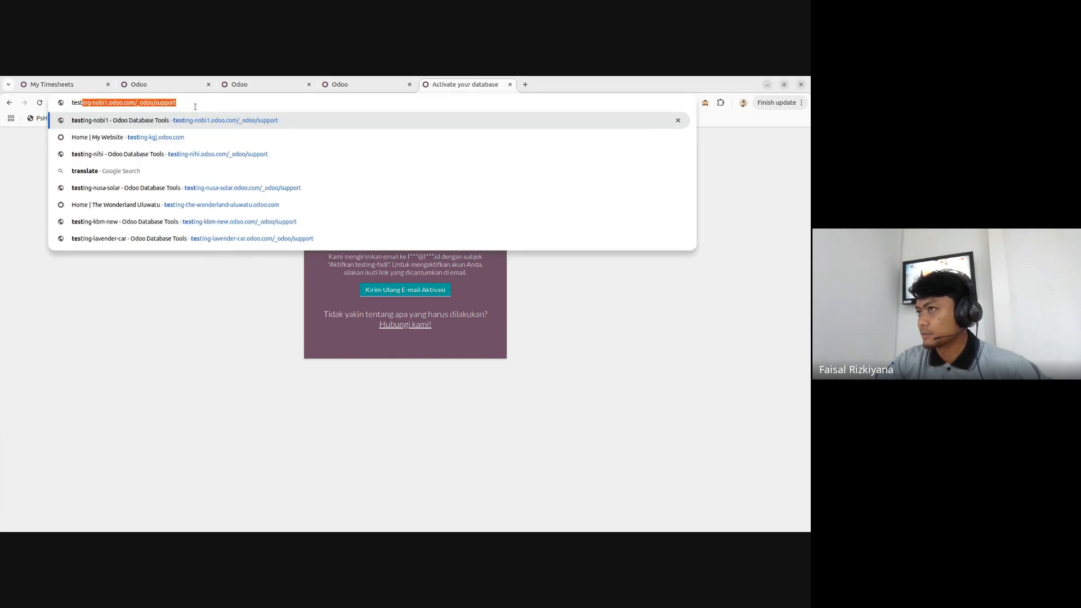
pyautogui.write('ing-fsdi')
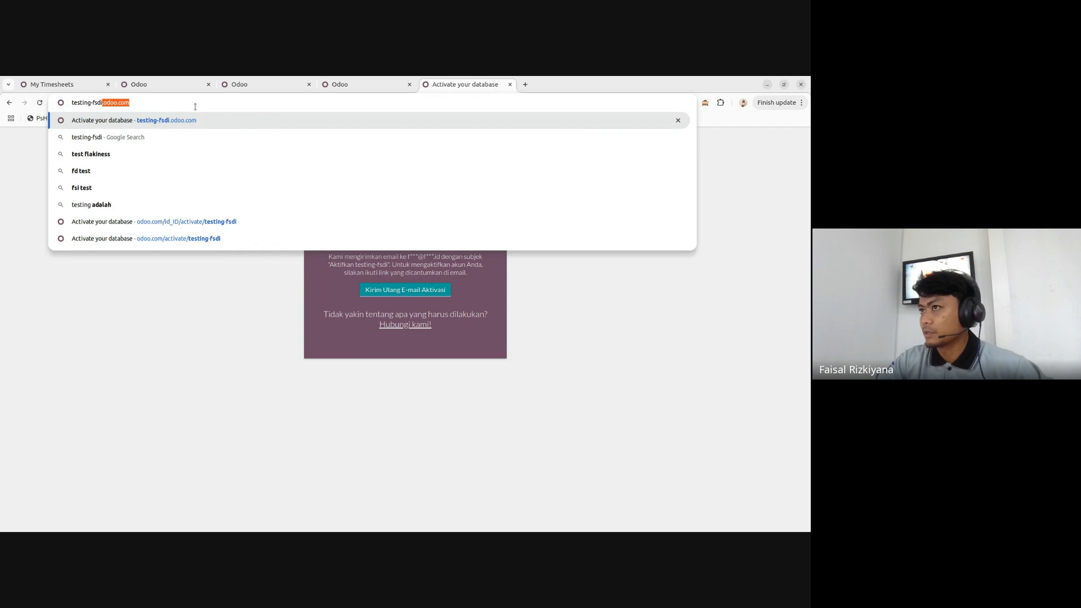
pyautogui.write('.odoo.com')
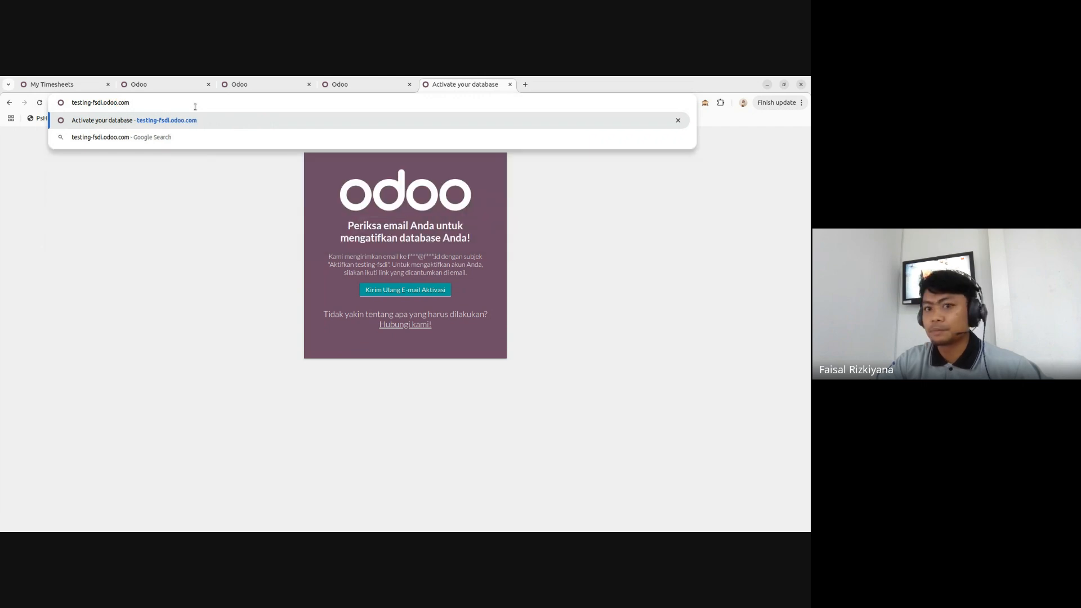
pyautogui.press('Return')
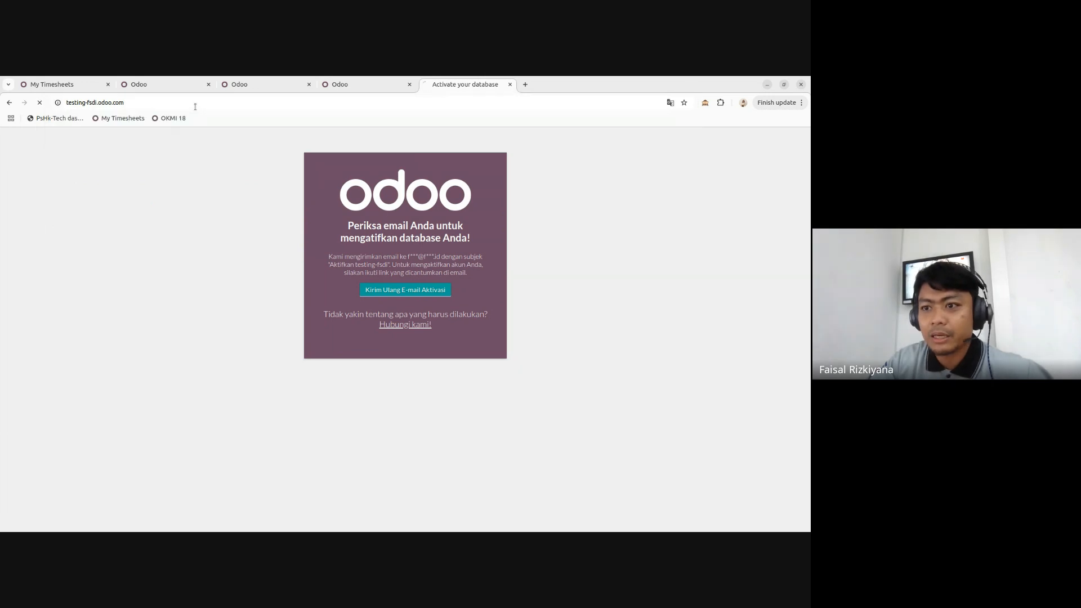
# - Reload testing-fsdi.odoo.com to reach the sign-in page and start replacing its path with _odoo/support
pyautogui.click(190, 104)
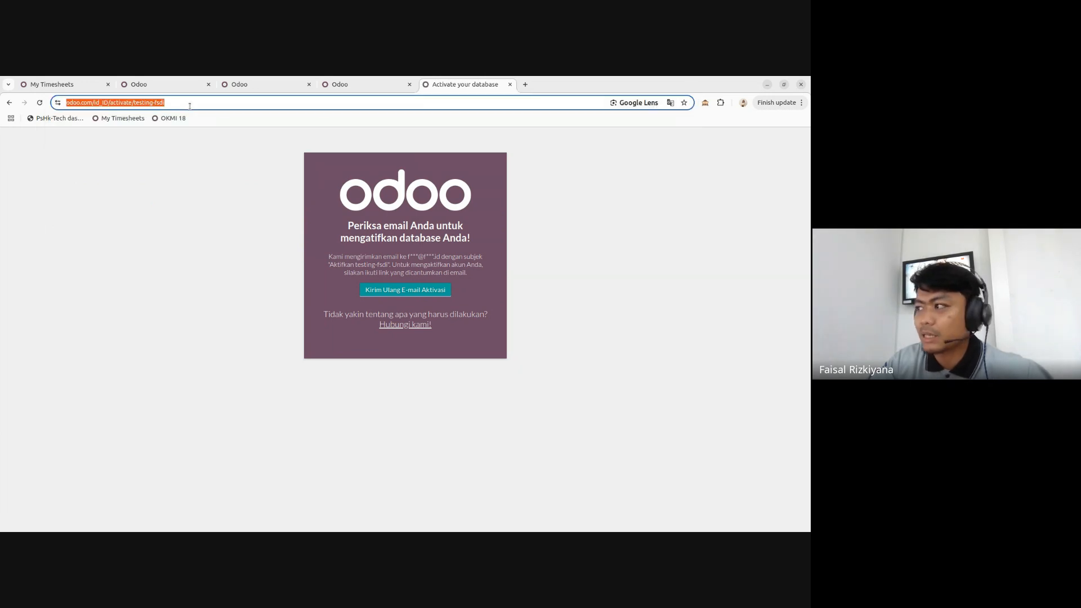
pyautogui.write('testing-fsdi')
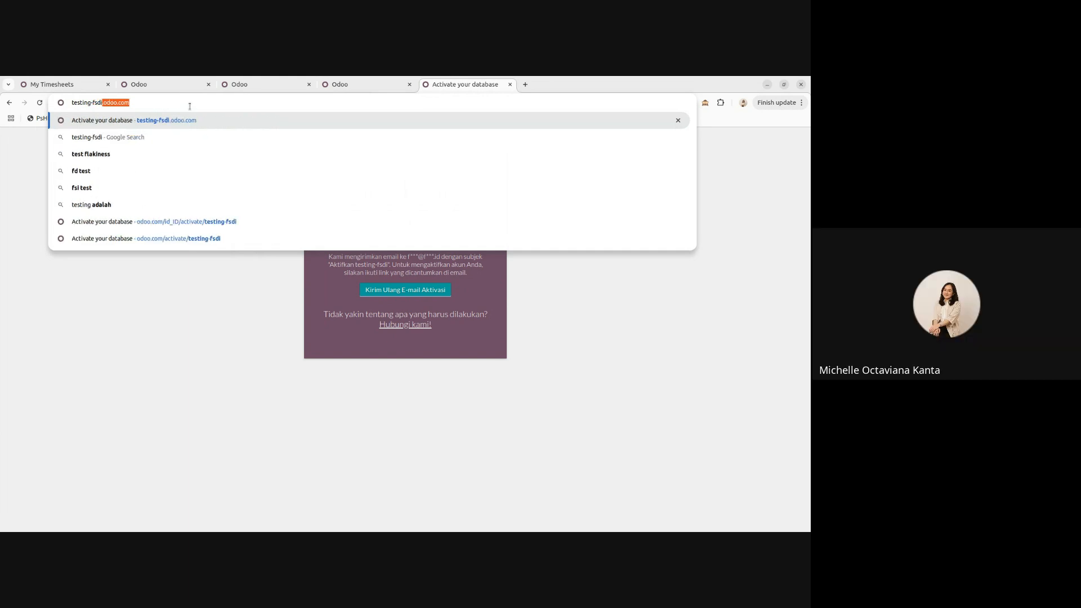
pyautogui.write('.odoo.com')
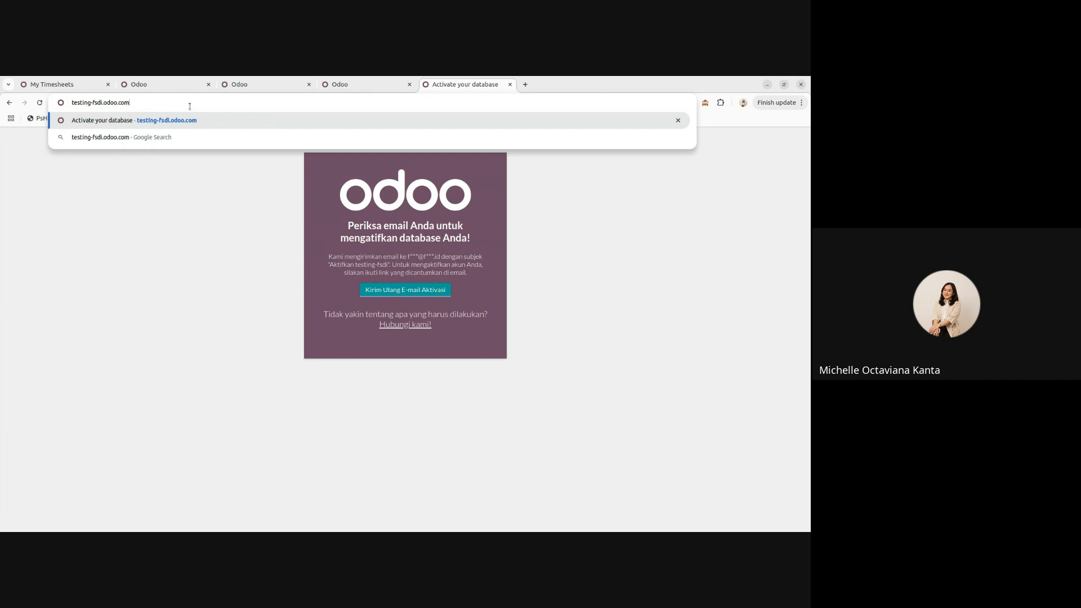
pyautogui.press('Return')
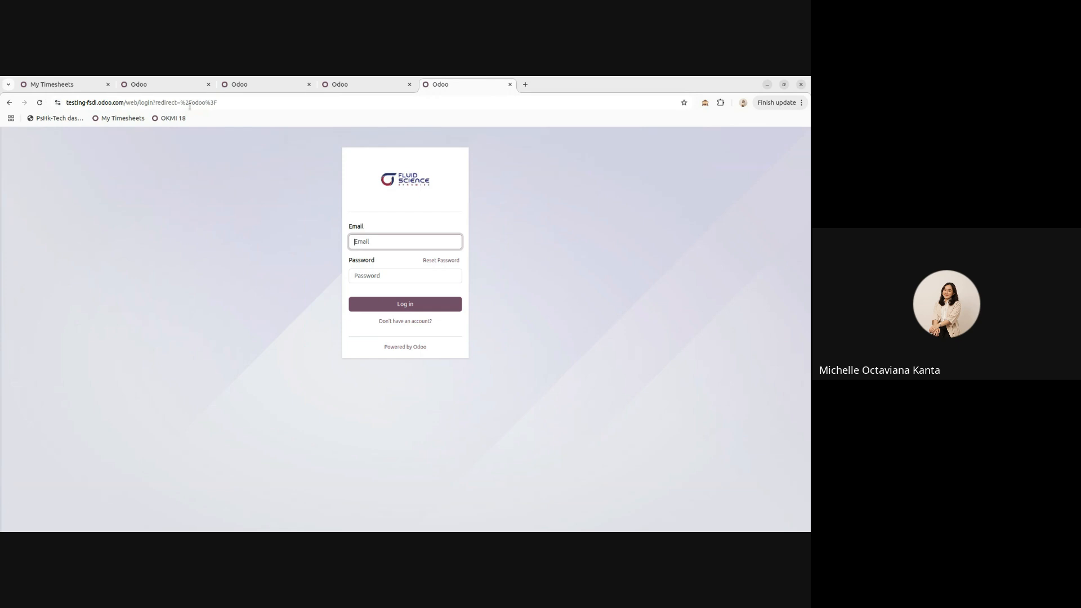
pyautogui.moveTo(145, 102); pyautogui.dragTo(237, 102)
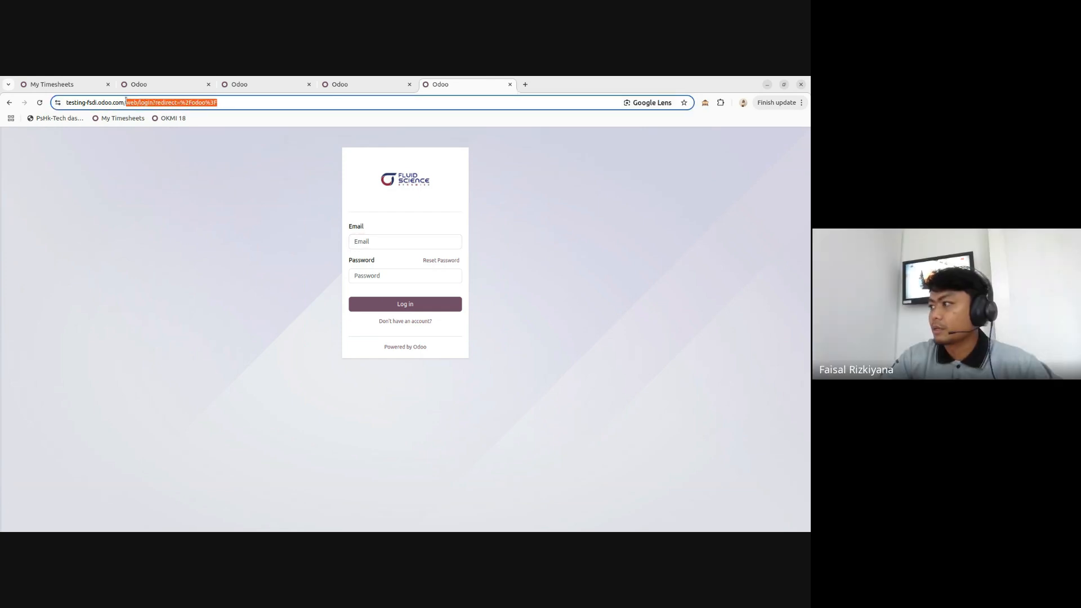
pyautogui.write('_odoo/su')
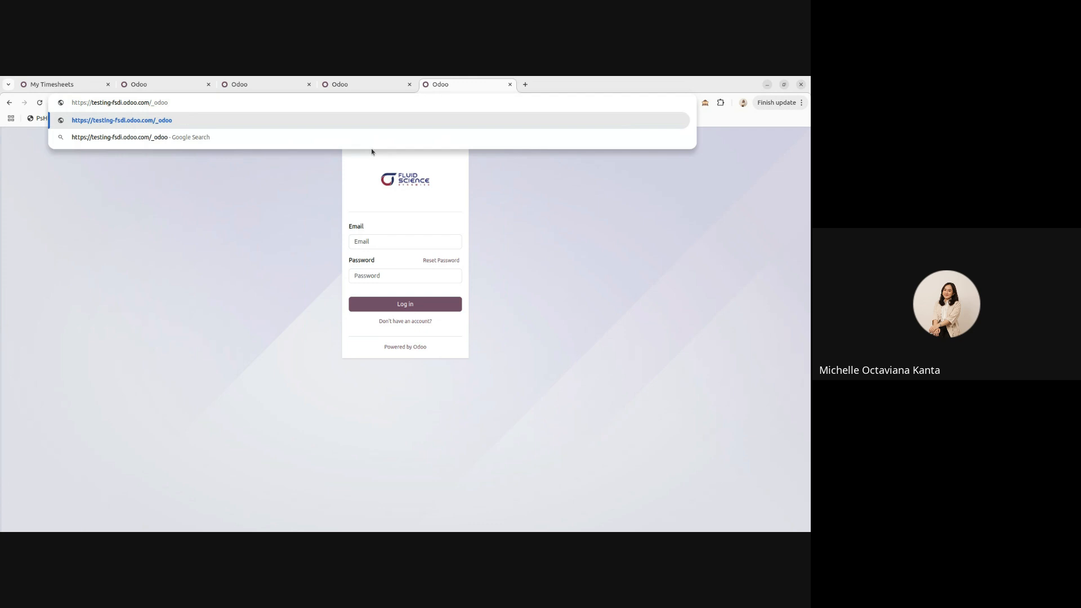
pyautogui.write('pport')
# - Set the trial expiration date to 03/09/2025 on the support page, then open the testing-fsdi database
pyautogui.press('Return')
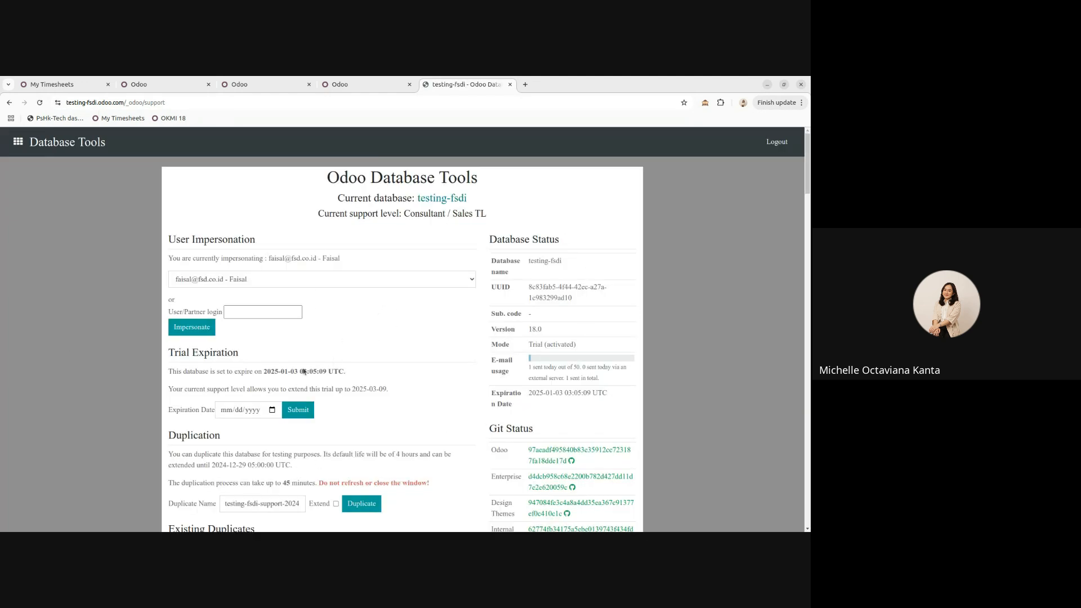
pyautogui.click(221, 415)
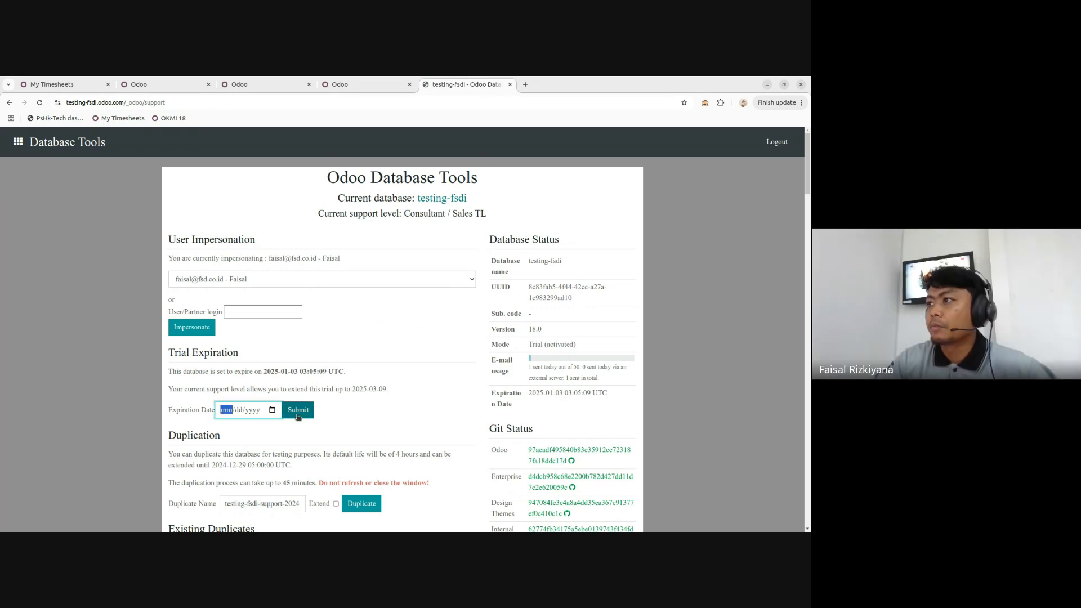
pyautogui.write('03/09/2025')
pyautogui.click(295, 416)
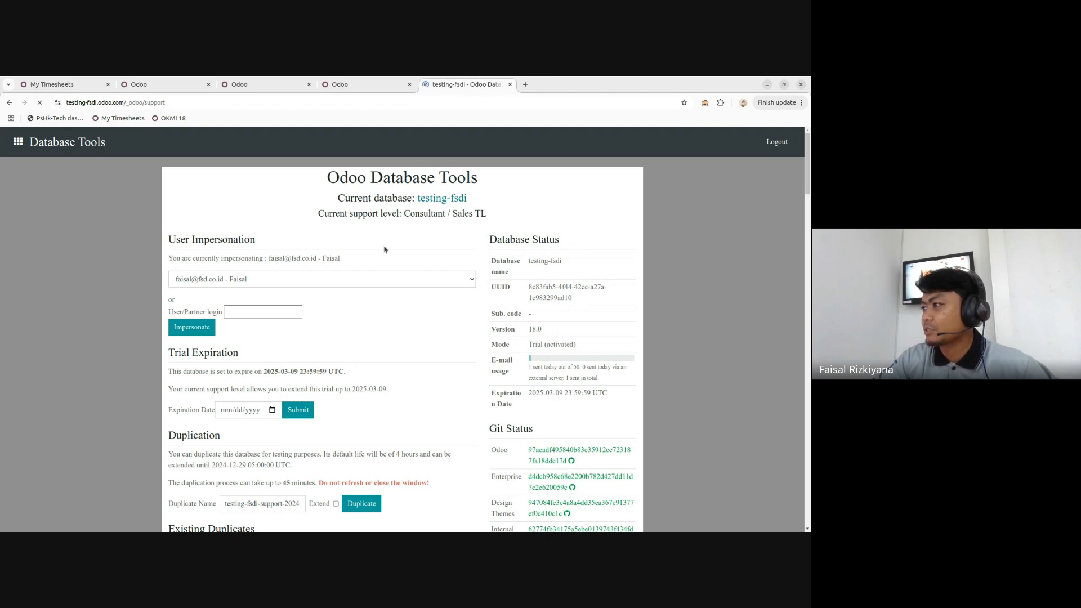
pyautogui.click(424, 201)
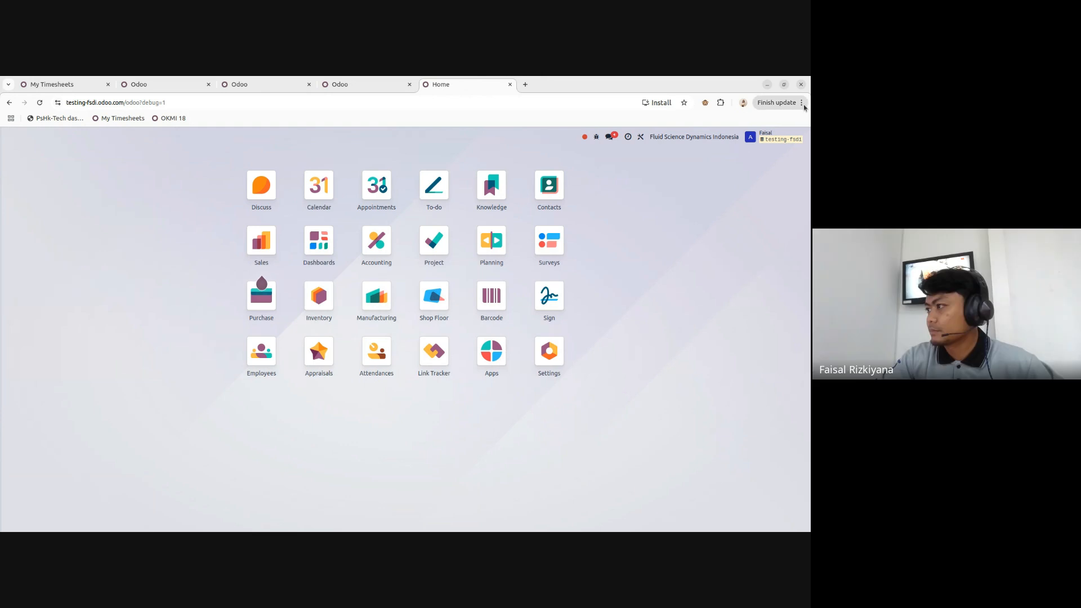
pyautogui.click(802, 102)
pyautogui.click(778, 304)
pyautogui.click(778, 304)
pyautogui.click(529, 481)
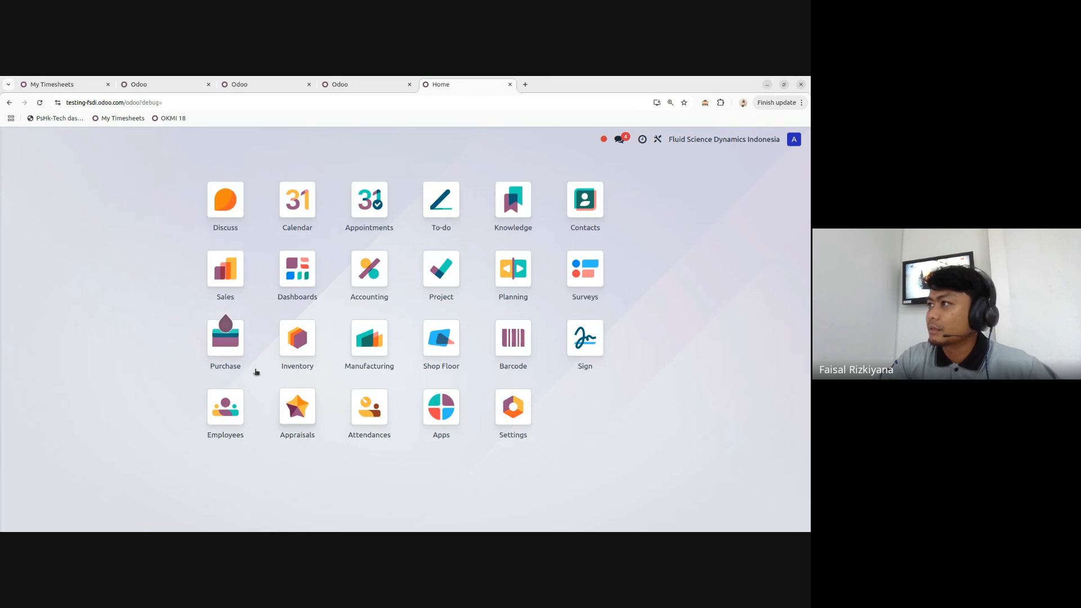
pyautogui.moveTo(226, 320)
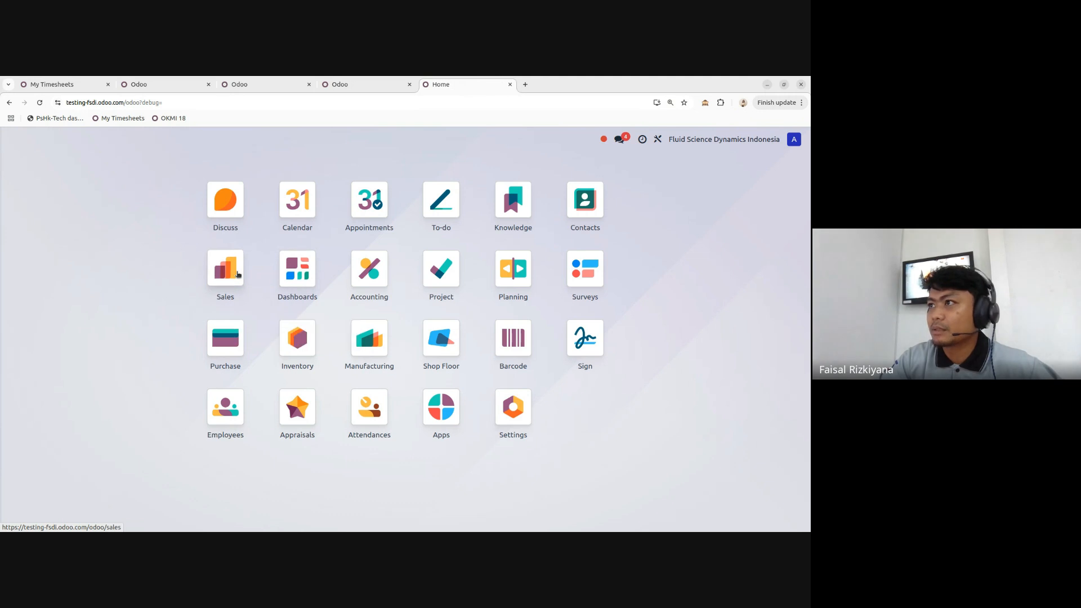
pyautogui.click(225, 273)
pyautogui.click(14, 139)
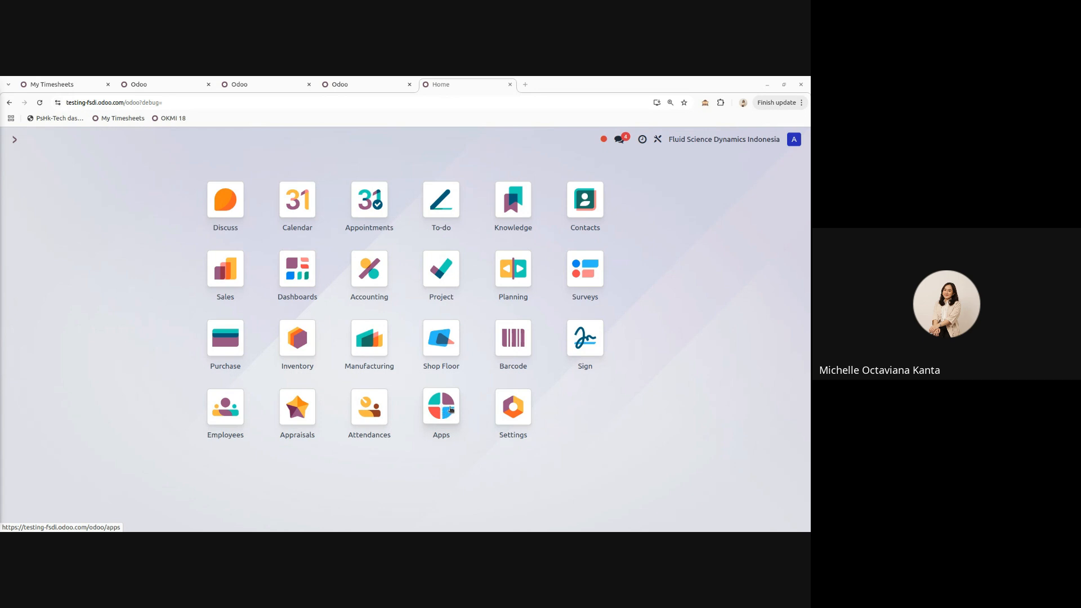
pyautogui.click(443, 405)
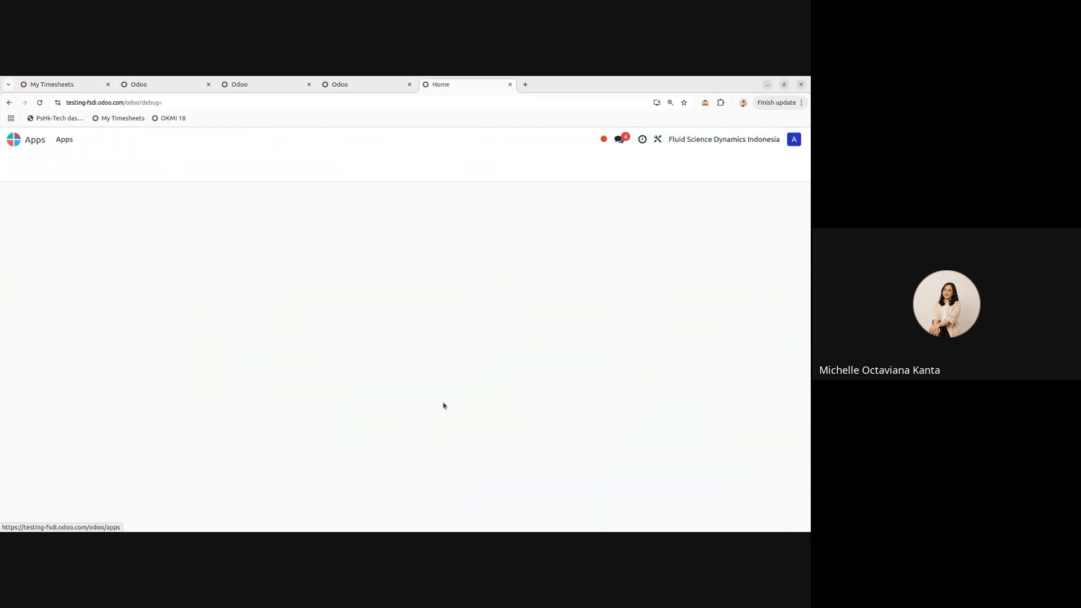
pyautogui.scroll(-8, 225, 229)
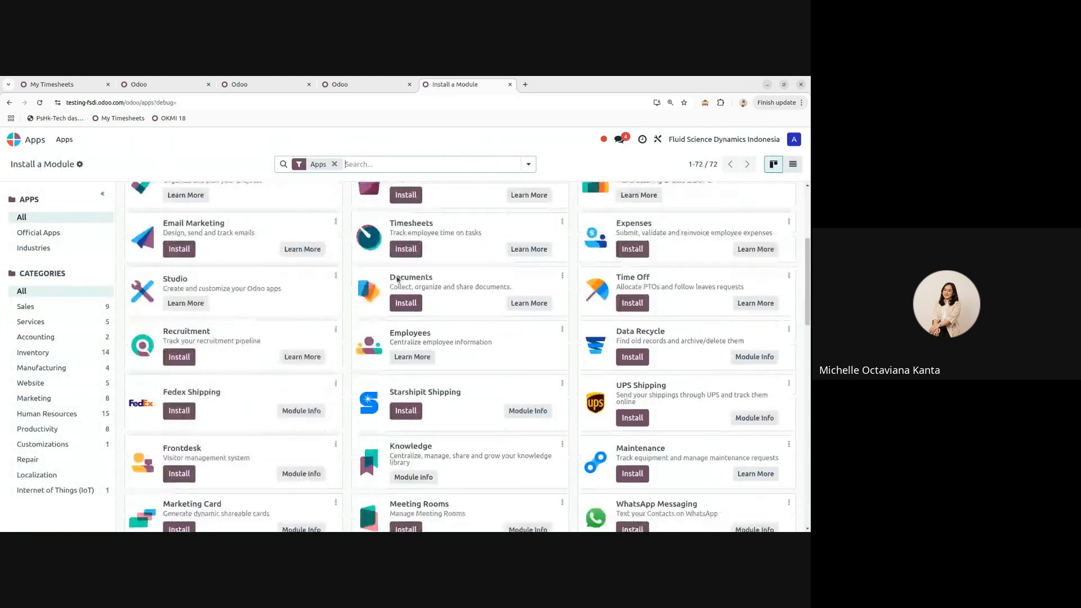
pyautogui.scroll(8, 387, 294)
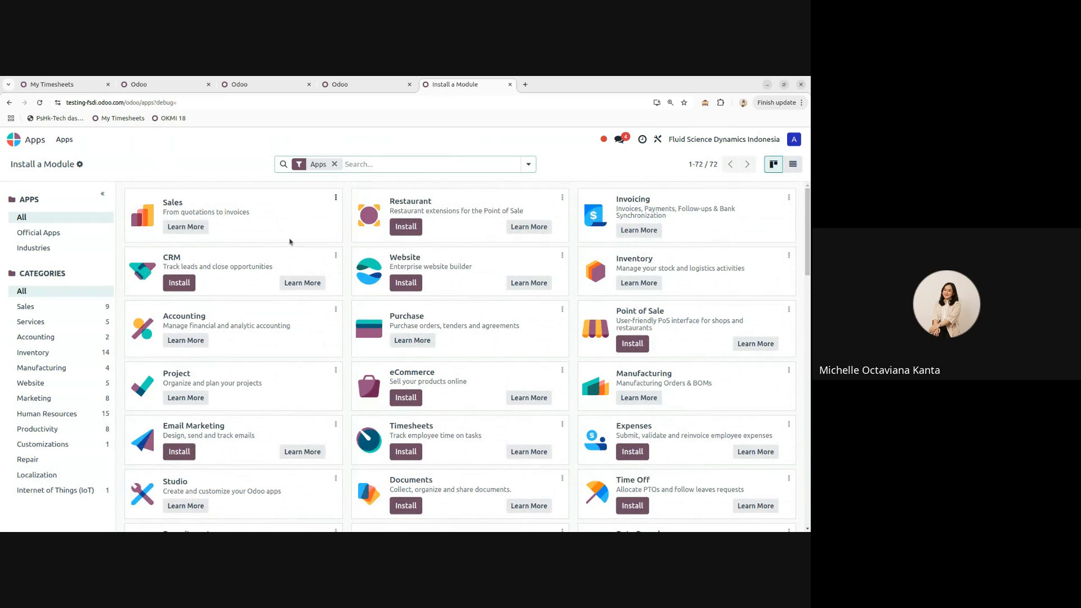
pyautogui.click(335, 198)
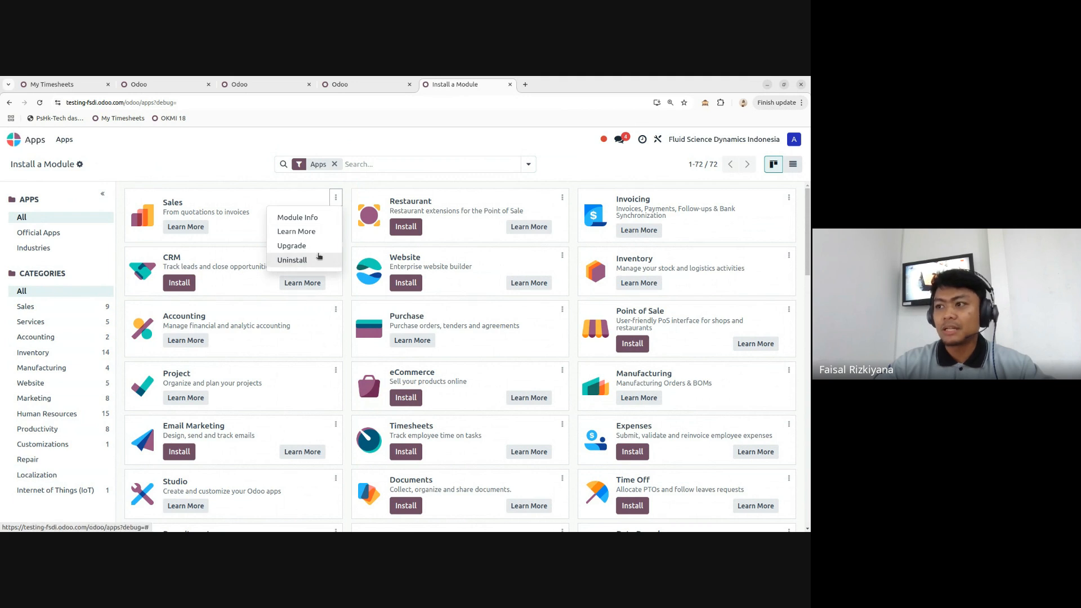
pyautogui.click(22, 141)
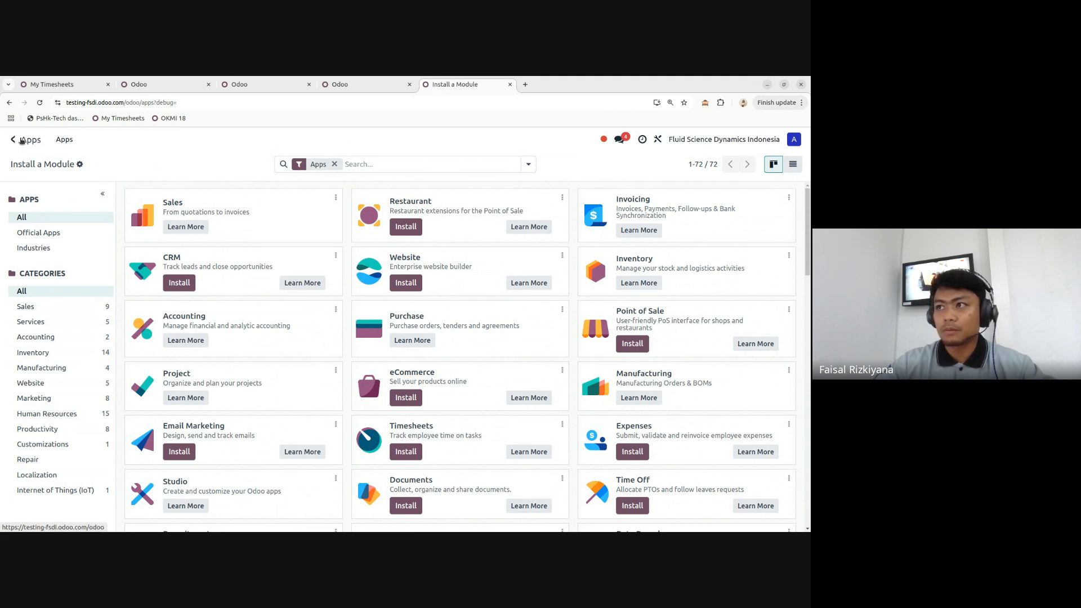
pyautogui.click(21, 141)
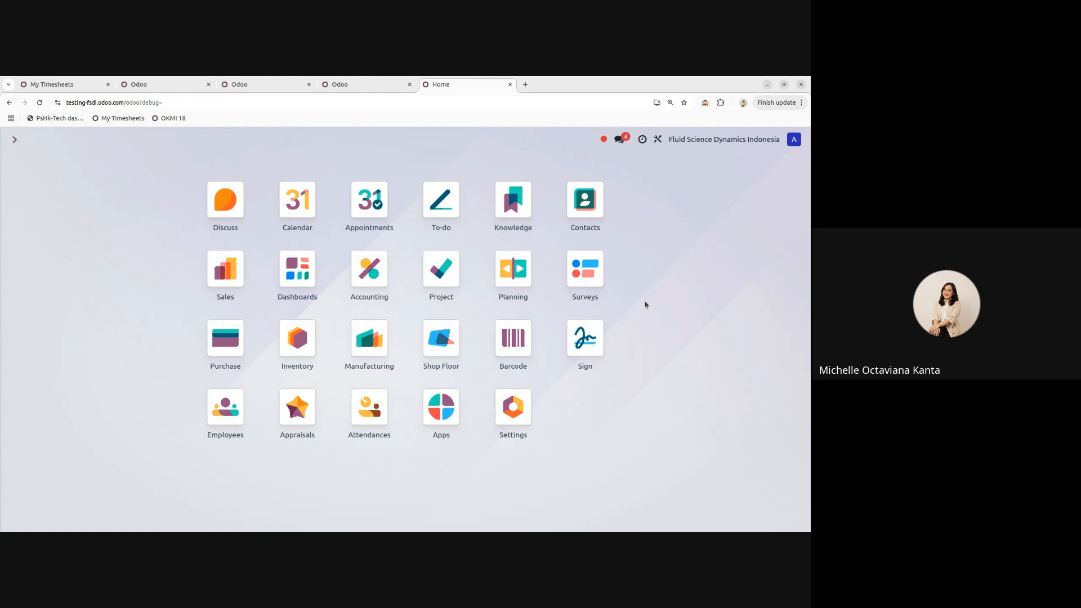
pyautogui.write('accounting')
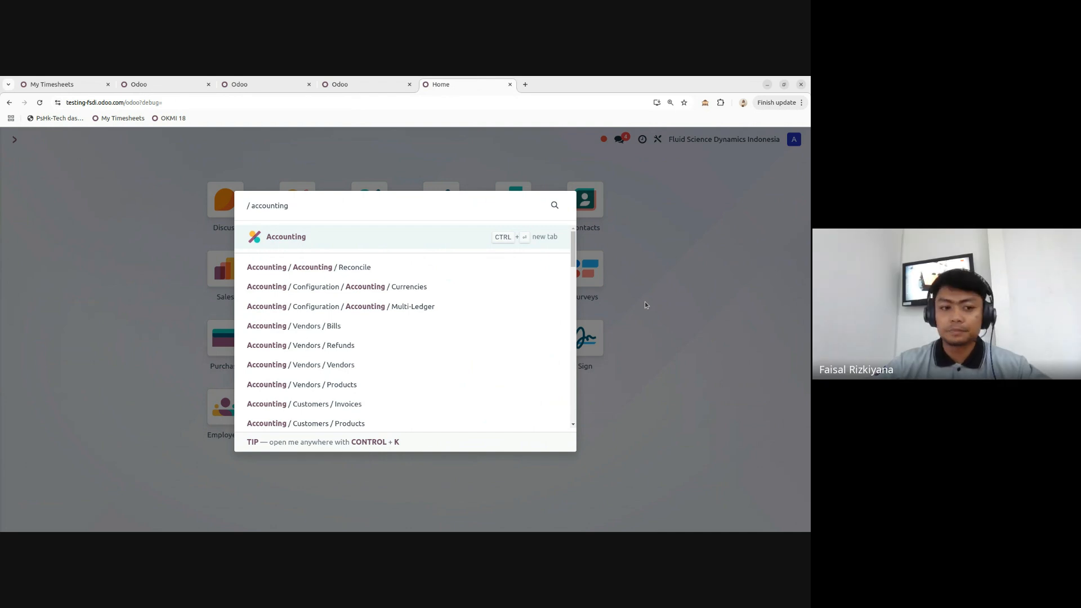
pyautogui.click(661, 252)
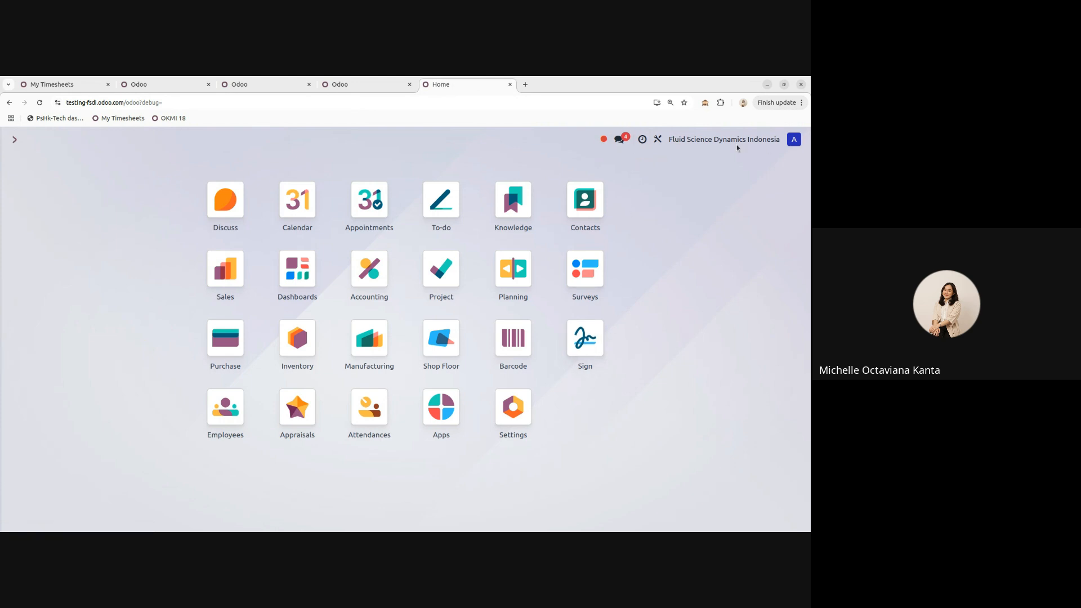
pyautogui.click(619, 140)
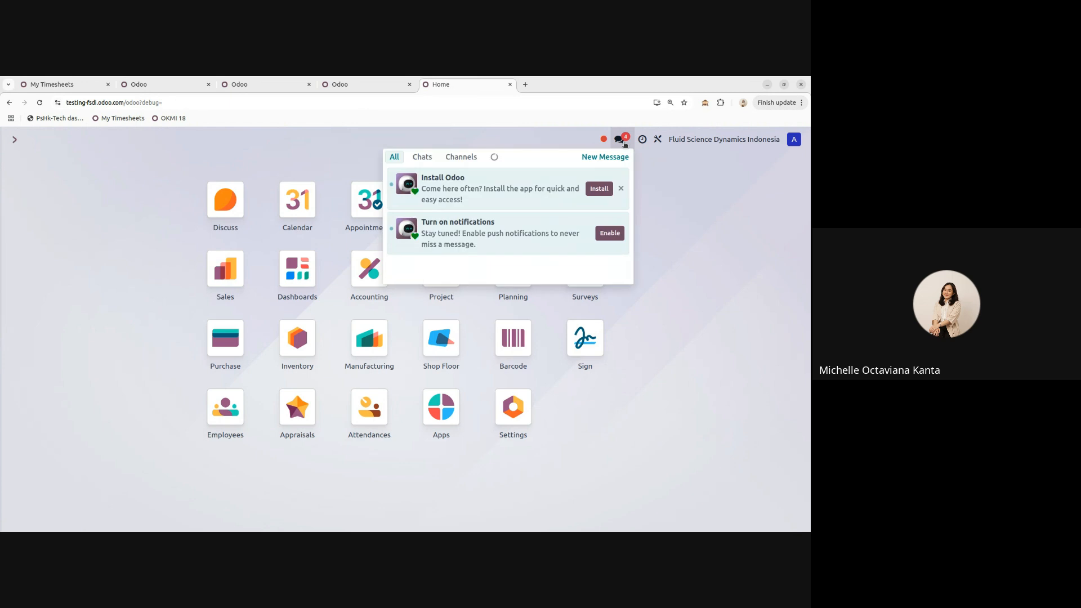
pyautogui.click(419, 161)
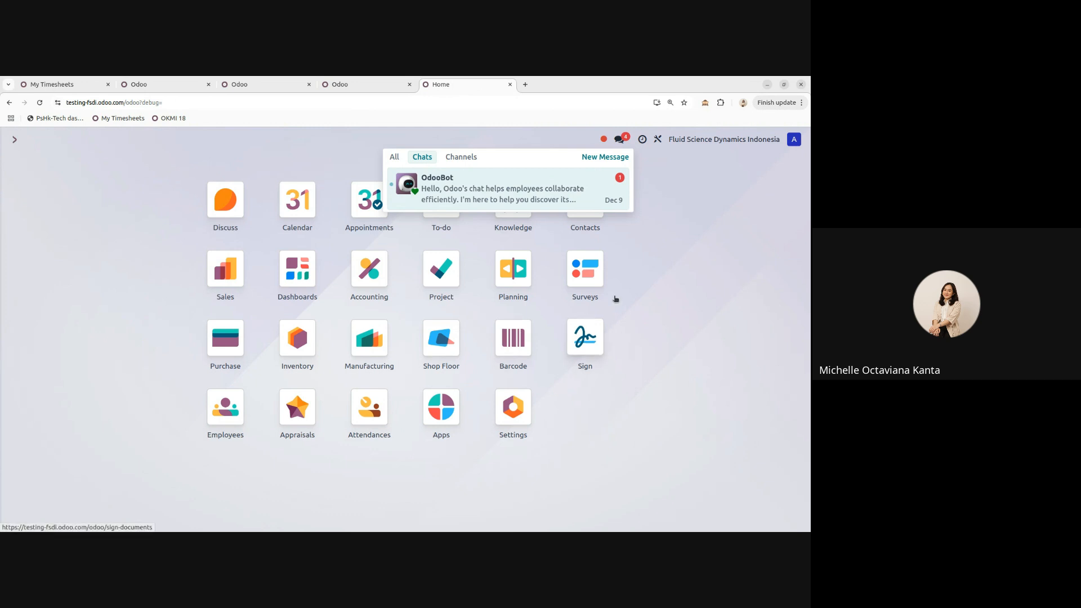
pyautogui.click(658, 188)
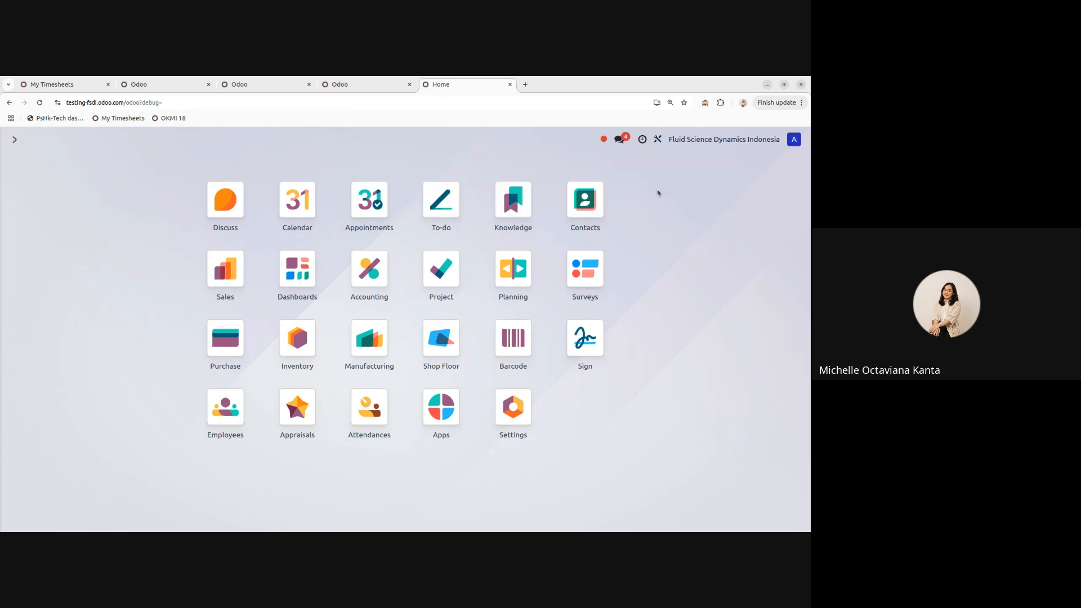
pyautogui.click(643, 140)
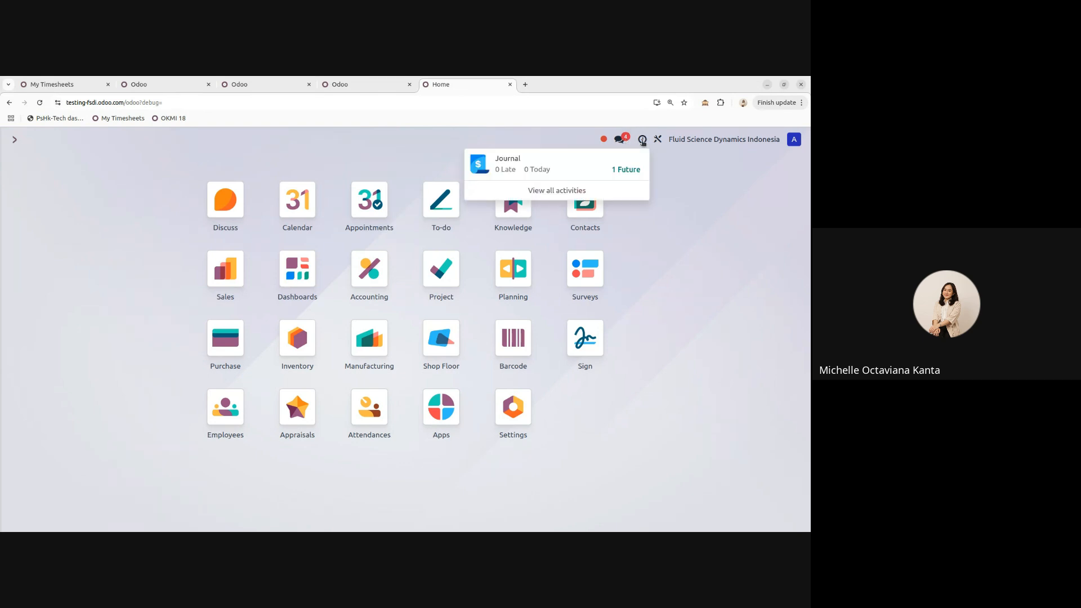
pyautogui.click(662, 190)
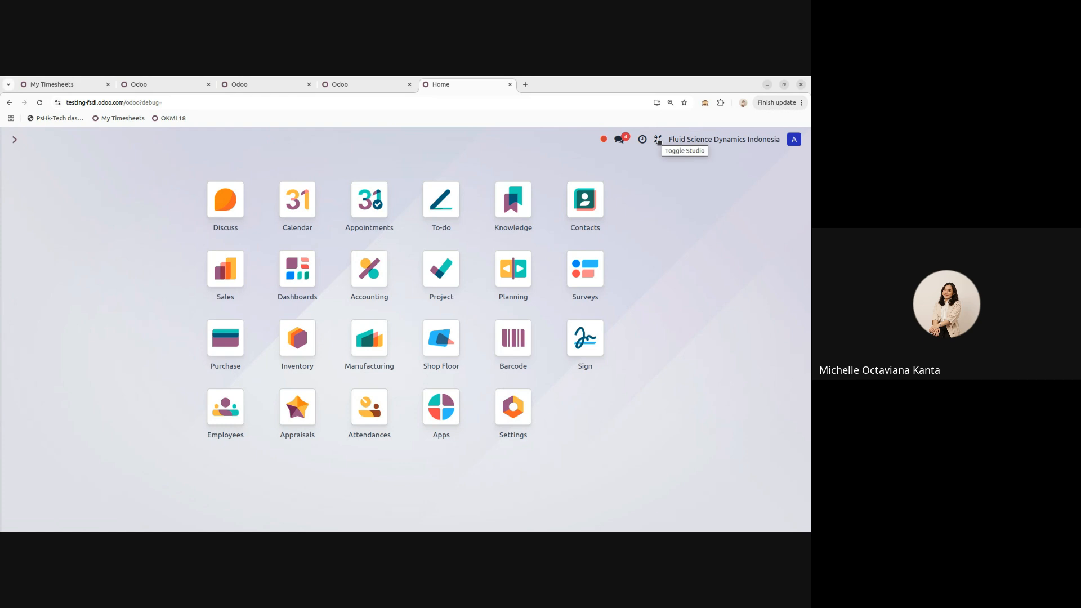
# - Exit Studio back to the normal home screen and open the avatar menu
pyautogui.click(659, 139)
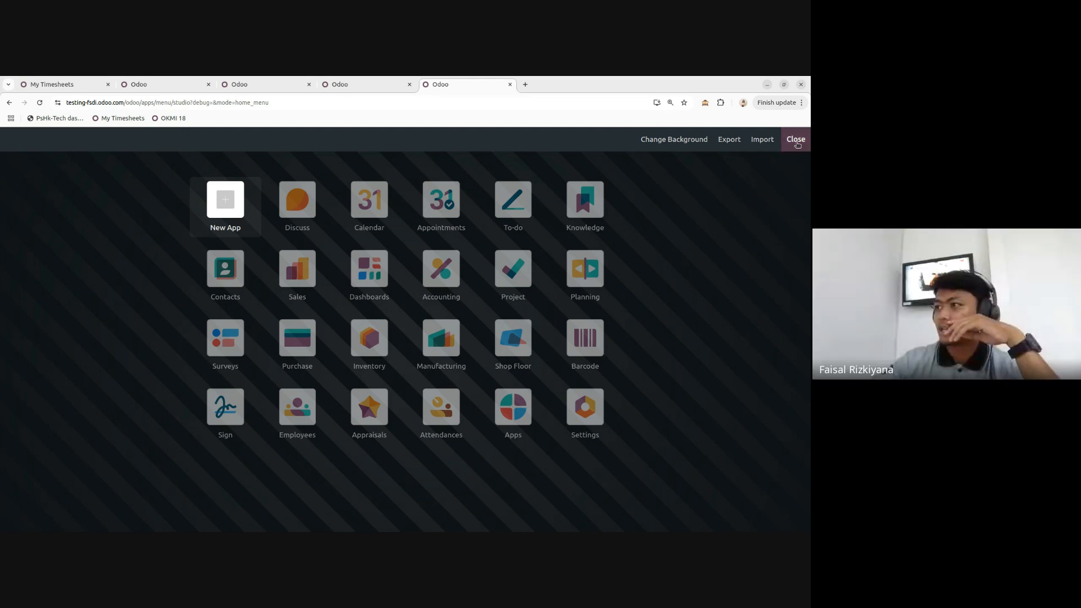
pyautogui.click(796, 142)
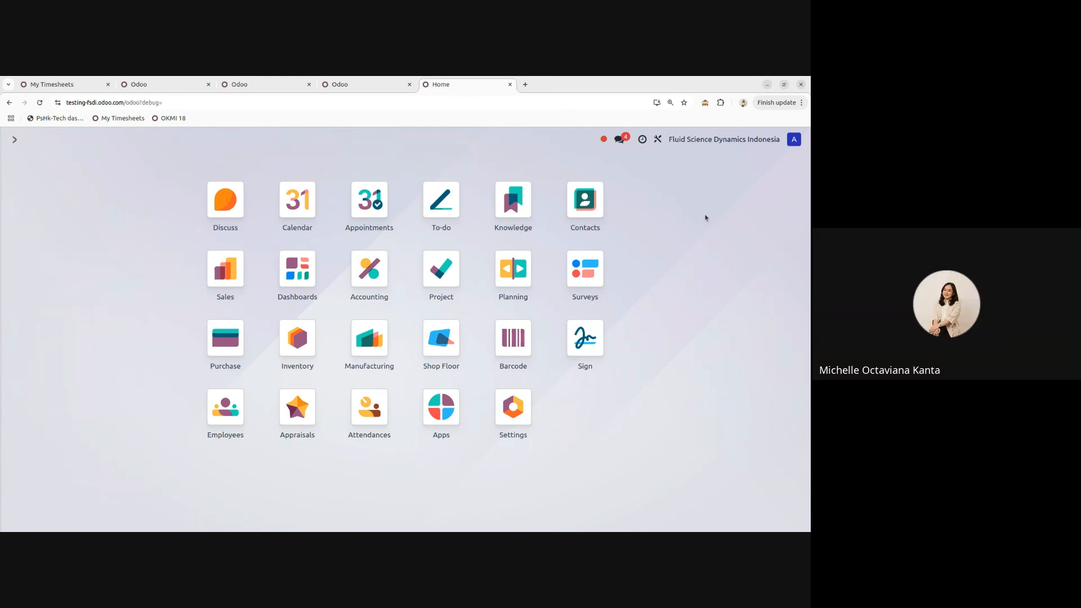
pyautogui.click(793, 141)
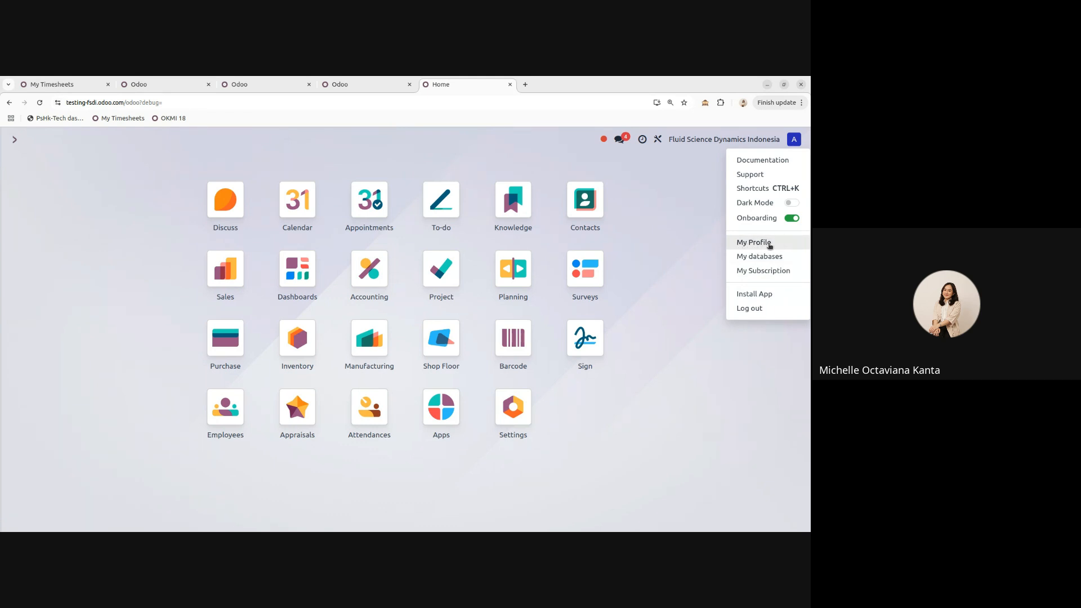
# - View the user profile, then go home and open My Subscription on odoo.com
pyautogui.click(744, 242)
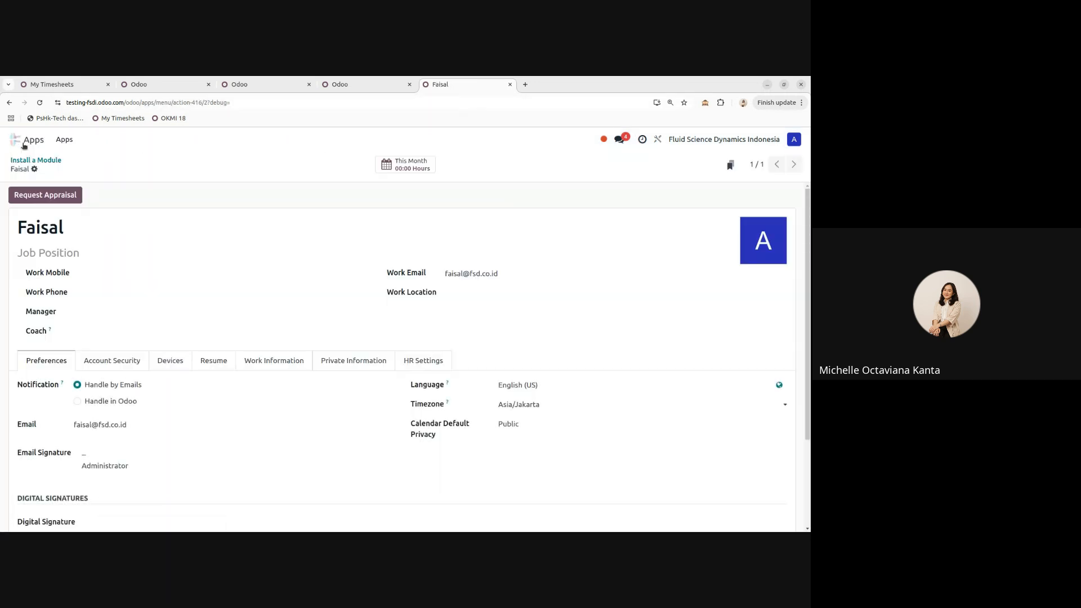
pyautogui.click(14, 140)
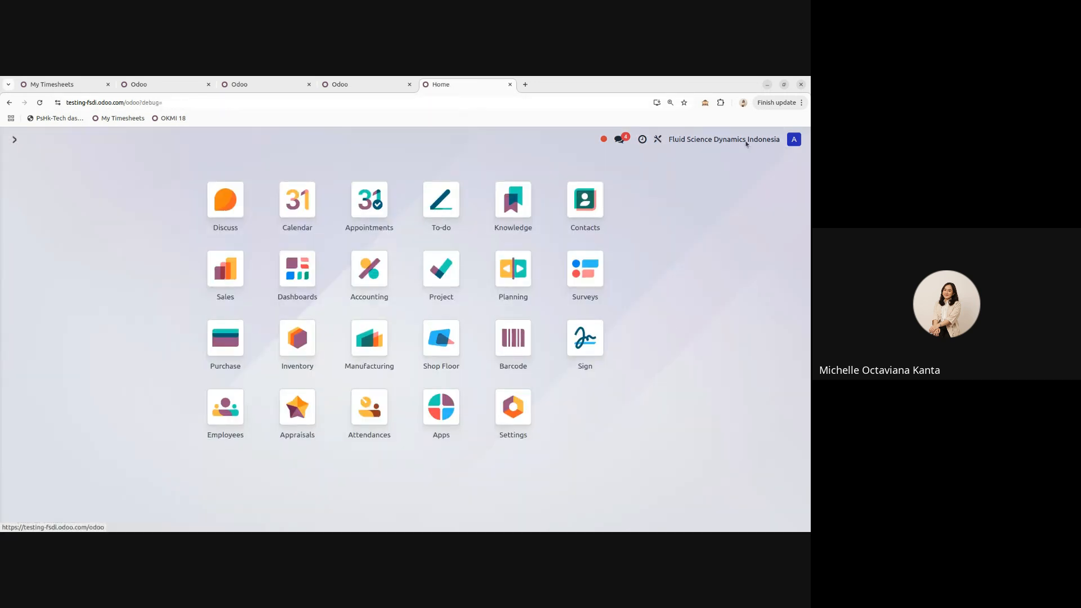
pyautogui.click(794, 139)
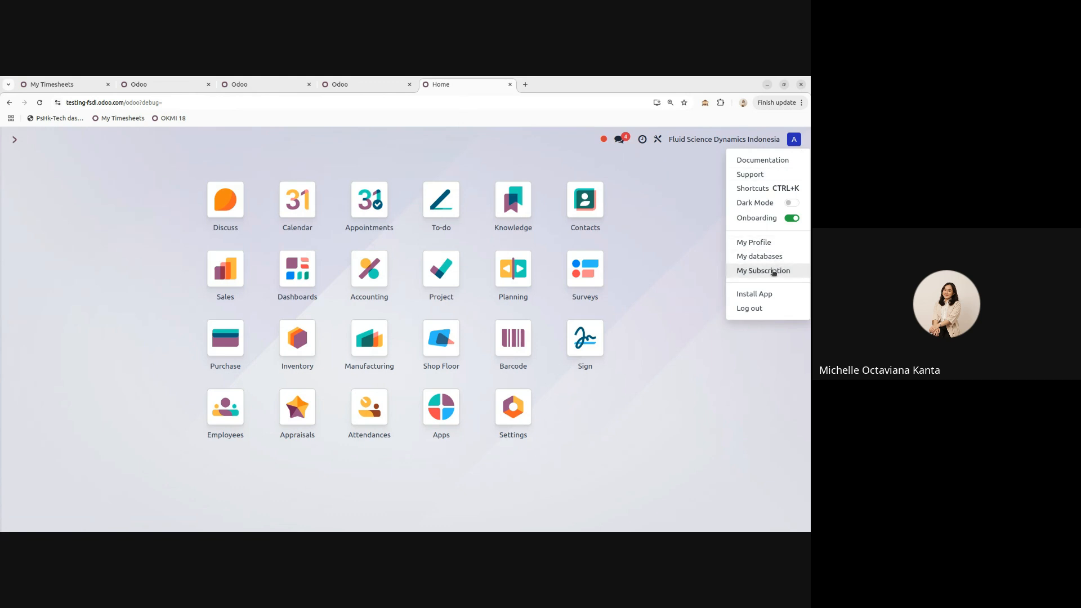
pyautogui.click(774, 272)
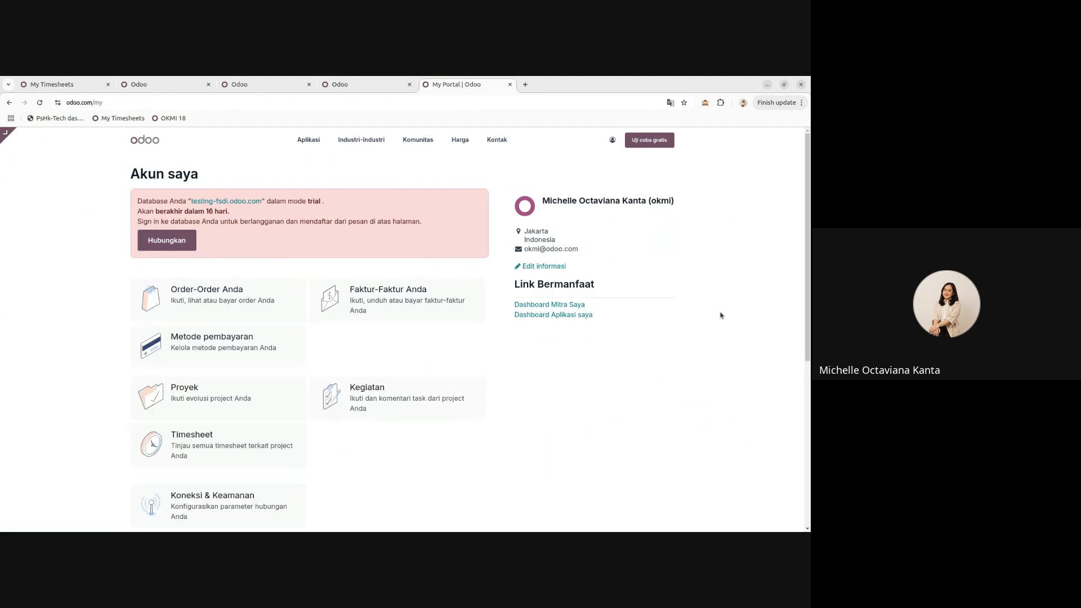
# - Scroll the subscription portal, jump to the odoo.com web backend, and select the address bar
pyautogui.scroll(-1, 726, 298)
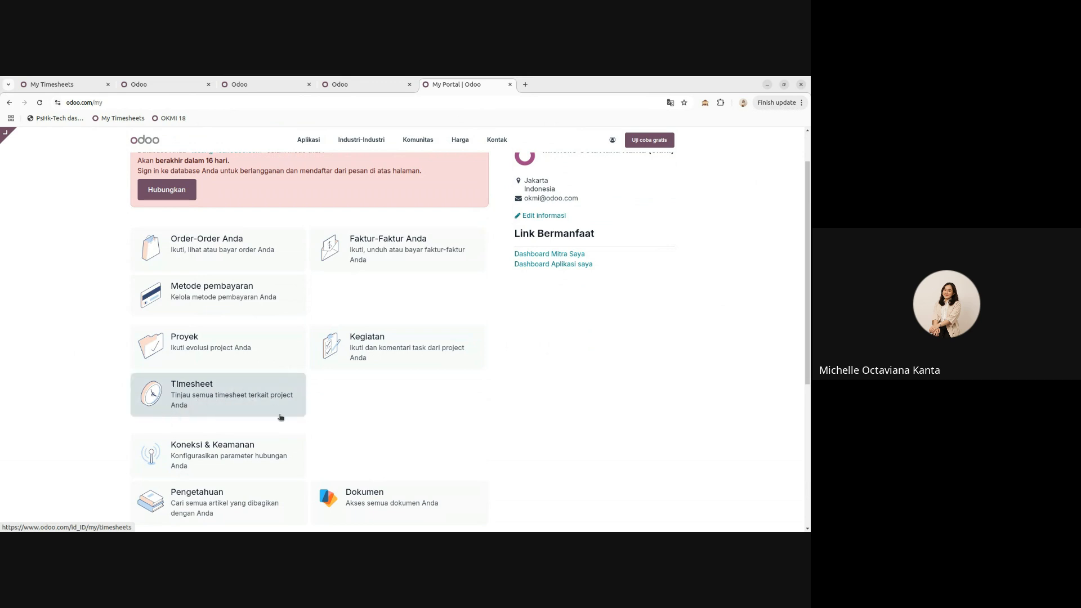
pyautogui.click(8, 135)
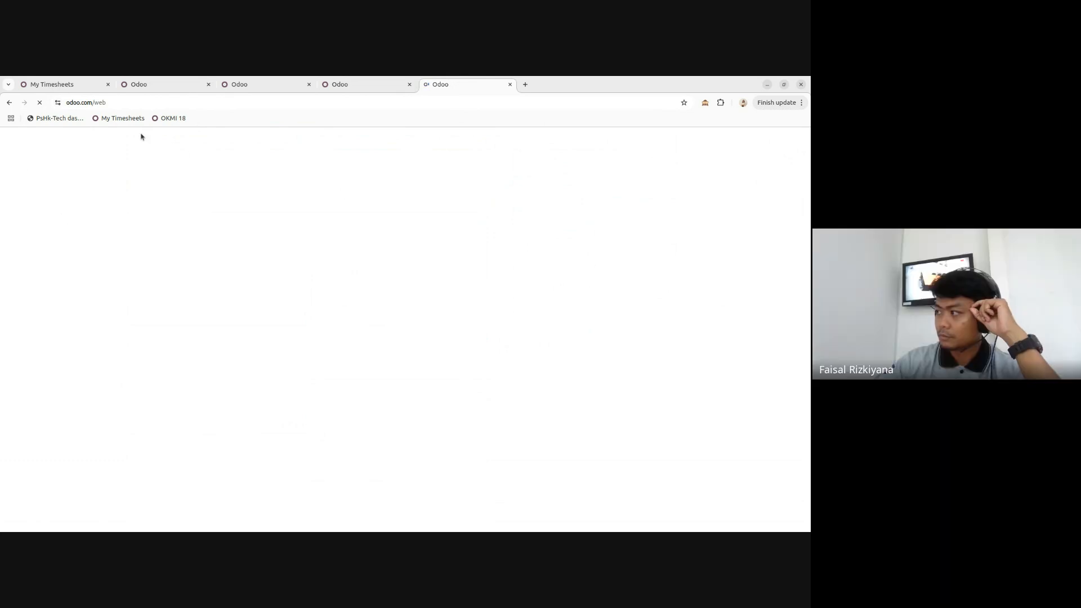
pyautogui.click(156, 102)
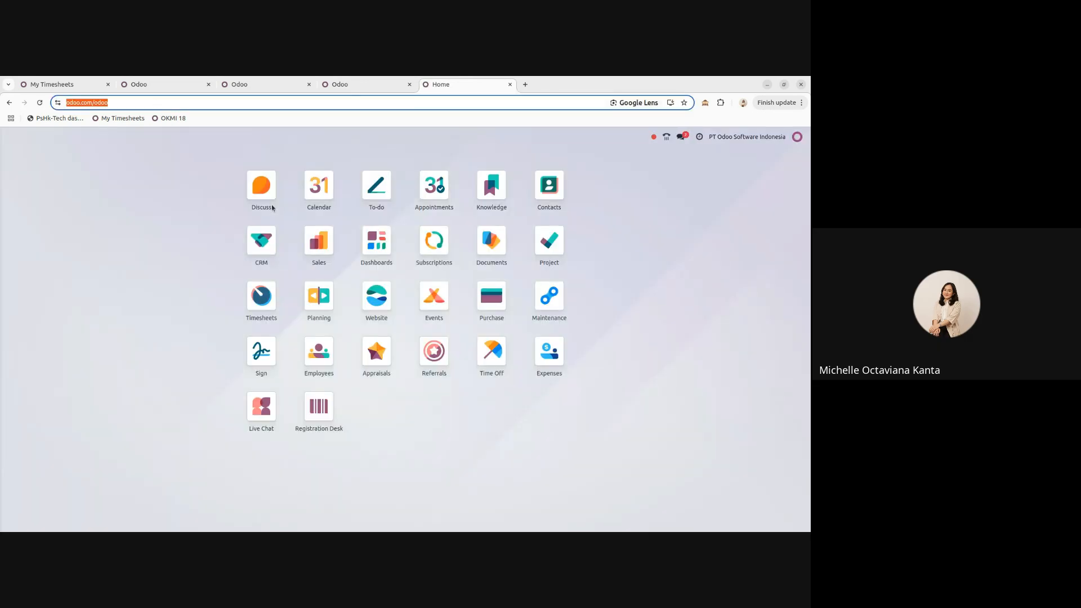
# - Load testing-fsdi to return to its home screen of apps, briefly opening the avatar menu
pyautogui.write('testing-fsdi')
pyautogui.press('Return')
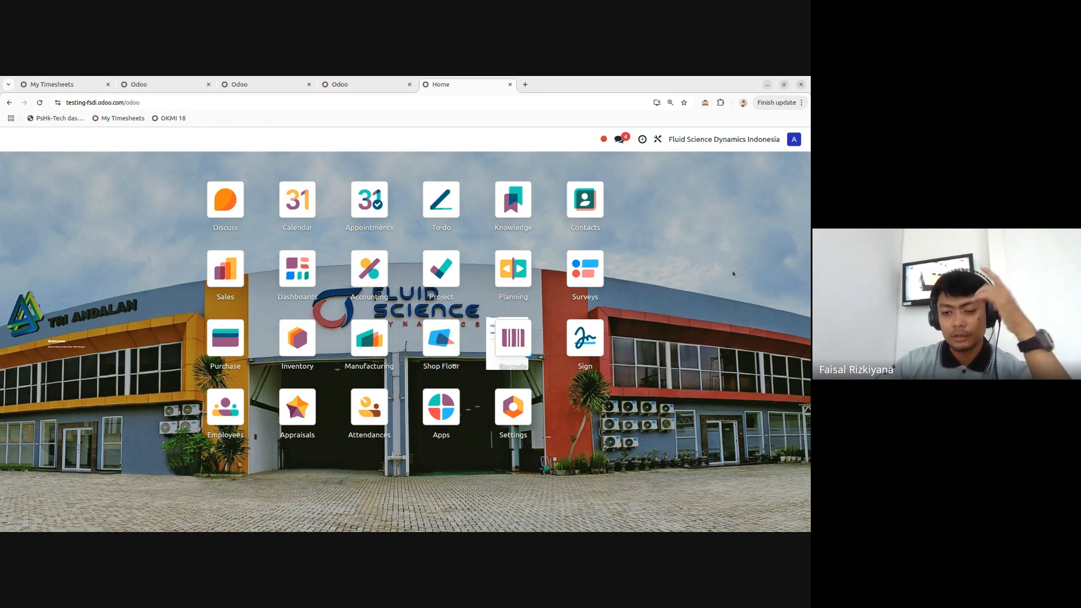
pyautogui.click(795, 139)
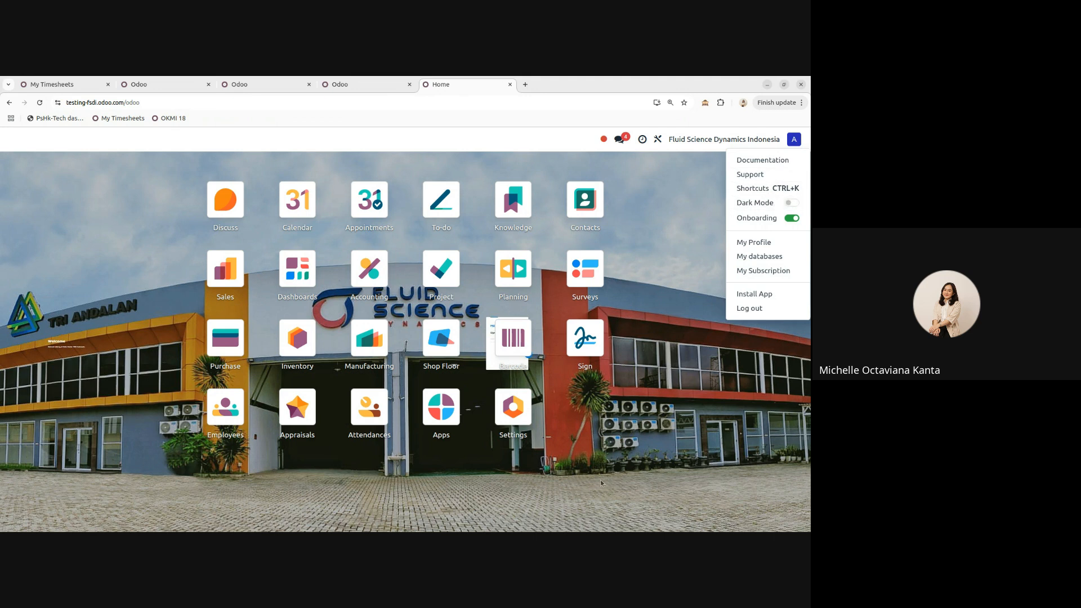
pyautogui.click(578, 462)
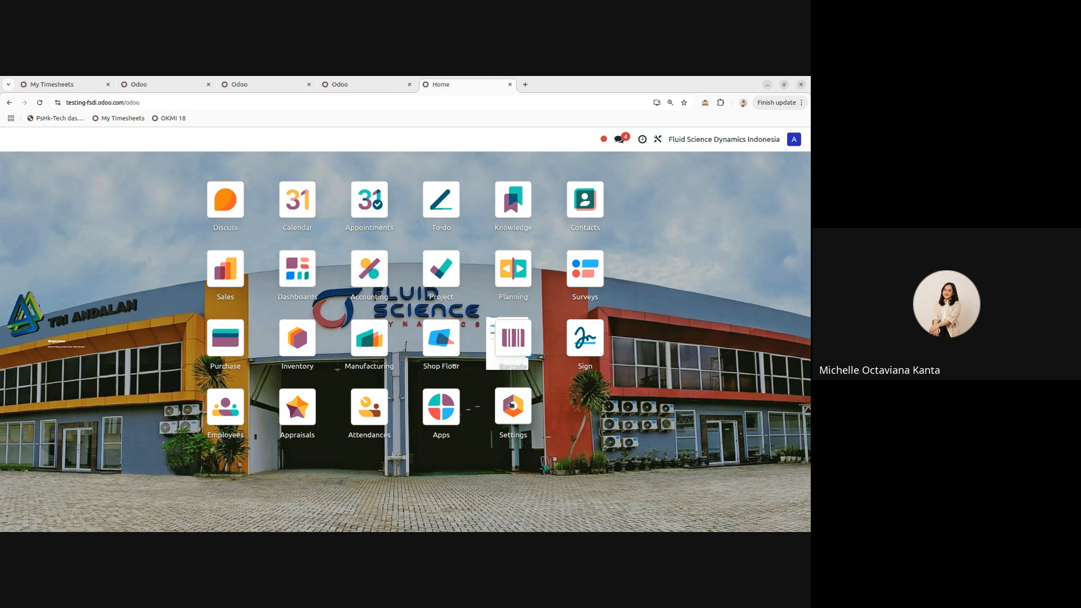
# - In Settings, scroll to Developer Tools and activate the developer mode
pyautogui.click(509, 410)
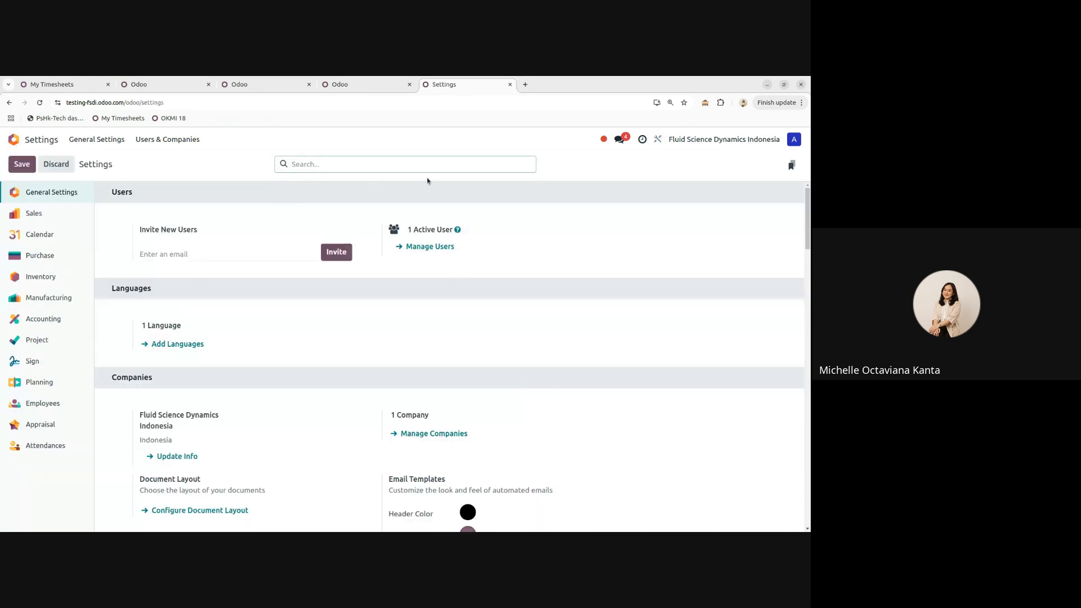
pyautogui.scroll(-20, 530, 261)
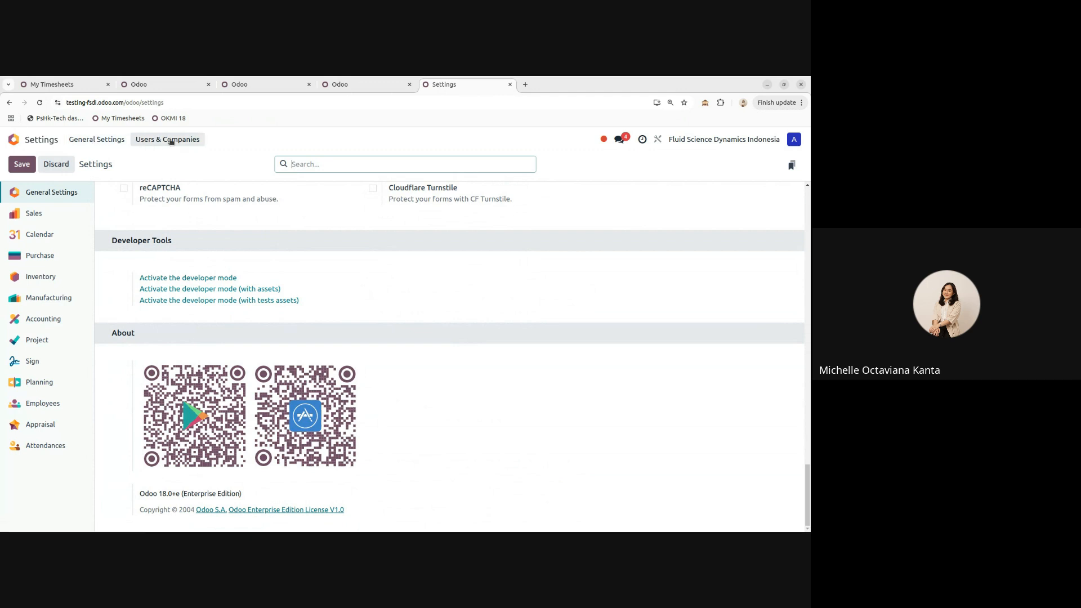
pyautogui.click(205, 277)
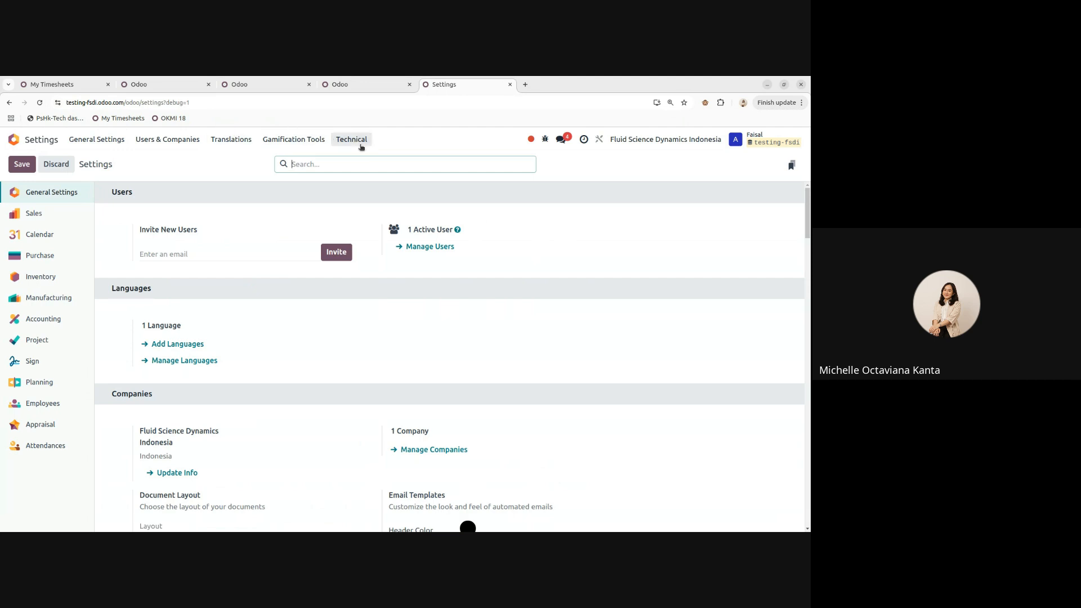
# - Peek at the Technical menu, inspect the Faisal contact's debug tools, then return home
pyautogui.click(362, 143)
pyautogui.click(419, 144)
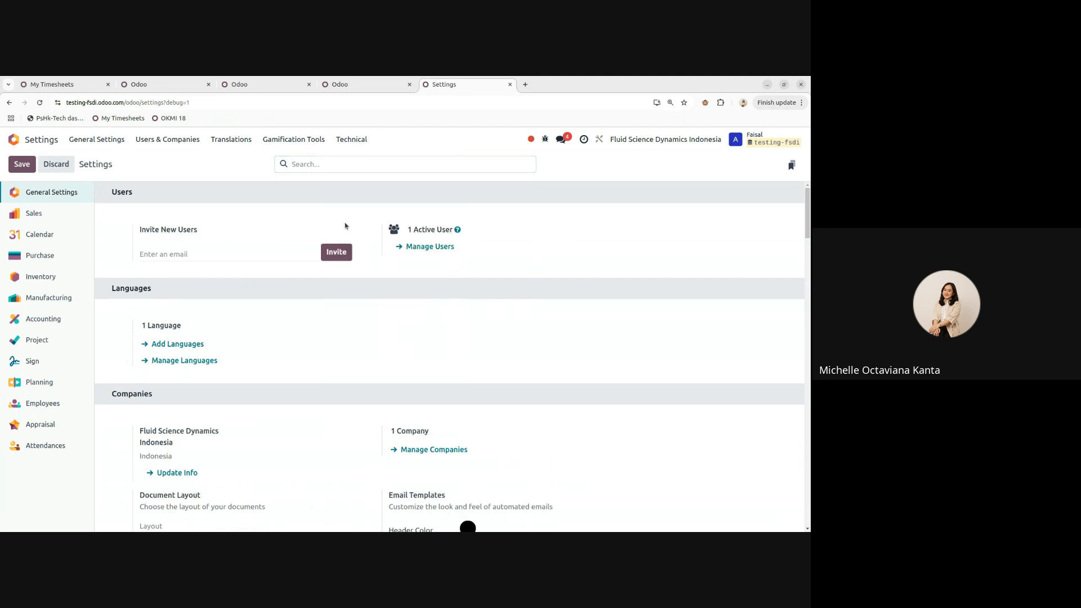
pyautogui.click(25, 141)
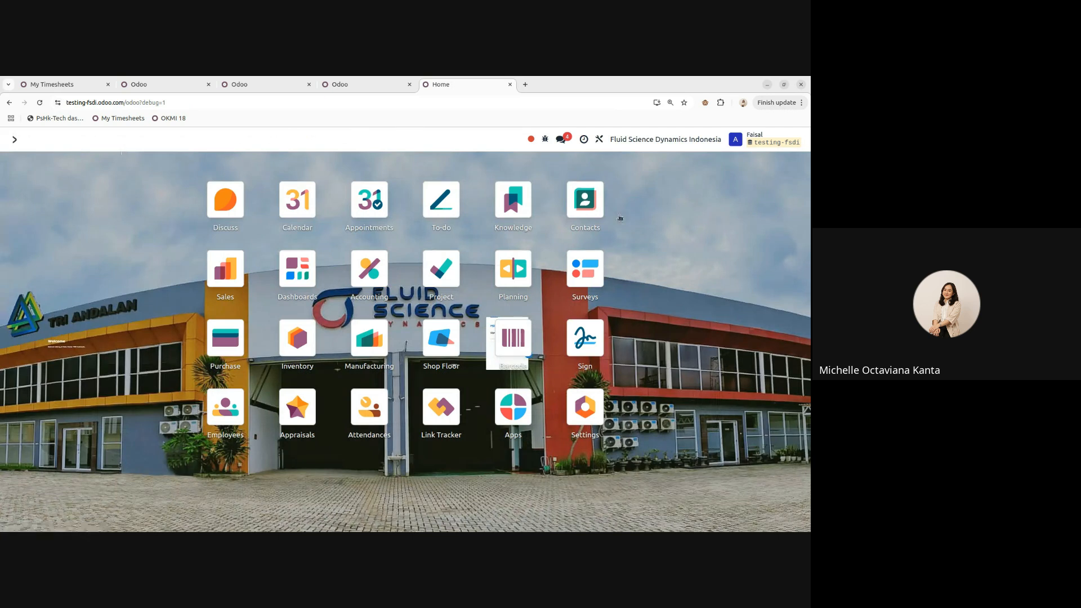
pyautogui.click(590, 198)
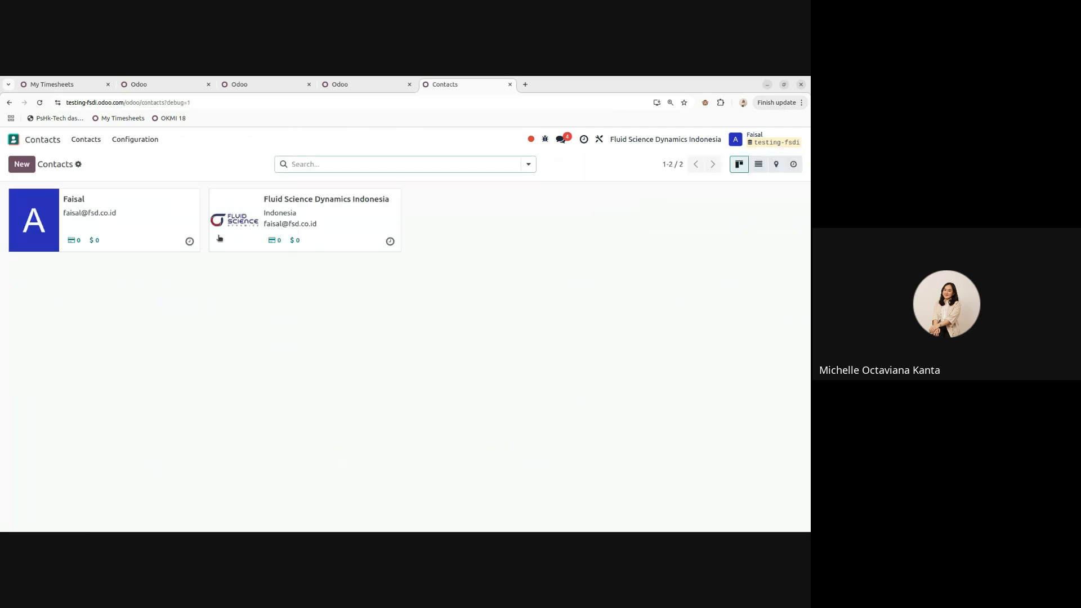
pyautogui.click(120, 209)
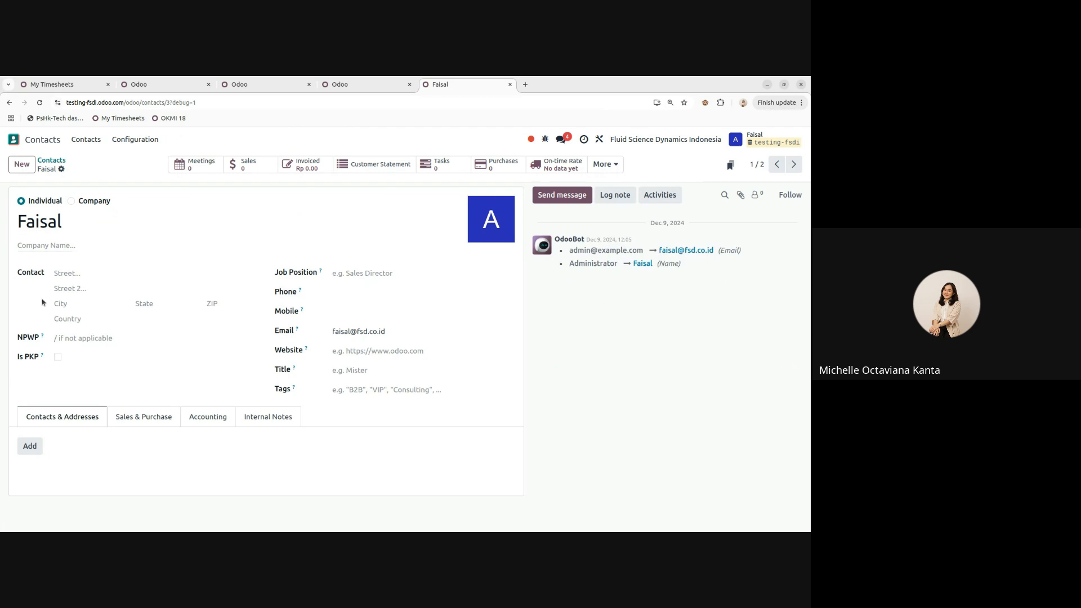
pyautogui.moveTo(43, 336)
pyautogui.click(544, 141)
pyautogui.click(30, 142)
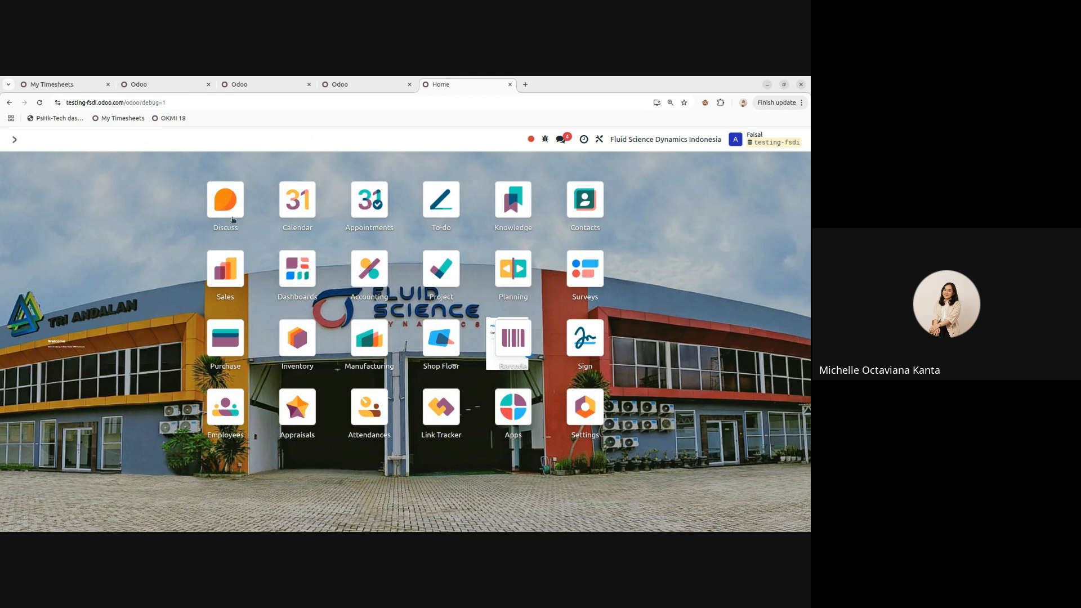
# - Search the web for 'odoo debug' and open the Odoo Debug extension's store page
pyautogui.moveTo(176, 101); pyautogui.dragTo(151, 103)
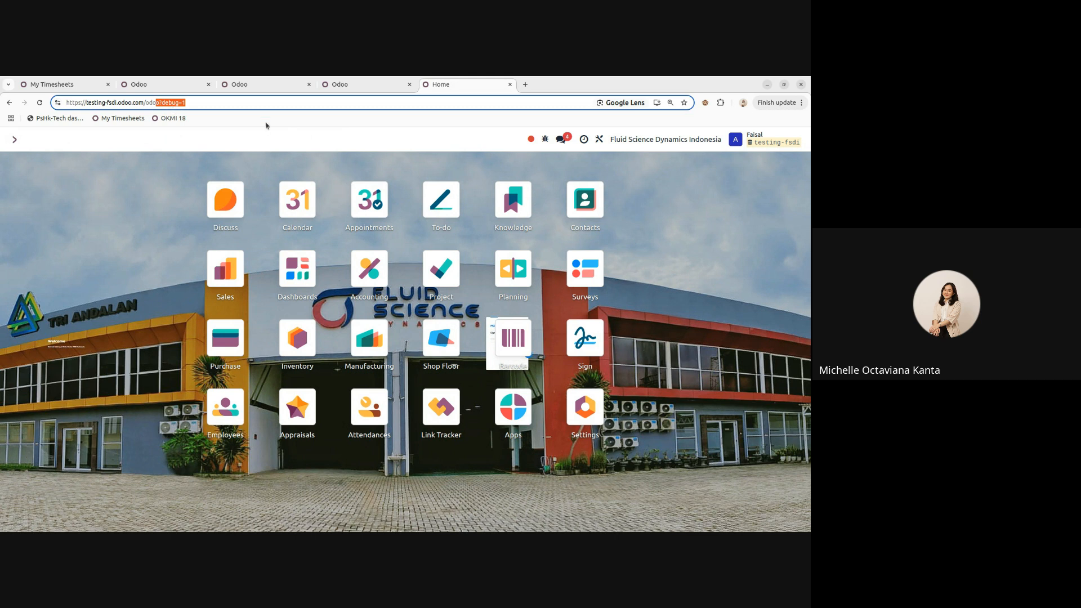
pyautogui.click(158, 149)
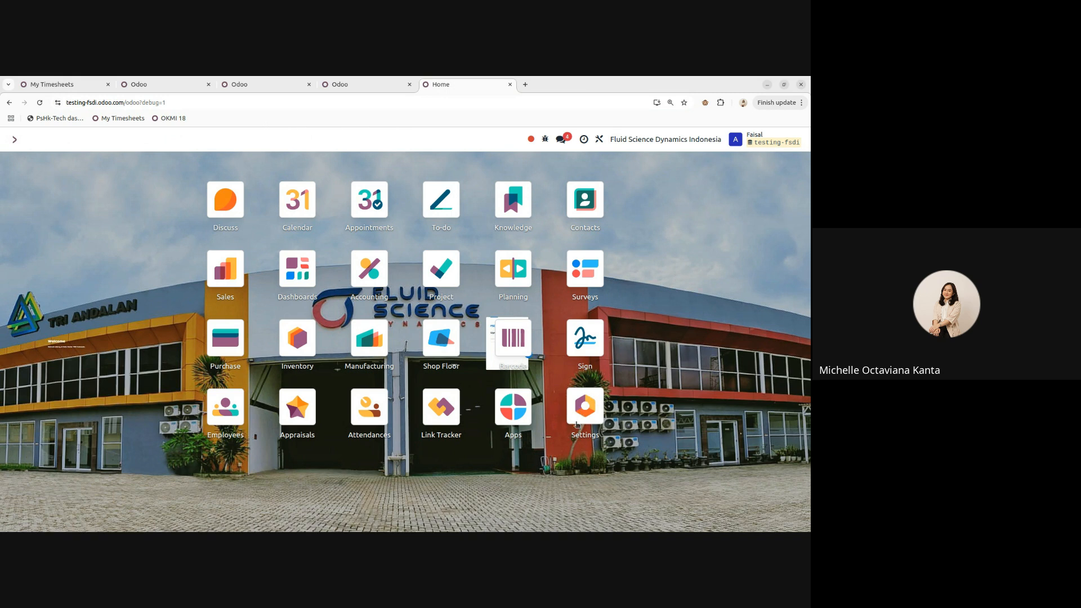
pyautogui.click(526, 84)
pyautogui.write('odoo debug')
pyautogui.press('Return')
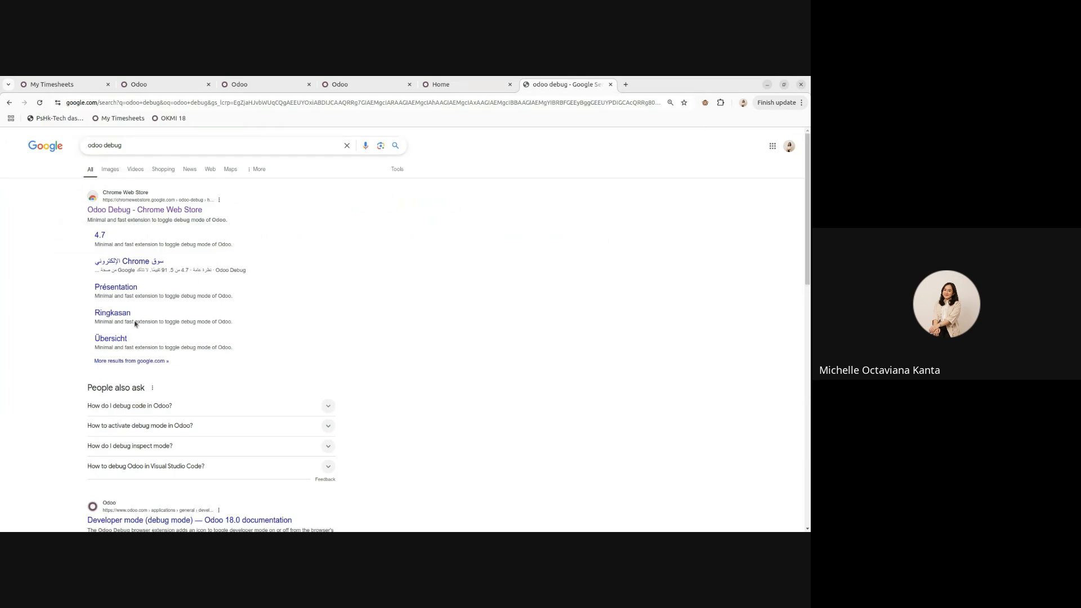
pyautogui.click(148, 210)
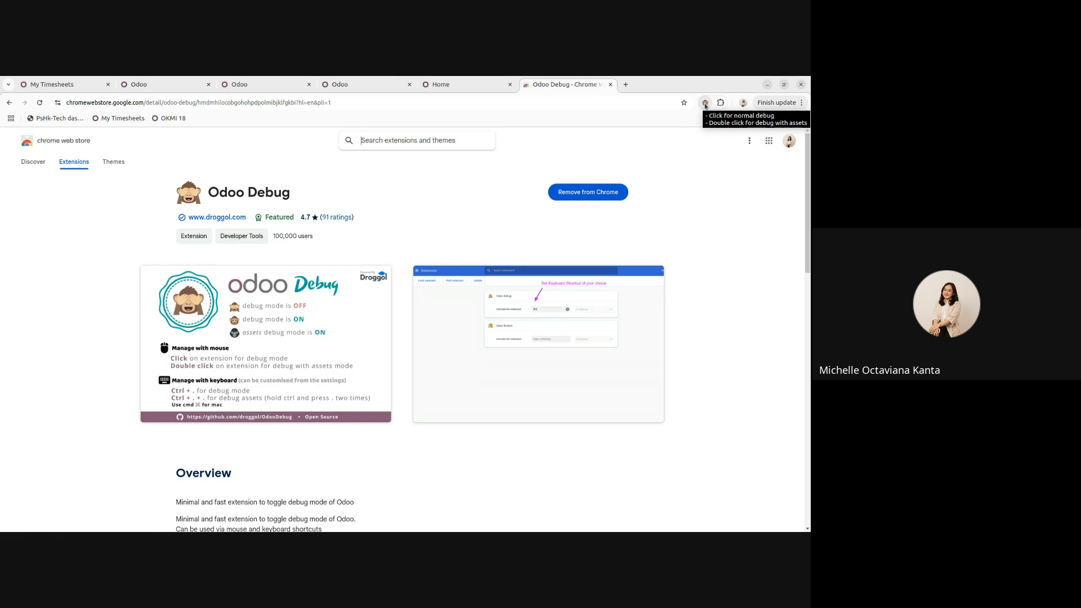
# - Toggle developer mode off and back on with the extension icon, then close the store tab
pyautogui.click(465, 89)
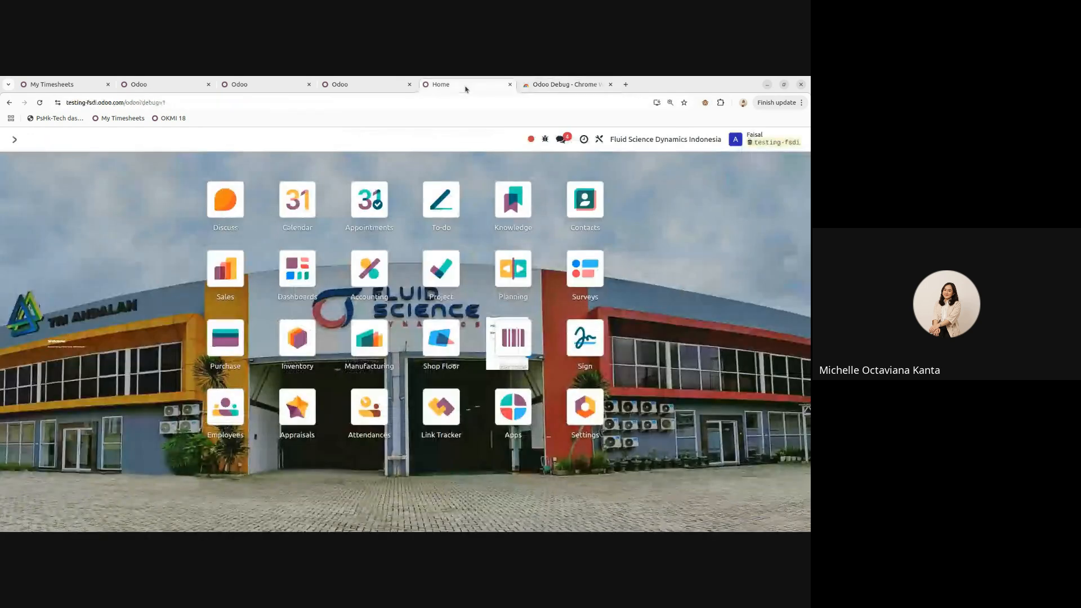
pyautogui.click(706, 104)
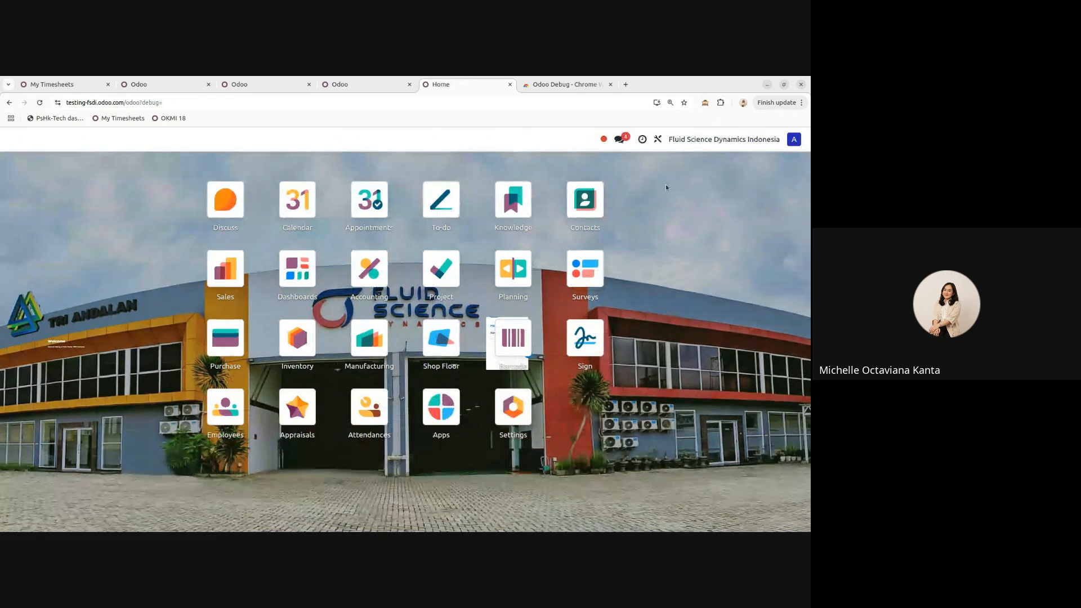
pyautogui.click(705, 103)
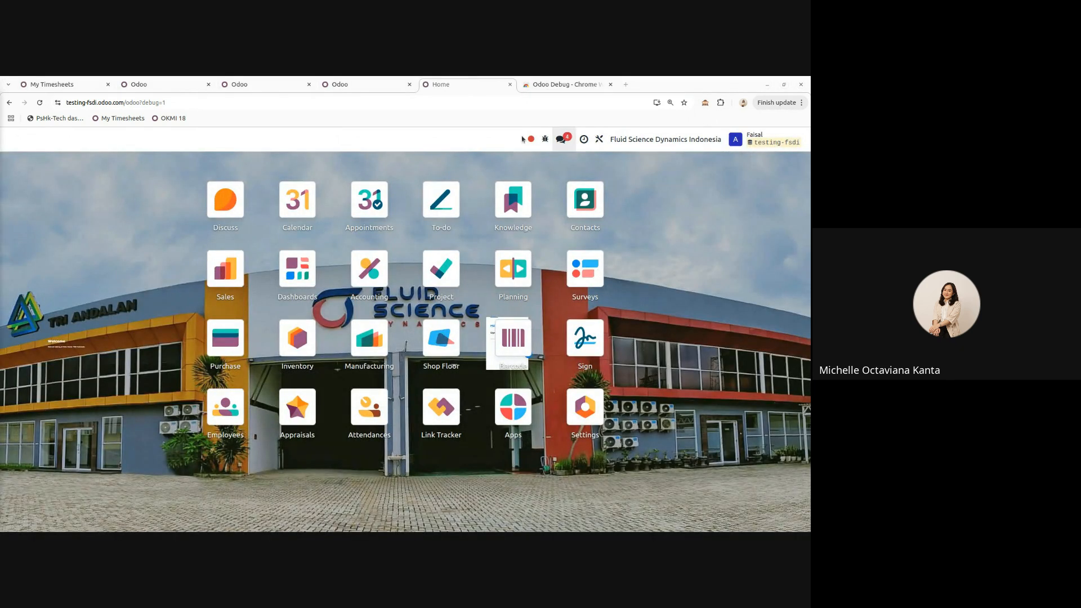
pyautogui.click(612, 84)
# - Open Settings and view the list of users
pyautogui.click(592, 409)
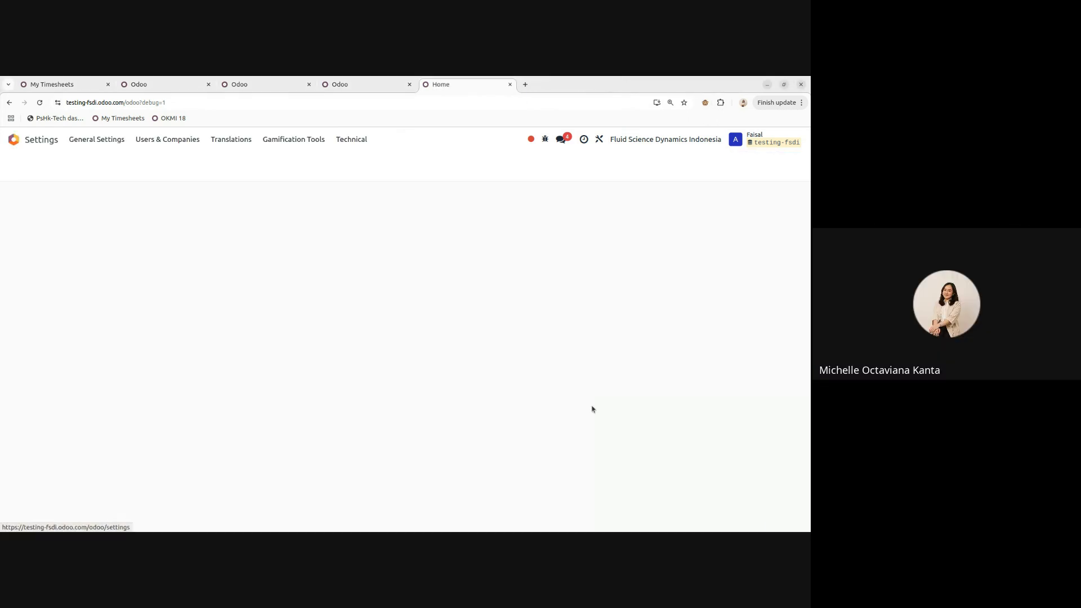
pyautogui.scroll(-6, 433, 423)
pyautogui.scroll(6, 398, 404)
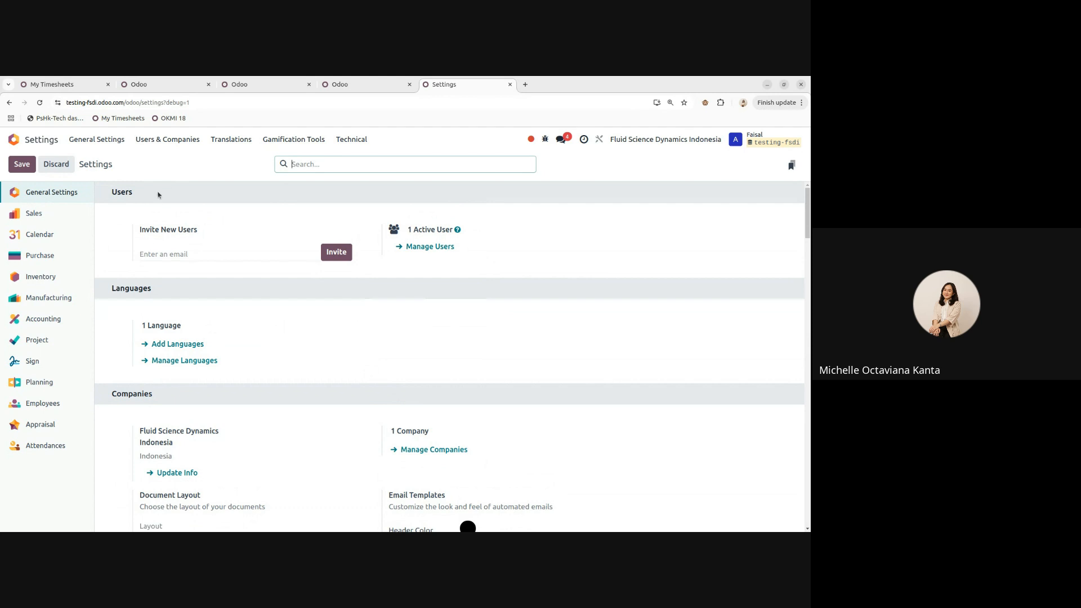
pyautogui.click(191, 258)
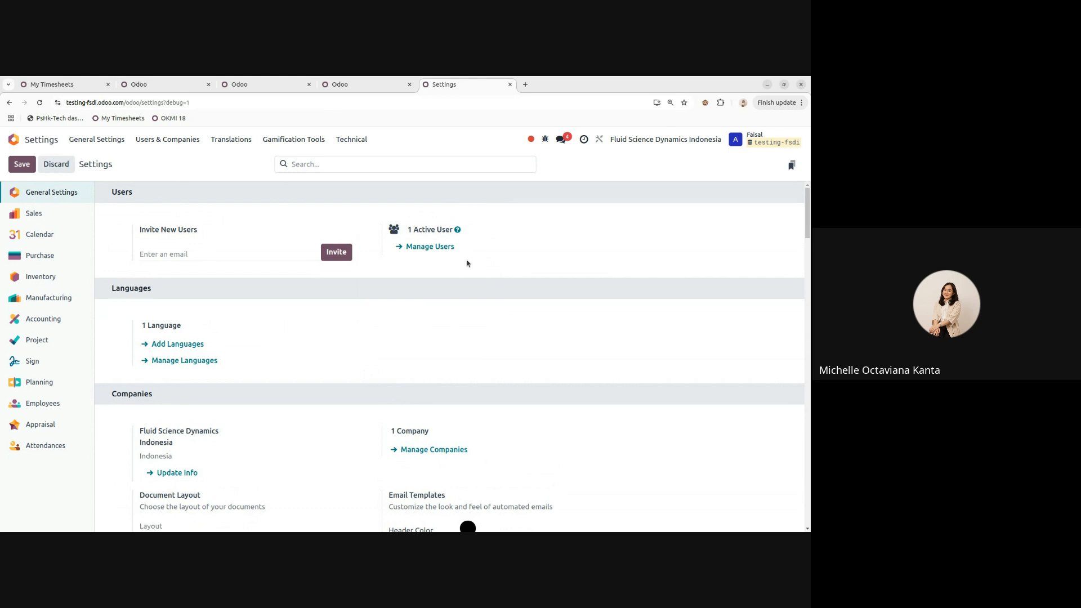
pyautogui.click(430, 251)
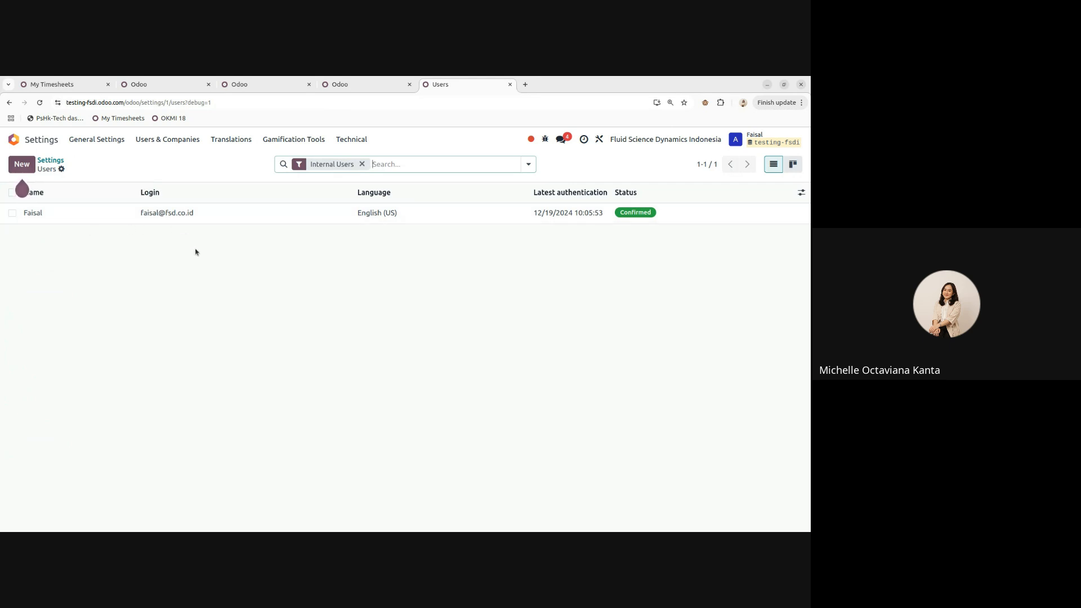
# - Back on General Settings, scroll to Companies and open Manage Companies
pyautogui.moveTo(22, 164)
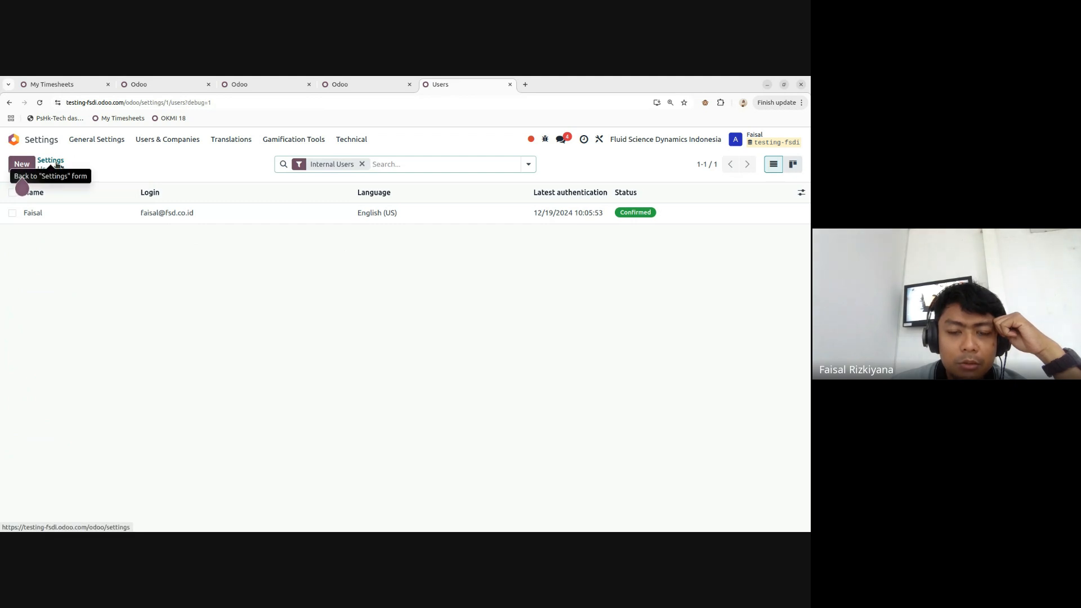
pyautogui.click(56, 161)
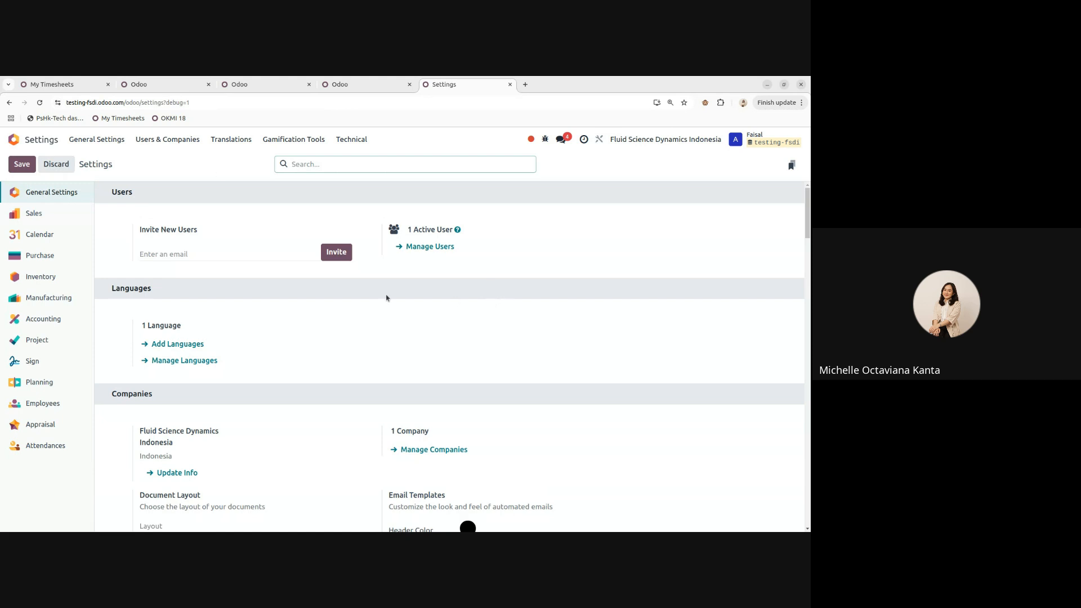
pyautogui.scroll(-2, 321, 299)
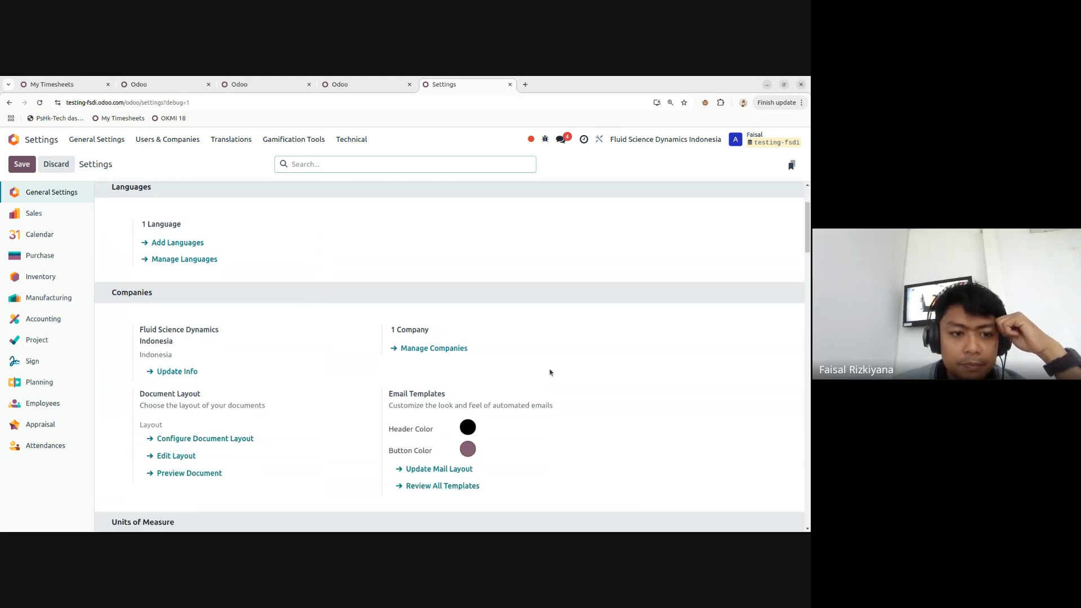
pyautogui.click(428, 353)
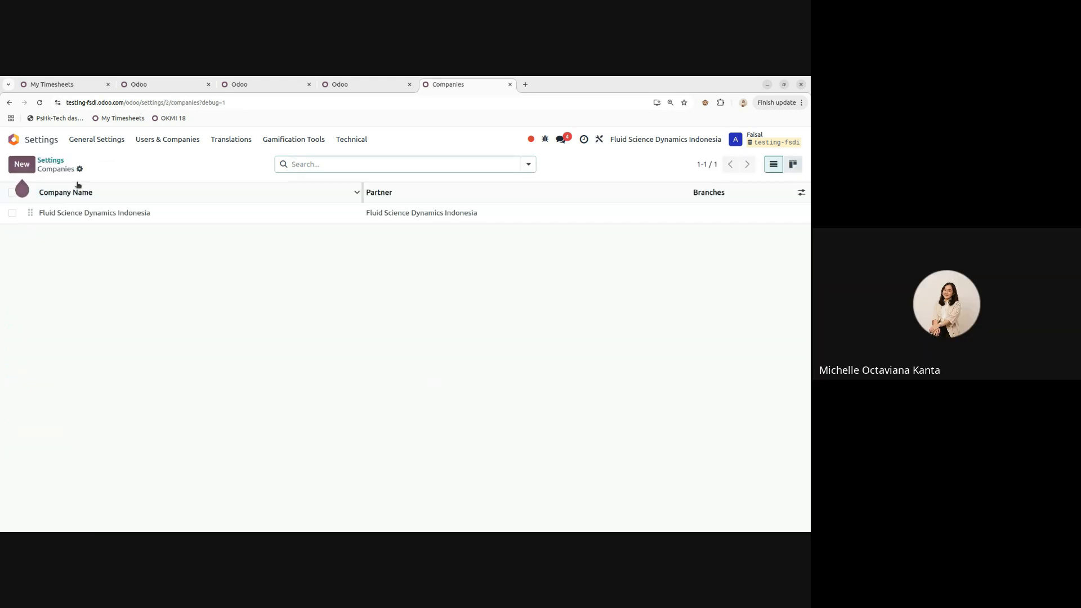
# - Create the company Tri Andalan and save it, accepting the pricing plan change
pyautogui.click(23, 164)
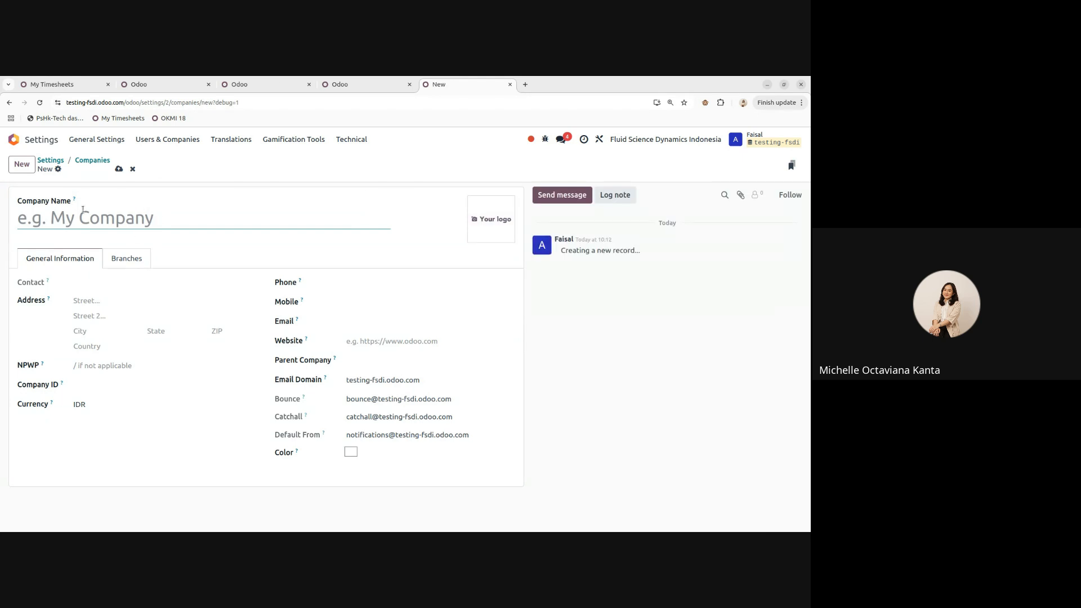
pyautogui.write('Tri Andalan')
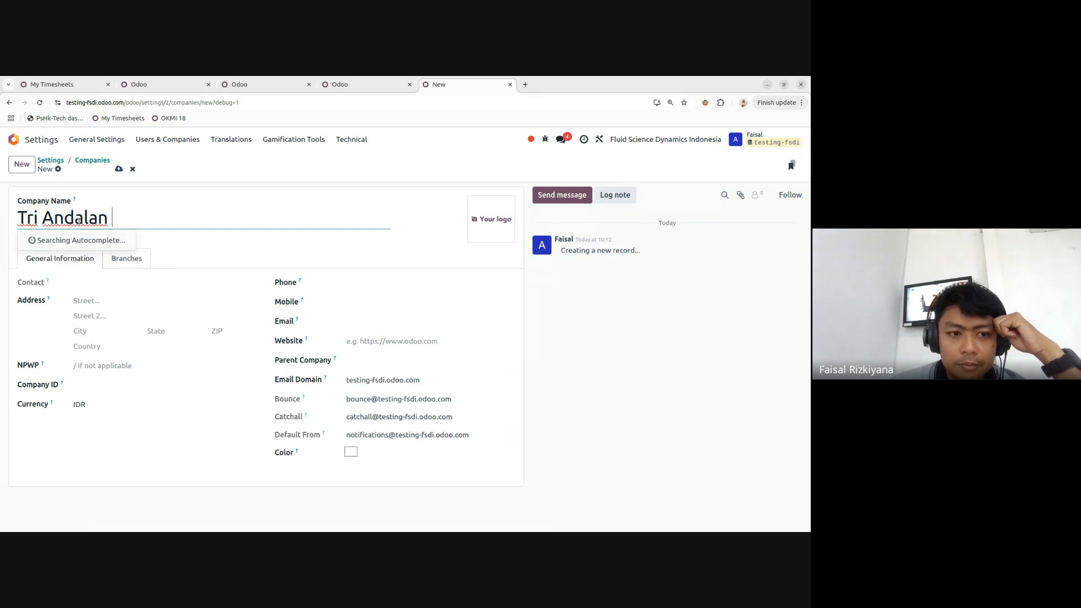
pyautogui.click(158, 306)
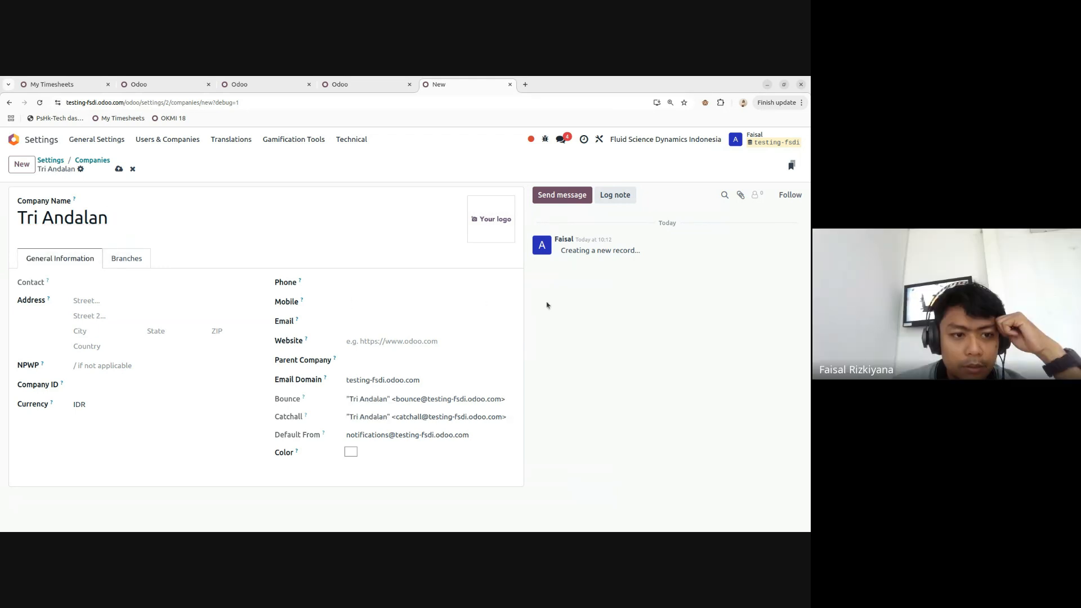
pyautogui.click(119, 169)
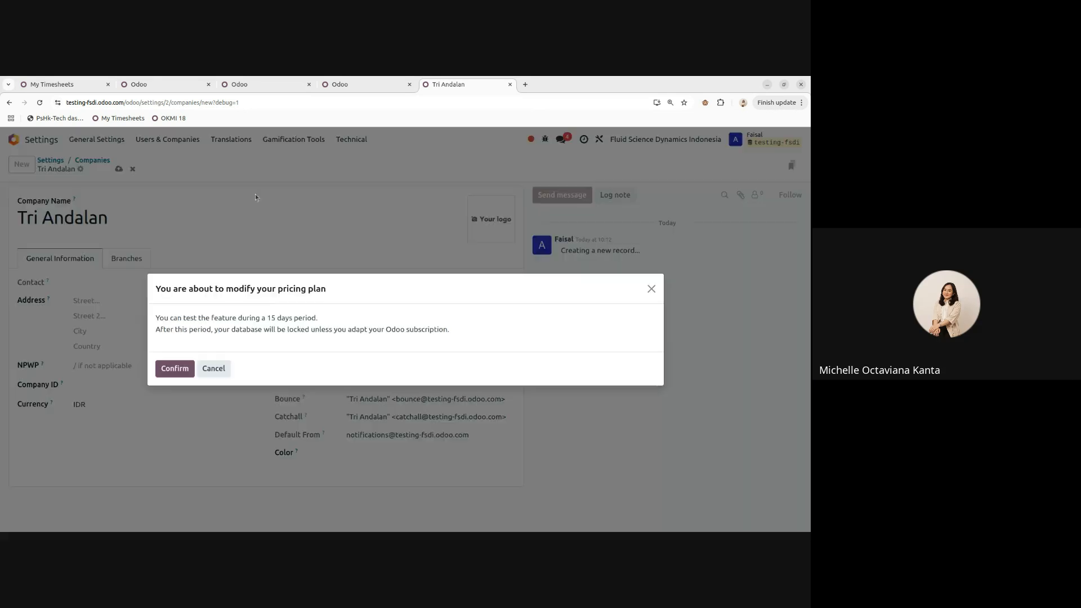
pyautogui.click(179, 369)
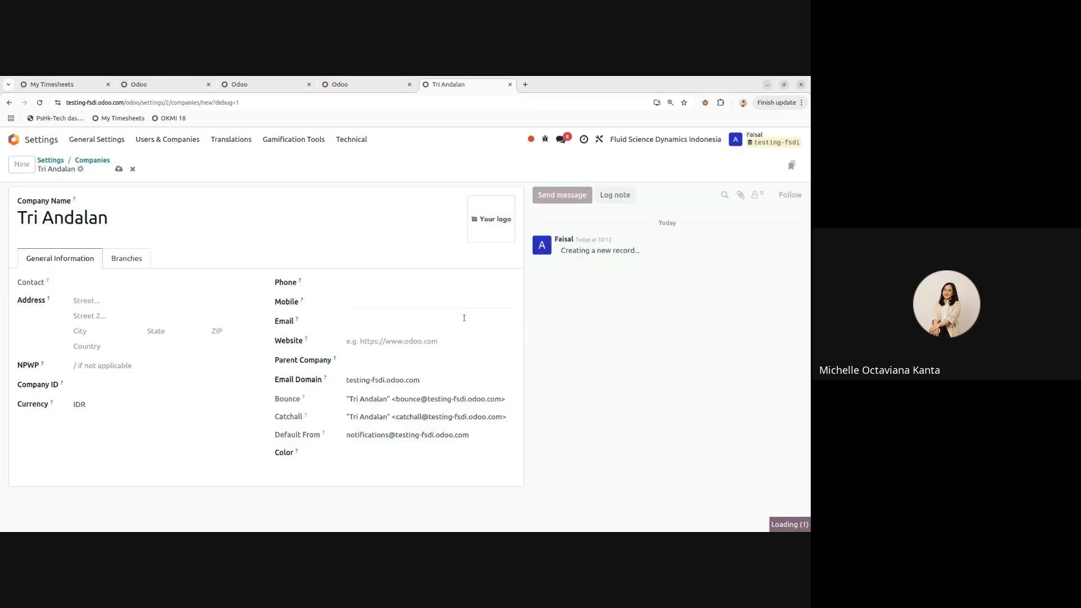
# - Check the company switcher, then go back through the companies list to General Settings
pyautogui.click(665, 139)
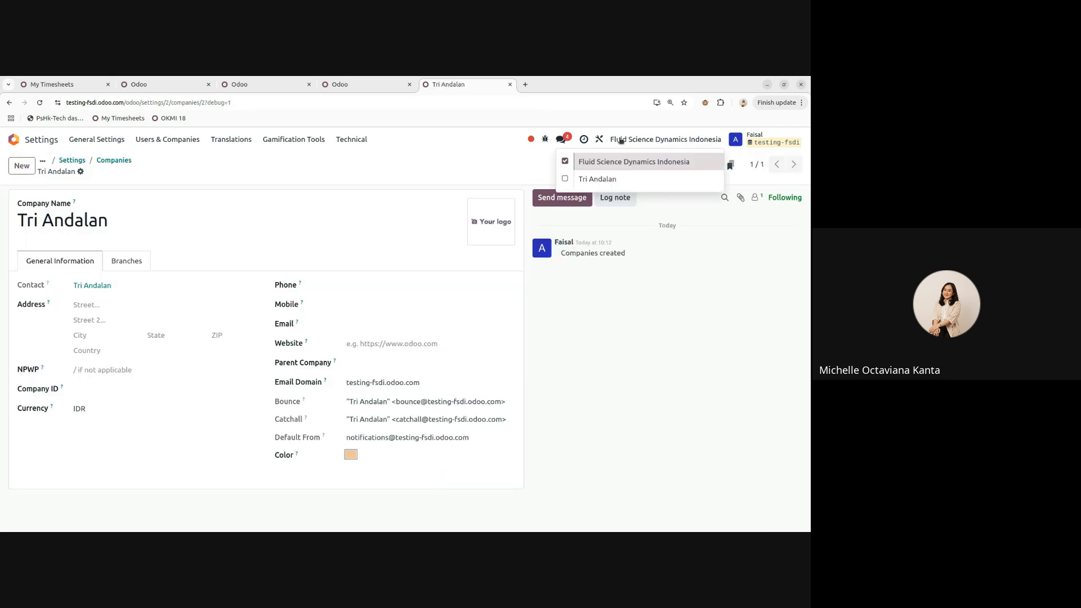
pyautogui.click(386, 173)
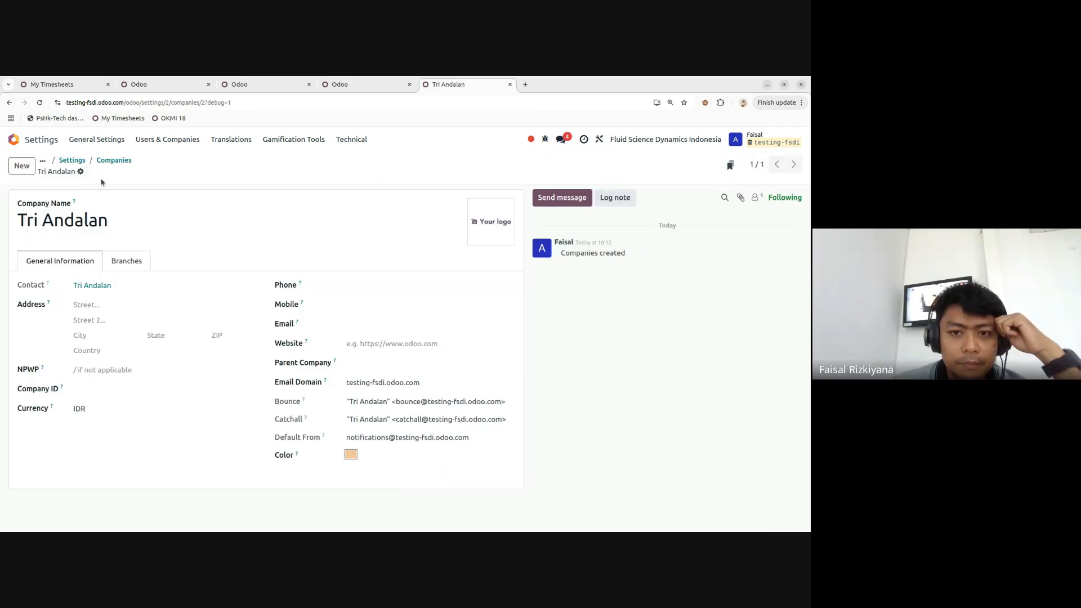
pyautogui.click(114, 160)
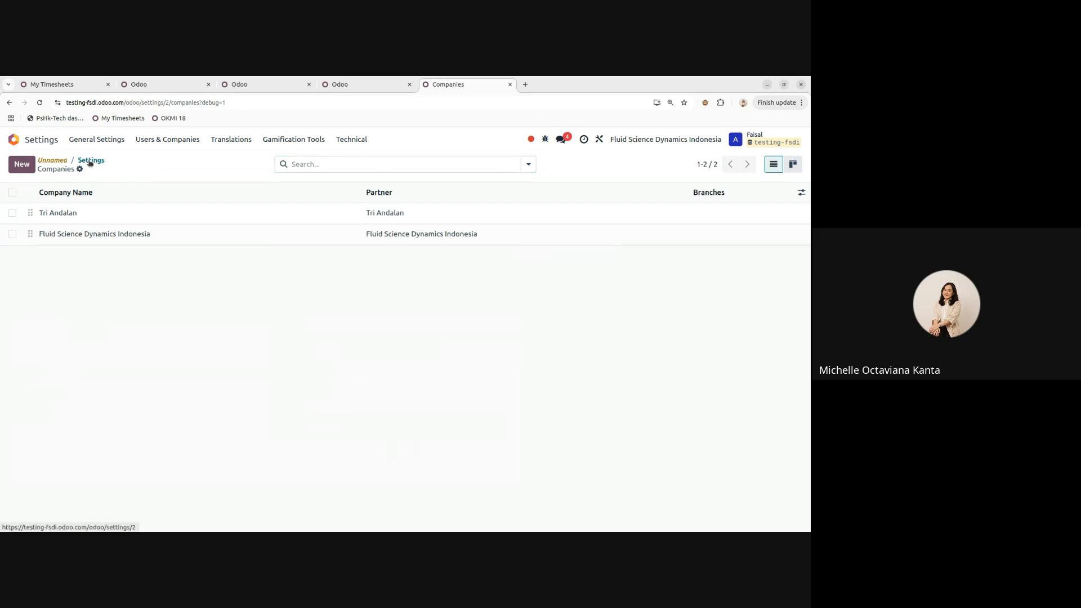
pyautogui.click(93, 160)
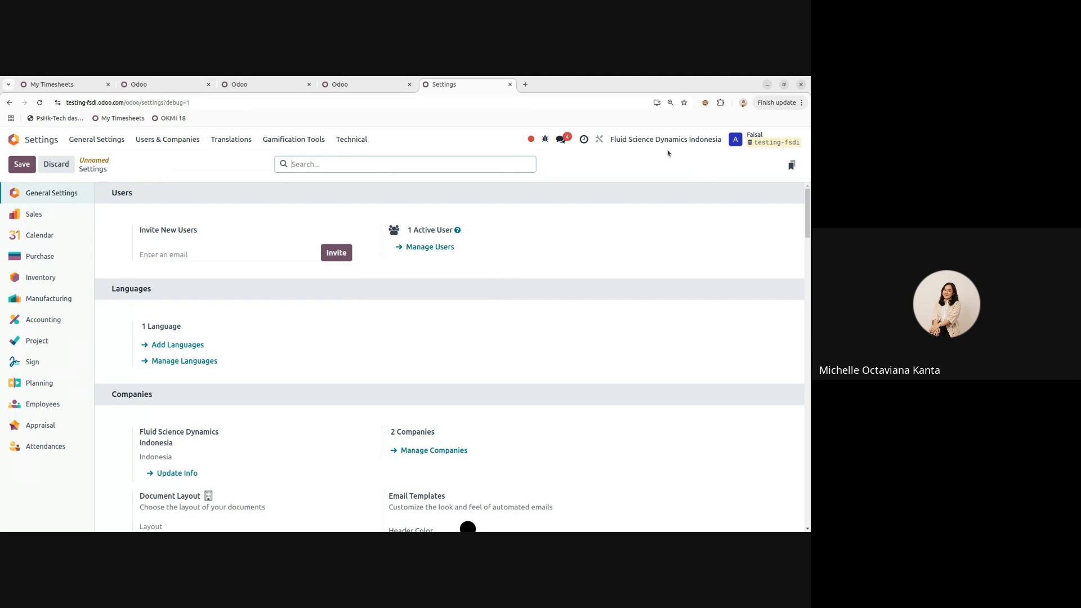
# - Make Tri Andalan the active company through the company switcher
pyautogui.click(429, 247)
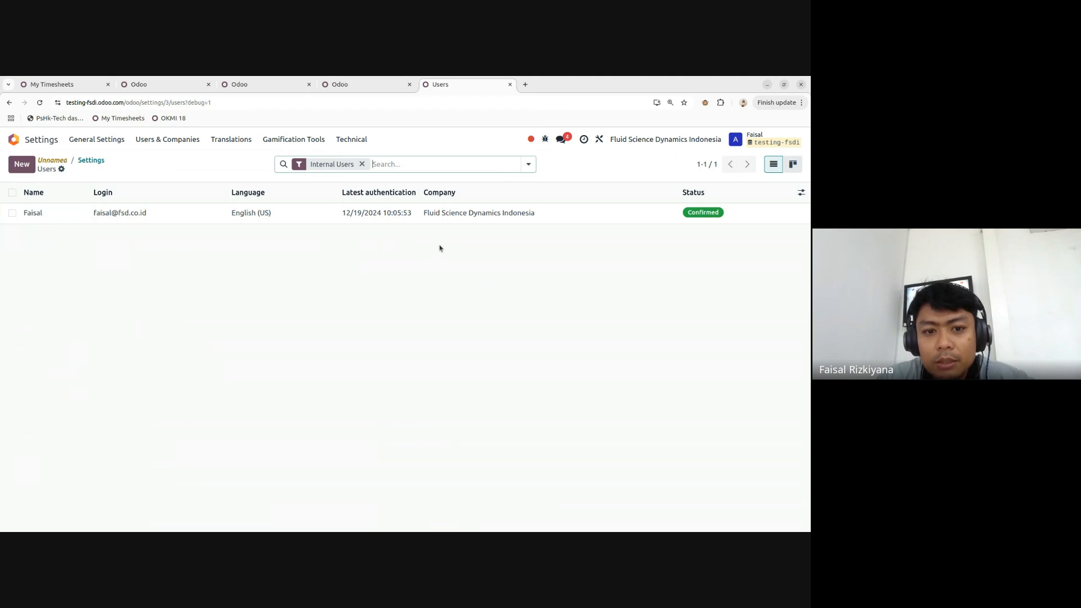
pyautogui.click(91, 160)
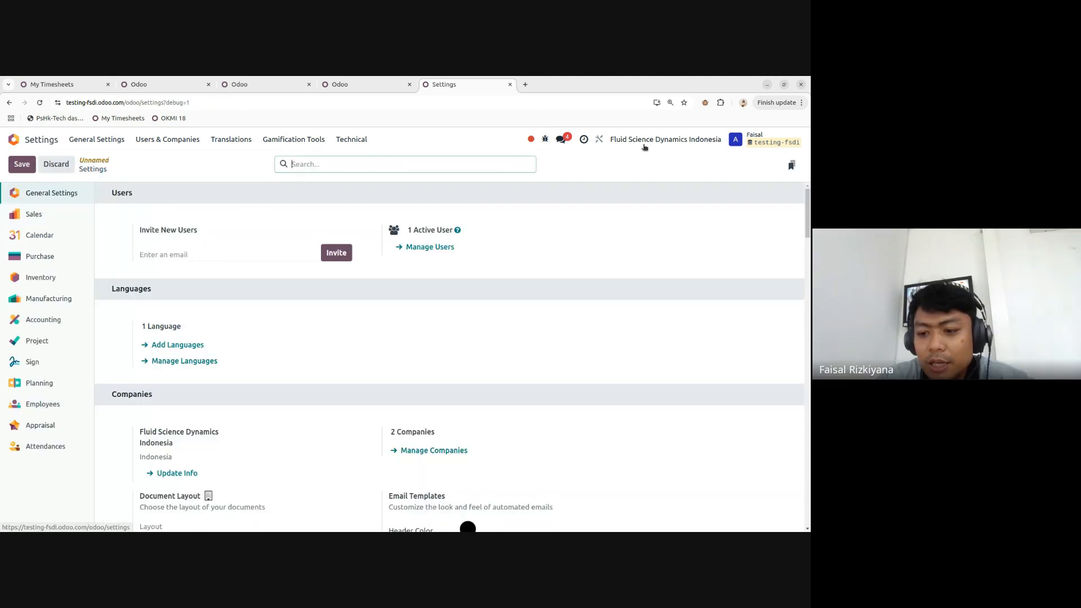
pyautogui.click(644, 142)
pyautogui.click(565, 180)
pyautogui.click(595, 201)
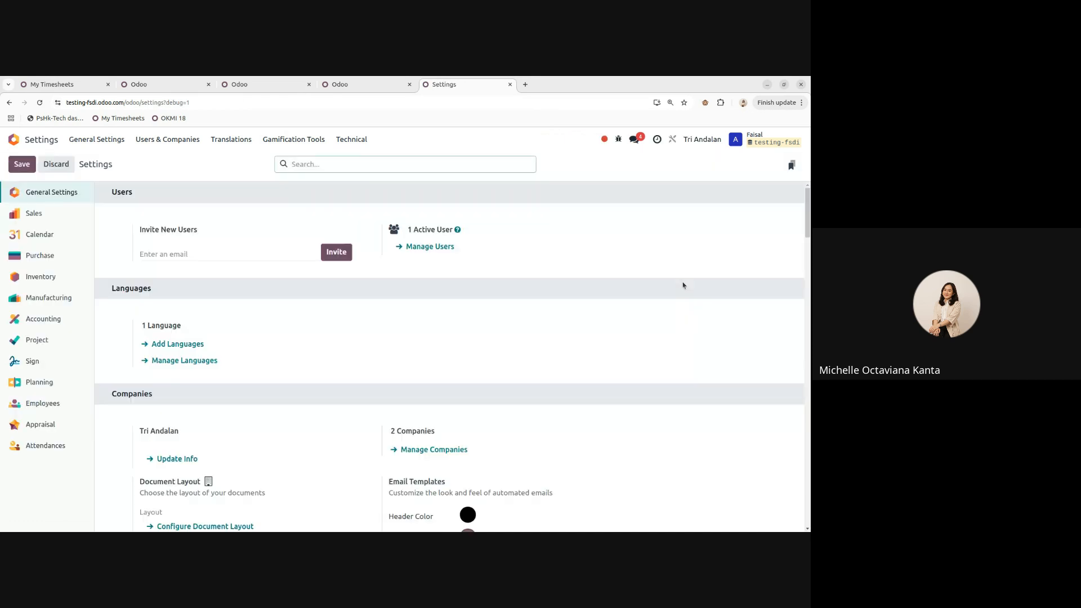
# - Start a new internal user from Manage Users and enter the user's full name
pyautogui.click(433, 251)
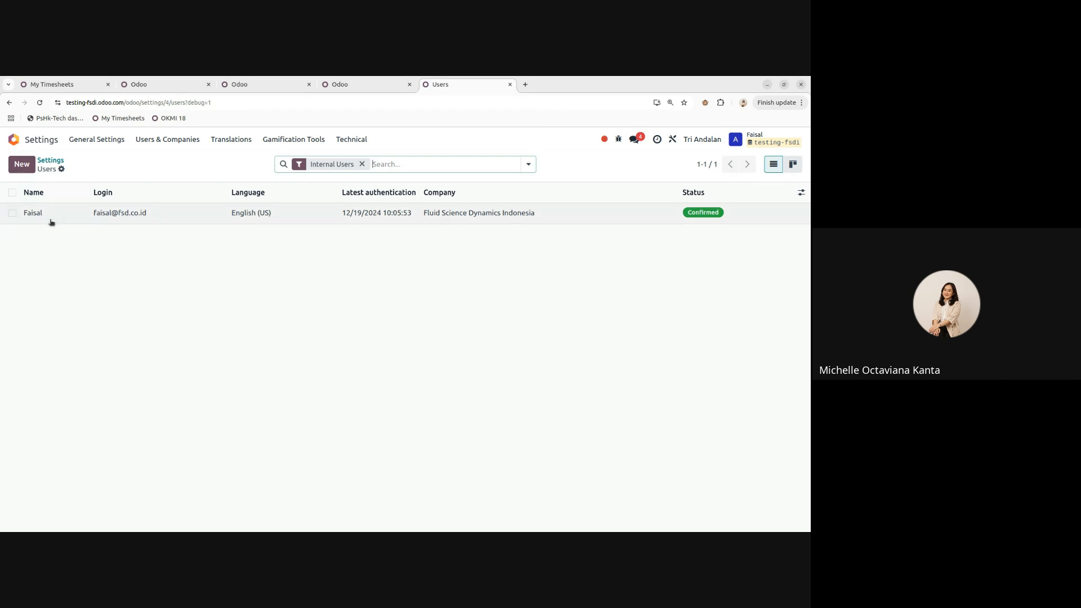
pyautogui.click(23, 167)
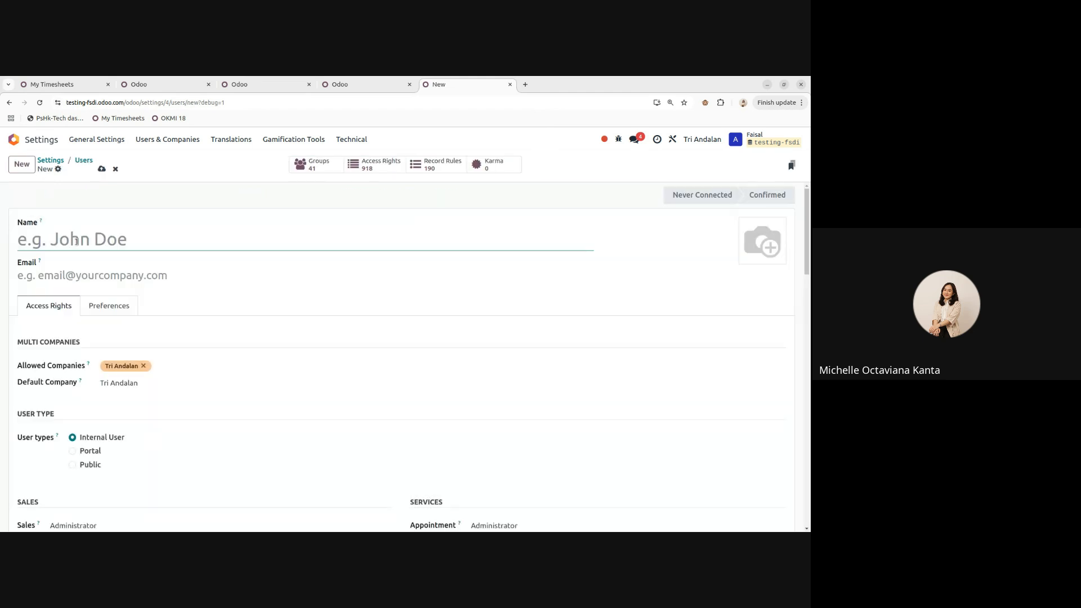
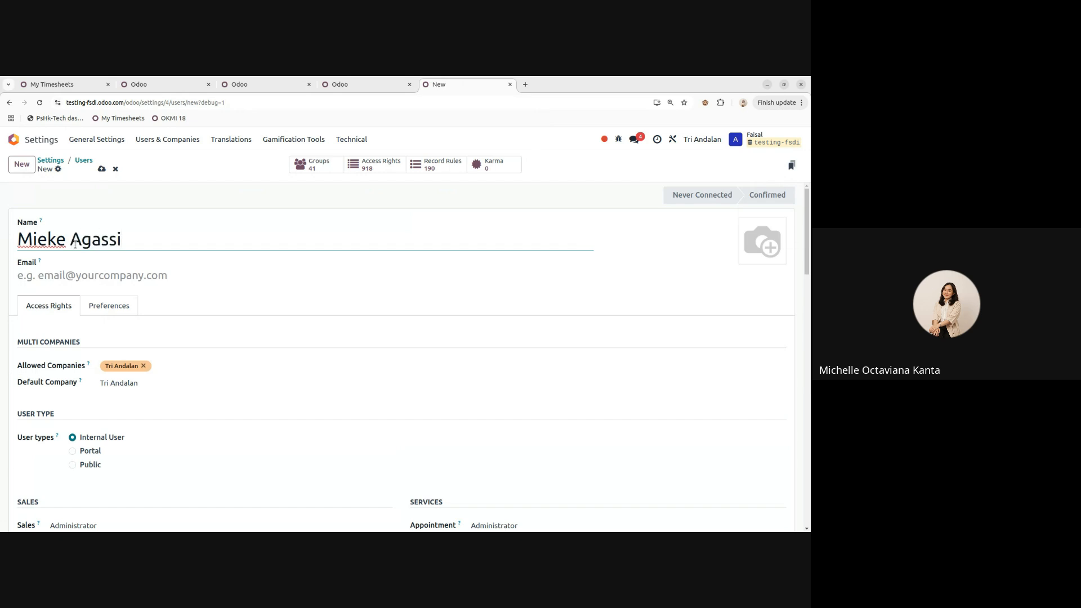
pyautogui.press('Tab')
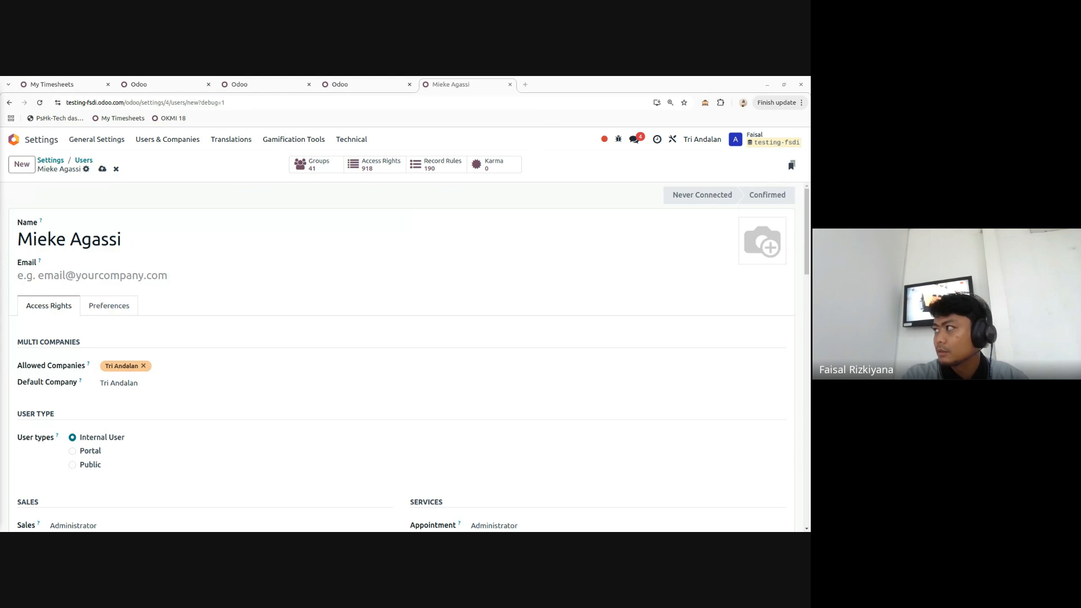
pyautogui.click(105, 275)
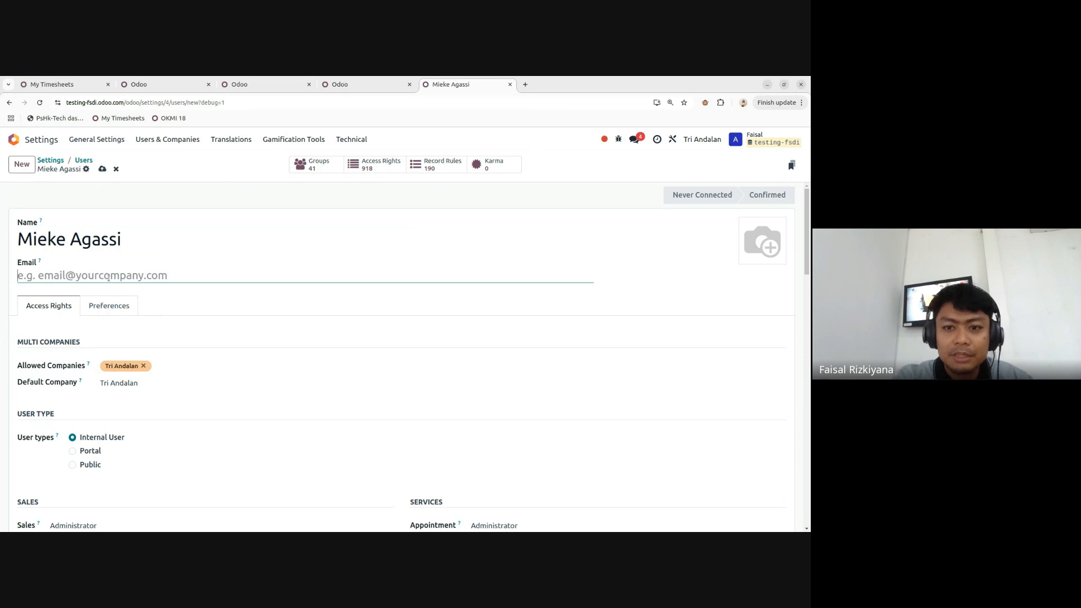
# - Switch the active company back to Fluid Science Dynamics Indonesia
pyautogui.click(703, 140)
pyautogui.click(565, 162)
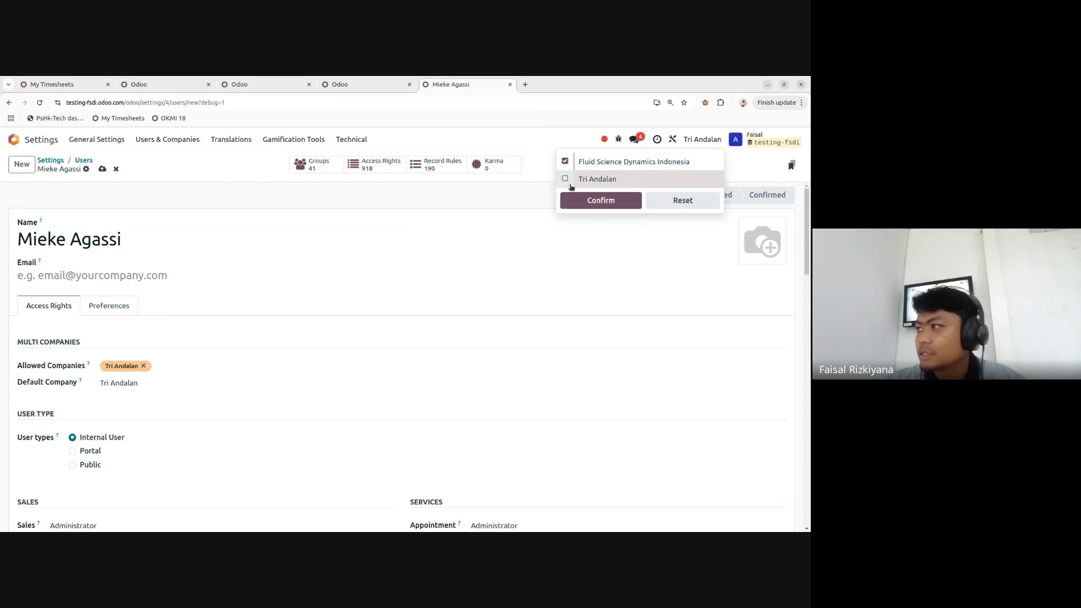
pyautogui.click(580, 201)
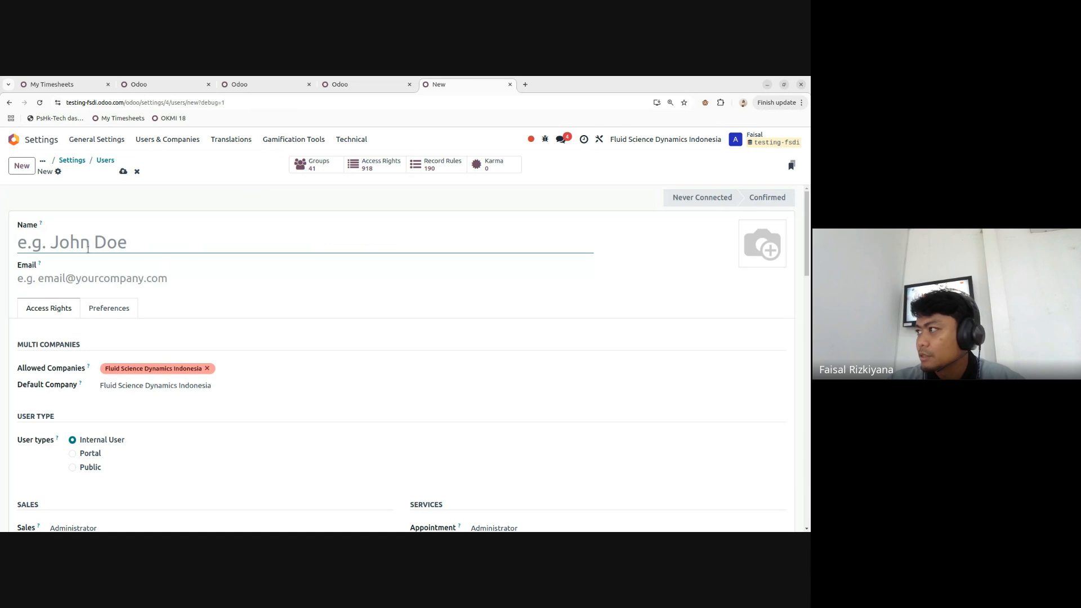
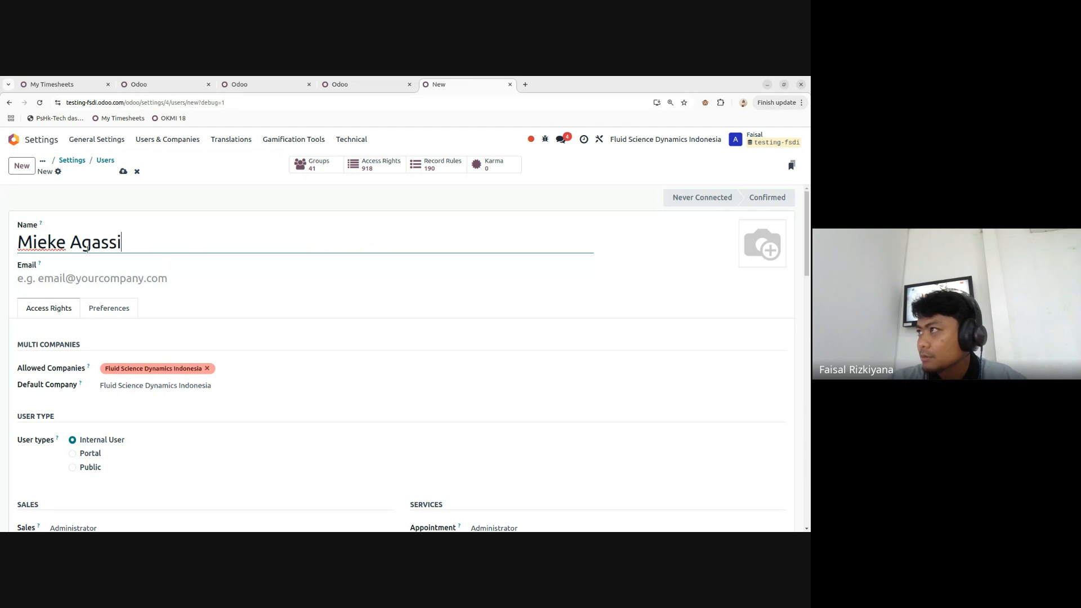
# - Fill in the new user's full name and company e-mail address
pyautogui.click(98, 275)
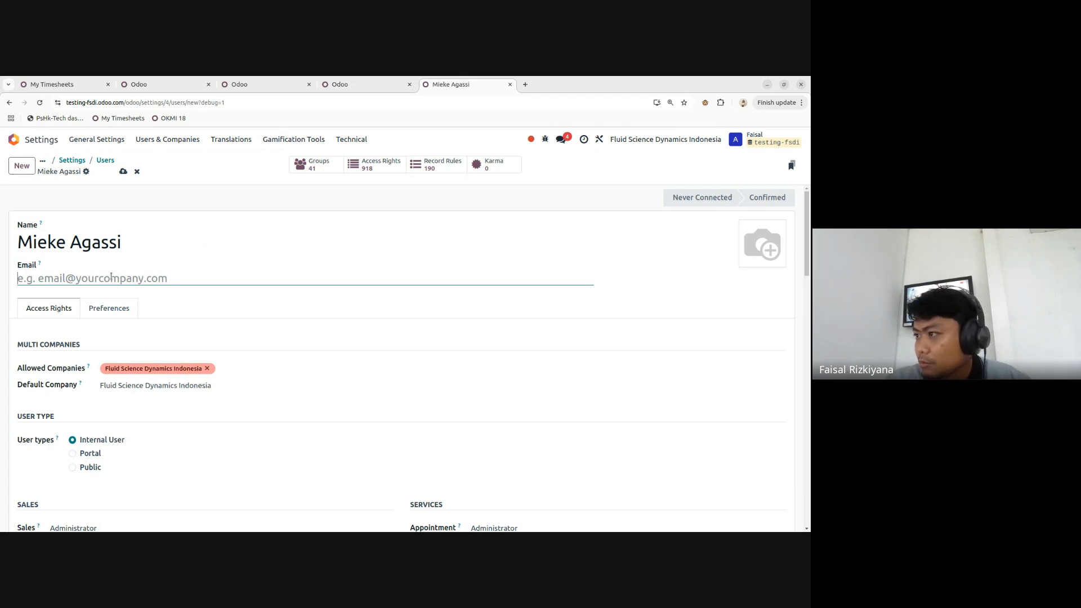
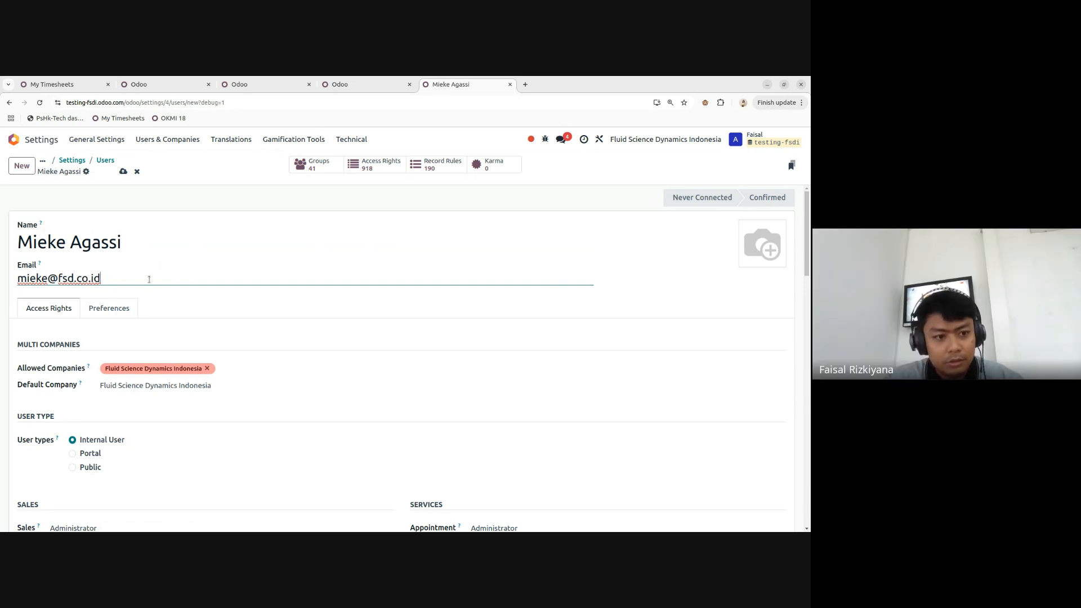
pyautogui.scroll(-3, 148, 270)
pyautogui.scroll(3, 145, 258)
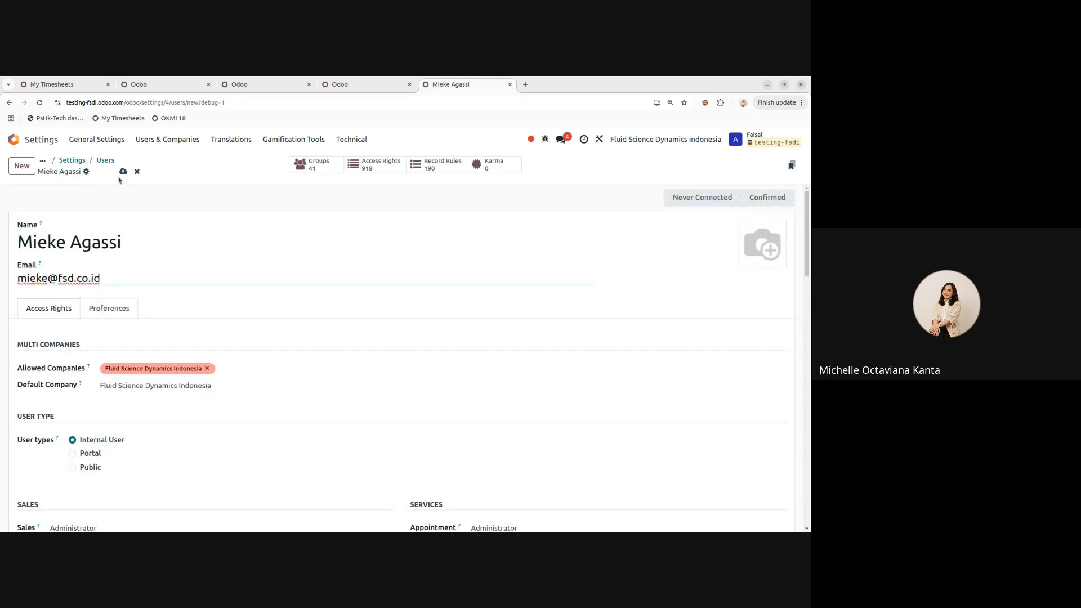
pyautogui.scroll(-1, 116, 376)
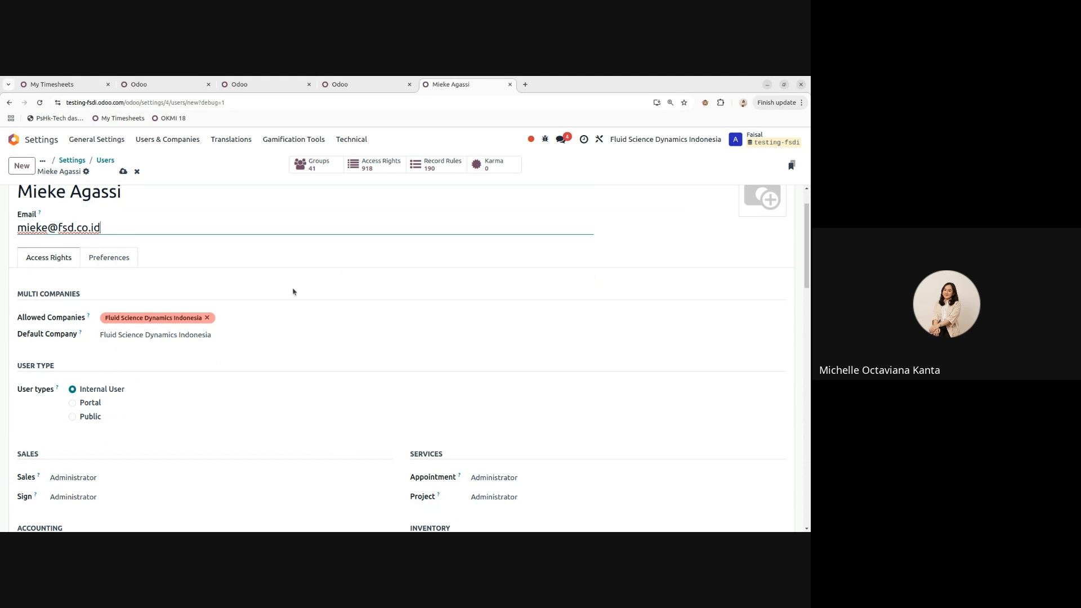
pyautogui.click(245, 317)
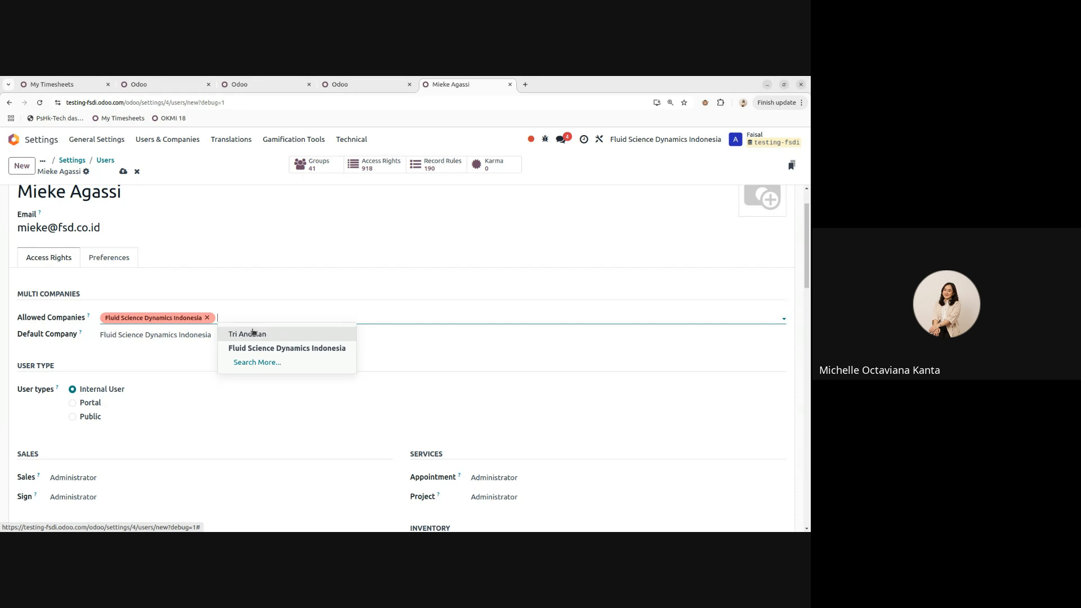
pyautogui.click(253, 334)
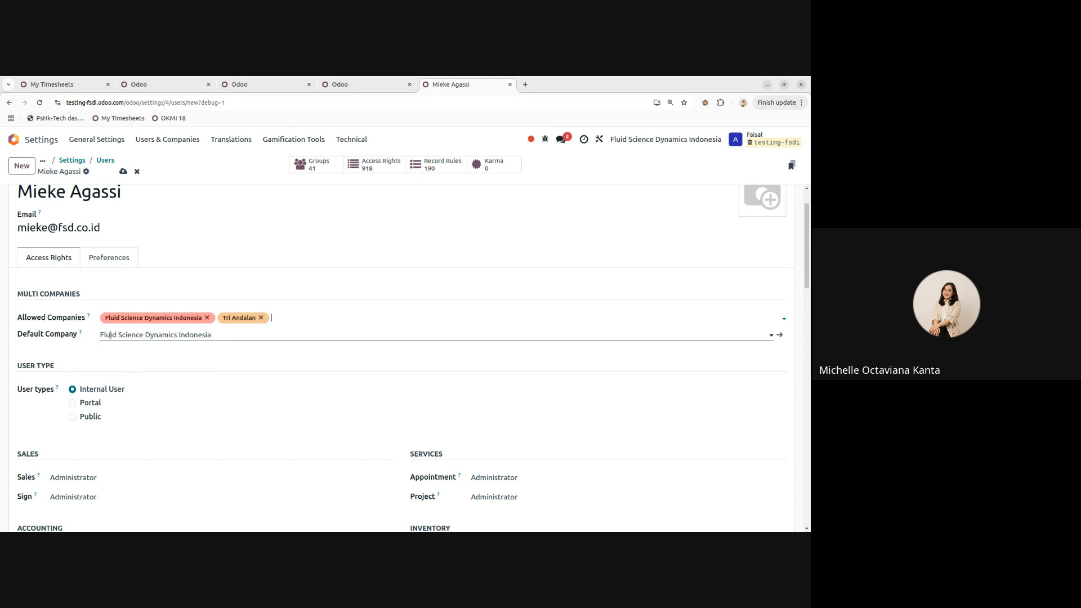
pyautogui.click(110, 335)
pyautogui.click(180, 336)
pyautogui.scroll(-2, 169, 346)
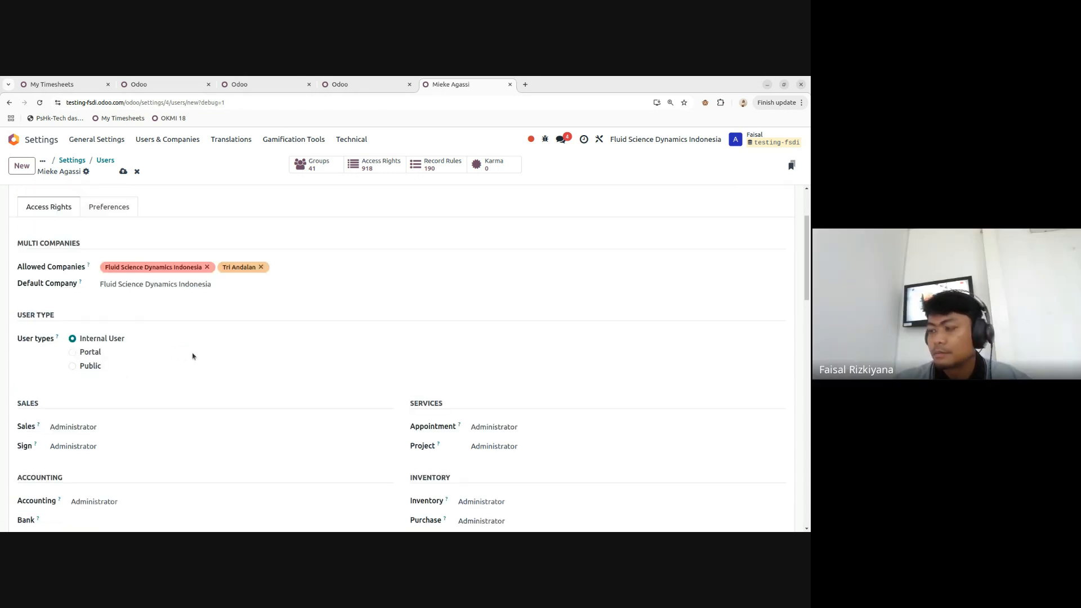
pyautogui.scroll(-2, 208, 360)
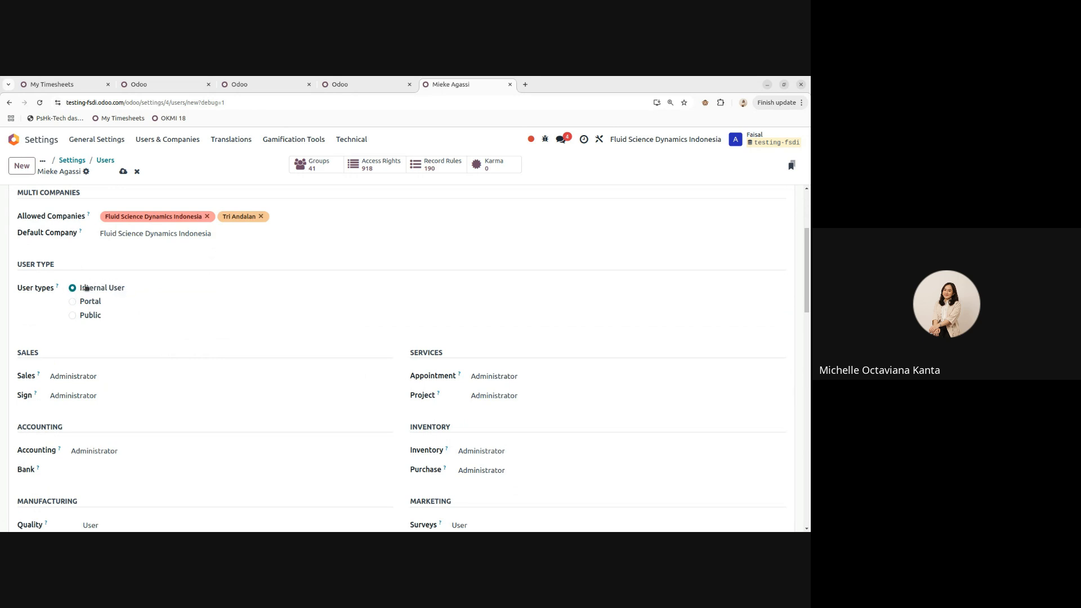
pyautogui.scroll(-1, 141, 277)
pyautogui.scroll(-2, 144, 278)
pyautogui.scroll(1, 169, 279)
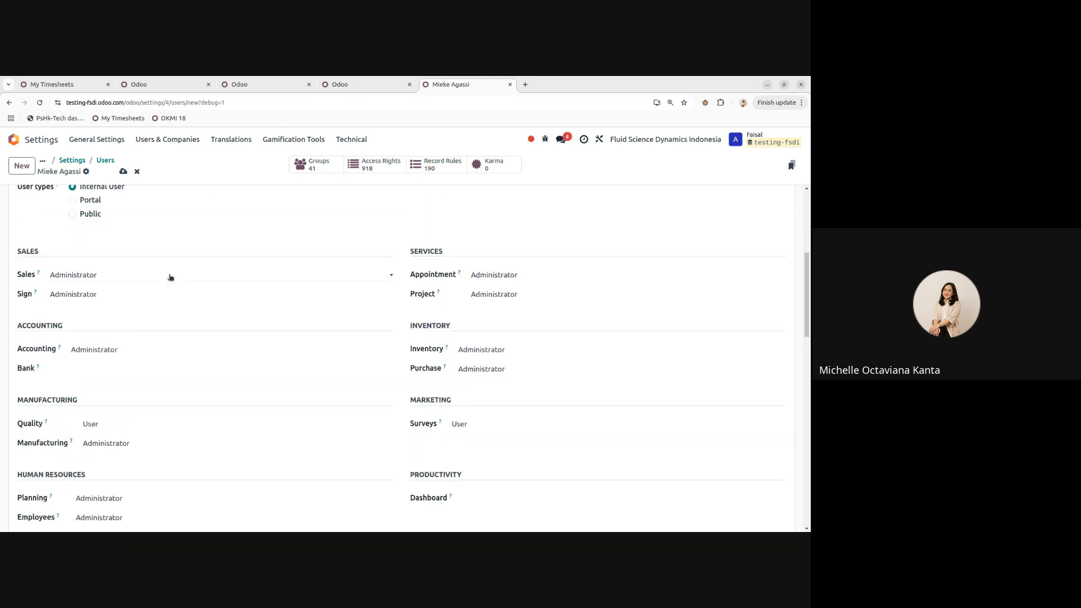
pyautogui.scroll(-1, 170, 277)
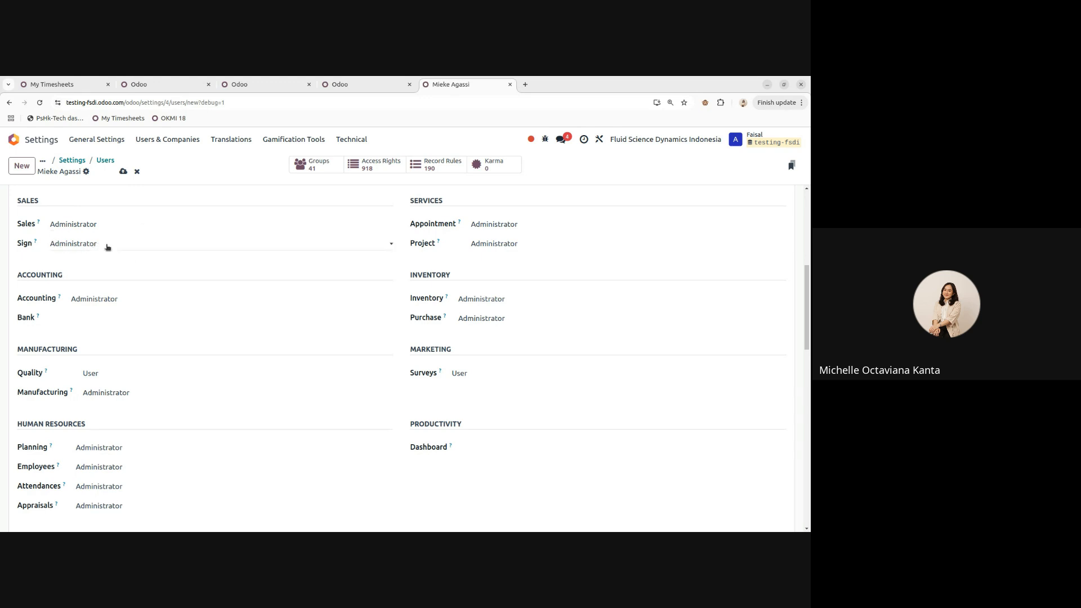
pyautogui.click(97, 225)
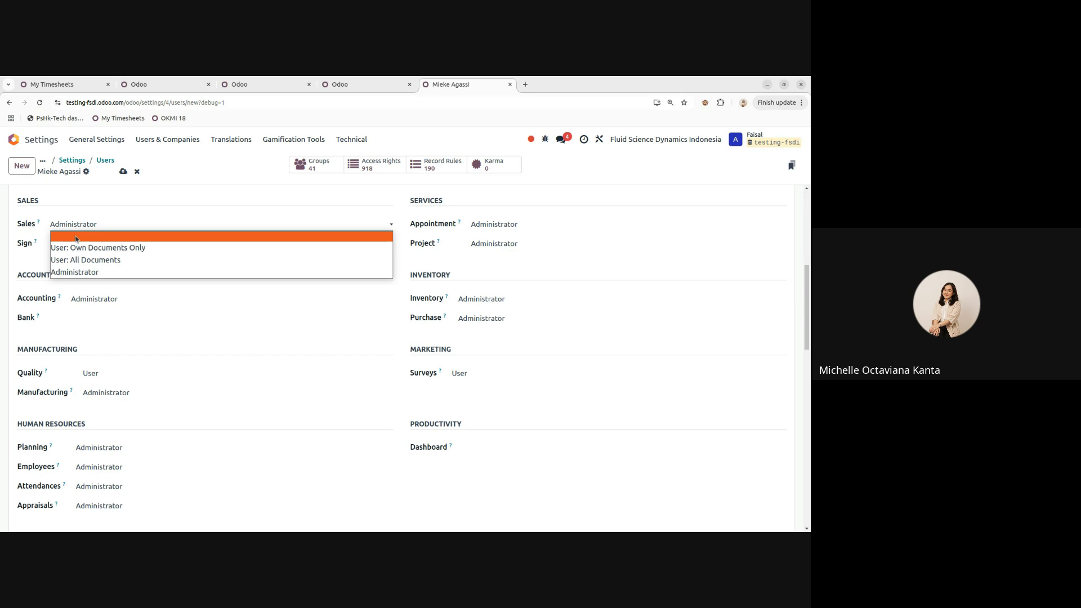
pyautogui.click(106, 272)
pyautogui.click(107, 299)
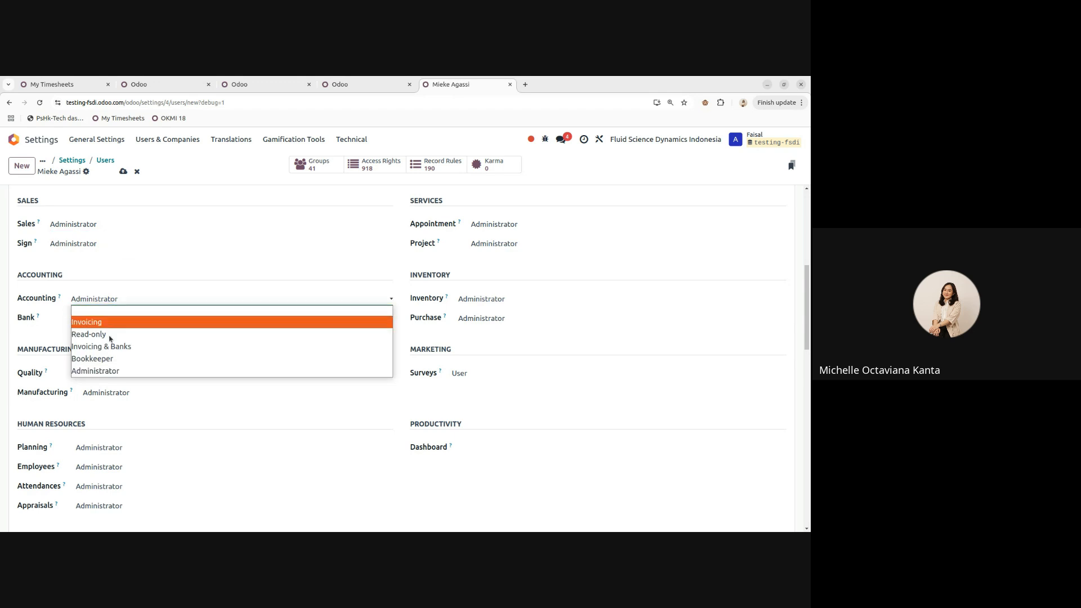
pyautogui.click(515, 298)
pyautogui.click(499, 303)
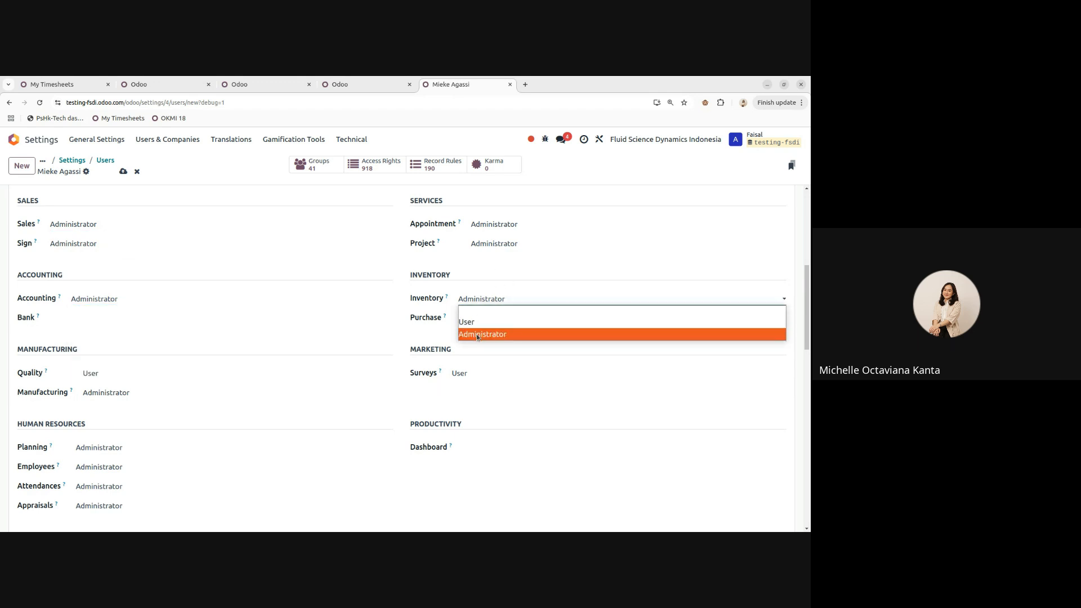
pyautogui.click(99, 231)
pyautogui.click(92, 225)
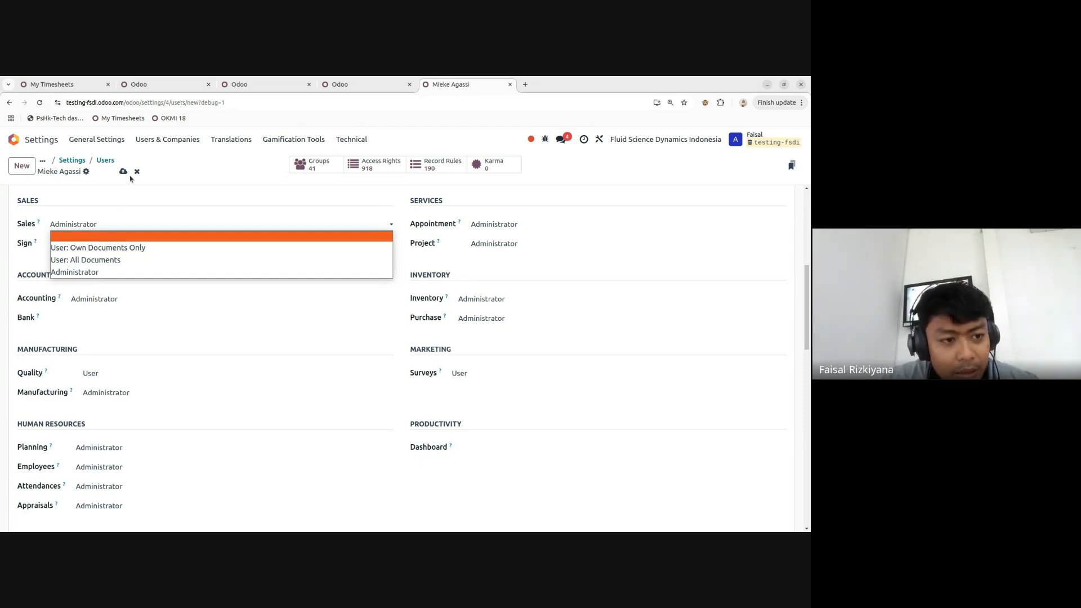
pyautogui.click(33, 231)
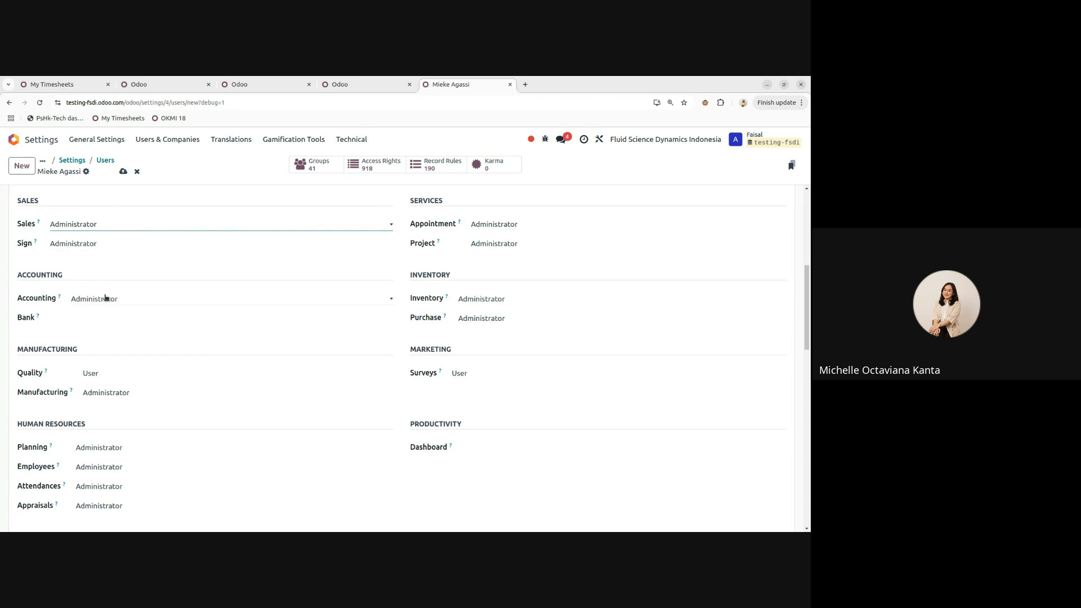
pyautogui.scroll(1, 156, 301)
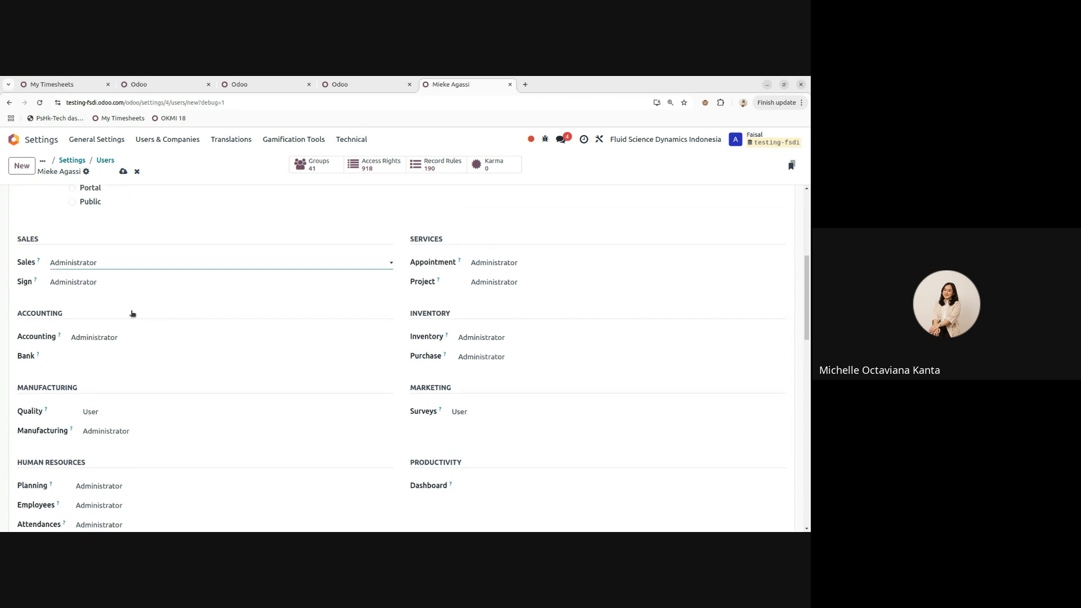
pyautogui.scroll(-1, 113, 301)
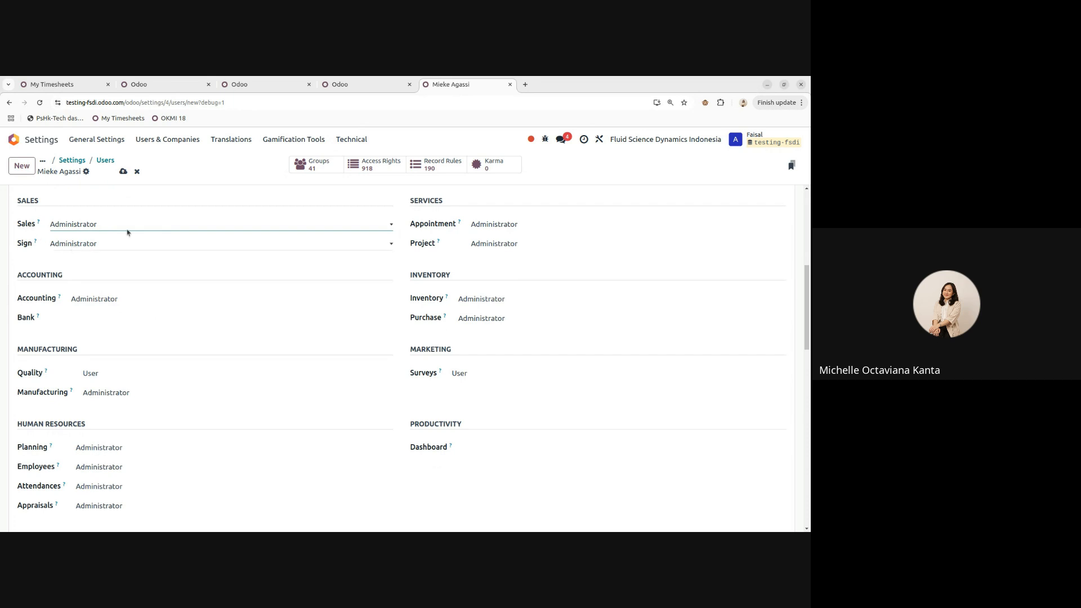
pyautogui.doubleClick(26, 224)
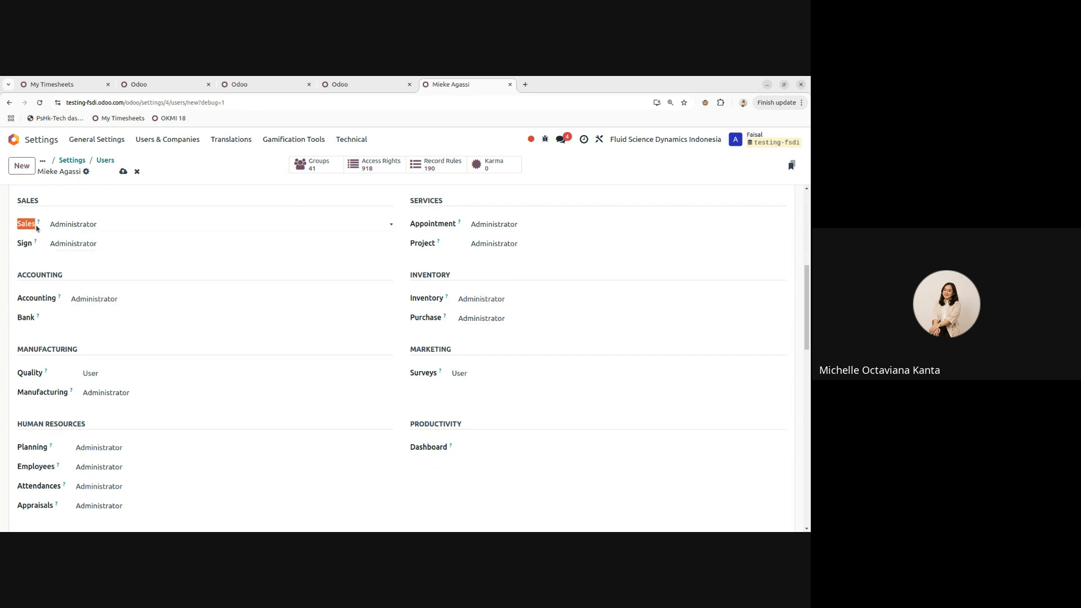
pyautogui.click(19, 226)
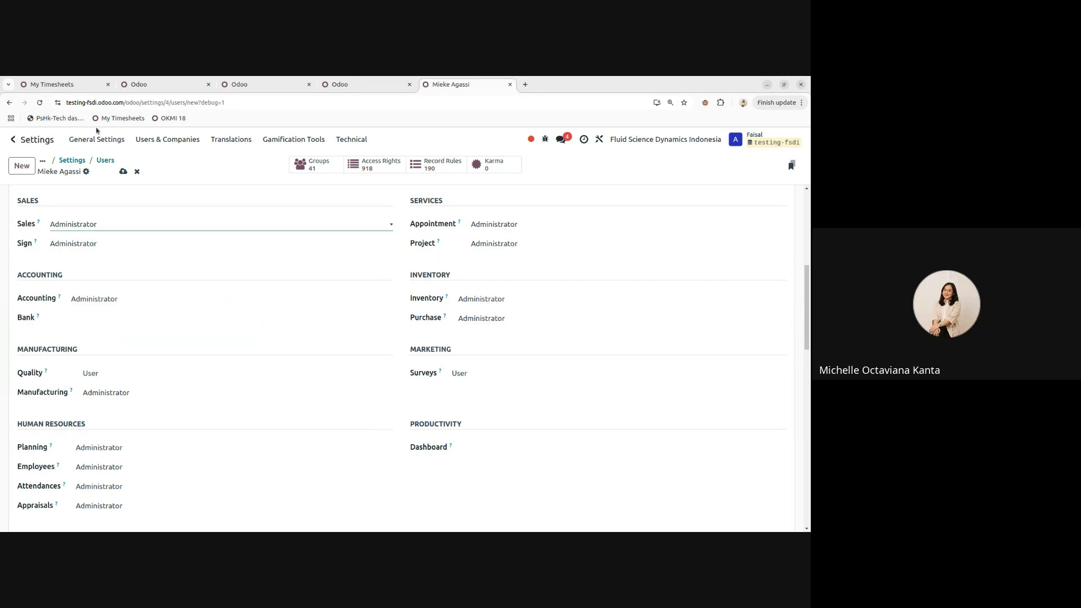
pyautogui.scroll(-5, 265, 372)
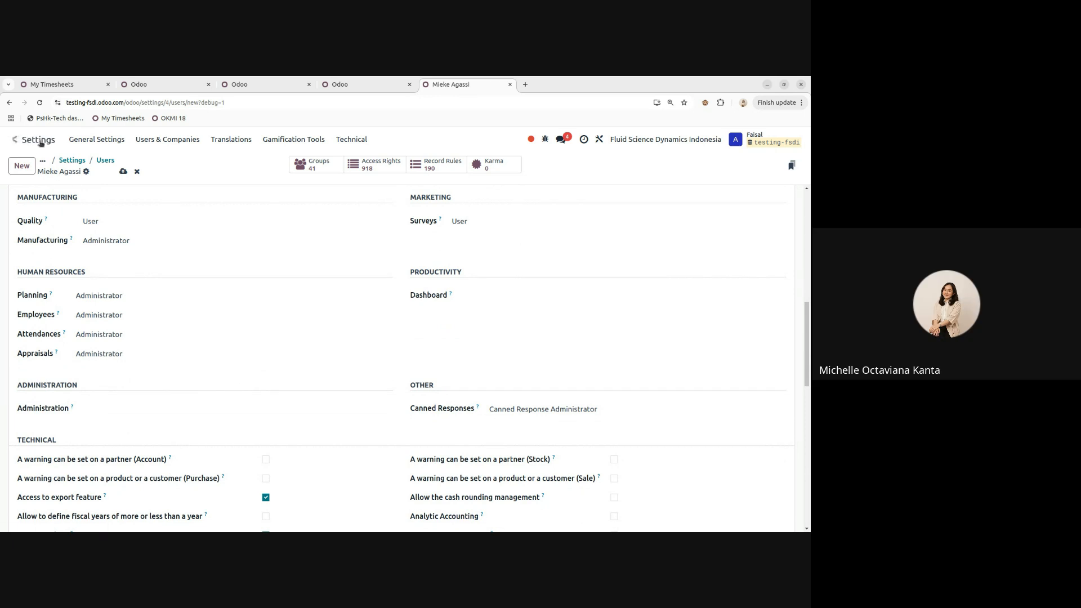
pyautogui.click(115, 409)
pyautogui.click(121, 408)
pyautogui.scroll(10, 130, 403)
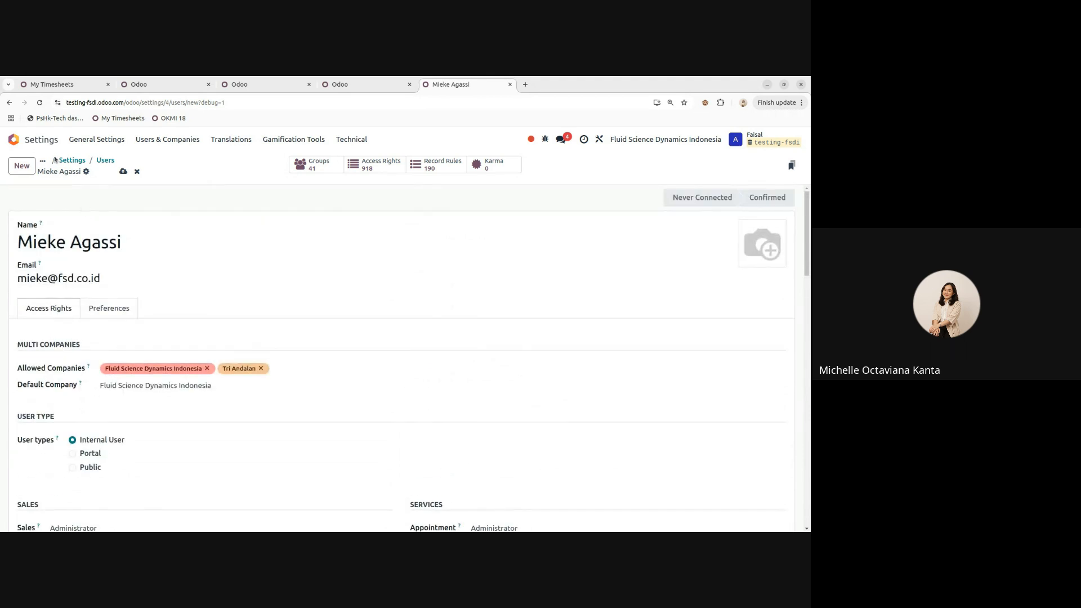
pyautogui.scroll(-3, 275, 387)
pyautogui.scroll(-5, 275, 386)
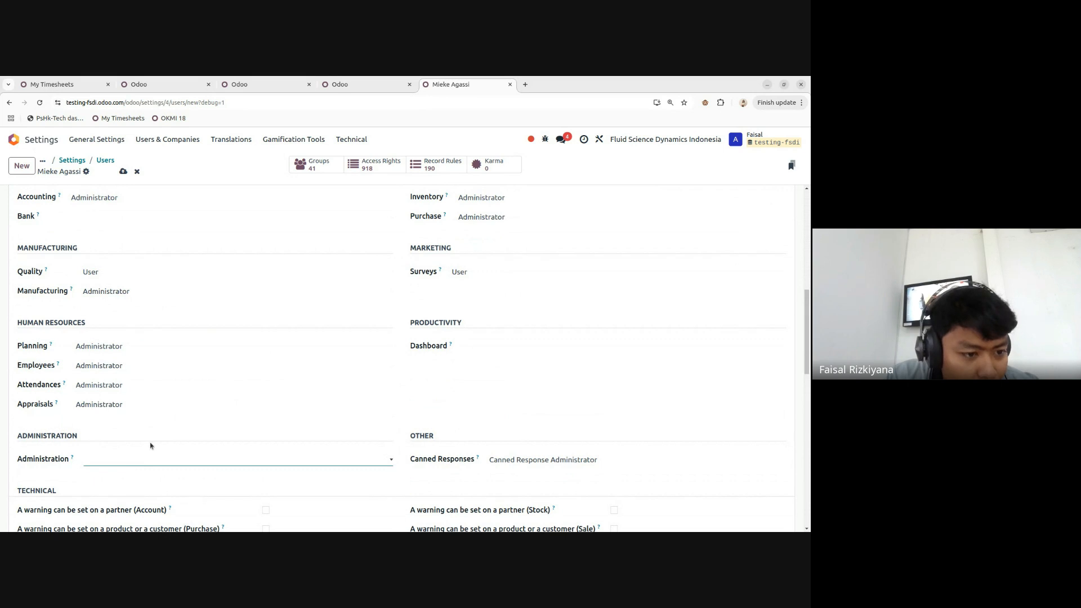
pyautogui.scroll(-2, 133, 458)
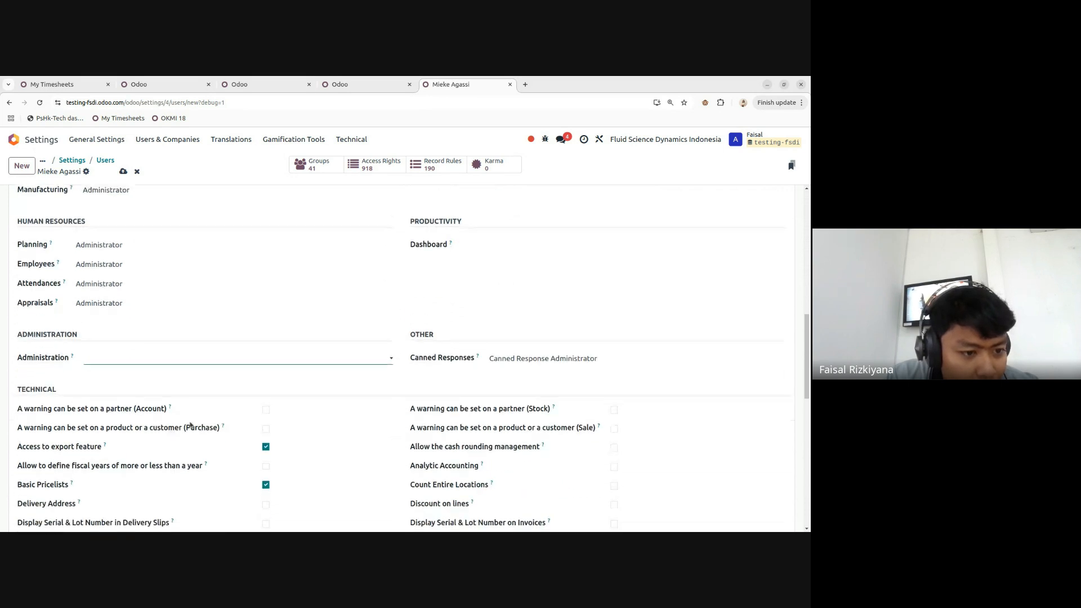
pyautogui.click(117, 359)
pyautogui.click(107, 359)
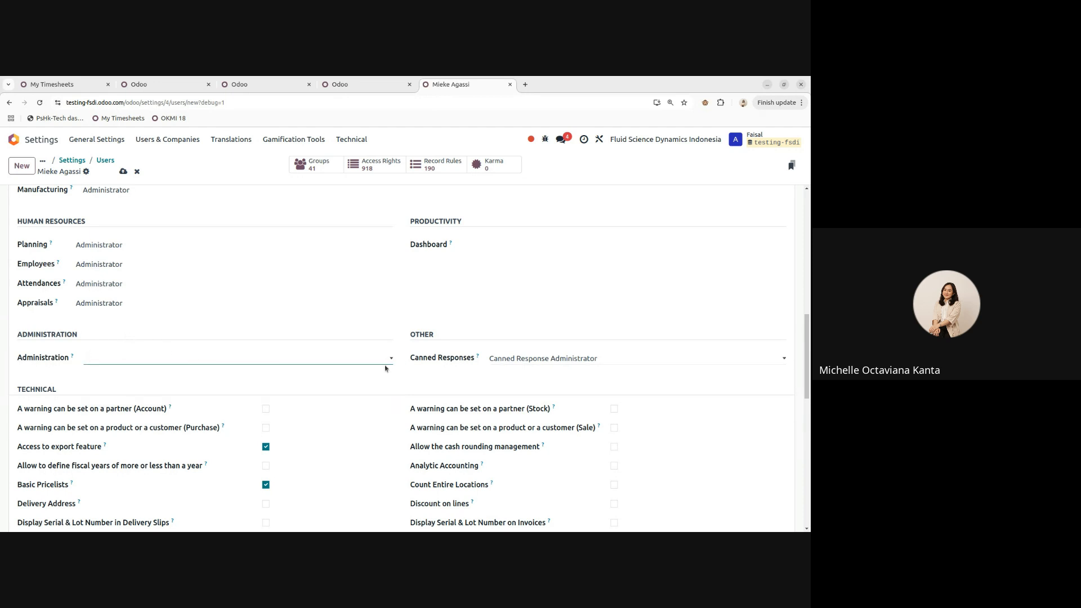
pyautogui.scroll(2, 225, 367)
pyautogui.scroll(4, 225, 366)
pyautogui.scroll(-2, 434, 292)
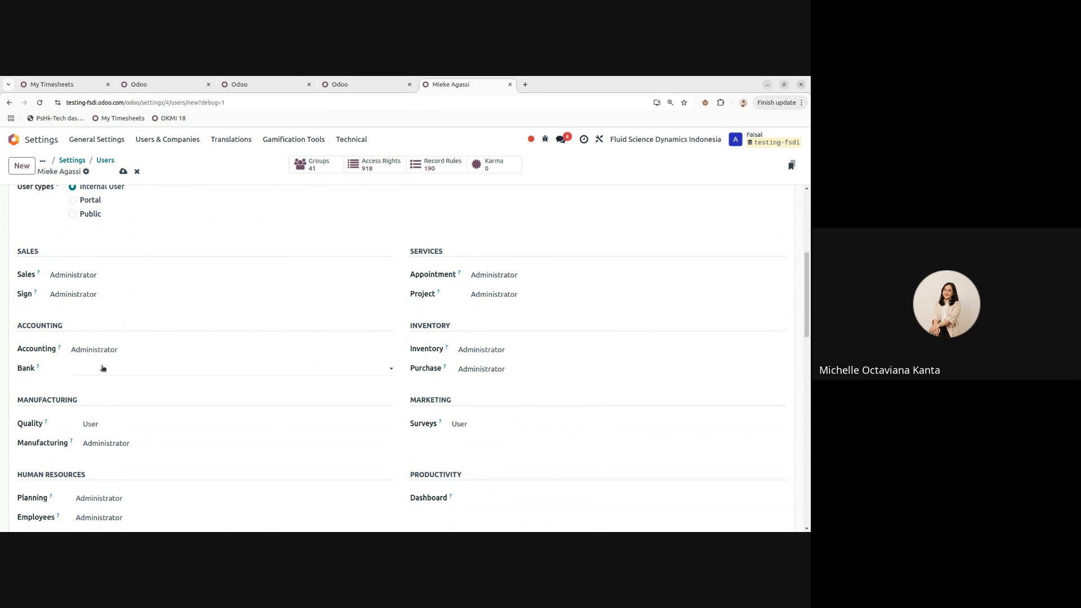
pyautogui.scroll(5, 334, 345)
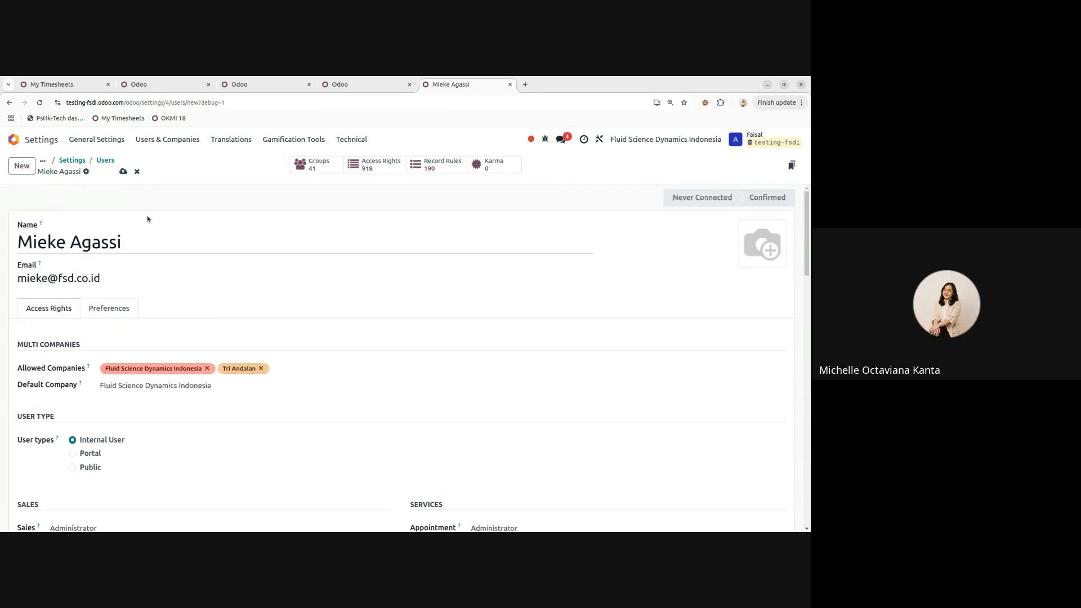
# - Save the new user and confirm the subscription increase in the Users Invitations dialog
pyautogui.click(122, 171)
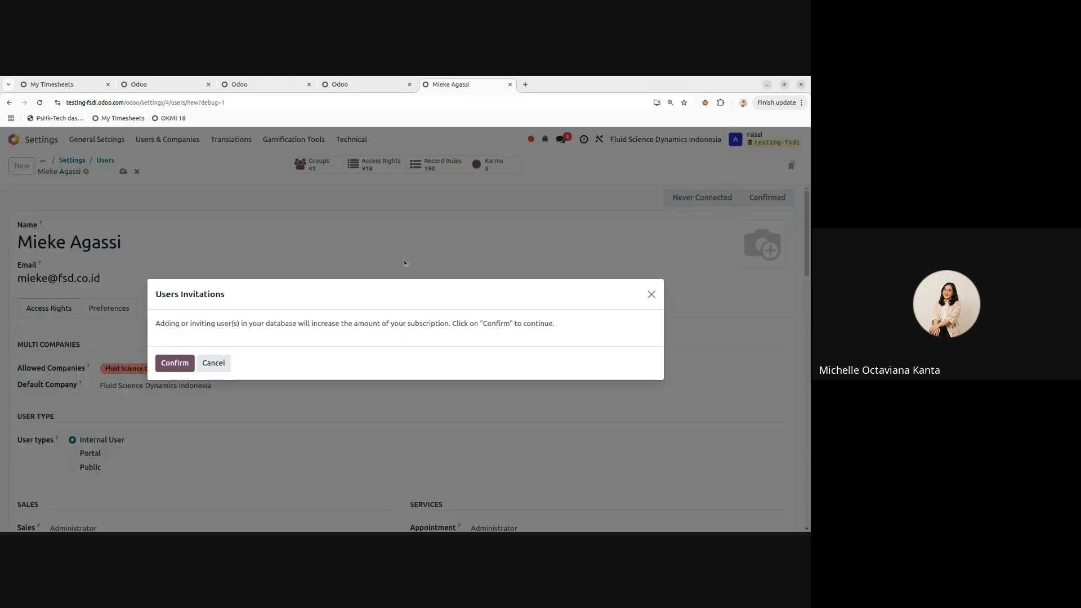
pyautogui.moveTo(157, 324); pyautogui.dragTo(642, 325)
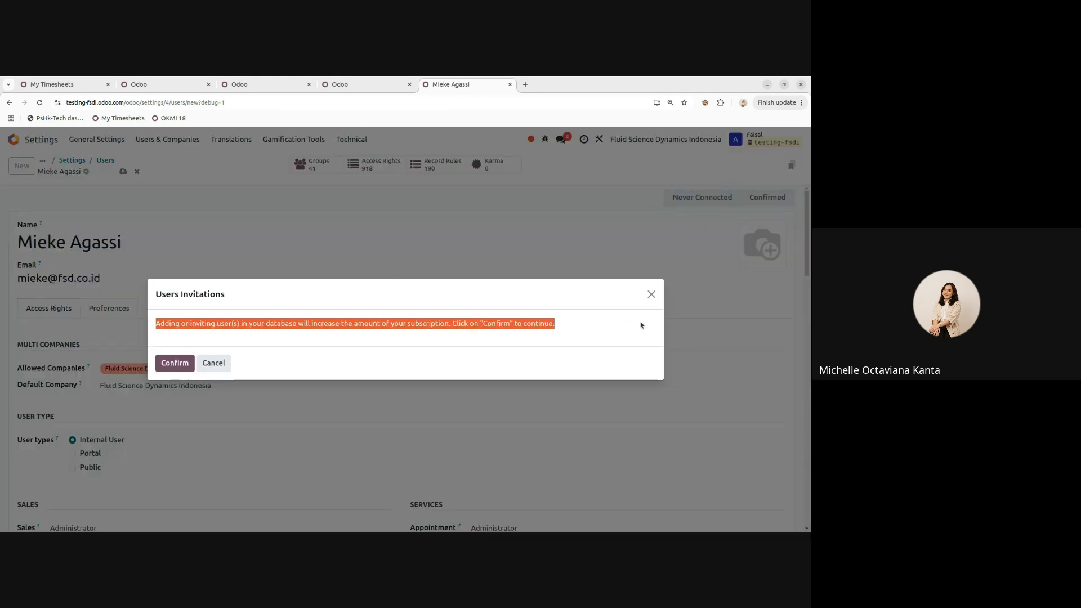
pyautogui.click(433, 322)
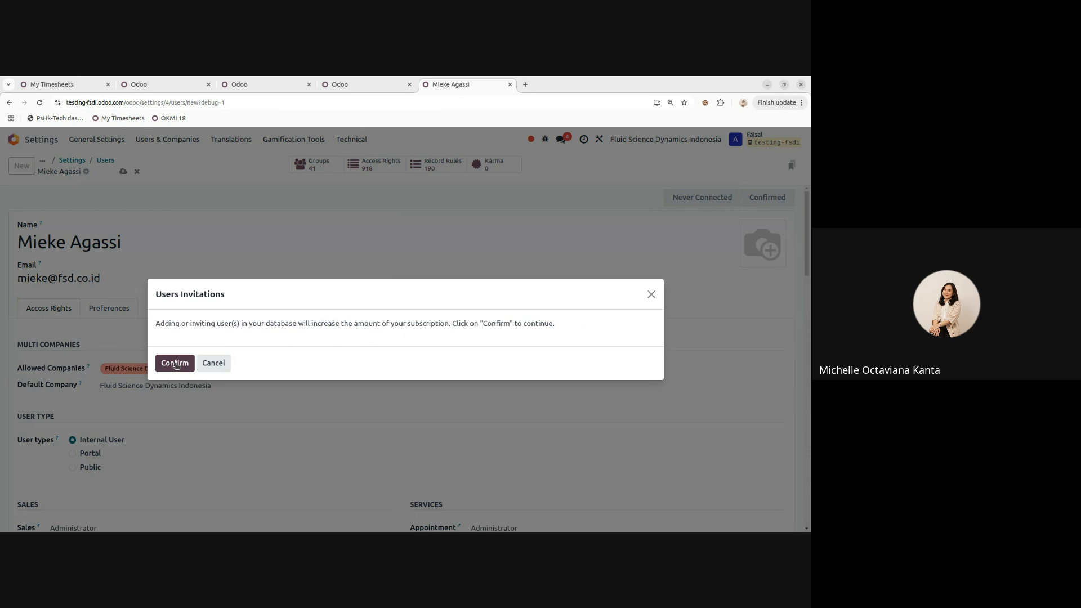
pyautogui.moveTo(157, 324); pyautogui.dragTo(389, 324)
pyautogui.click(187, 361)
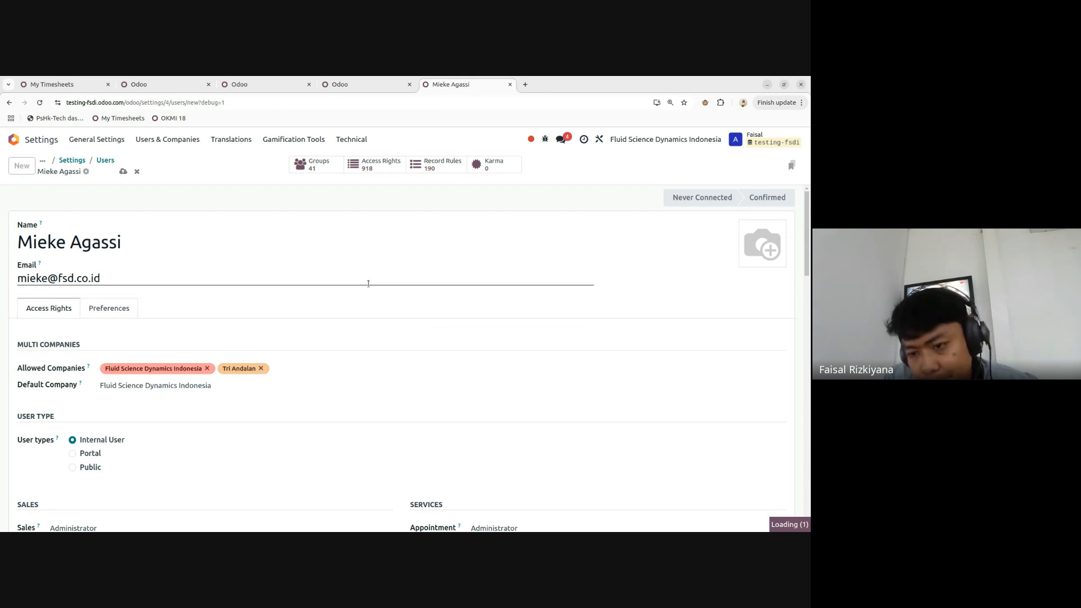
pyautogui.scroll(-1, 318, 299)
pyautogui.scroll(1, 302, 265)
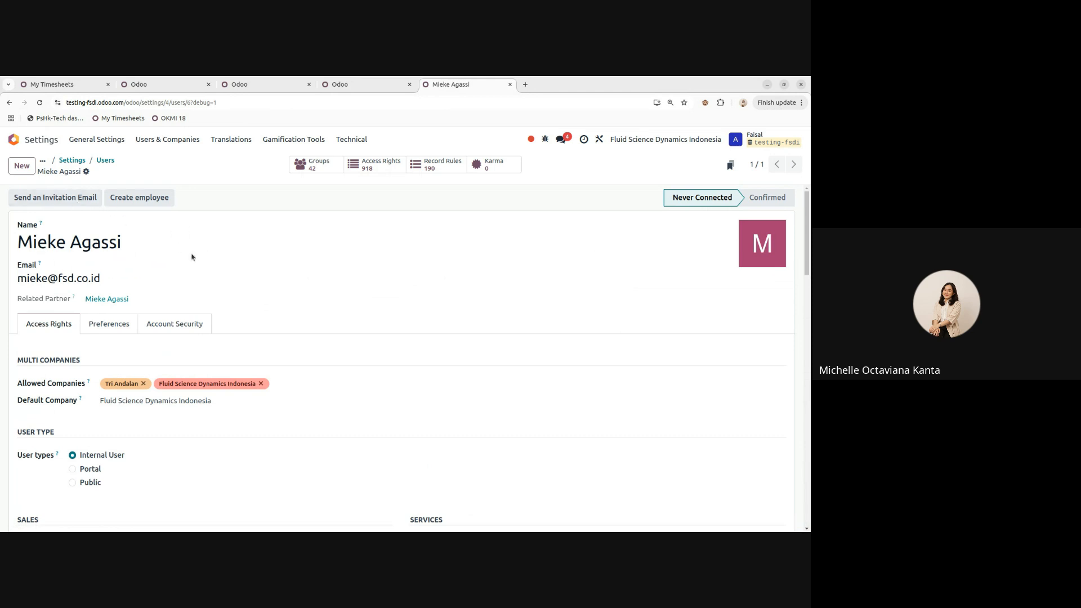
pyautogui.scroll(-10, 204, 260)
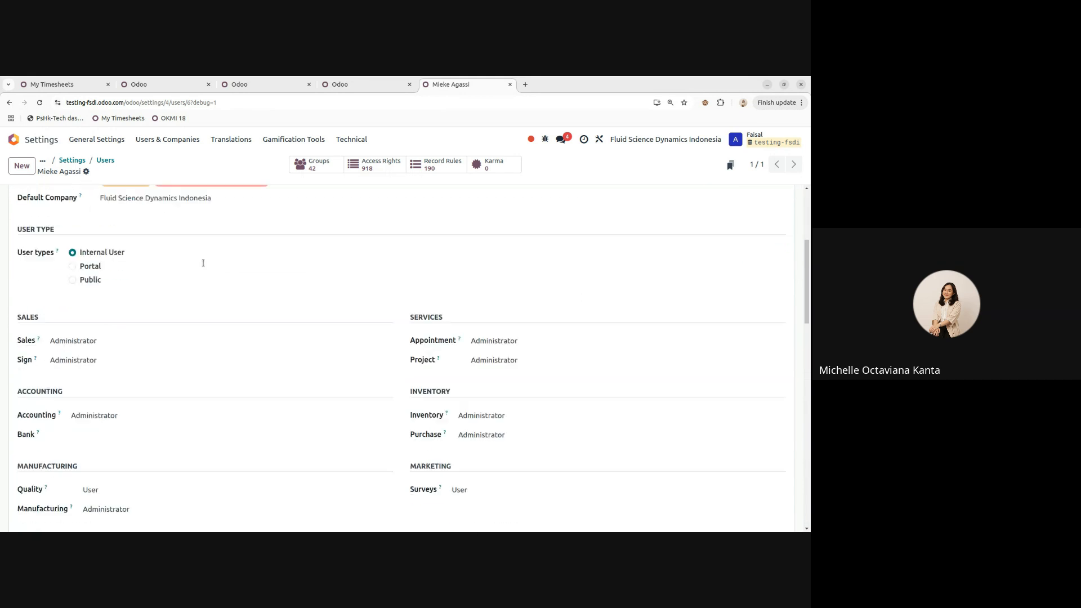
pyautogui.scroll(6, 203, 265)
pyautogui.scroll(4, 203, 267)
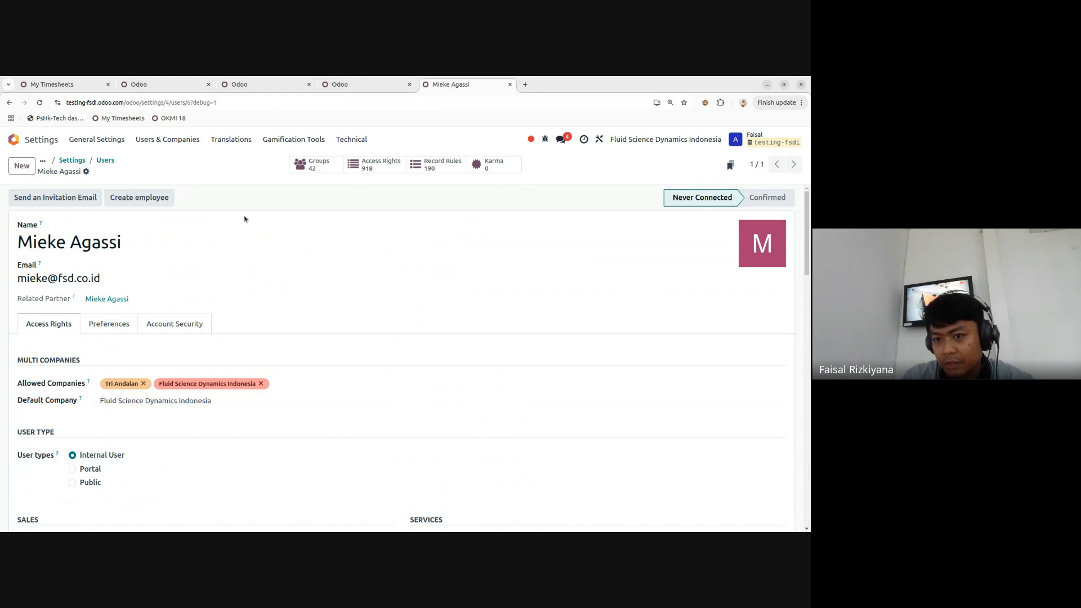
pyautogui.tripleClick(105, 277)
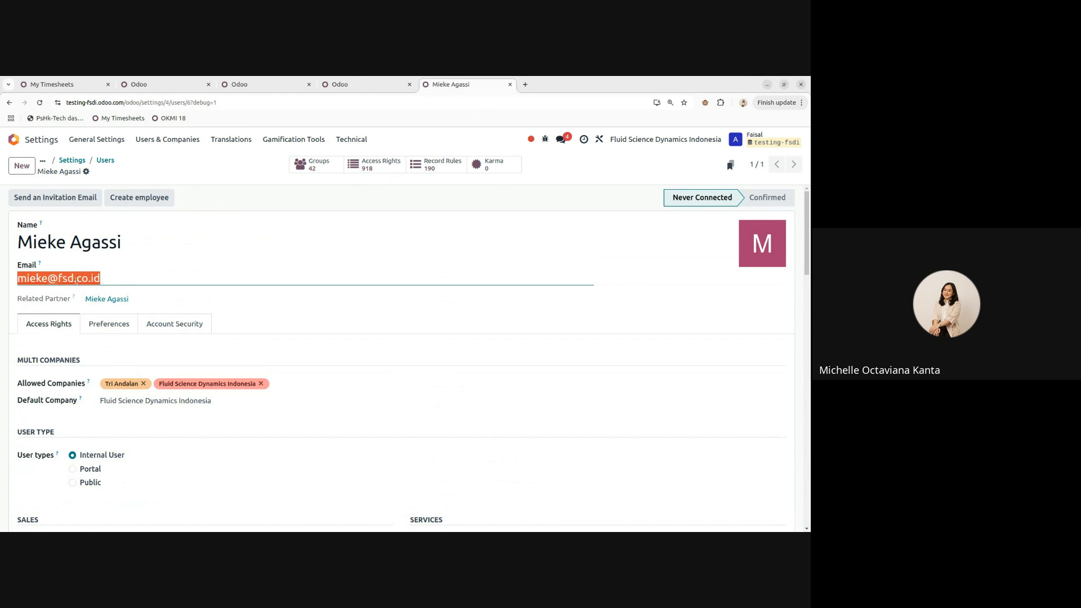
pyautogui.click(206, 183)
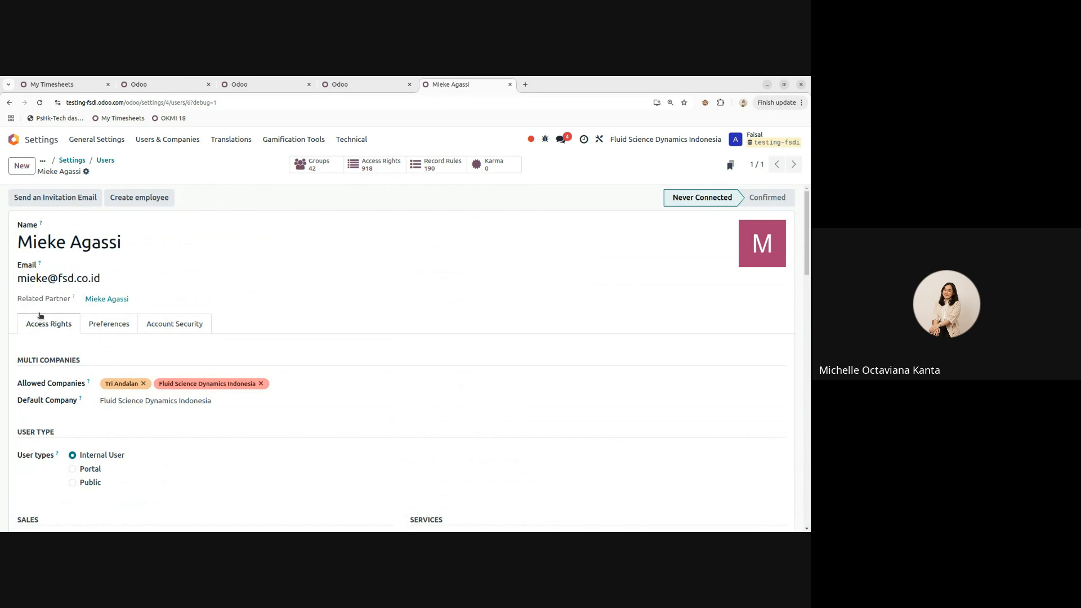
pyautogui.scroll(-3, 41, 321)
pyautogui.scroll(3, 65, 338)
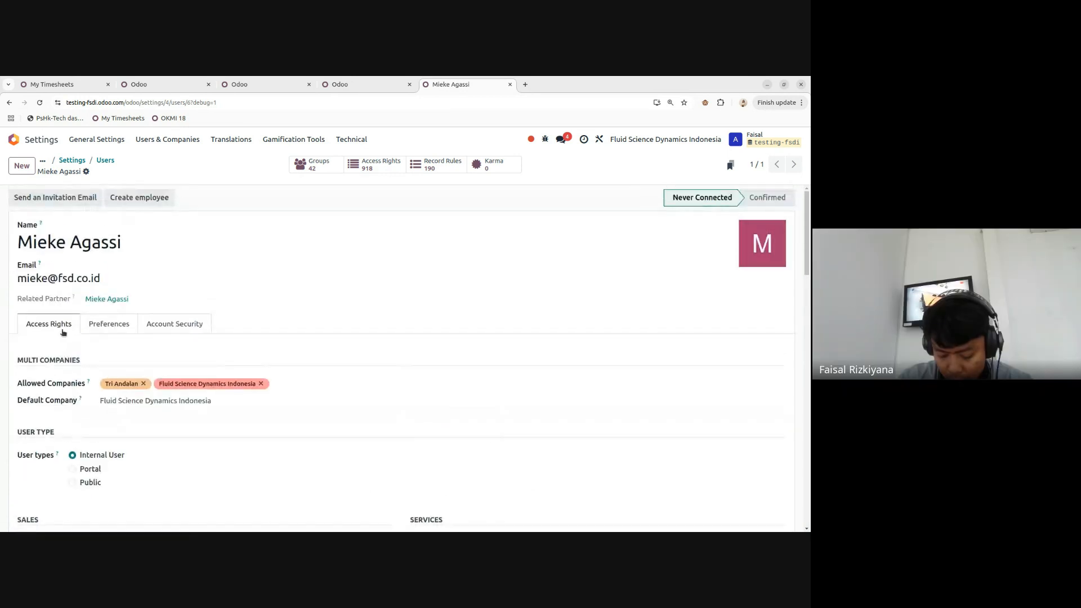
# - Keep the user's language as English (US), set notifications to 'Handle in Odoo', and save
pyautogui.click(122, 330)
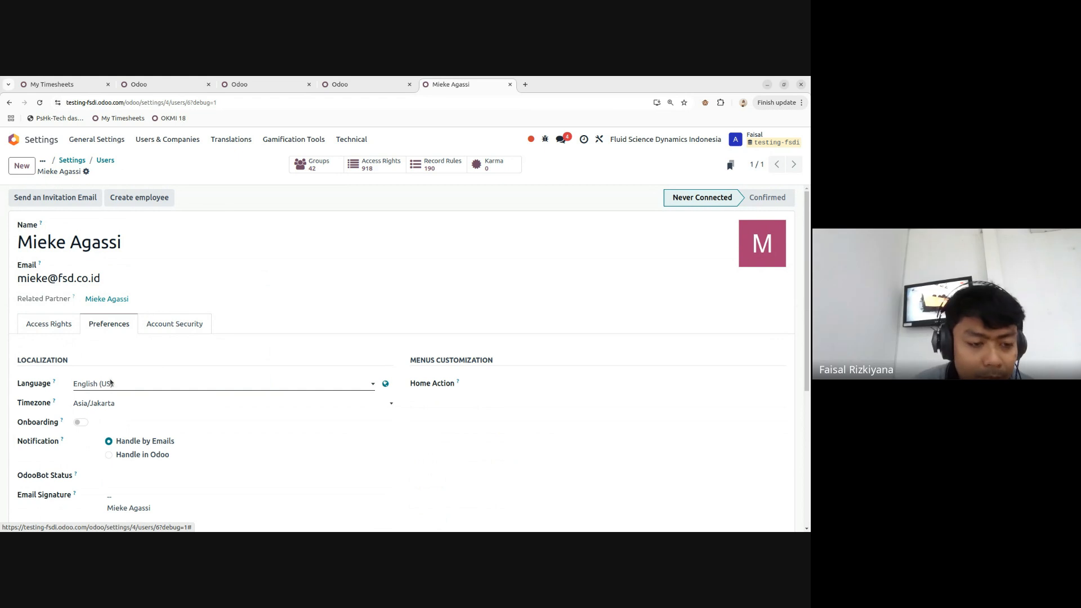
pyautogui.click(111, 383)
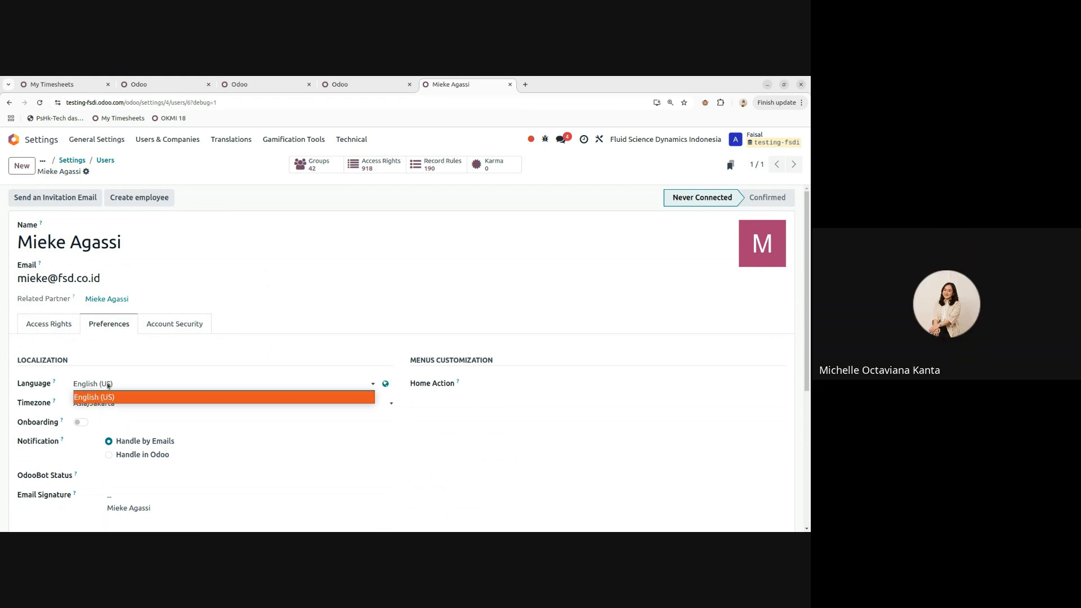
pyautogui.click(108, 385)
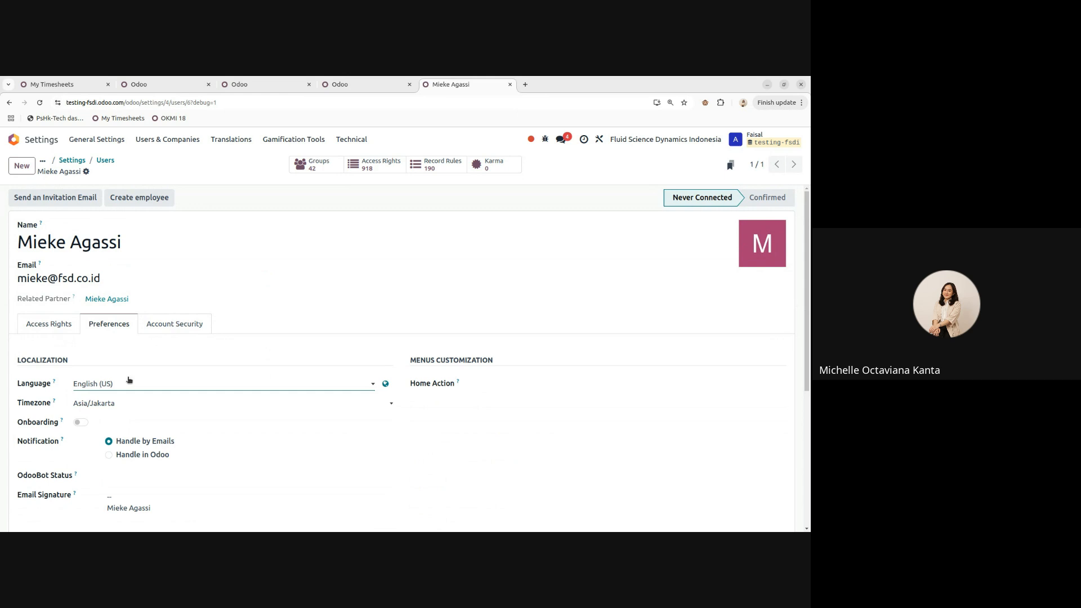
pyautogui.click(105, 384)
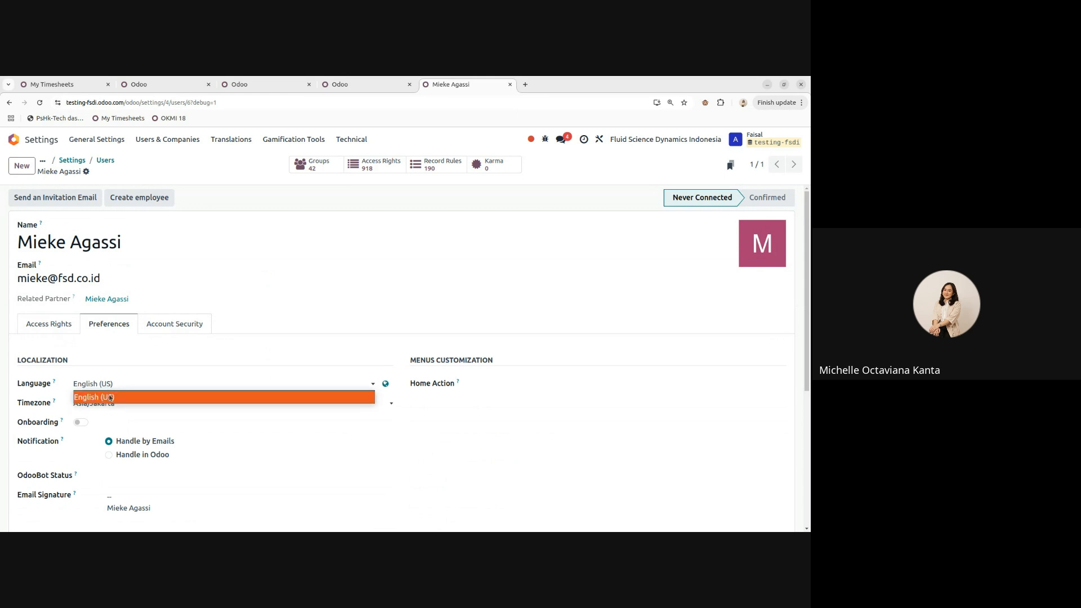
pyautogui.click(114, 388)
pyautogui.scroll(-3, 119, 387)
pyautogui.scroll(3, 110, 387)
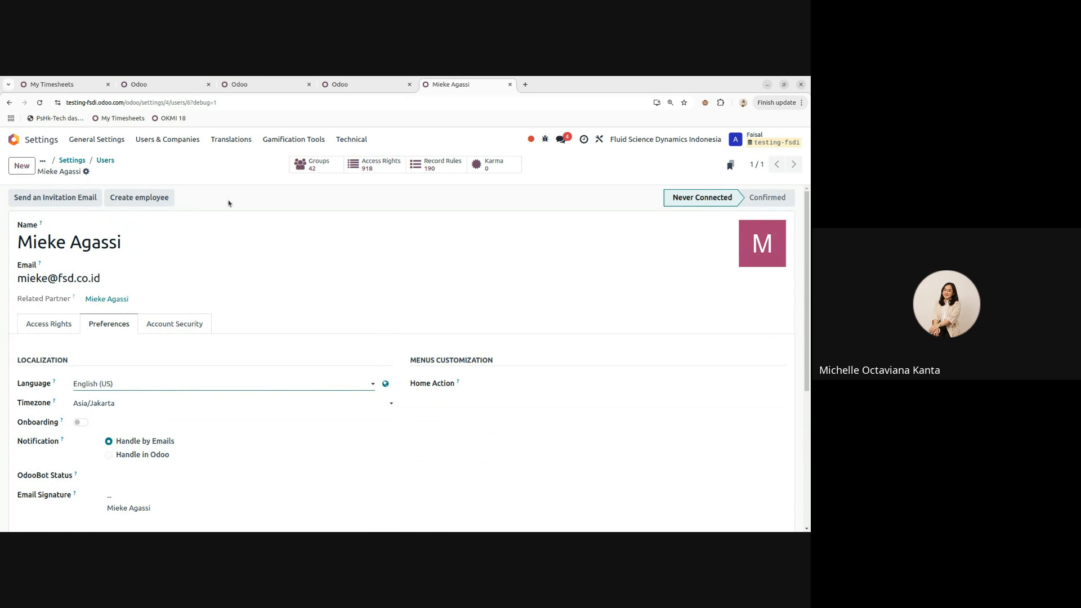
pyautogui.click(109, 455)
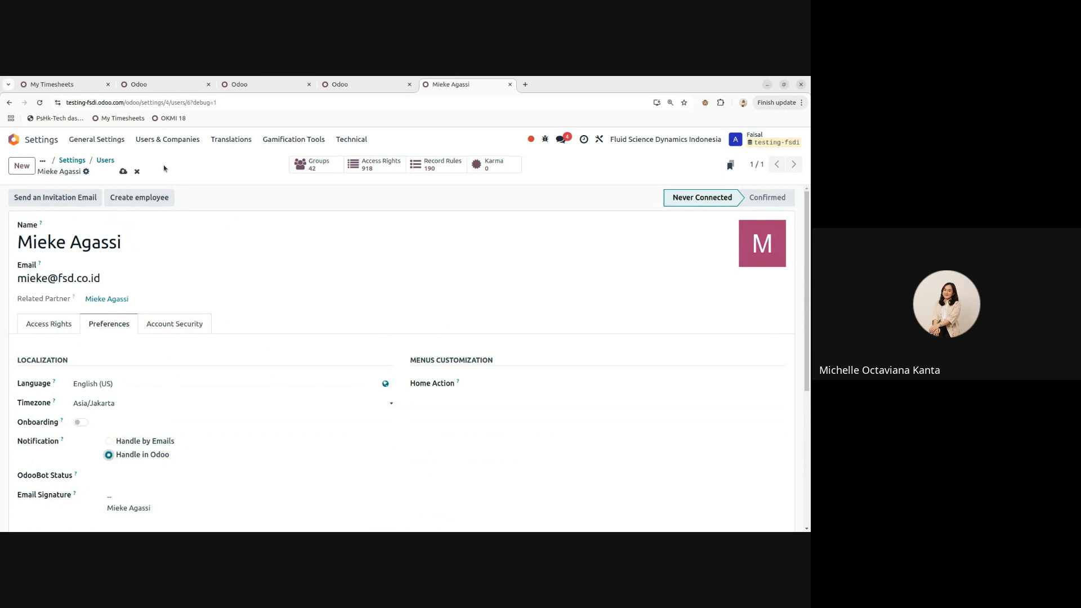
pyautogui.click(123, 171)
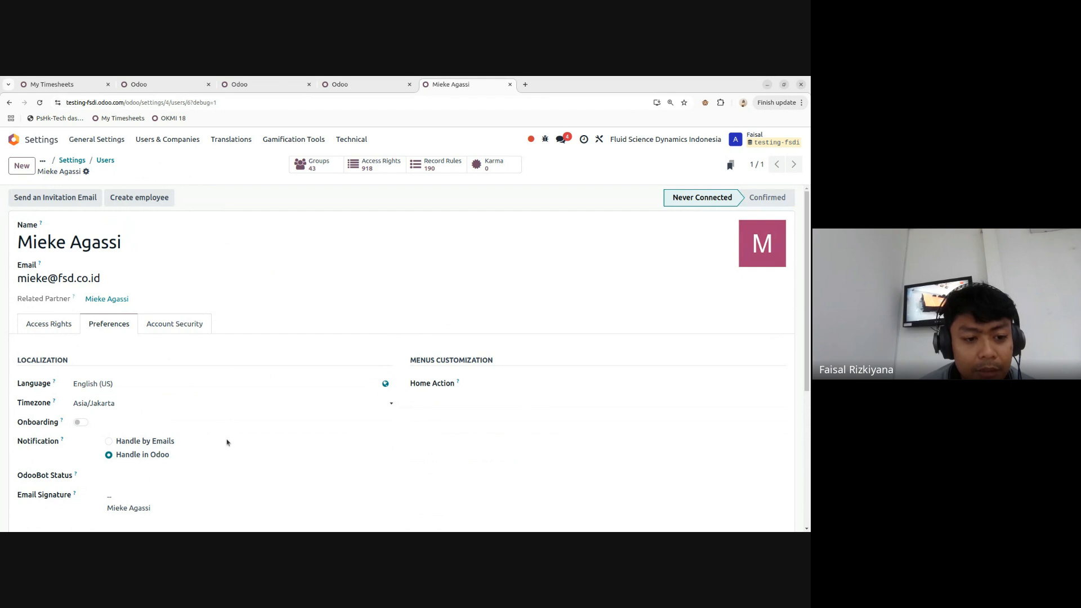
# - Show the Access Rights tab listing the user's allowed companies
pyautogui.scroll(-3, 242, 423)
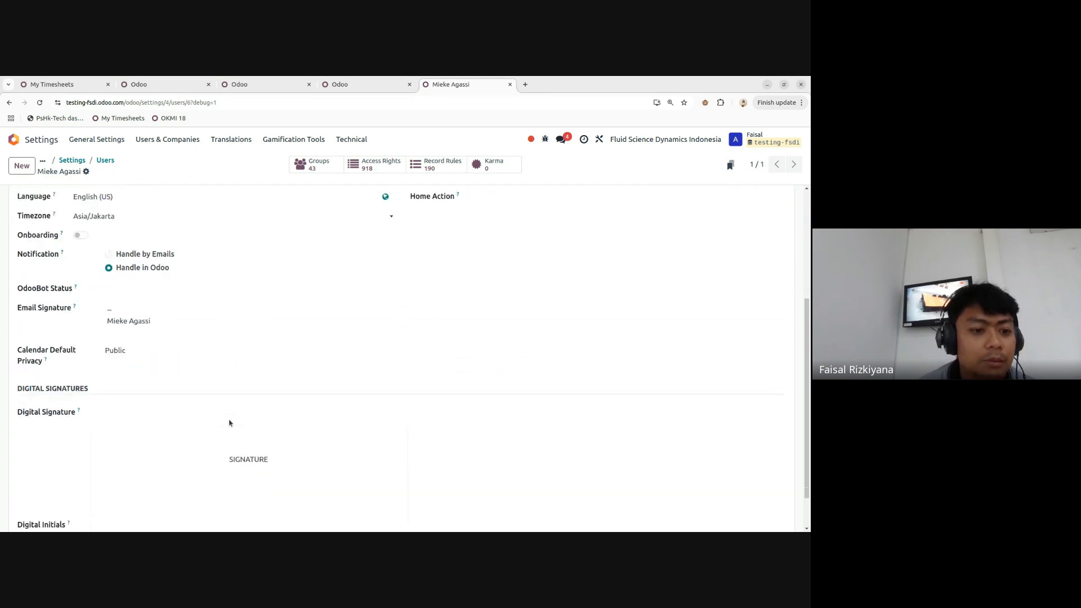
pyautogui.scroll(3, 208, 414)
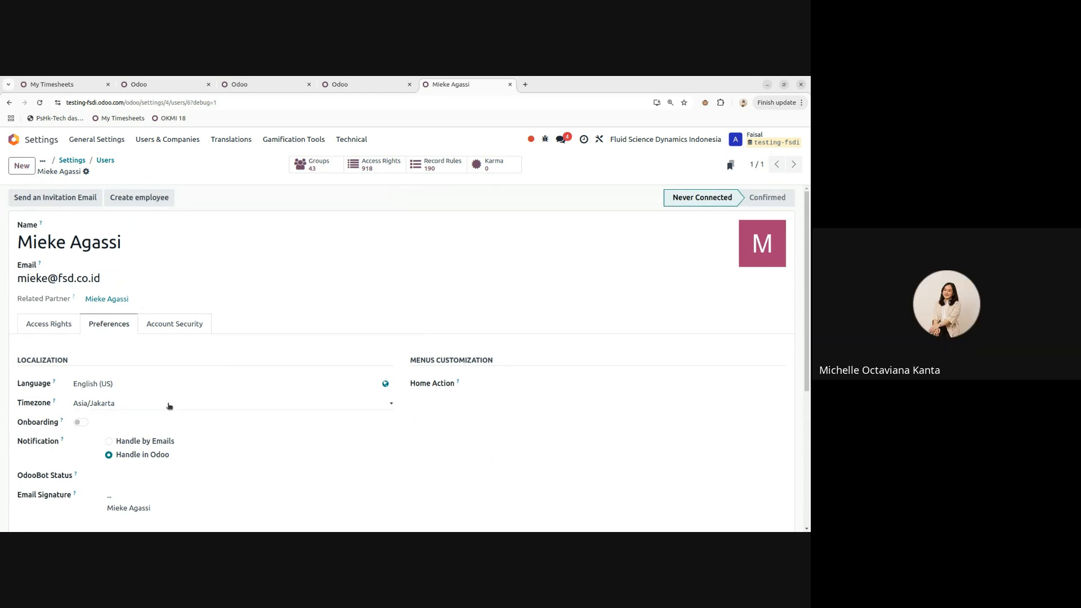
pyautogui.scroll(-3, 160, 384)
pyautogui.scroll(3, 159, 383)
pyautogui.click(44, 329)
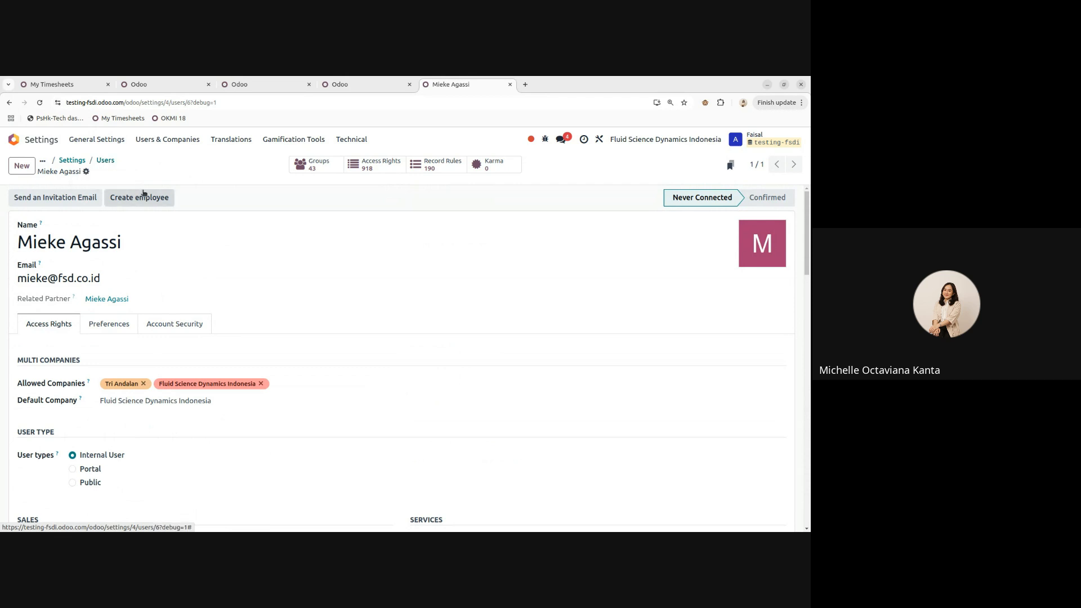
# - Return to the Users list and inspect the bulk Actions for the second user without changes
pyautogui.click(105, 162)
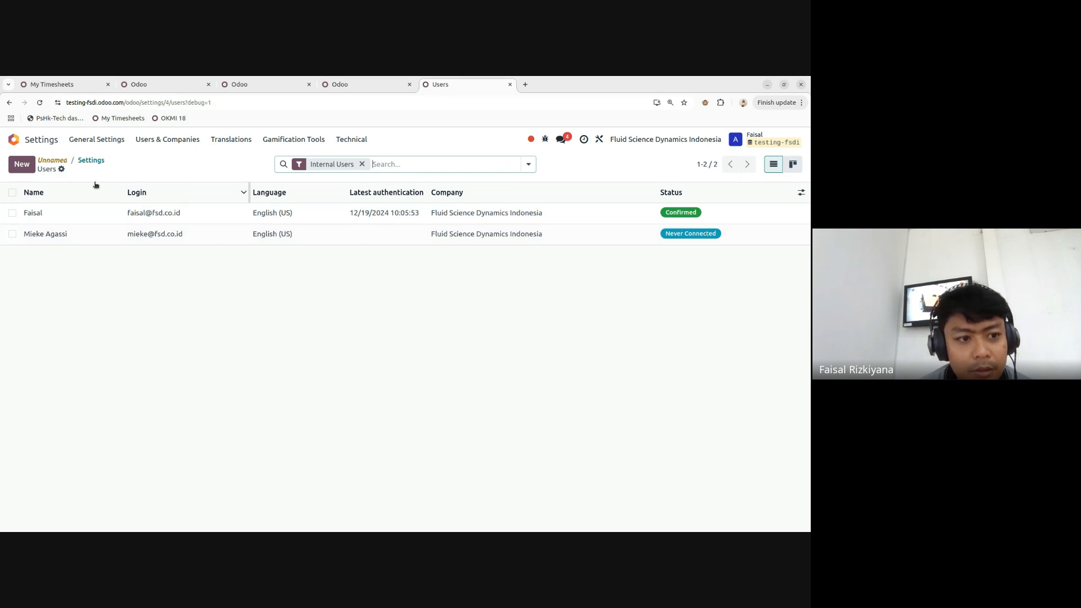
pyautogui.click(12, 234)
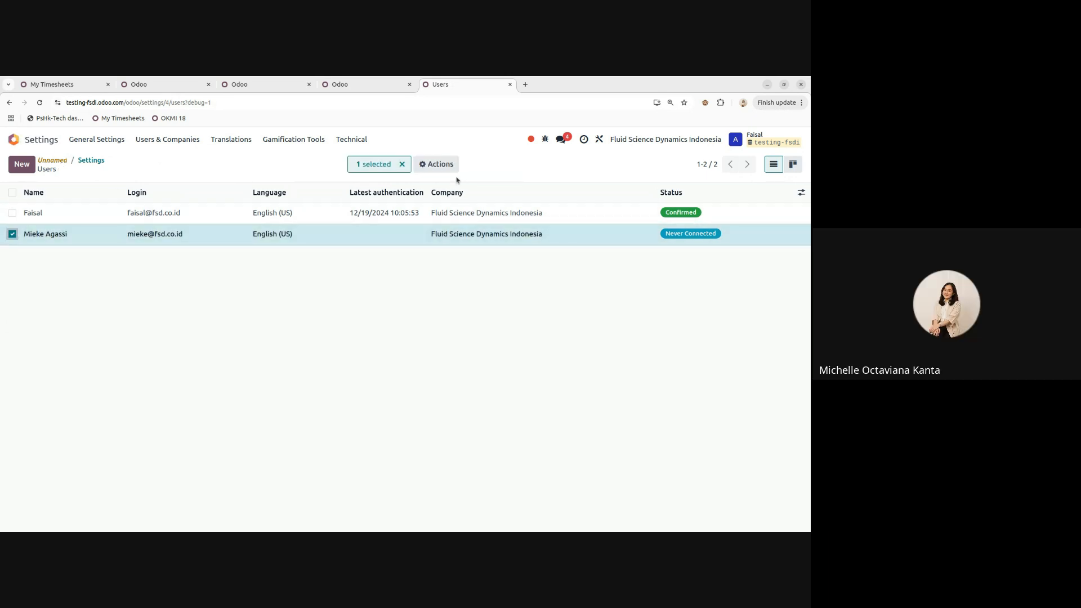
pyautogui.click(440, 166)
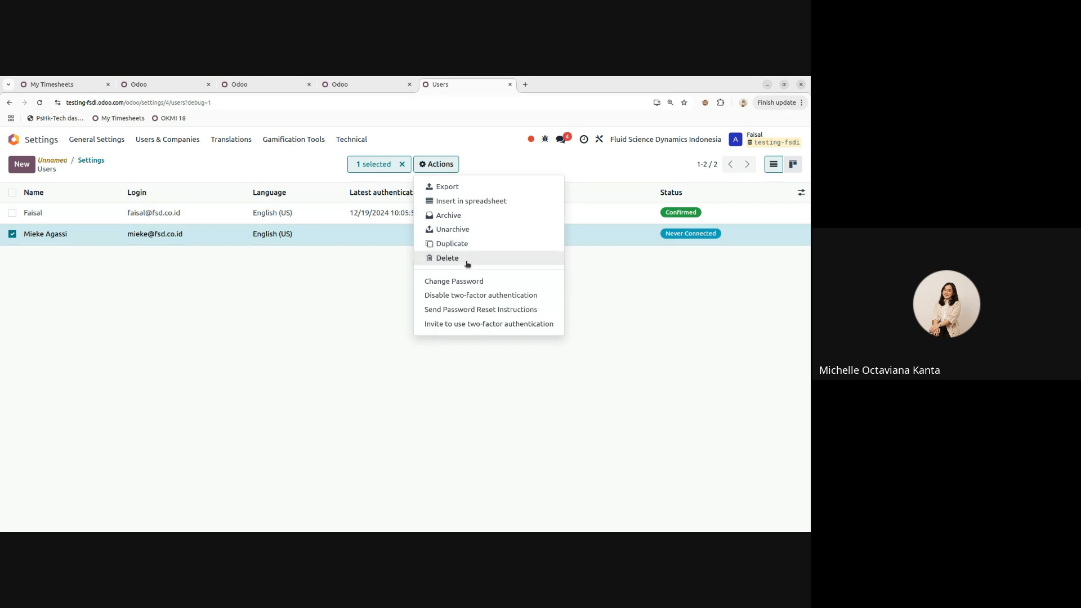
pyautogui.click(236, 313)
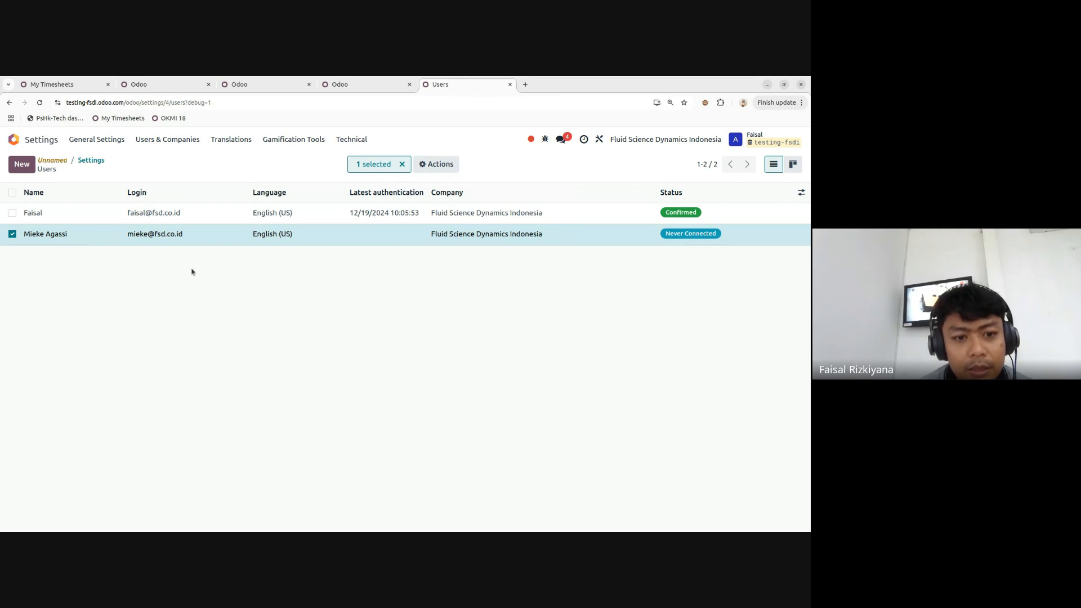
# - Go to General Settings and reopen the internal users list via Manage Users
pyautogui.click(109, 162)
pyautogui.scroll(-2, 437, 246)
pyautogui.scroll(2, 436, 246)
pyautogui.click(436, 246)
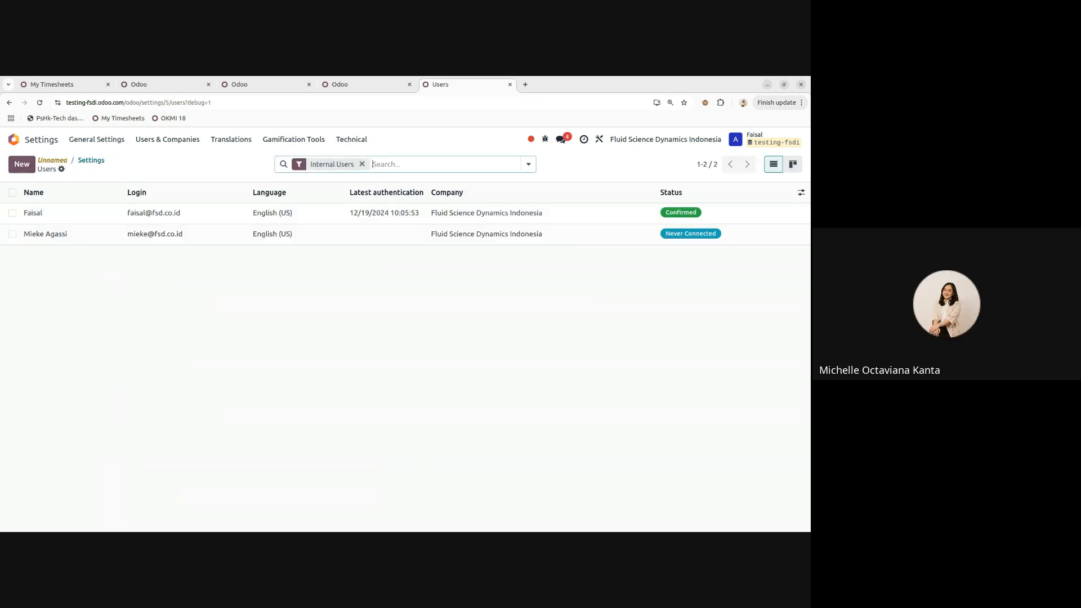
# - Start a new user, type a name, then discard the unfinished record
pyautogui.click(21, 163)
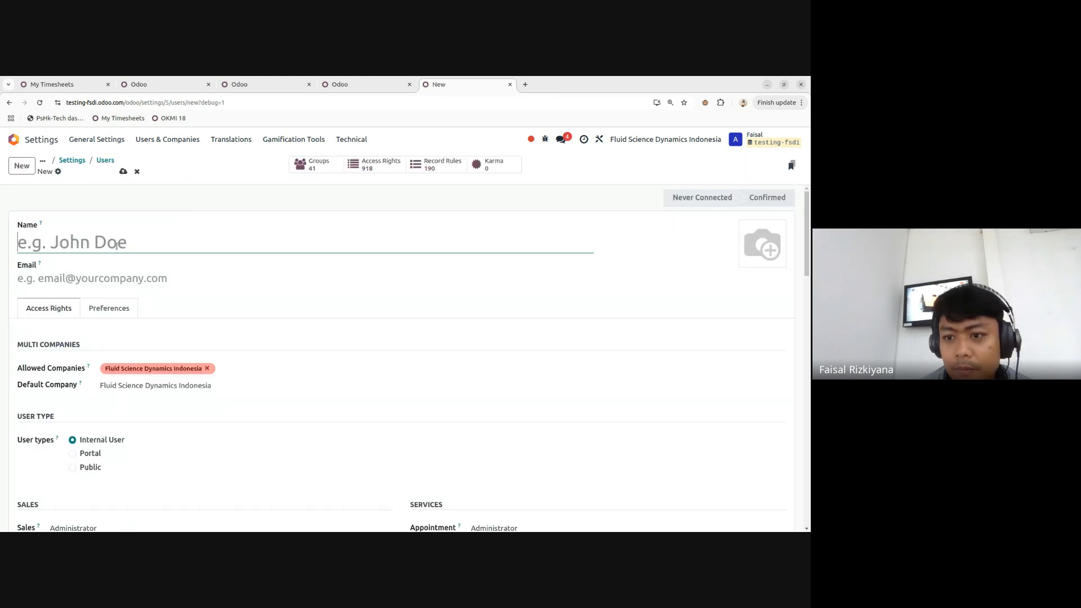
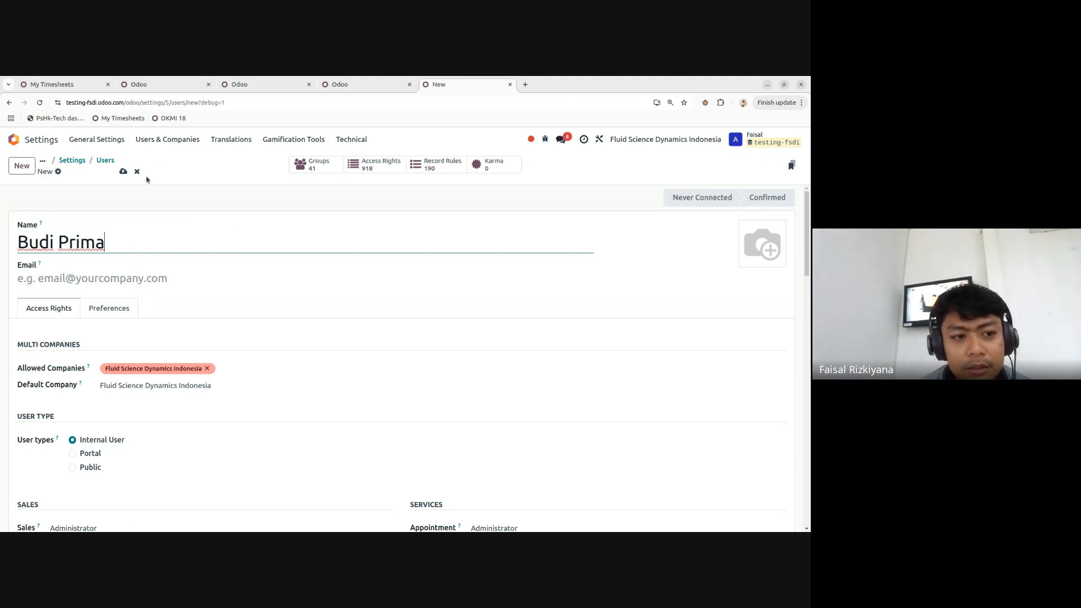
pyautogui.click(136, 172)
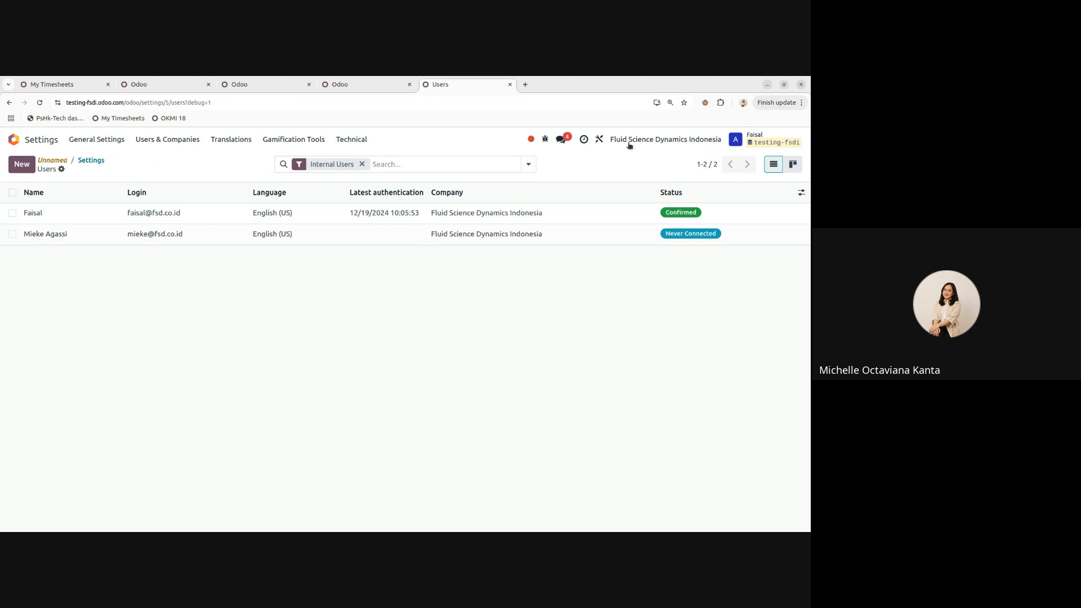
# - Make Tri Andalan the active company, then open a user and return to the Users list
pyautogui.click(630, 141)
pyautogui.click(566, 179)
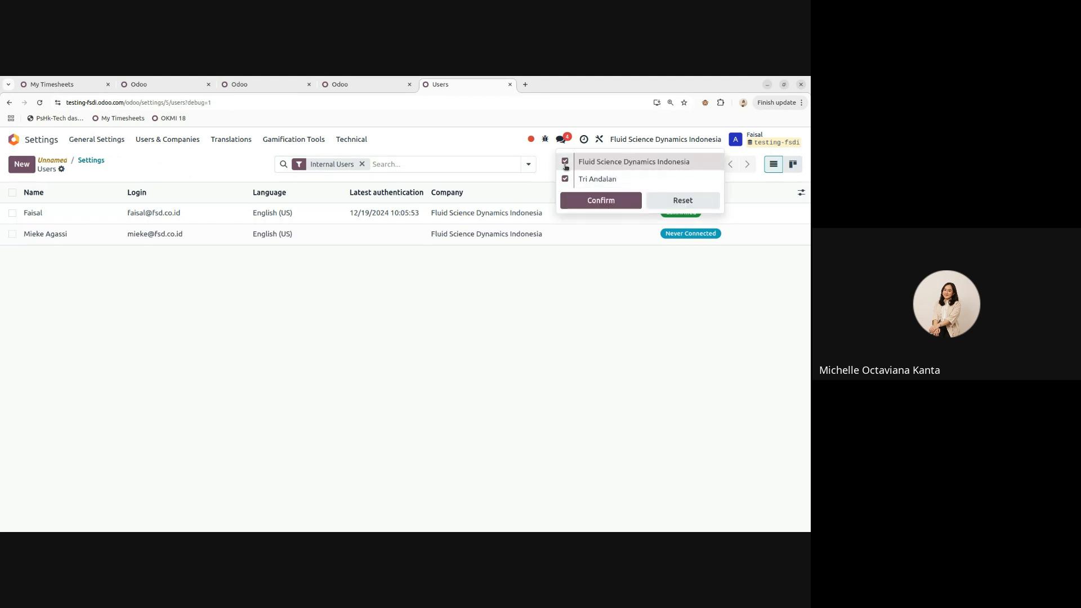
pyautogui.click(601, 201)
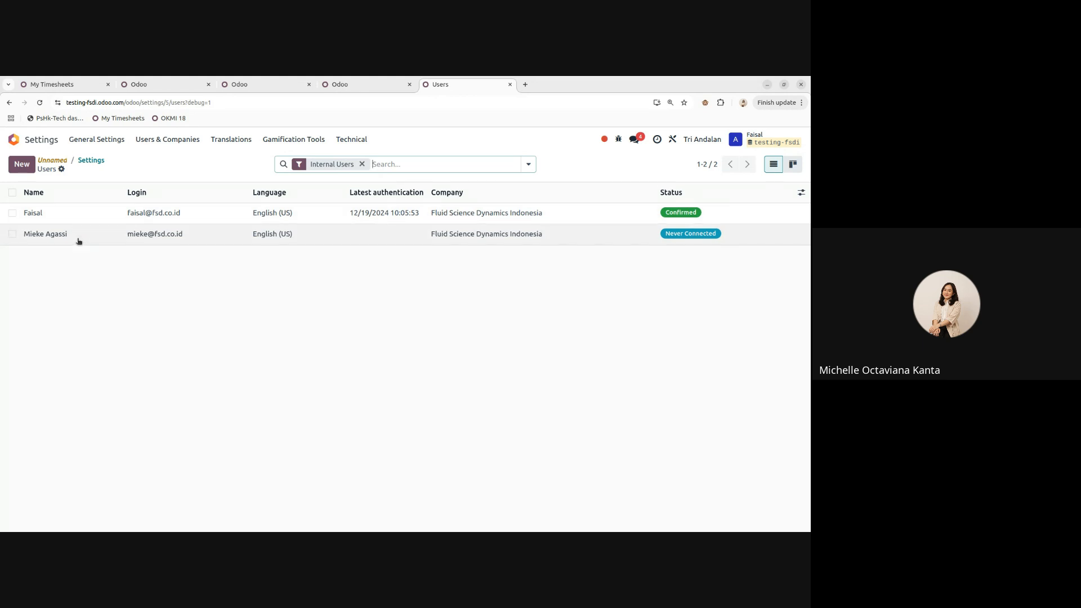
pyautogui.click(192, 243)
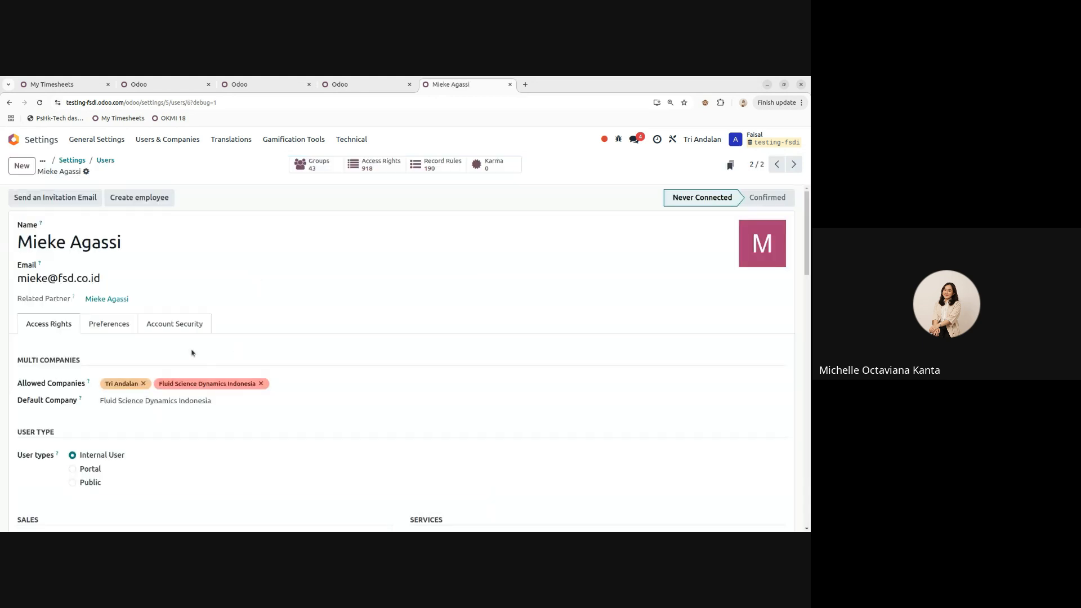
pyautogui.click(106, 160)
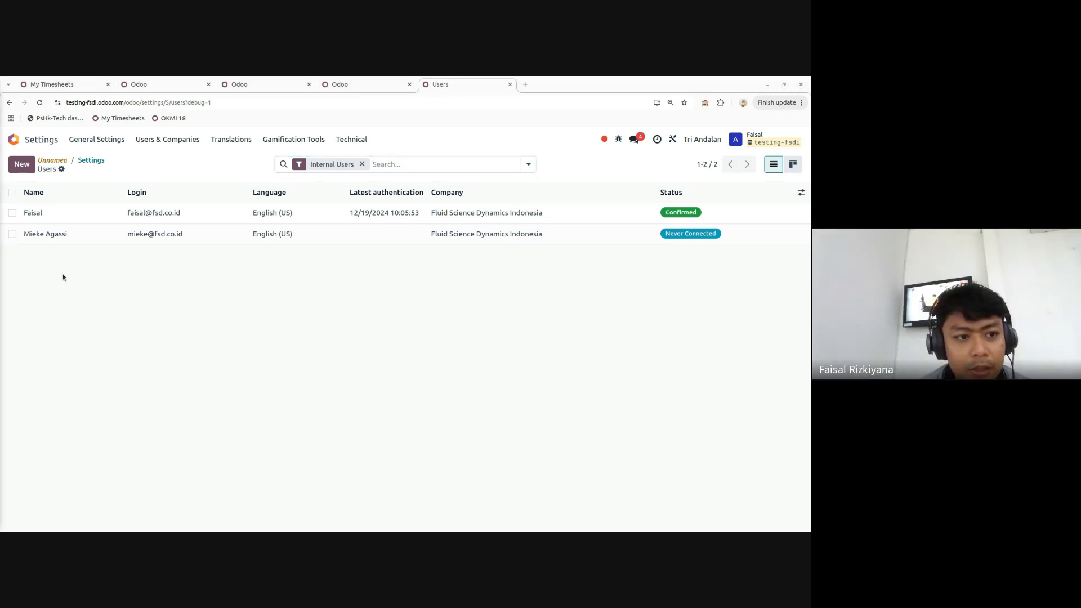
# - Start another new user and enter the name and a pasted e-mail address
pyautogui.click(48, 192)
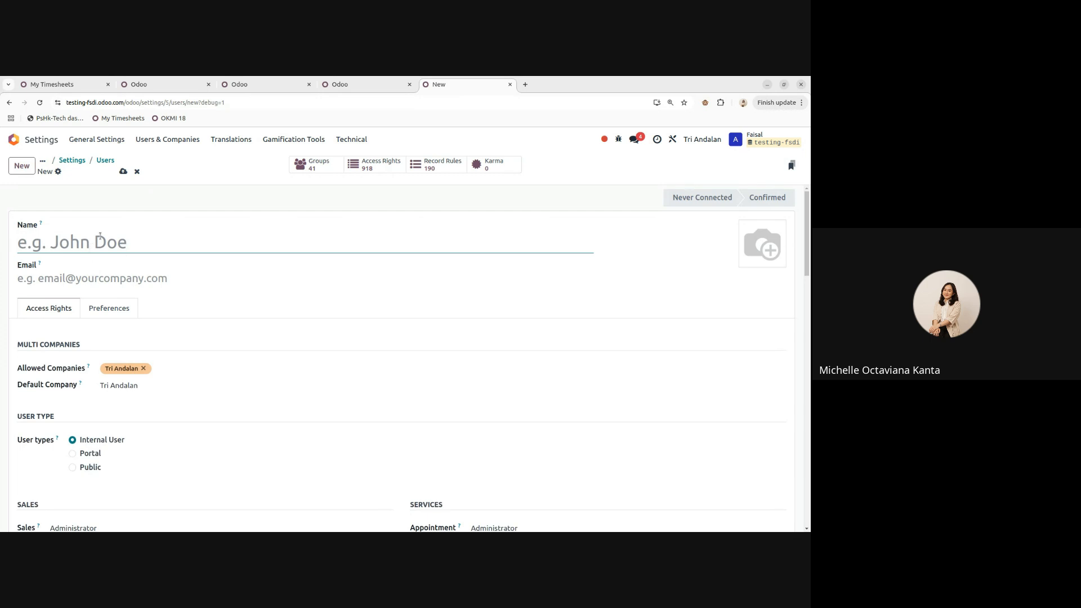
pyautogui.click(89, 276)
pyautogui.hotkey('ctrl', 'v')
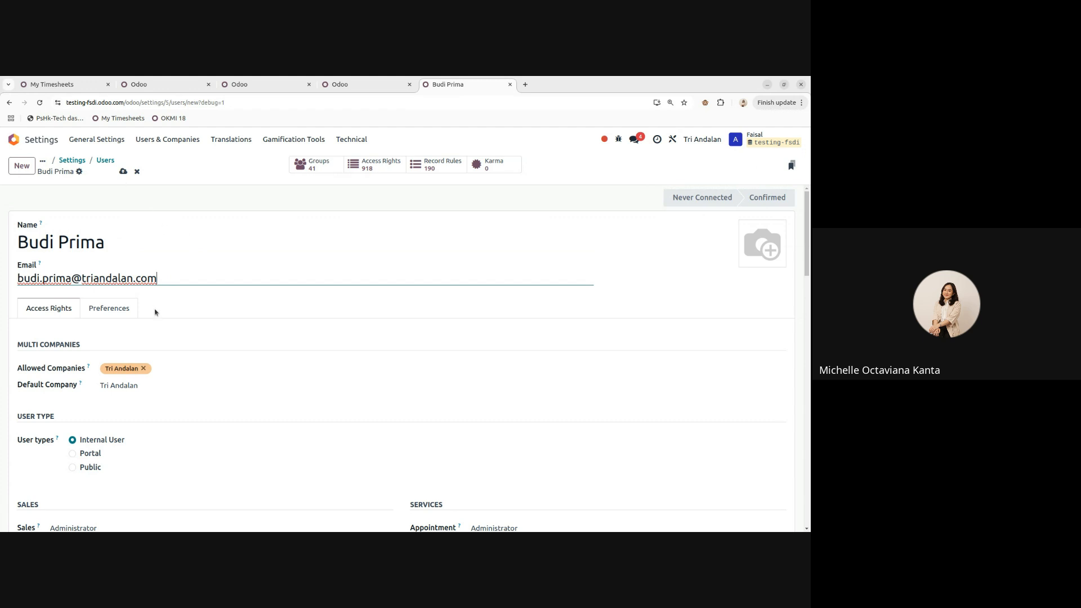
# - Add Fluid Science Dynamics Indonesia to allowed companies, save, and confirm the invitation
pyautogui.click(179, 367)
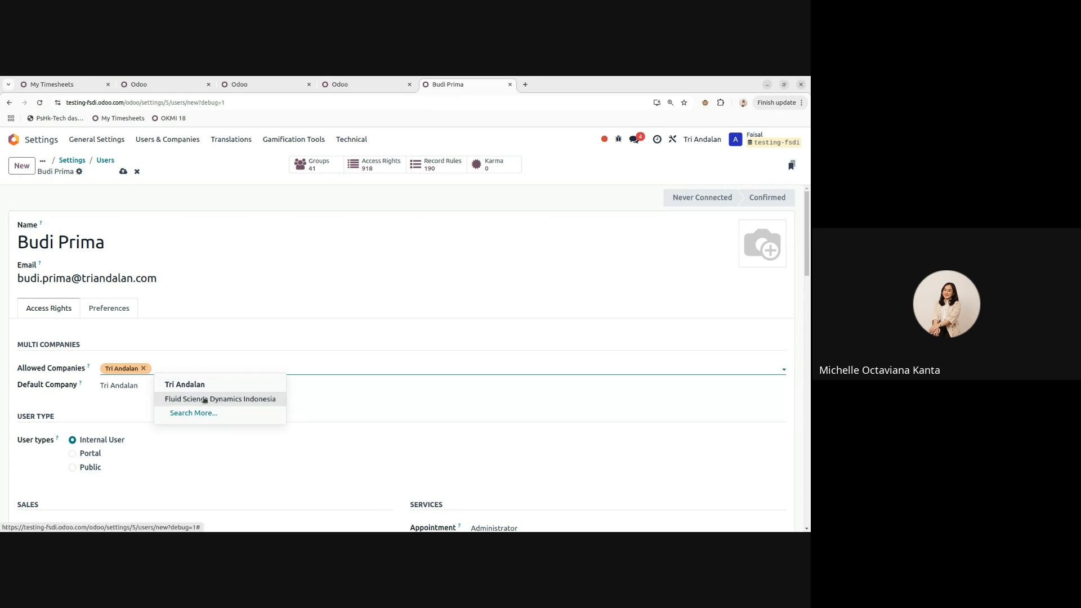
pyautogui.click(192, 398)
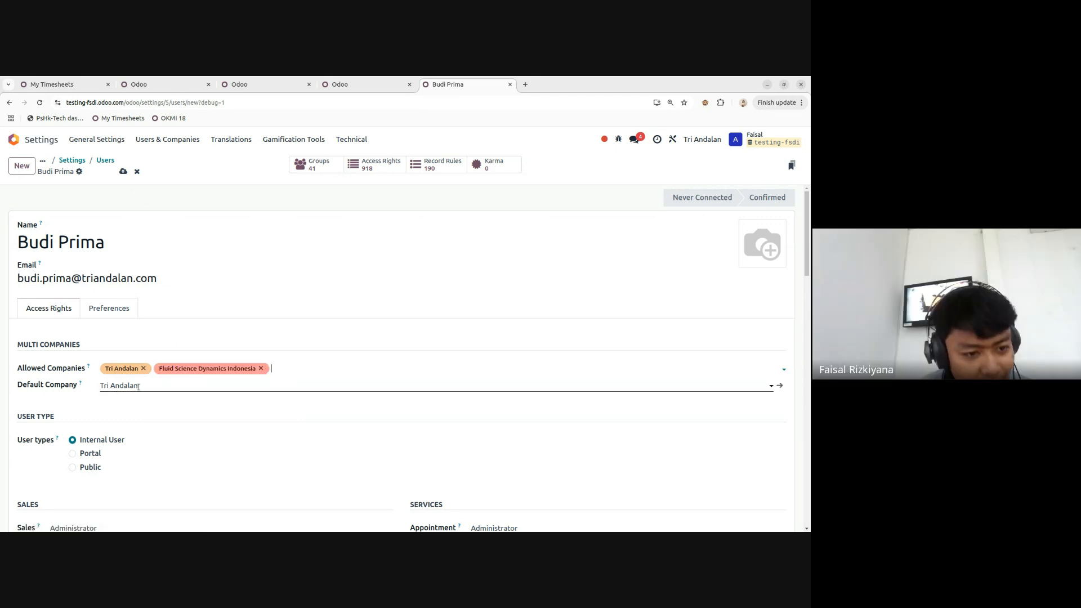
pyautogui.scroll(-3, 167, 367)
pyautogui.scroll(5, 163, 355)
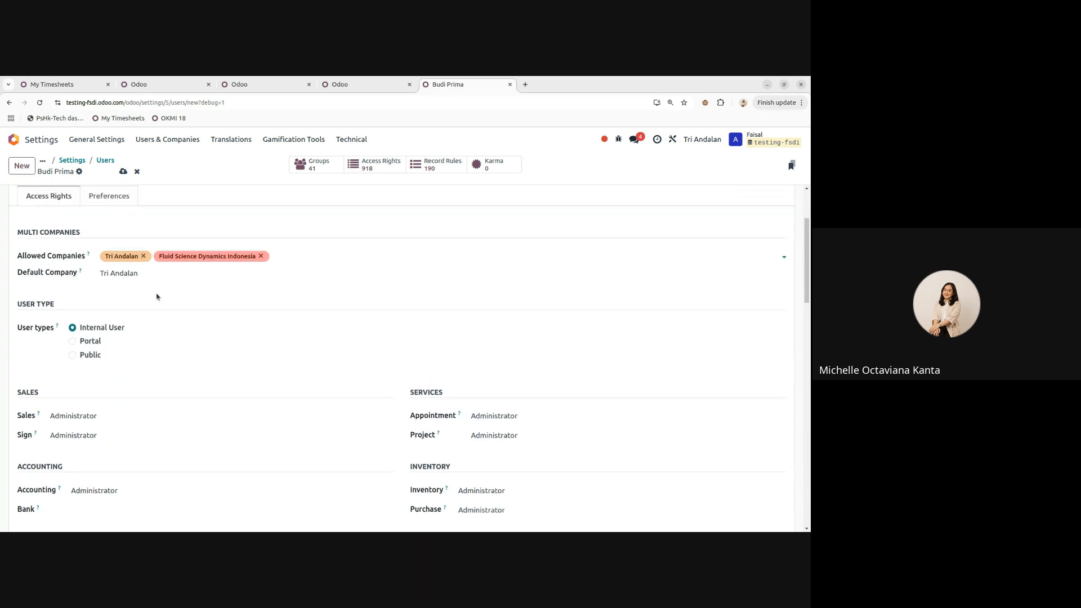
pyautogui.click(123, 171)
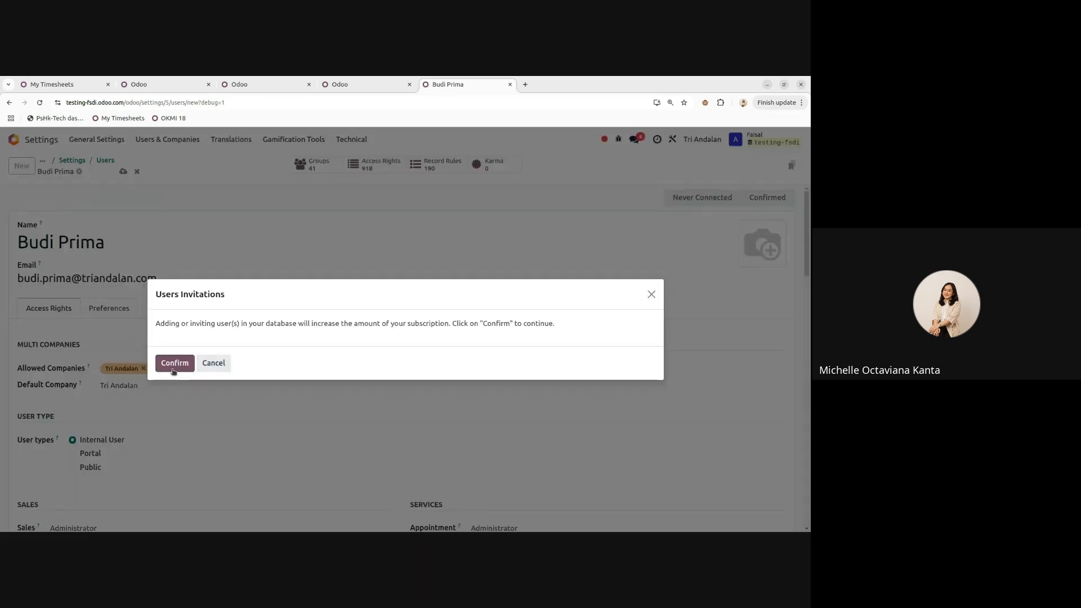
pyautogui.click(175, 364)
# - Select the new user's e-mail address, then return to the Users list
pyautogui.moveTo(159, 283); pyautogui.dragTo(11, 278)
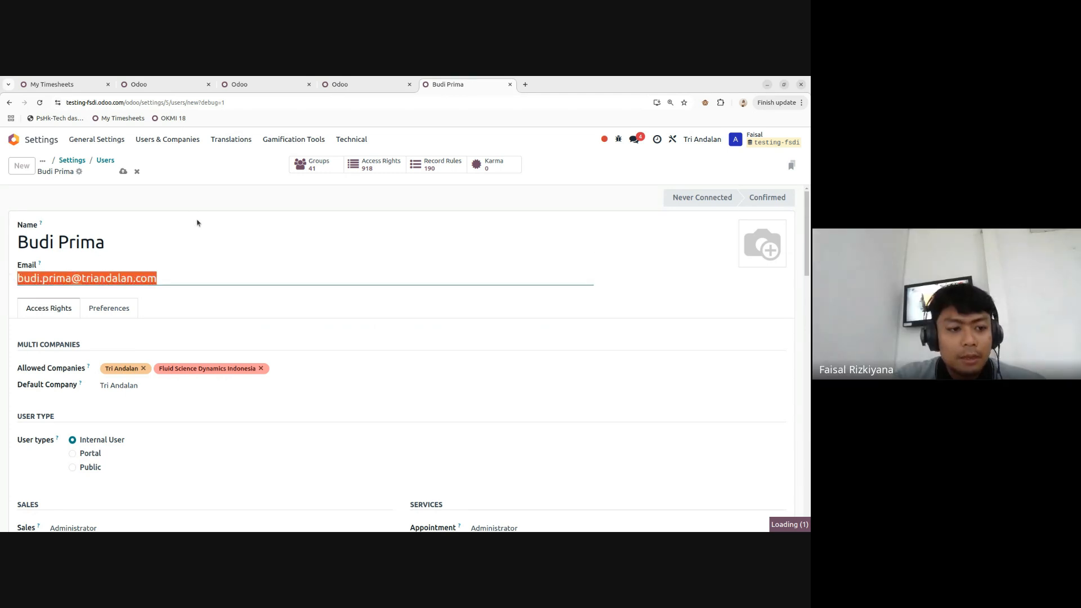
pyautogui.scroll(-3, 239, 245)
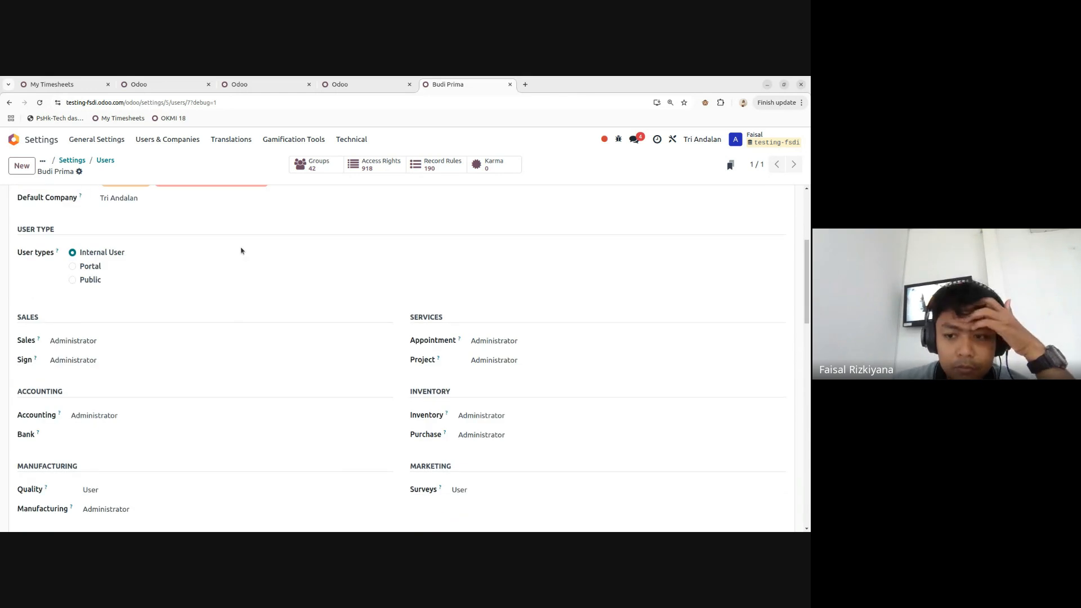
pyautogui.scroll(-5, 307, 249)
pyautogui.scroll(8, 188, 229)
pyautogui.click(105, 160)
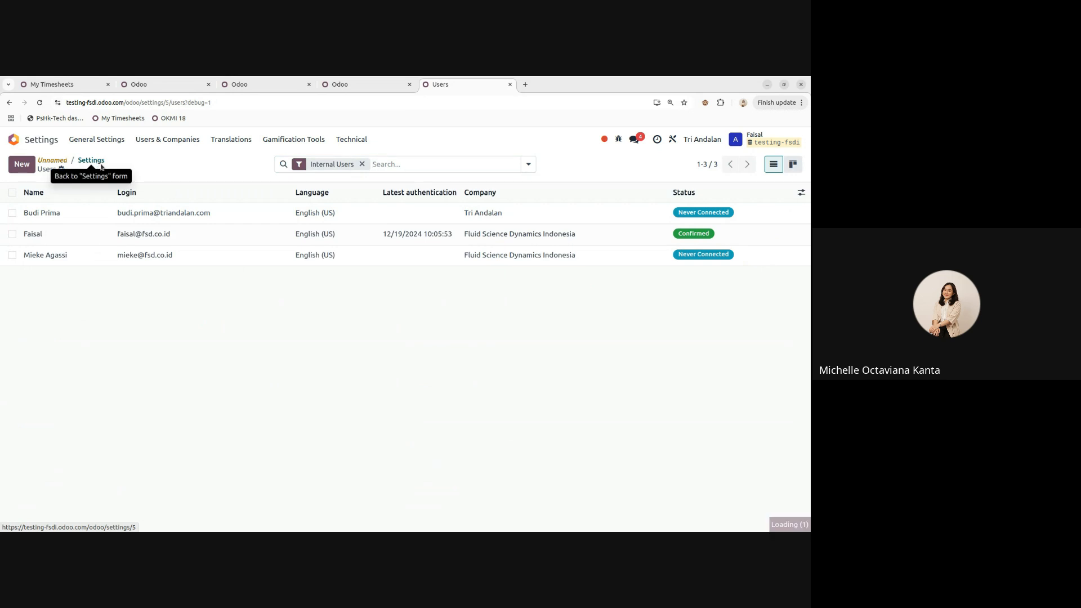
# - Open the Languages list from General Settings and search it for Indonesian
pyautogui.click(98, 162)
pyautogui.scroll(-1, 346, 285)
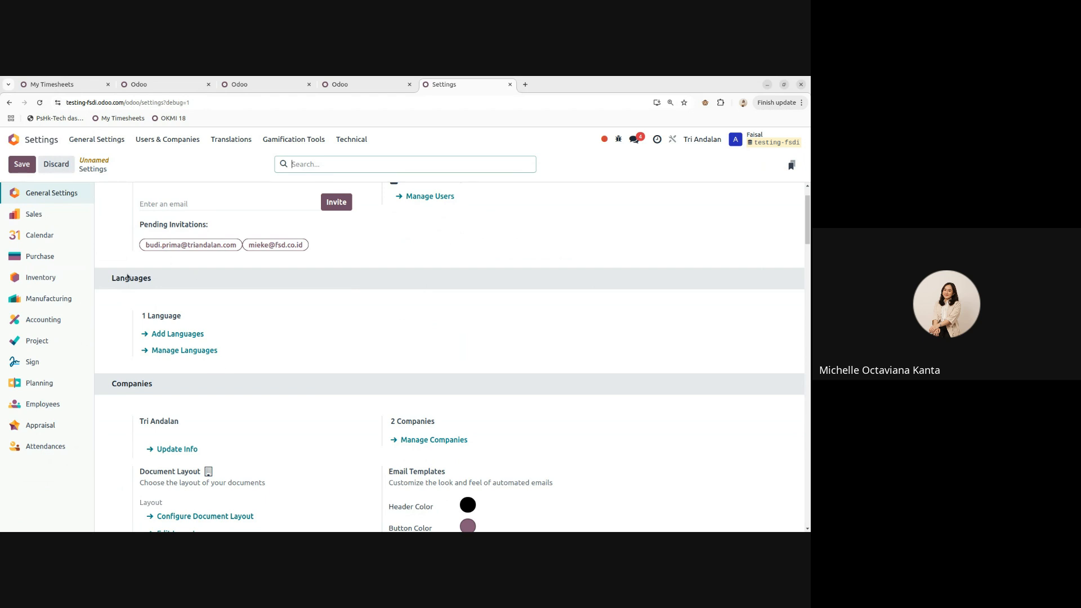
pyautogui.click(193, 352)
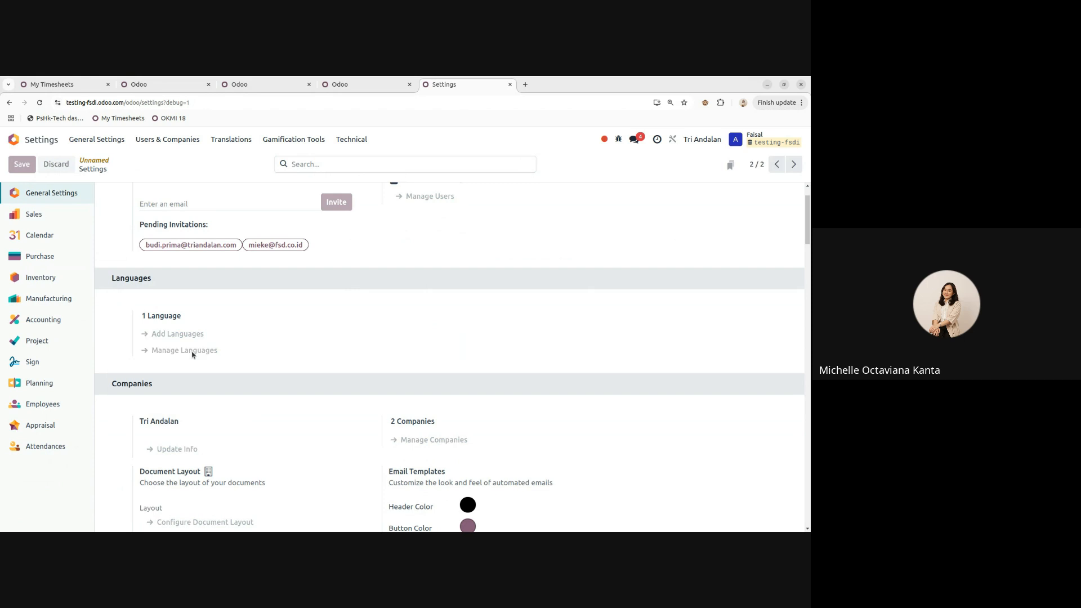
pyautogui.scroll(-6, 195, 251)
pyautogui.scroll(6, 255, 345)
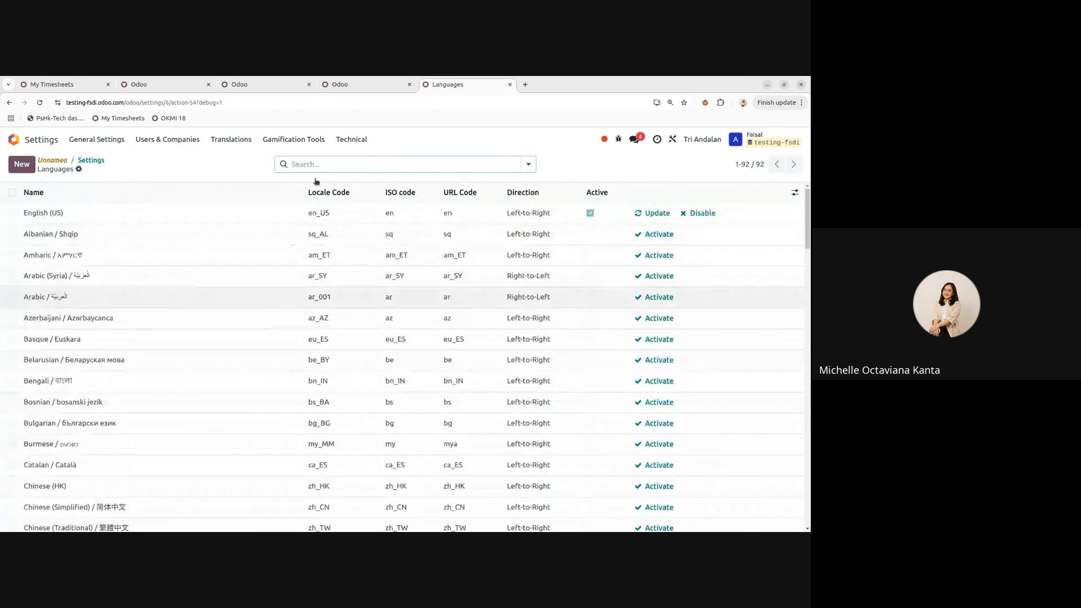
pyautogui.click(309, 164)
pyautogui.write("indonesia'")
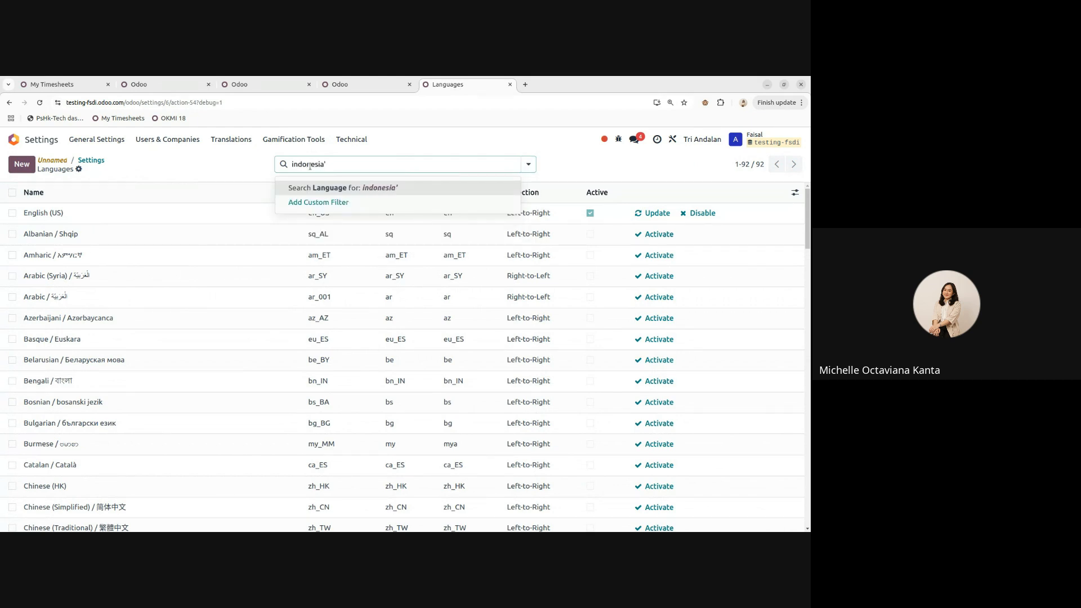
pyautogui.press('BackSpace')
pyautogui.press('Return')
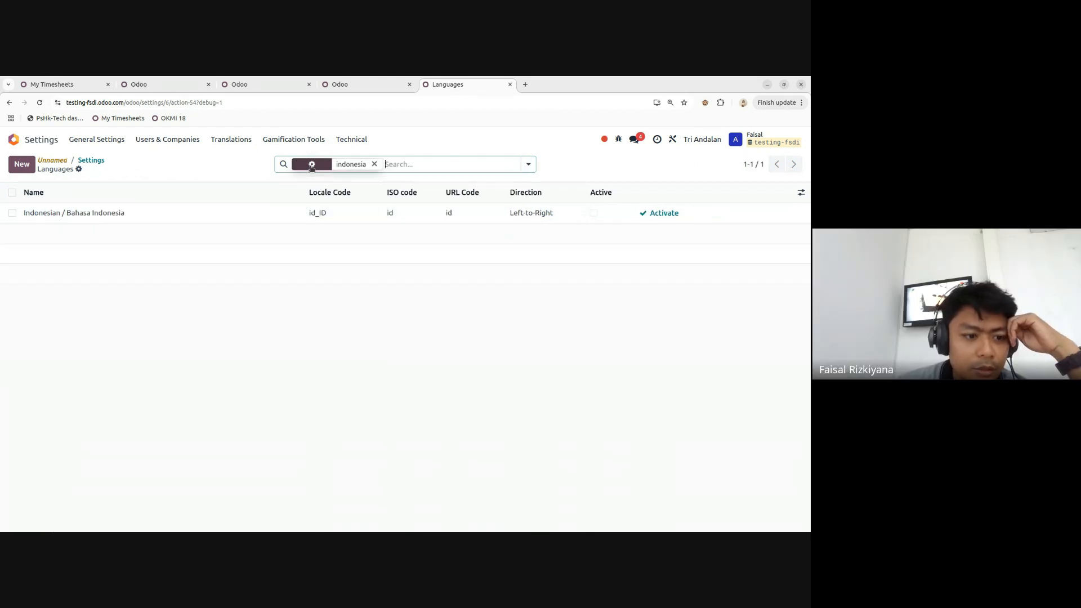
pyautogui.click(374, 164)
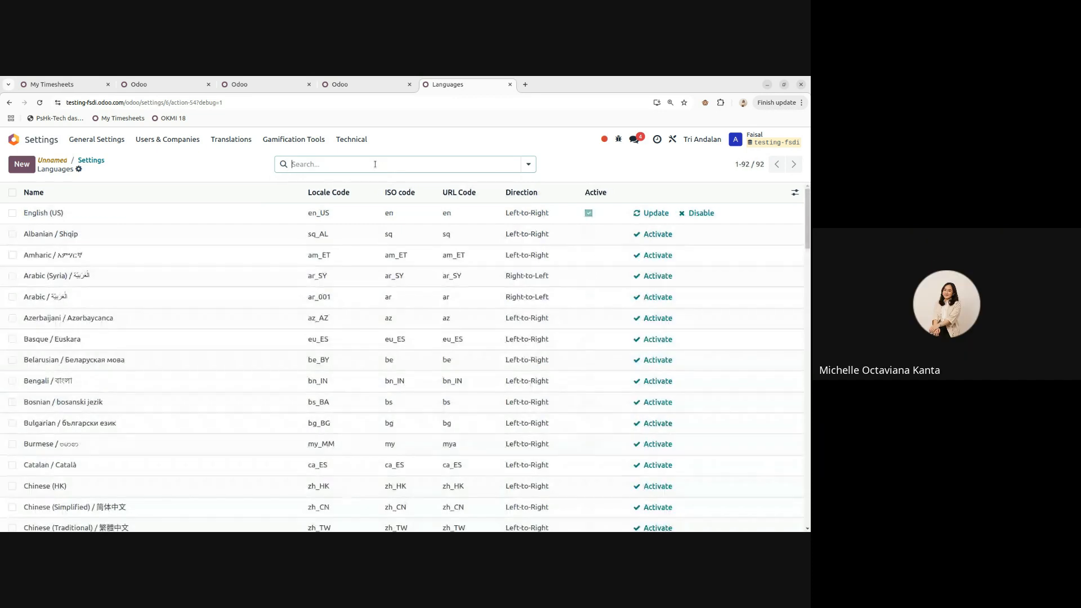
# - Search 'chinese' and activate Chinese (Simplified), adding it and closing the success message
pyautogui.write('chinese')
pyautogui.press('Return')
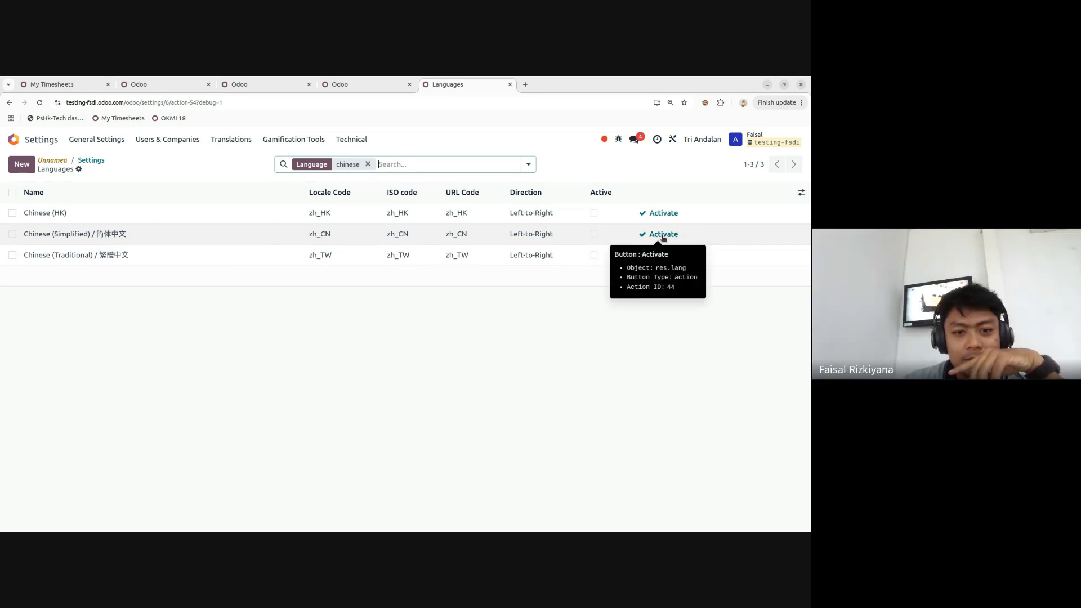
pyautogui.click(645, 238)
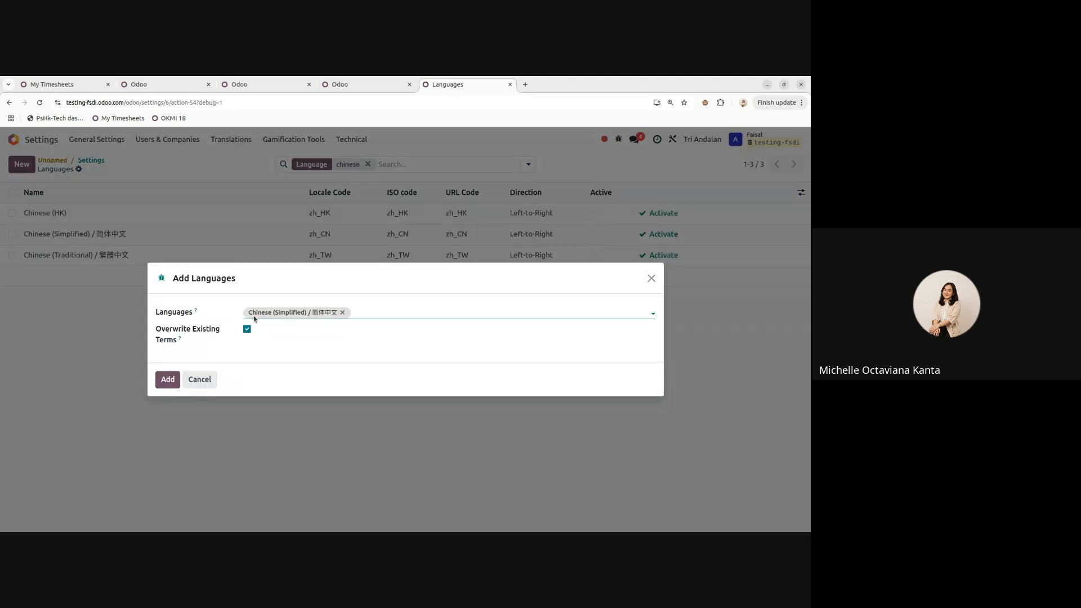
pyautogui.click(168, 379)
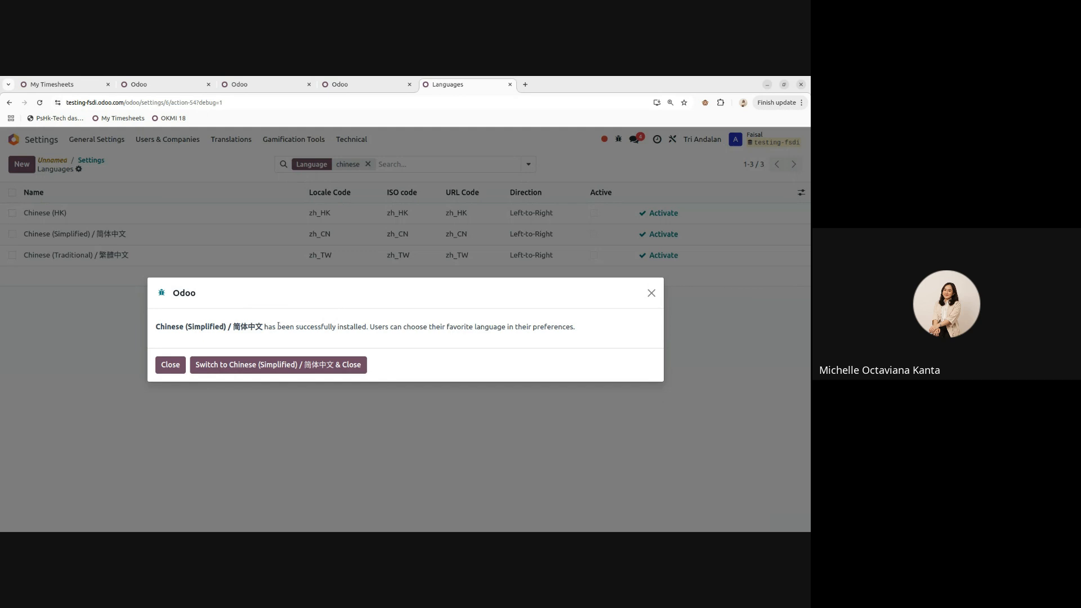
pyautogui.click(168, 366)
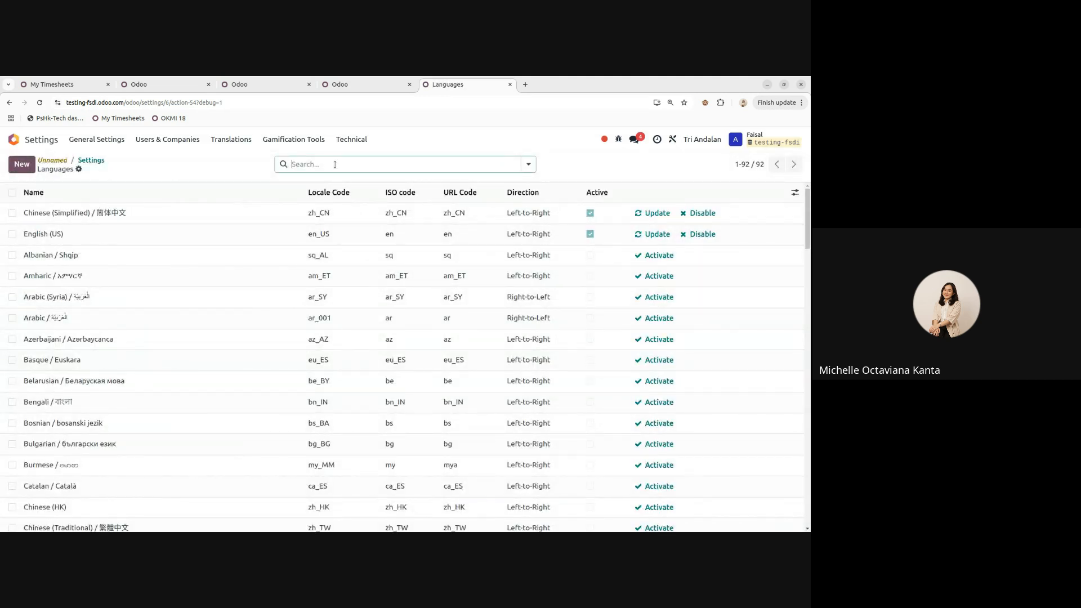
# - Go back to General Settings and open the users list via Manage Users
pyautogui.click(529, 164)
pyautogui.click(91, 161)
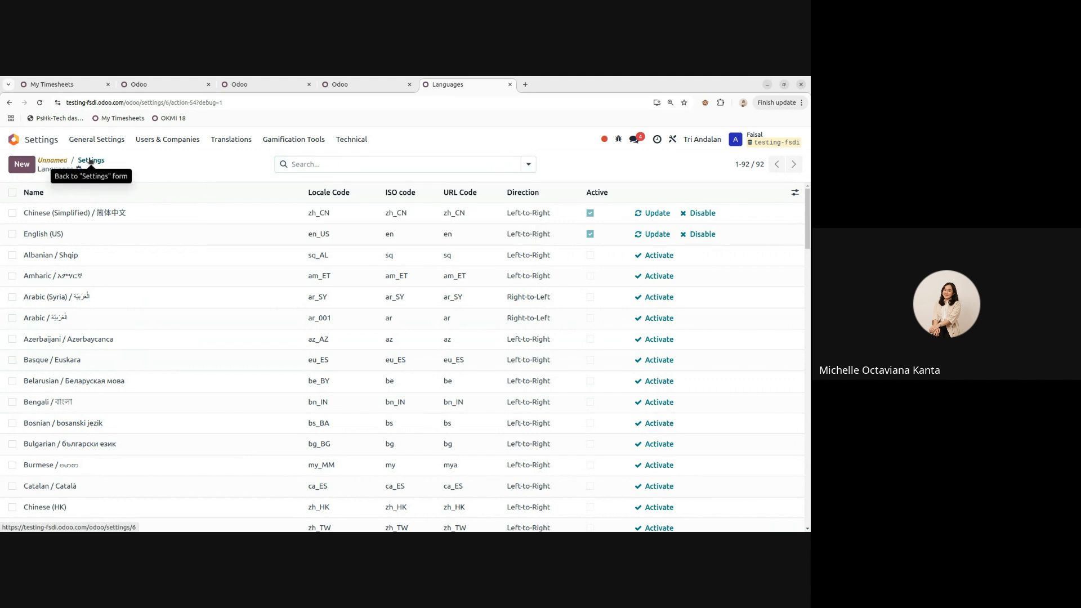
pyautogui.click(91, 161)
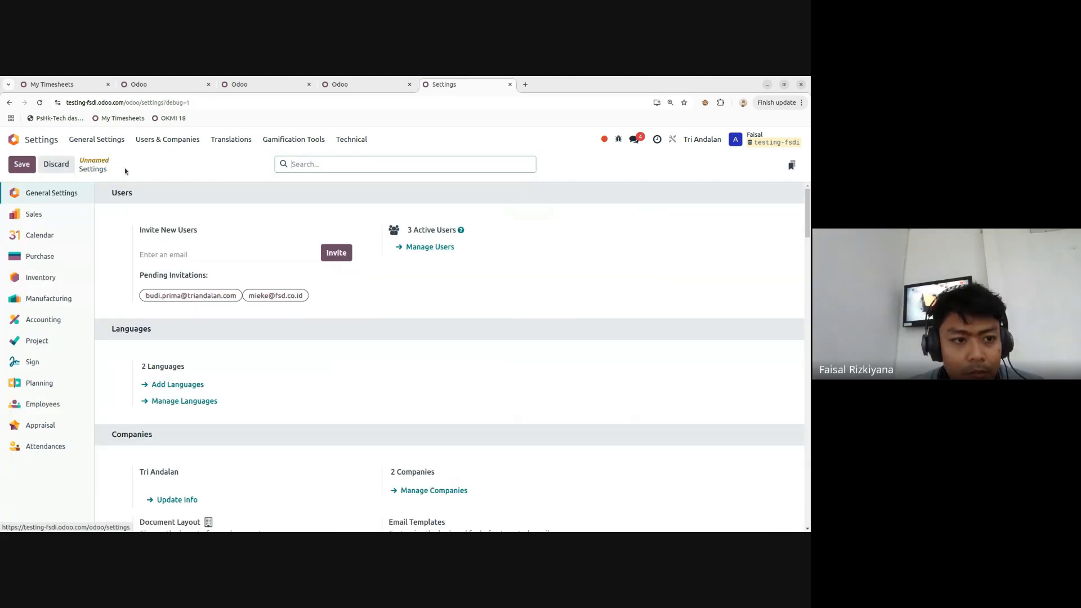
pyautogui.click(400, 247)
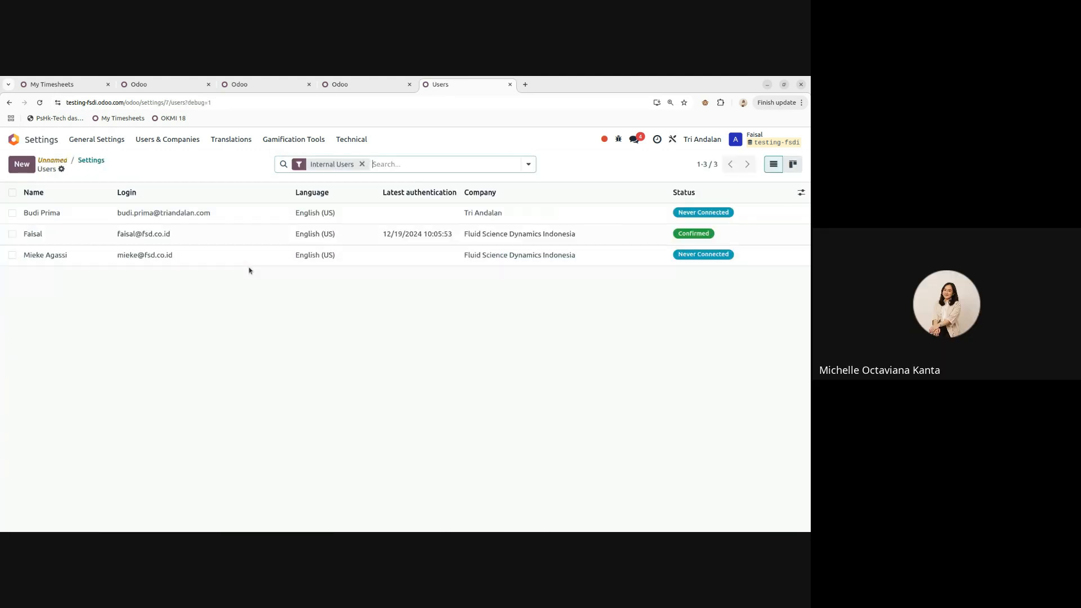
# - Check a user's language choices, leave English (US), and return to General Settings
pyautogui.click(187, 257)
pyautogui.click(110, 325)
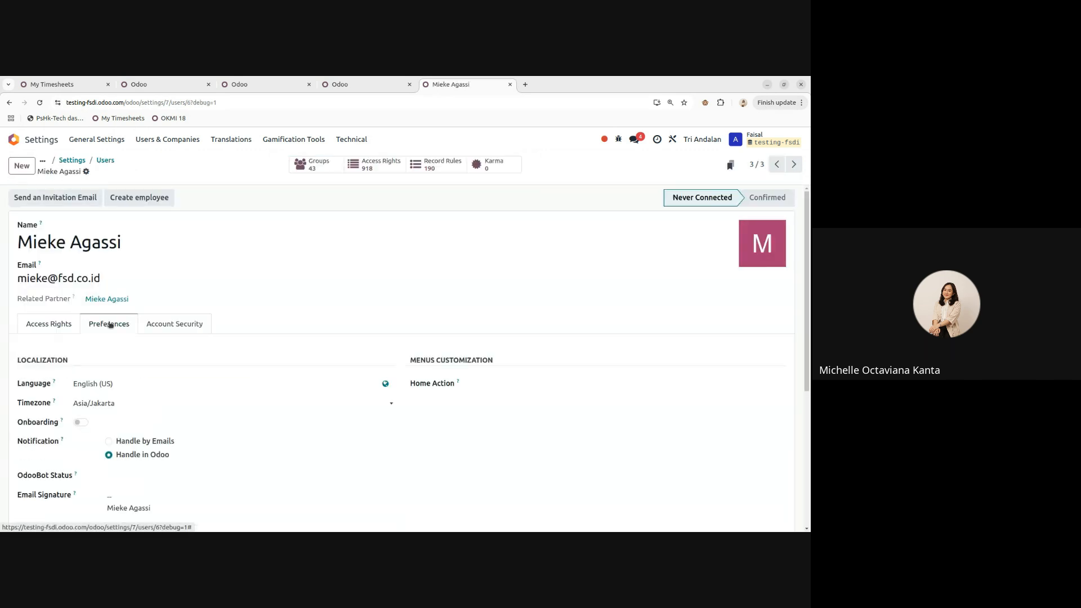
pyautogui.click(131, 386)
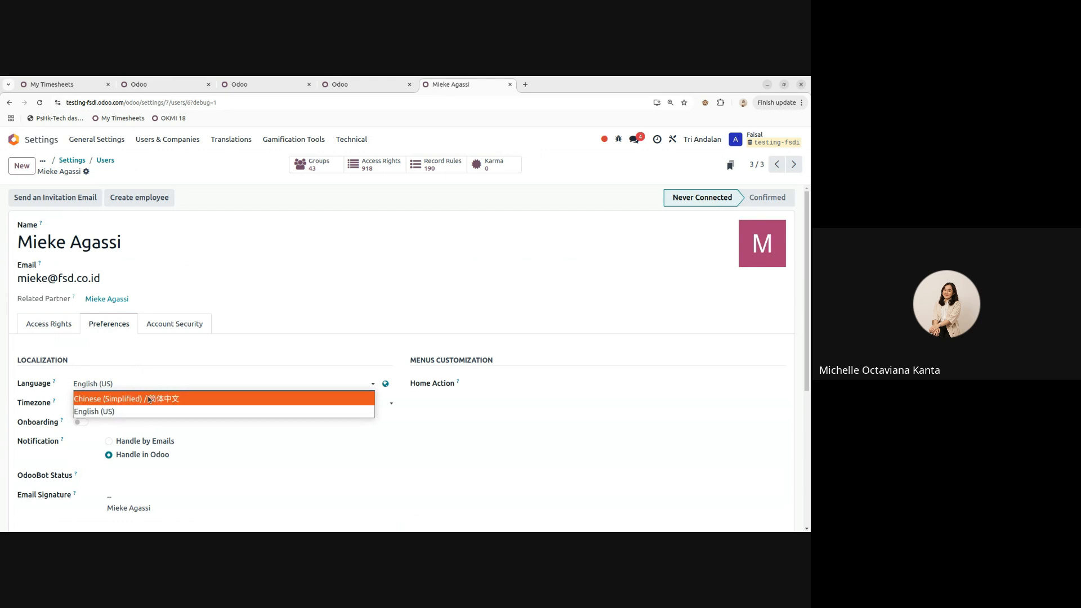
pyautogui.click(96, 171)
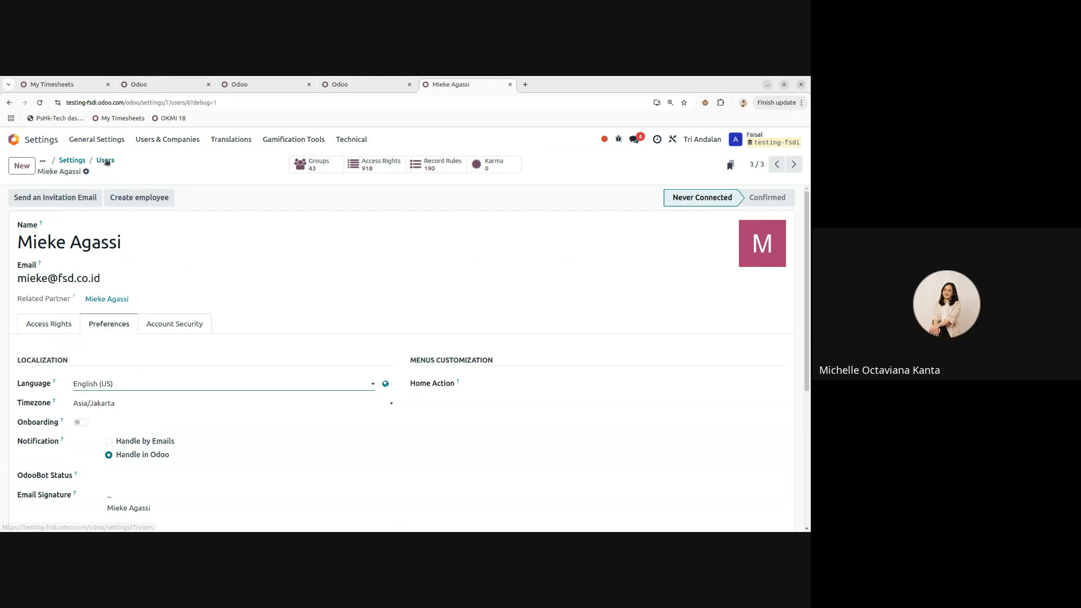
pyautogui.click(98, 162)
pyautogui.click(92, 161)
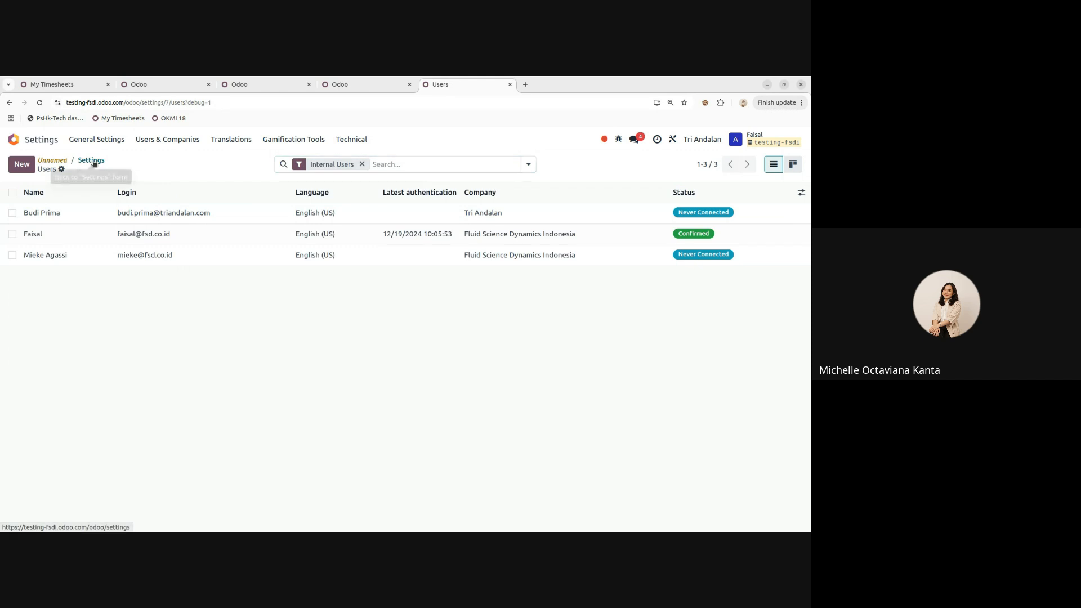
pyautogui.scroll(-3, 312, 261)
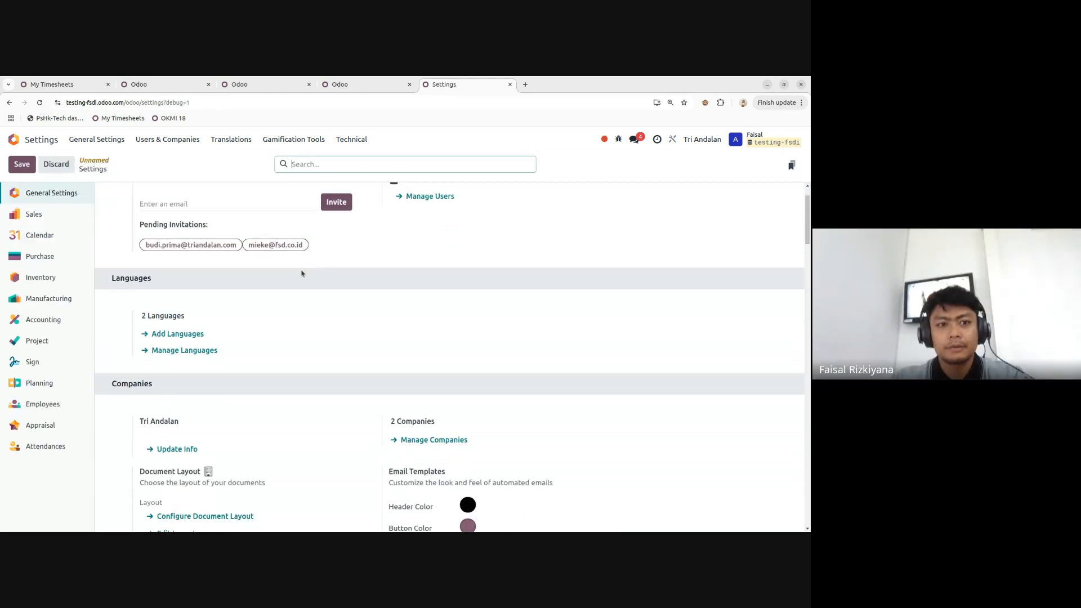
pyautogui.scroll(1, 278, 290)
pyautogui.click(169, 283)
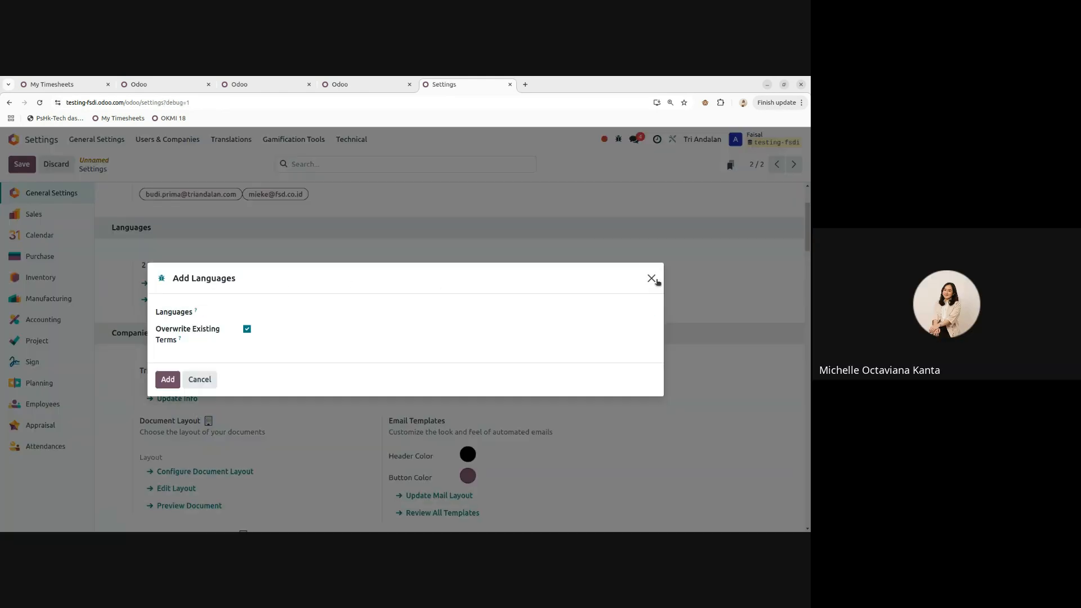
pyautogui.click(651, 278)
pyautogui.scroll(-2, 203, 256)
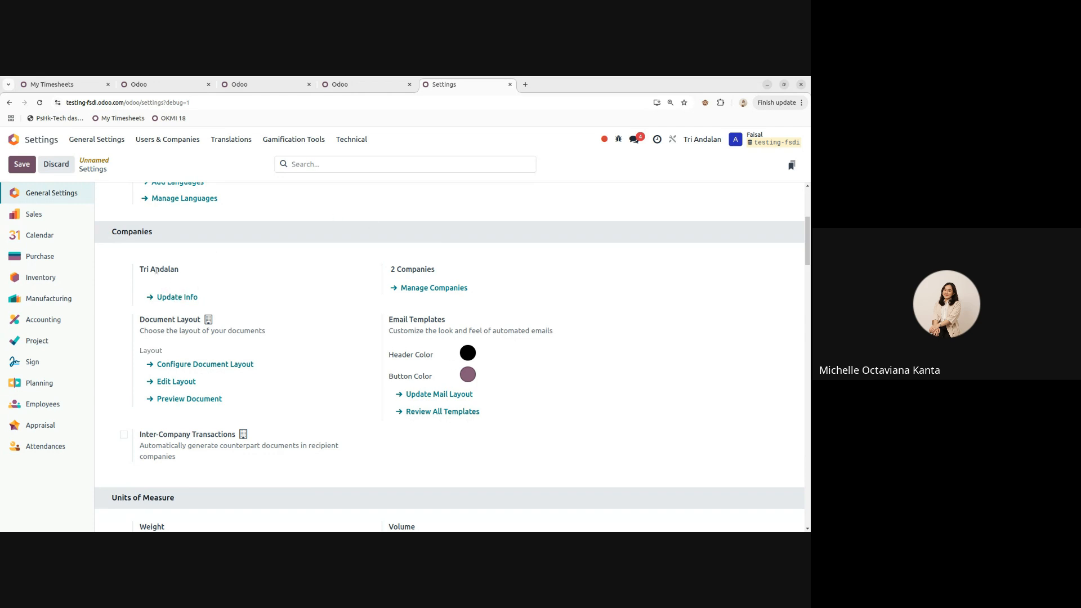
pyautogui.click(177, 298)
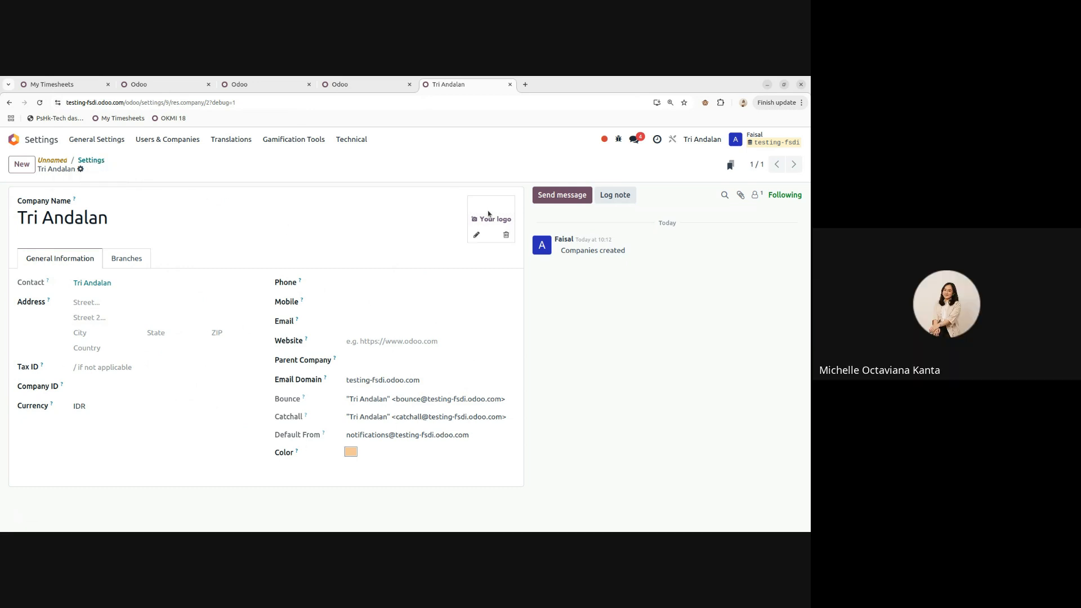
pyautogui.click(98, 162)
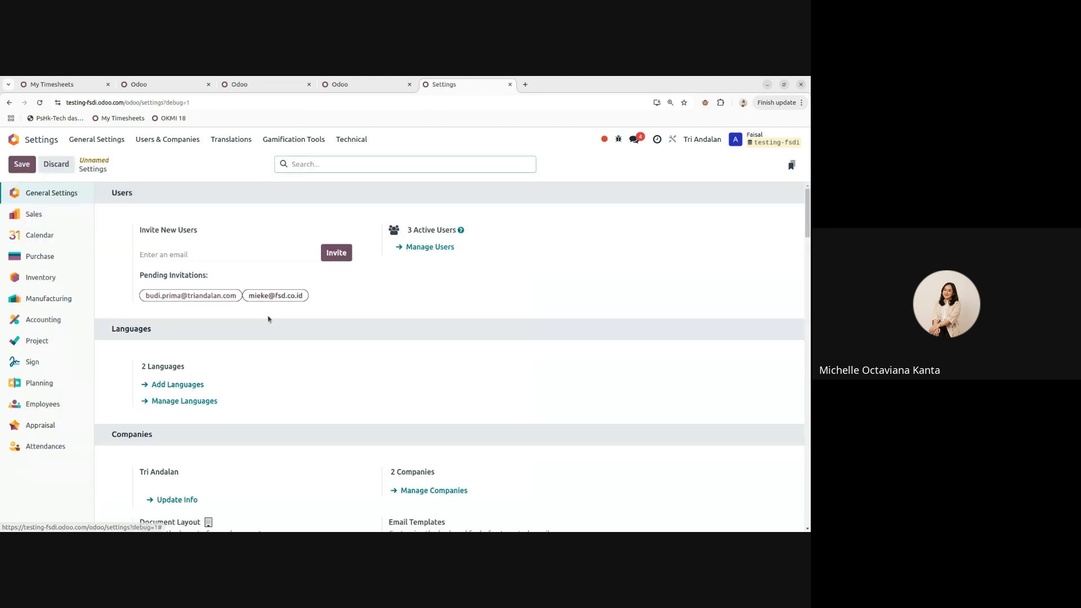
pyautogui.scroll(-3, 279, 307)
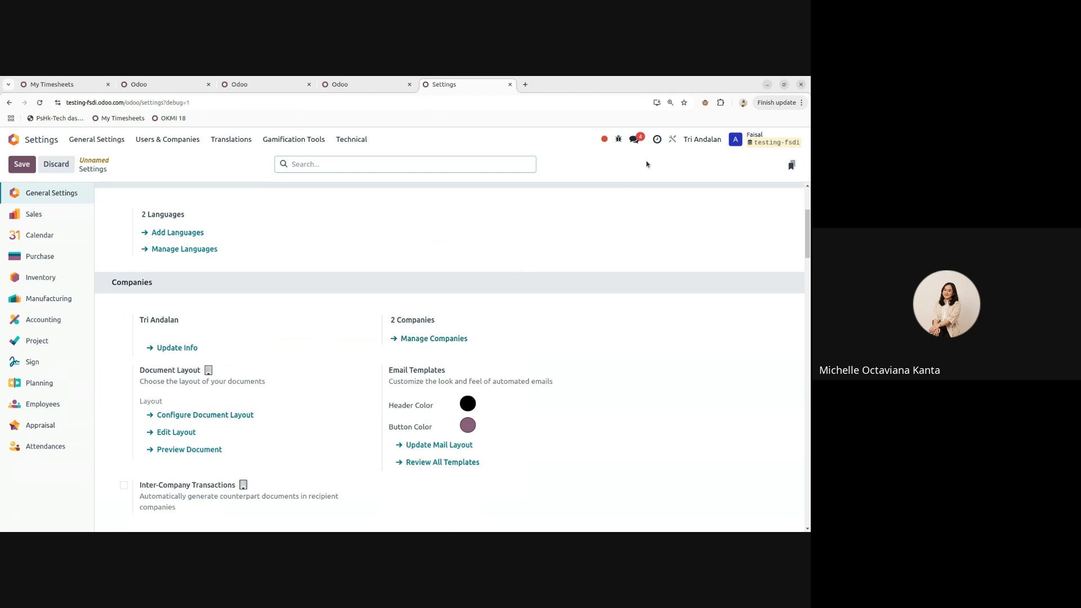
pyautogui.click(421, 340)
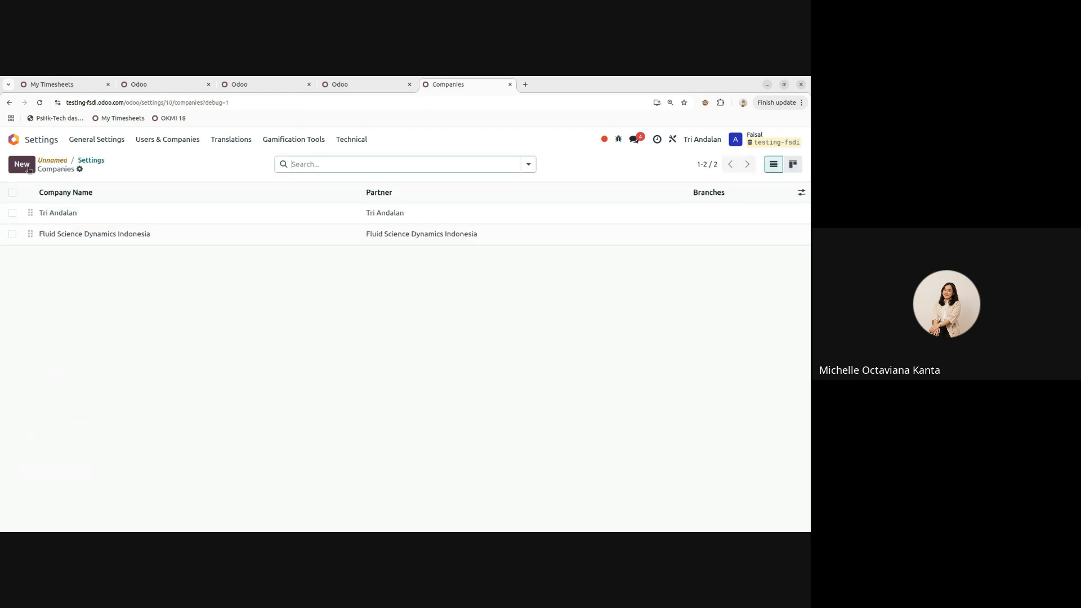
pyautogui.click(92, 161)
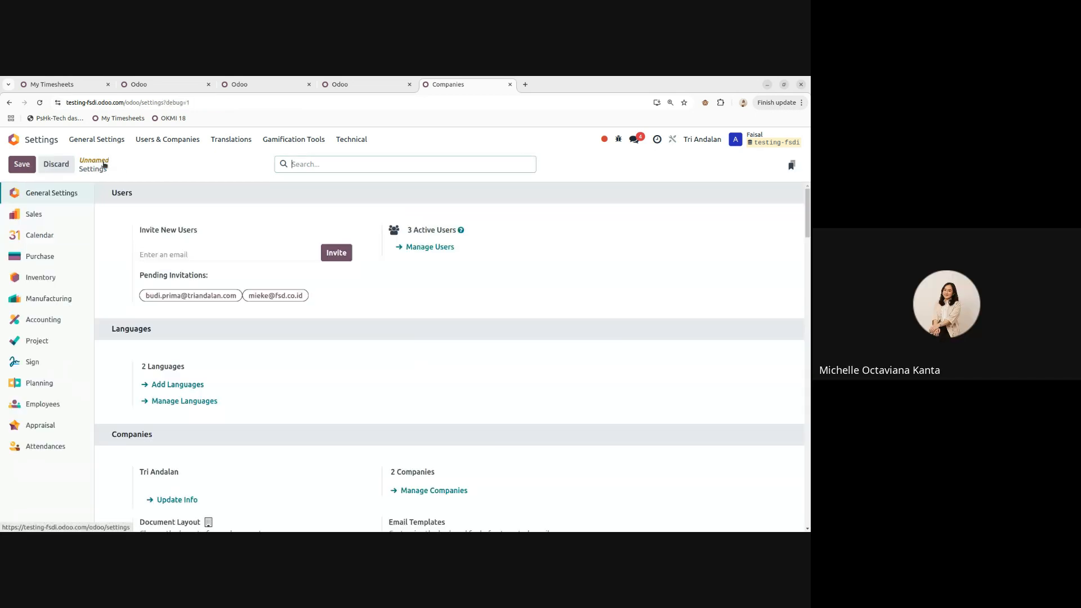
pyautogui.scroll(-3, 295, 311)
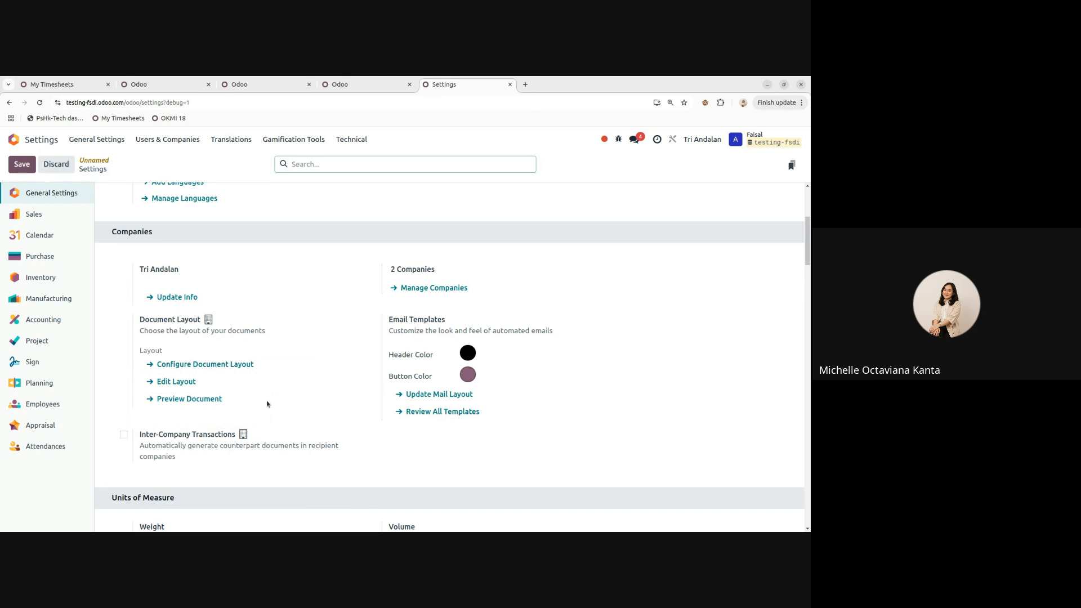
# - Preview the Boxed, Bold, Striped, Bubble, Wave and Folder document layouts, then return to Light
pyautogui.click(246, 366)
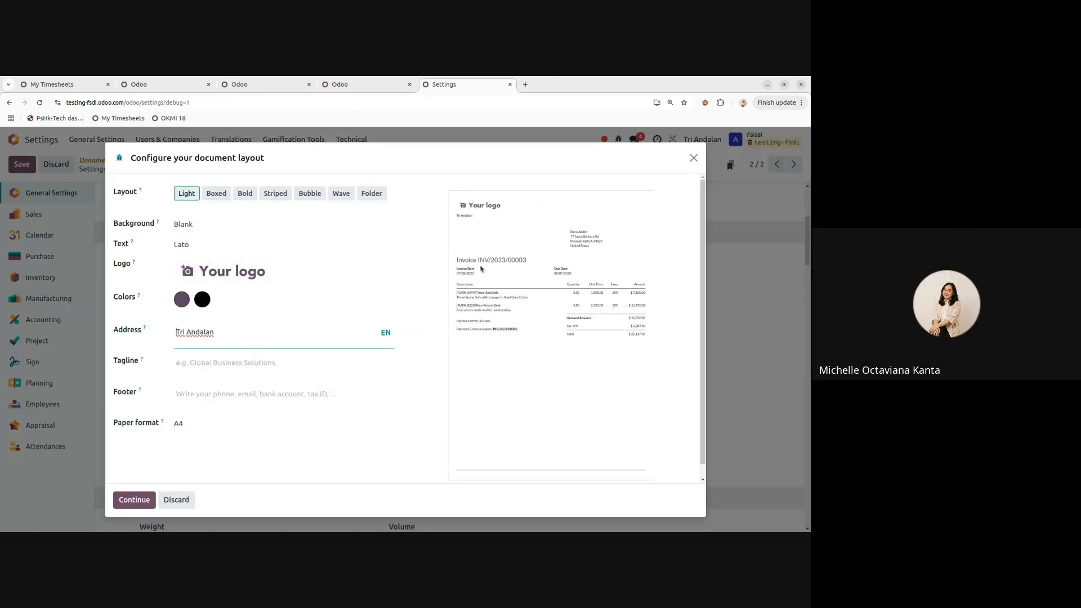
pyautogui.click(222, 196)
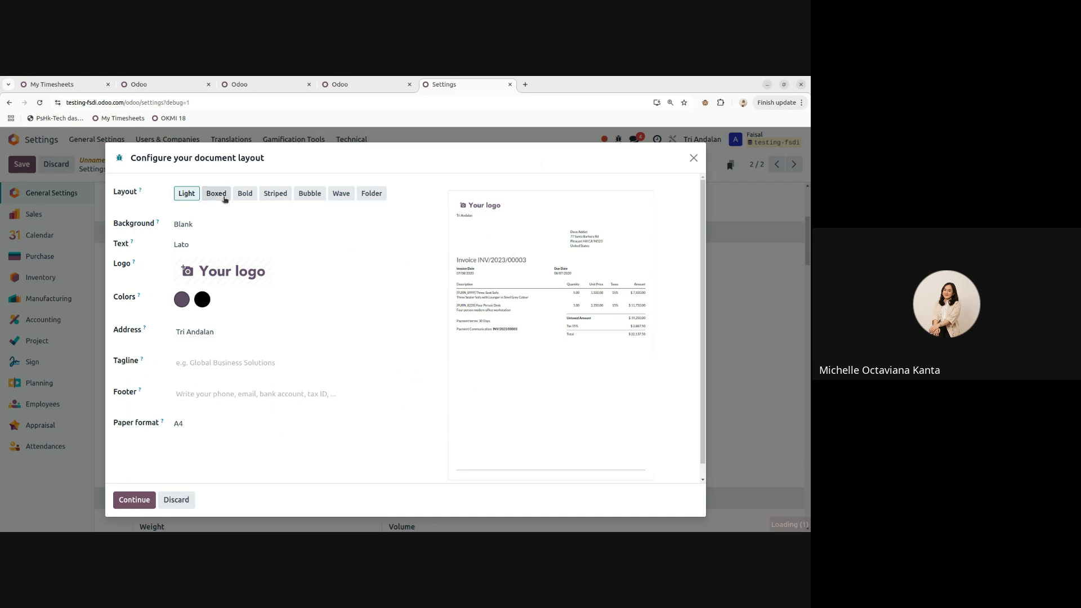
pyautogui.click(255, 195)
pyautogui.click(275, 195)
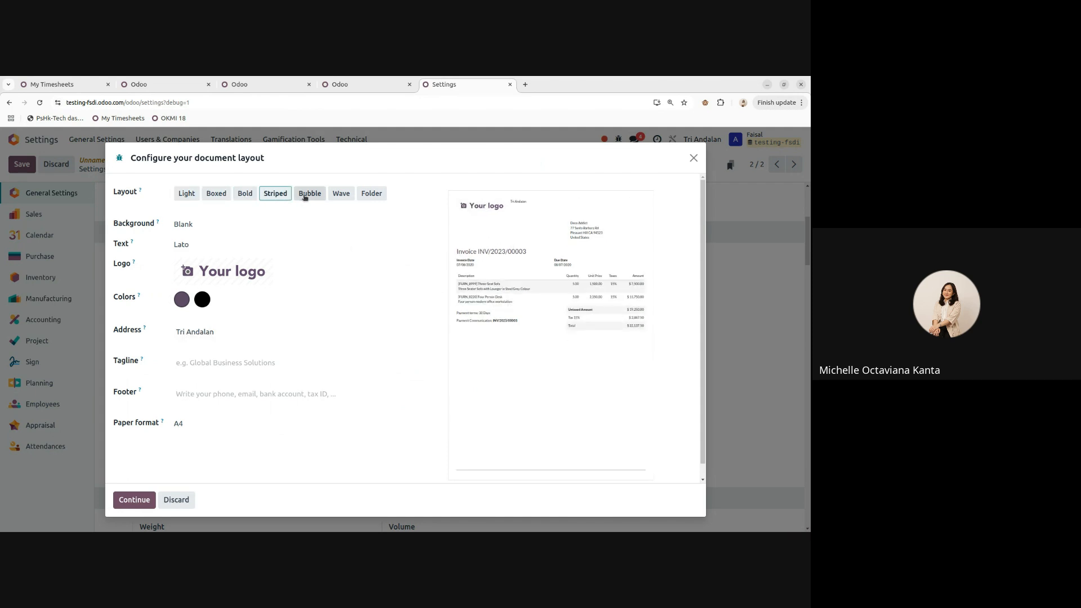
pyautogui.click(309, 195)
pyautogui.click(340, 196)
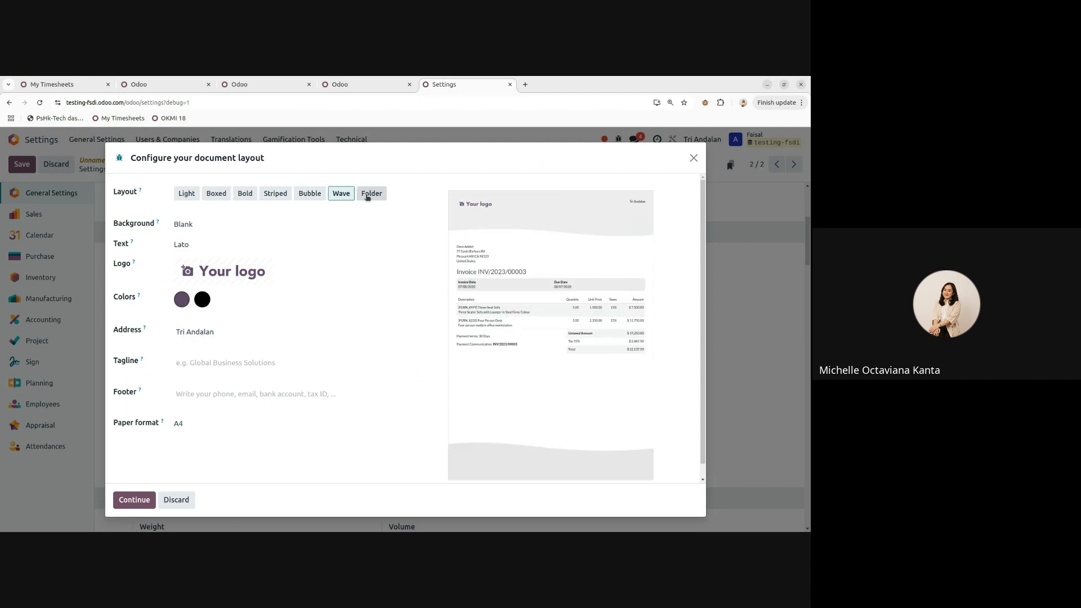
pyautogui.click(370, 195)
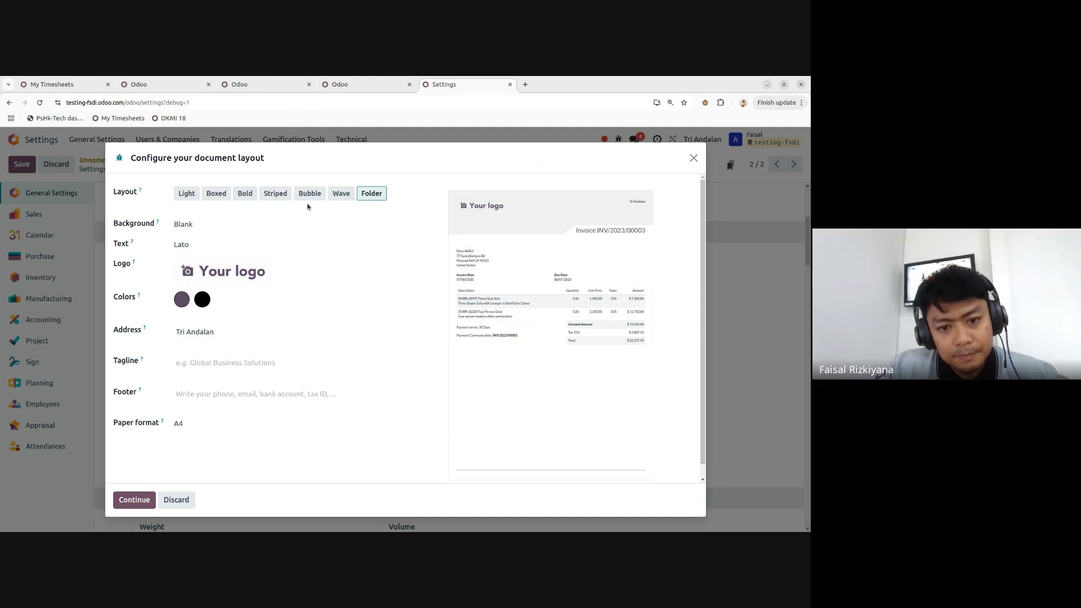
pyautogui.click(199, 195)
# - Check the background and font options, keeping the Blank background and Lato font
pyautogui.click(191, 224)
pyautogui.click(192, 223)
pyautogui.click(189, 244)
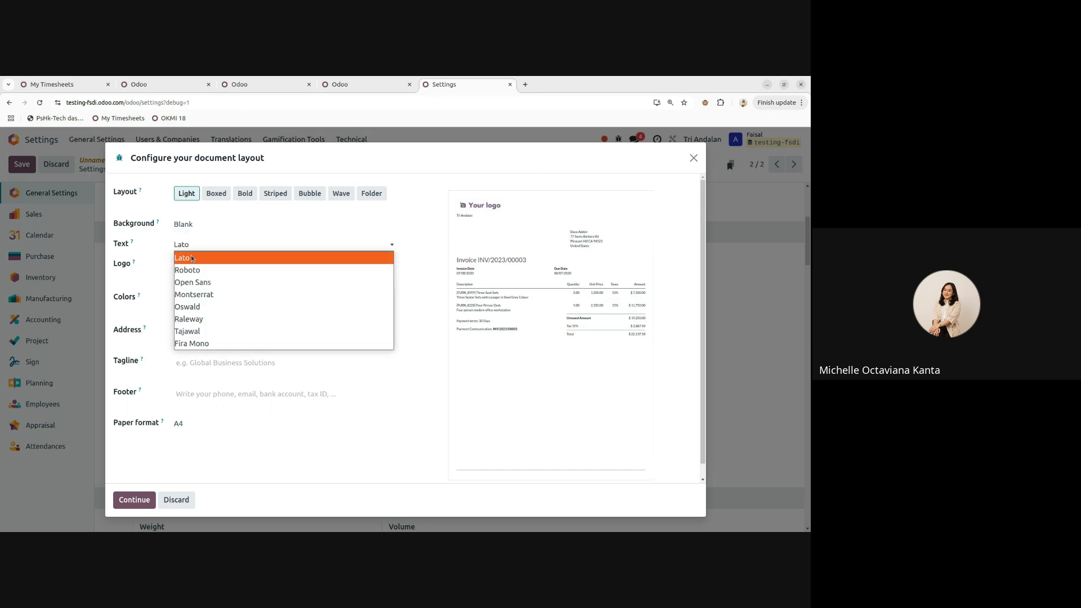
pyautogui.click(235, 245)
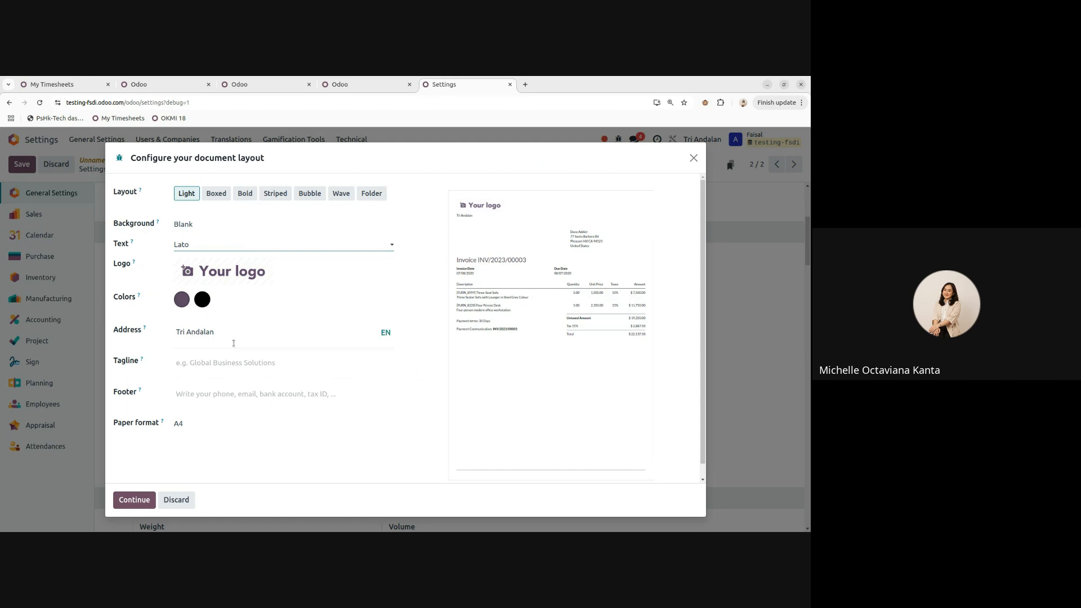
# - Add a new line to the company address, then remove it so the address is unchanged
pyautogui.click(204, 344)
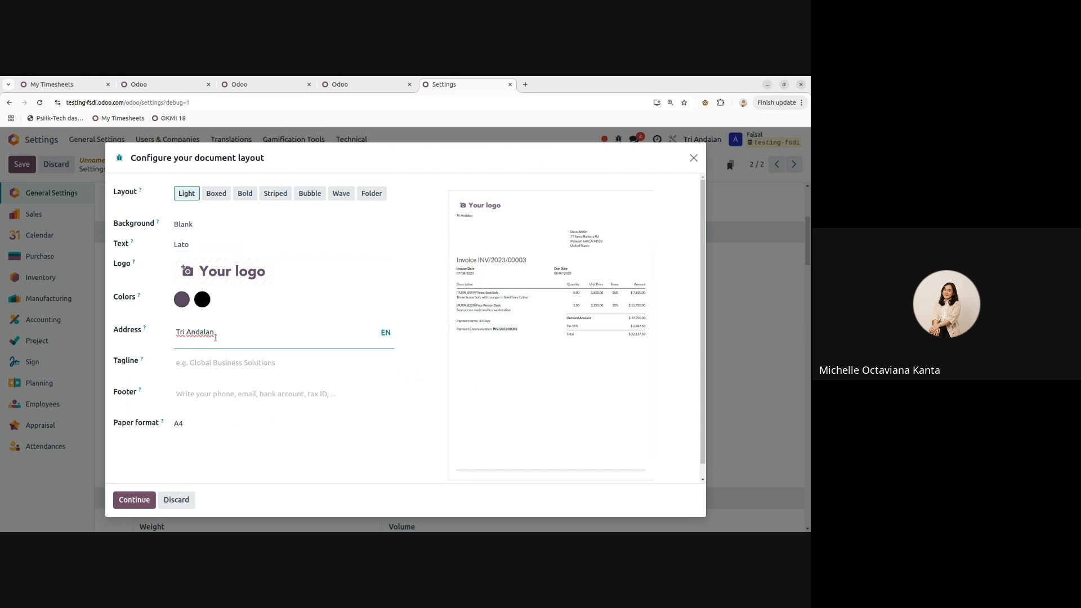
pyautogui.press('Return')
pyautogui.write('d')
pyautogui.press('BackSpace')
pyautogui.press('BackSpace')
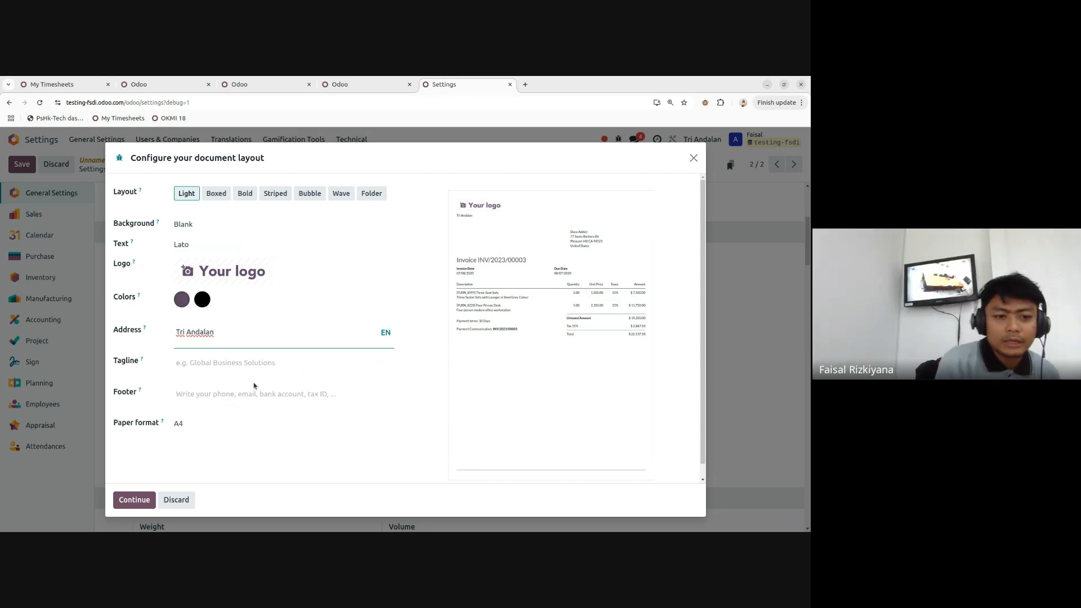
pyautogui.click(431, 438)
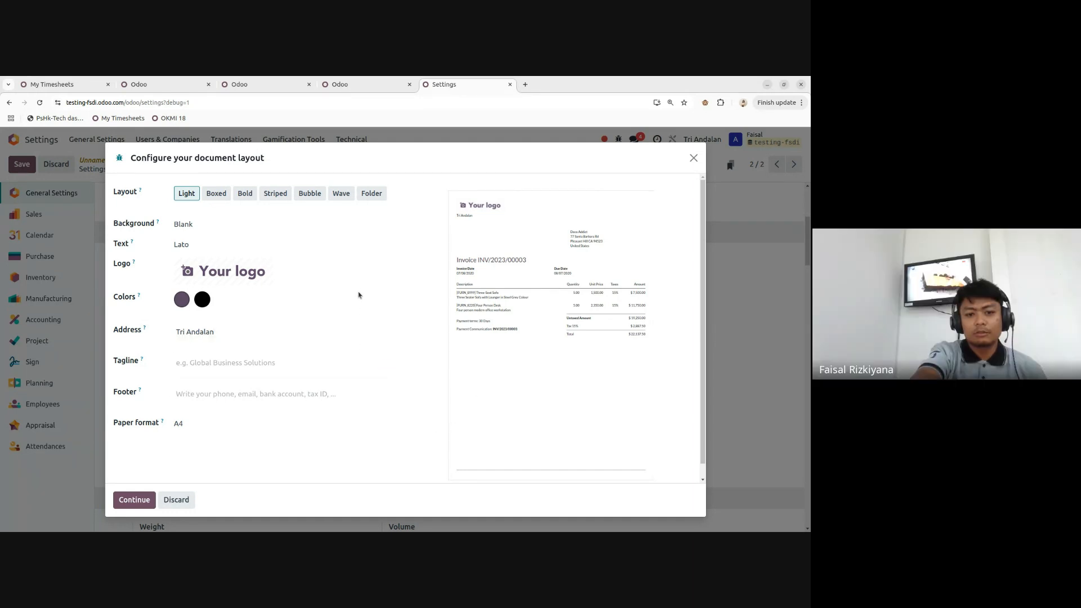
# - Keep A4 as the paper format and discard the document layout changes
pyautogui.click(198, 424)
pyautogui.click(186, 435)
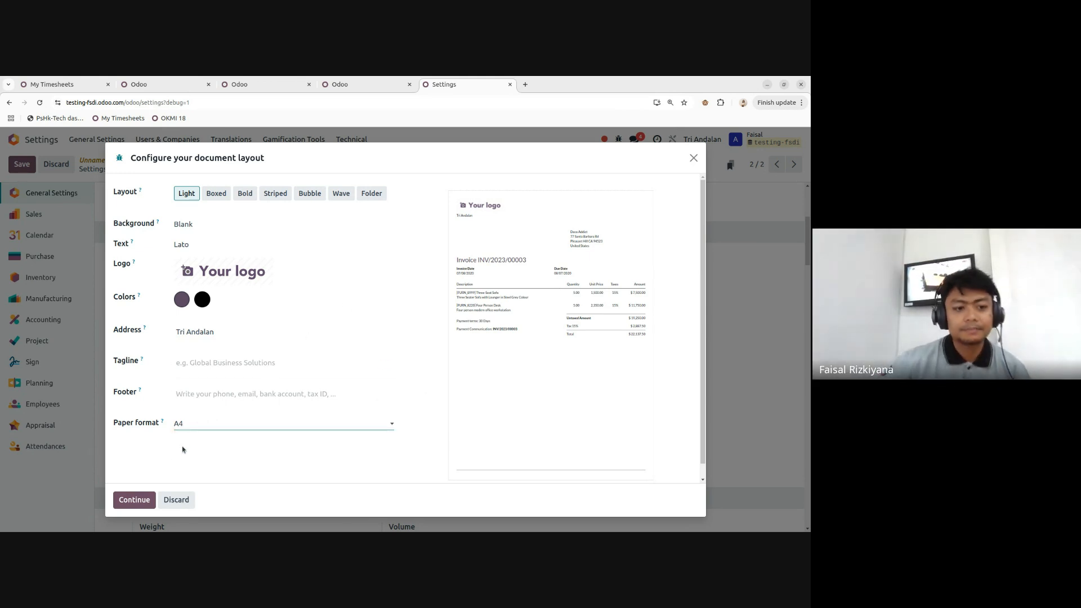
pyautogui.click(176, 500)
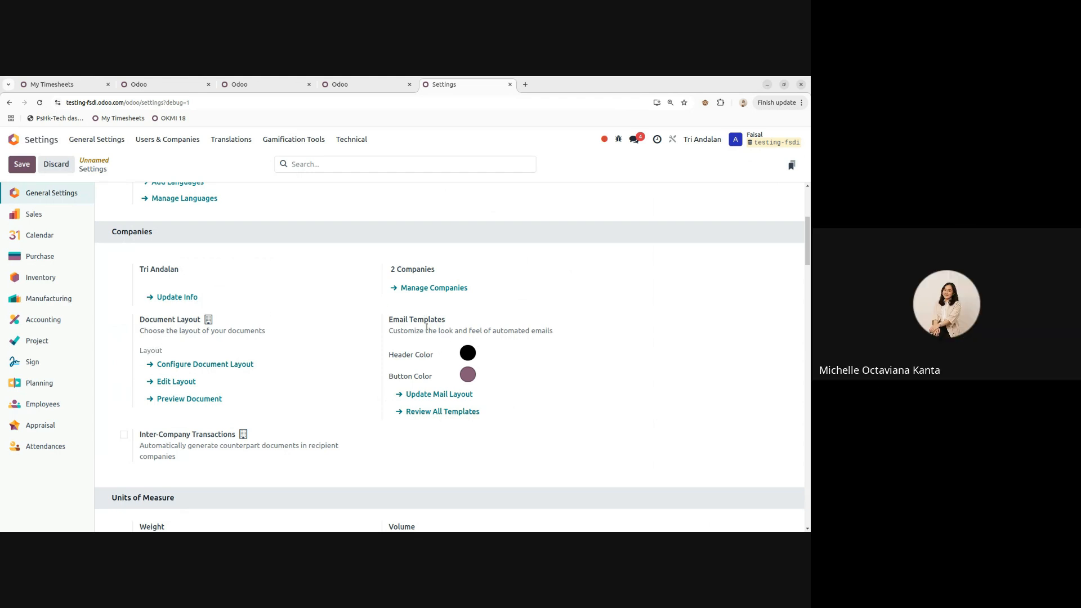
pyautogui.click(440, 413)
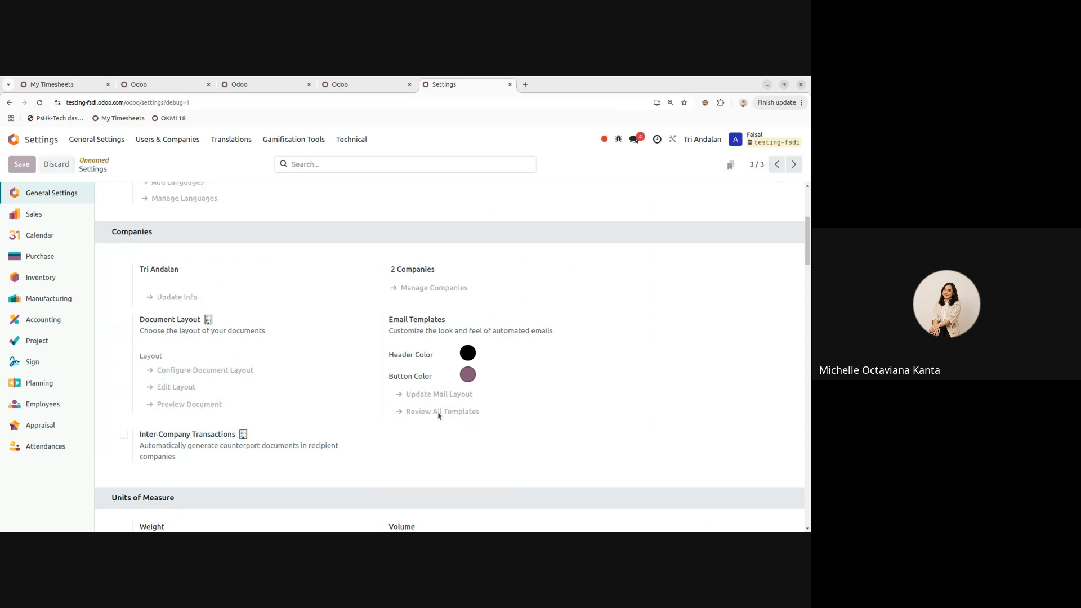
pyautogui.scroll(-8, 200, 314)
pyautogui.scroll(5, 226, 375)
pyautogui.scroll(-5, 225, 374)
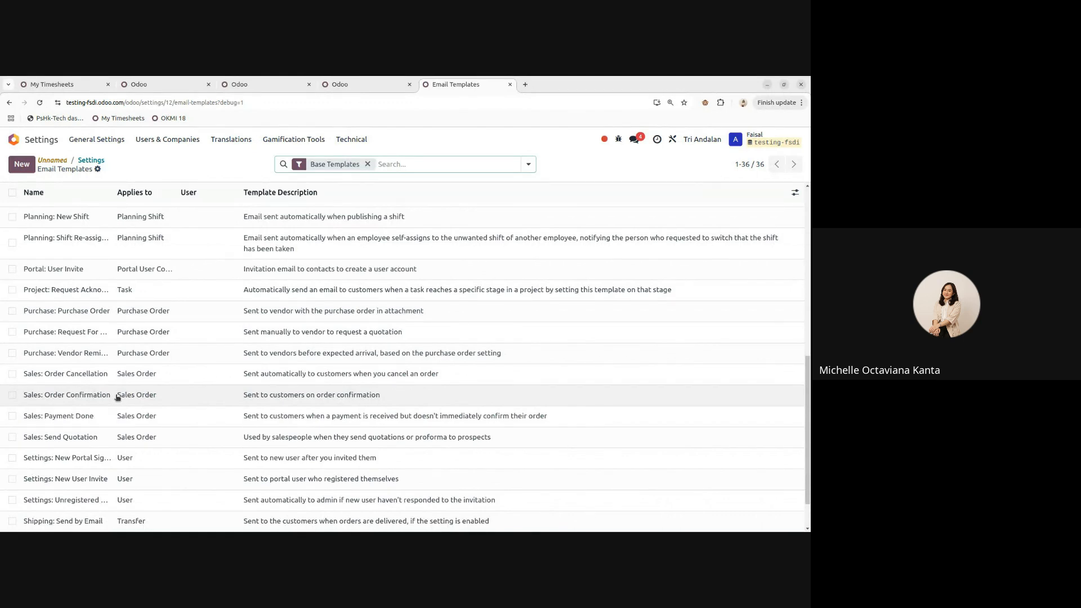
pyautogui.click(193, 399)
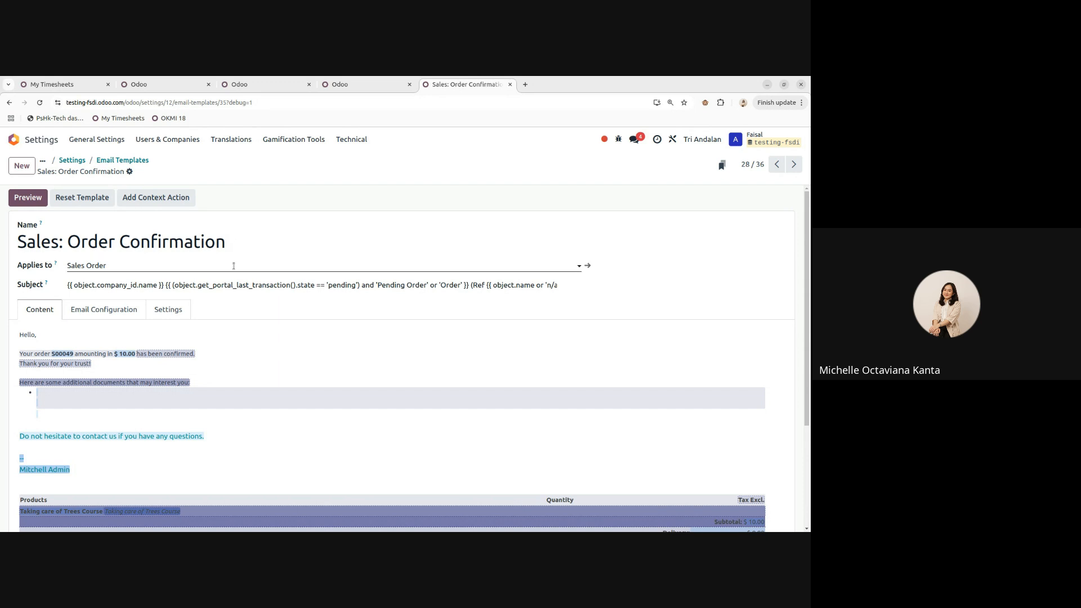
pyautogui.scroll(-3, 165, 354)
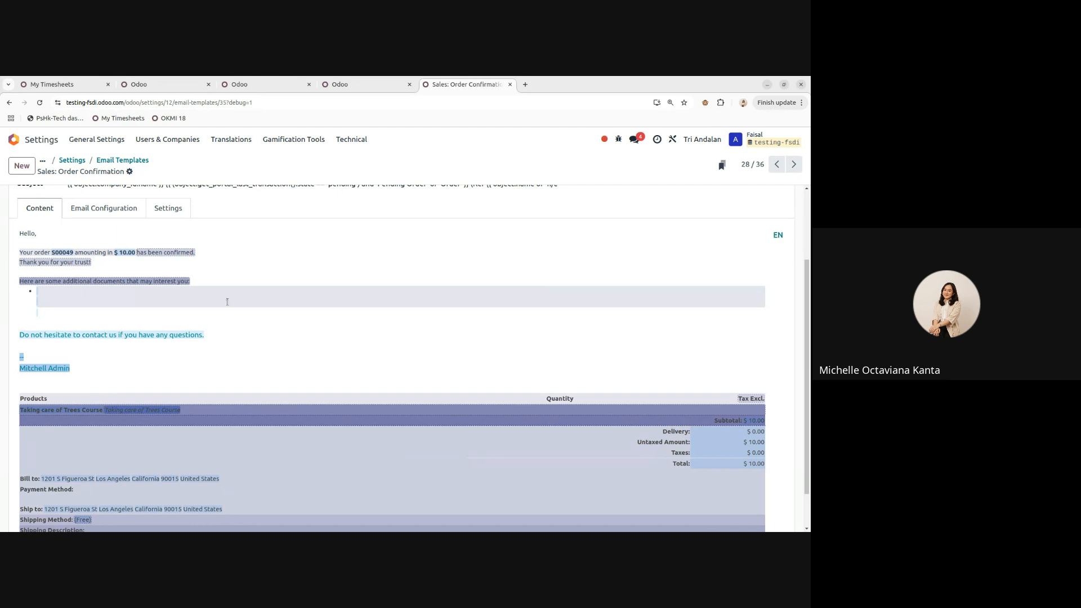
pyautogui.scroll(3, 228, 303)
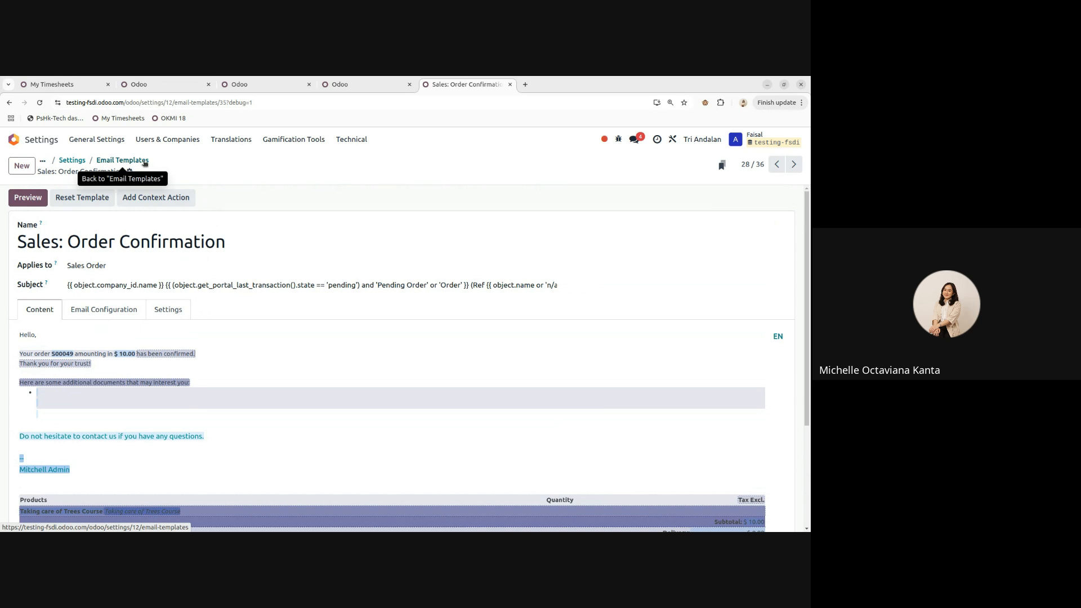
pyautogui.click(145, 163)
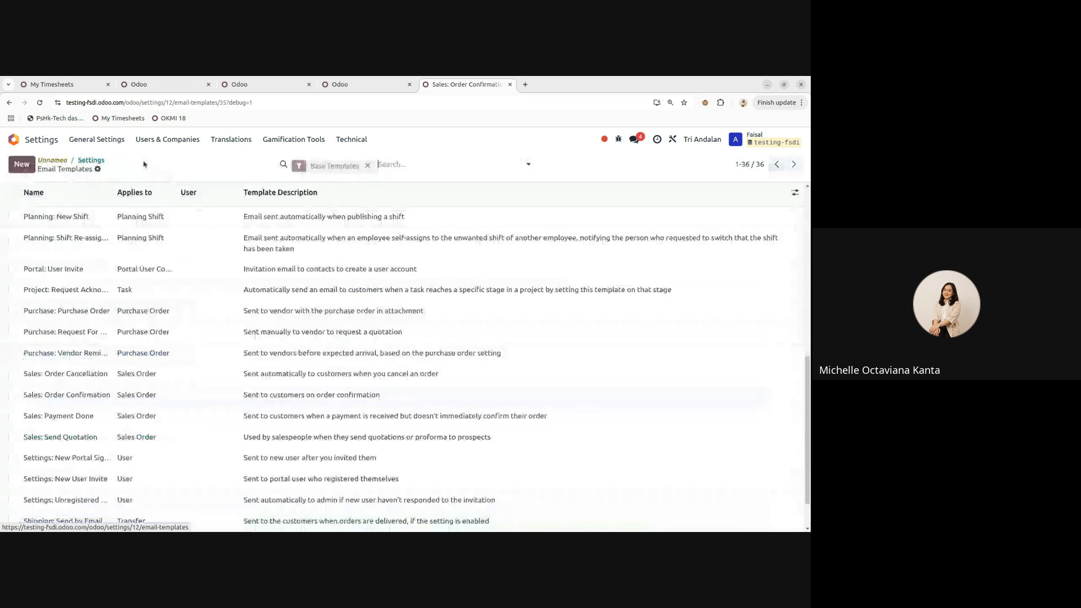
pyautogui.click(92, 162)
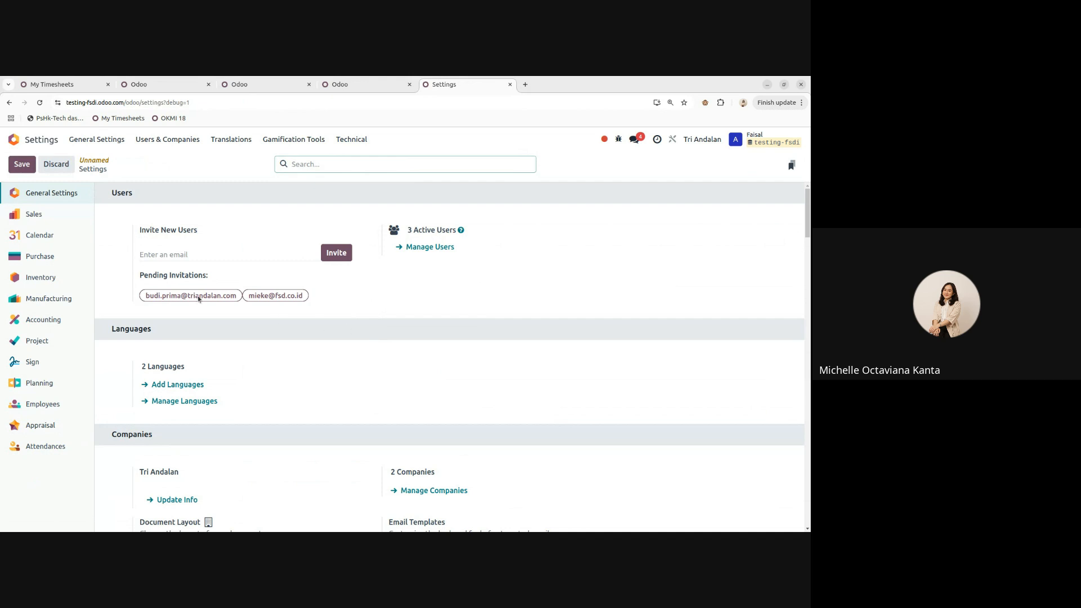
# - Save the general settings and open the Contacts app
pyautogui.click(22, 165)
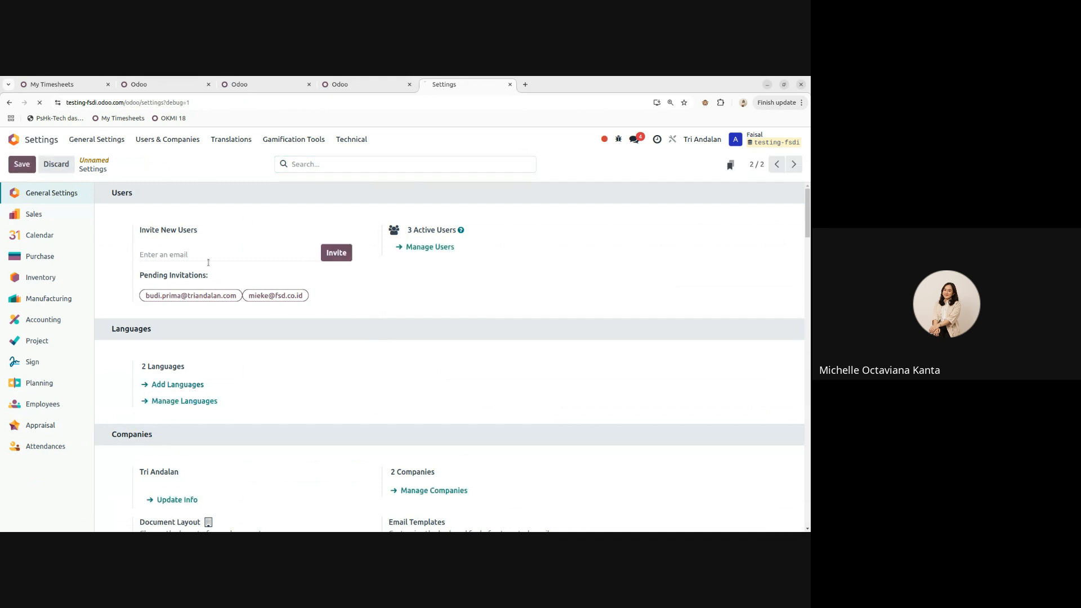
pyautogui.click(13, 140)
pyautogui.click(585, 200)
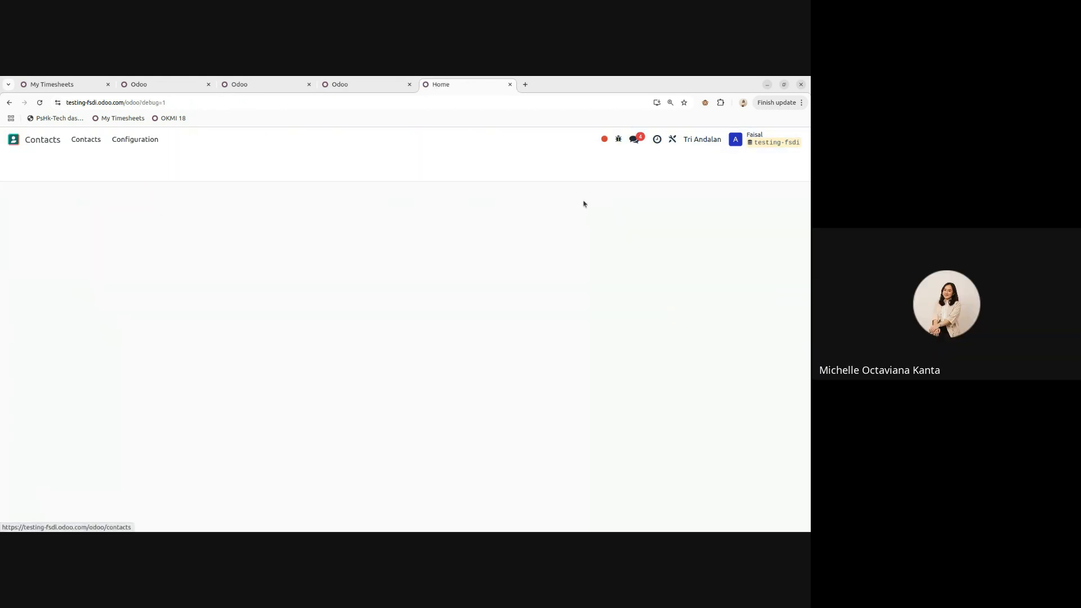
# - Create an individual contact 'Customer A' with language Chinese (Simplified)
pyautogui.click(22, 164)
pyautogui.write('Customer A')
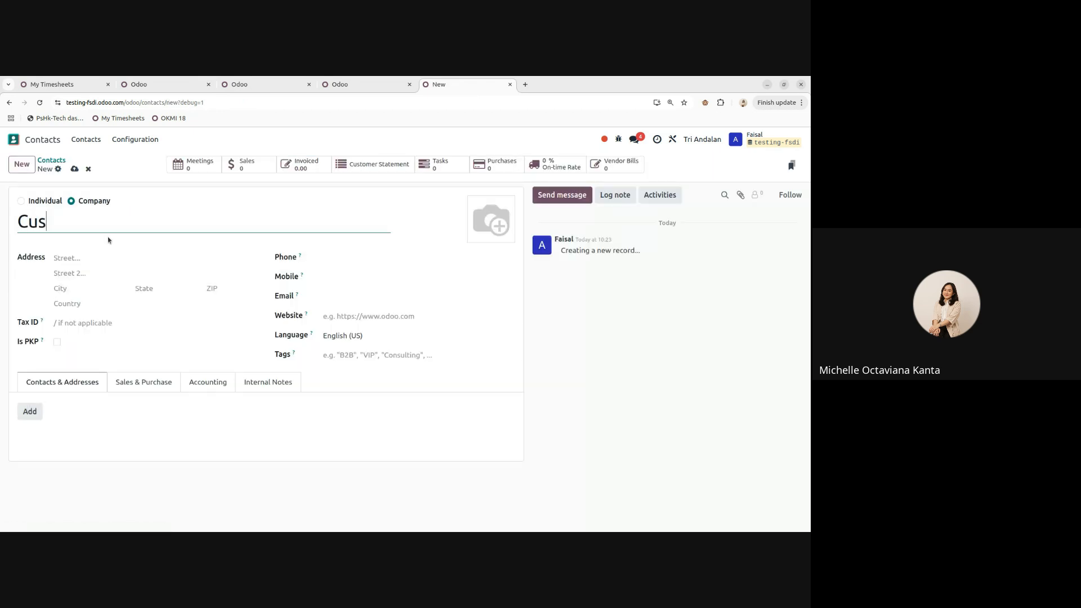
pyautogui.click(22, 201)
pyautogui.click(98, 169)
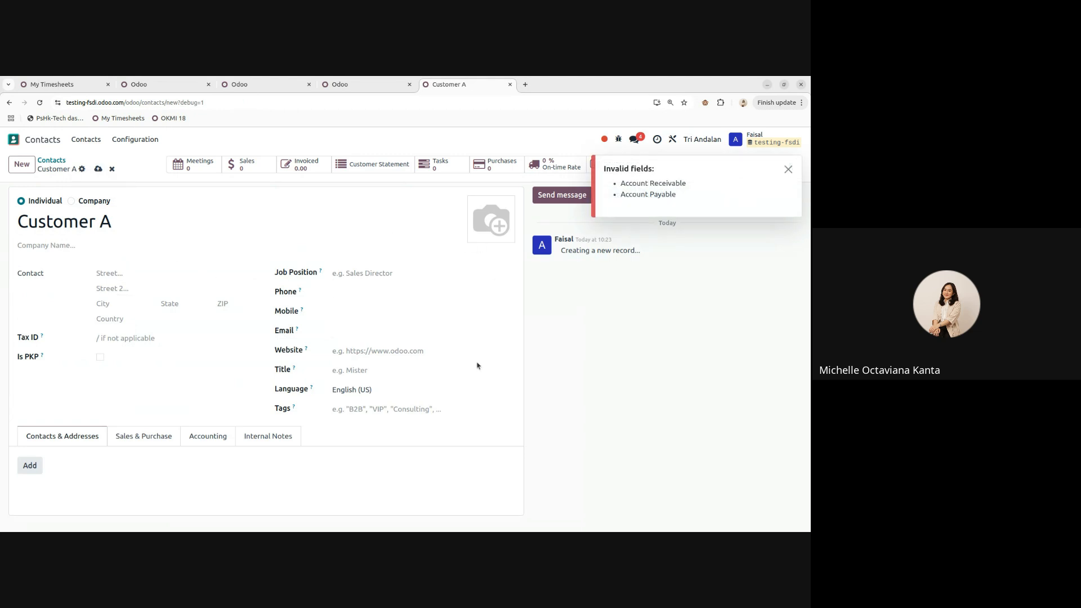
pyautogui.click(385, 396)
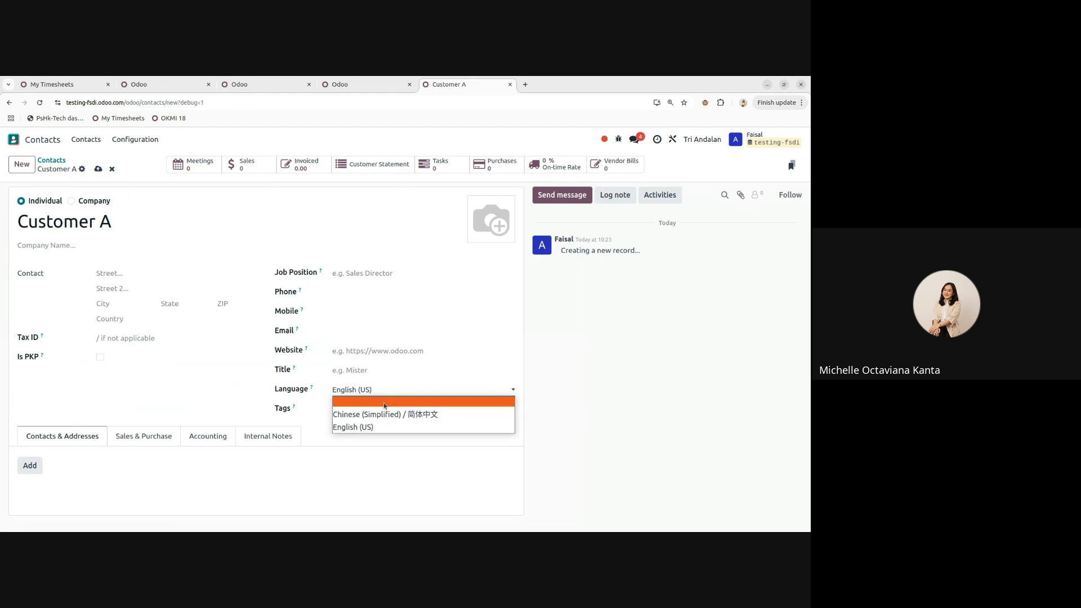
pyautogui.click(380, 414)
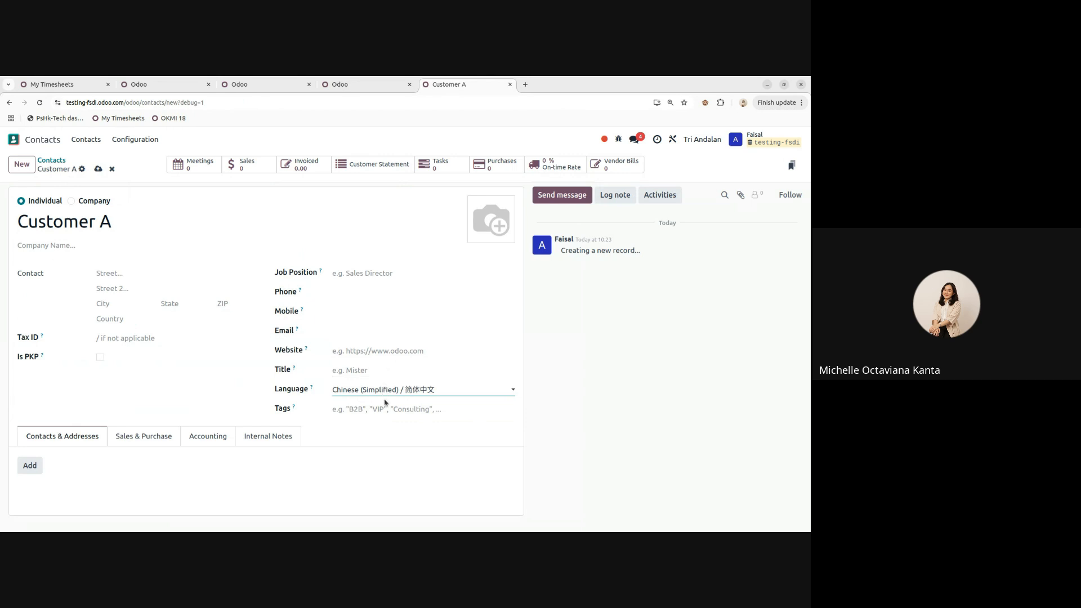
# - Check the Sales & Purchase and Accounting details, begin an Account Receivable, then discard the contact
pyautogui.click(144, 436)
pyautogui.scroll(-2, 217, 397)
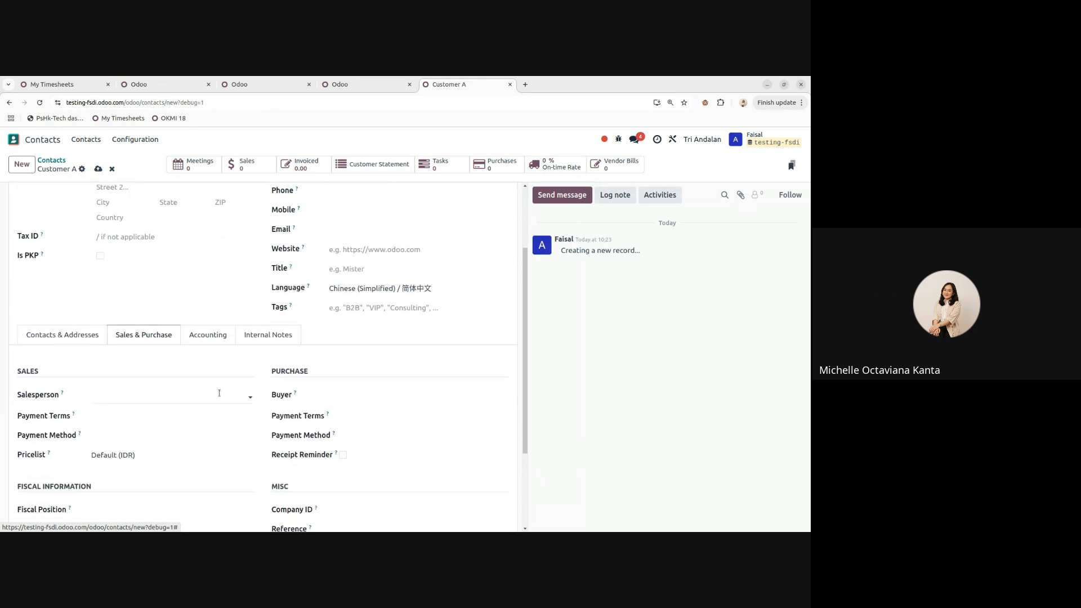
pyautogui.click(98, 169)
pyautogui.scroll(3, 396, 369)
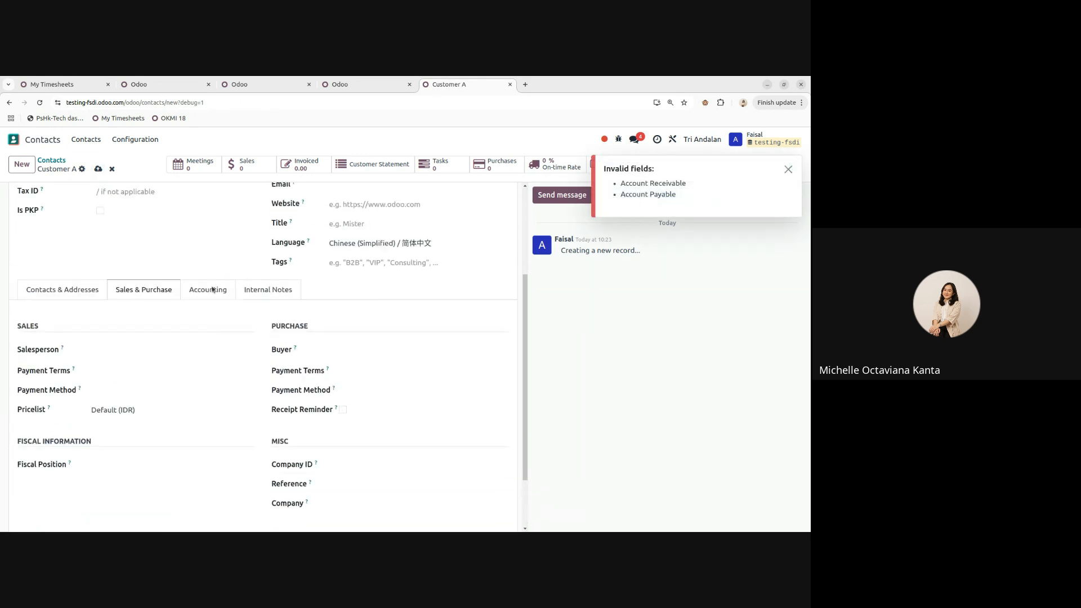
pyautogui.click(203, 312)
pyautogui.scroll(-3, 352, 396)
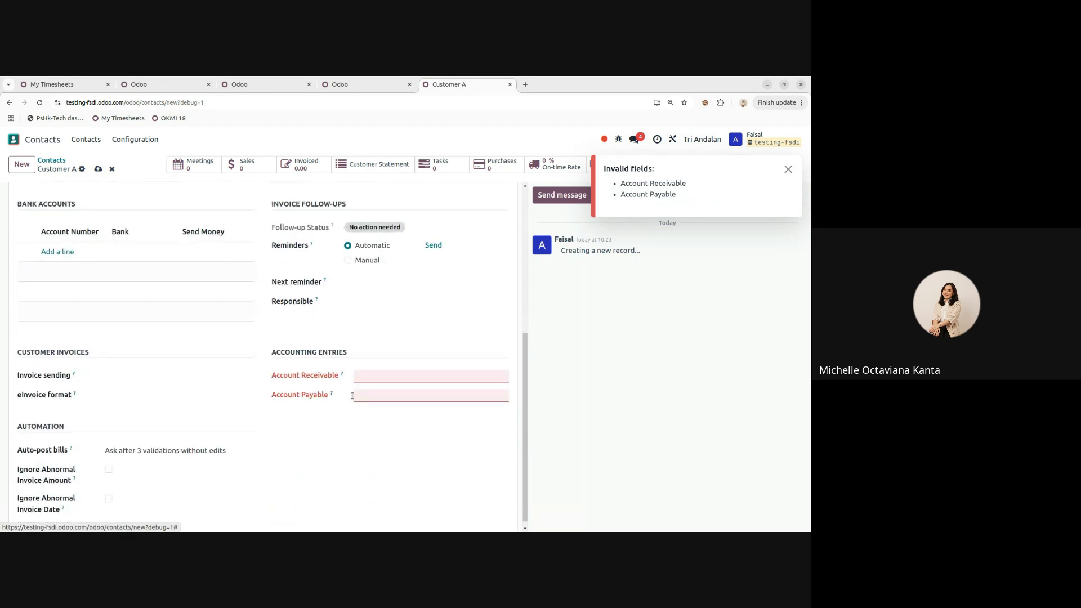
pyautogui.click(379, 369)
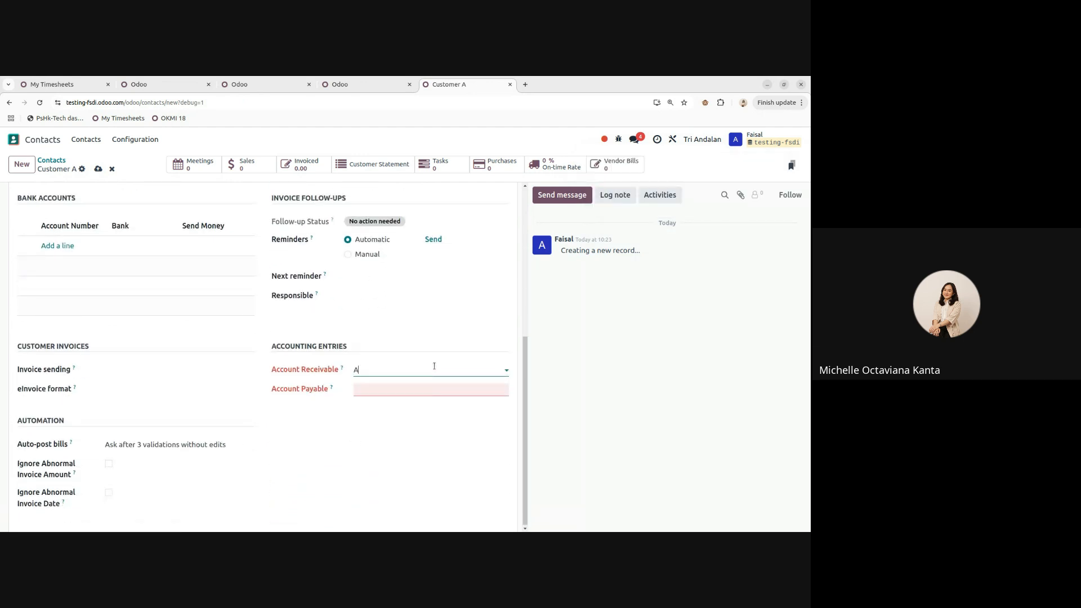
pyautogui.write('Account Receivable')
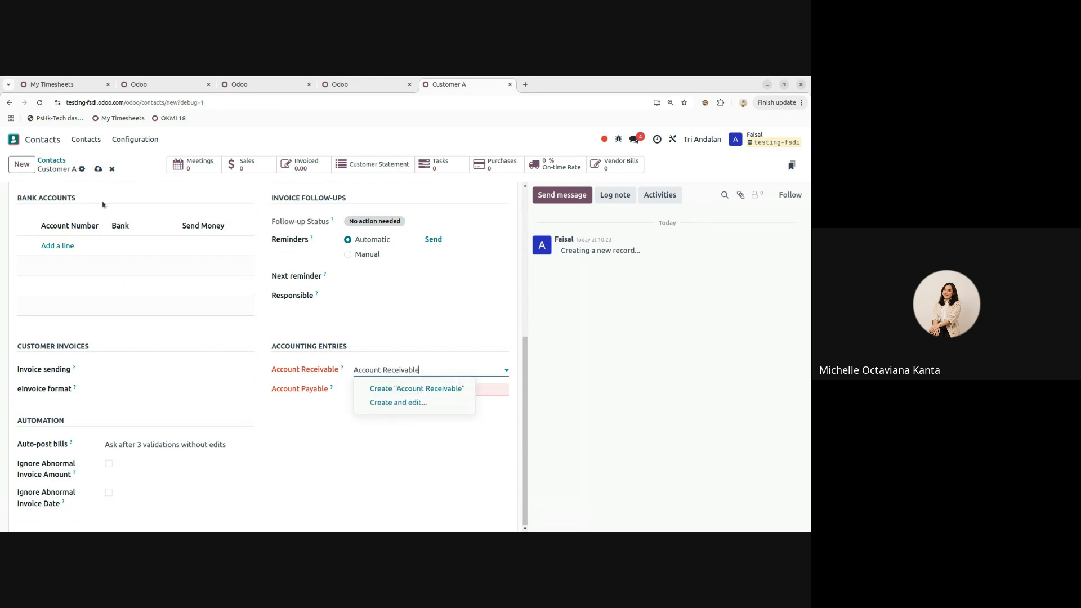
pyautogui.click(113, 170)
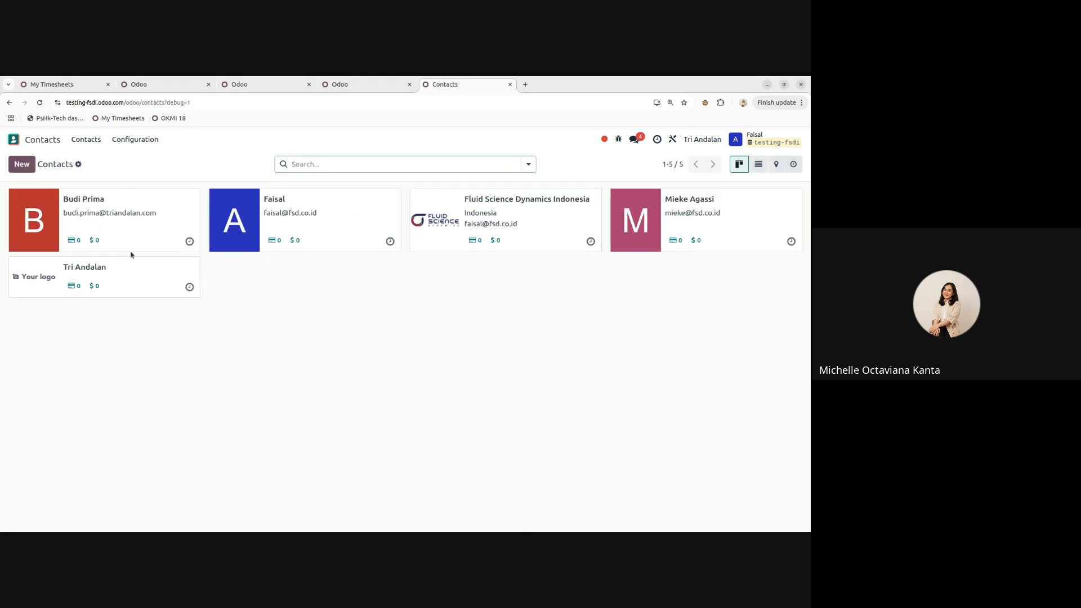
# - Open Settings, view the list of all email templates, then return to General Settings
pyautogui.click(43, 141)
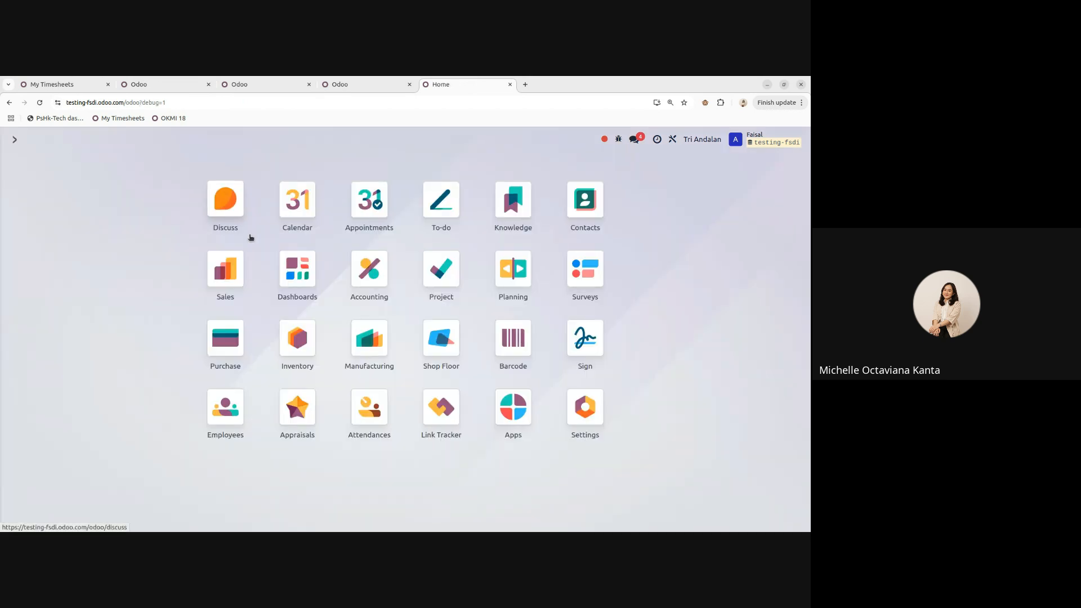
pyautogui.click(607, 413)
pyautogui.scroll(-3, 358, 281)
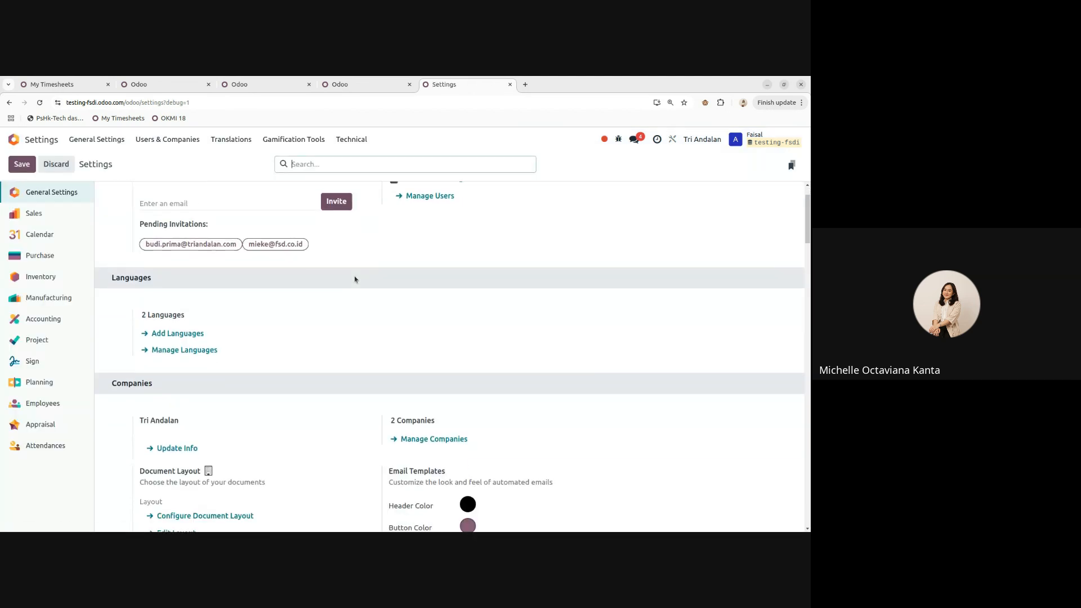
pyautogui.scroll(-1, 338, 344)
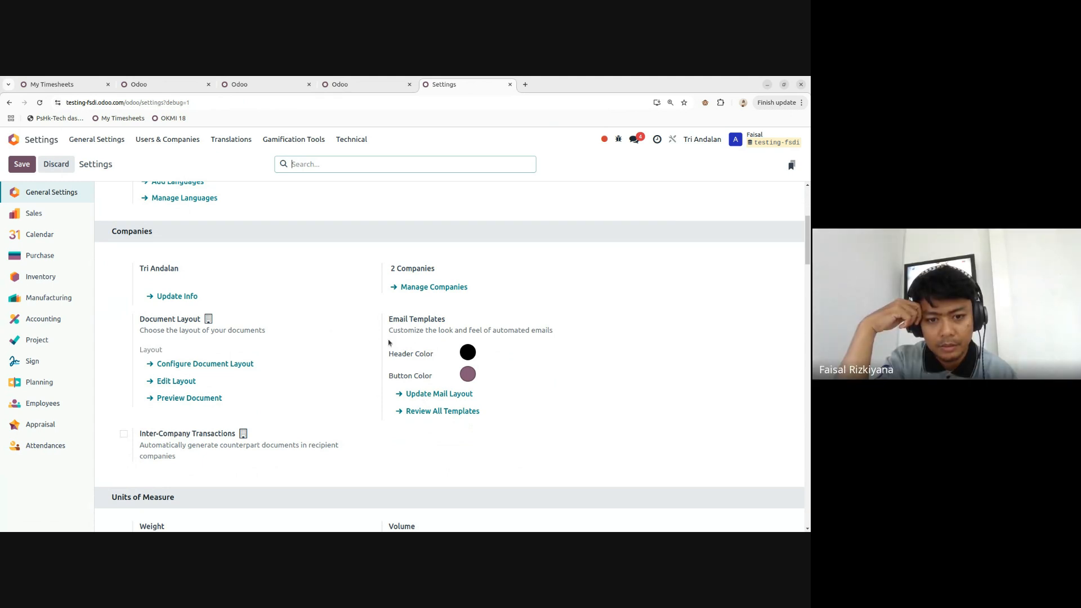
pyautogui.click(453, 412)
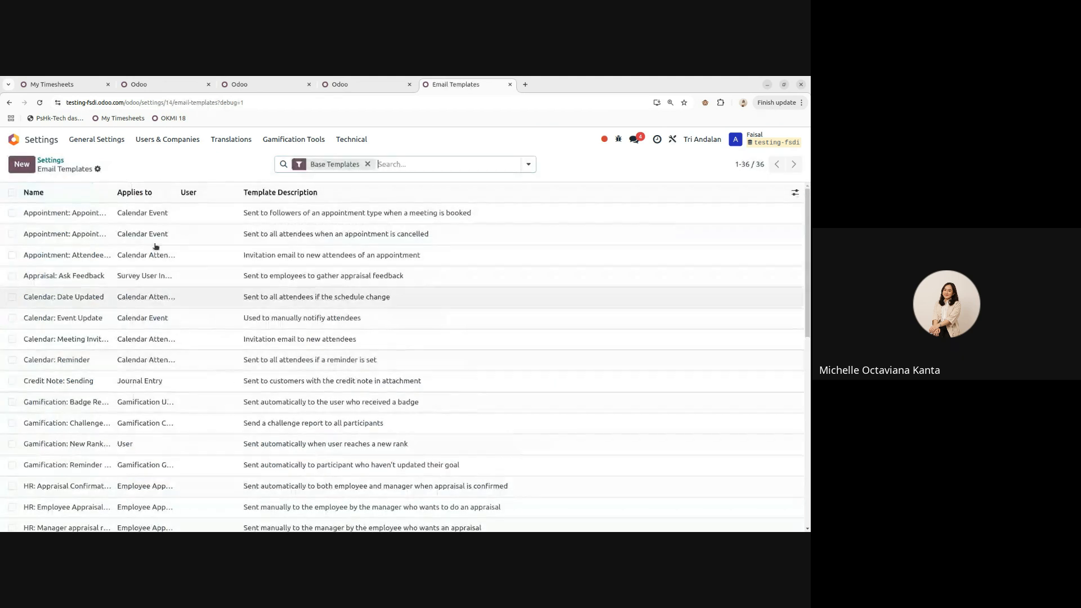
pyautogui.click(50, 161)
# - Check the available companies in the company switcher, then locate Inter-Company Transactions
pyautogui.scroll(-5, 388, 353)
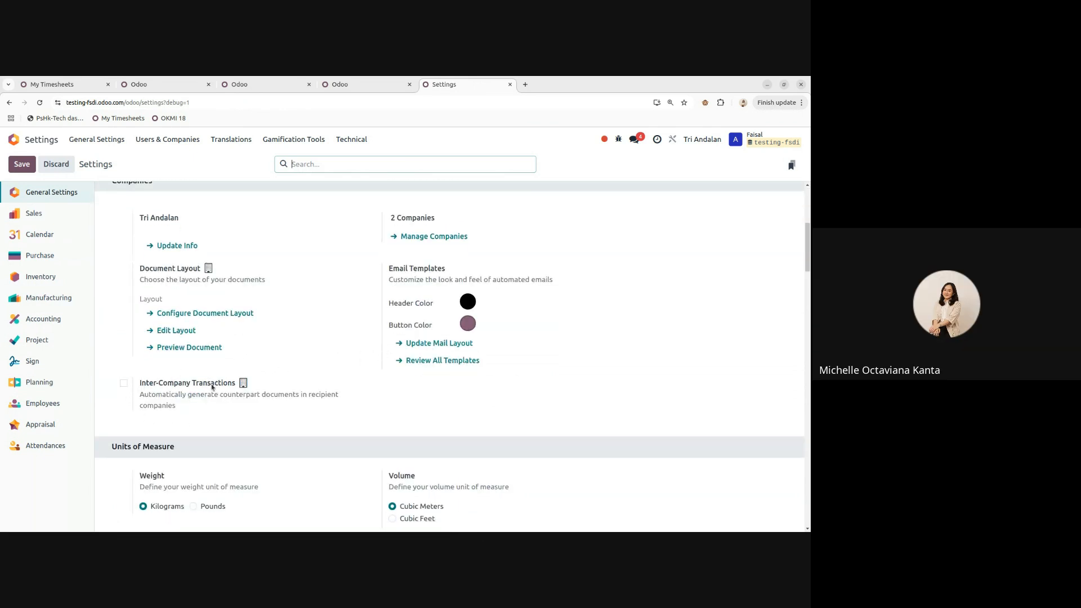
pyautogui.click(684, 140)
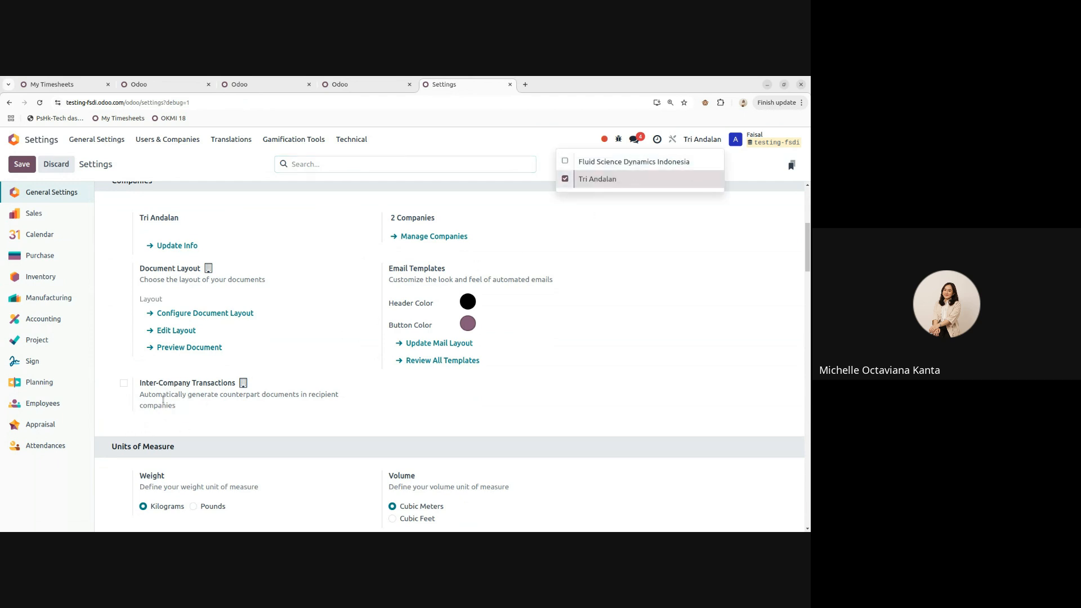
pyautogui.click(694, 142)
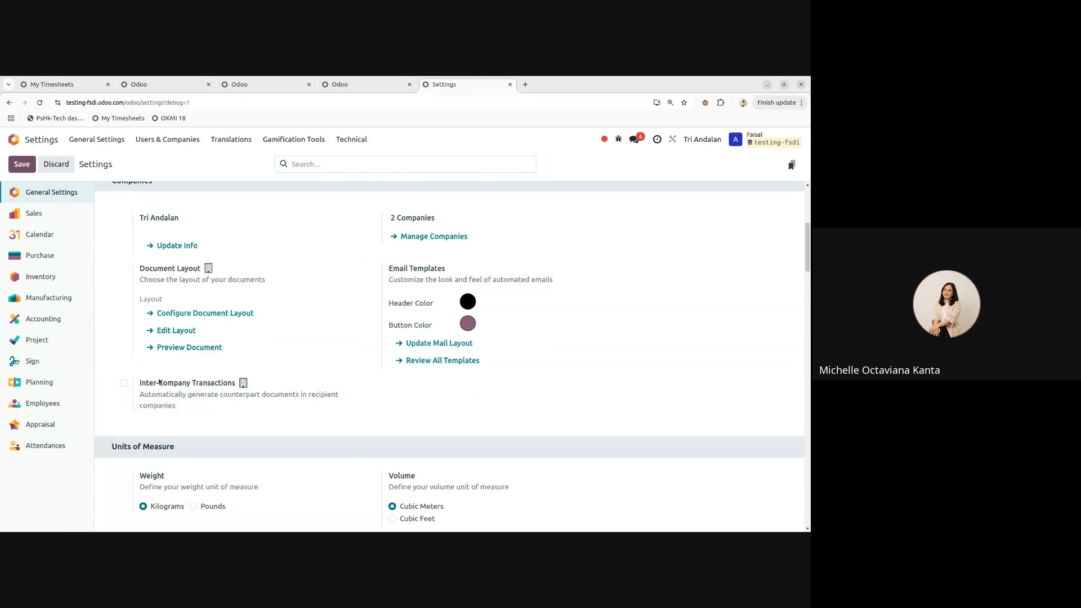
pyautogui.click(697, 140)
pyautogui.click(698, 140)
pyautogui.moveTo(171, 393)
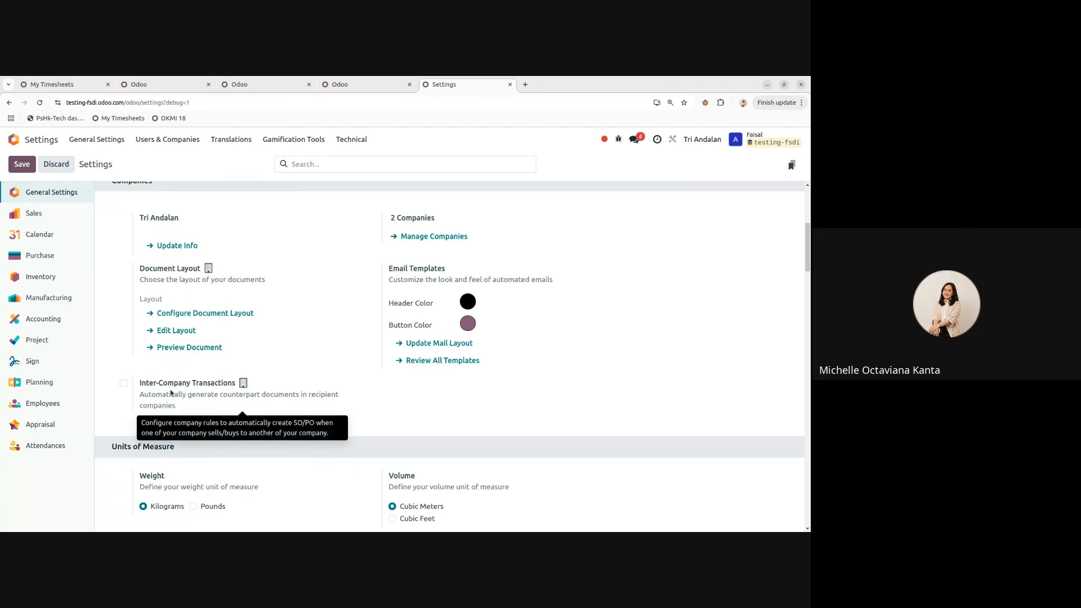
pyautogui.click(124, 384)
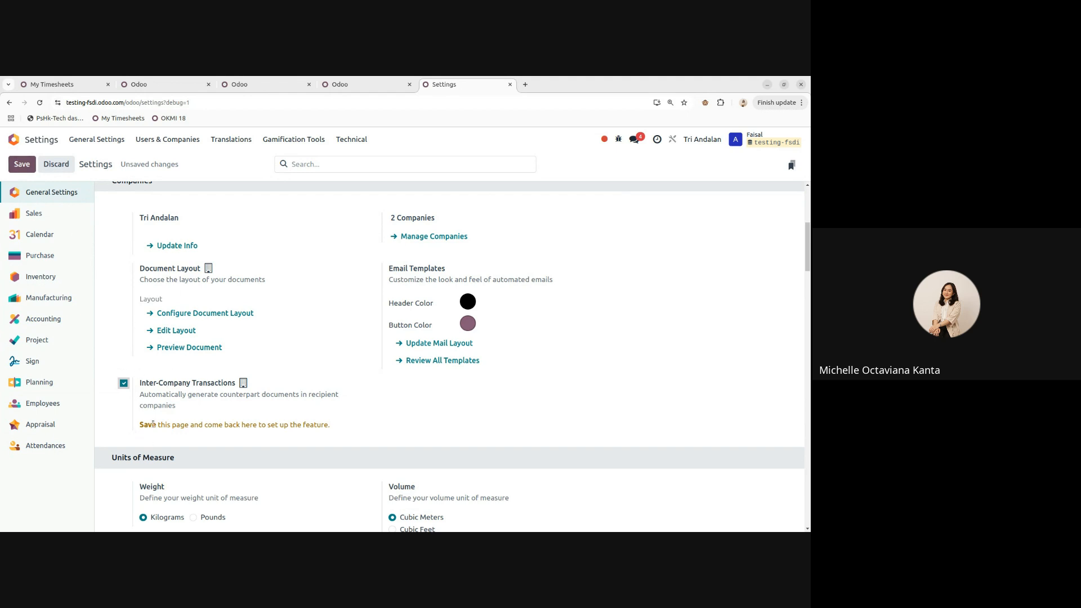
pyautogui.click(22, 164)
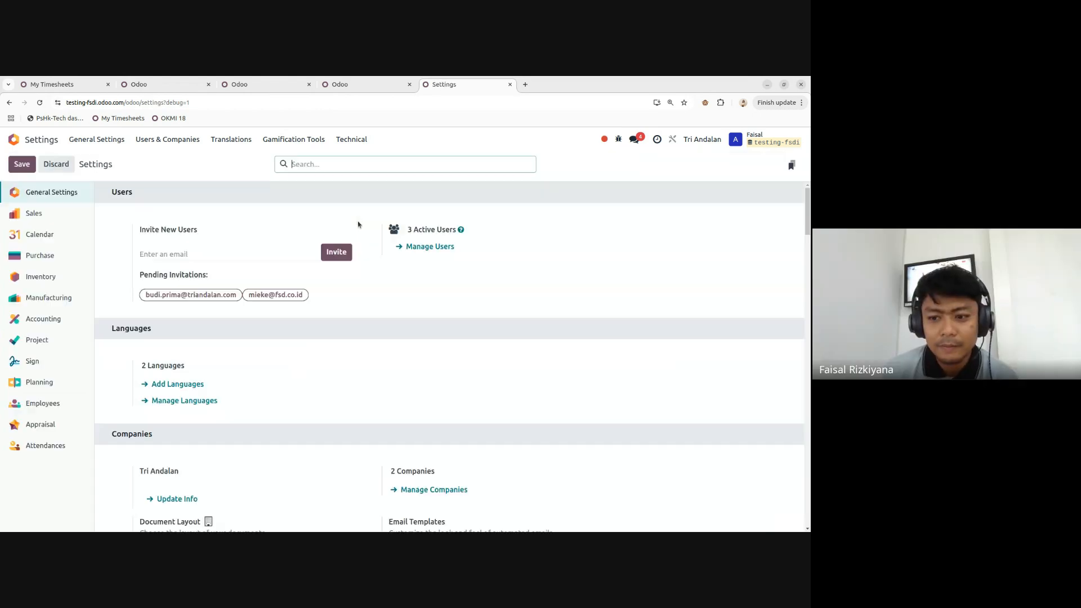
pyautogui.scroll(-5, 287, 290)
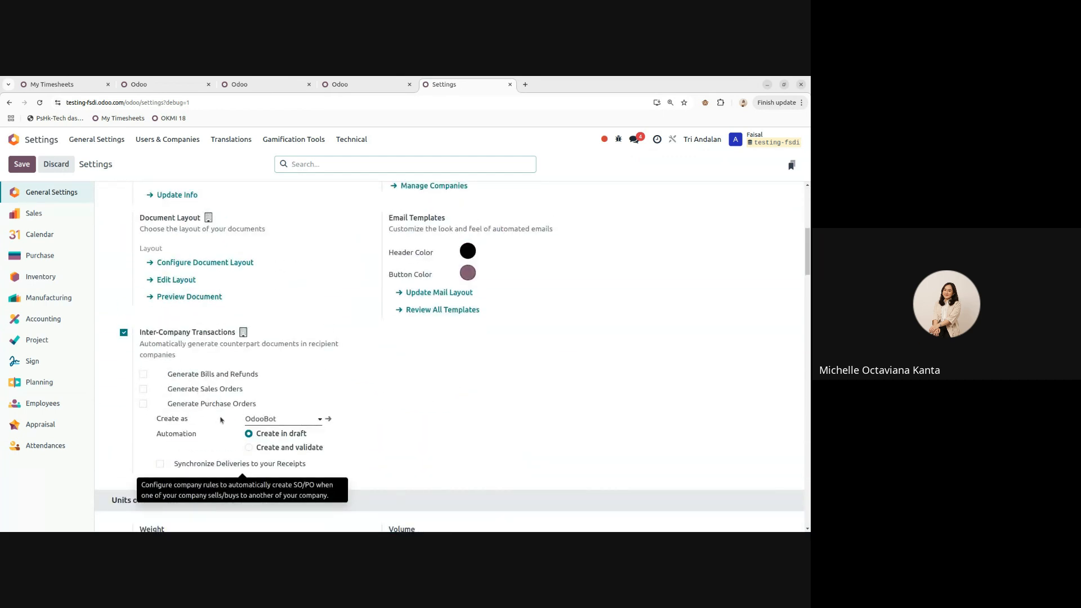
pyautogui.click(143, 374)
pyautogui.click(144, 375)
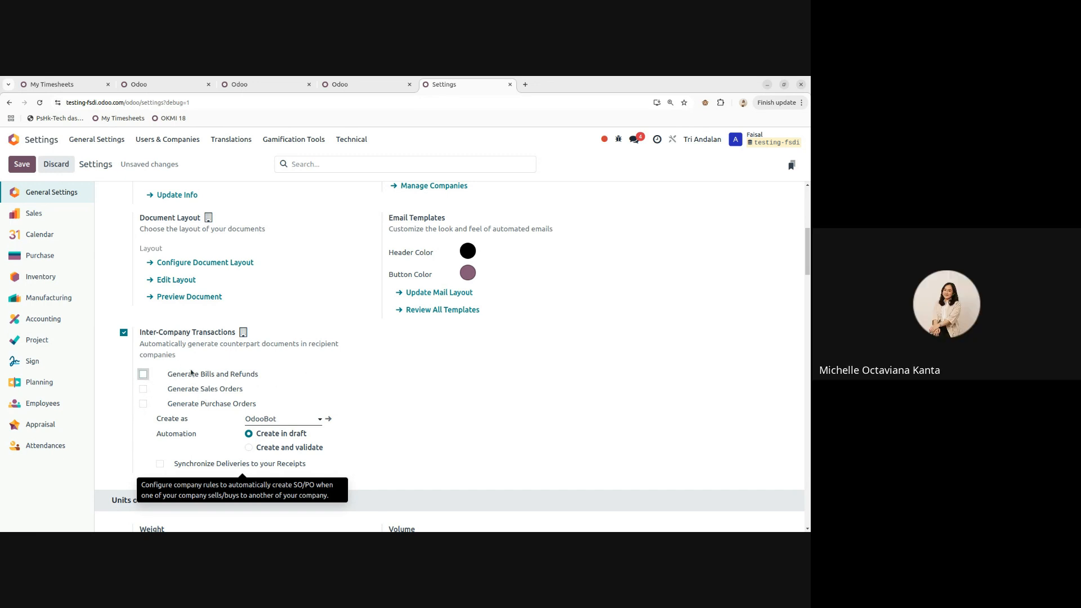
pyautogui.scroll(-3, 225, 338)
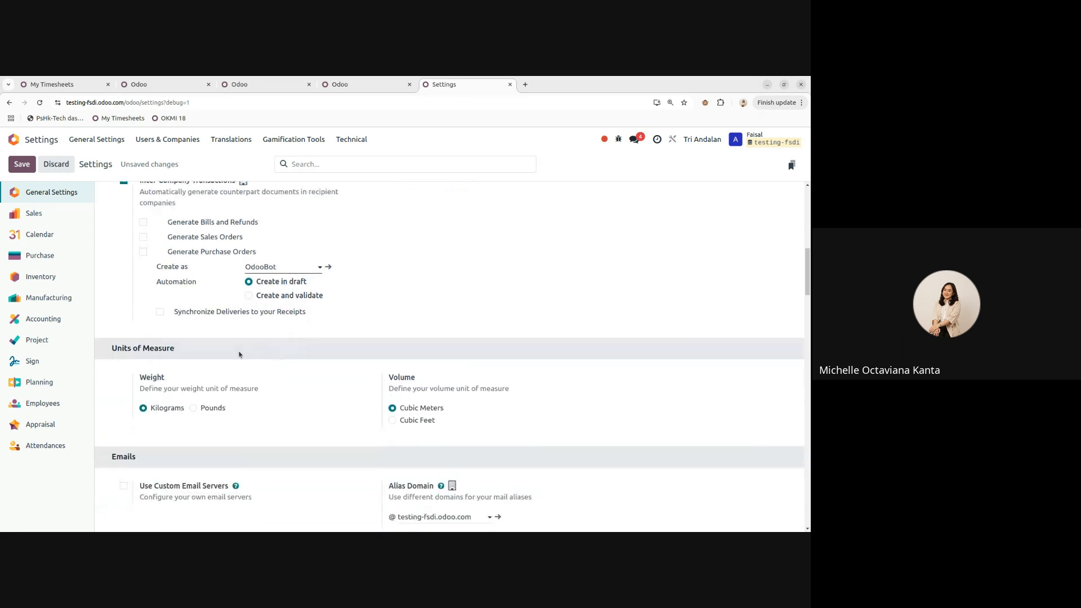
# - Open the Digest Email configuration and choose Save in the Unsaved changes dialog
pyautogui.scroll(-1, 240, 334)
pyautogui.scroll(2, 241, 325)
pyautogui.scroll(-1, 241, 325)
pyautogui.scroll(-2, 417, 256)
pyautogui.scroll(-1, 253, 268)
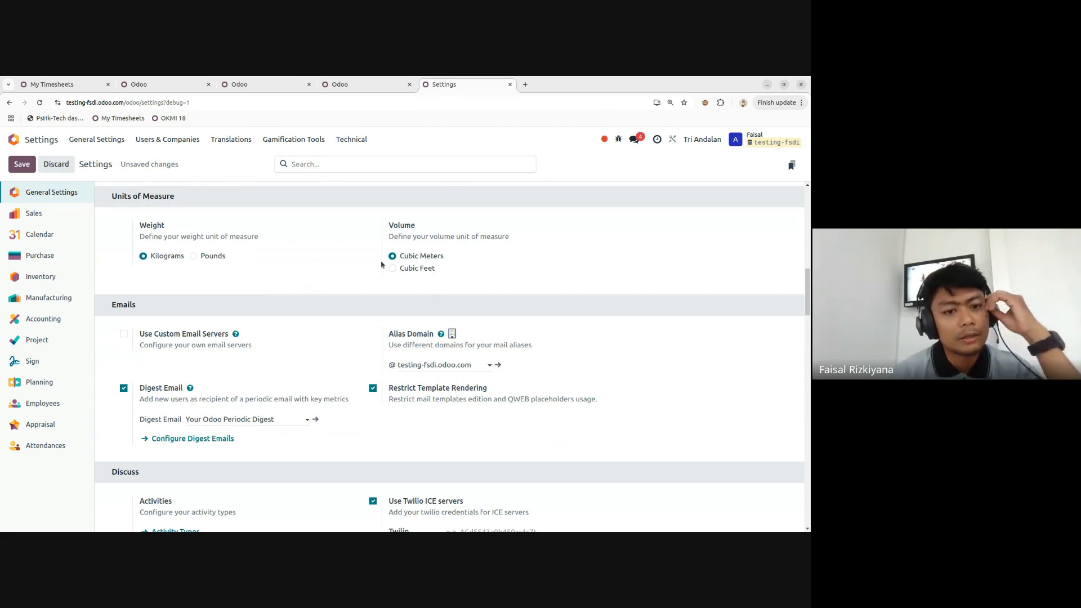
pyautogui.scroll(-1, 296, 246)
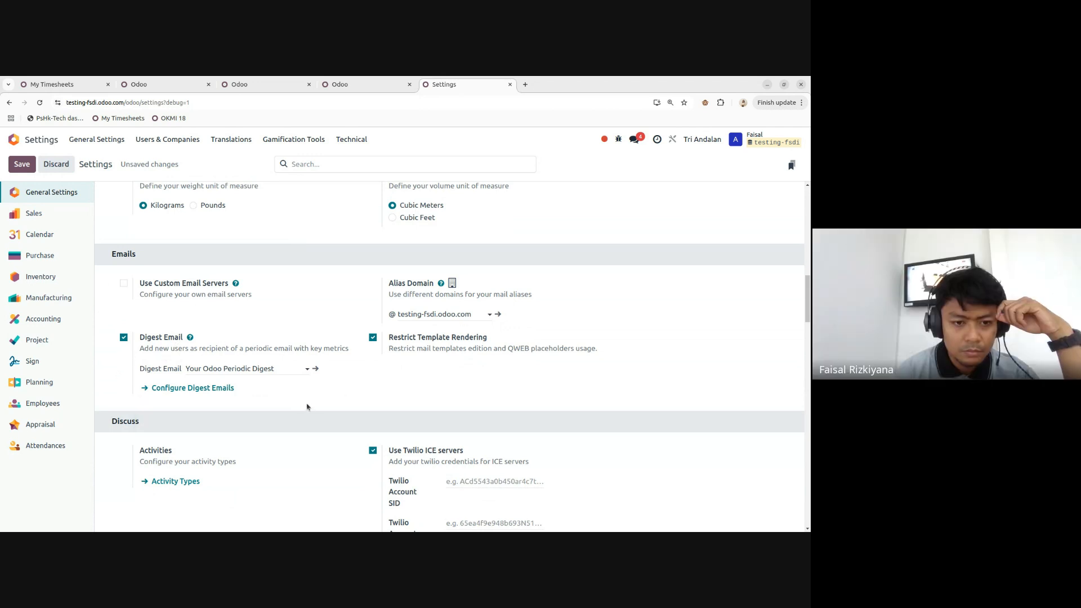
pyautogui.click(315, 369)
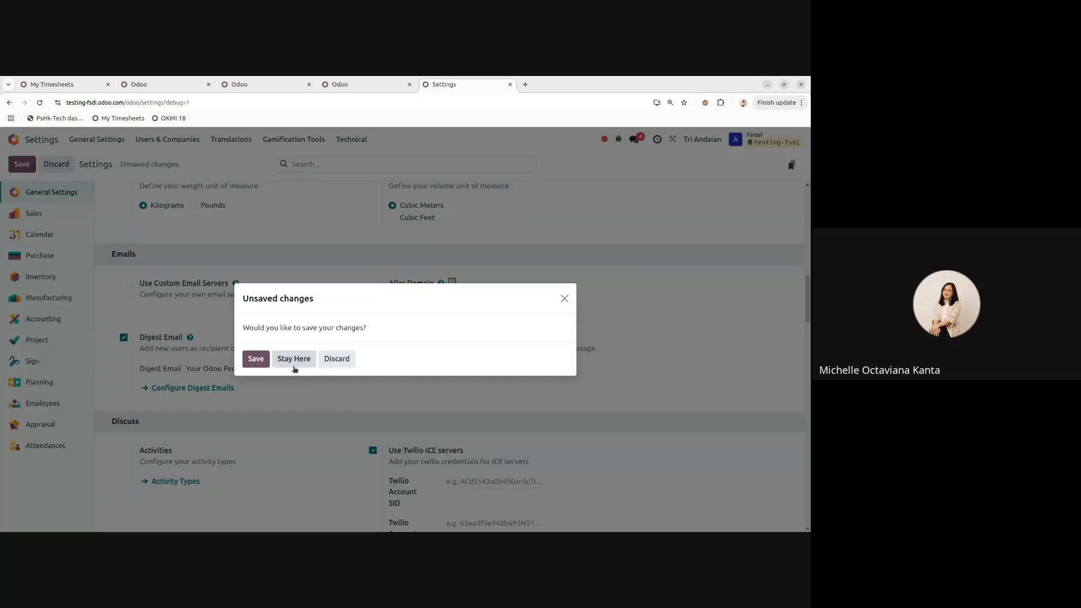
pyautogui.click(256, 361)
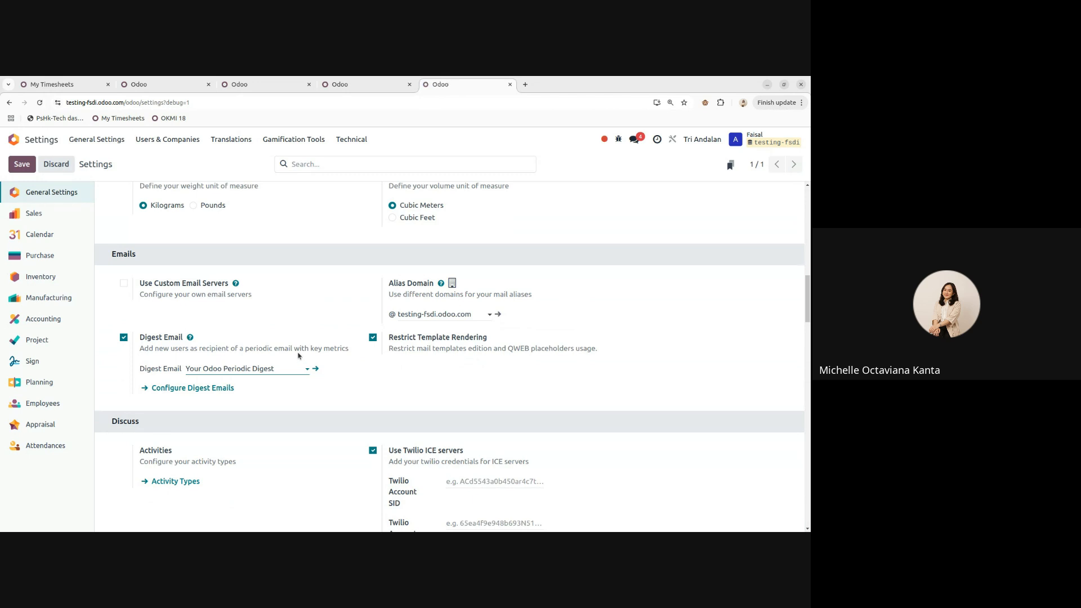
pyautogui.scroll(-10, 314, 363)
# - Open 'Your Odoo Periodic Digest', review its Recipients and KPIs, and deactivate it
pyautogui.click(315, 419)
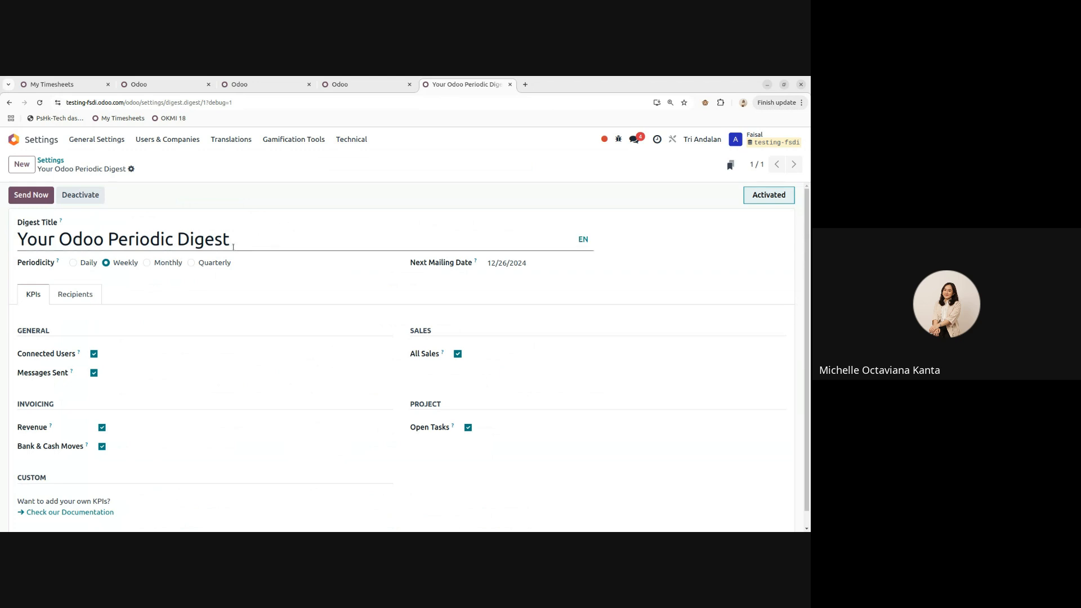
pyautogui.click(77, 298)
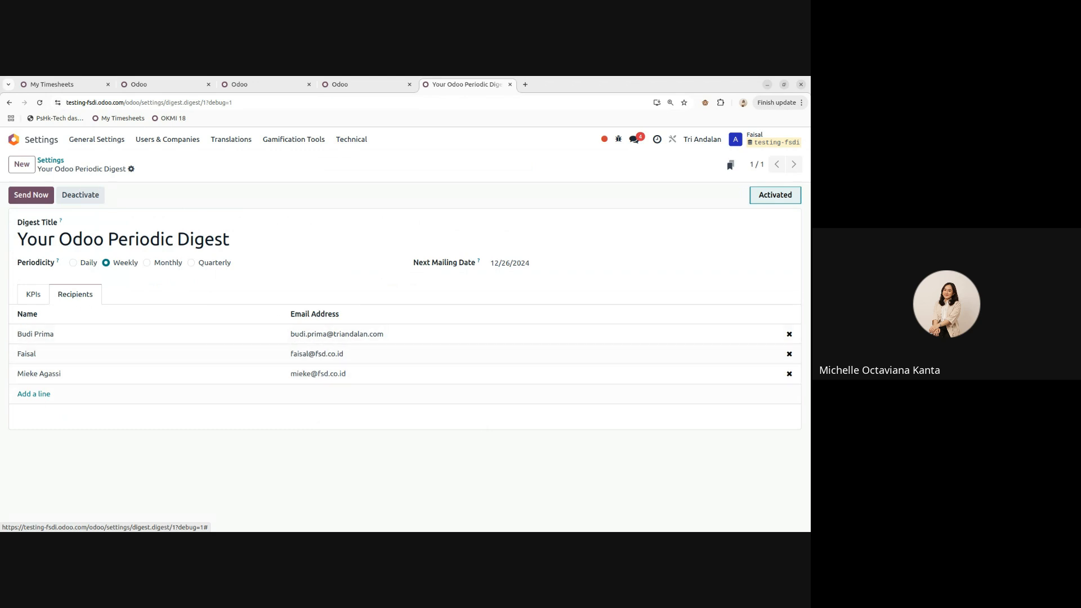
pyautogui.click(32, 299)
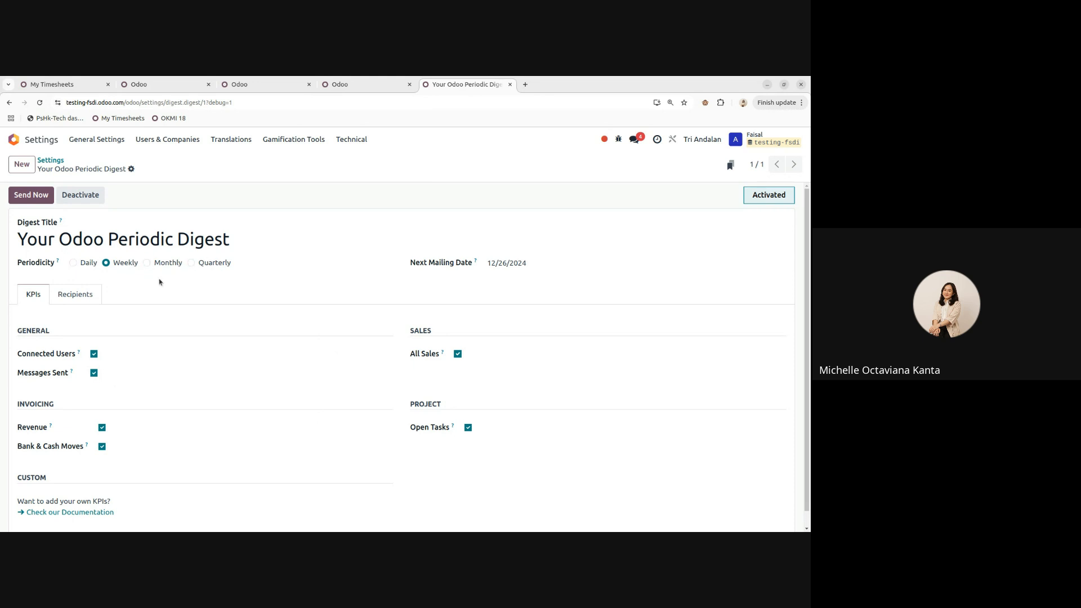
pyautogui.click(84, 196)
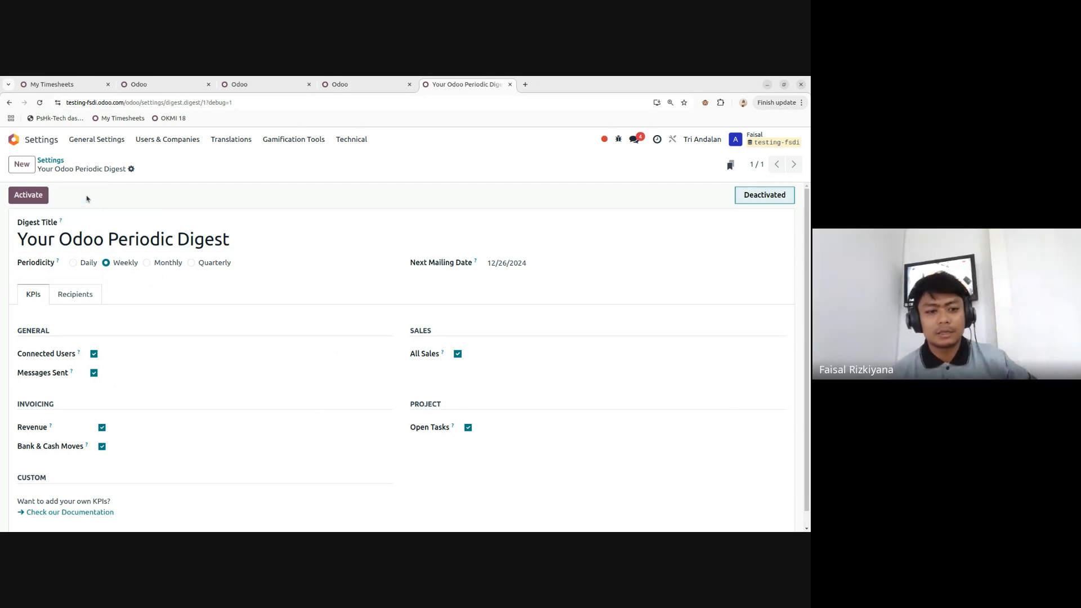
# - Return to General Settings and untick Digest Email
pyautogui.click(52, 161)
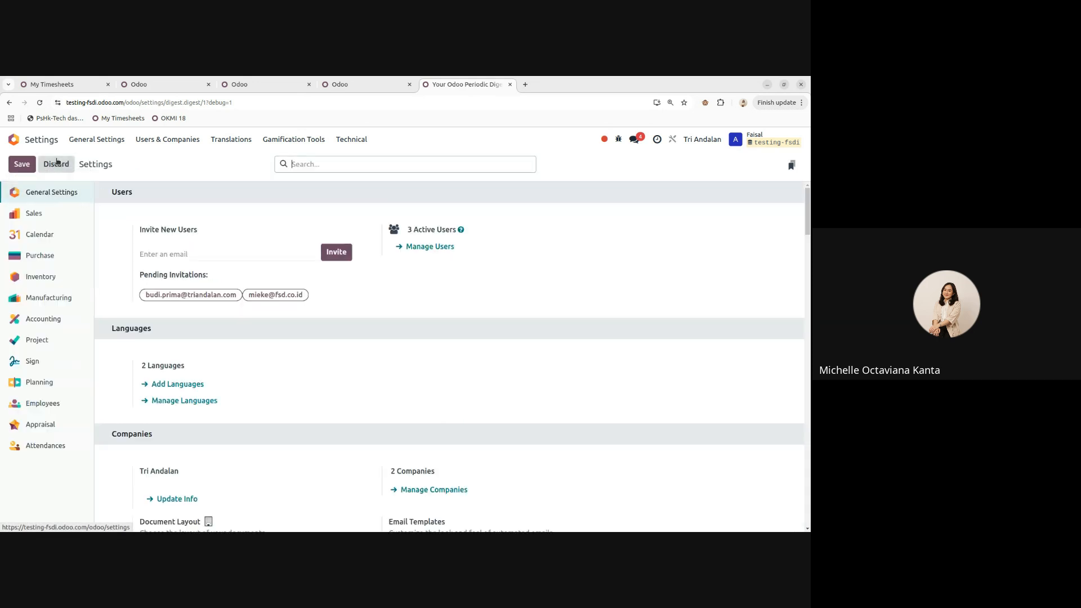
pyautogui.scroll(-5, 295, 360)
pyautogui.scroll(-8, 295, 361)
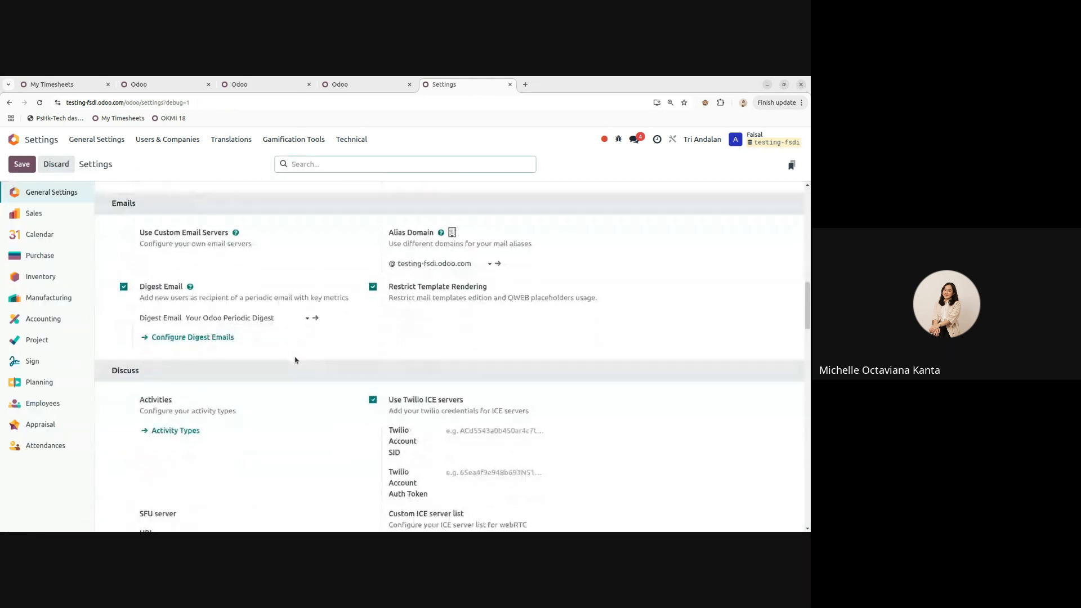
pyautogui.click(123, 287)
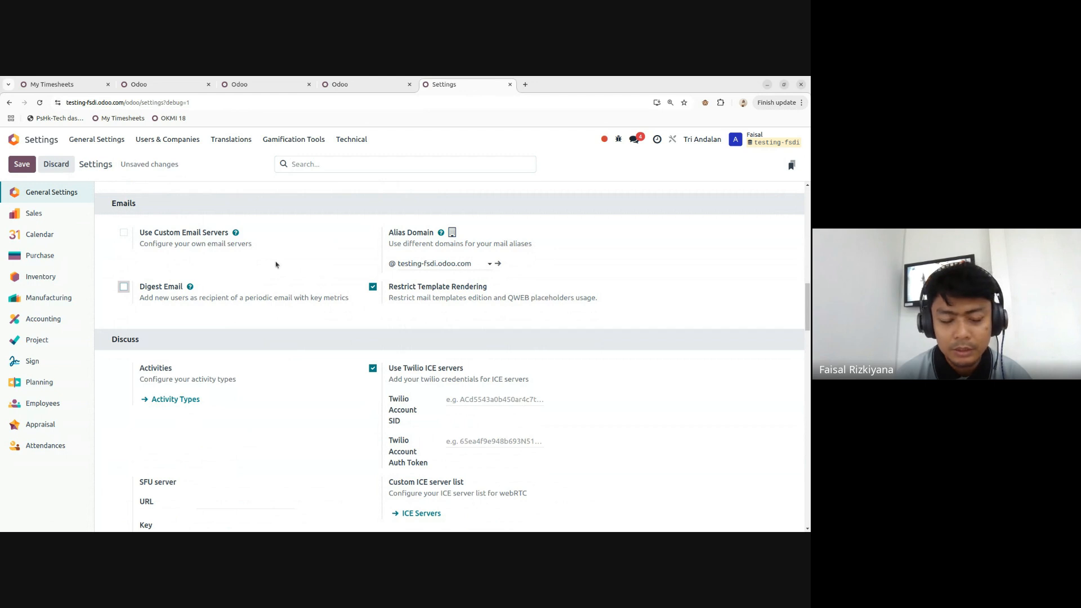
# - Review the Alias Domain choices, leaving the current alias domain unchanged
pyautogui.scroll(-4, 383, 258)
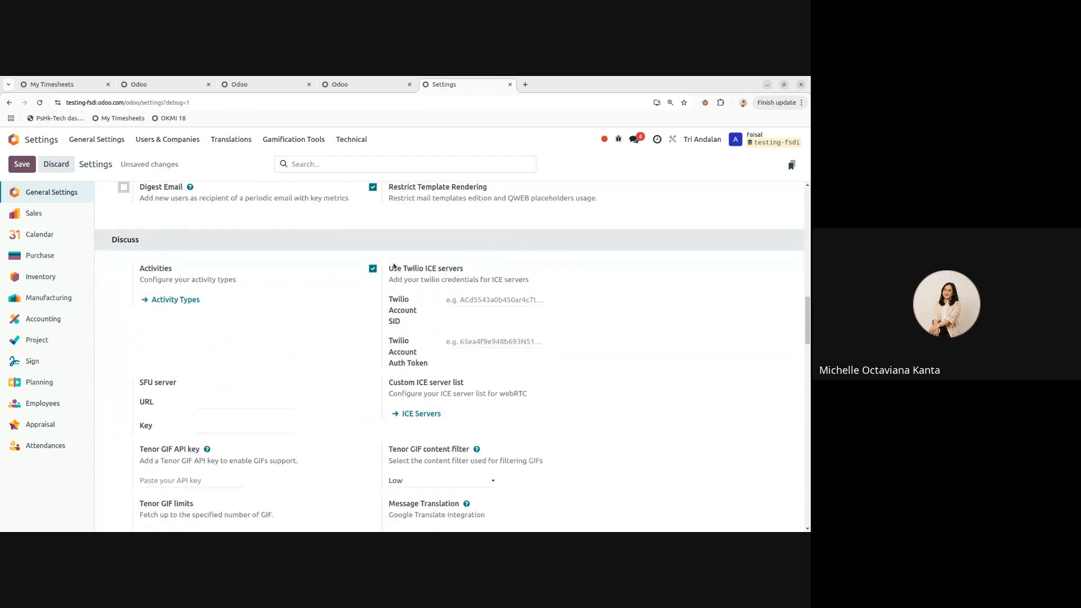
pyautogui.scroll(4, 186, 257)
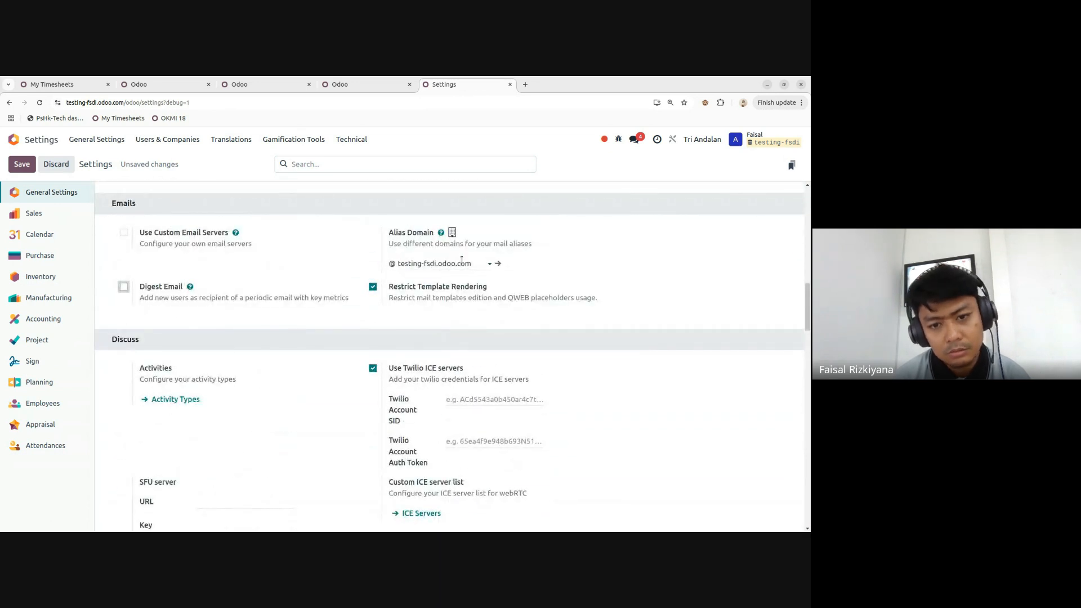
pyautogui.click(462, 262)
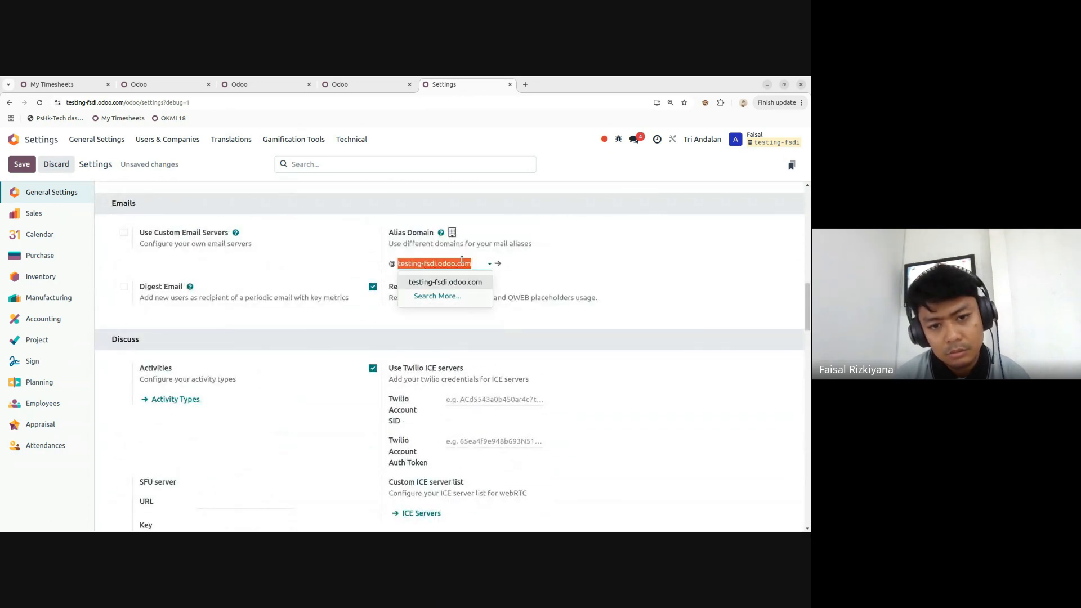
pyautogui.click(431, 282)
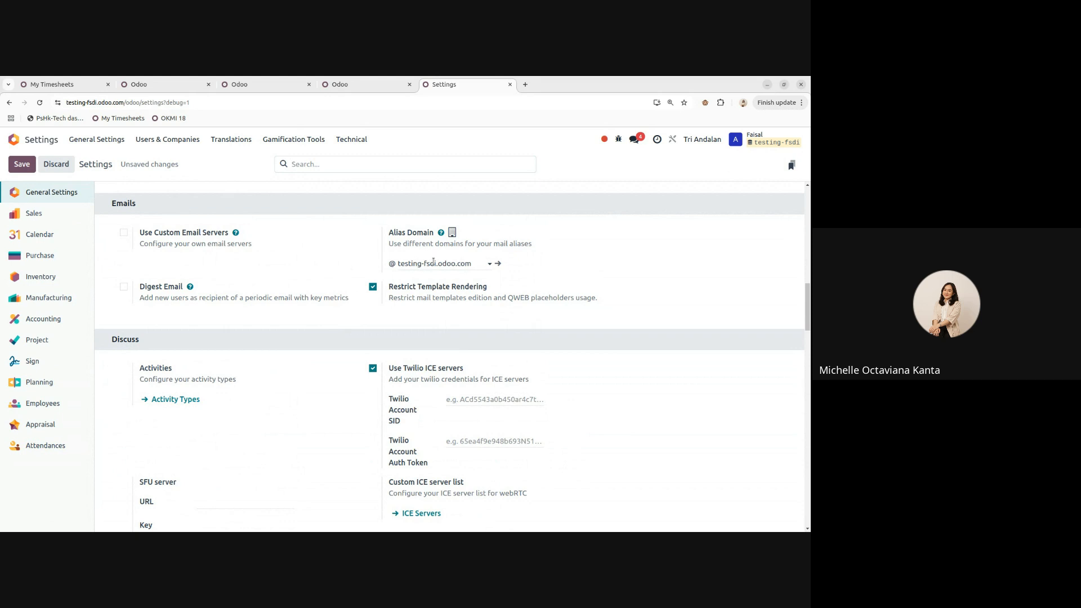
pyautogui.click(434, 263)
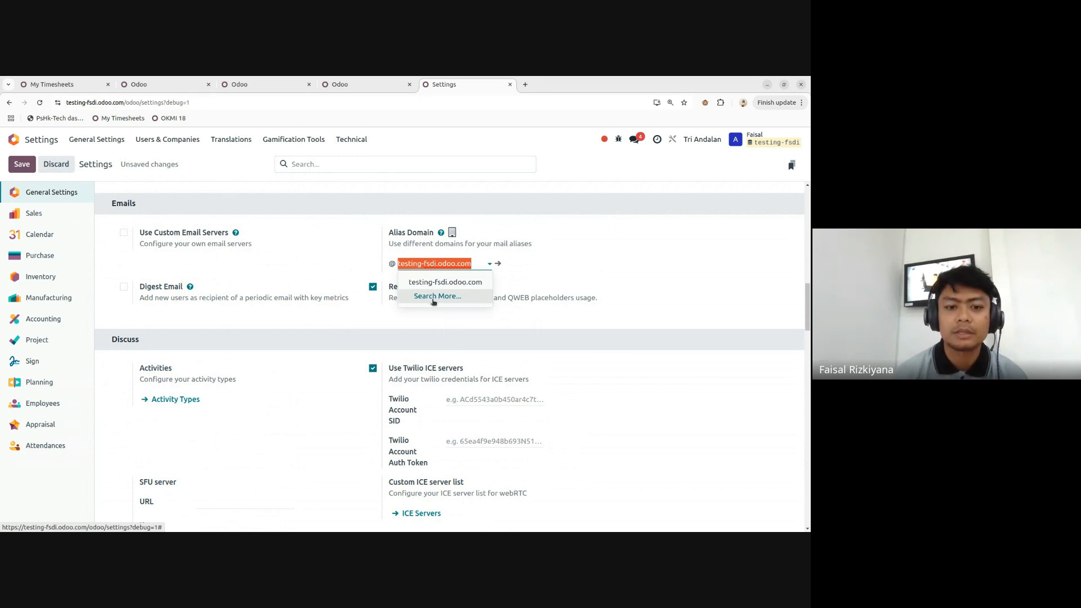
pyautogui.click(355, 310)
# - Untick Send SMS in the Contacts section
pyautogui.scroll(-2, 354, 310)
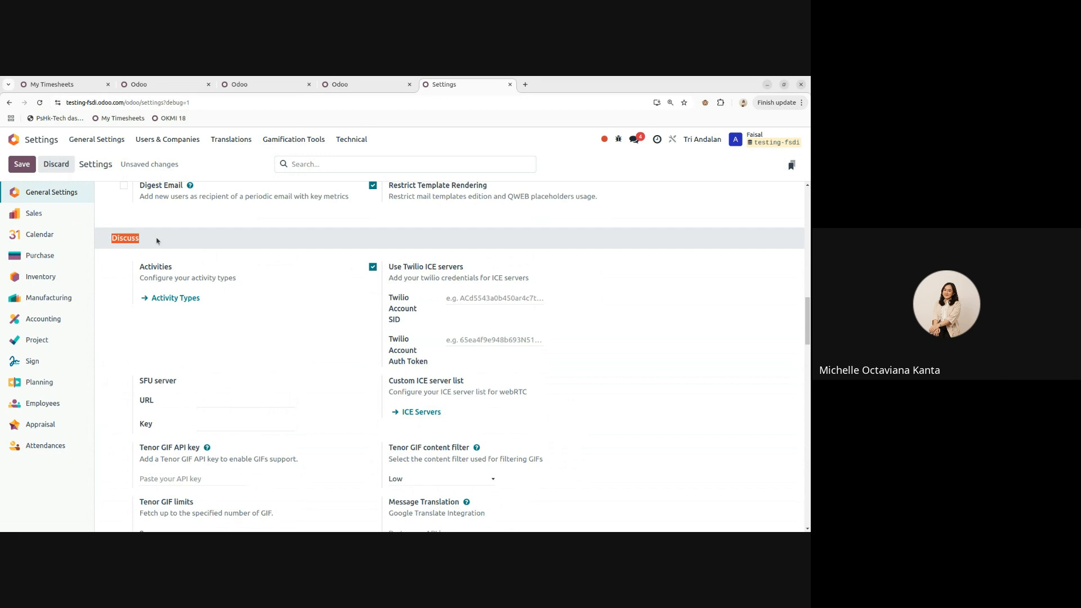
pyautogui.scroll(-3, 198, 233)
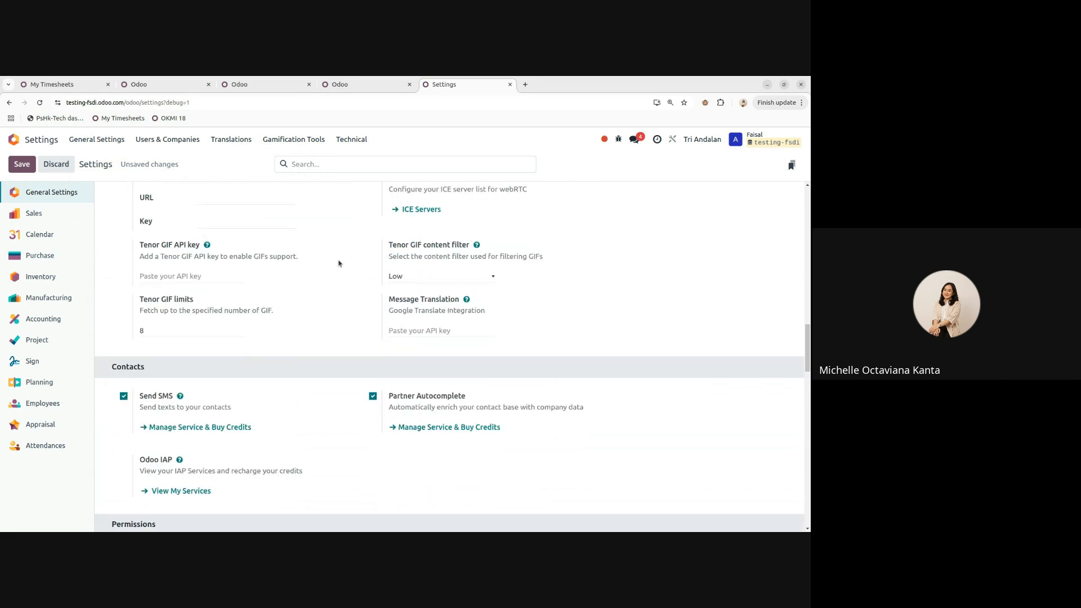
pyautogui.scroll(-3, 339, 263)
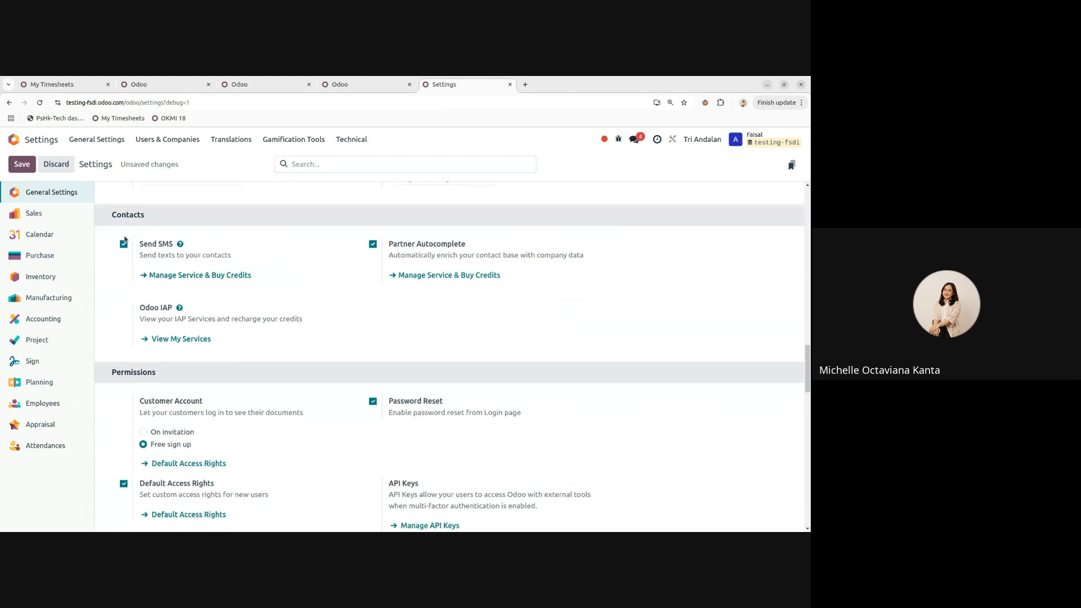
pyautogui.click(123, 244)
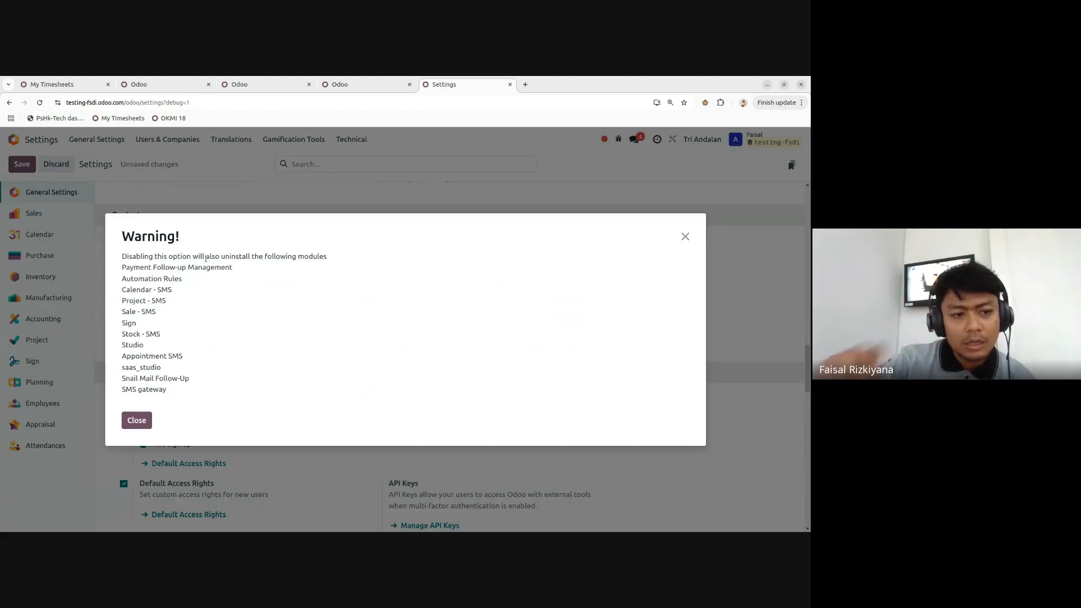
# - Dismiss the uninstall warning and create alias domain fsd.co.id via Search More, then Save & Close
pyautogui.click(136, 422)
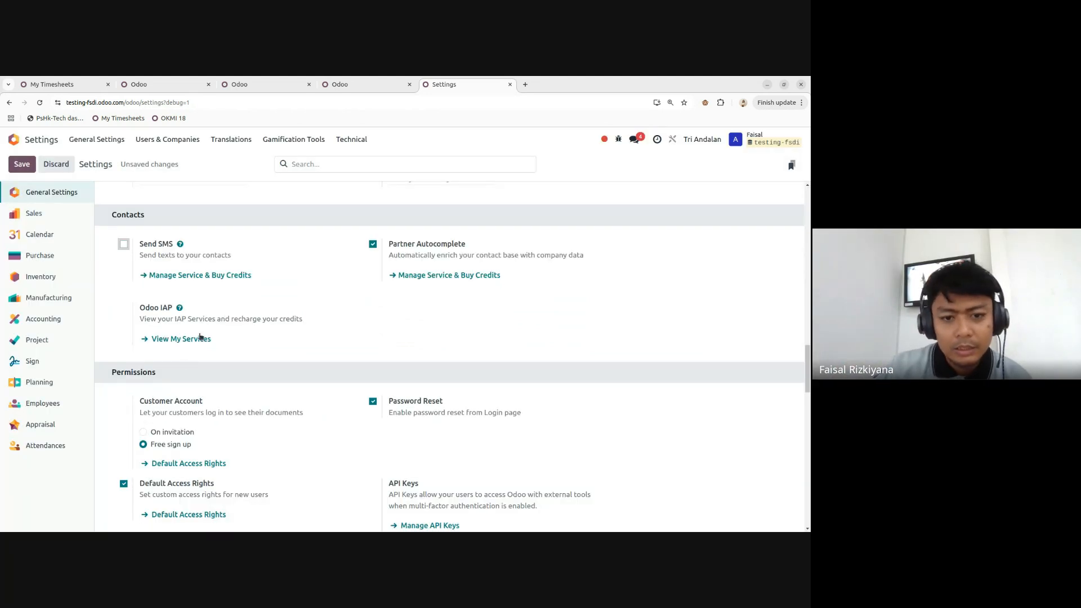
pyautogui.scroll(3, 314, 300)
pyautogui.scroll(5, 314, 300)
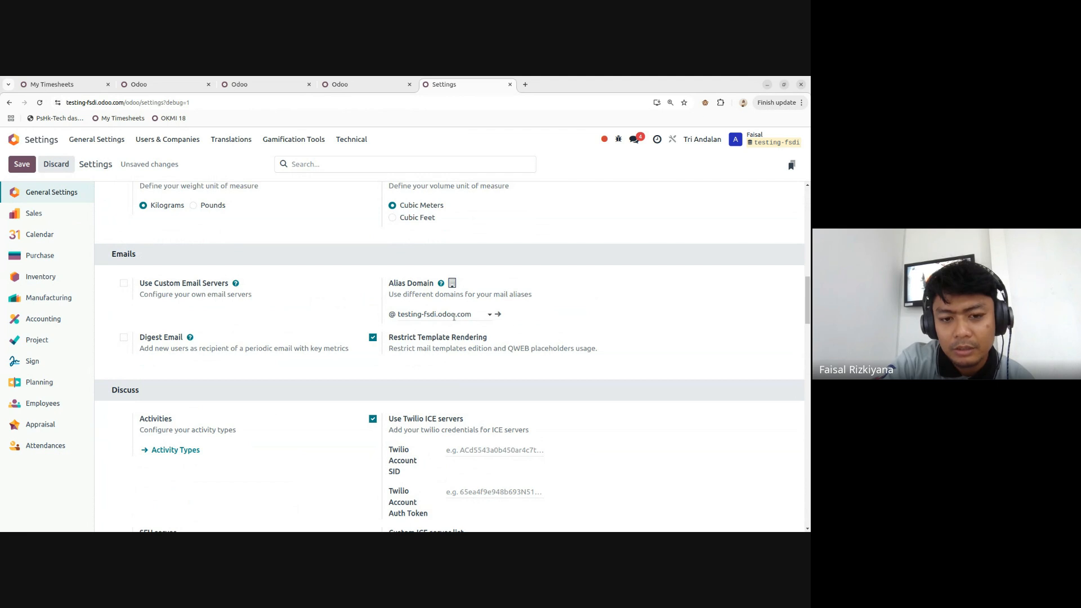
pyautogui.click(454, 315)
pyautogui.click(451, 349)
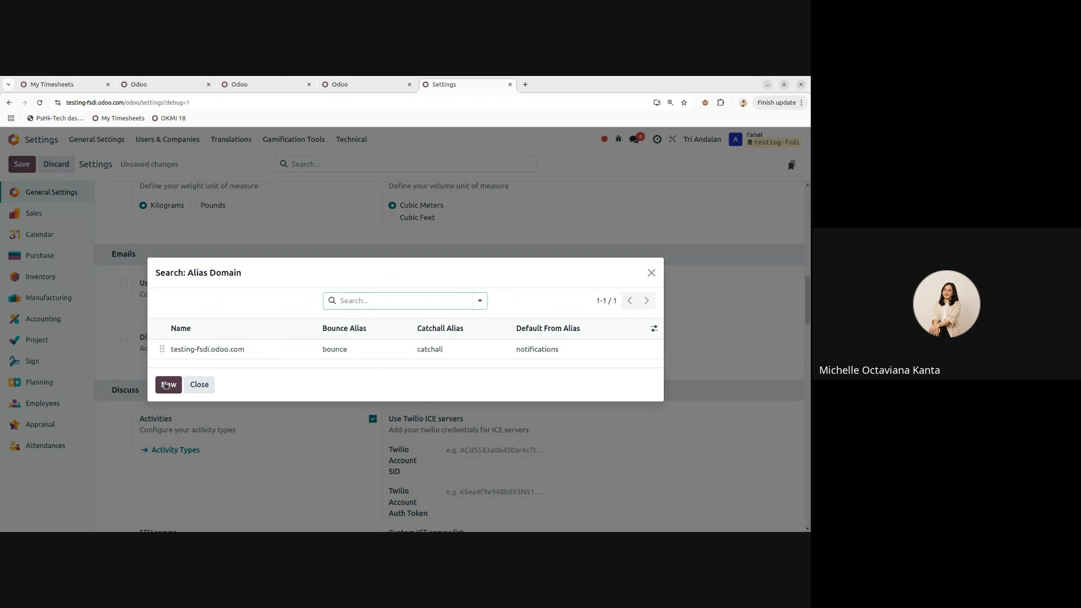
pyautogui.click(167, 384)
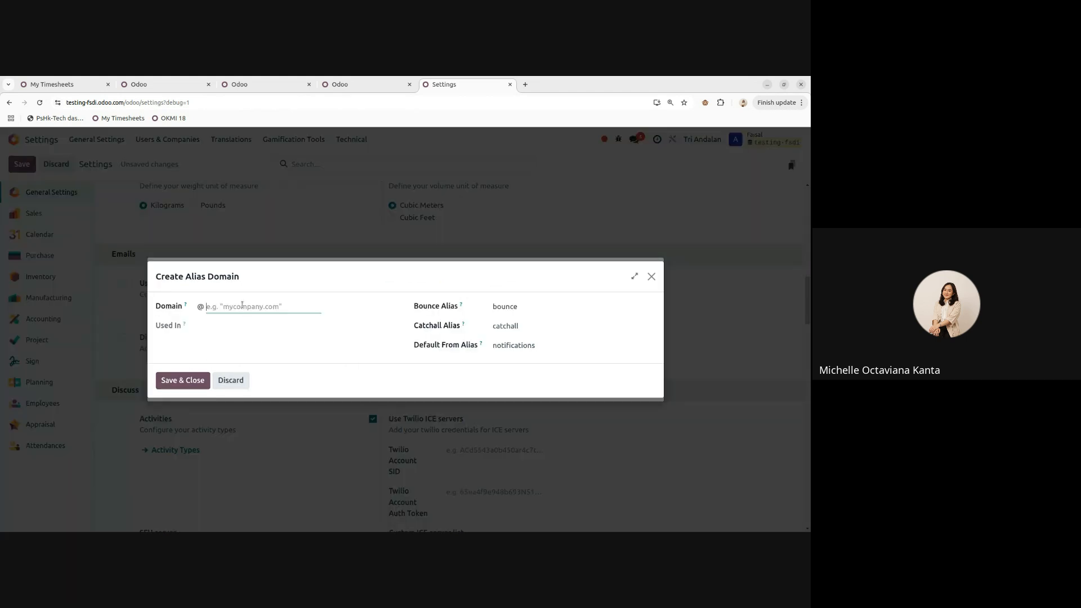
pyautogui.write('fsd.co.id')
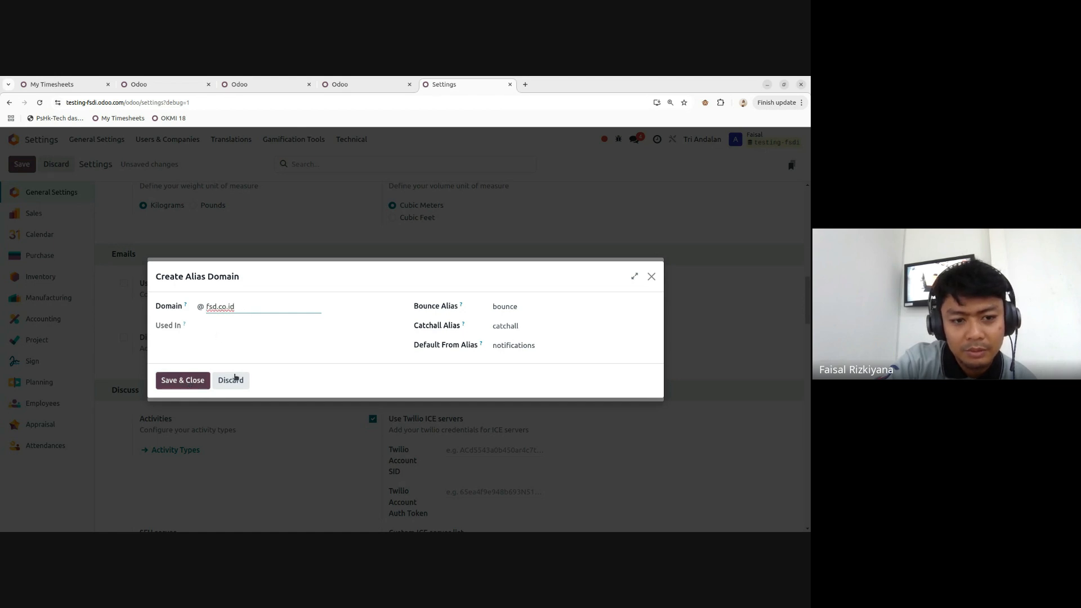
pyautogui.click(508, 345)
pyautogui.moveTo(544, 344); pyautogui.dragTo(488, 344)
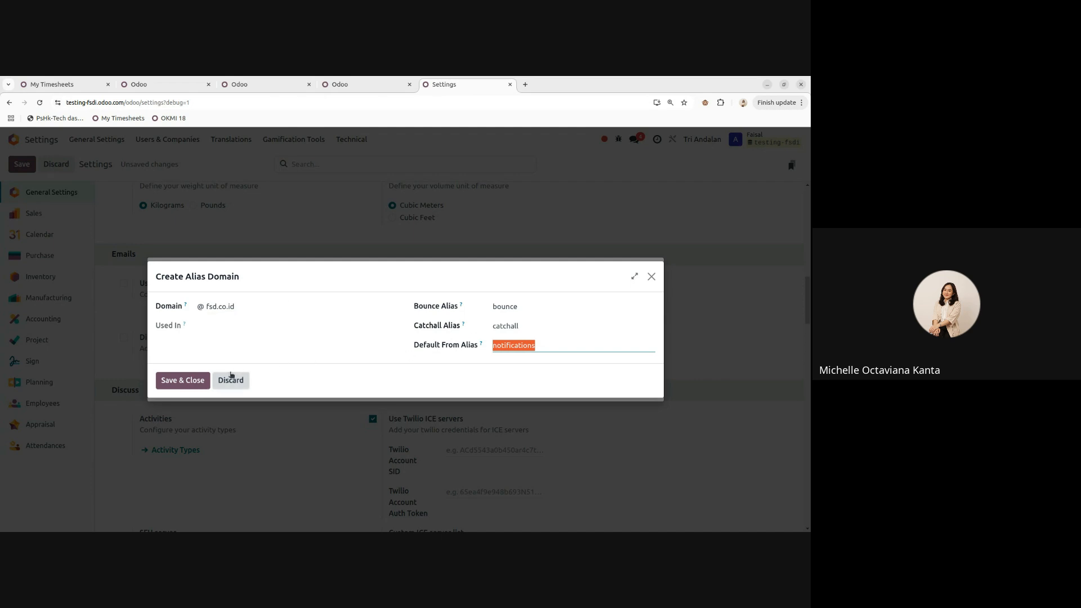
pyautogui.click(179, 383)
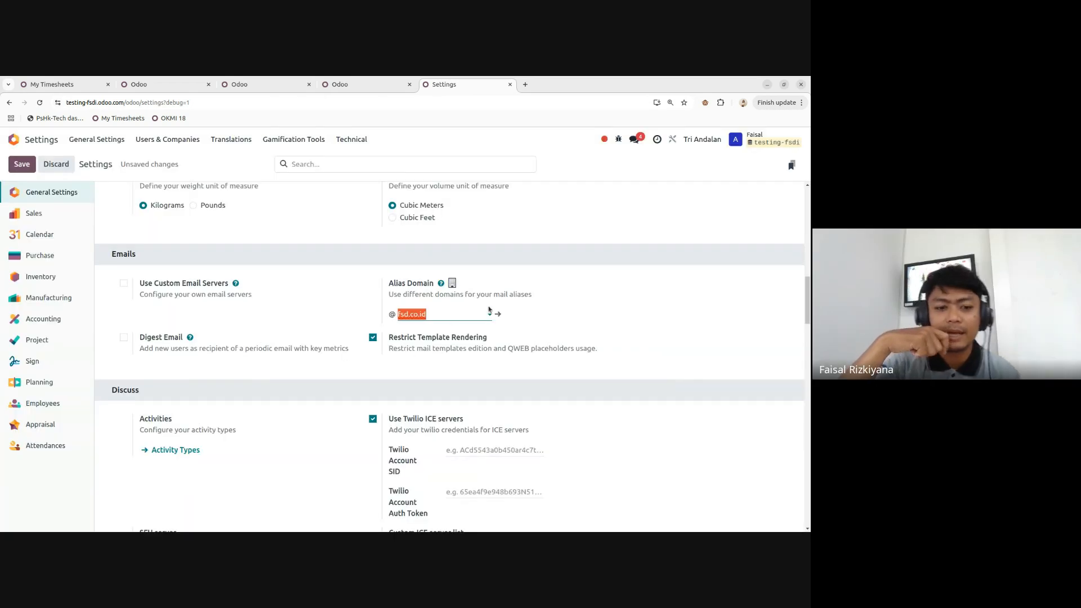
pyautogui.scroll(-8, 395, 338)
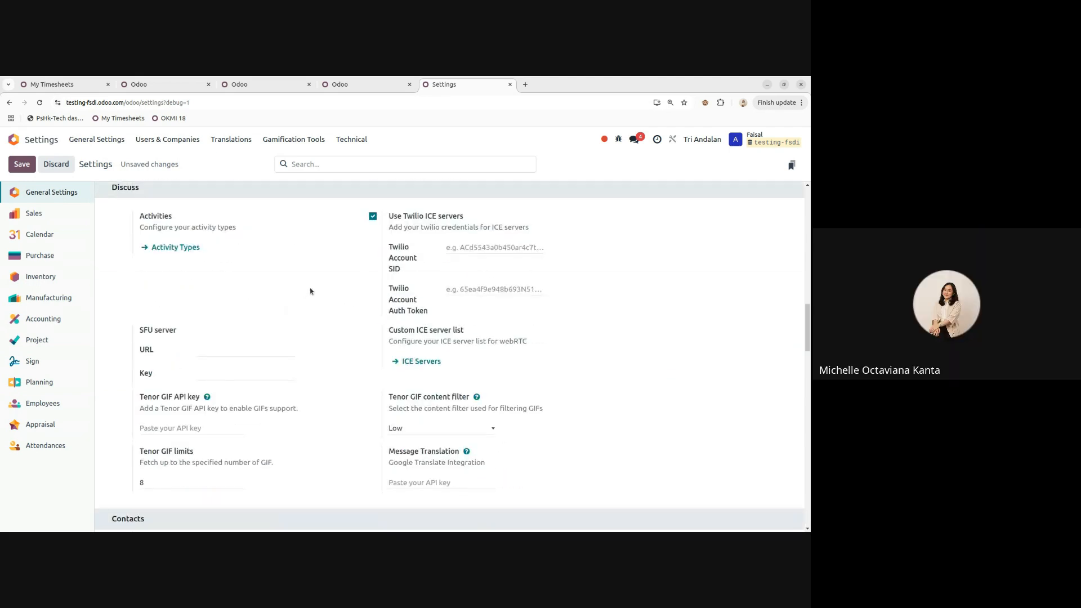
pyautogui.scroll(-4, 311, 291)
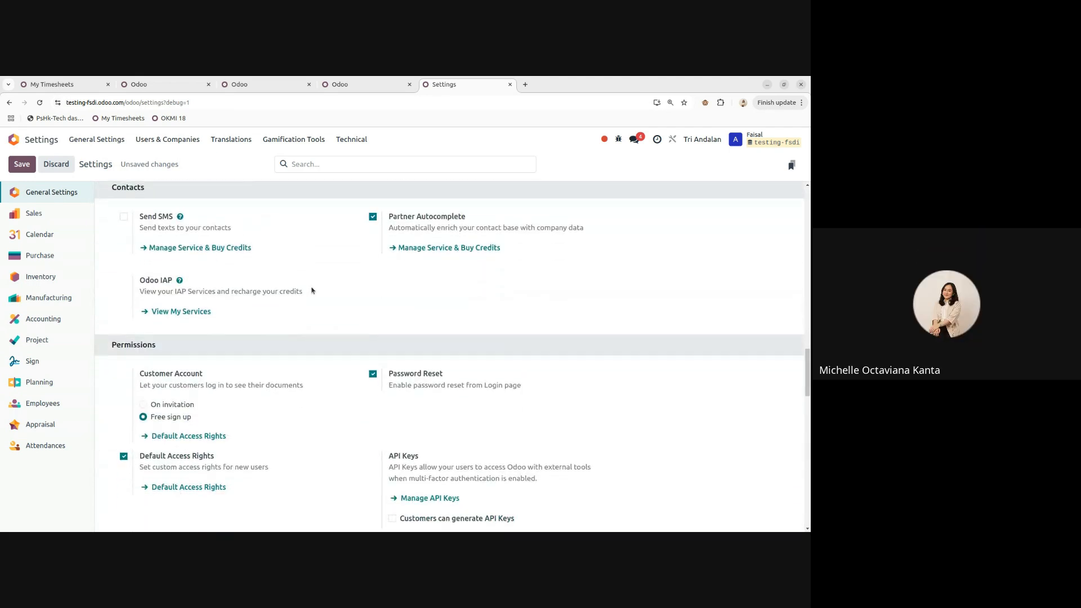
pyautogui.scroll(-1, 165, 275)
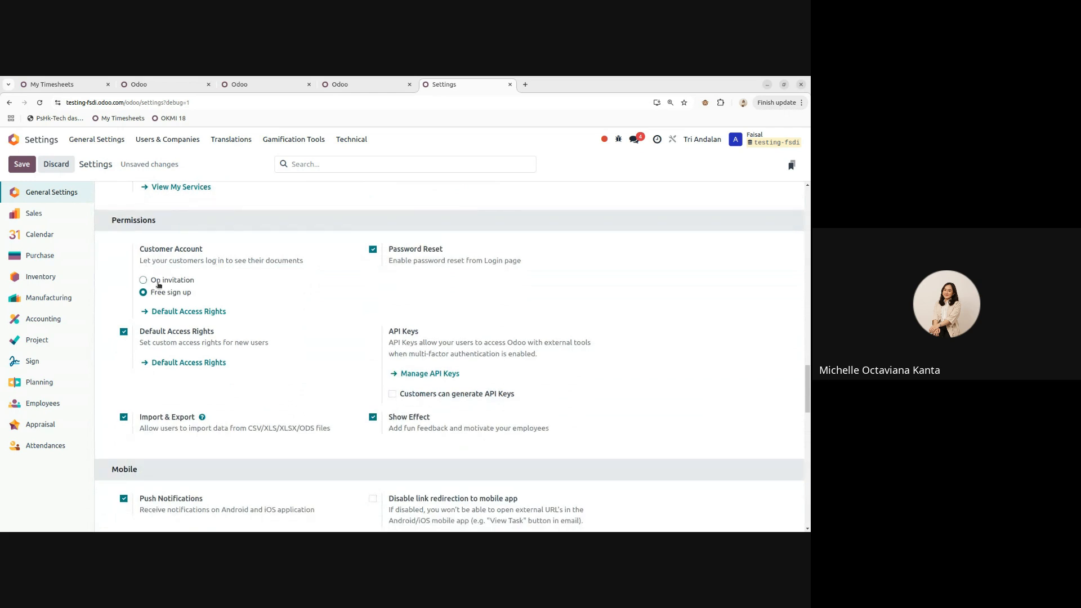
pyautogui.scroll(-5, 266, 274)
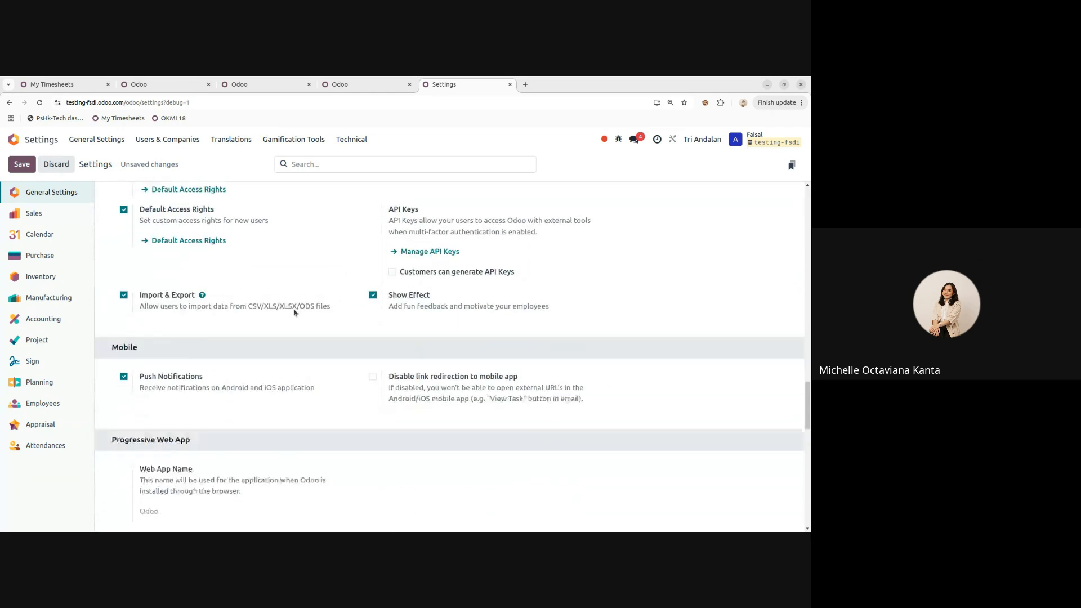
pyautogui.scroll(-7, 285, 301)
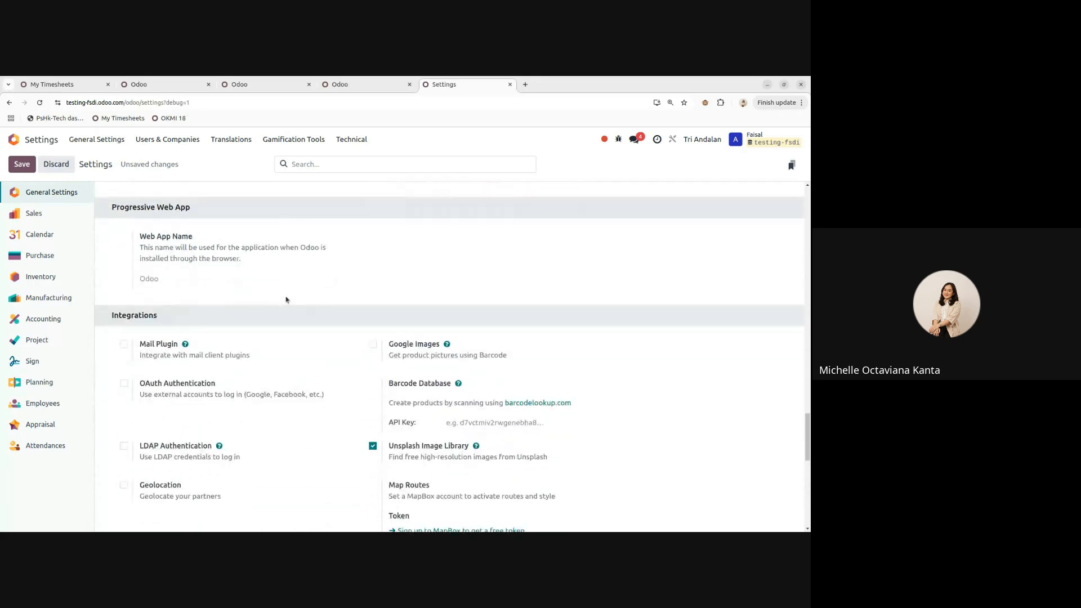
pyautogui.scroll(-3, 288, 298)
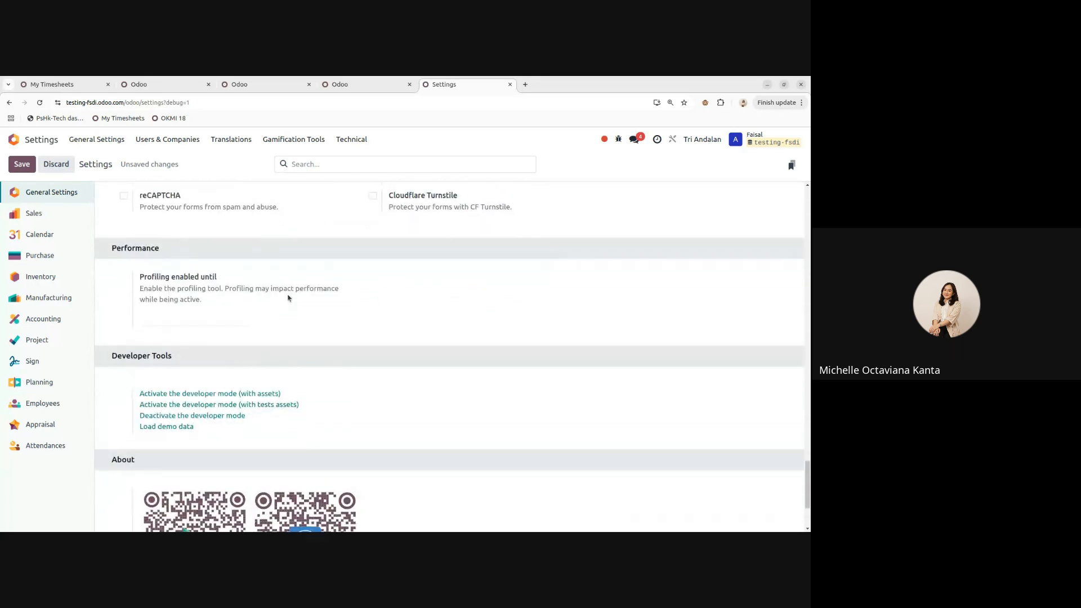
pyautogui.scroll(8, 287, 298)
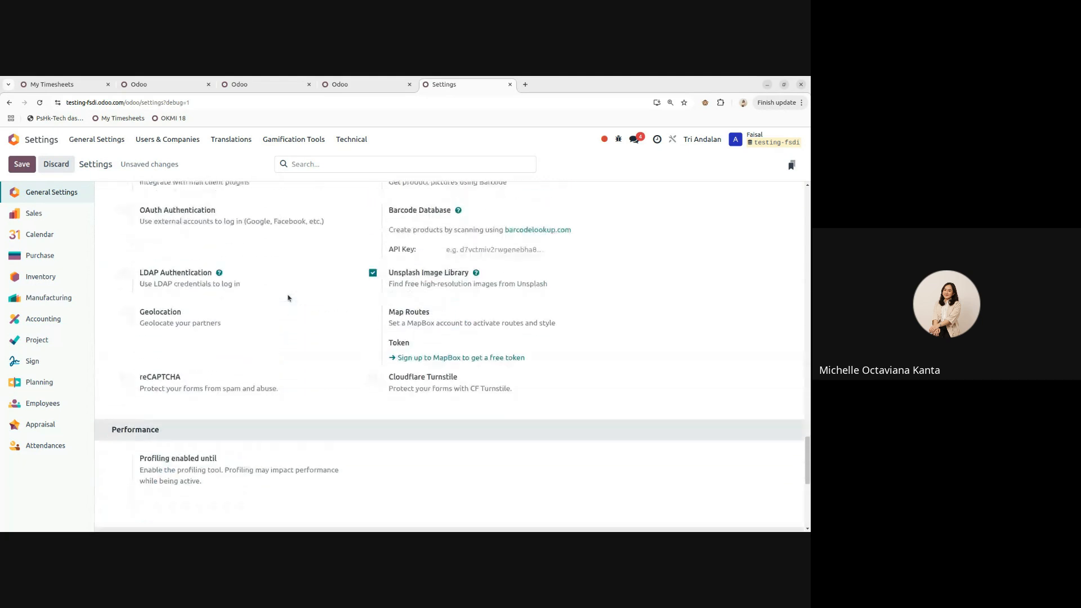
pyautogui.scroll(16, 288, 298)
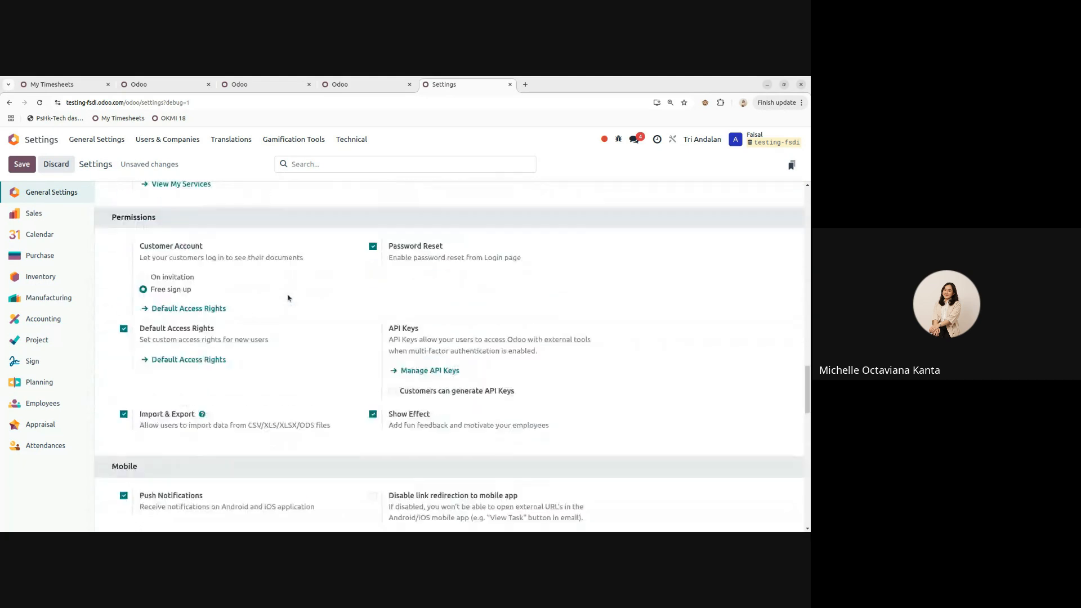
pyautogui.scroll(2, 288, 298)
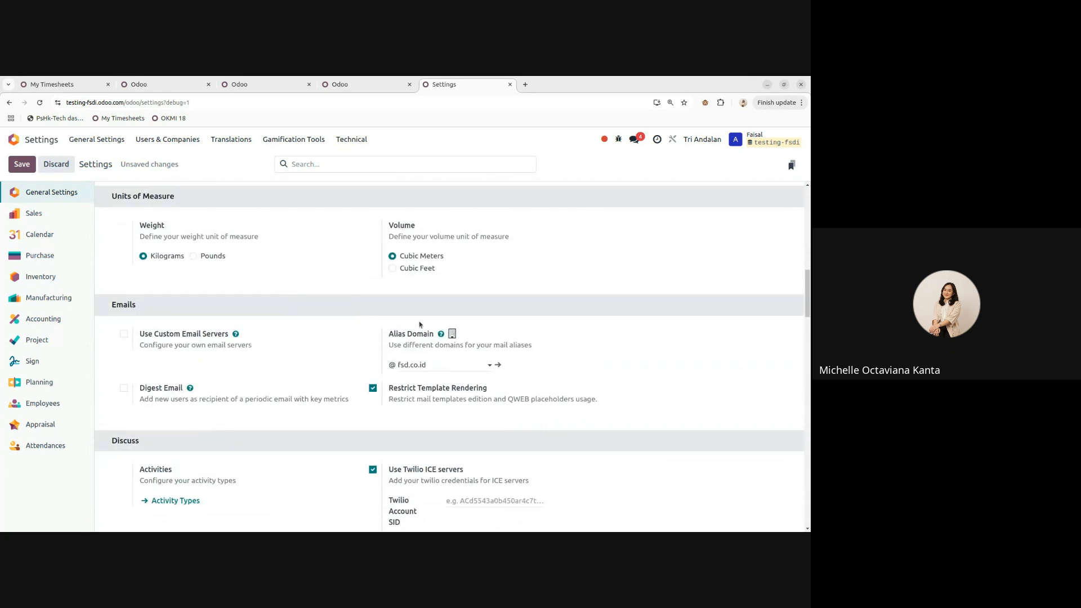
pyautogui.scroll(3, 433, 399)
pyautogui.scroll(-1, 408, 340)
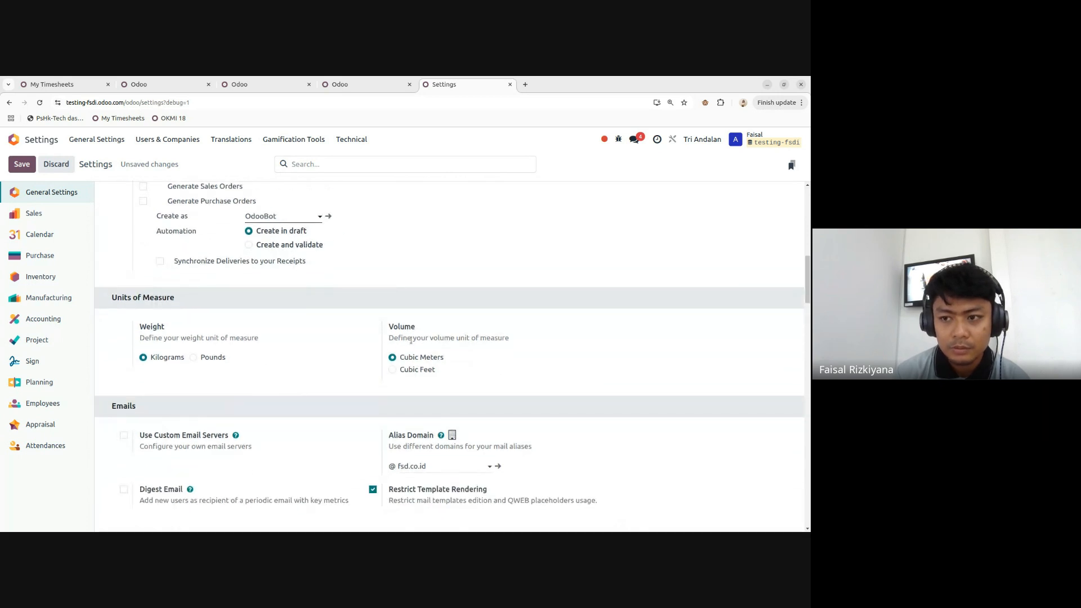
pyautogui.scroll(-1, 410, 341)
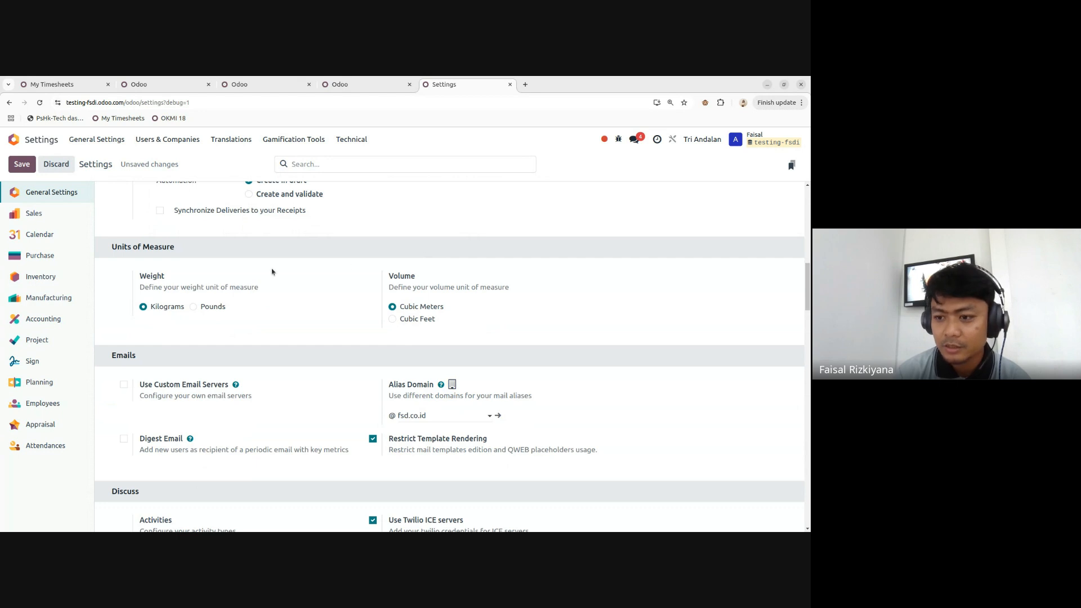
pyautogui.scroll(2, 274, 269)
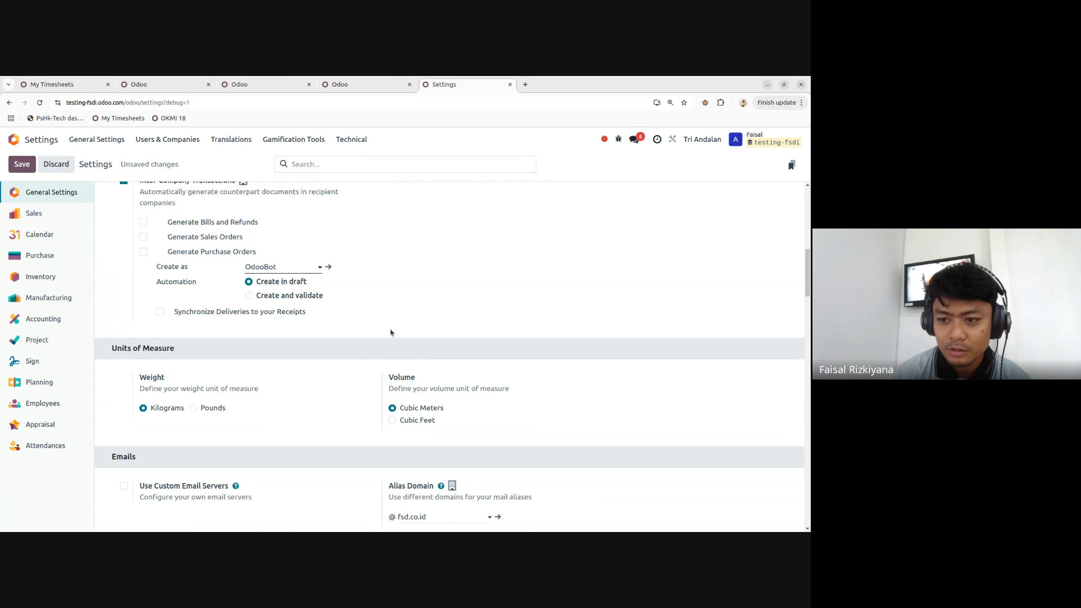
pyautogui.scroll(1, 391, 333)
pyautogui.scroll(5, 396, 357)
pyautogui.scroll(2, 396, 354)
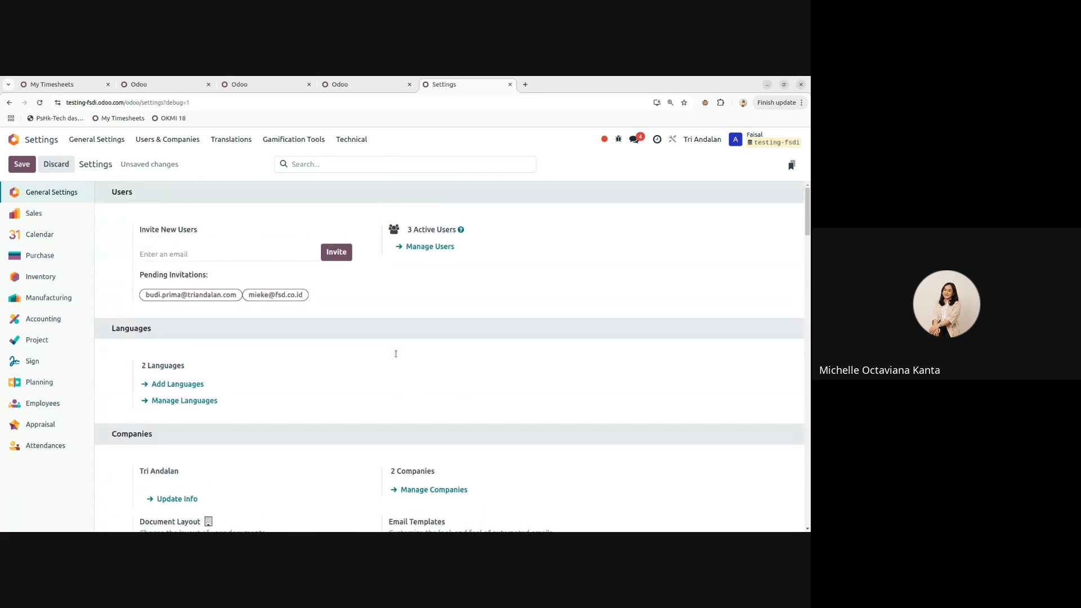
# - Save the changed general settings and go back to the Home app menu
pyautogui.click(22, 164)
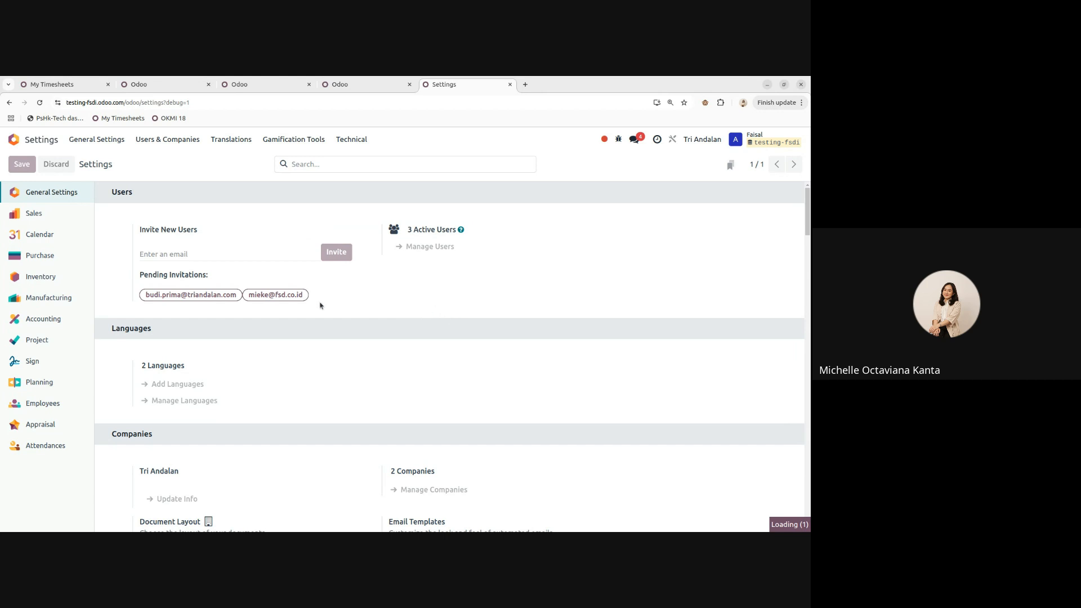
pyautogui.scroll(-3, 346, 305)
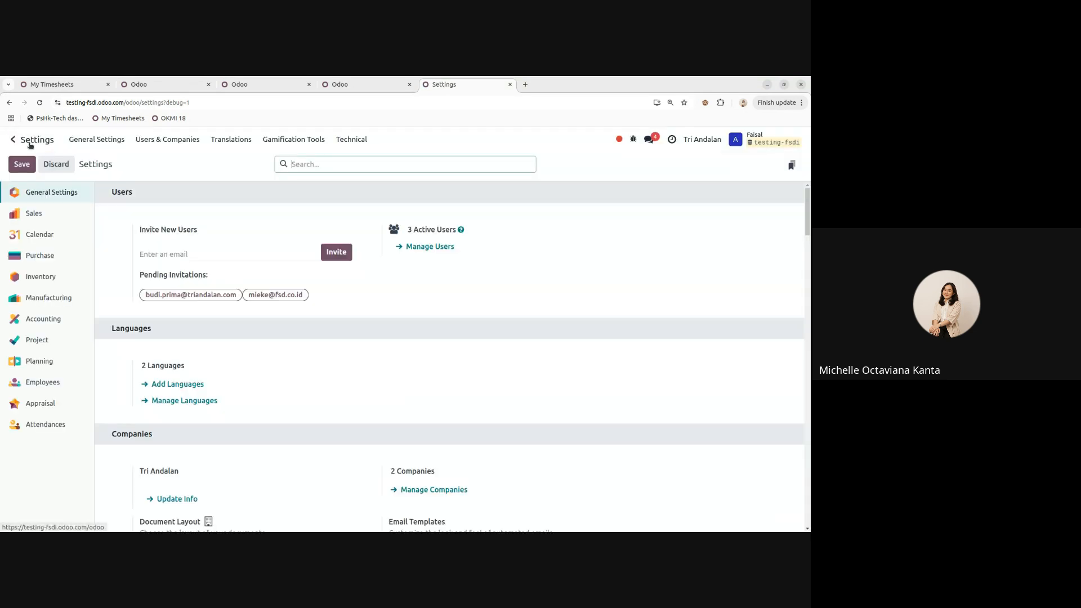
pyautogui.click(28, 138)
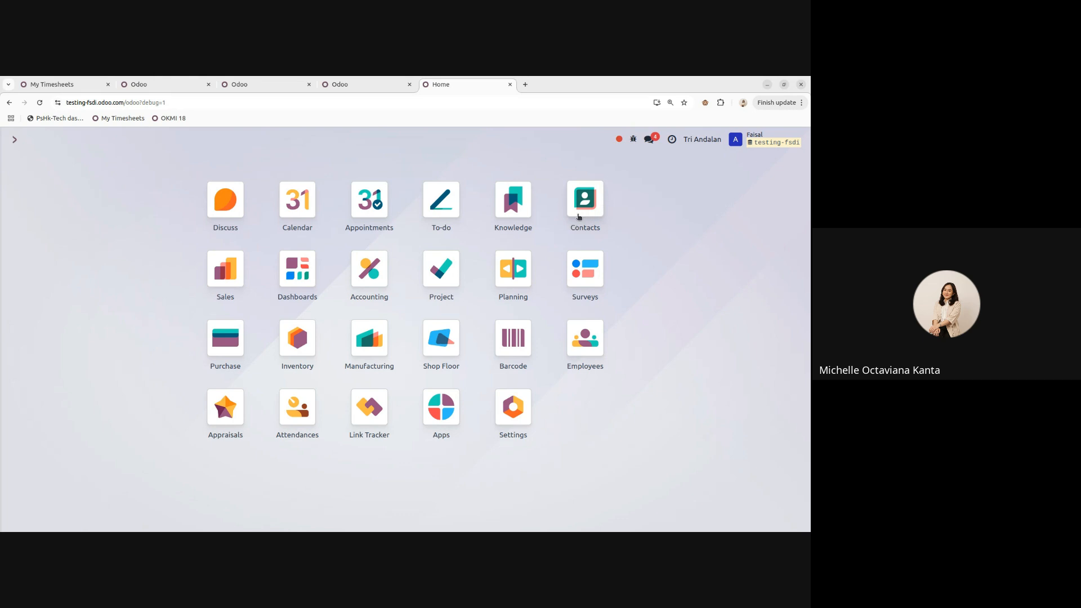
pyautogui.click(565, 203)
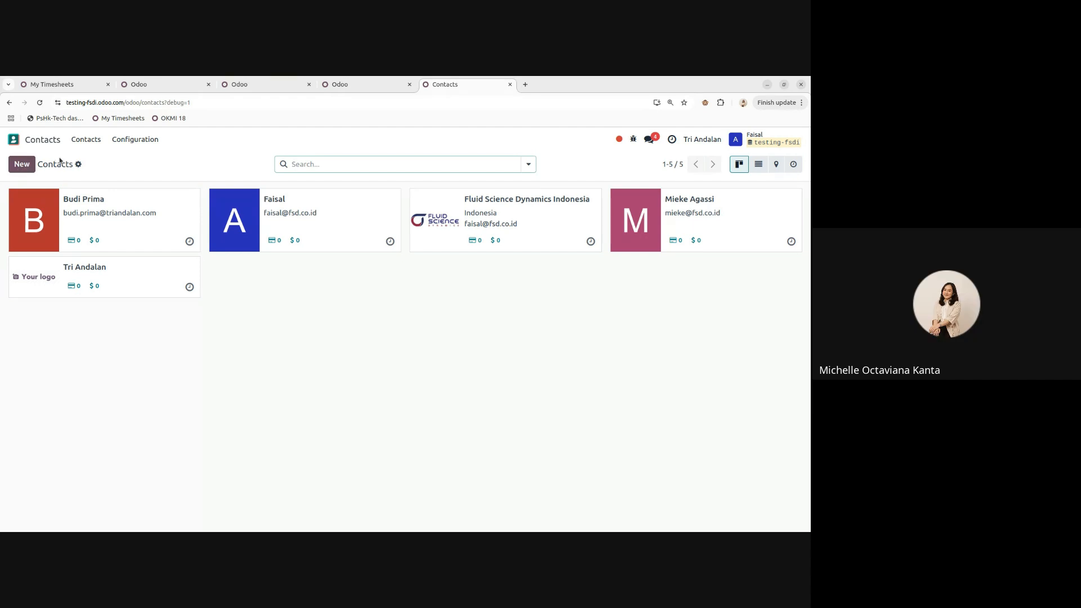
pyautogui.click(79, 166)
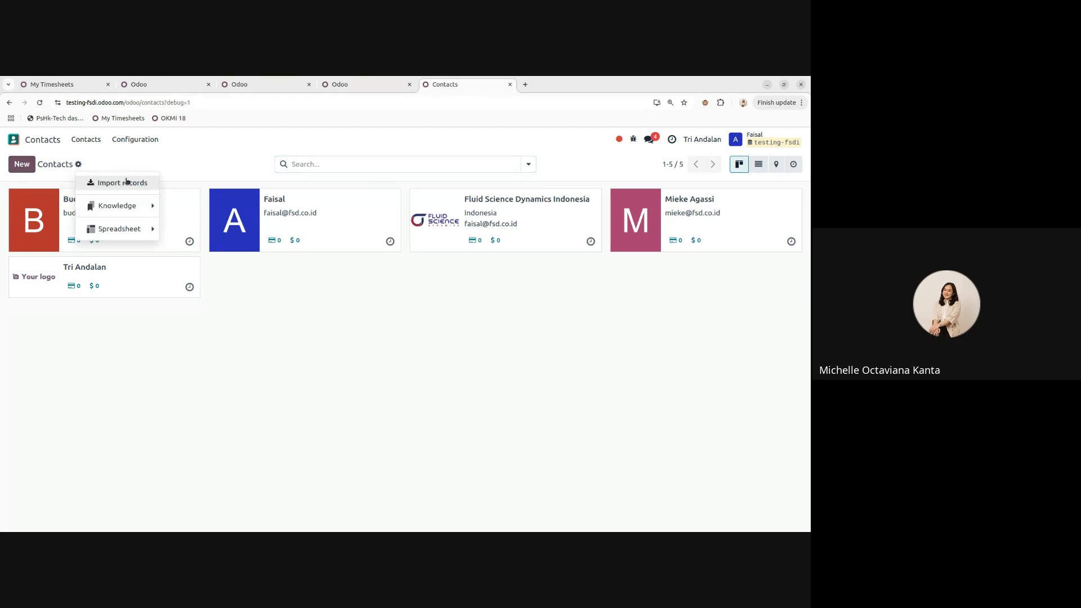
pyautogui.click(156, 162)
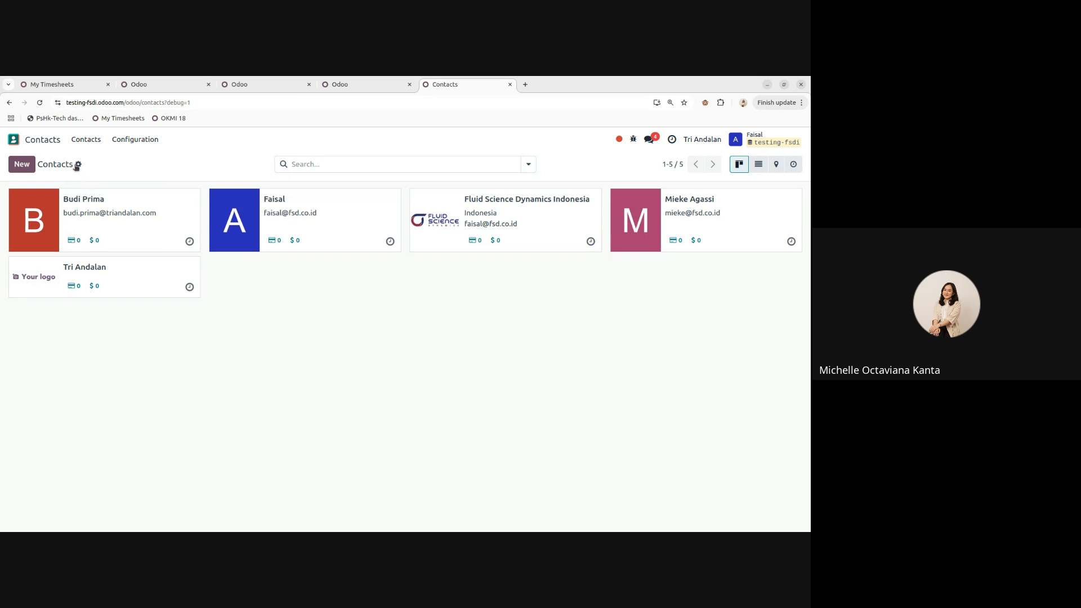
pyautogui.click(42, 142)
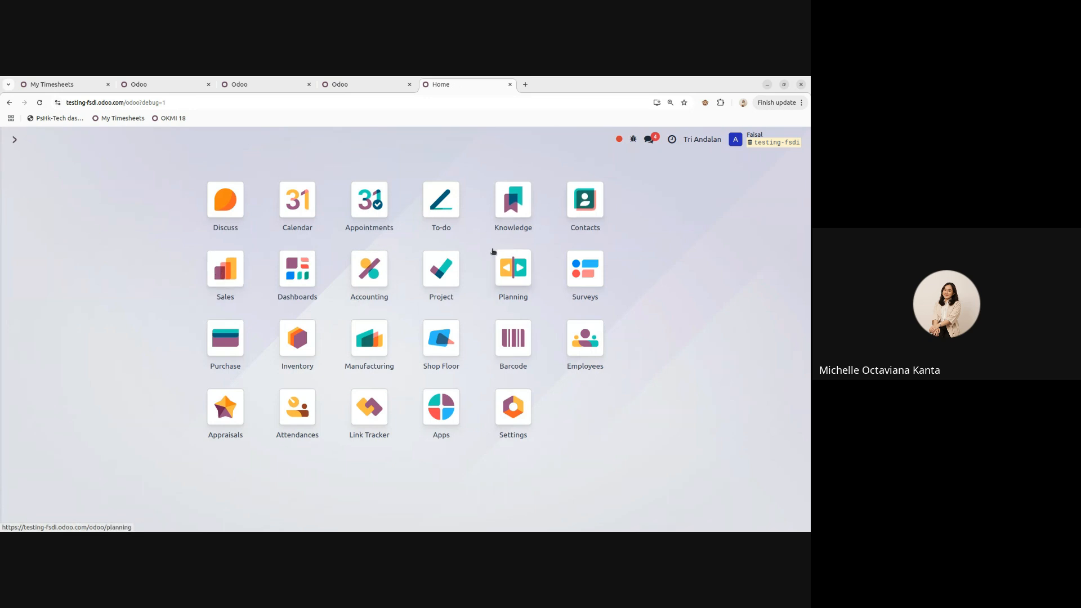
# - Start a new Sales quotation and create the customer 'Customer Baru' with full details
pyautogui.click(237, 277)
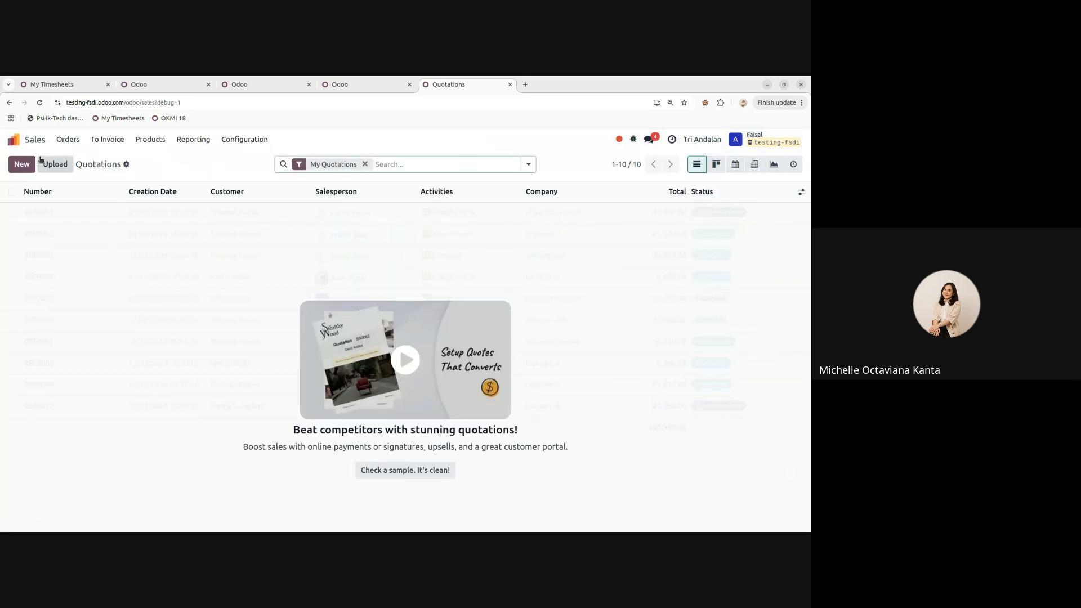
pyautogui.click(23, 164)
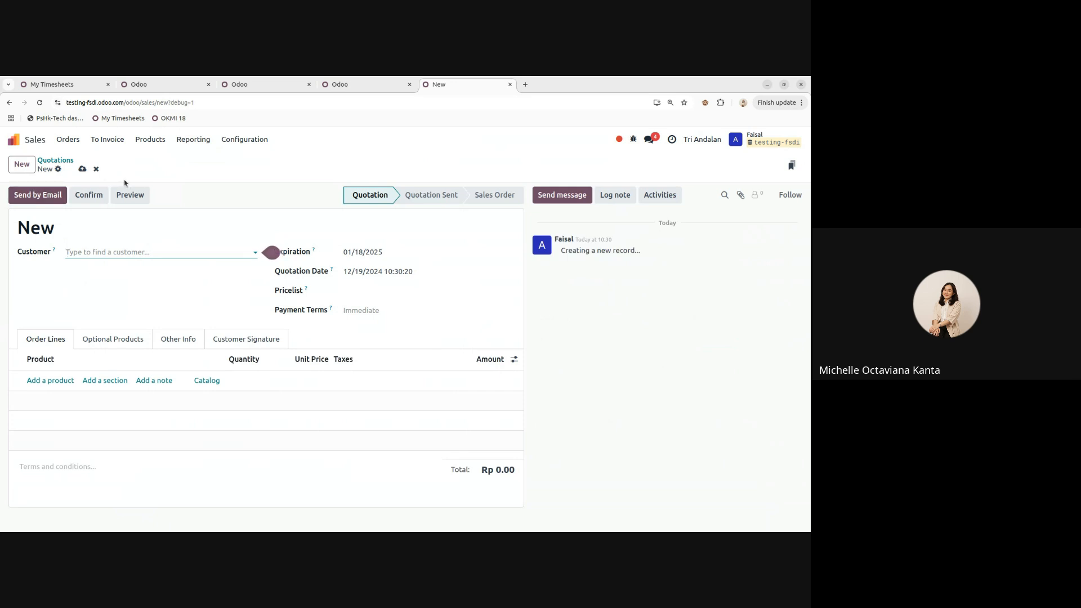
pyautogui.click(114, 252)
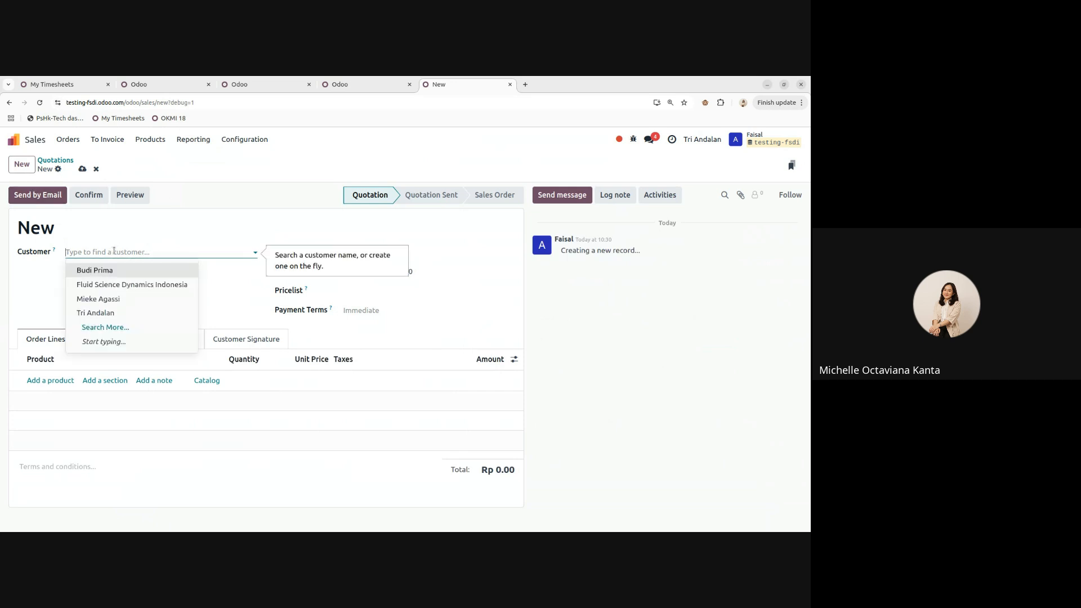
pyautogui.write('Customer ZB')
pyautogui.press('BackSpace')
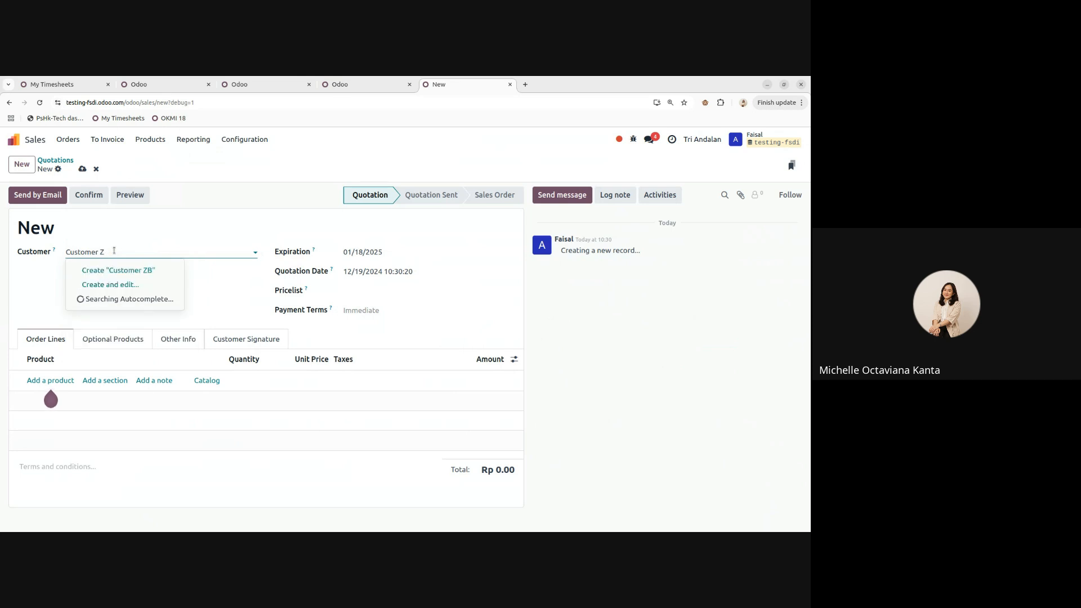
pyautogui.press('BackSpace')
pyautogui.write('Baru')
pyautogui.click(126, 285)
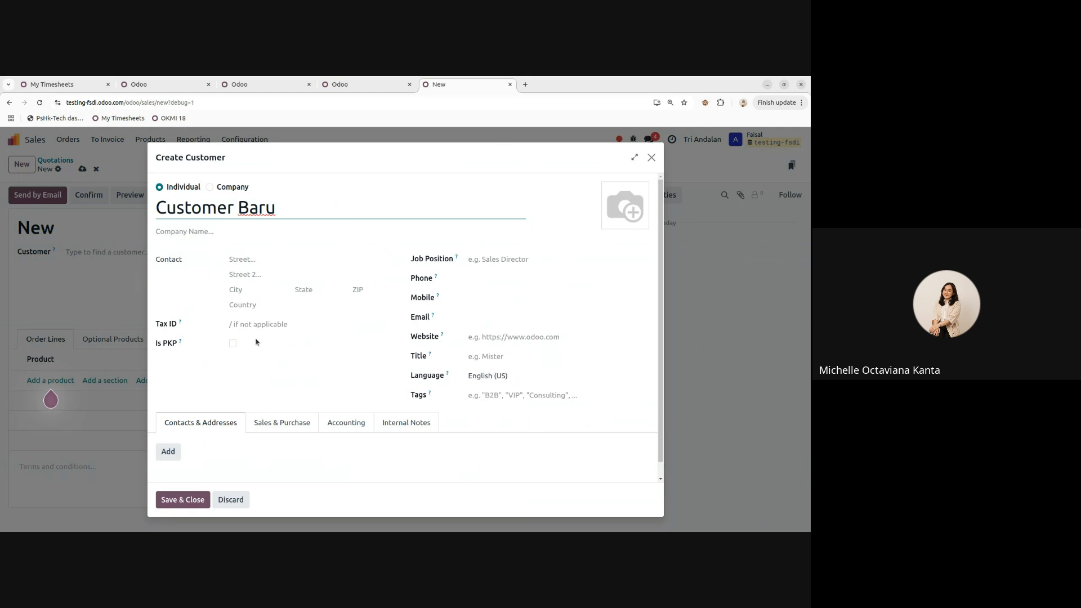
# - Close the customer form, discard the quotation, and return to the main app menu
pyautogui.click(650, 159)
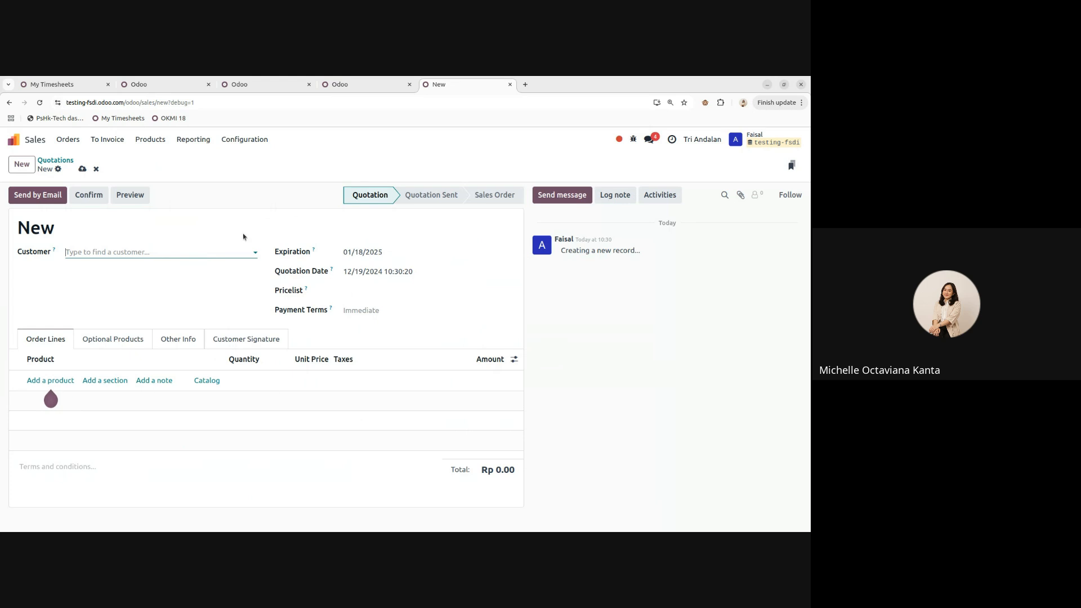
pyautogui.click(96, 169)
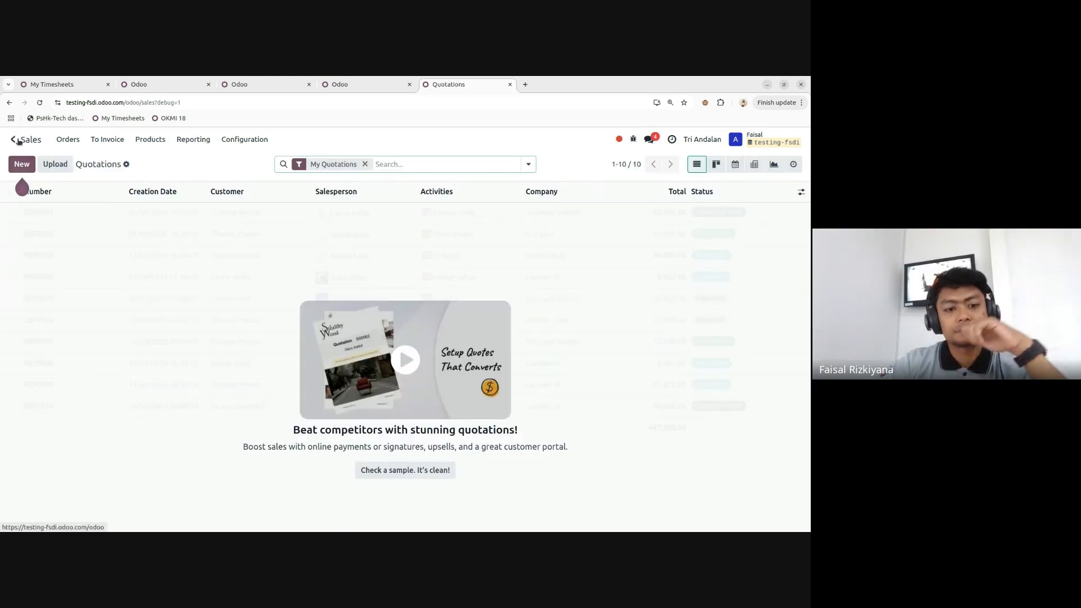
pyautogui.click(19, 141)
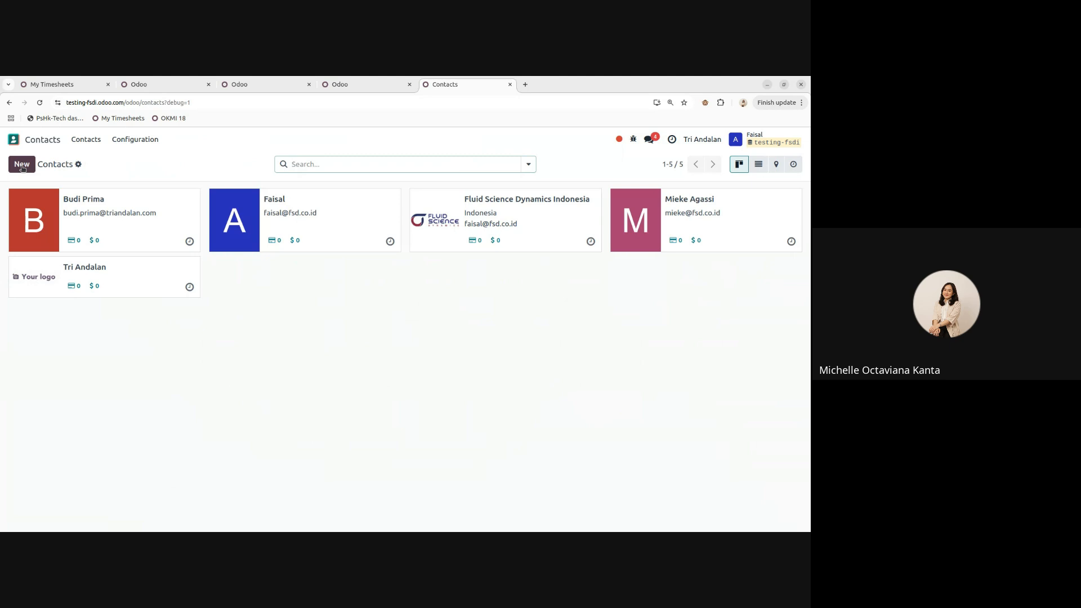
# - Create a new Company-type contact and enter the name 'PT X'
pyautogui.click(21, 166)
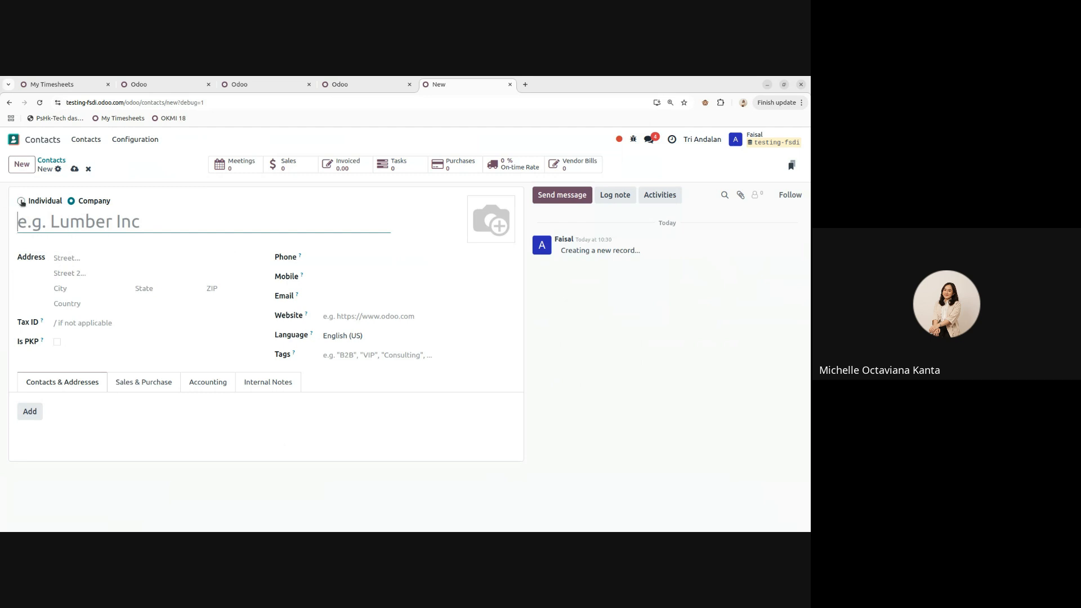
pyautogui.click(21, 201)
pyautogui.click(71, 202)
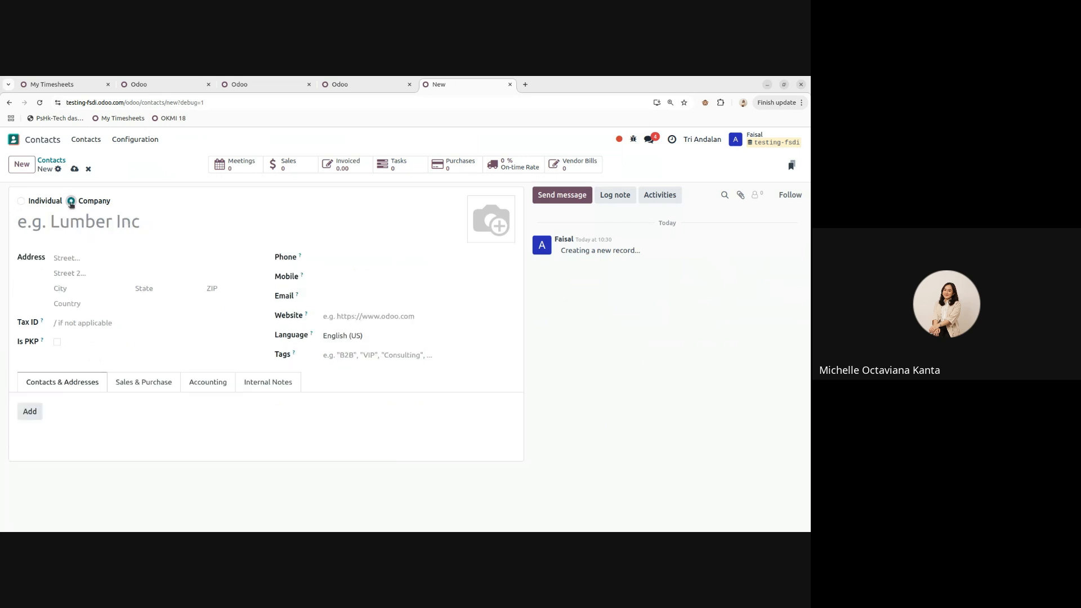
pyautogui.click(70, 226)
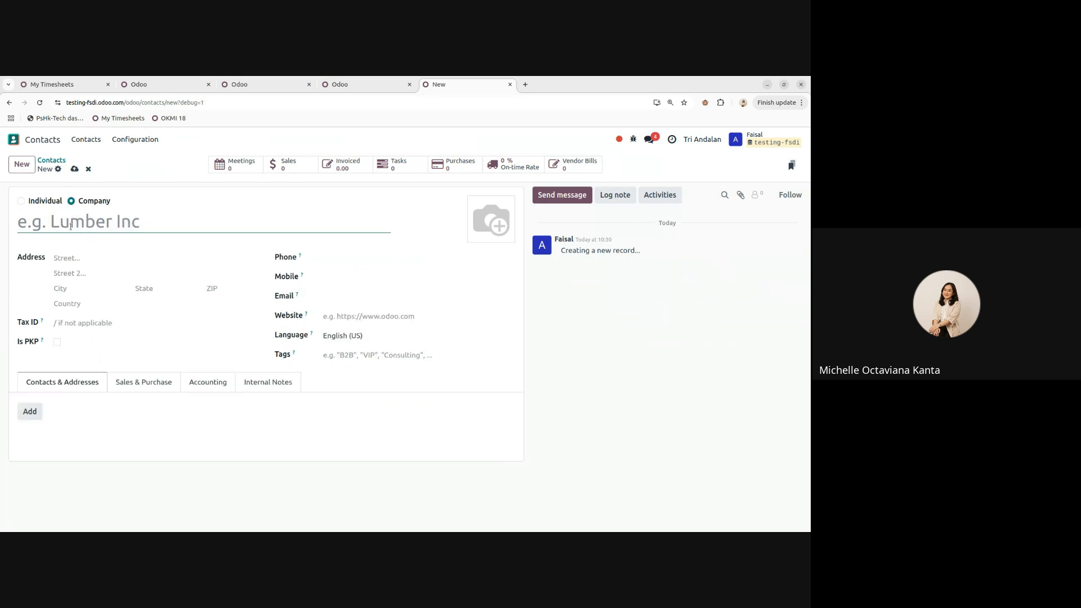
pyautogui.write('PT X')
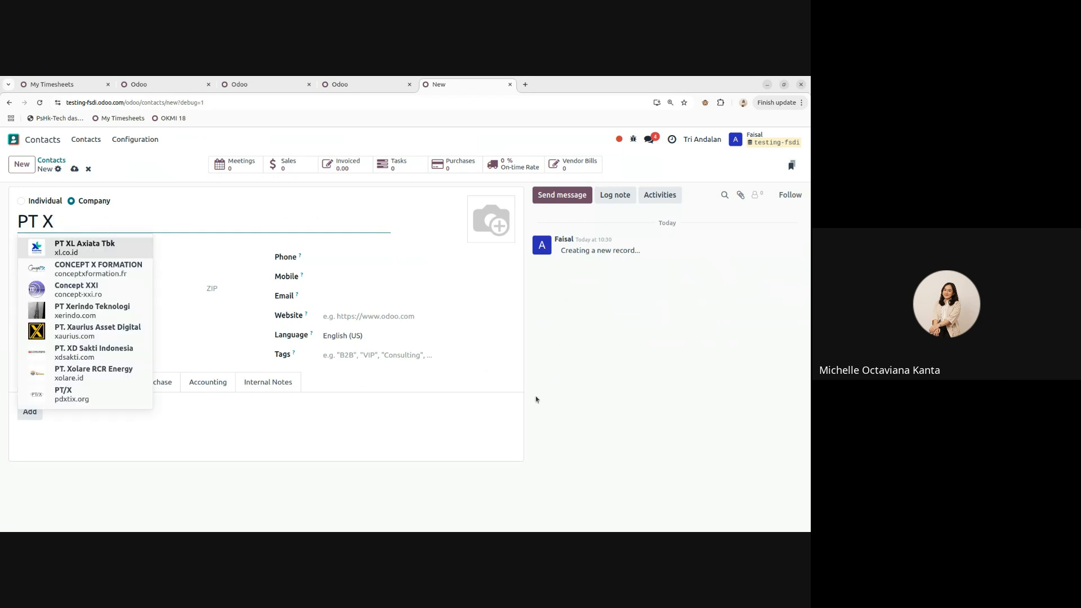
pyautogui.click(132, 292)
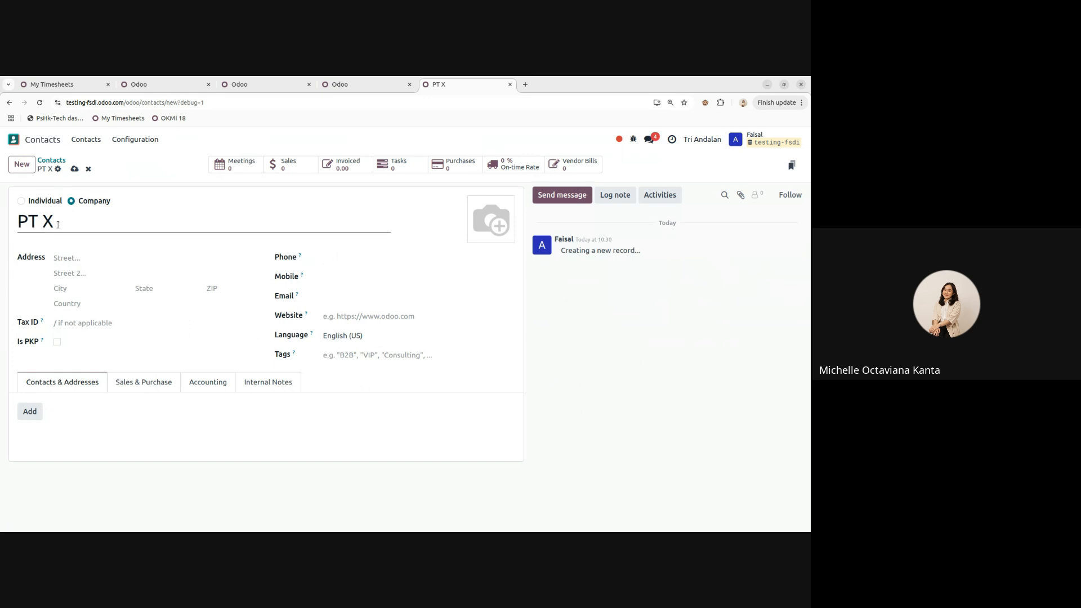
pyautogui.click(329, 256)
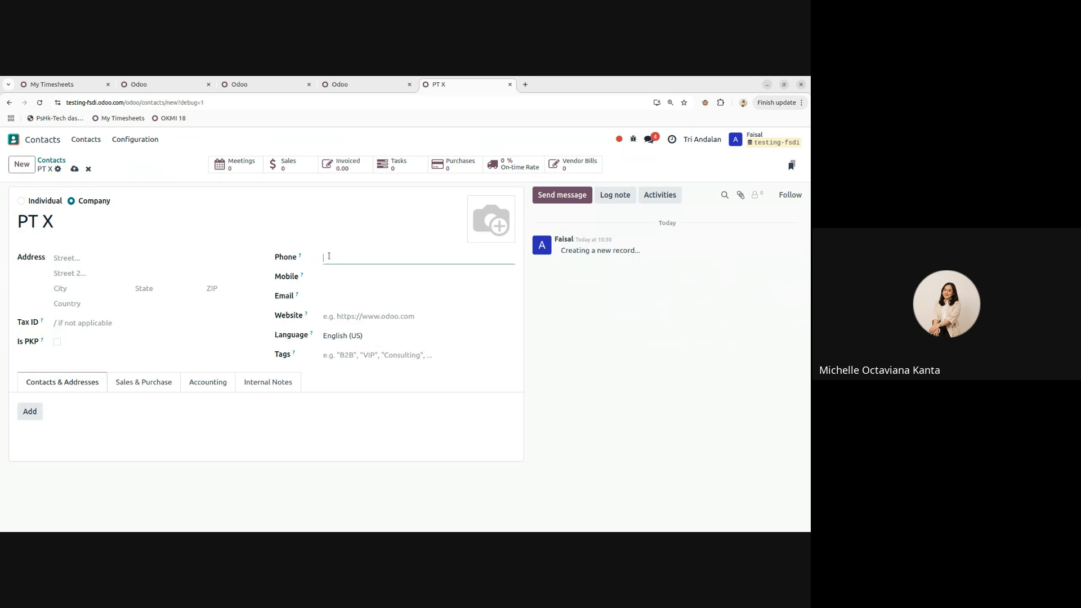
pyautogui.tripleClick(33, 221)
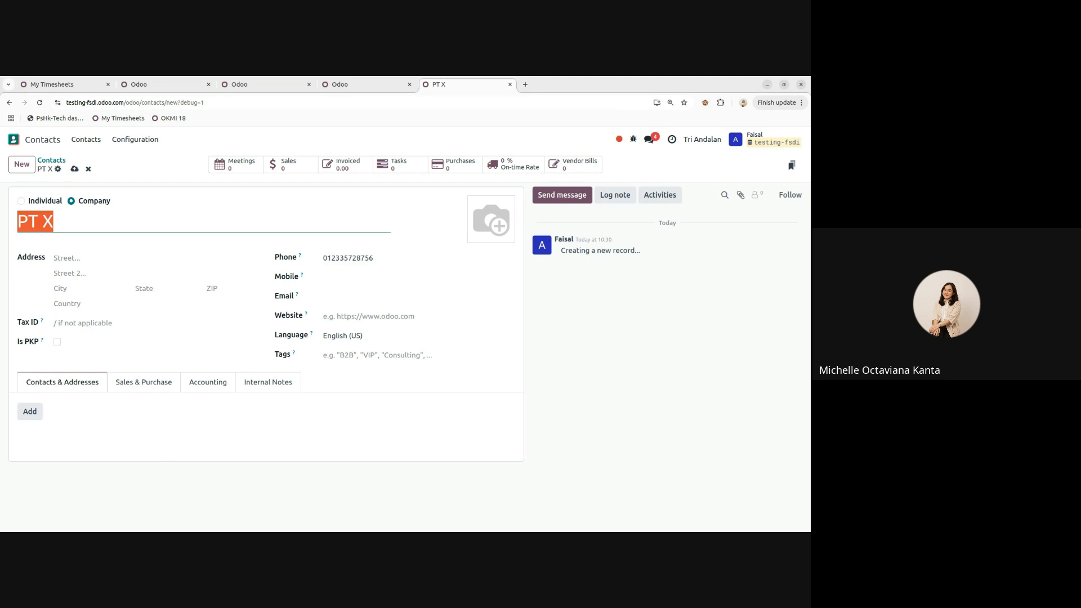
pyautogui.press('BackSpace')
pyautogui.click(74, 169)
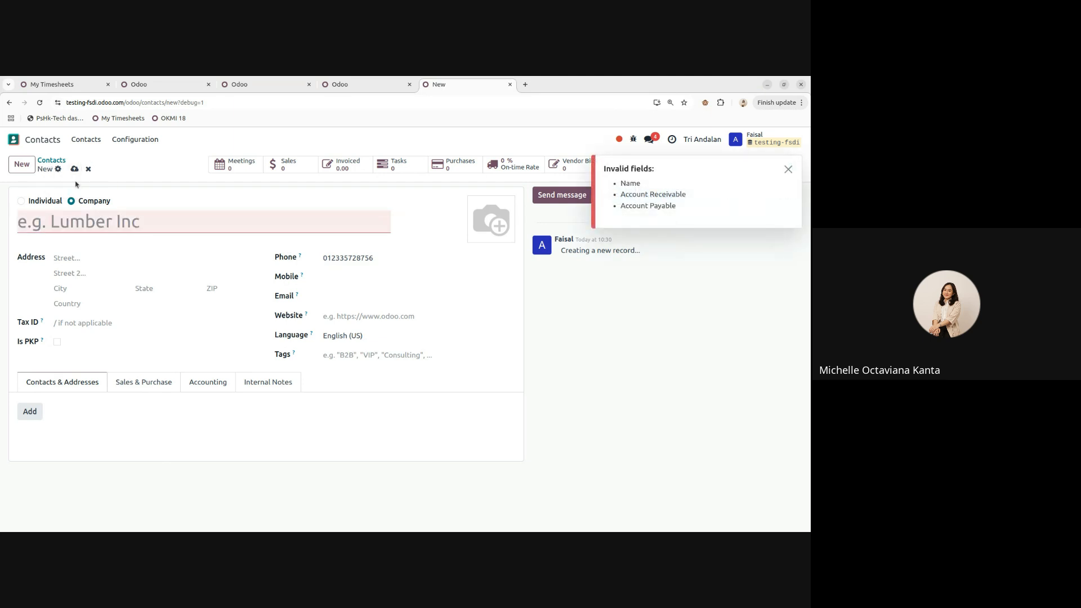
# - Retype 'PT X' as the company name and leave the unsaved contact form
pyautogui.click(108, 222)
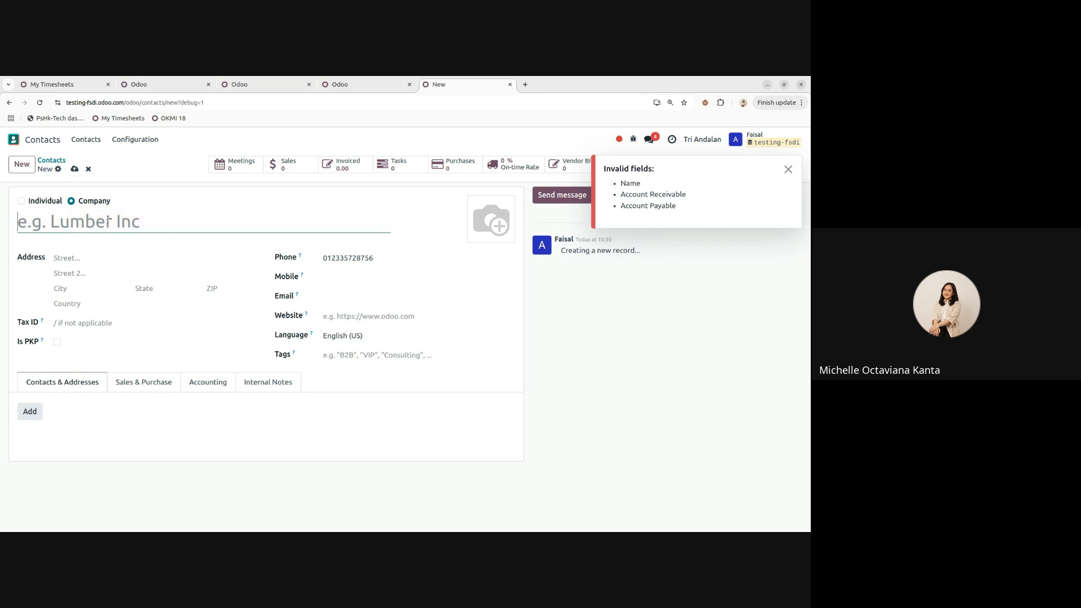
pyautogui.write('PT X')
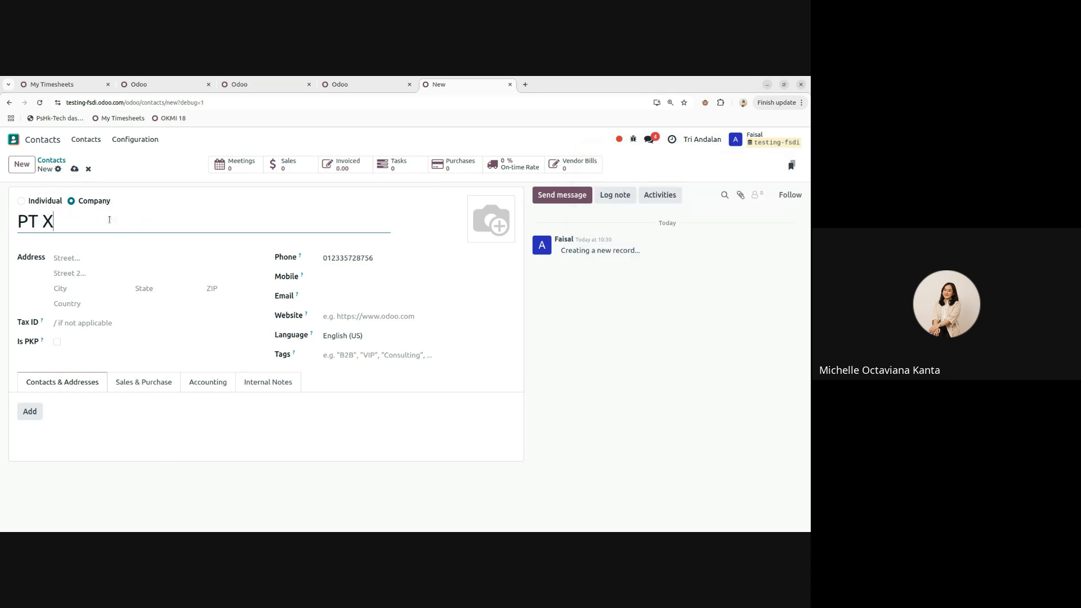
pyautogui.press('Escape')
pyautogui.click(27, 141)
# - In Accounting > Configuration > Settings, choose Indonesia as the Fiscal Localization Package
pyautogui.click(39, 142)
pyautogui.click(39, 142)
pyautogui.click(367, 266)
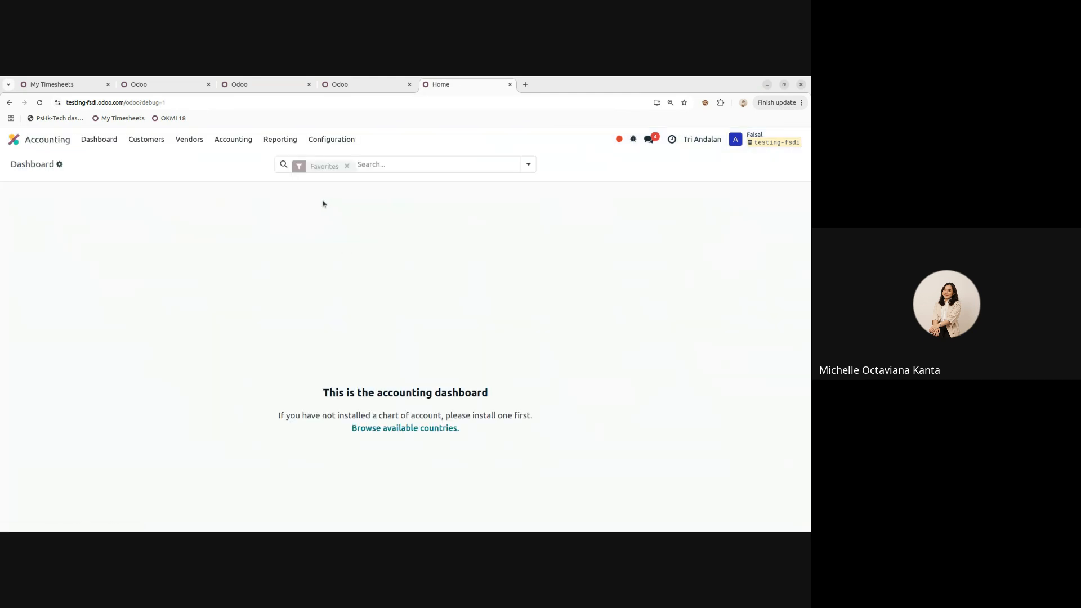
pyautogui.click(325, 145)
pyautogui.click(339, 163)
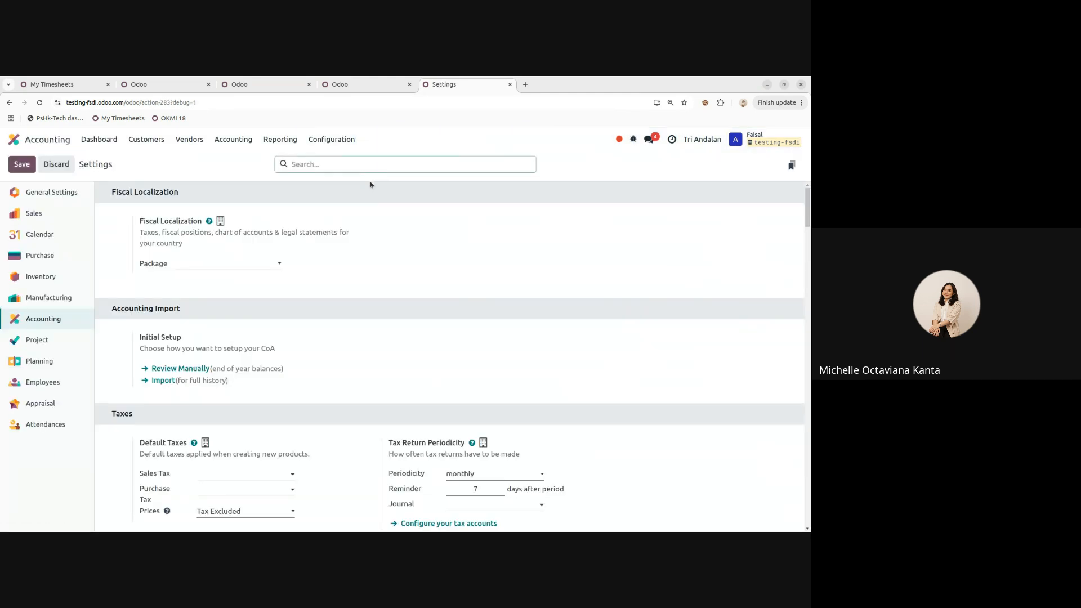
pyautogui.click(219, 264)
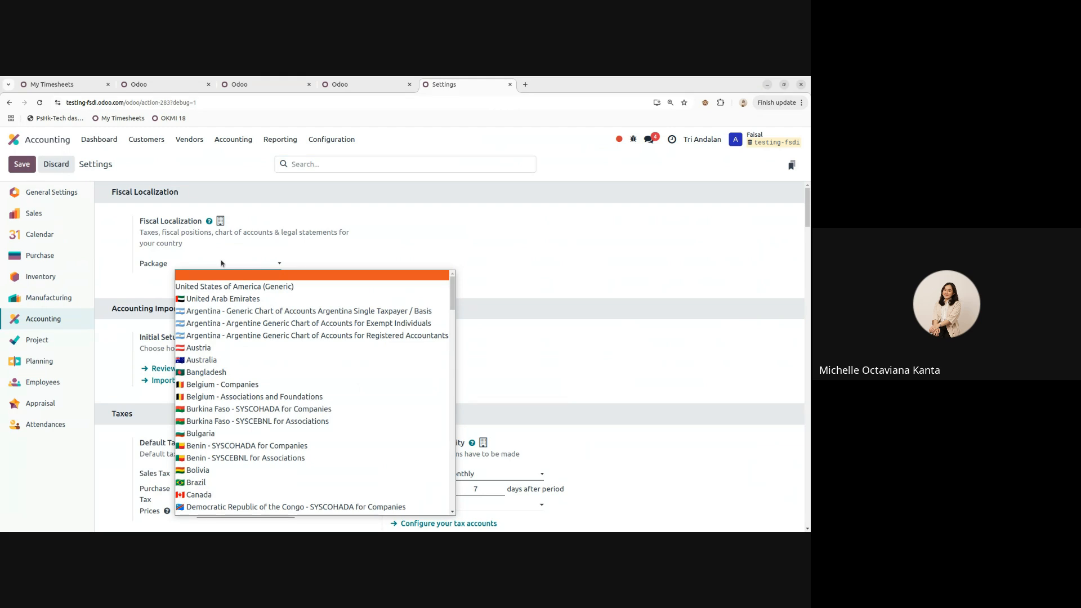
pyautogui.scroll(-10, 237, 338)
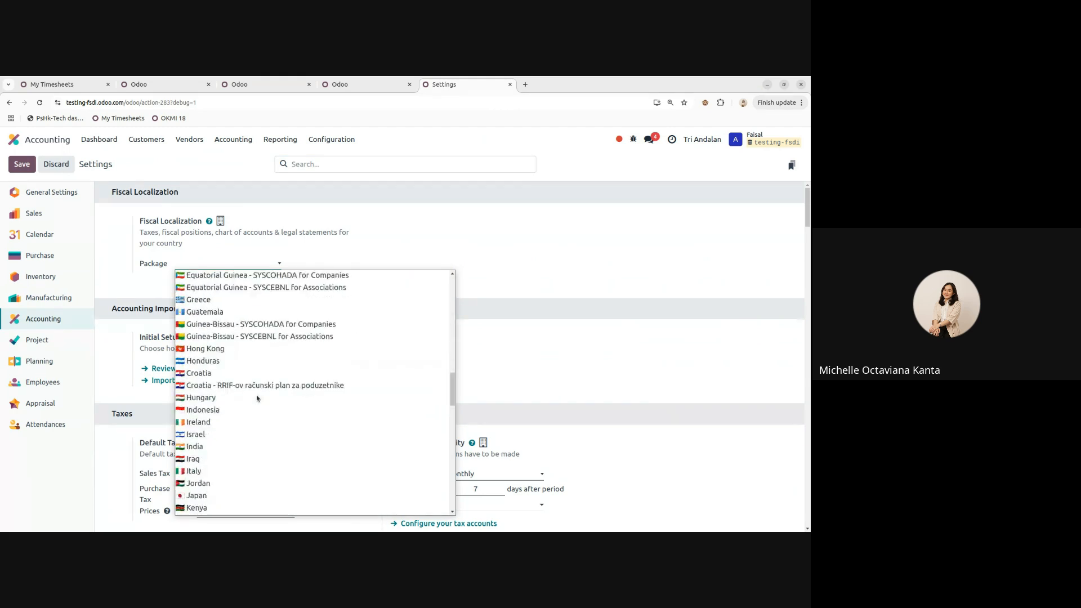
pyautogui.click(240, 409)
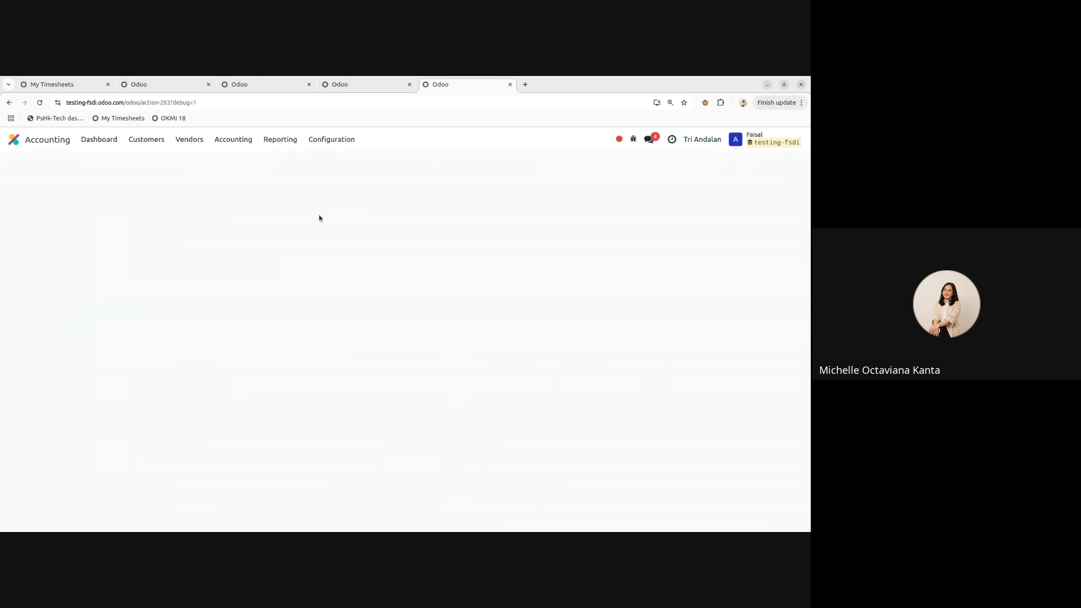
# - Start a new contact in Contacts with company name 'PT X'
pyautogui.click(13, 139)
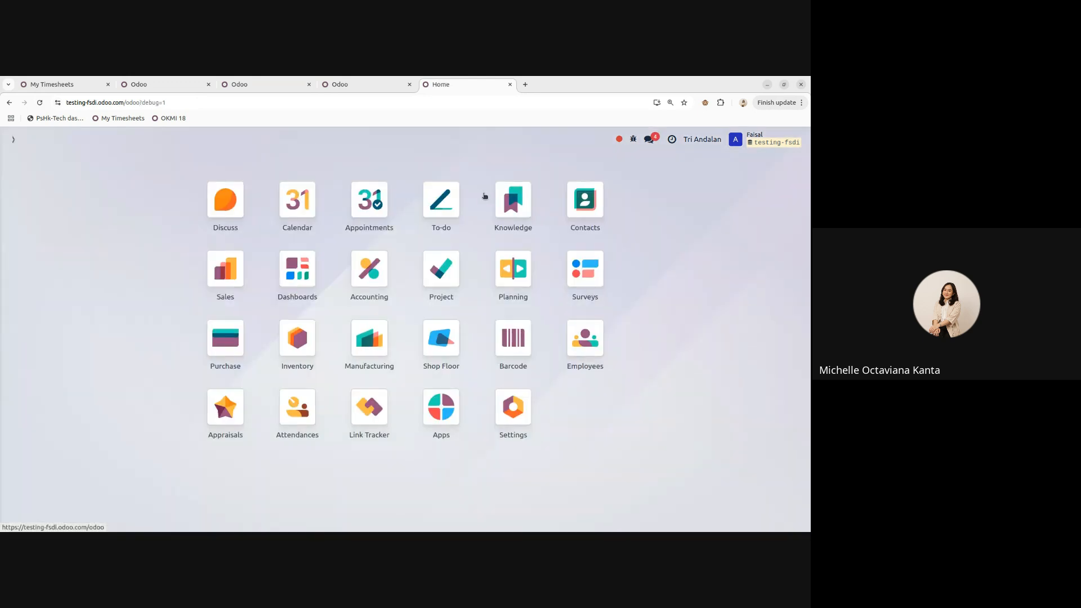
pyautogui.click(573, 196)
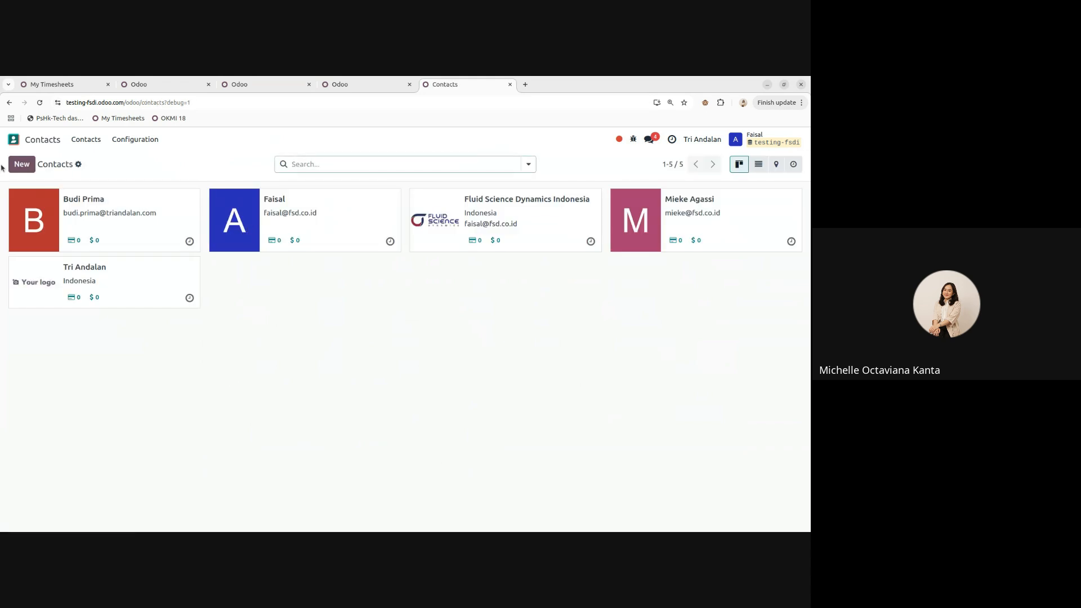
pyautogui.click(24, 166)
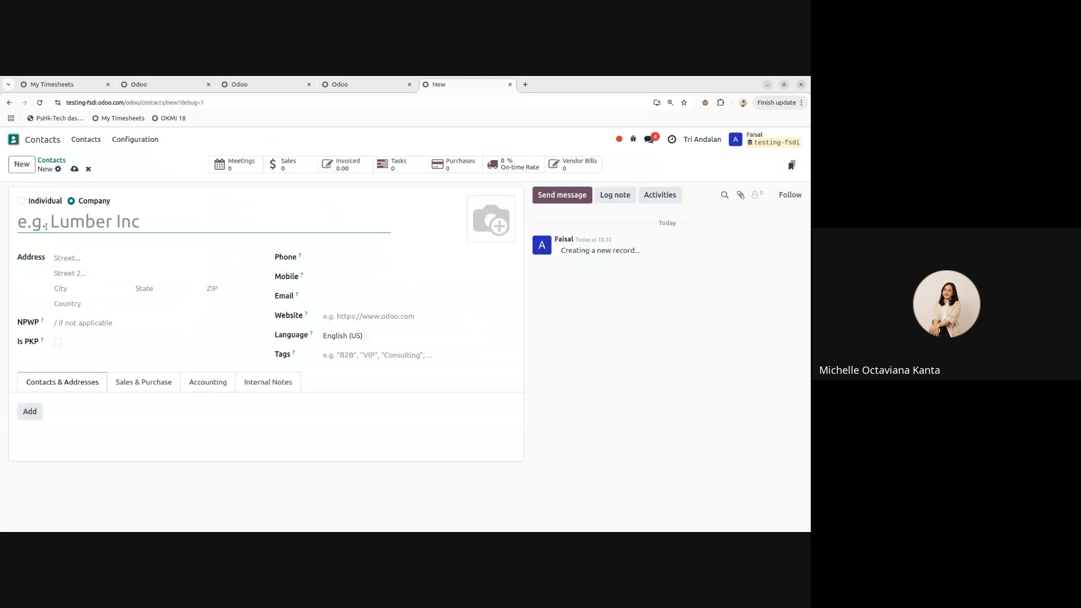
pyautogui.write('PT X')
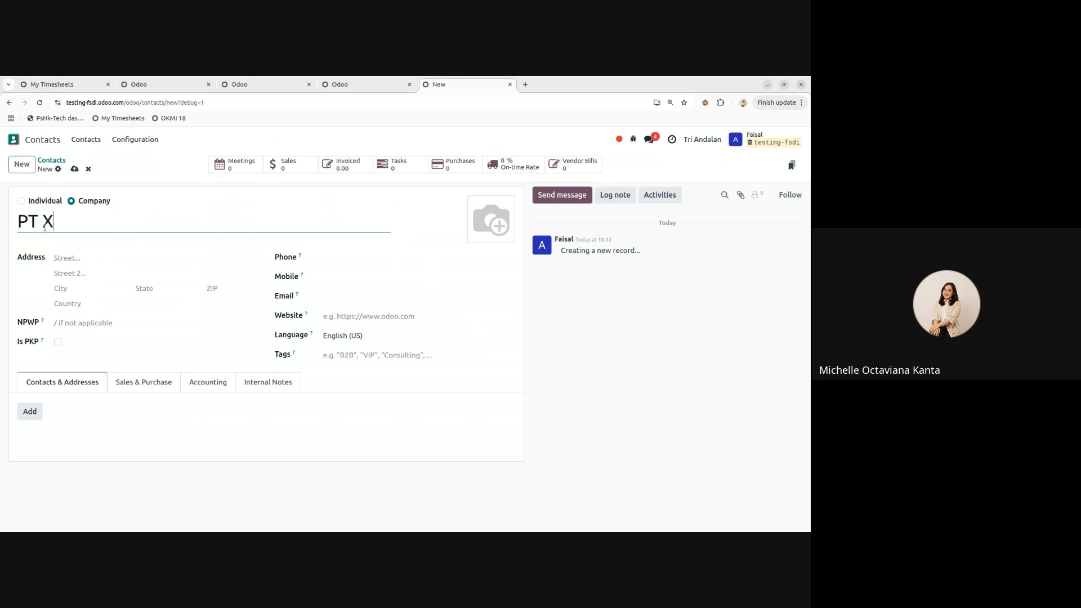
pyautogui.click(543, 348)
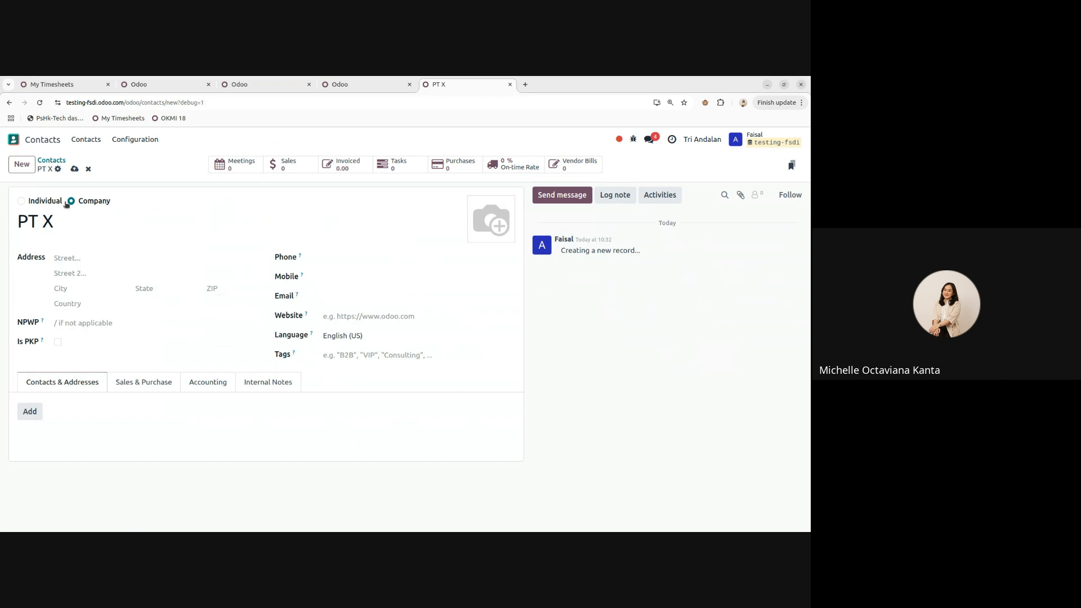
# - Try the Is PKP option with transaction code 01, then switch PKP back off
pyautogui.click(61, 324)
pyautogui.click(60, 340)
pyautogui.click(148, 363)
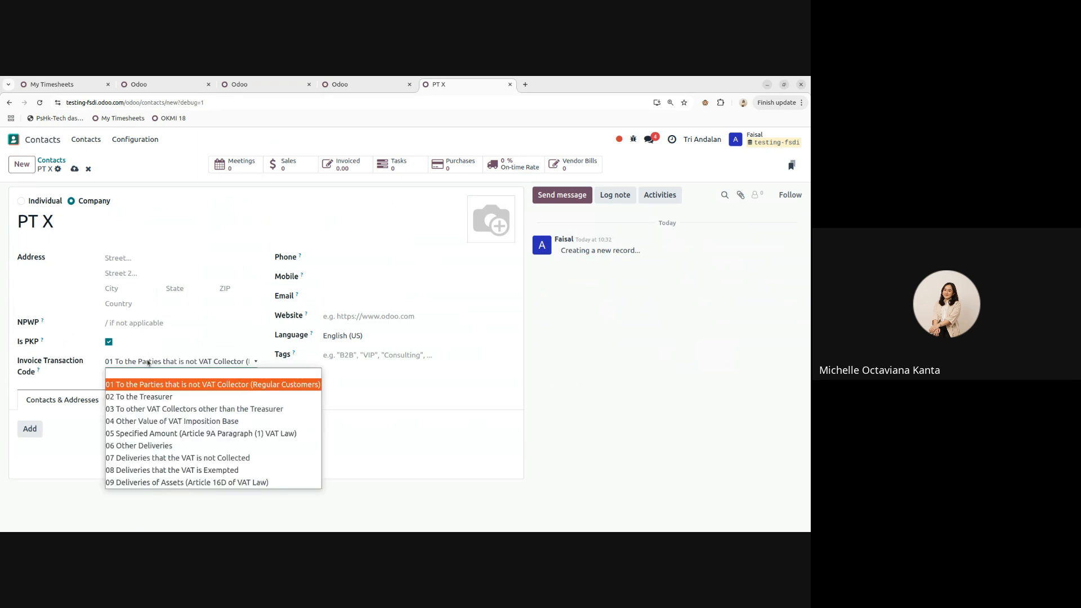
pyautogui.press('Up')
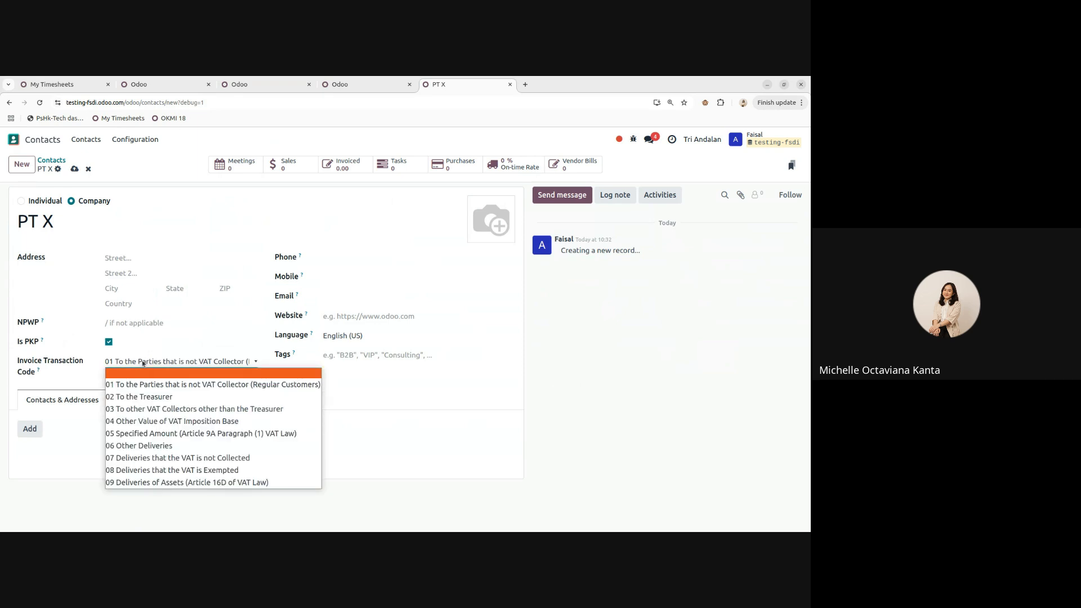
pyautogui.click(143, 364)
pyautogui.click(142, 363)
pyautogui.click(128, 367)
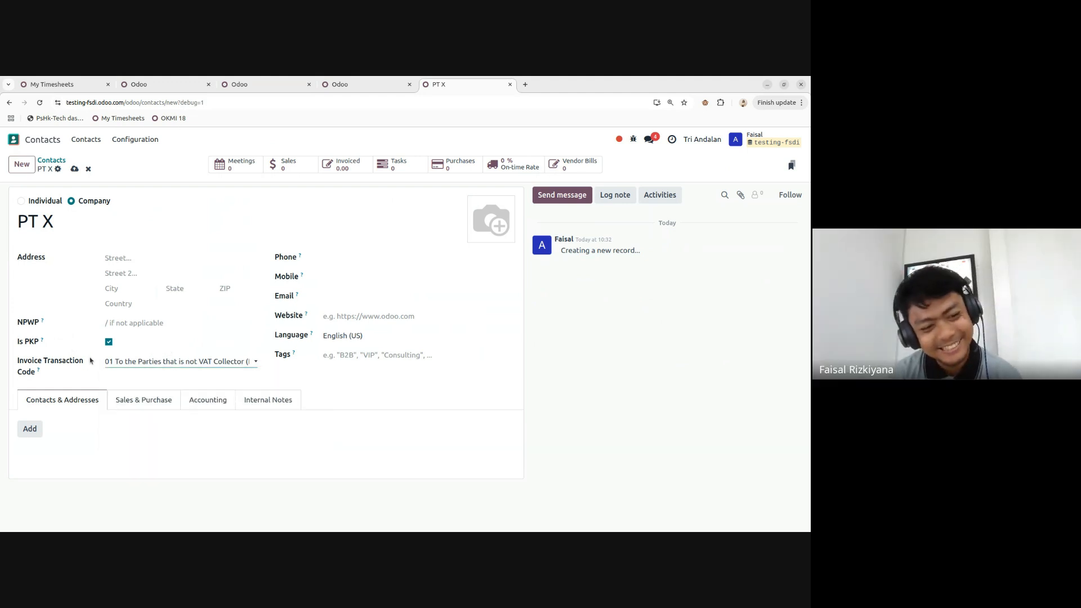
pyautogui.click(109, 341)
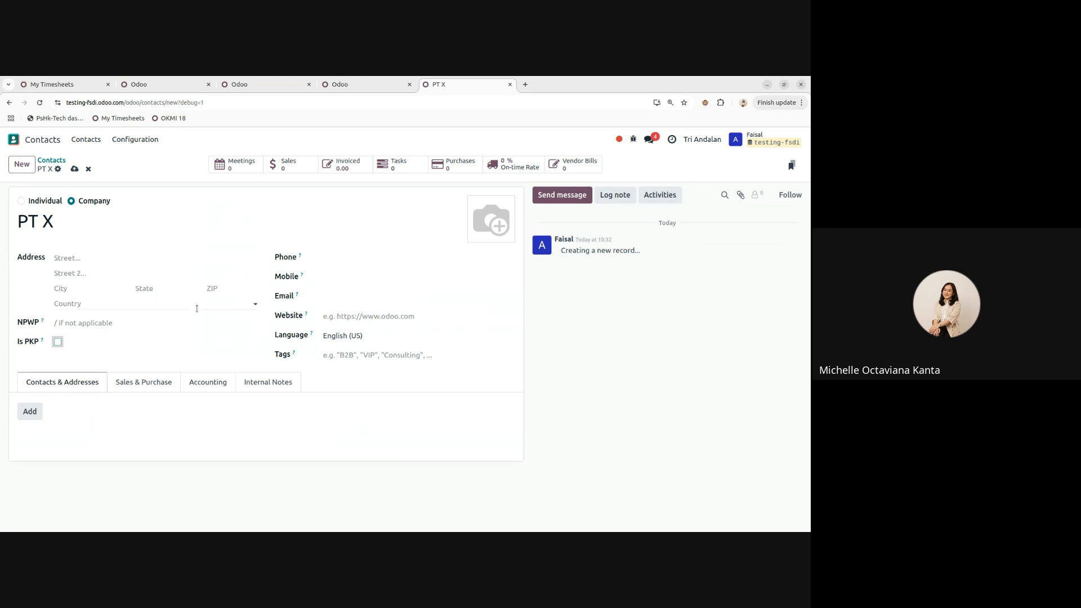
# - Fill in PT X's e-mail address and save the contact
pyautogui.click(342, 279)
pyautogui.click(338, 300)
pyautogui.write('x@example.com')
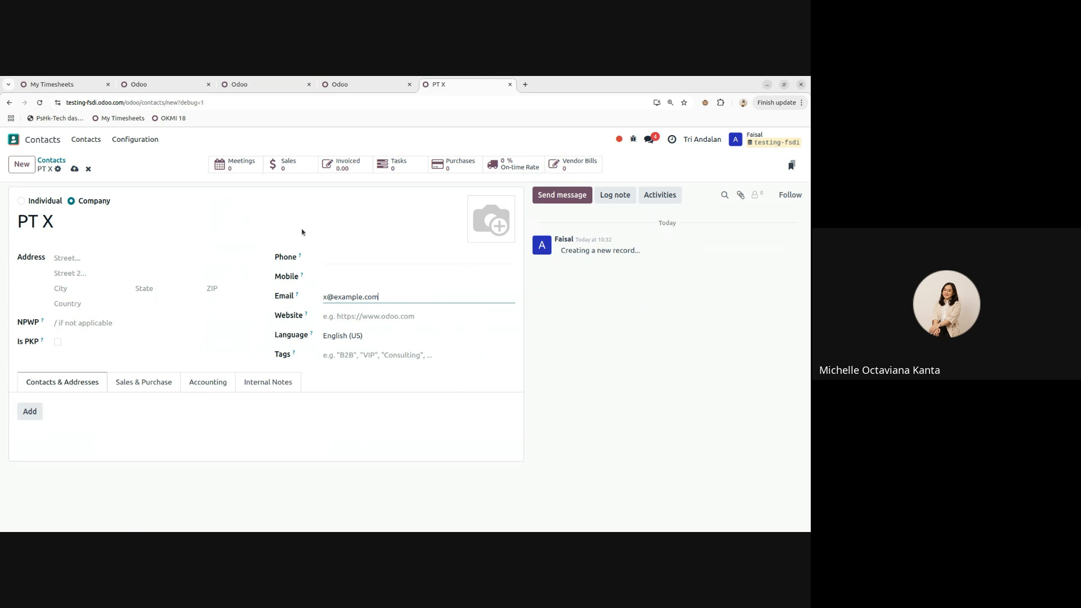
pyautogui.click(74, 169)
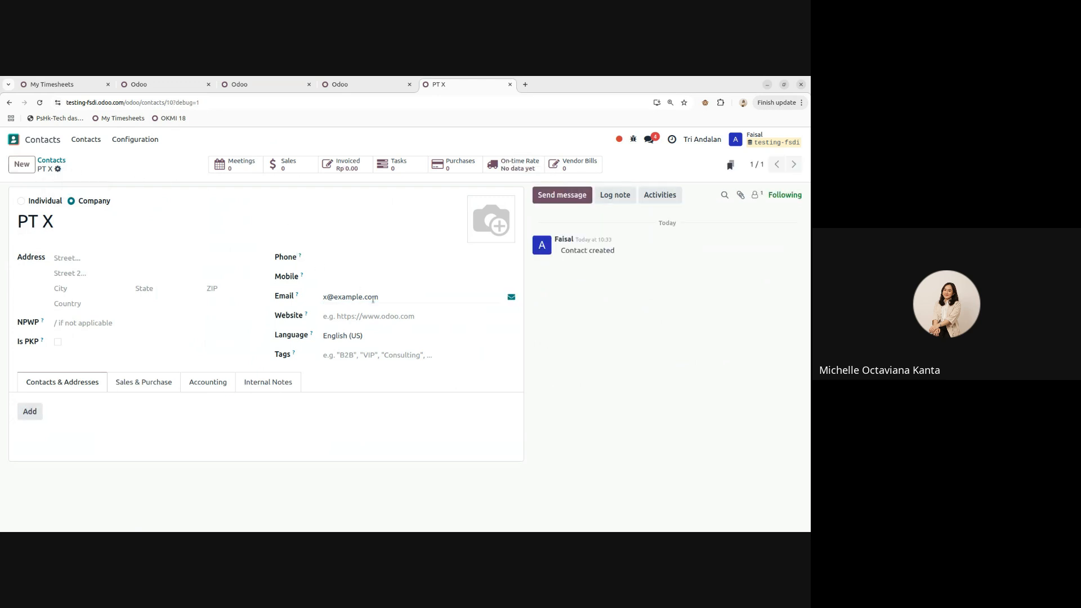
pyautogui.click(355, 356)
pyautogui.click(714, 357)
# - Create the new tag 'Supplier' on PT X, save, and return to the contacts list
pyautogui.click(347, 356)
pyautogui.click(360, 372)
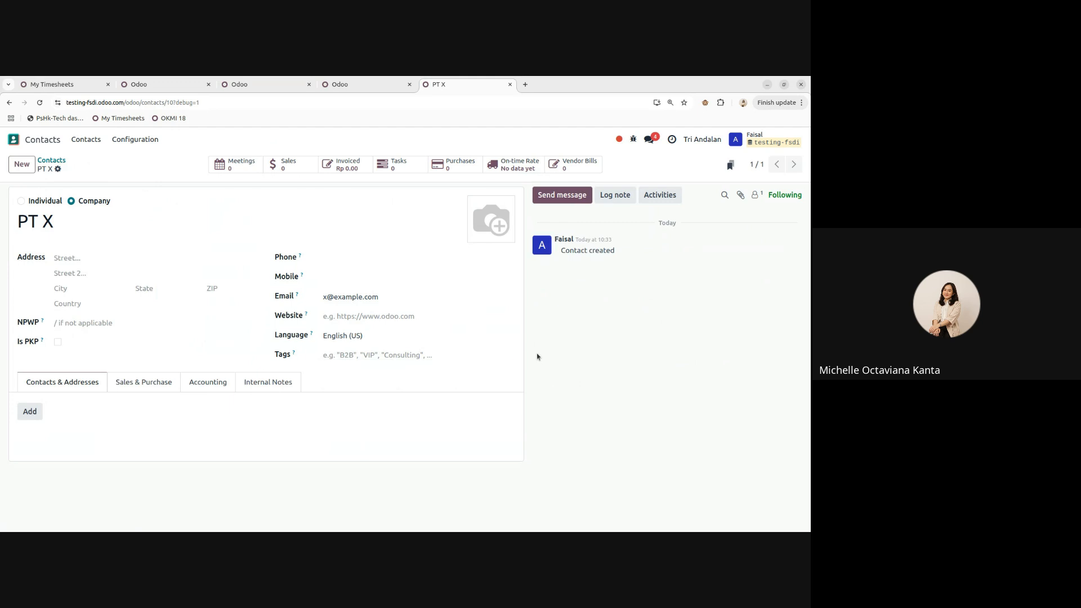
pyautogui.click(388, 355)
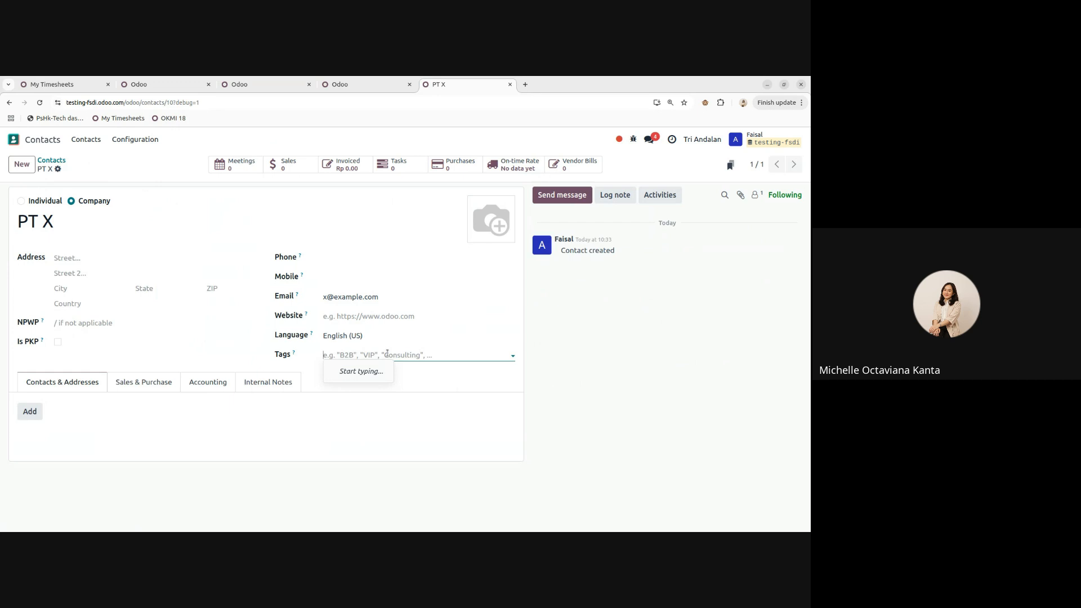
pyautogui.write('Supplier')
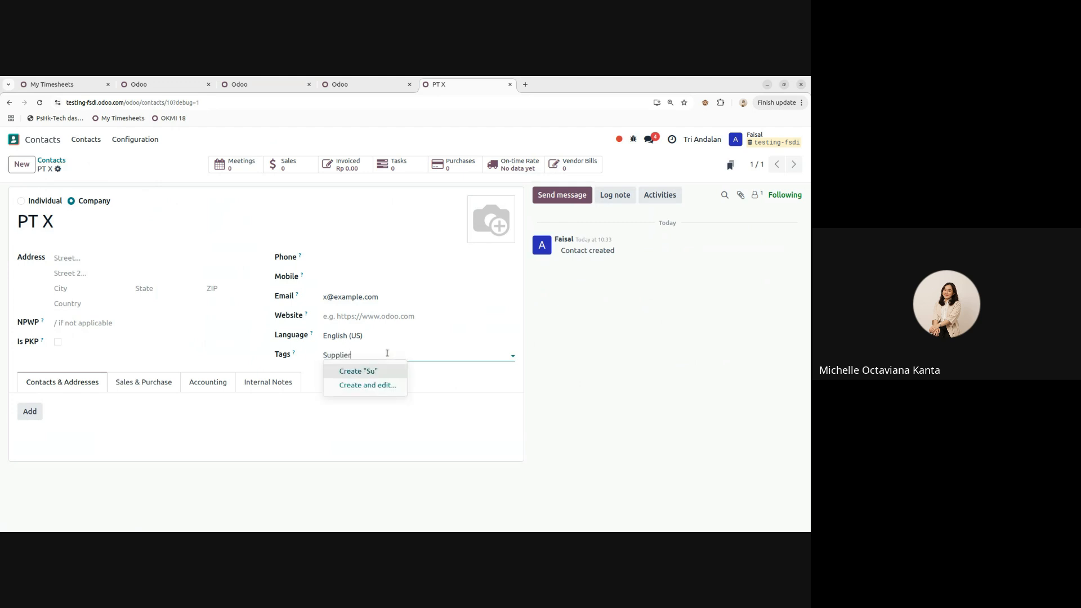
pyautogui.click(363, 372)
pyautogui.click(74, 169)
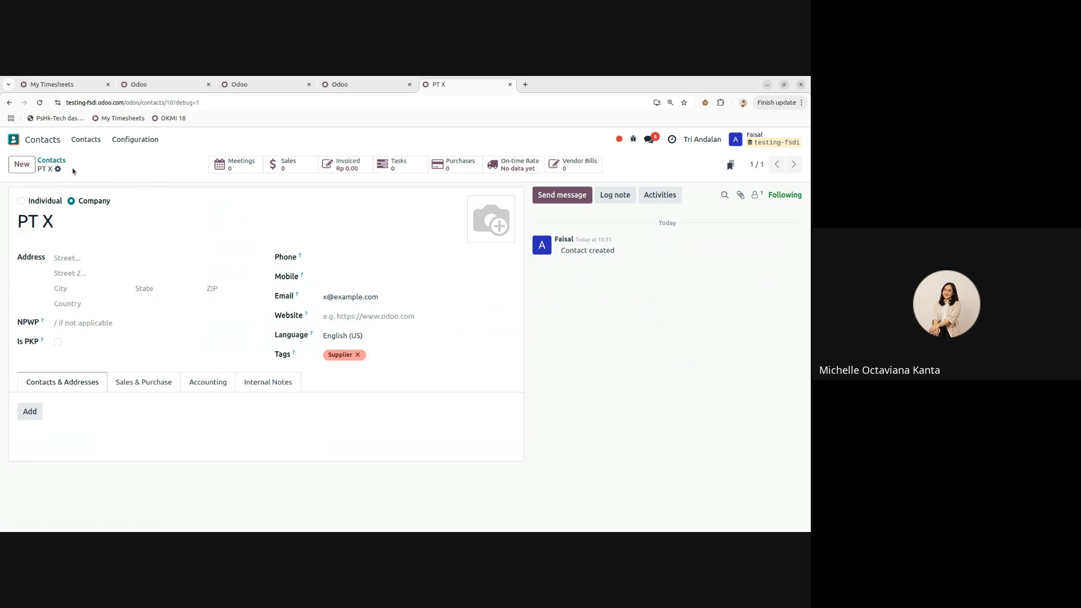
pyautogui.click(52, 160)
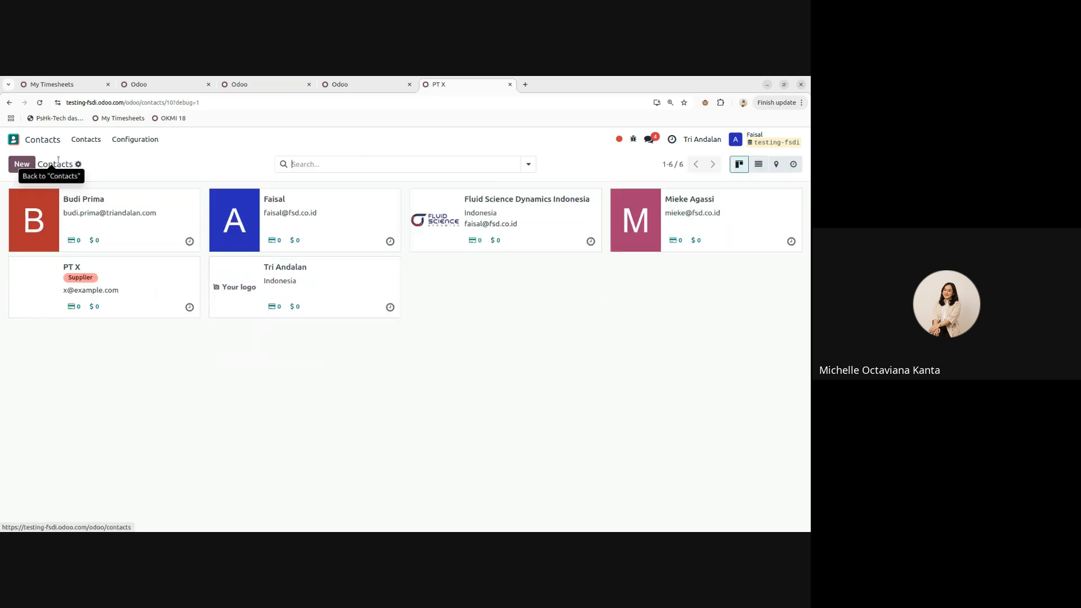
# - Group the contacts list by Tags, then remove the grouping
pyautogui.click(529, 163)
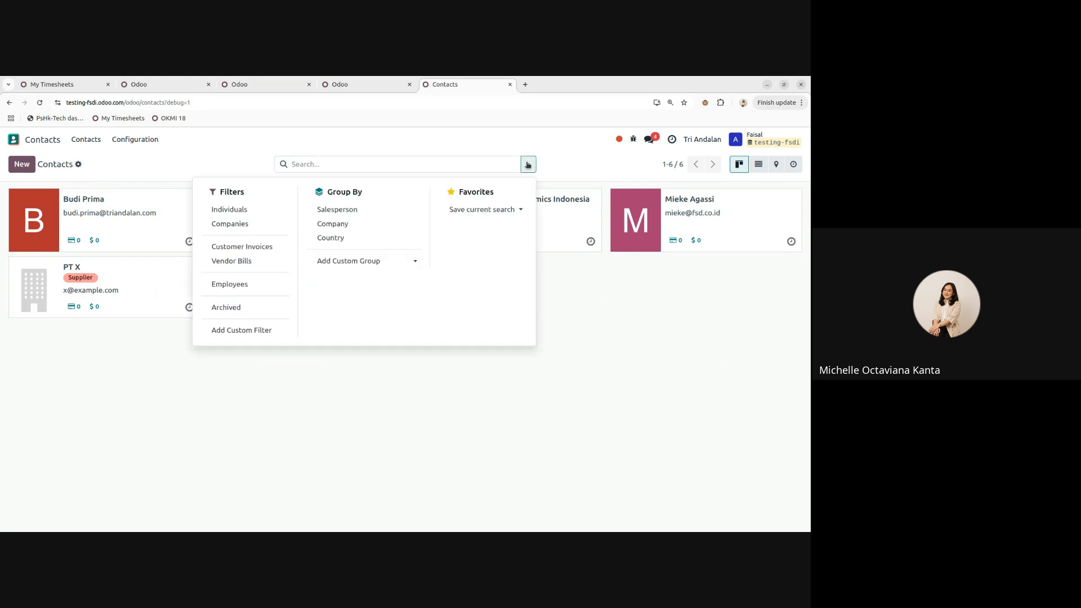
pyautogui.click(349, 261)
pyautogui.scroll(-8, 378, 340)
pyautogui.scroll(-5, 380, 342)
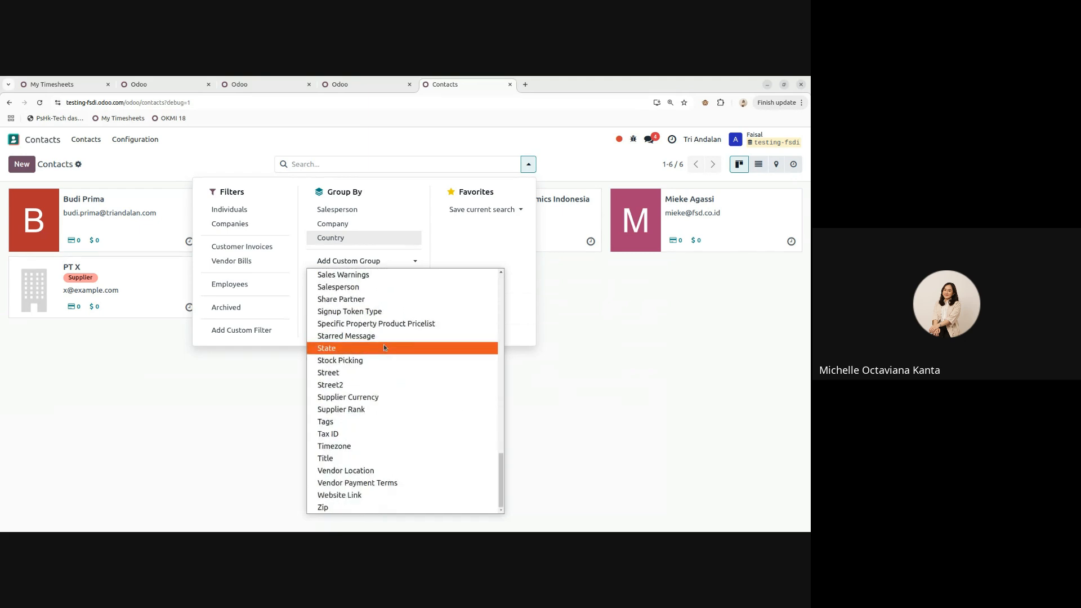
pyautogui.click(347, 423)
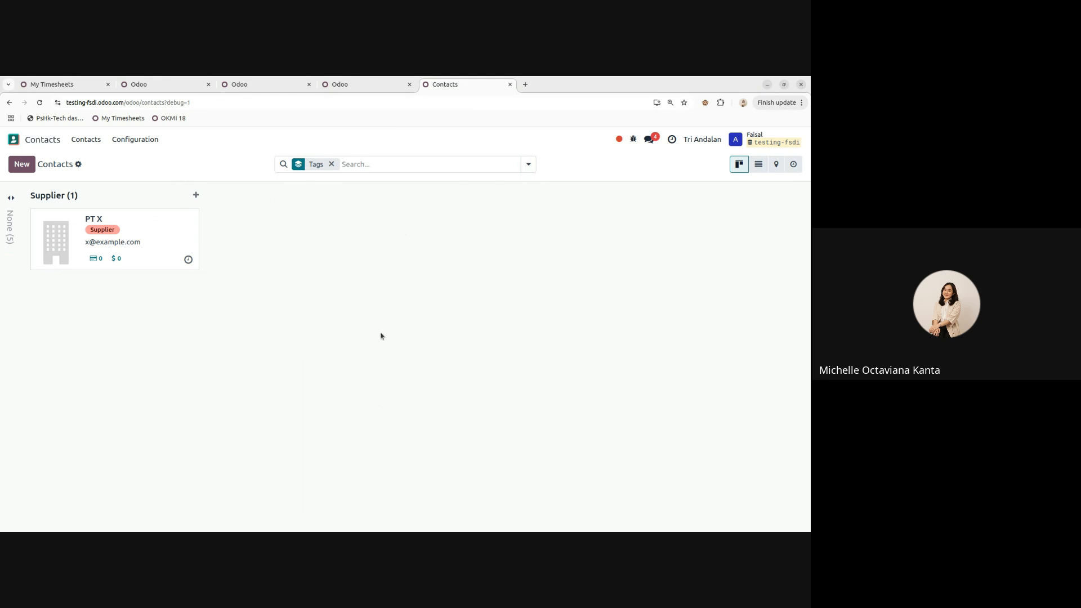
pyautogui.click(331, 165)
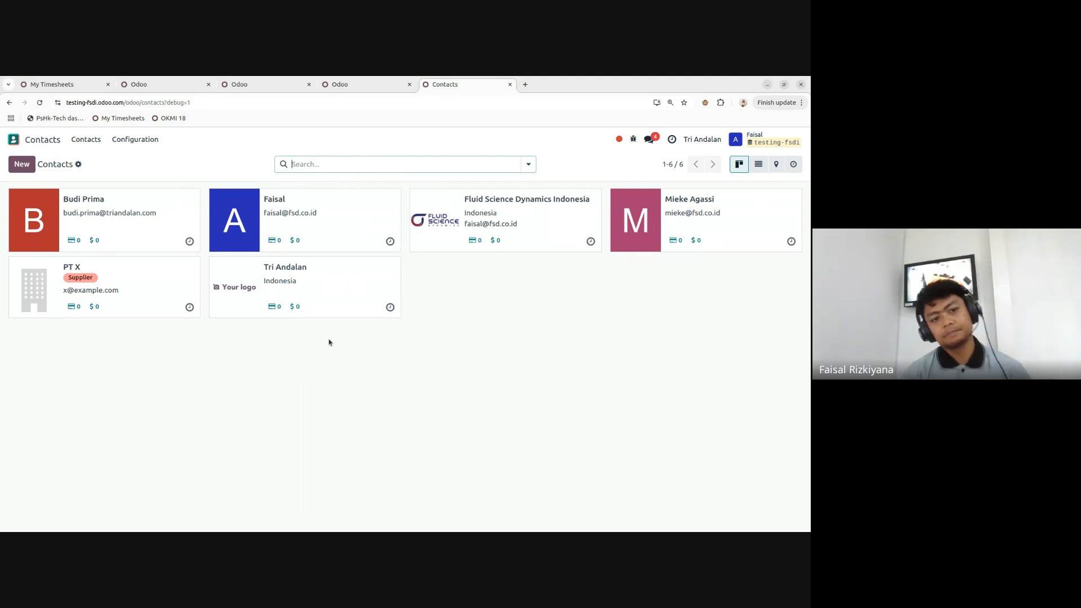
# - Review PT X's Internal Notes, Accounting, Sales & Purchase and Contacts & Addresses tabs, then return to Contacts
pyautogui.click(128, 267)
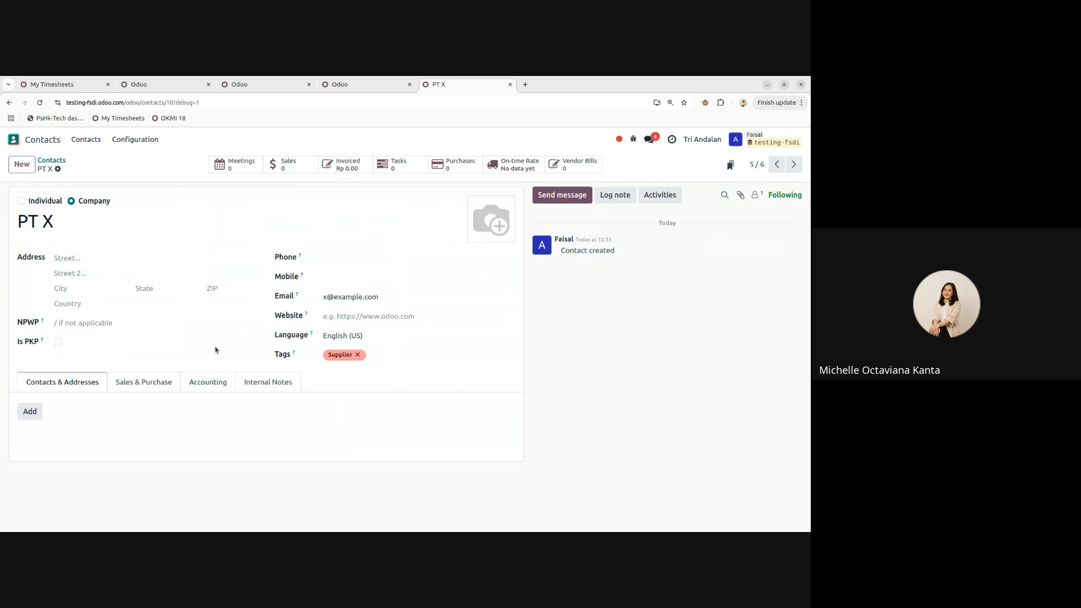
pyautogui.click(253, 381)
pyautogui.click(209, 381)
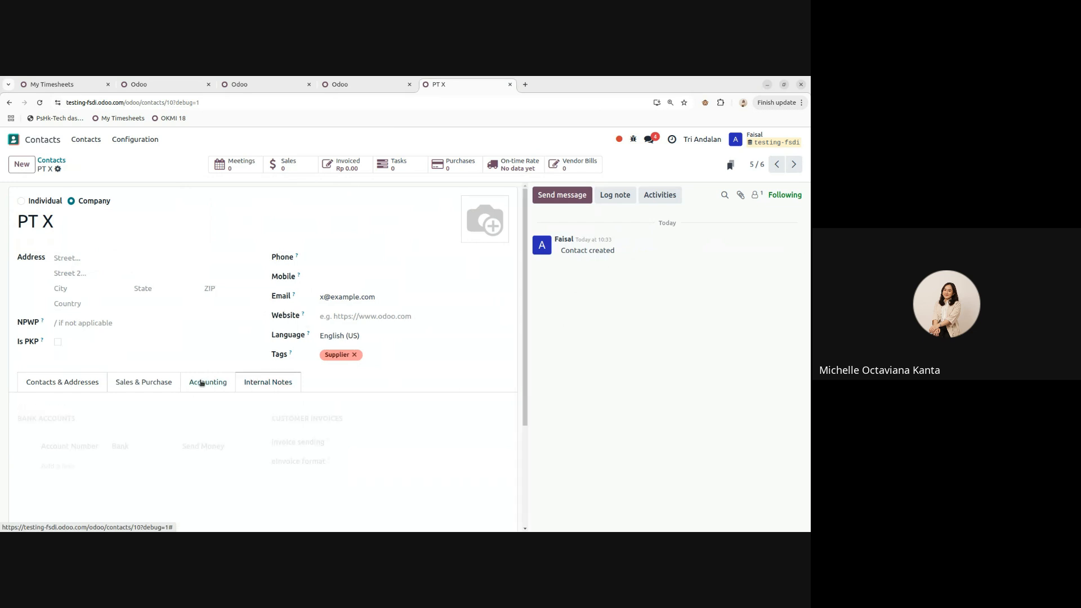
pyautogui.click(130, 383)
pyautogui.click(89, 385)
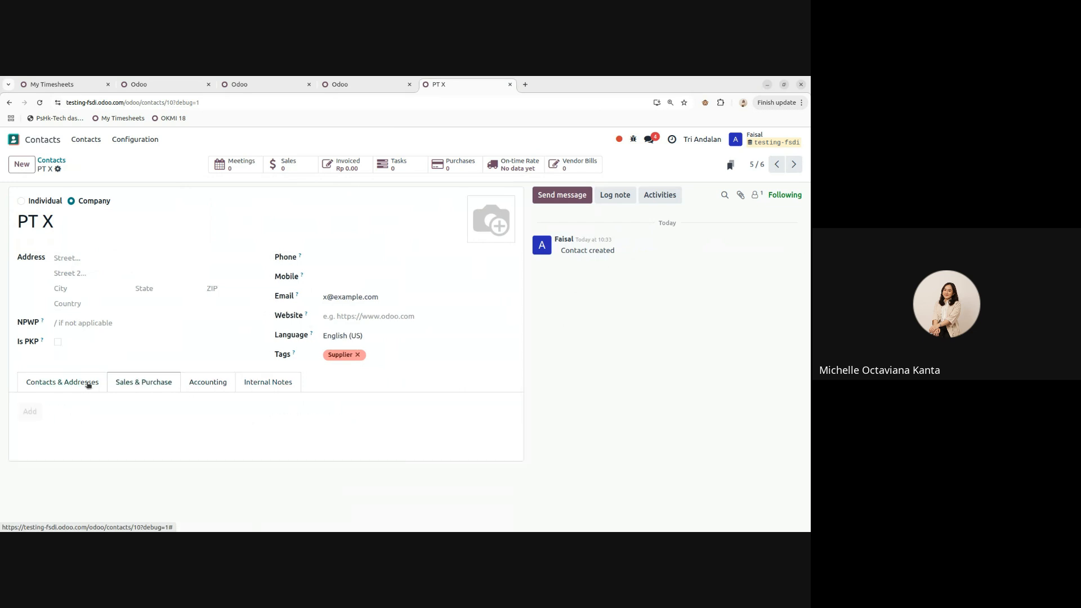
pyautogui.click(156, 383)
pyautogui.scroll(-3, 95, 378)
pyautogui.scroll(1, 100, 372)
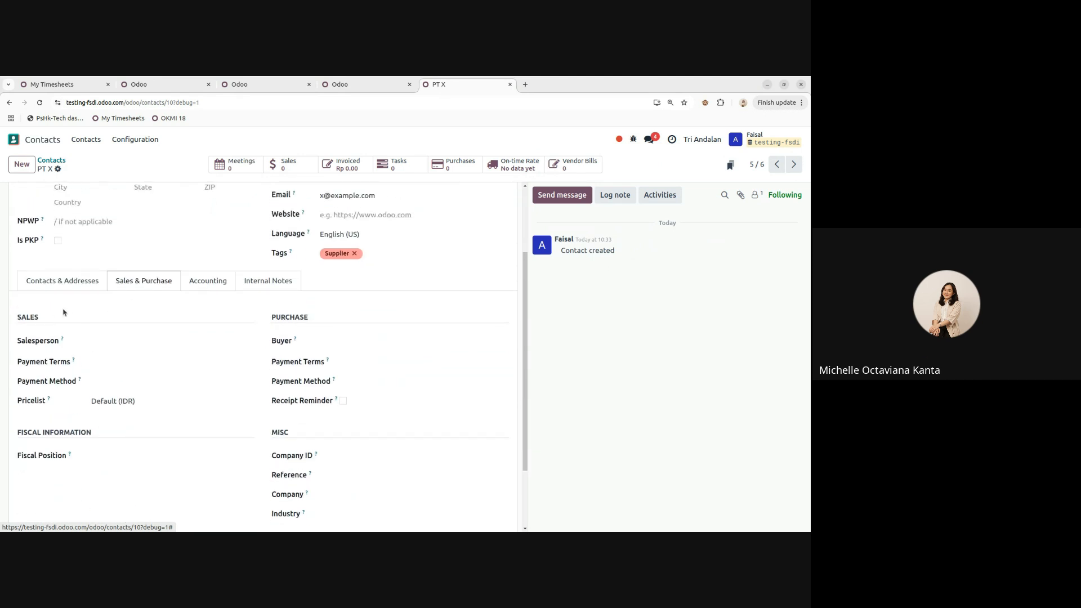
pyautogui.click(53, 286)
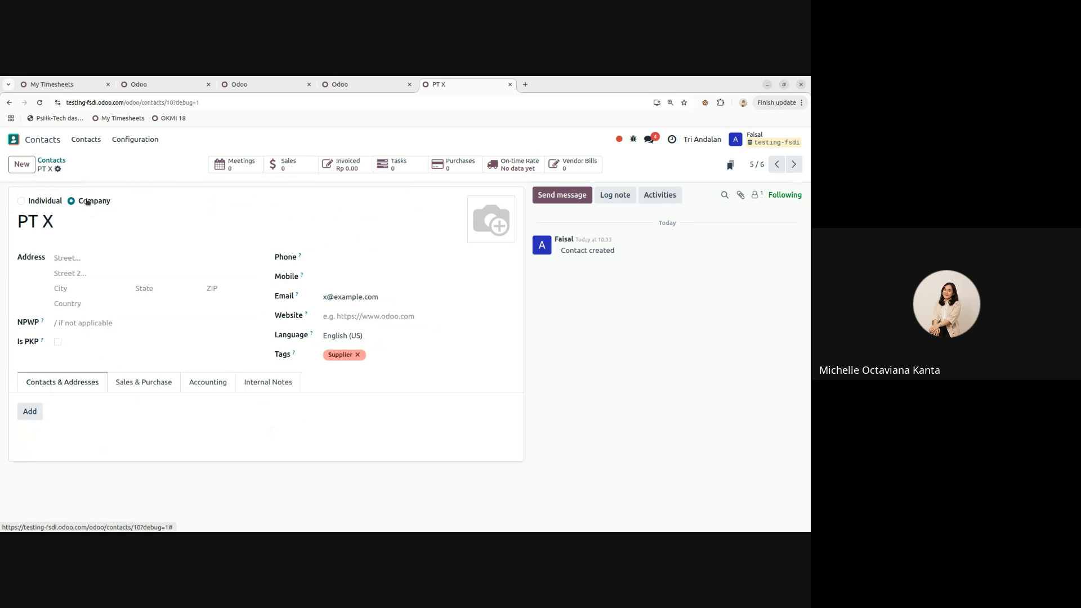
pyautogui.click(53, 161)
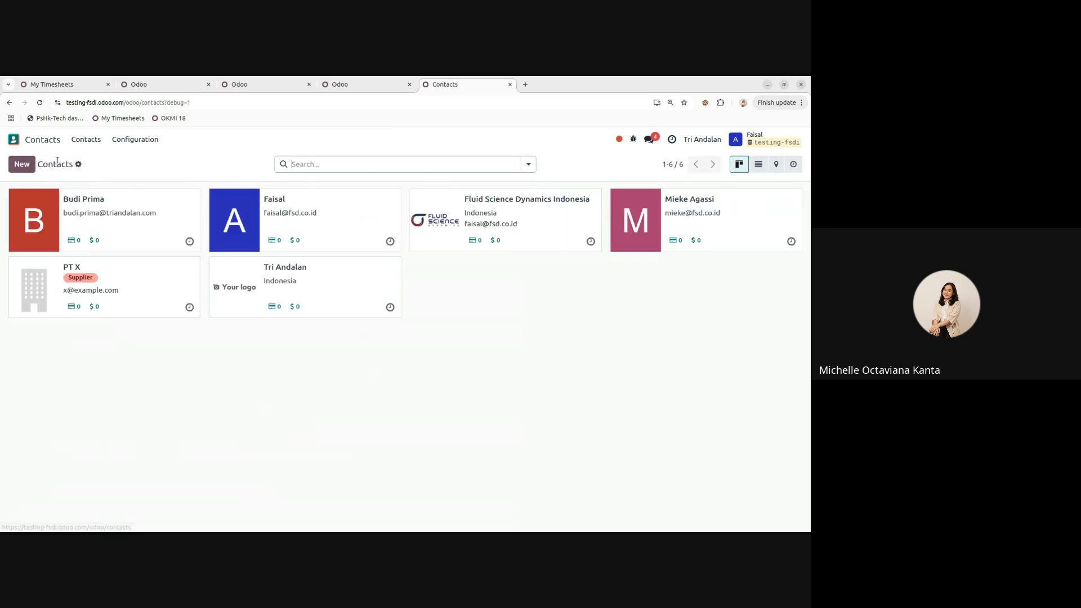
# - Create individual contact 'Sales X' at company PT X with job position Sales, then open PT X
pyautogui.click(20, 166)
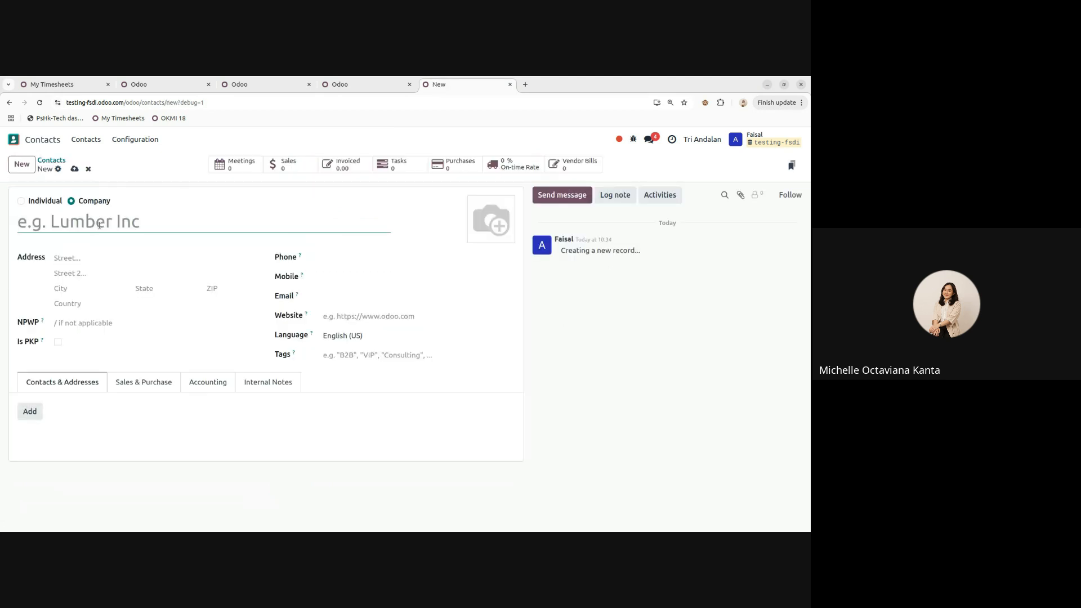
pyautogui.write('Sales X')
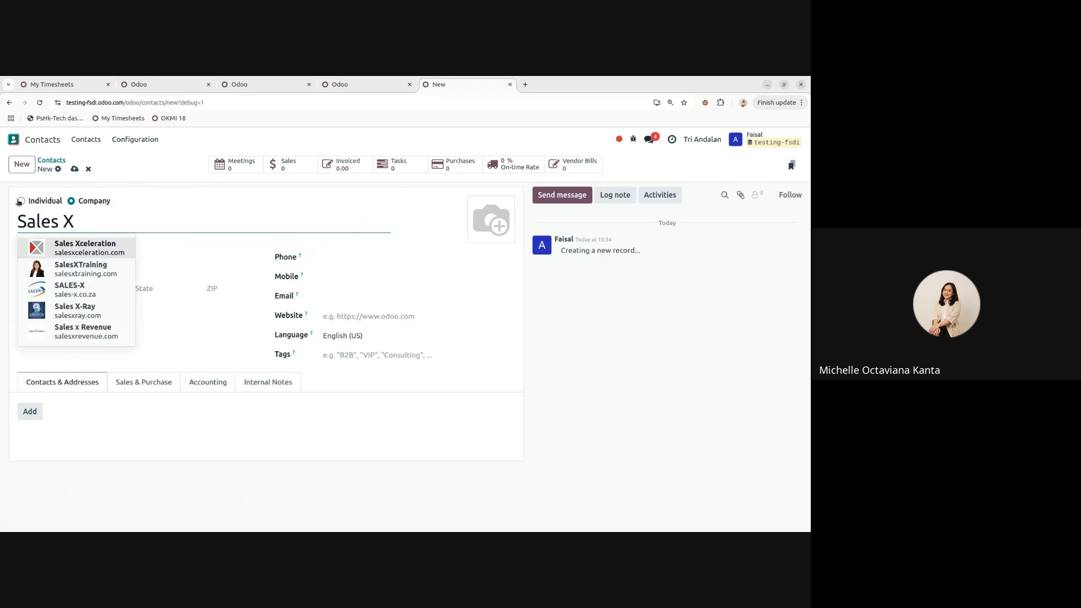
pyautogui.click(21, 201)
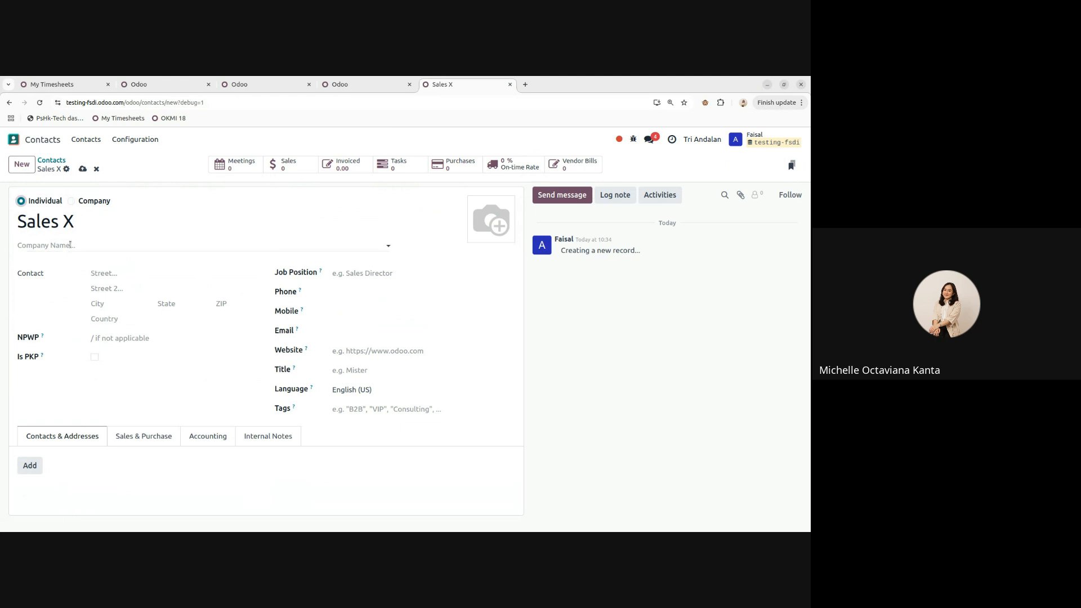
pyautogui.click(51, 246)
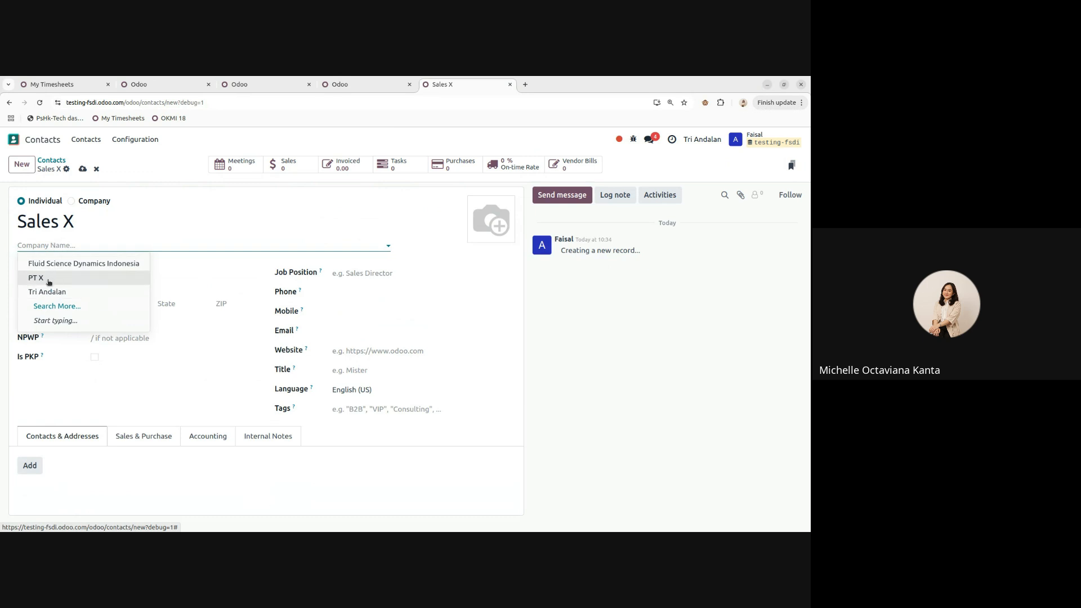
pyautogui.click(47, 282)
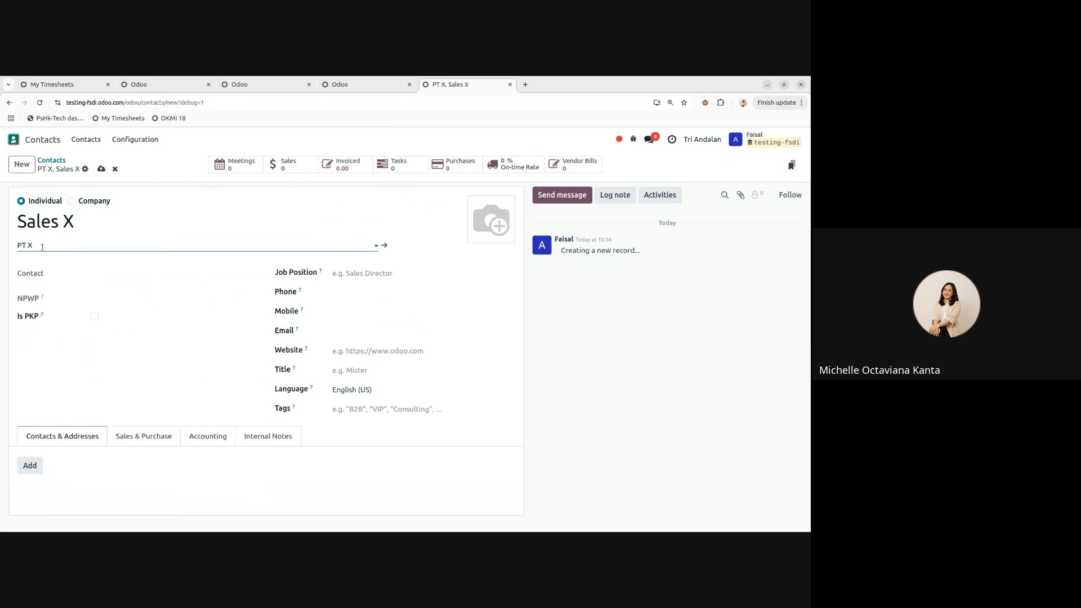
pyautogui.click(373, 274)
pyautogui.write('Sales')
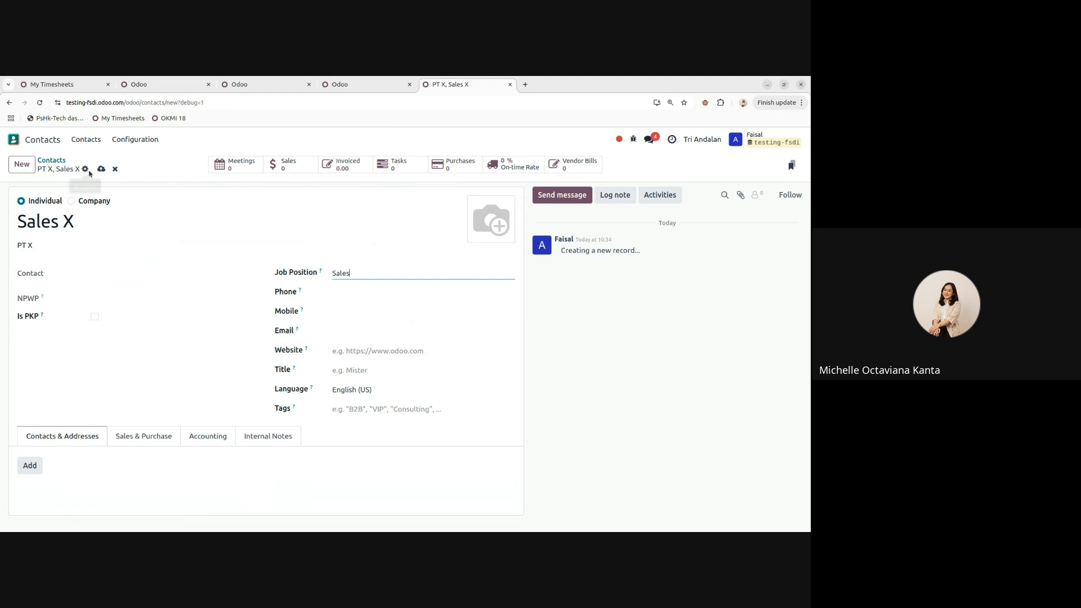
pyautogui.click(100, 170)
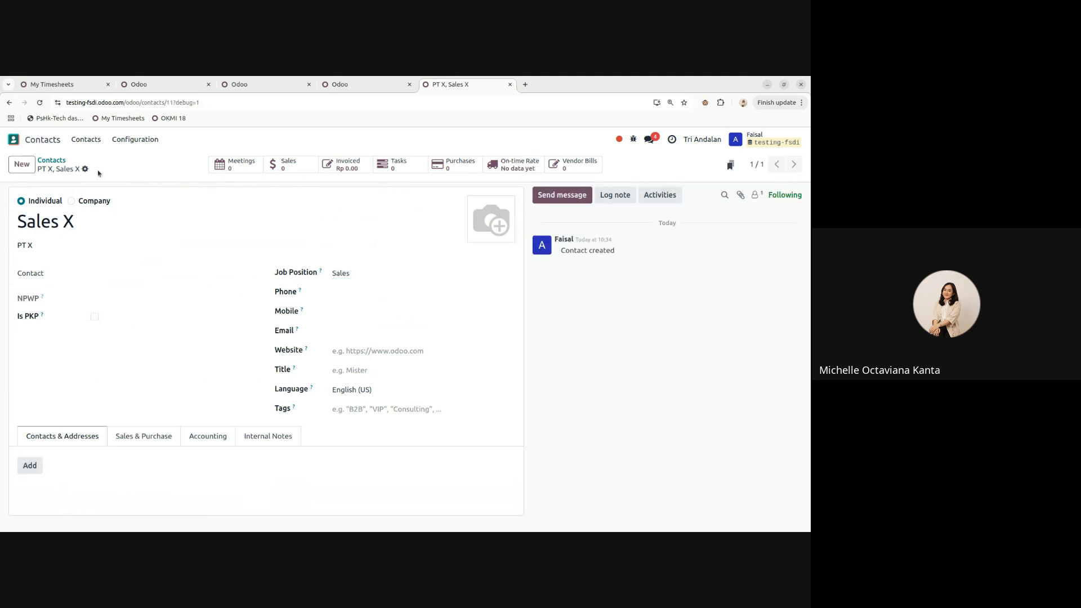
pyautogui.click(51, 161)
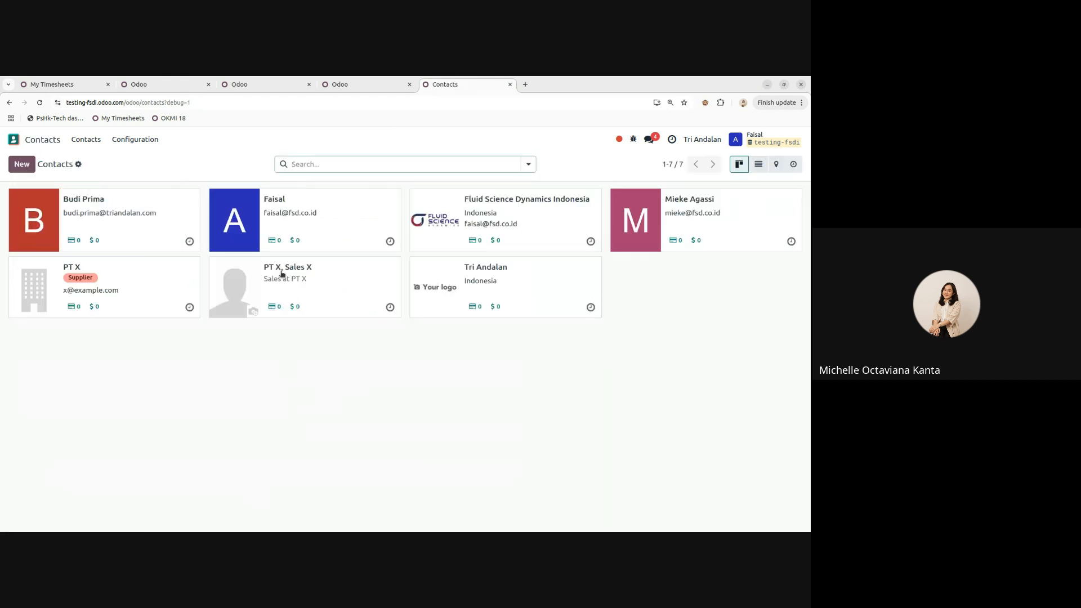
pyautogui.click(129, 289)
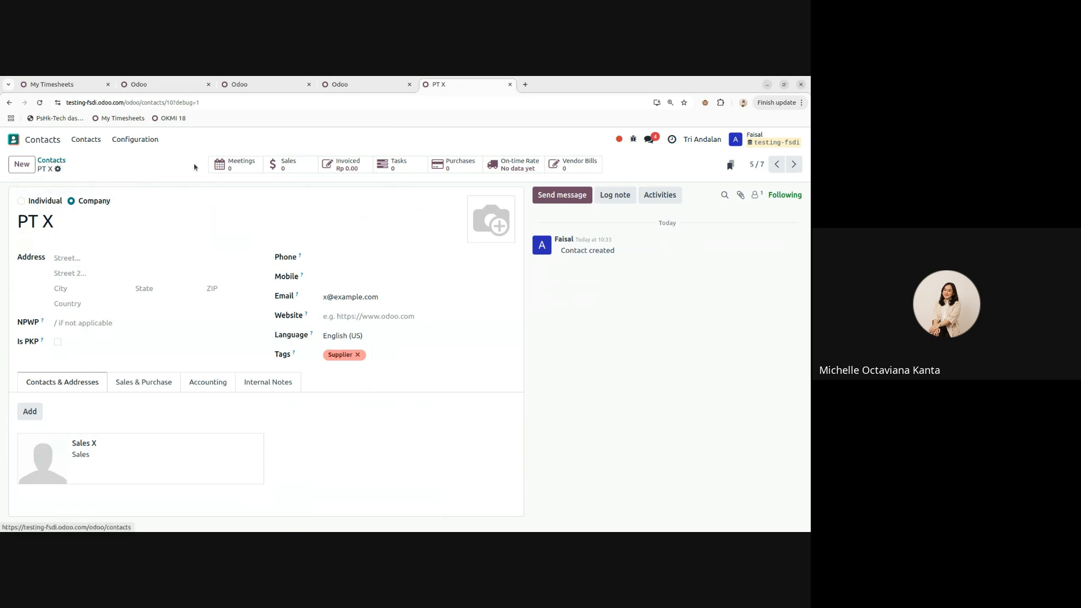
pyautogui.click(577, 164)
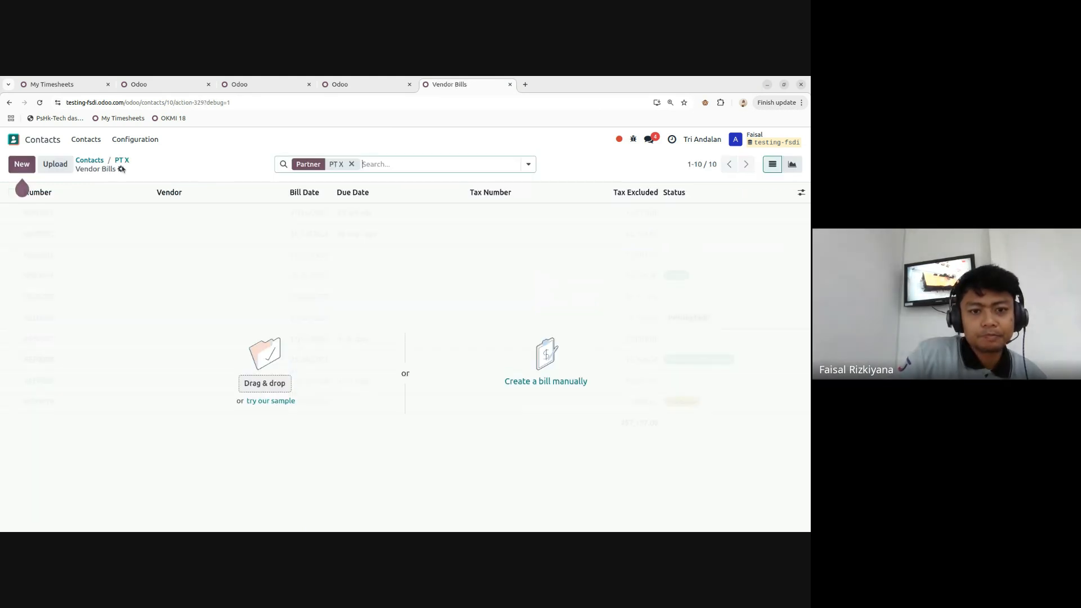
pyautogui.click(118, 159)
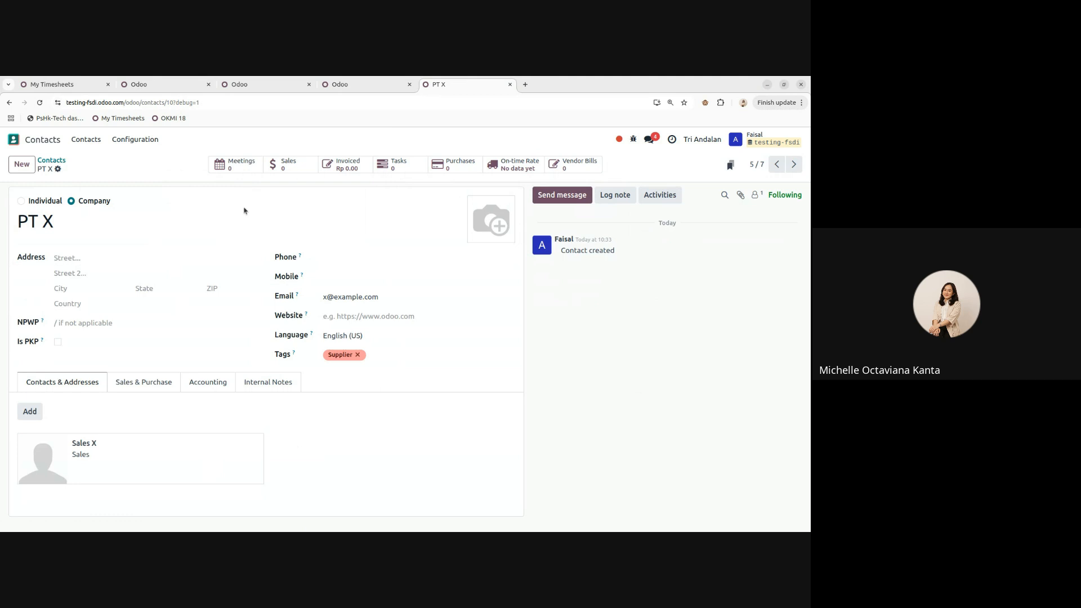
pyautogui.tripleClick(54, 222)
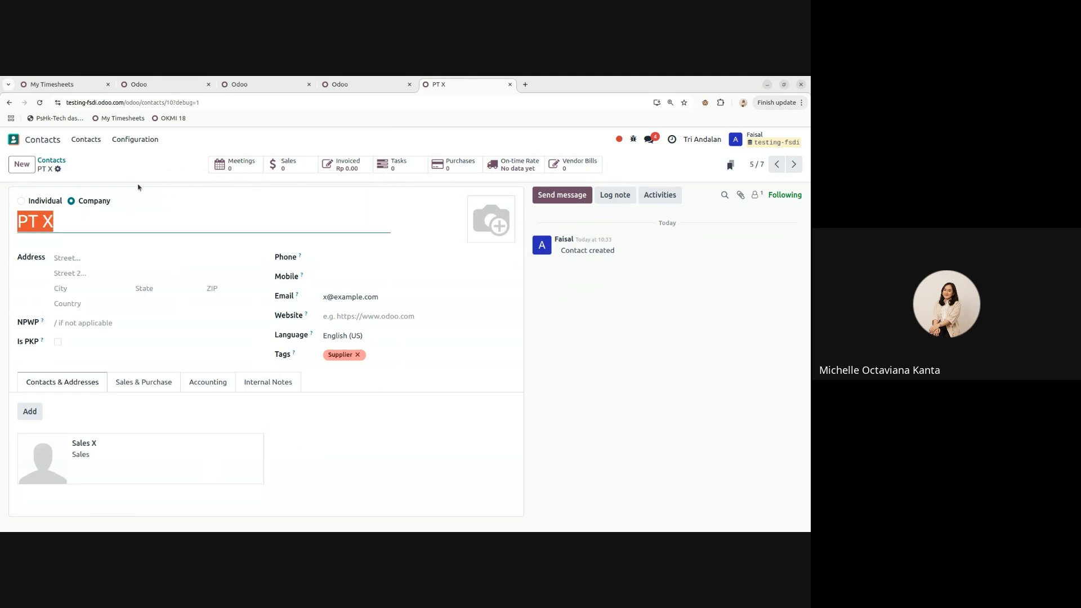
pyautogui.click(151, 178)
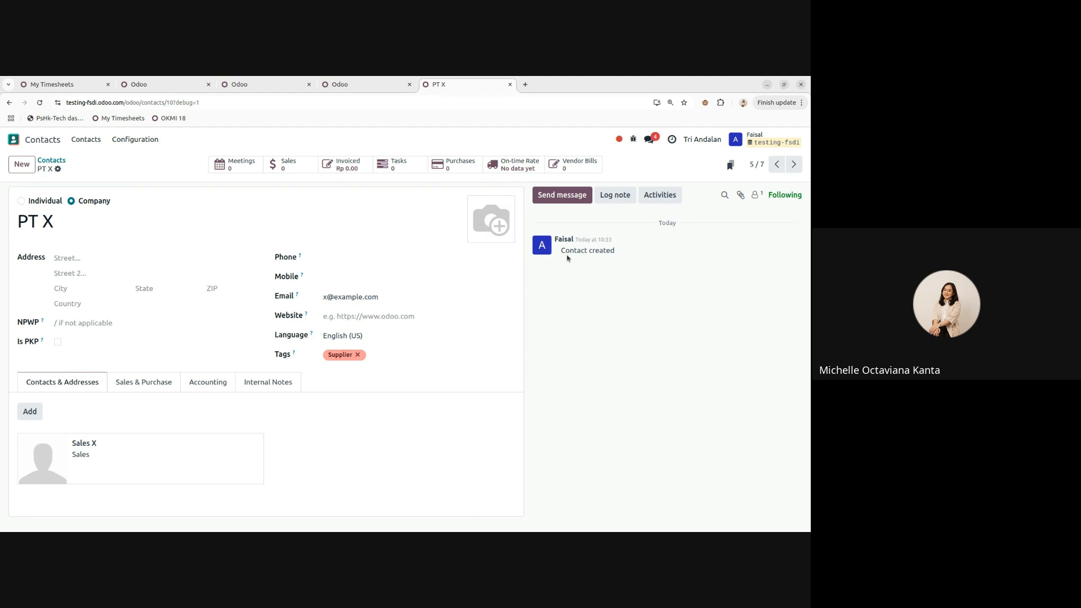
pyautogui.moveTo(561, 250); pyautogui.dragTo(609, 250)
pyautogui.click(564, 307)
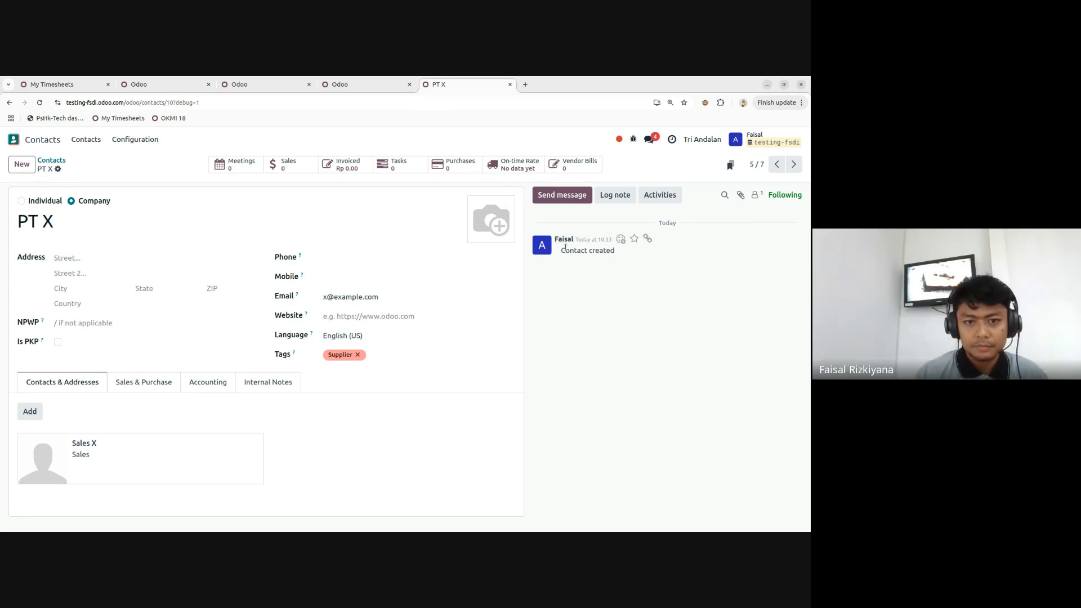
pyautogui.doubleClick(600, 240)
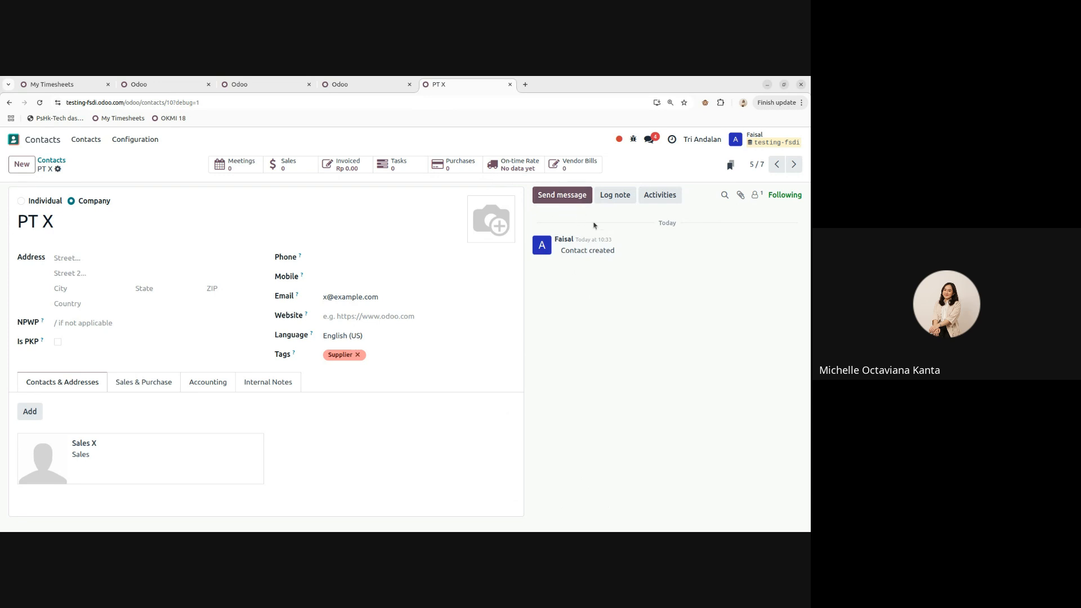
pyautogui.click(756, 195)
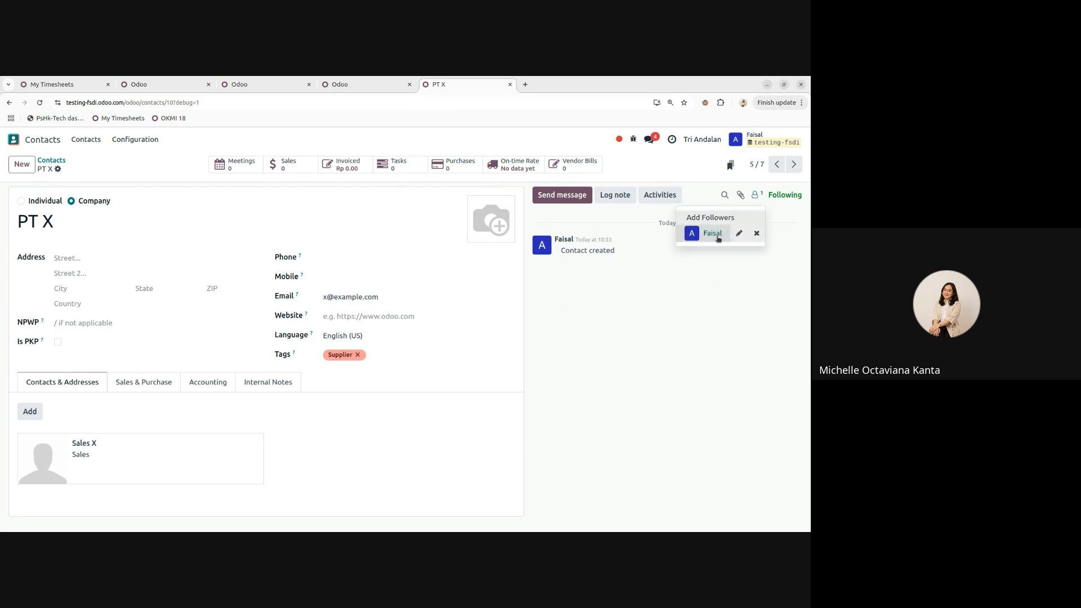
pyautogui.click(682, 313)
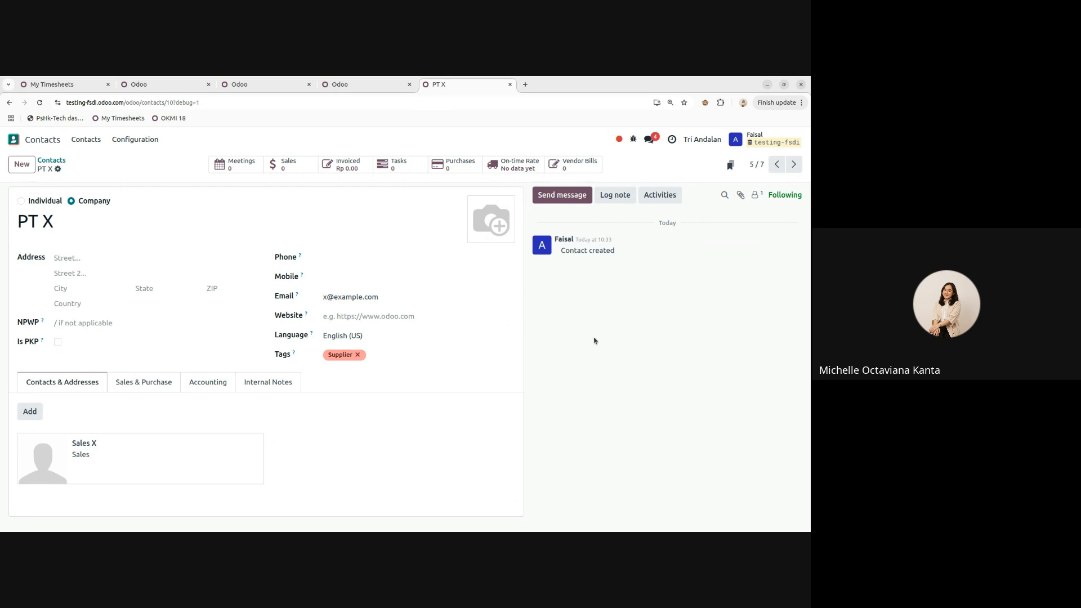
# - Log an internal note on PT X that @-mentions a team member with the text 'test'
pyautogui.click(550, 195)
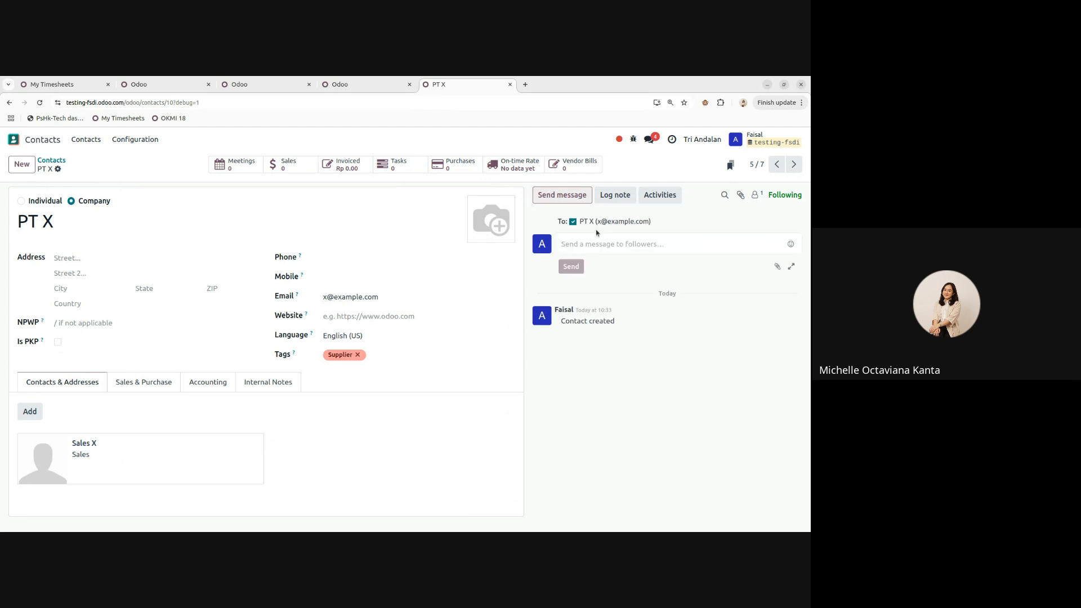
pyautogui.click(559, 199)
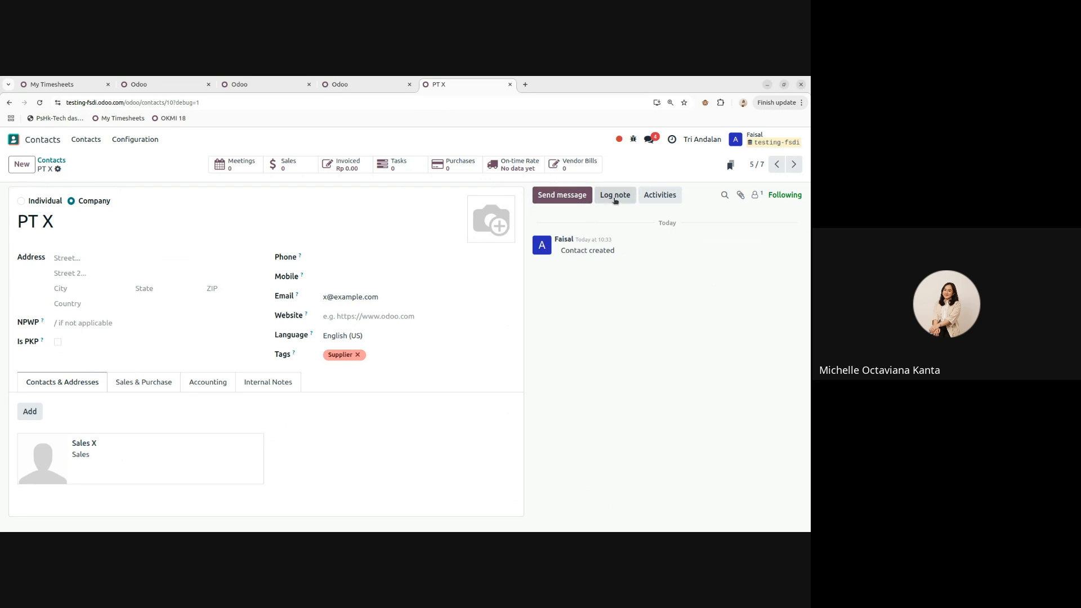
pyautogui.click(614, 199)
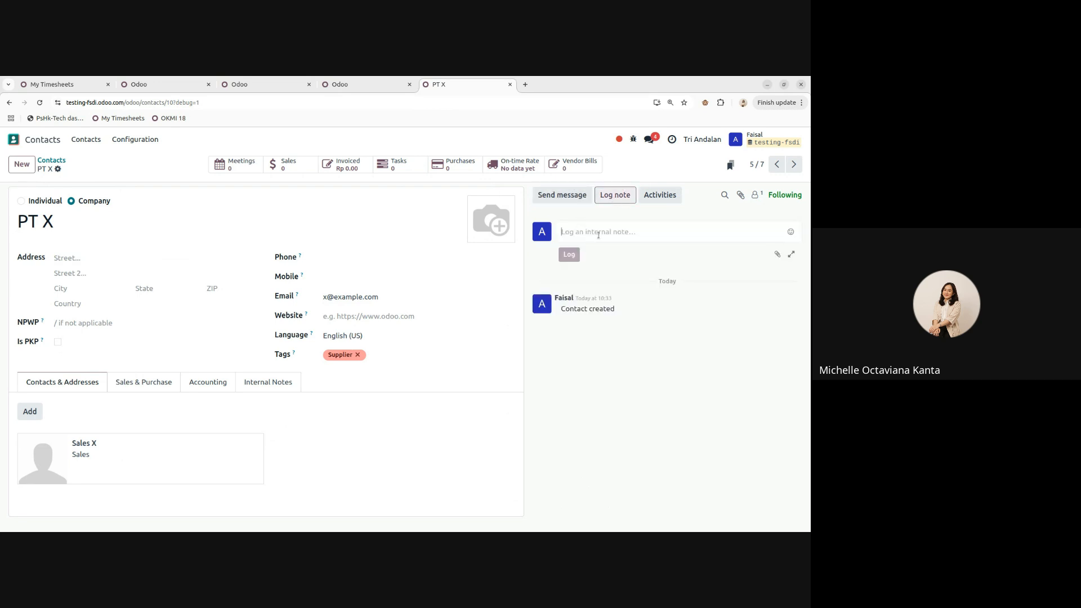
pyautogui.write('@')
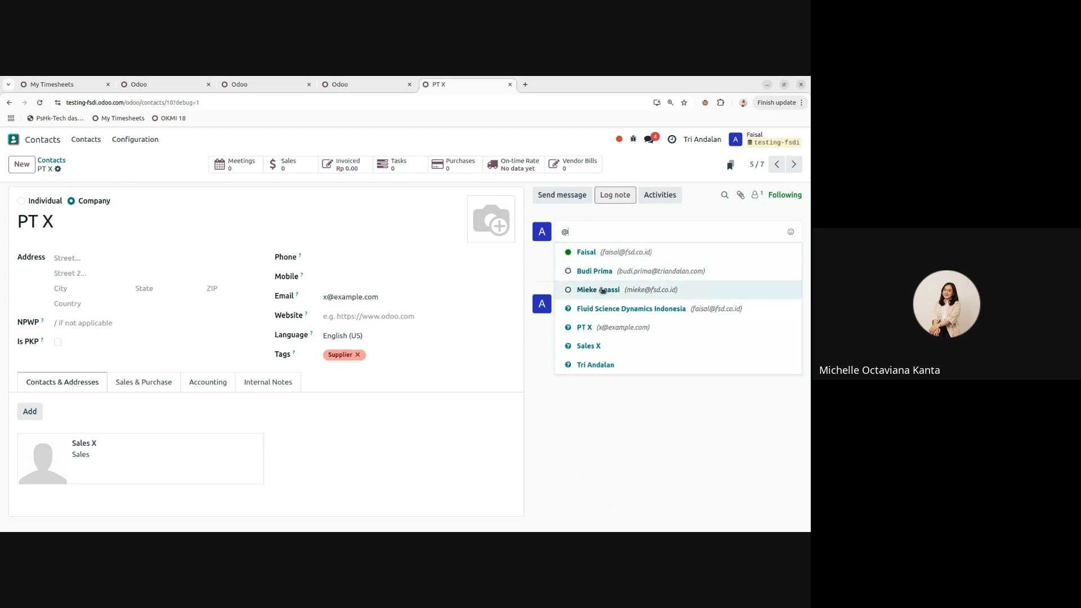
pyautogui.click(604, 290)
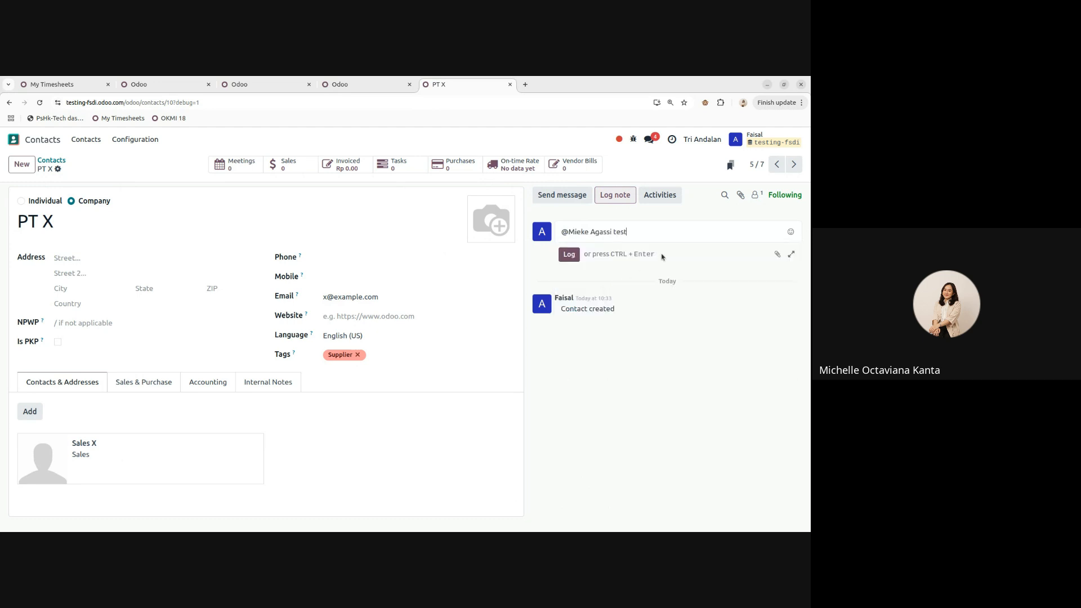
pyautogui.click(569, 254)
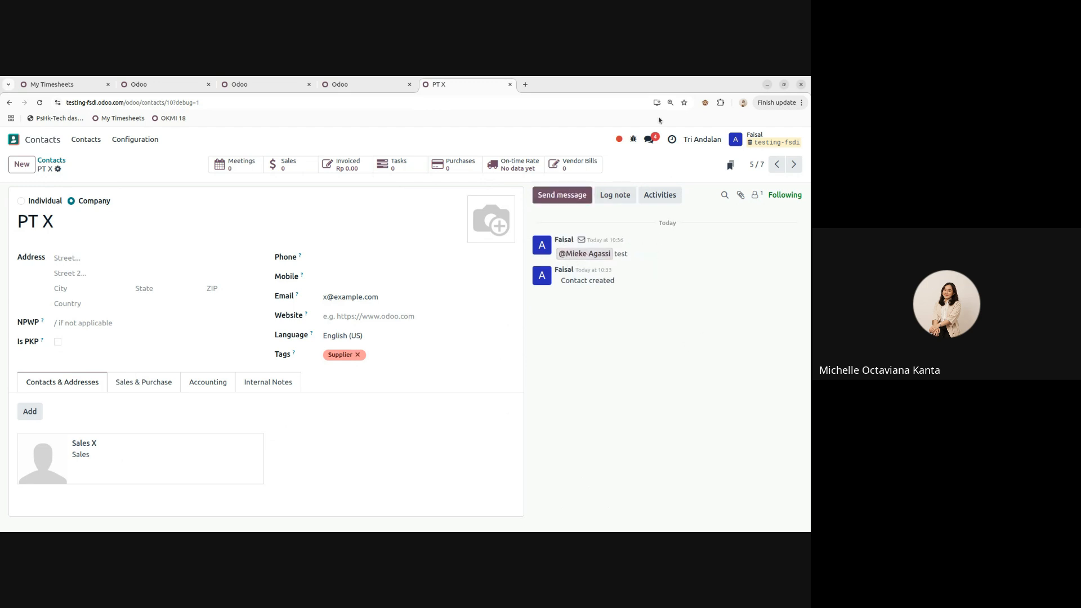
pyautogui.moveTo(578, 246)
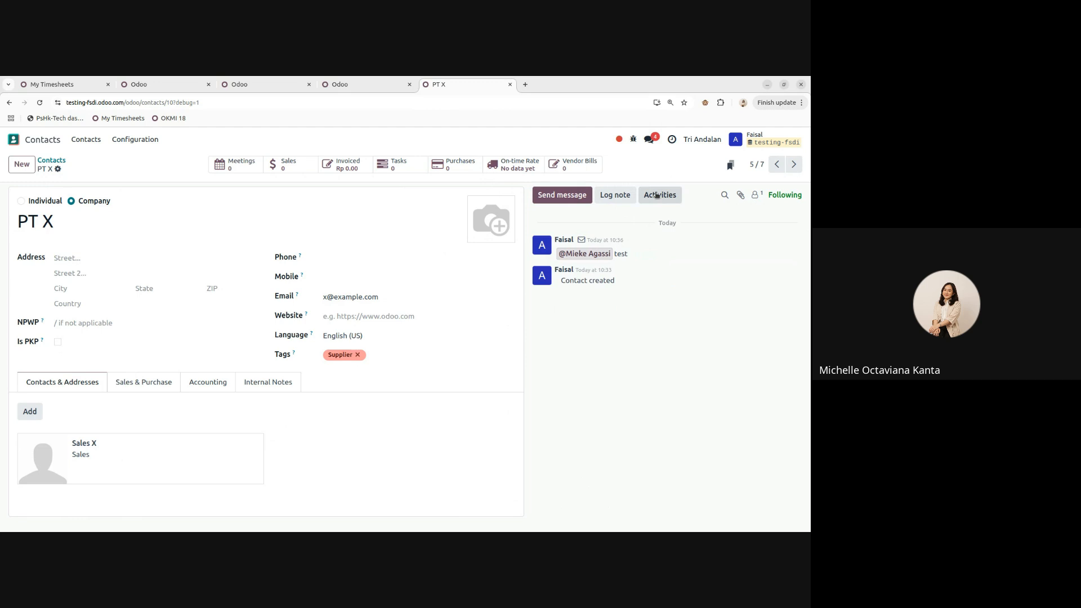
# - Start a new activity on PT X with activity type Call
pyautogui.click(657, 195)
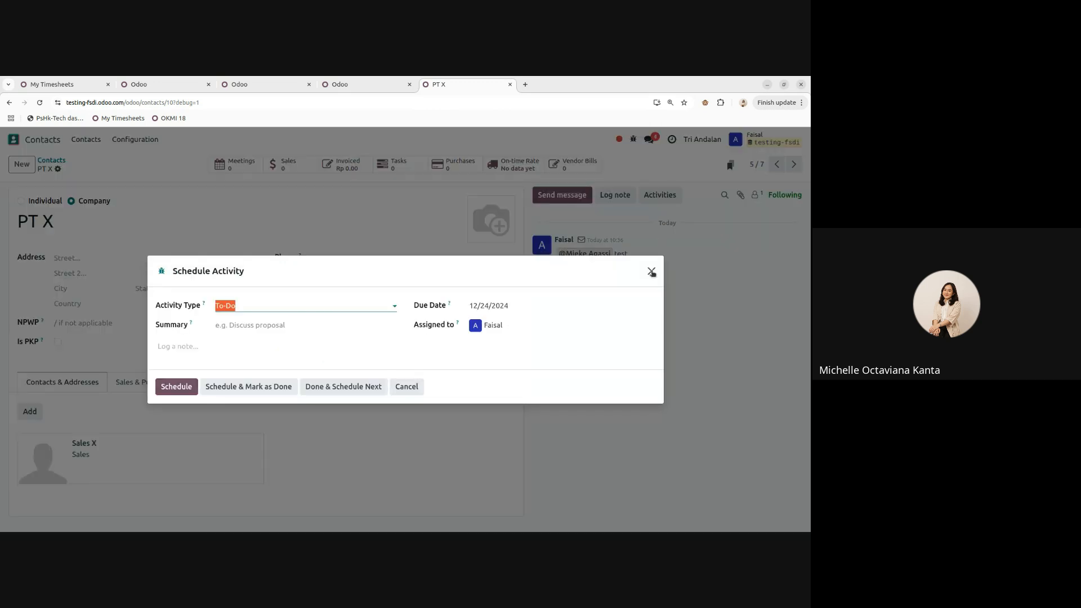
pyautogui.click(652, 272)
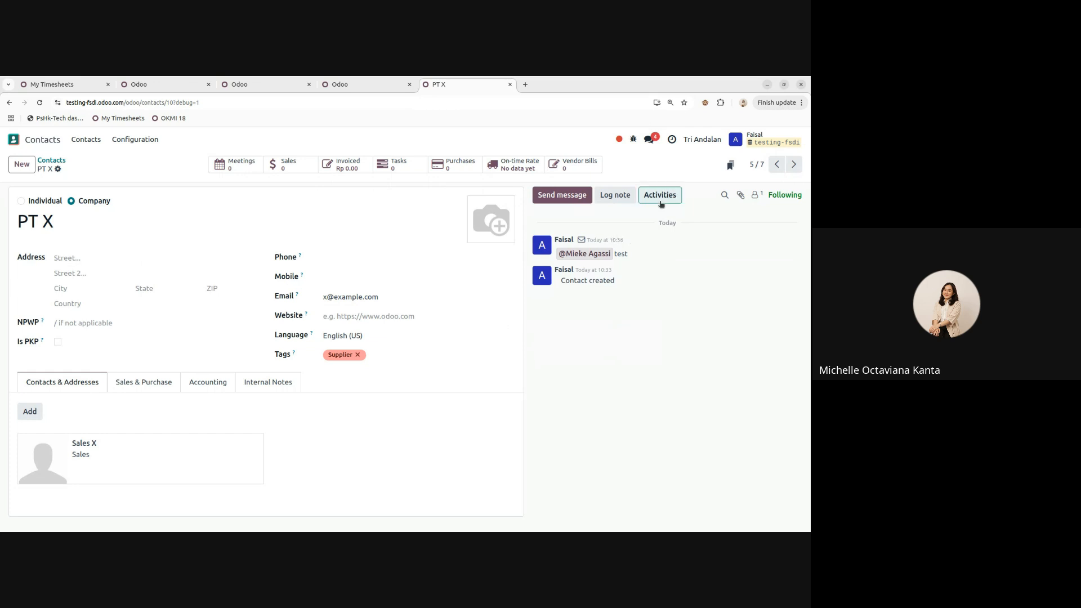
pyautogui.click(661, 203)
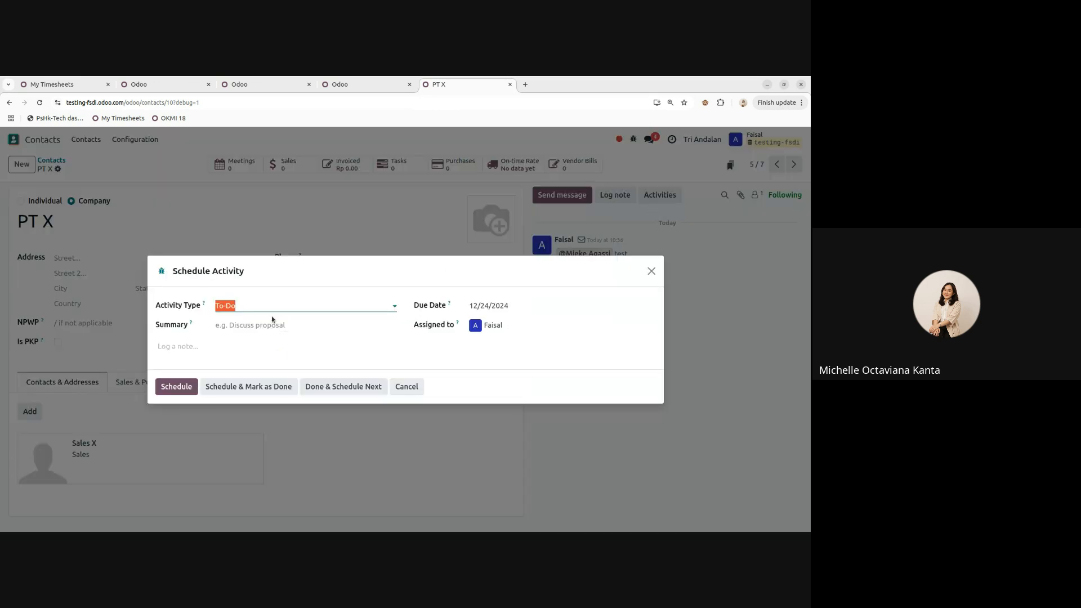
pyautogui.click(237, 306)
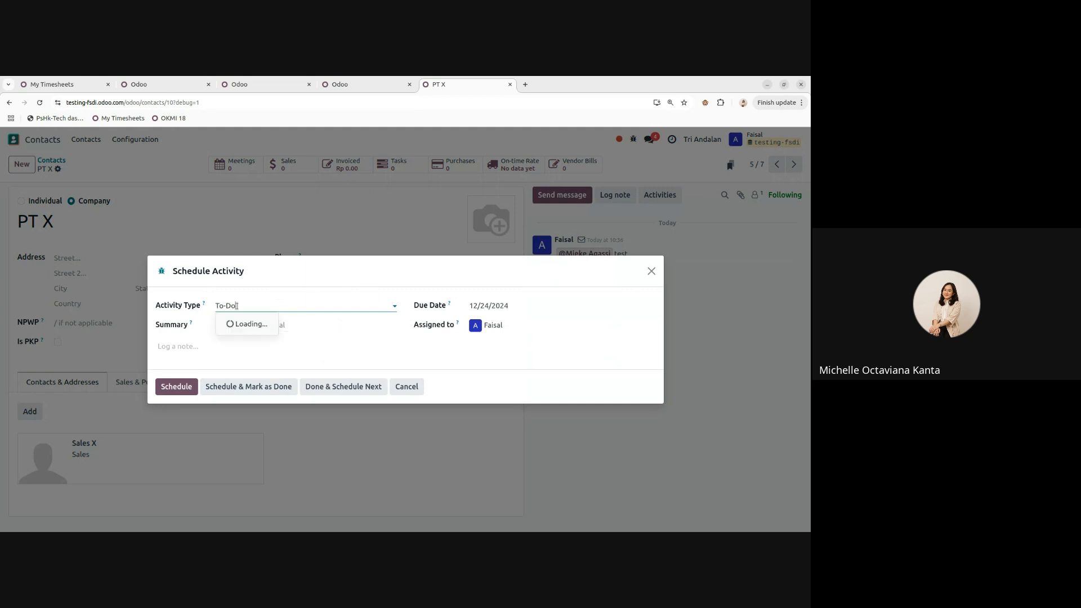
pyautogui.click(248, 325)
pyautogui.click(243, 305)
pyautogui.click(236, 339)
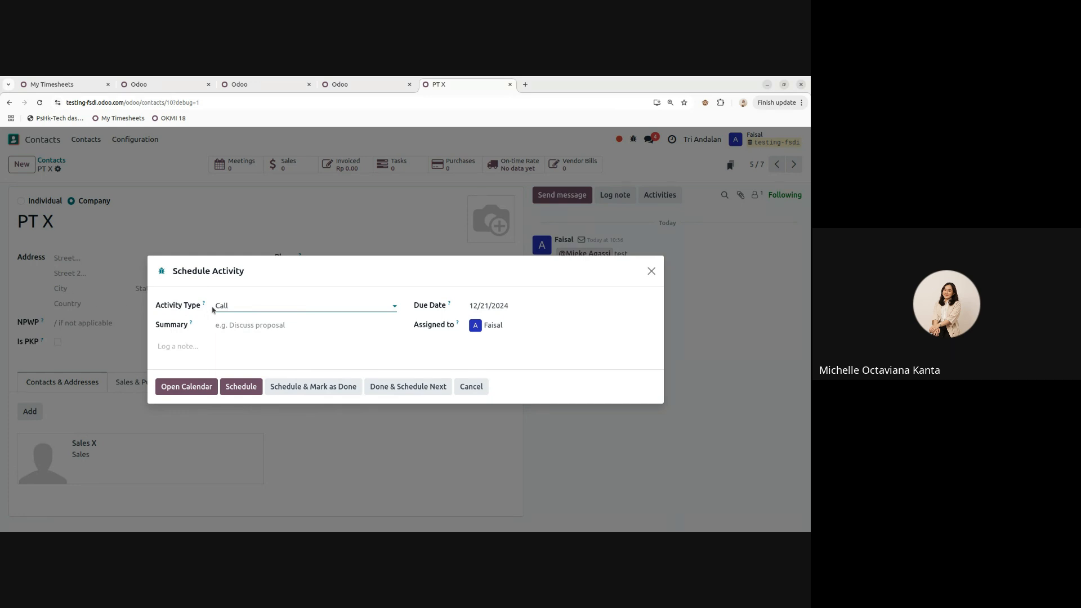
# - Give the call summary 'Discuss proposal', assign another user, set due date 12/26/2024, and schedule it
pyautogui.click(235, 323)
pyautogui.write('Discuss proposal')
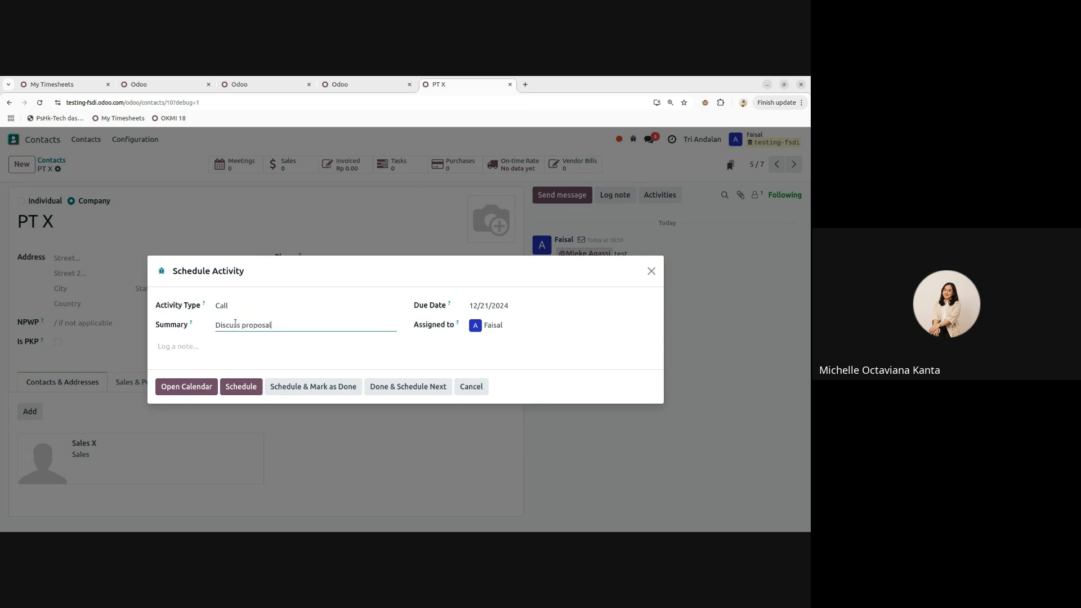
pyautogui.click(543, 326)
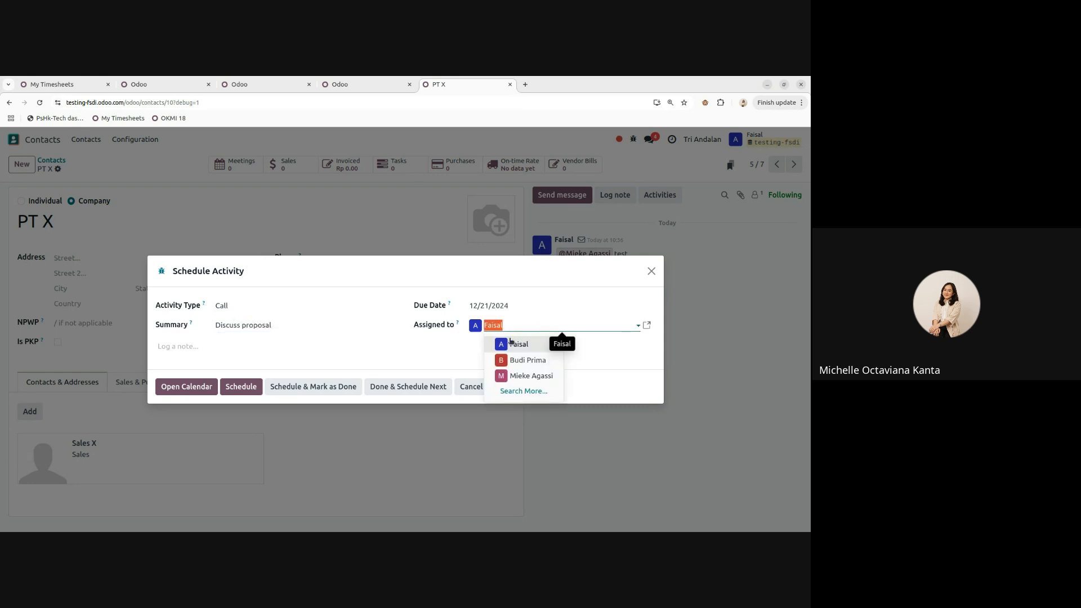
pyautogui.click(527, 376)
pyautogui.click(504, 306)
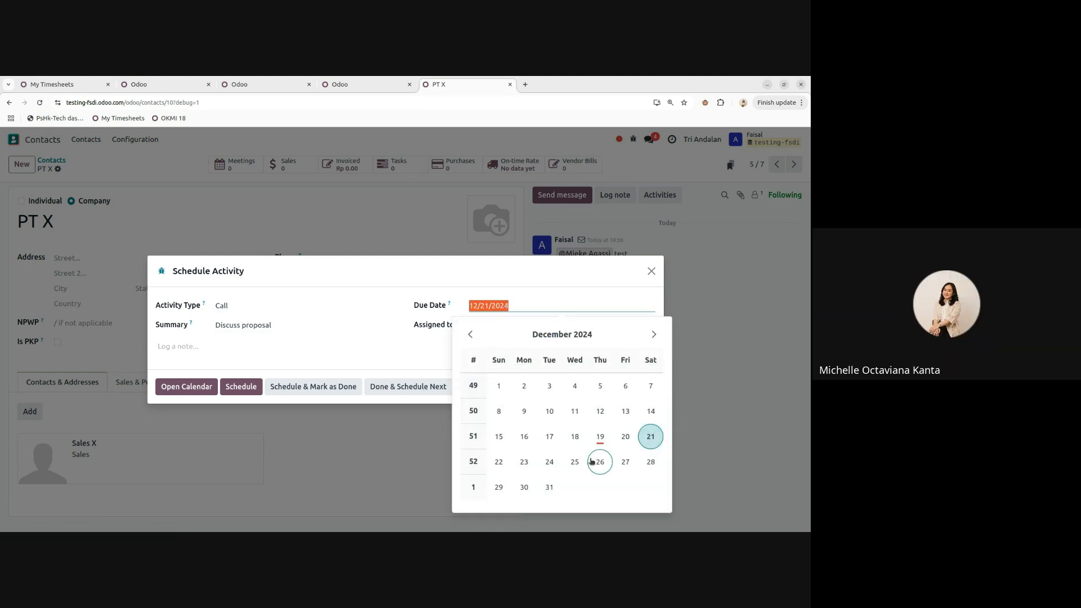
pyautogui.click(592, 462)
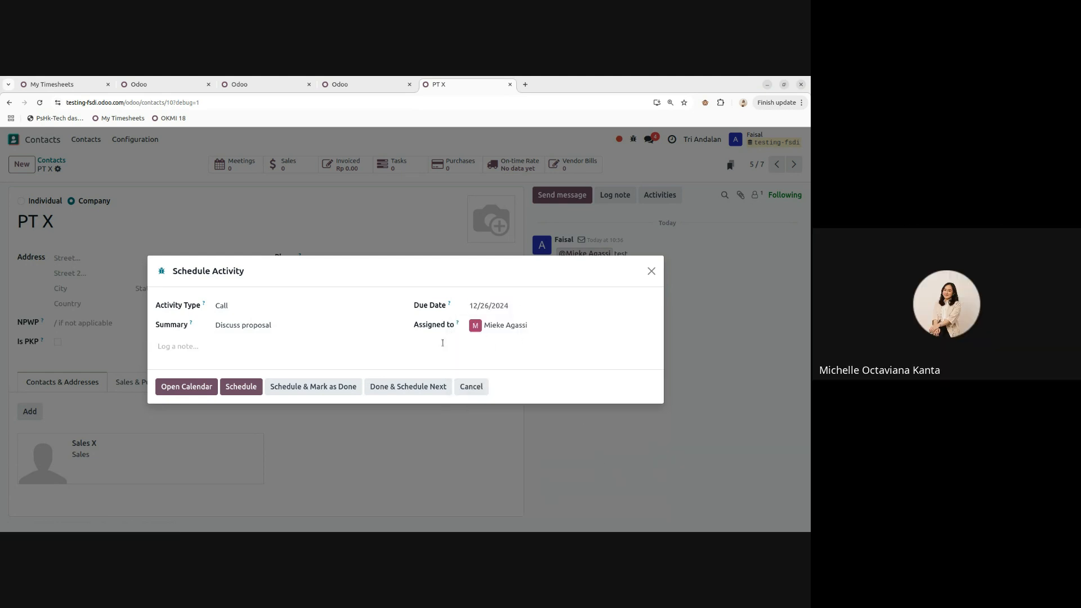
pyautogui.click(248, 389)
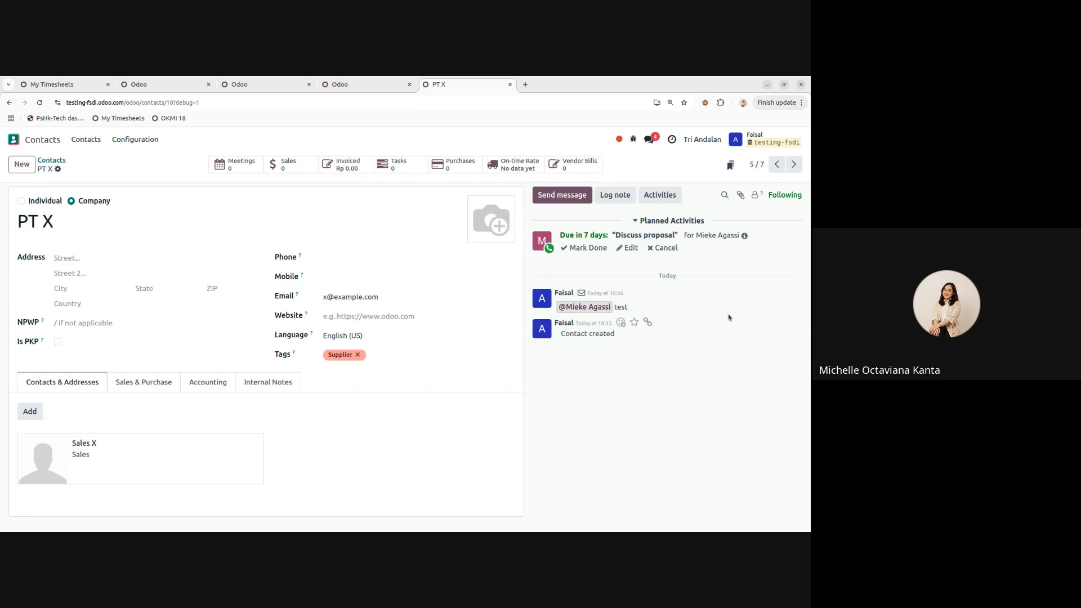
# - Check the pending activities overview, then cancel the planned Discuss proposal call
pyautogui.click(669, 142)
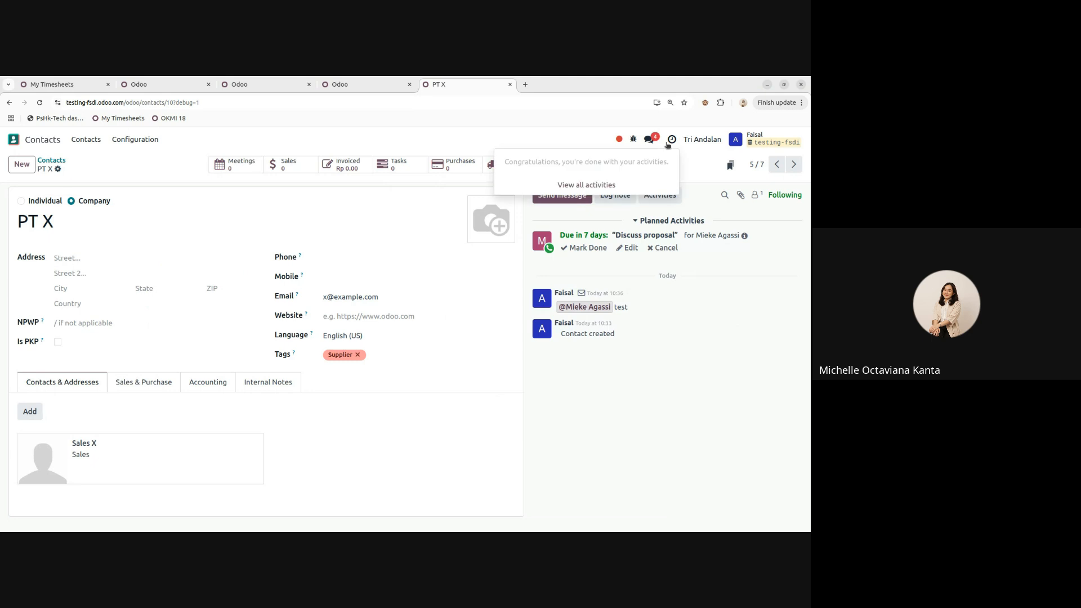
pyautogui.click(584, 147)
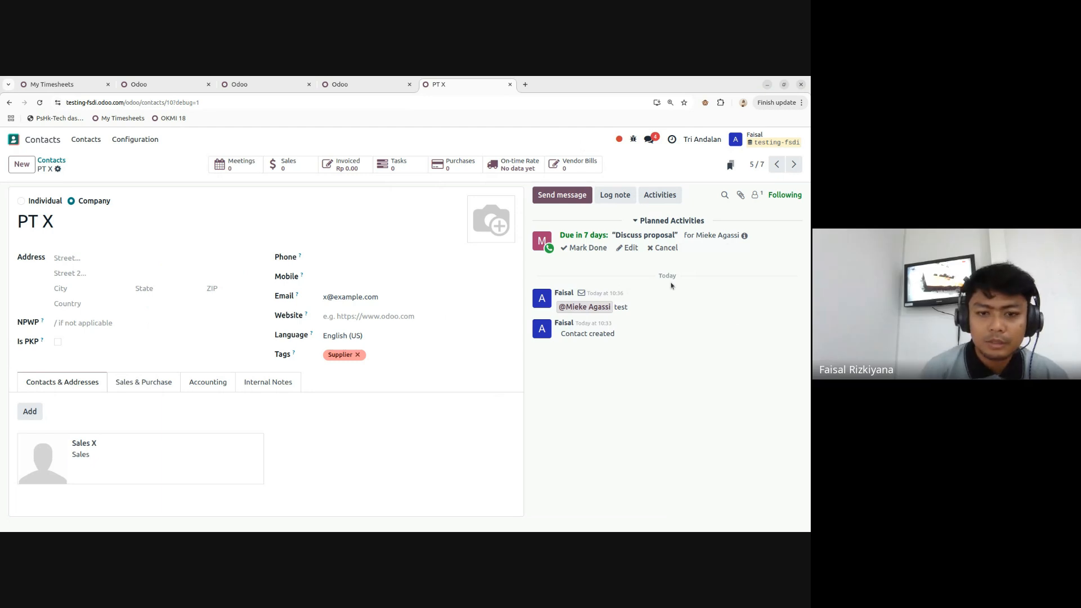
pyautogui.click(660, 195)
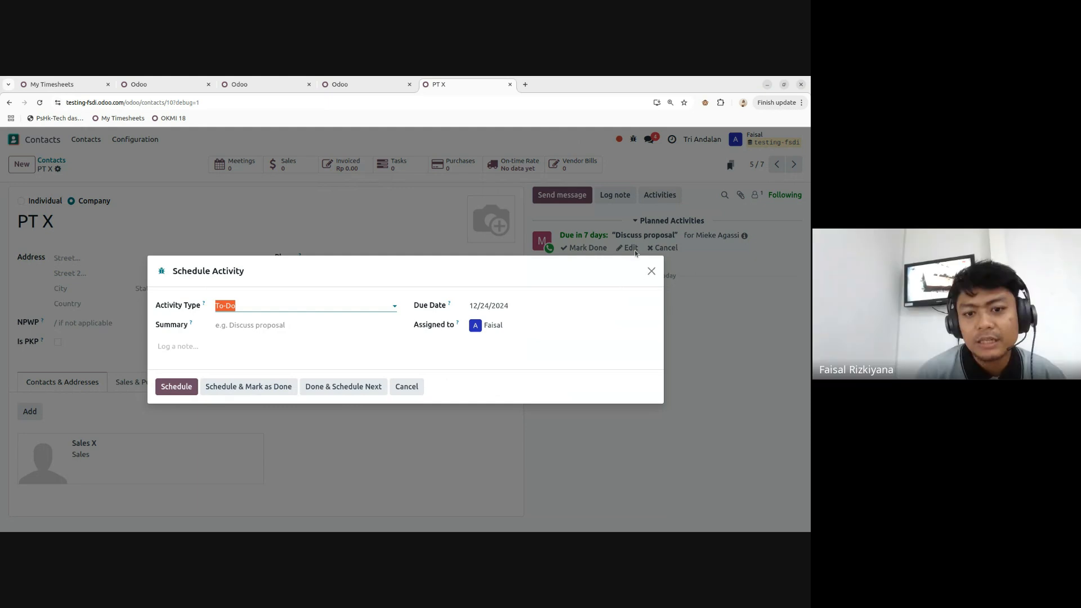
pyautogui.click(651, 271)
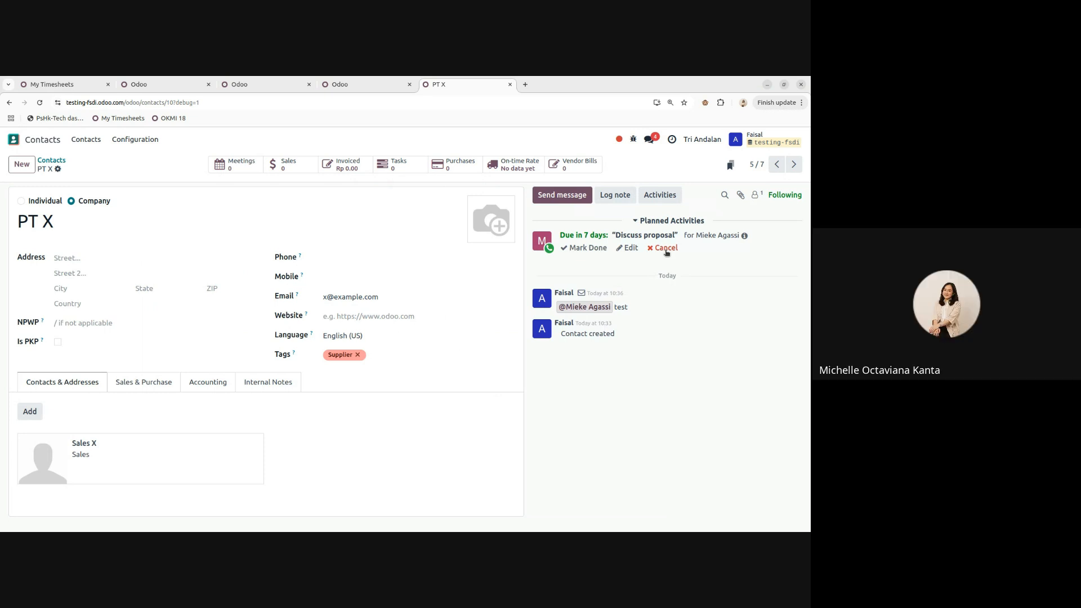
pyautogui.click(665, 248)
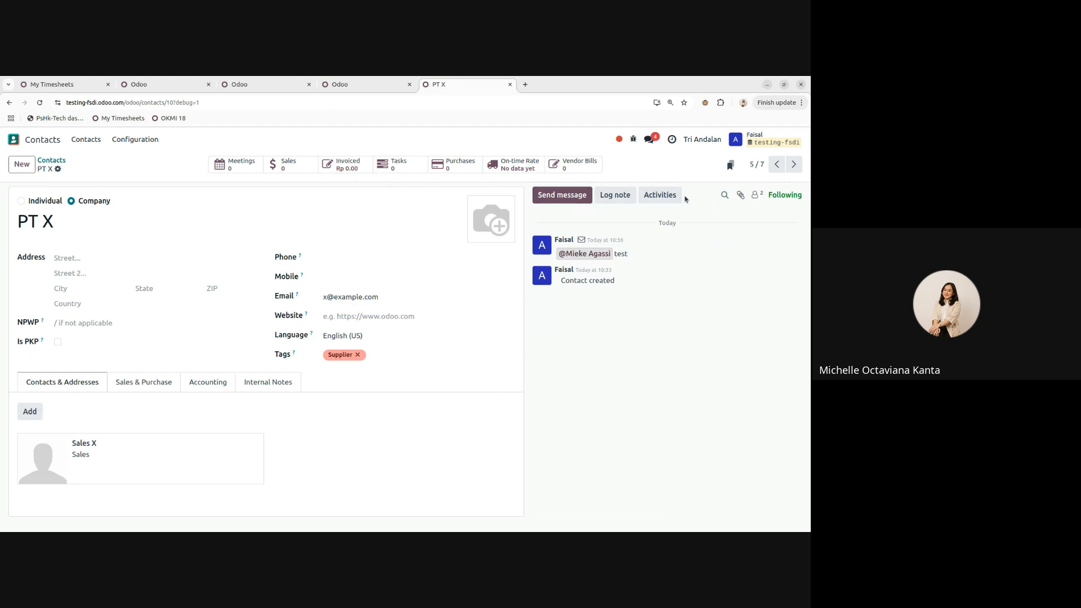
# - Open a new Schedule Activity dialog, look at the activity types, and close it unsaved
pyautogui.click(660, 195)
pyautogui.click(237, 306)
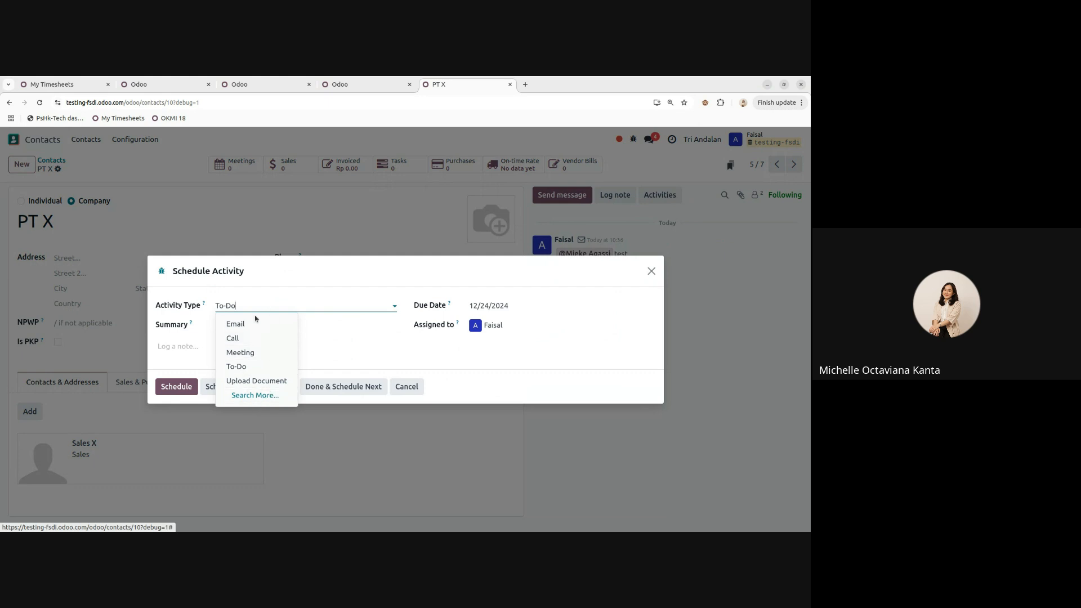
pyautogui.click(652, 272)
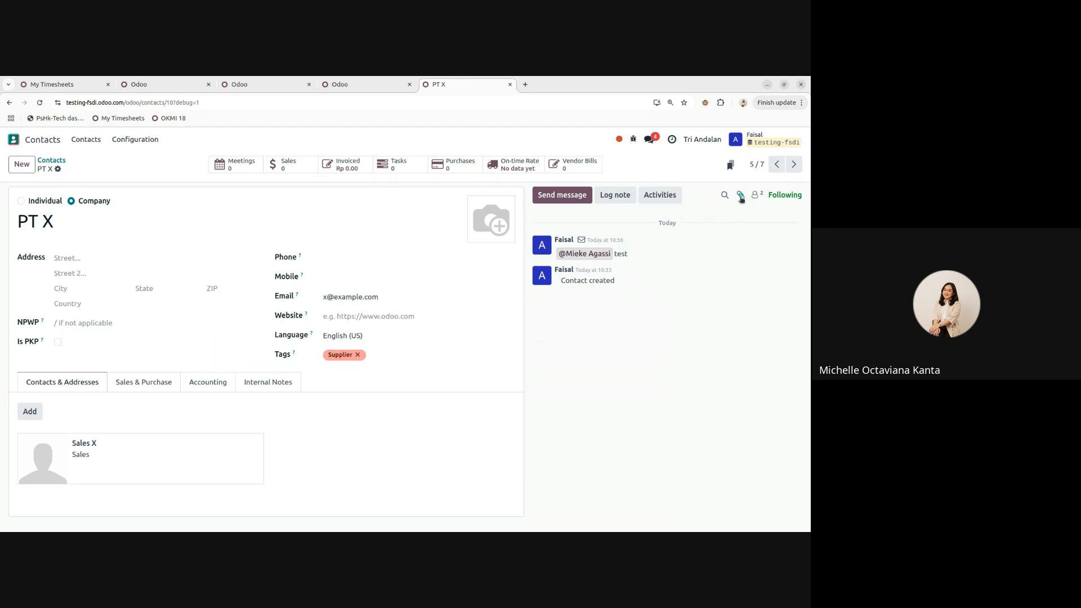
# - Abandon attaching a file to PT X and return to the Contacts list
pyautogui.click(741, 195)
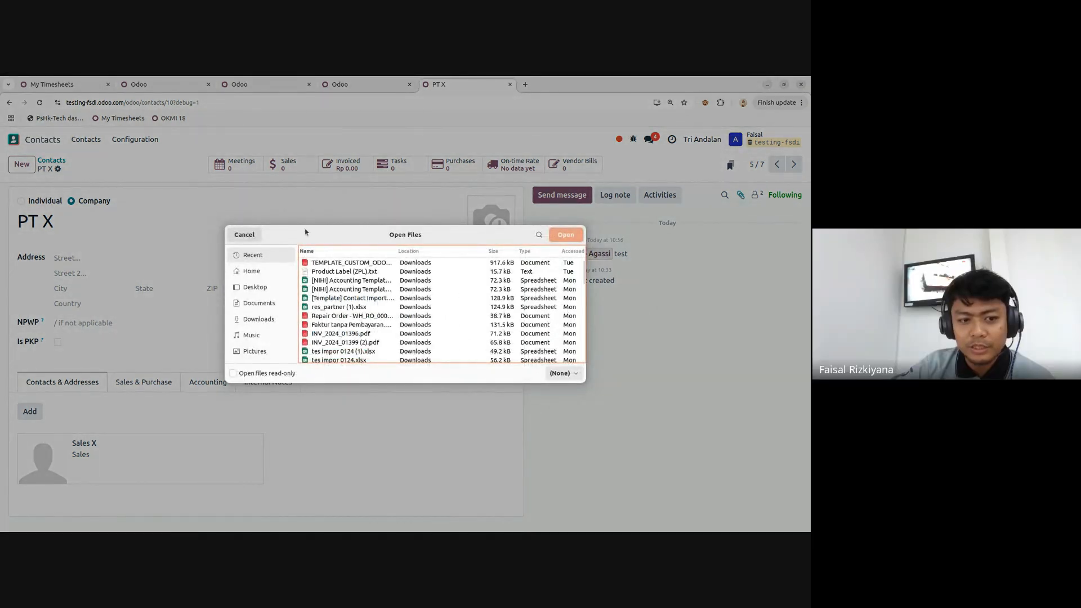
pyautogui.click(244, 234)
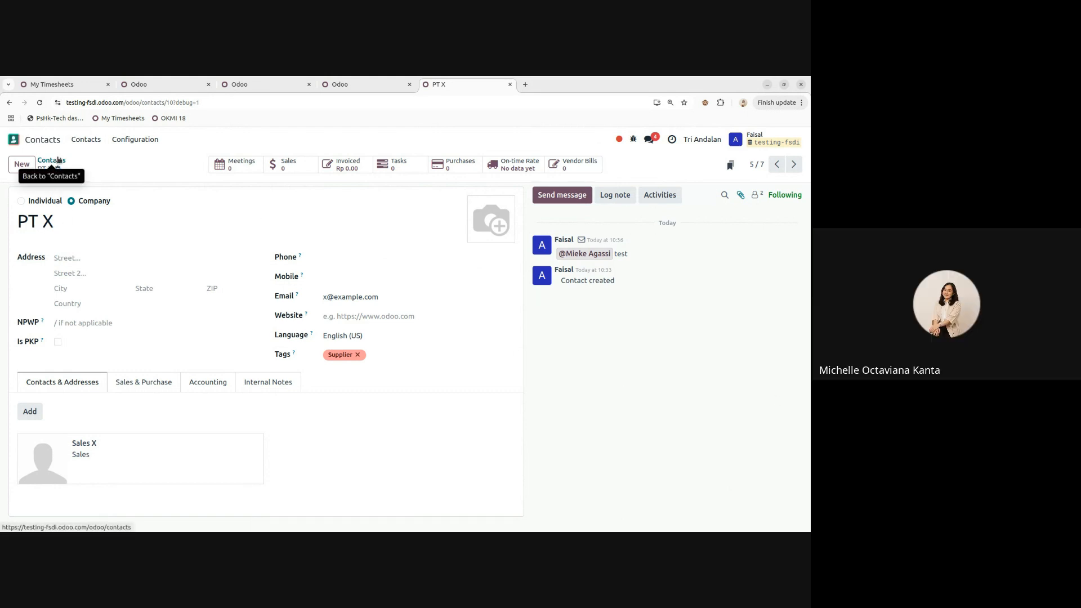
pyautogui.click(58, 160)
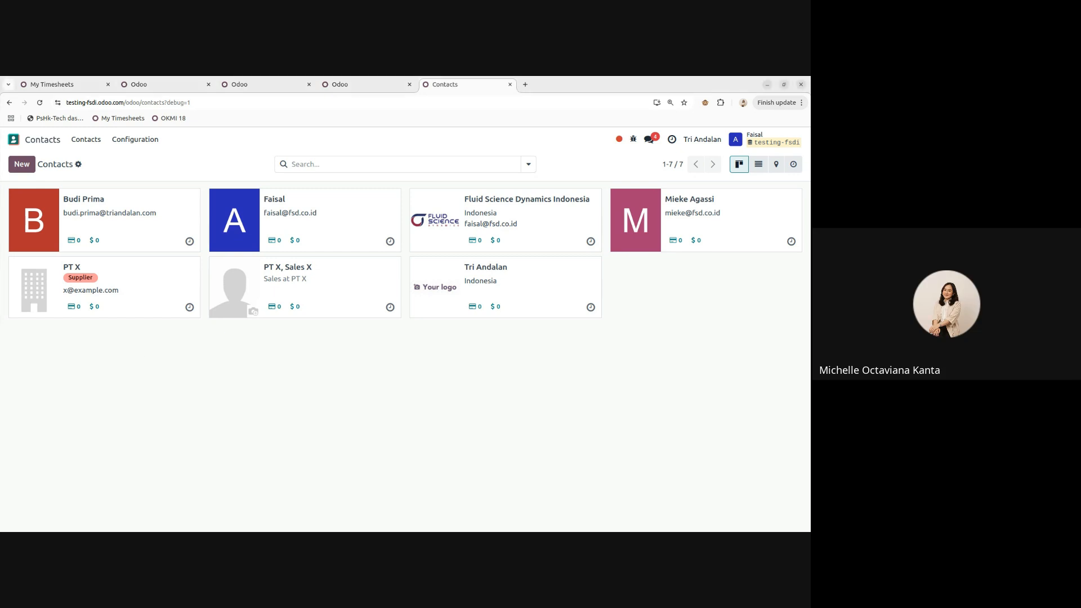
# - Bring the contact import template into the Odoo browser window and enlarge the page zoom
pyautogui.moveTo(563, 169); pyautogui.dragTo(552, 80)
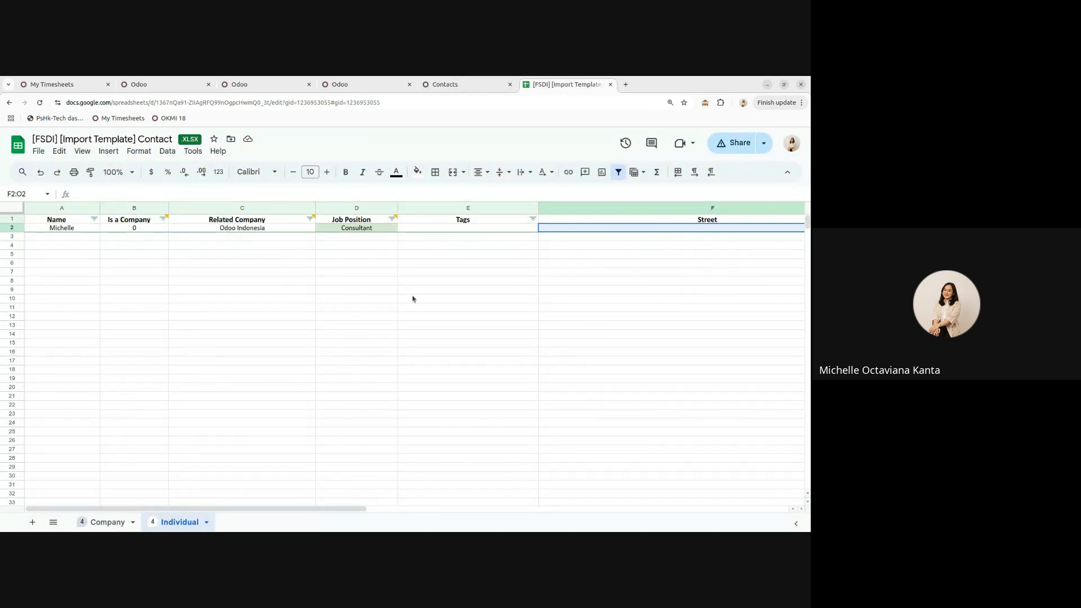
pyautogui.click(801, 103)
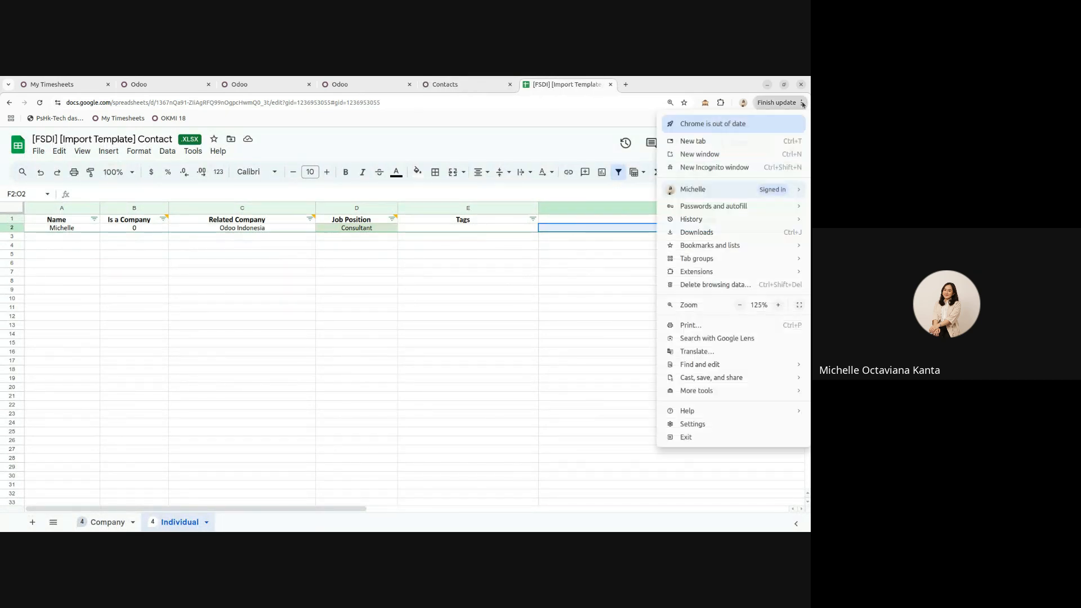
pyautogui.click(780, 305)
pyautogui.click(445, 84)
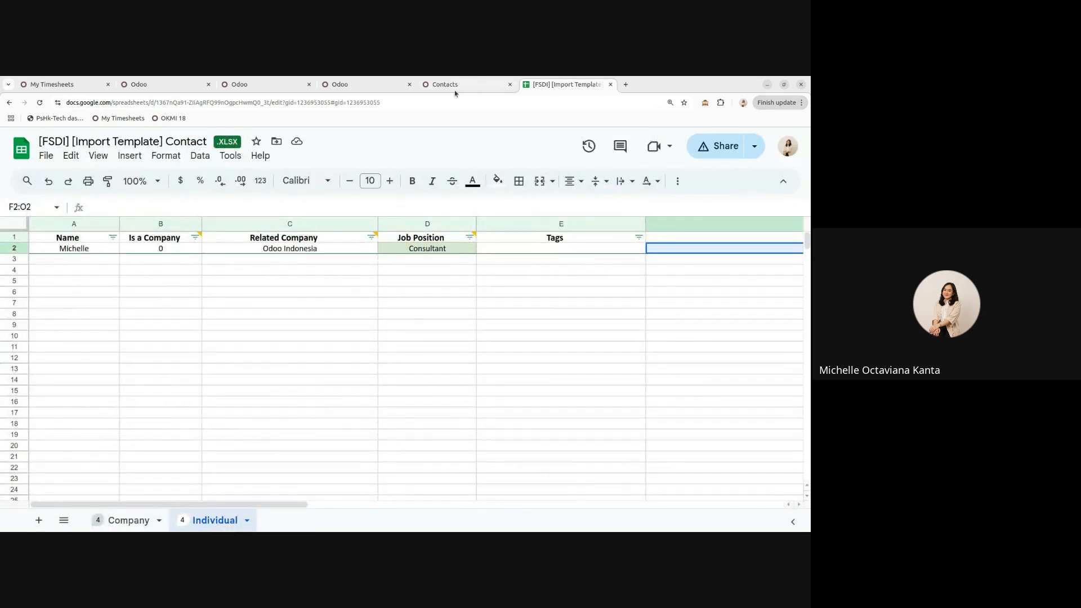
pyautogui.click(445, 84)
pyautogui.click(104, 212)
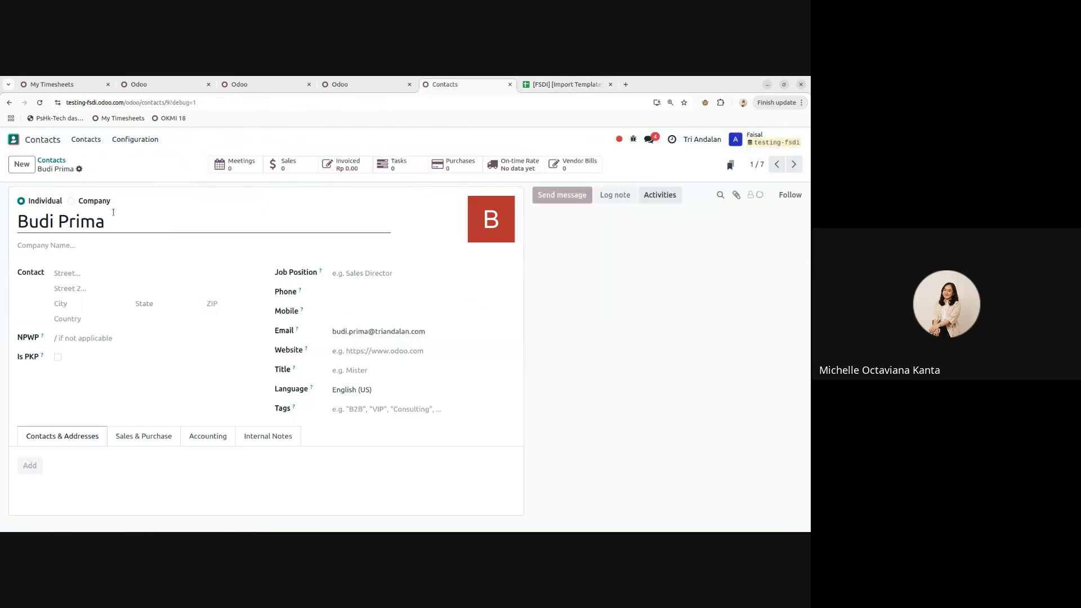
pyautogui.click(562, 85)
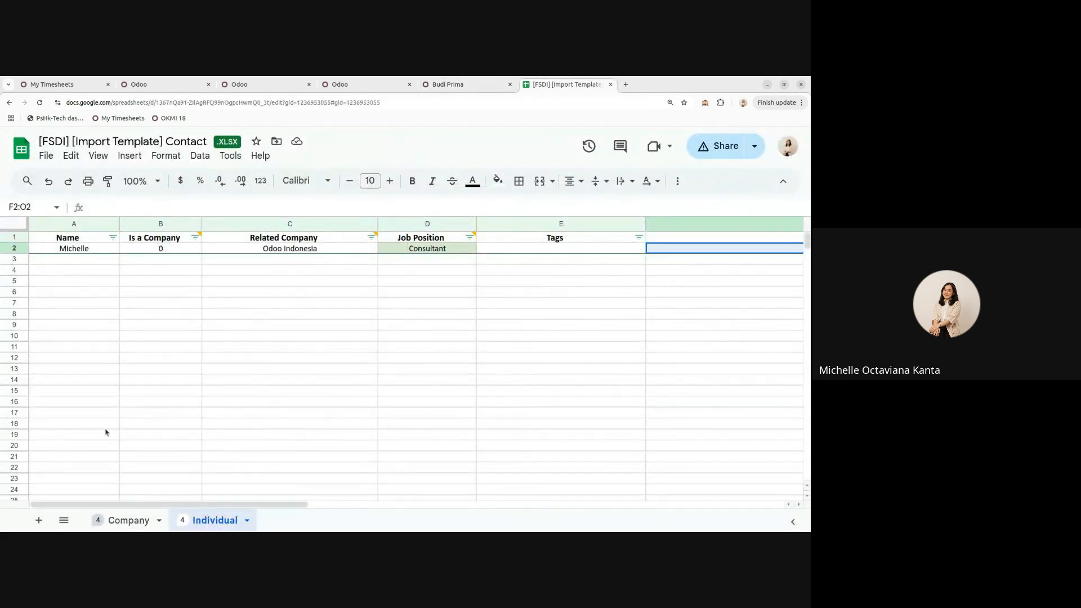
# - On the Company sheet, review A2, the Is a Company note and values B2:B4, and tag C2
pyautogui.click(140, 523)
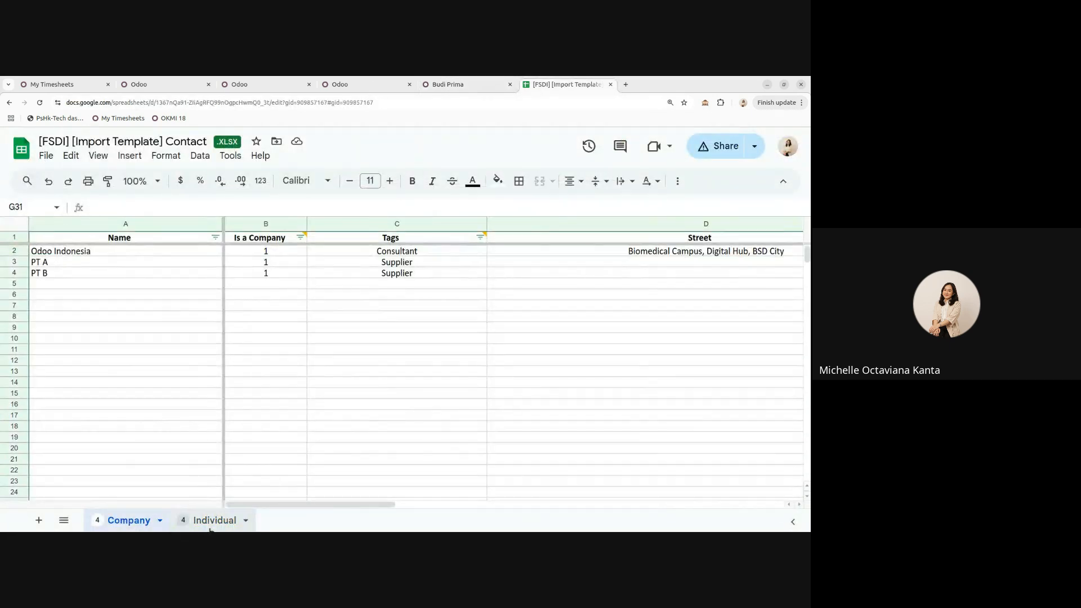
pyautogui.click(211, 528)
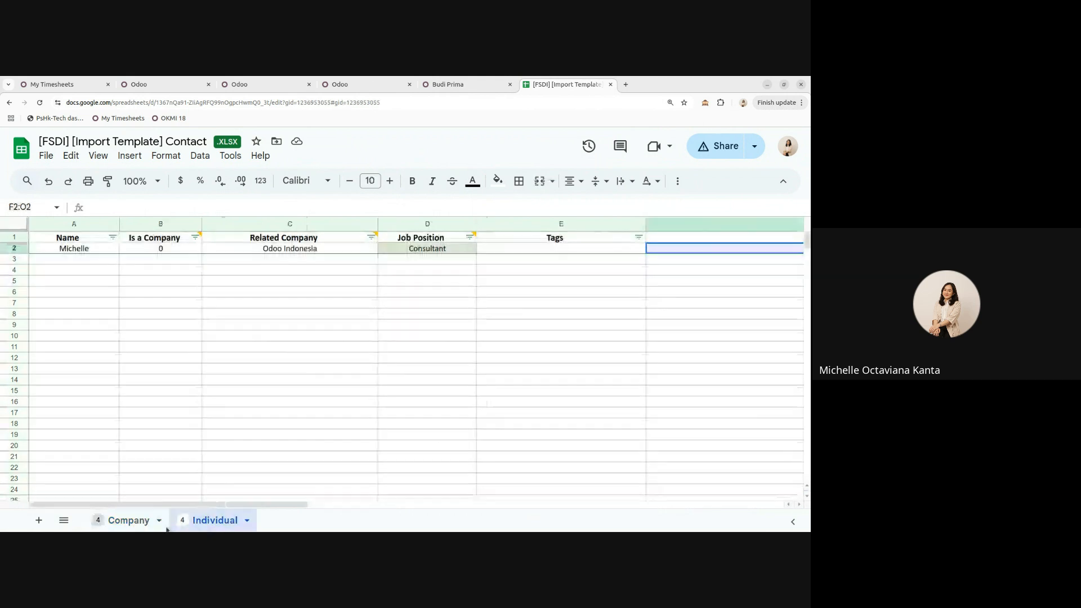
pyautogui.click(133, 522)
pyautogui.click(203, 526)
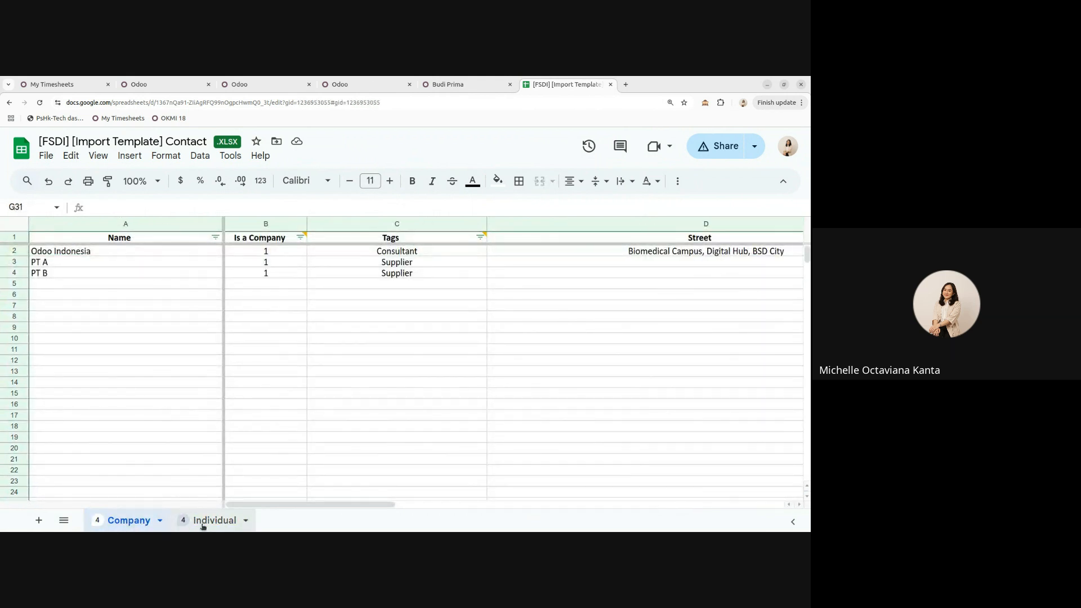
pyautogui.click(127, 524)
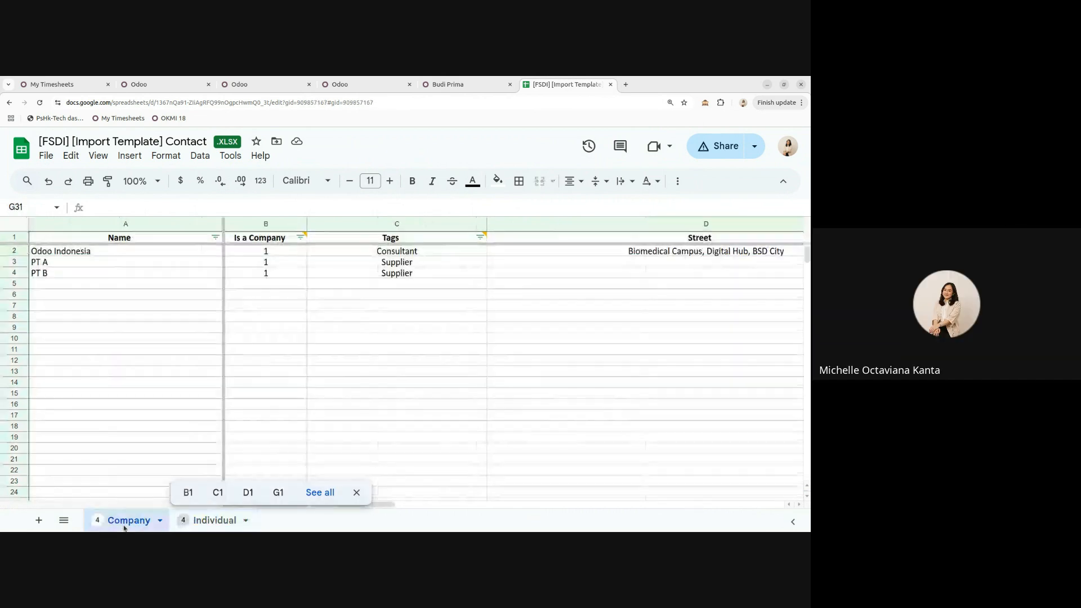
pyautogui.click(128, 255)
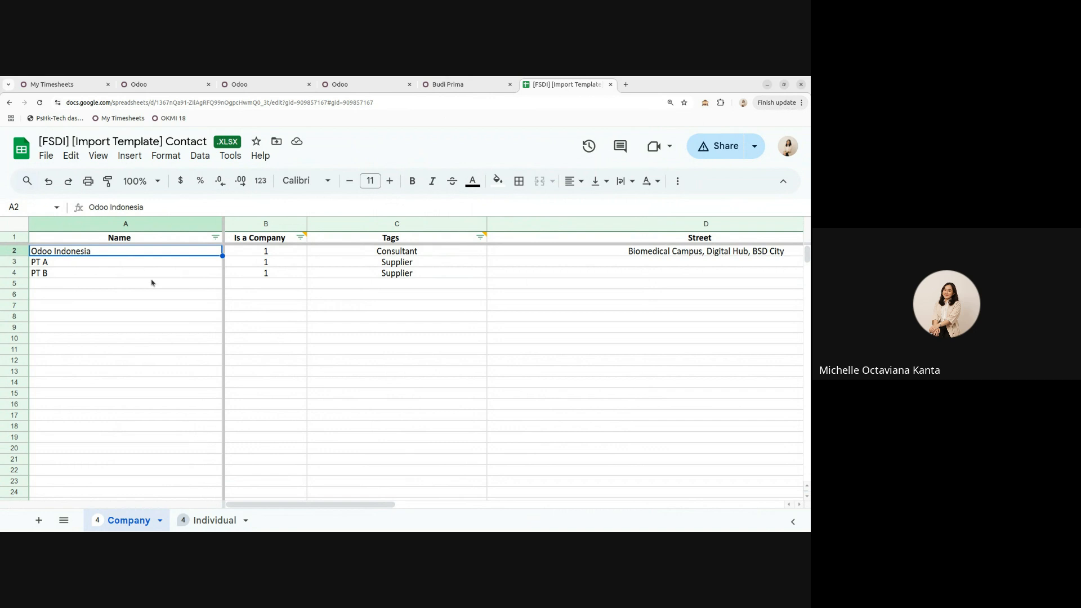
pyautogui.click(262, 238)
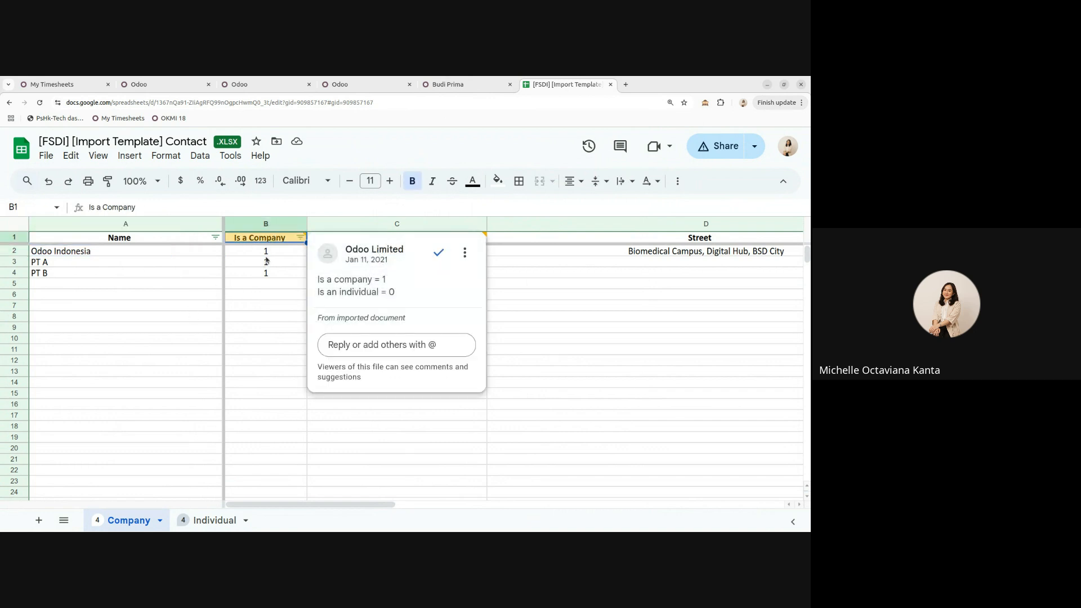
pyautogui.click(270, 253)
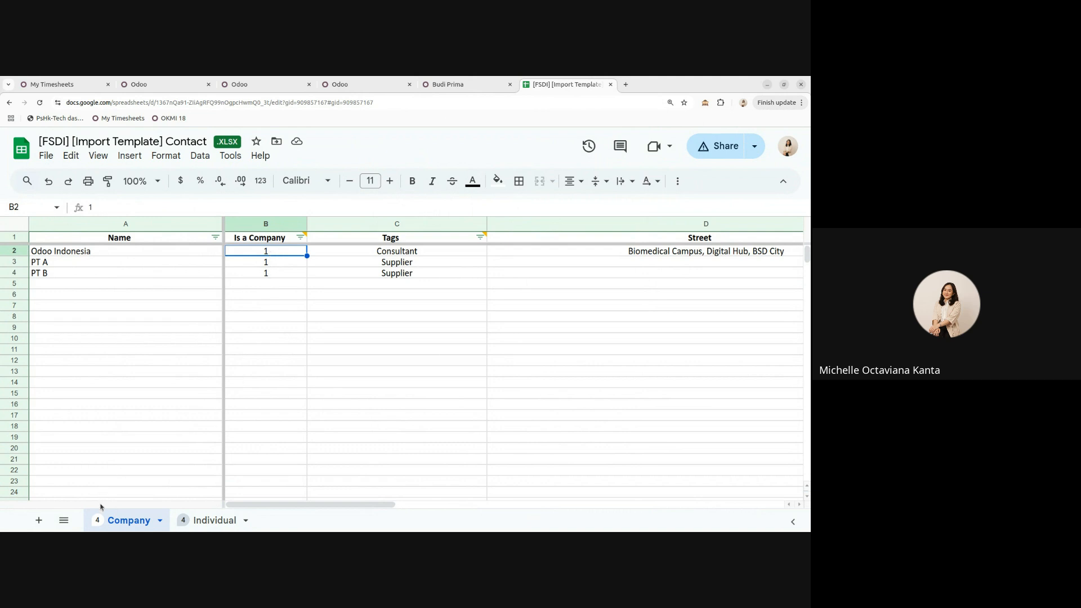
pyautogui.moveTo(266, 274); pyautogui.dragTo(270, 256)
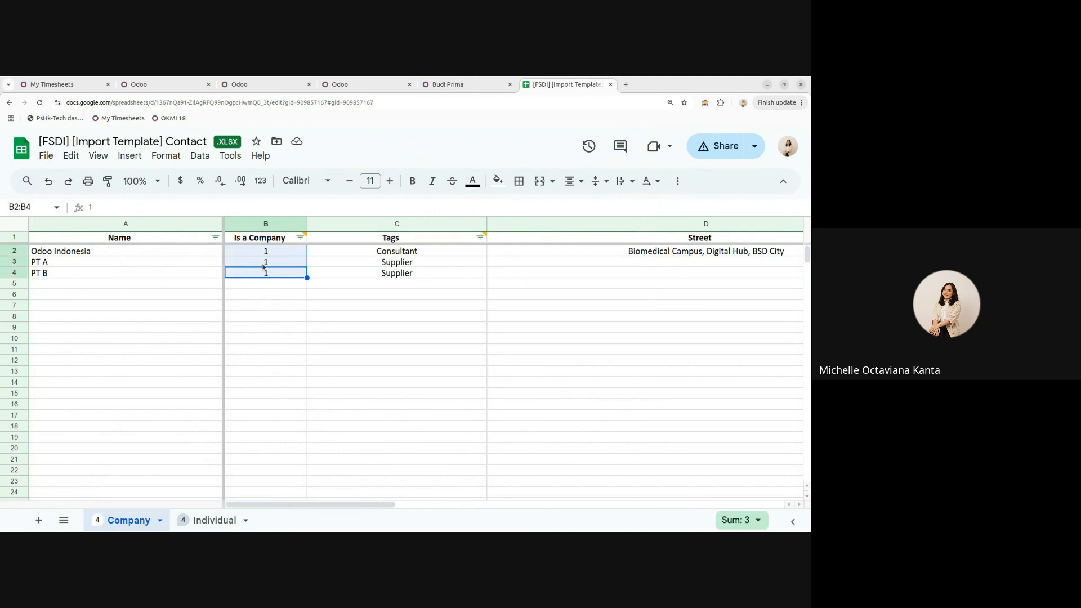
pyautogui.click(414, 253)
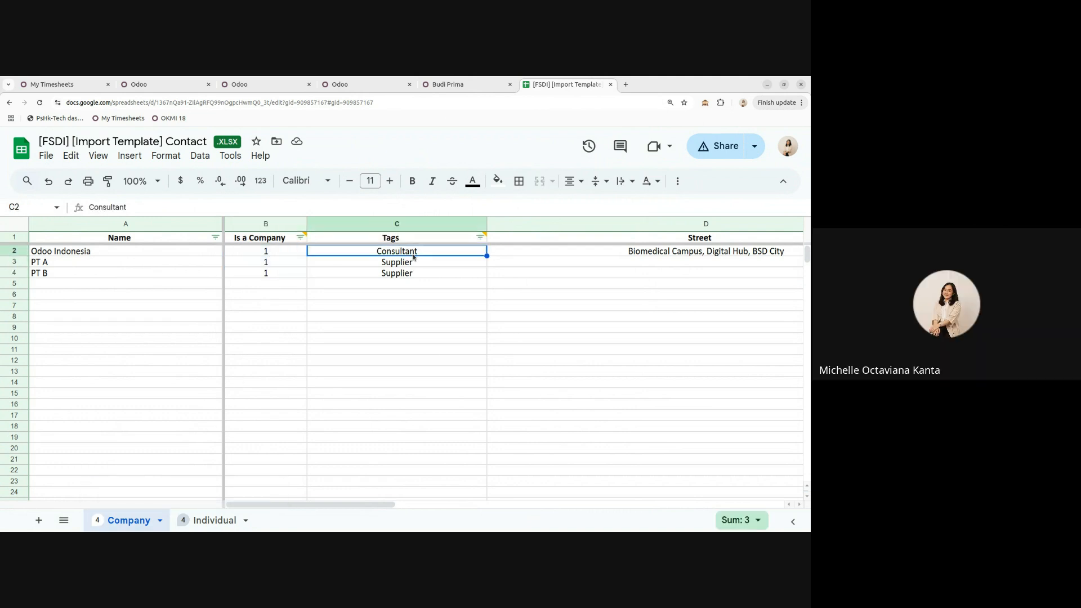
# - Compare the template's tag values with the contact tags available in Odoo's Tags dropdown
pyautogui.hotkey('ctrl', 'shift', 'Tab')
pyautogui.click(365, 409)
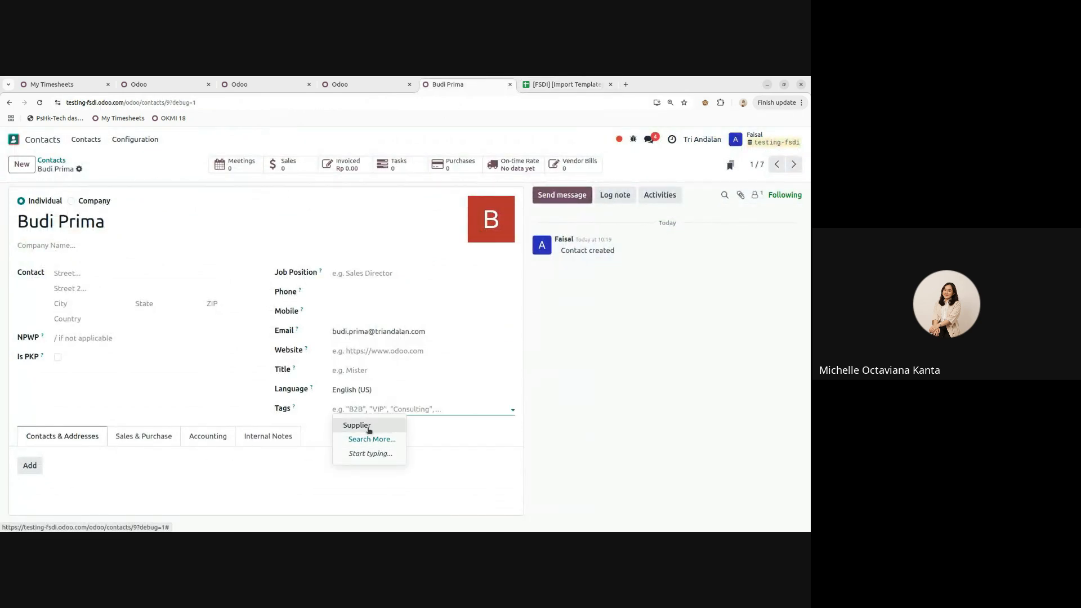
pyautogui.click(537, 85)
pyautogui.click(363, 283)
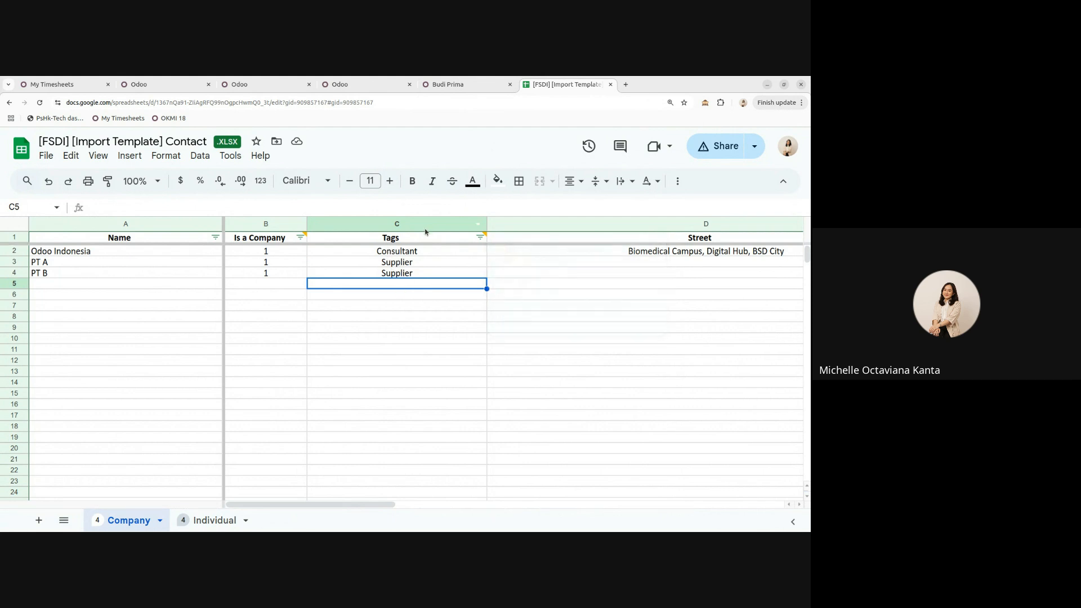
pyautogui.click(466, 86)
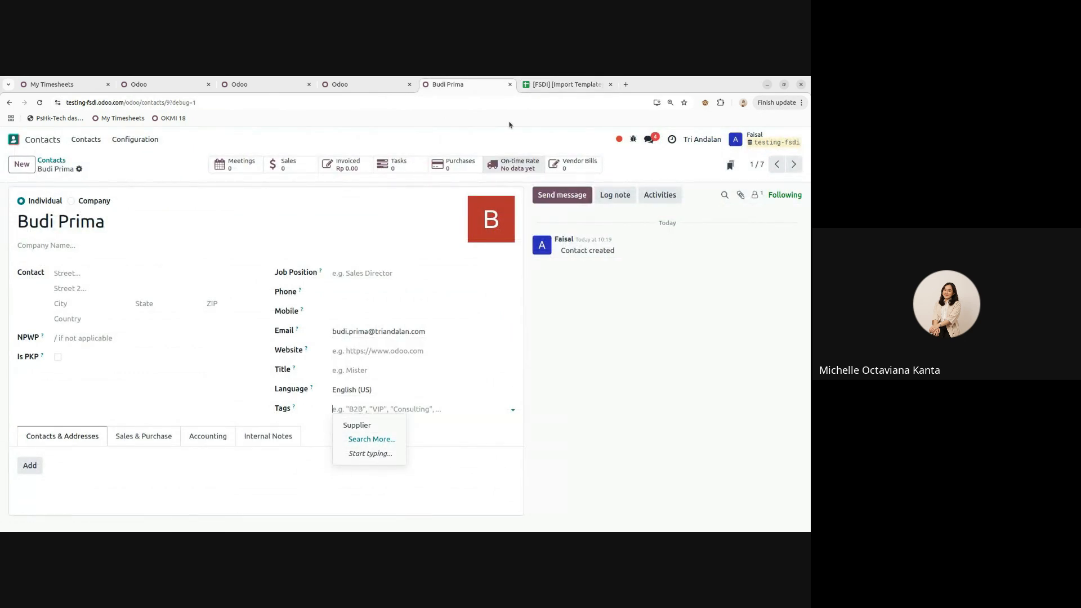
pyautogui.click(568, 84)
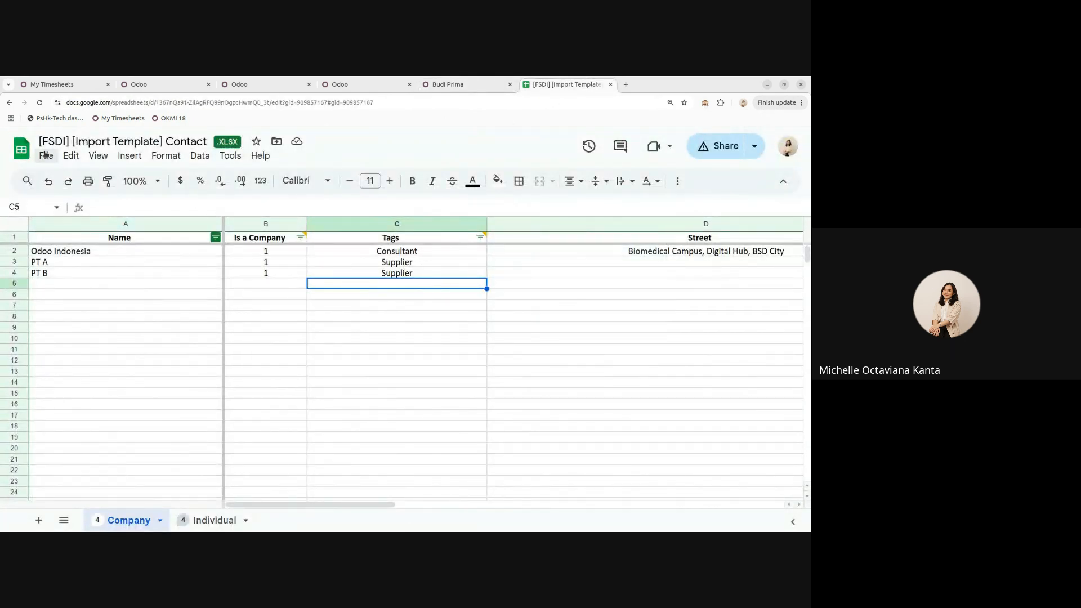
# - Download the template as Microsoft Excel (.xlsx)
pyautogui.click(46, 155)
pyautogui.click(415, 251)
pyautogui.moveTo(443, 242)
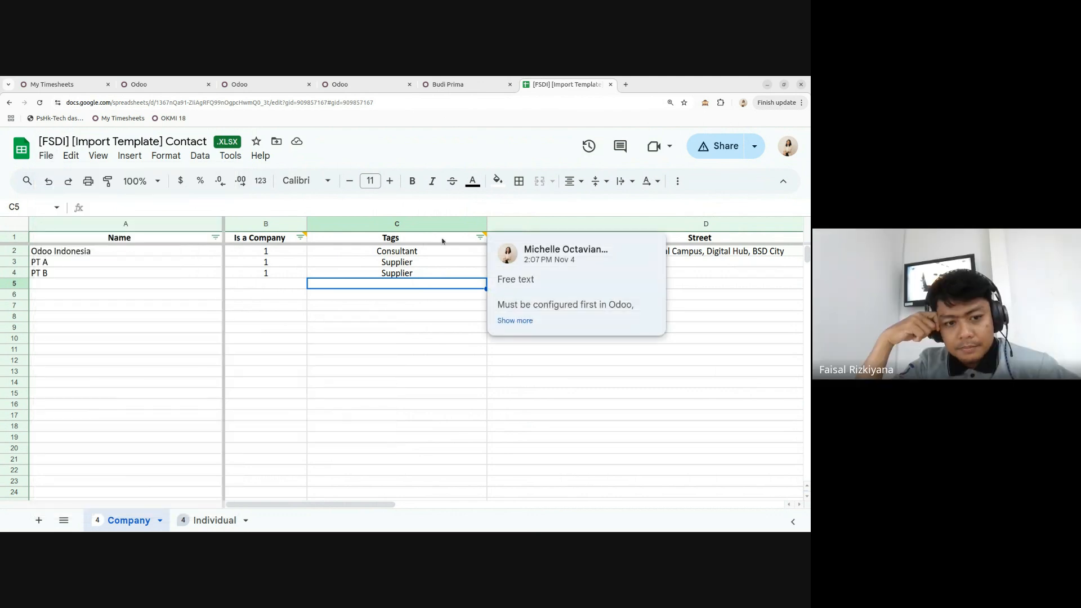
# - Start a contact import in Odoo and load the downloaded Contact template file
pyautogui.click(474, 90)
pyautogui.click(79, 169)
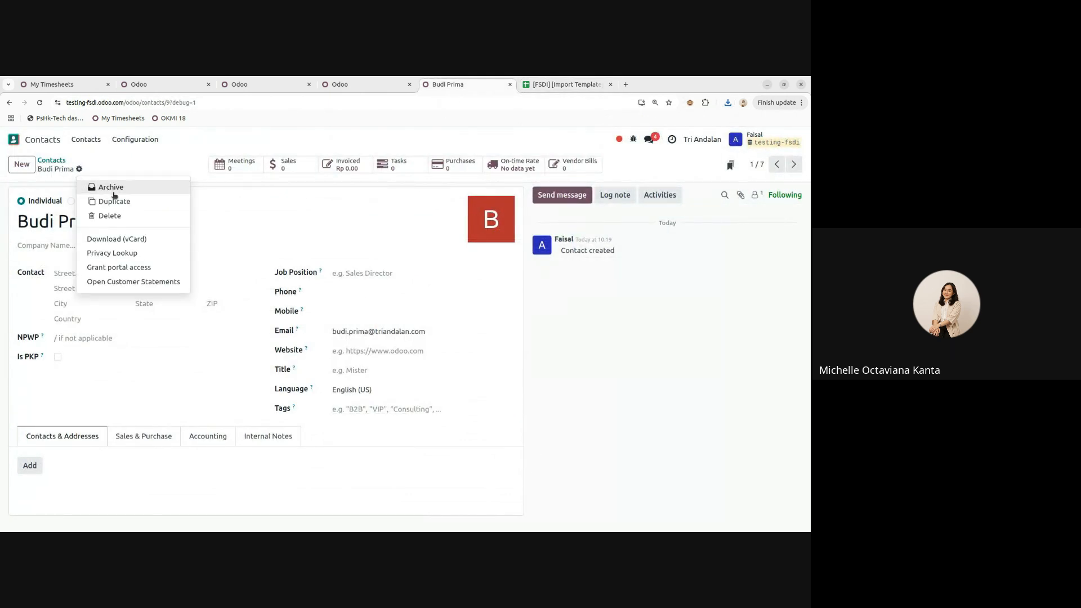
pyautogui.click(51, 161)
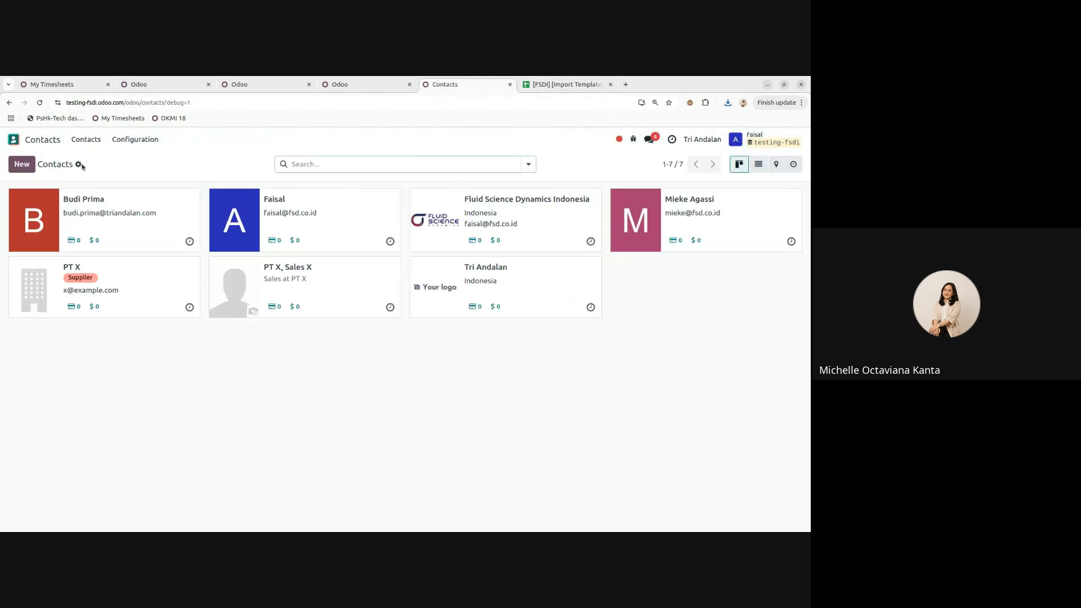
pyautogui.click(79, 165)
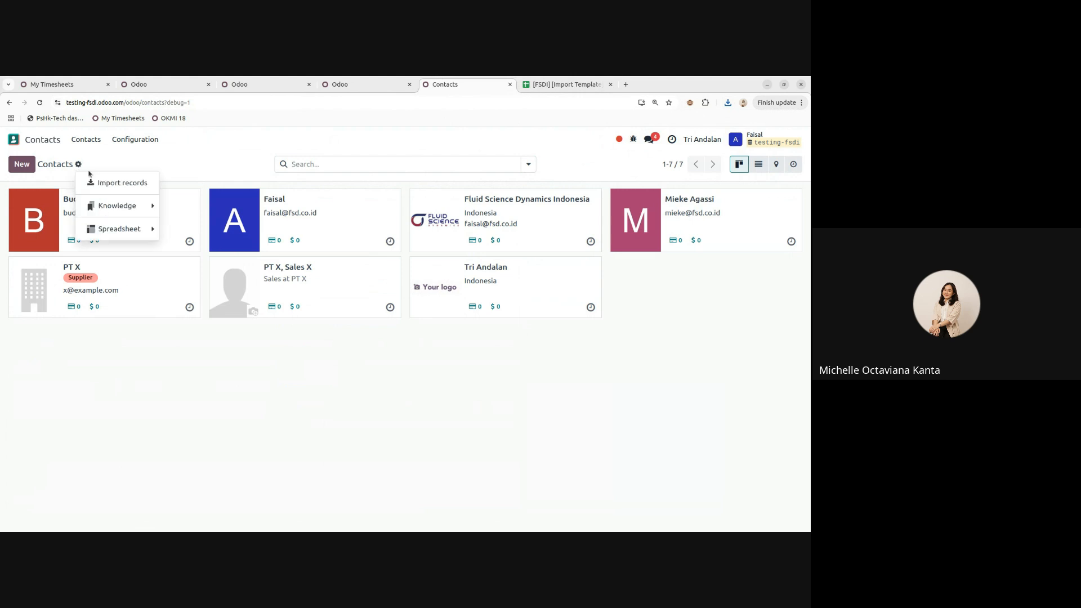
pyautogui.click(121, 184)
pyautogui.click(50, 164)
pyautogui.click(258, 319)
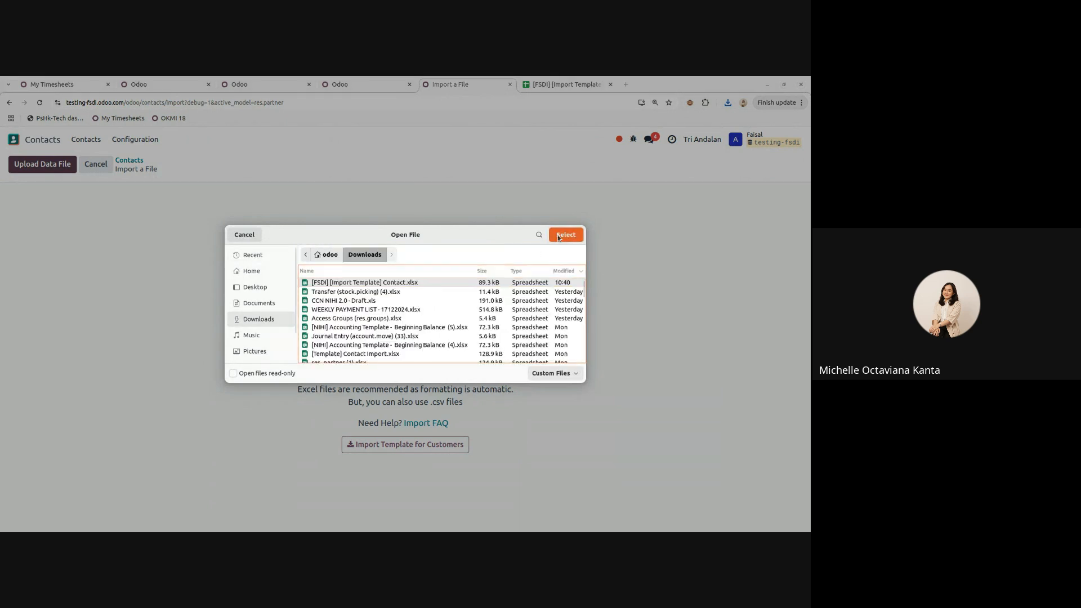
pyautogui.click(565, 235)
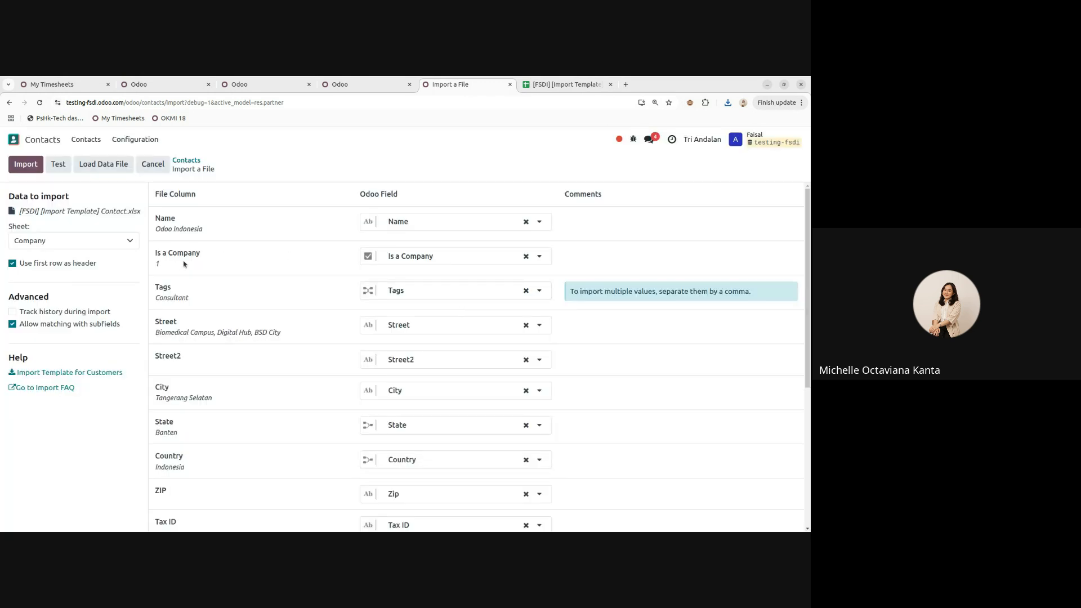
# - Test the import, review which tag values Odoo accepts, then cancel the import
pyautogui.click(60, 165)
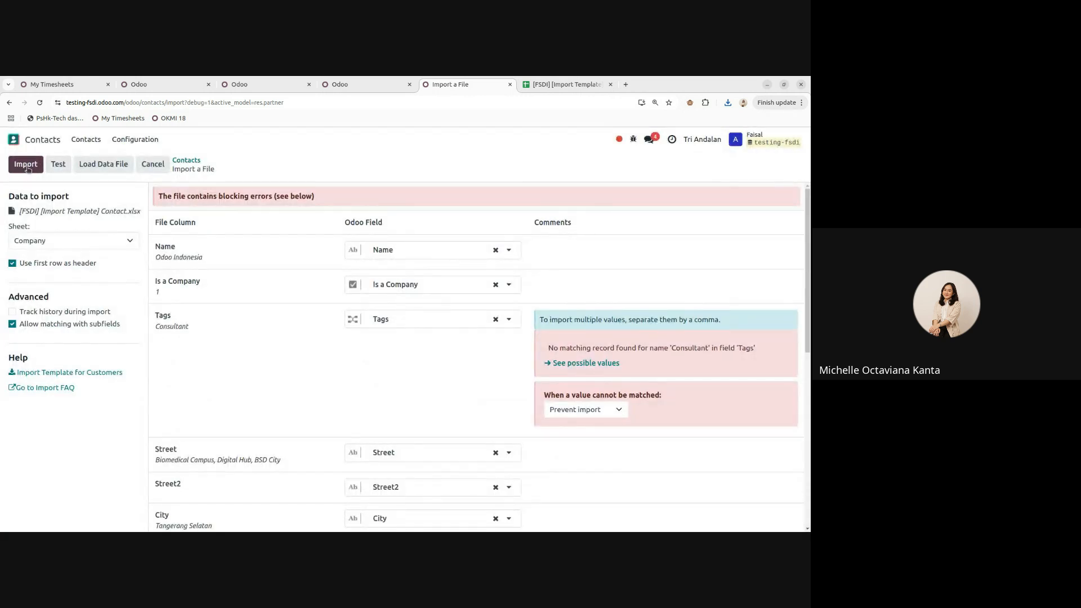
pyautogui.scroll(-1, 483, 222)
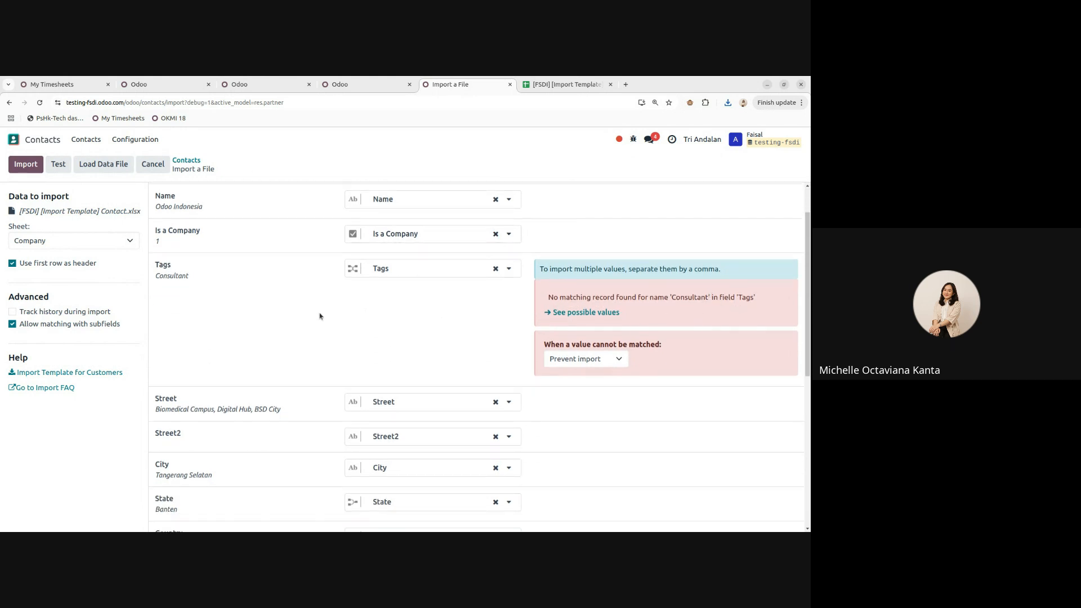
pyautogui.click(605, 313)
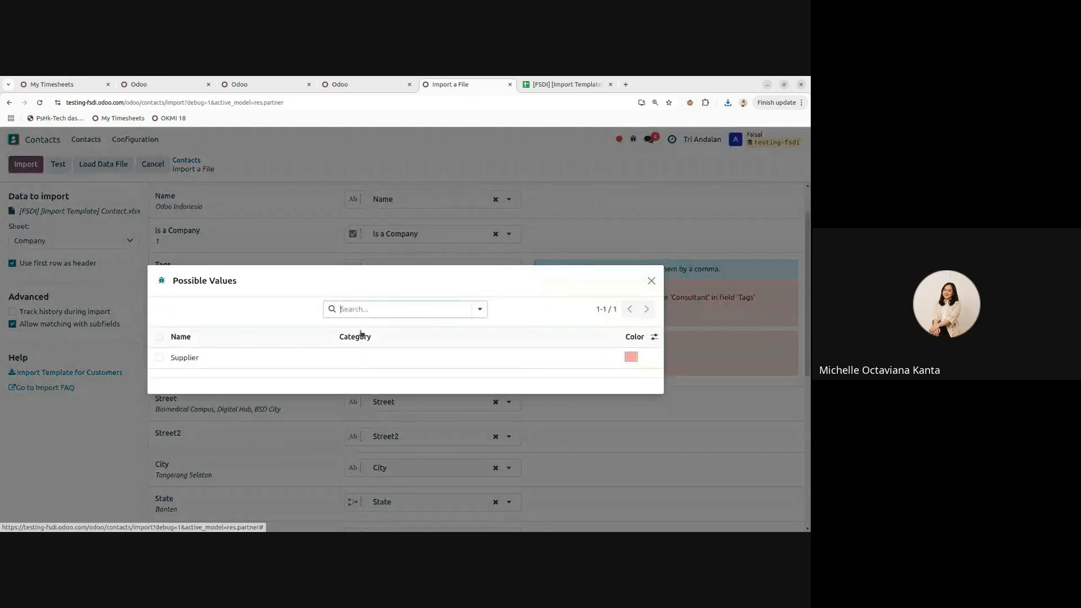
pyautogui.click(650, 281)
pyautogui.scroll(-1, 524, 317)
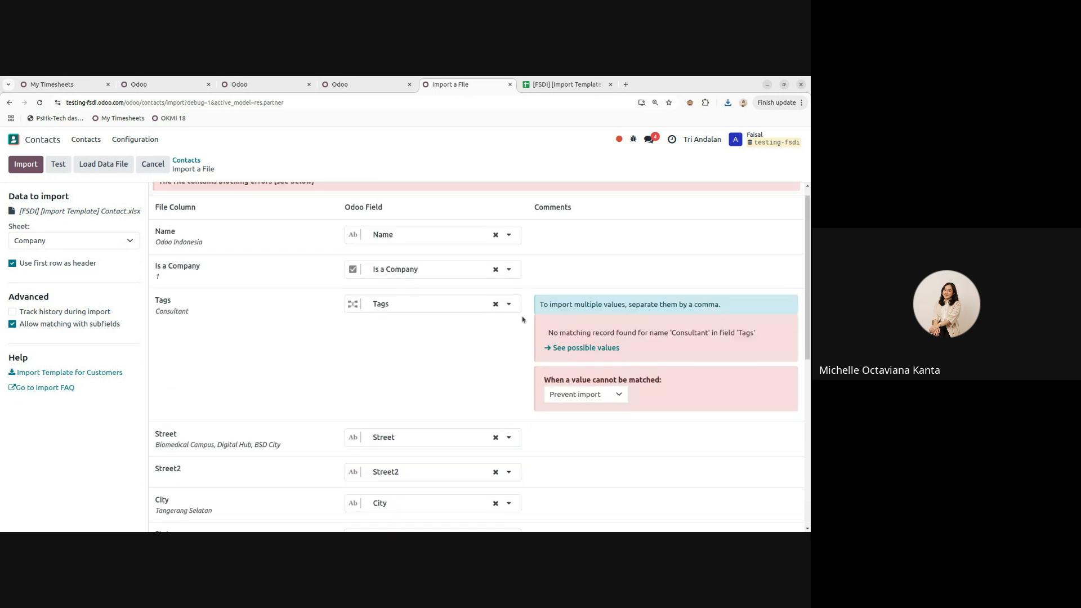
pyautogui.click(153, 166)
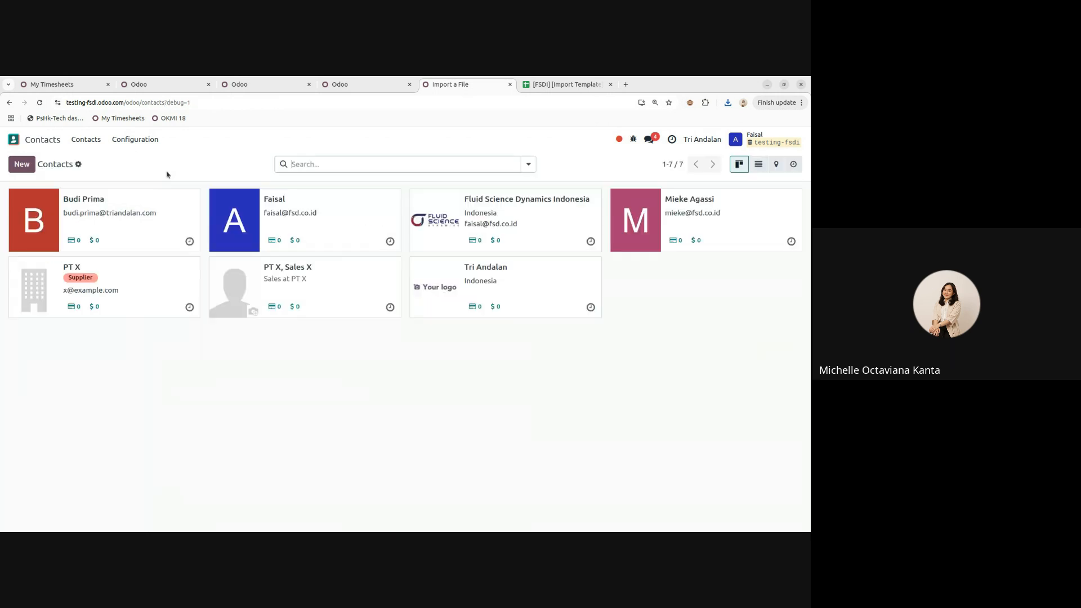
# - Check that Contact Tags holds only Supplier, then go back to the import template spreadsheet
pyautogui.click(138, 139)
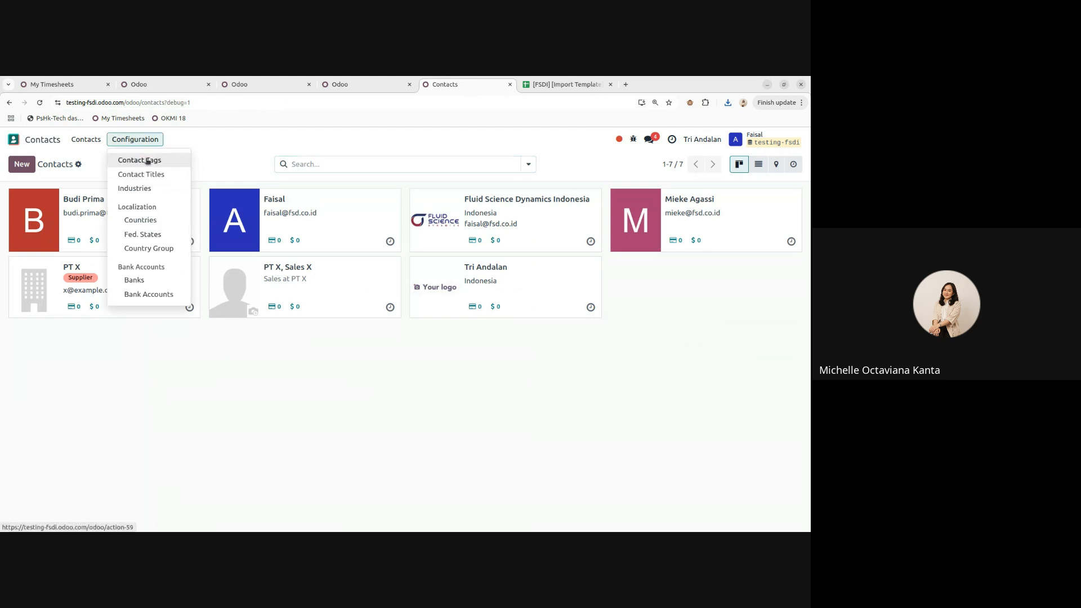
pyautogui.click(147, 161)
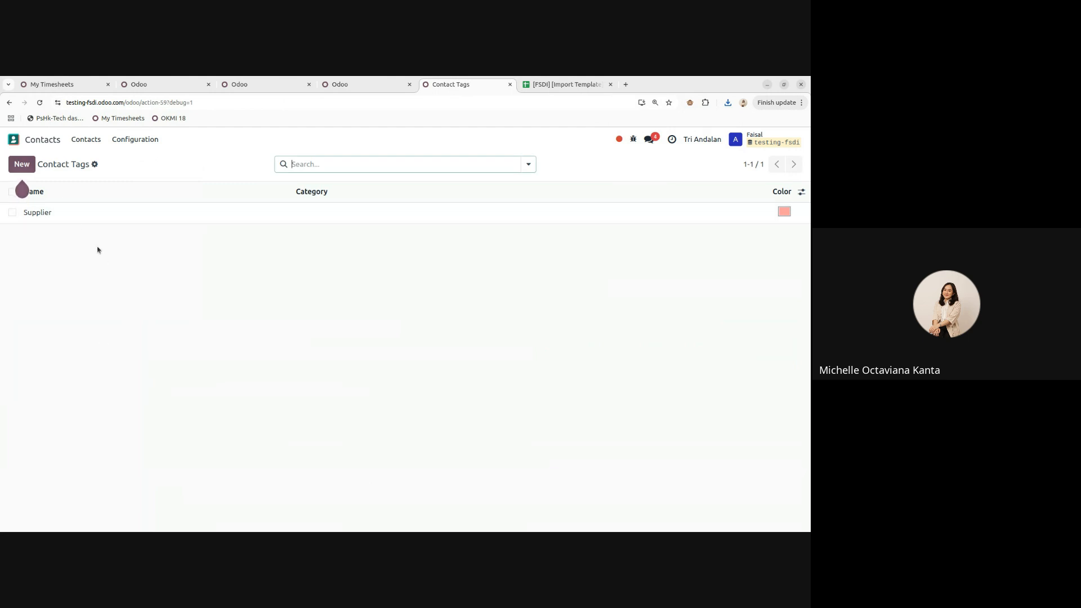
pyautogui.click(86, 139)
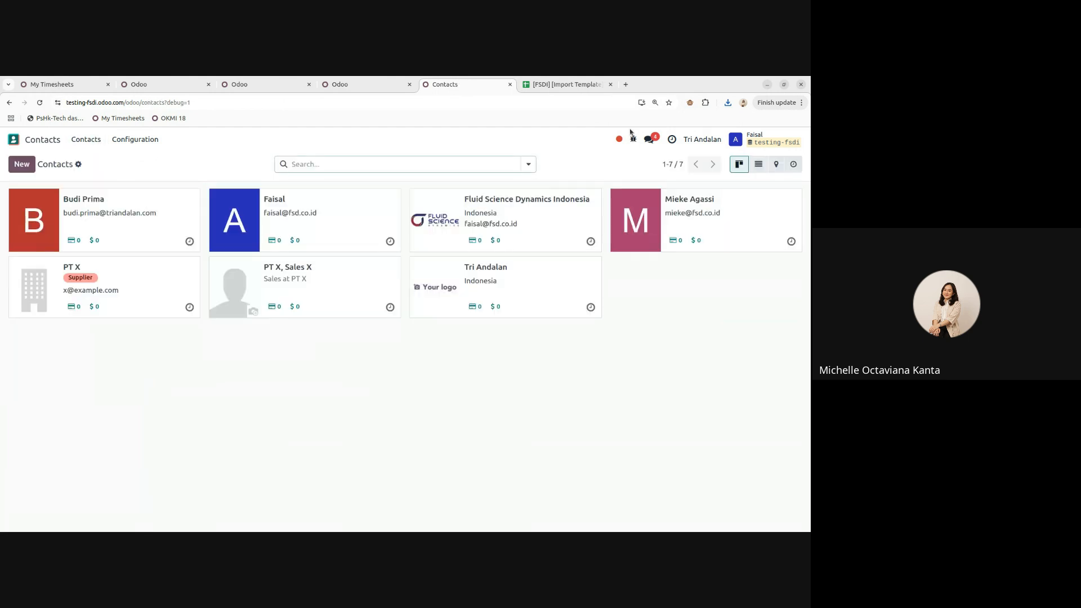
pyautogui.click(568, 85)
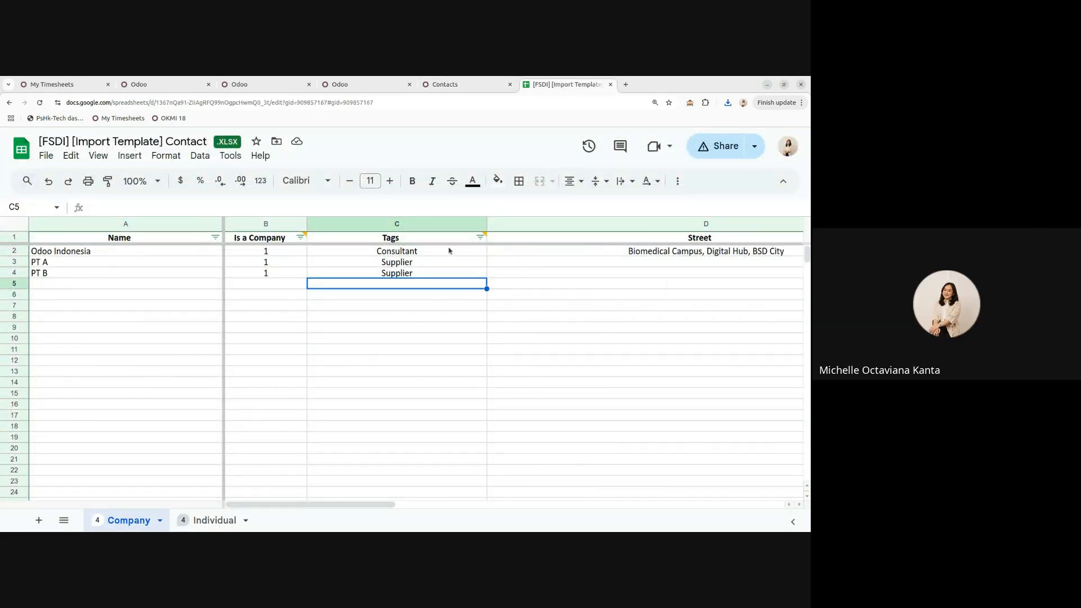
# - Move through the Company sheet from PT A's Supplier tag to Odoo Indonesia's Street2 cell
pyautogui.click(434, 263)
pyautogui.press('Up')
pyautogui.press('Right')
pyautogui.press('Right')
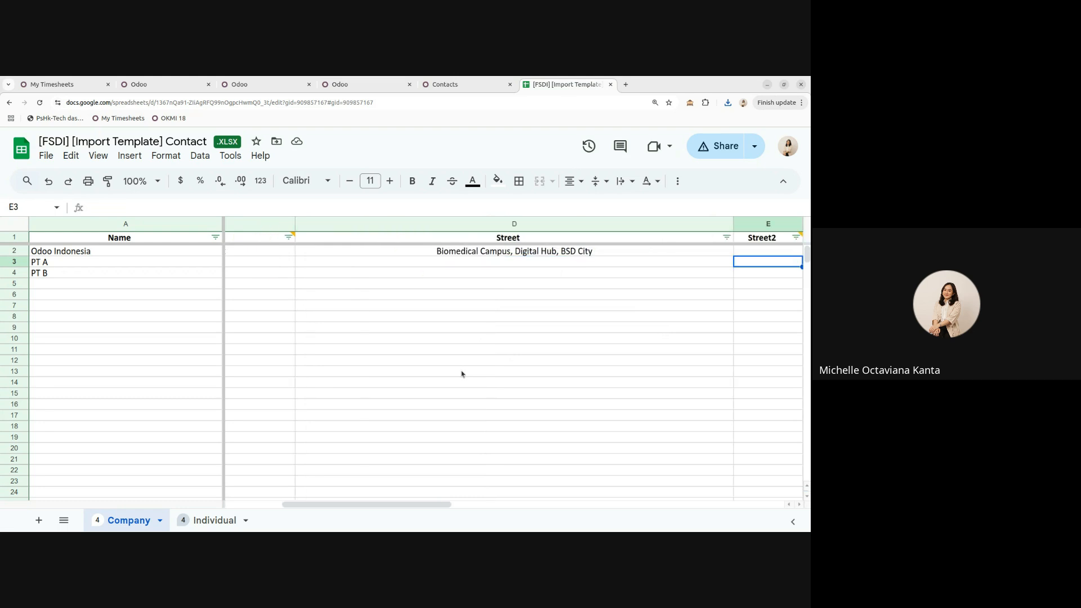
pyautogui.press('Left')
pyautogui.press('Left')
pyautogui.press('Down')
pyautogui.press('Up')
pyautogui.press('Right')
pyautogui.press('Right')
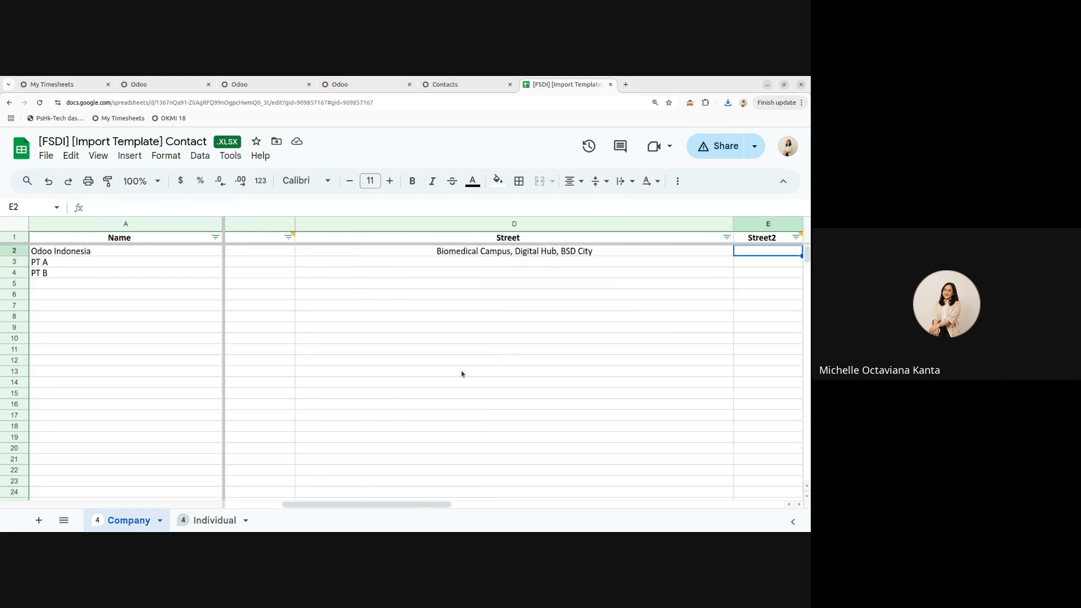
# - Check Odoo Indonesia's street, city Tangerang Selatan and state Banten, then return to Odoo
pyautogui.click(589, 256)
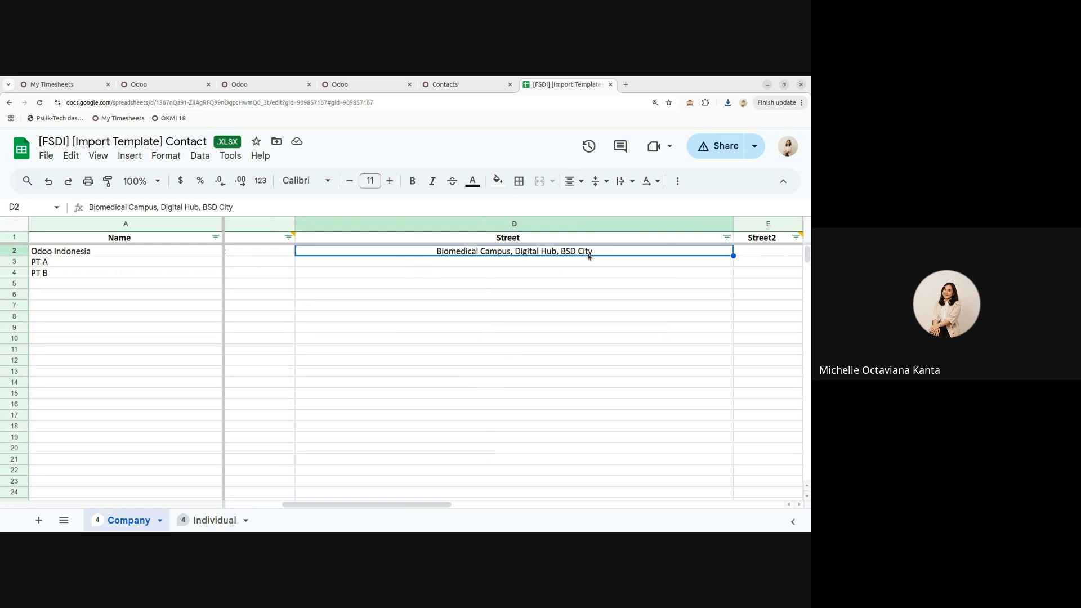
pyautogui.press('Right')
pyautogui.press('Right')
pyautogui.press('Right')
pyautogui.press('Right')
pyautogui.press('Right')
pyautogui.press('Left')
pyautogui.press('Left')
pyautogui.press('Left')
pyautogui.press('Right')
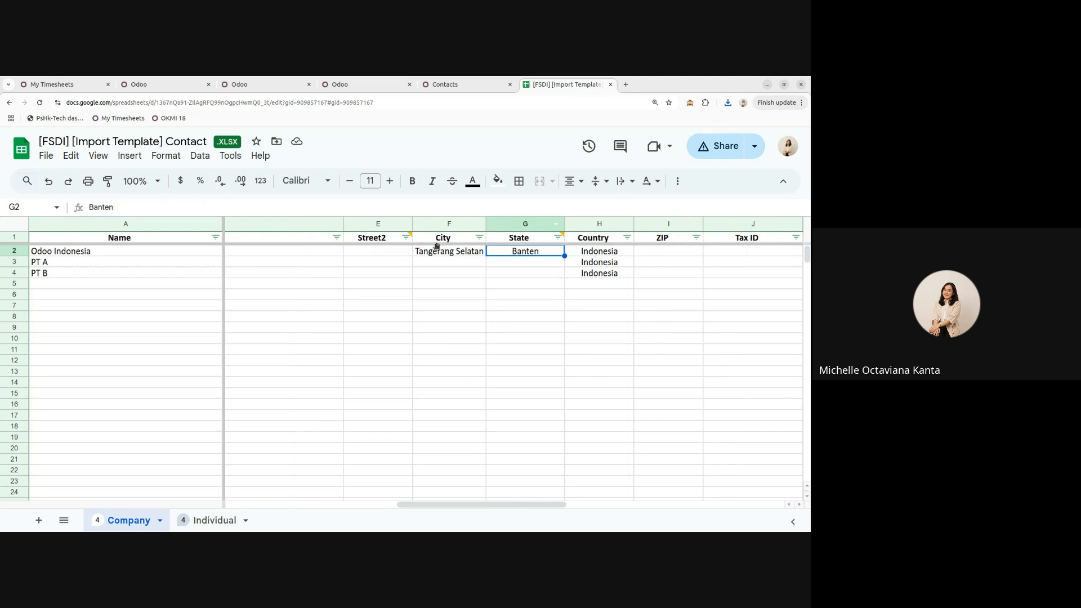
pyautogui.press('Left')
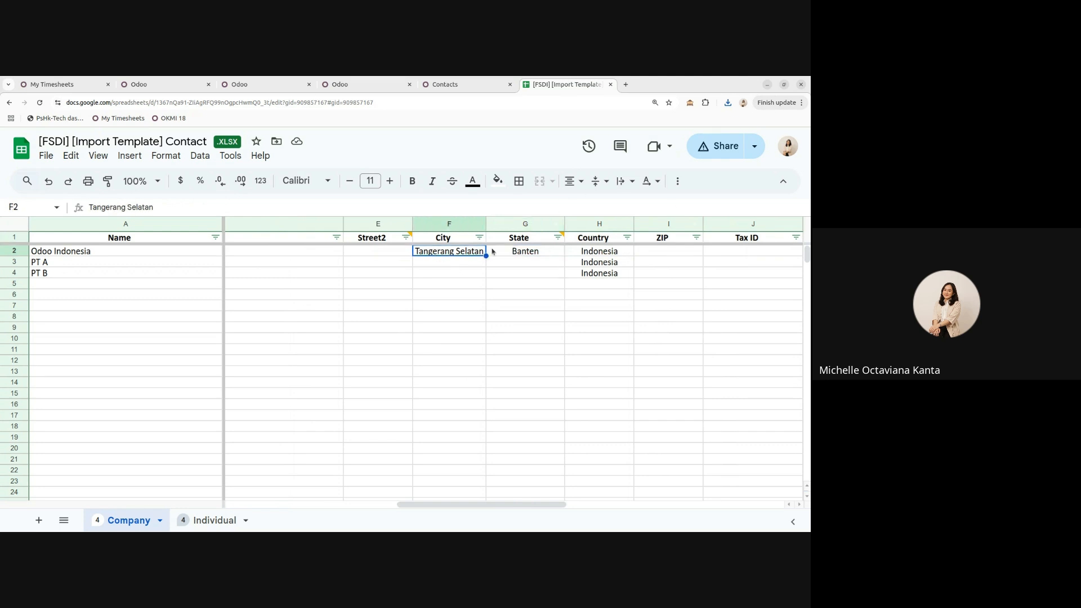
pyautogui.press('Right')
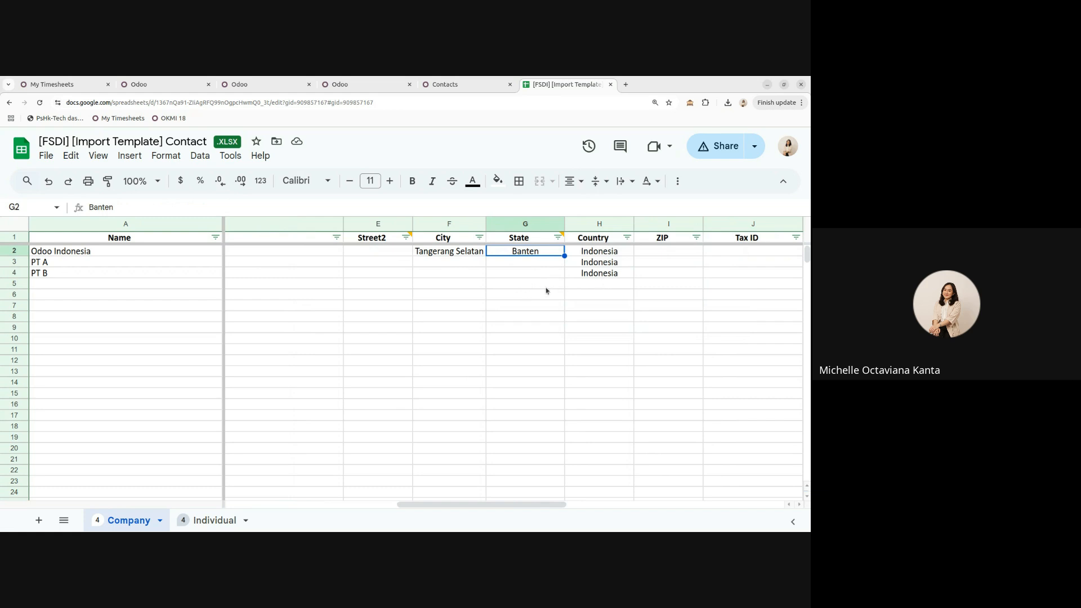
pyautogui.click(466, 89)
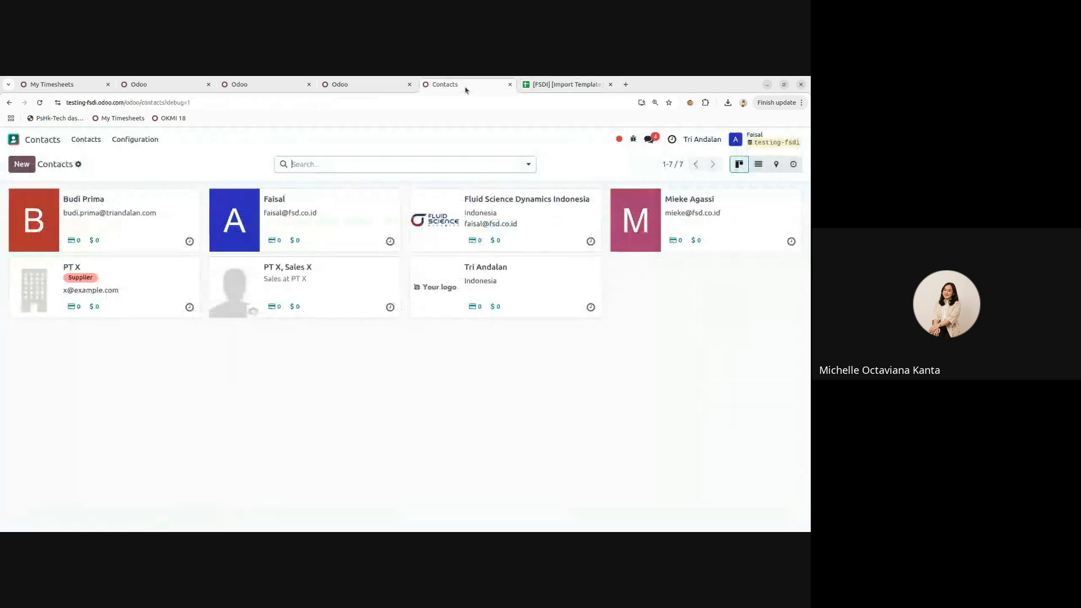
# - Filter Odoo's Fed. States list by 'jakarta', then go back to the import template
pyautogui.click(133, 140)
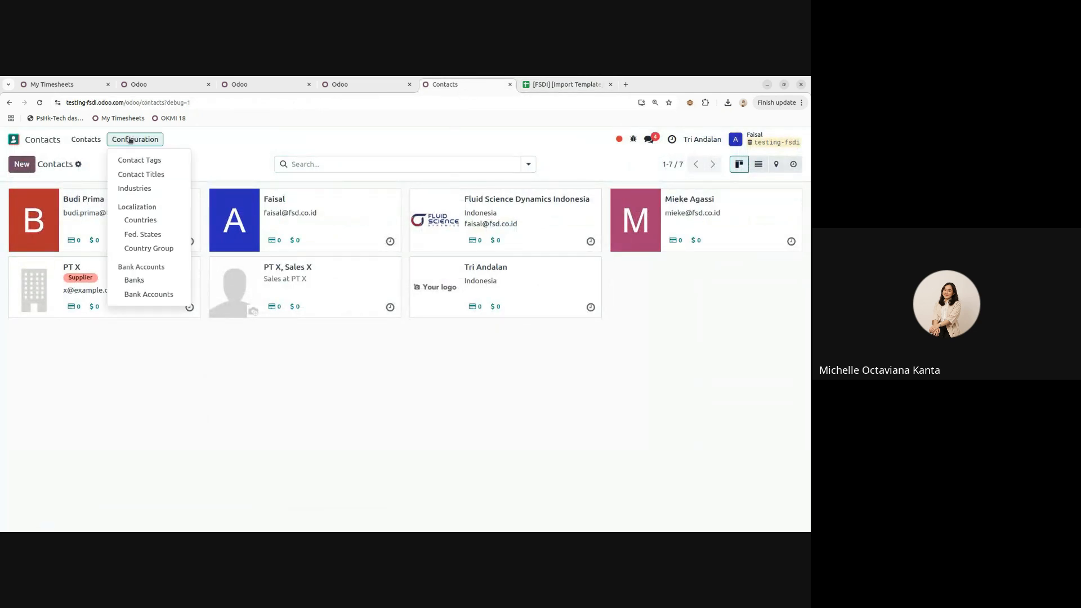
pyautogui.click(156, 236)
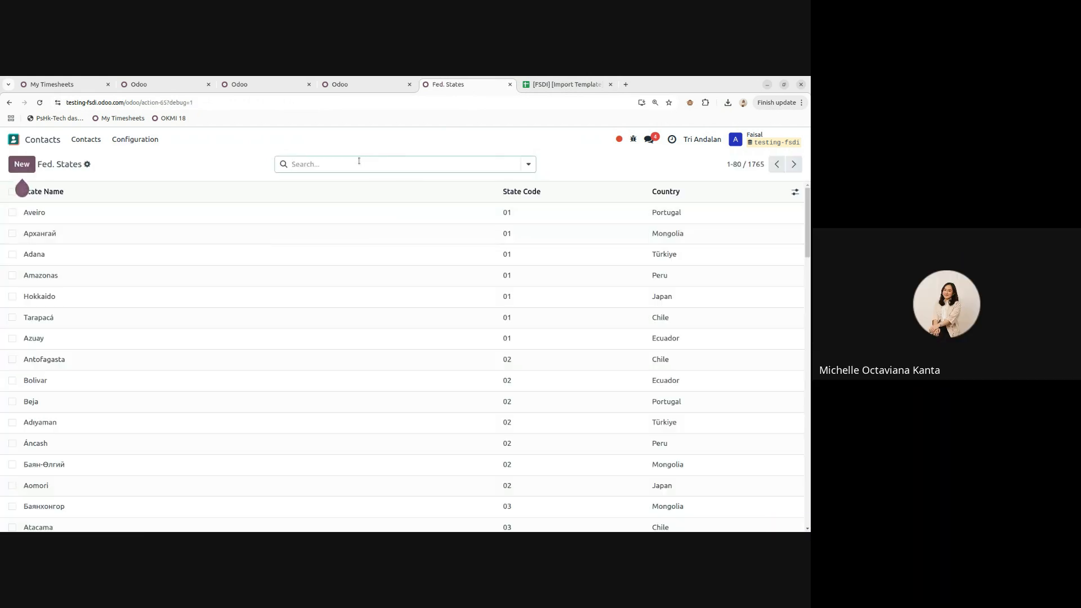
pyautogui.click(356, 164)
pyautogui.write('jakarta')
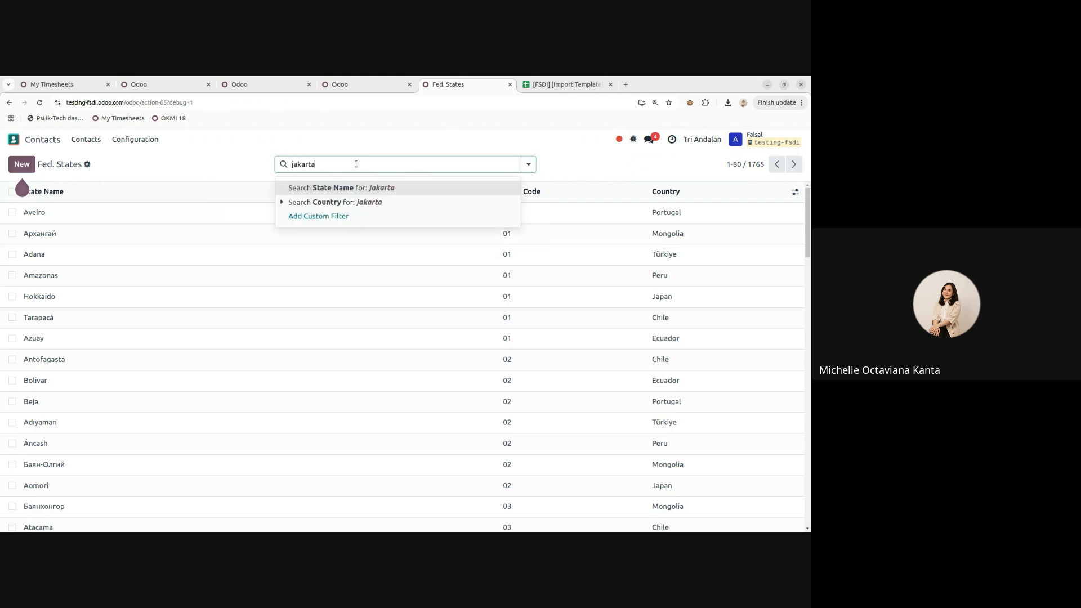
pyautogui.press('Return')
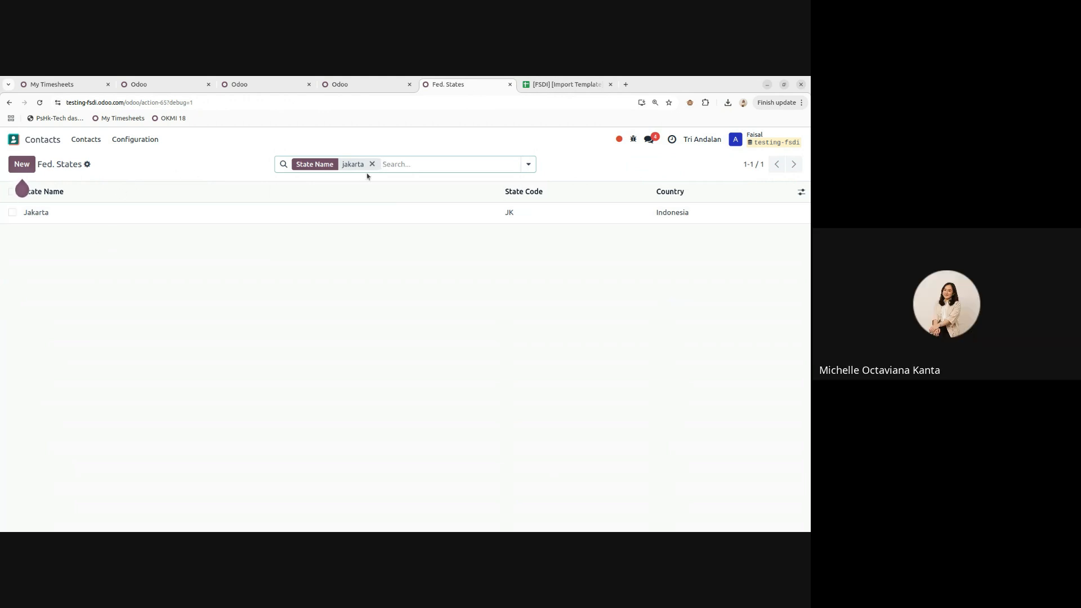
pyautogui.click(559, 84)
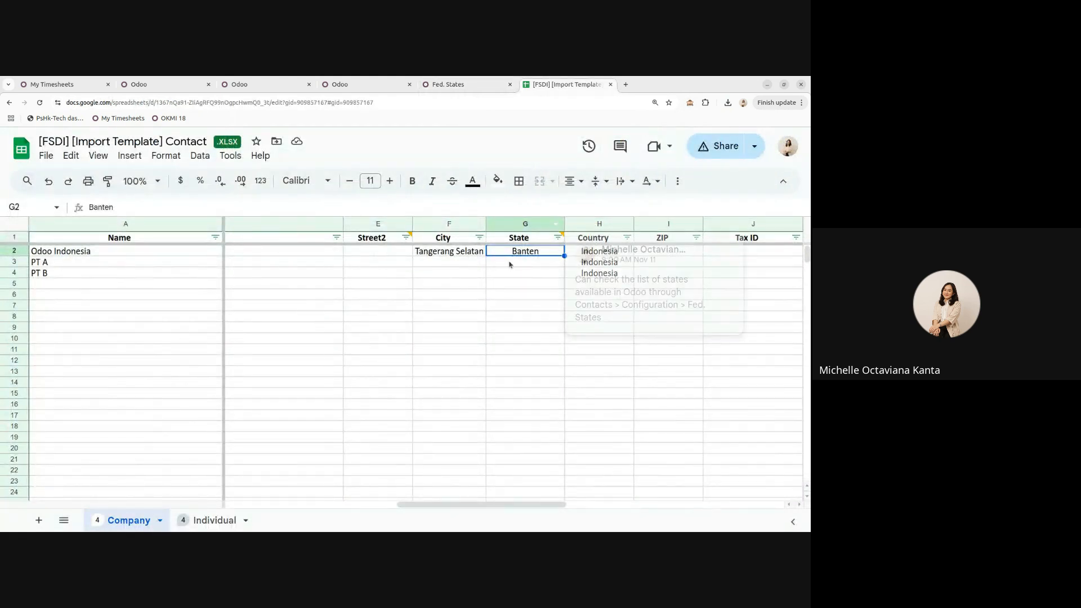
pyautogui.click(524, 284)
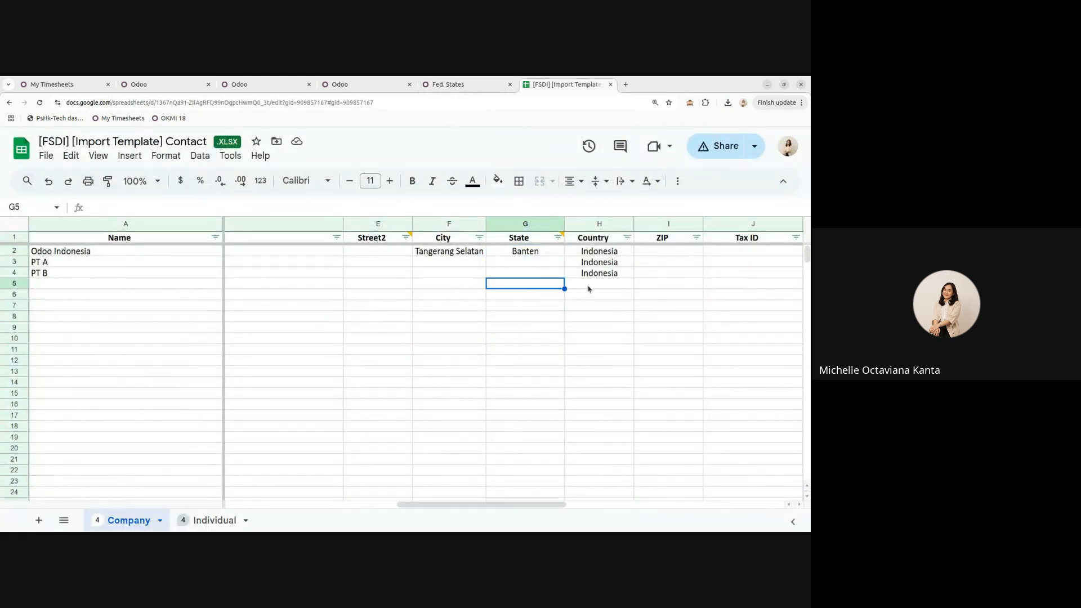
pyautogui.press('Right')
pyautogui.press('Up')
pyautogui.press('Right')
pyautogui.press('Right')
pyautogui.press('Right')
pyautogui.press('Right')
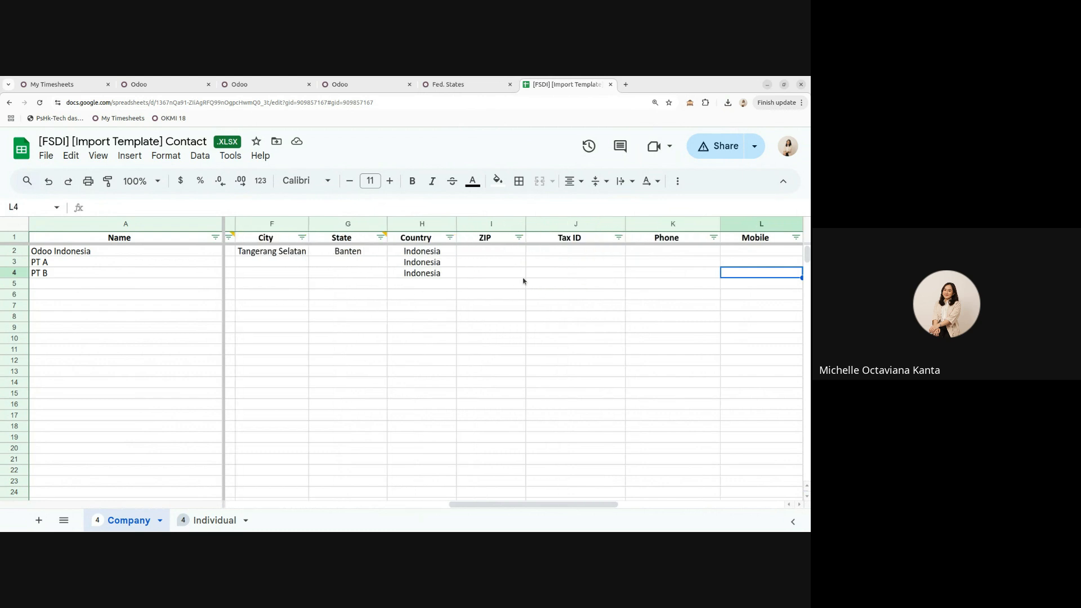
pyautogui.moveTo(436, 255); pyautogui.dragTo(434, 274)
pyautogui.click(432, 296)
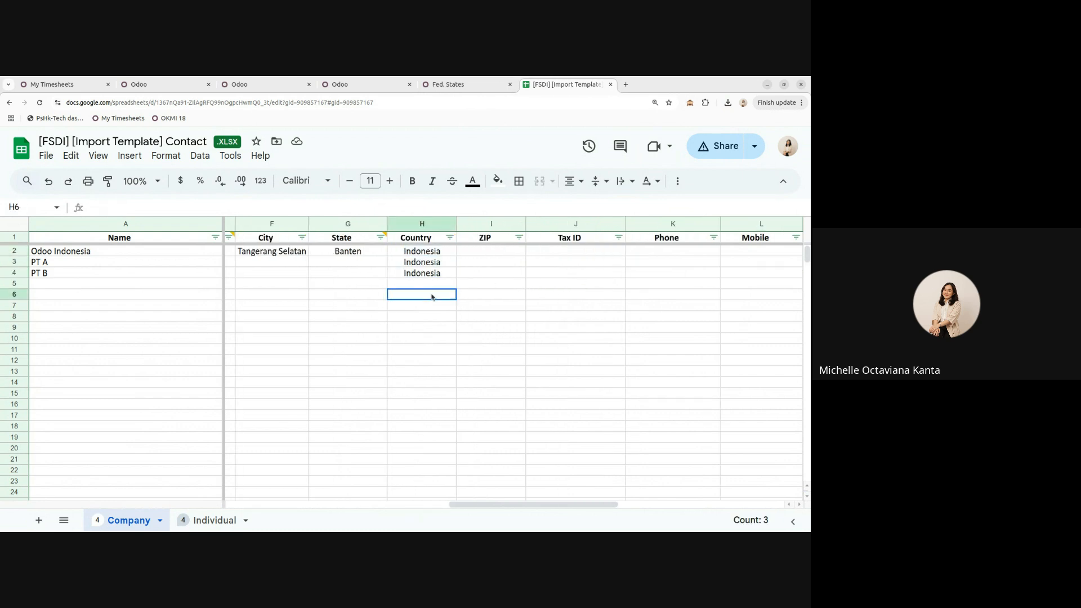
pyautogui.press('Right')
pyautogui.press('Right')
pyautogui.press('Right')
pyautogui.press('Right')
pyautogui.press('Right')
pyautogui.press('Right')
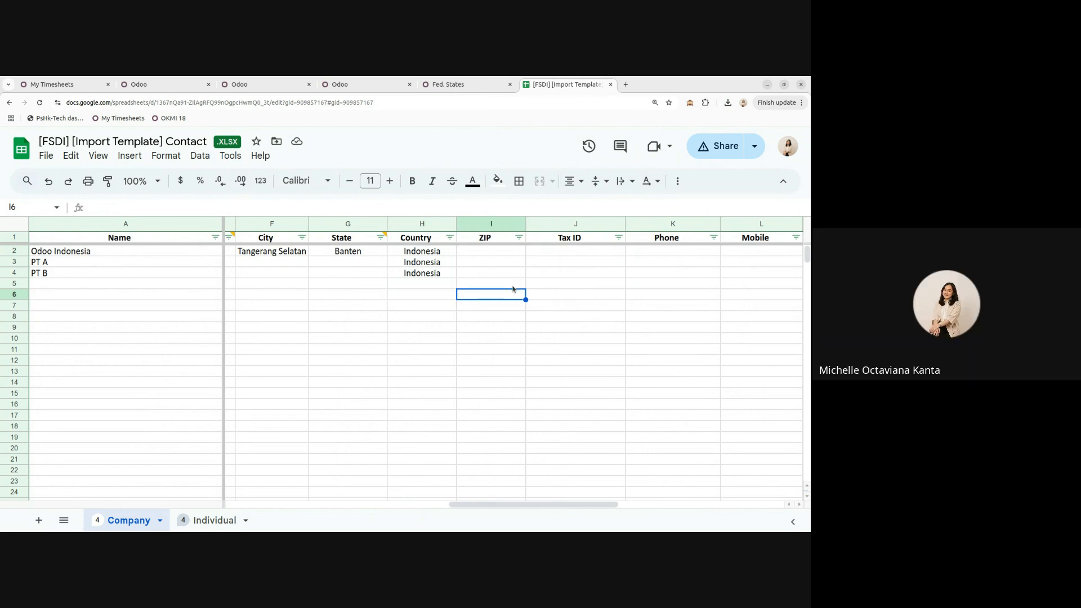
pyautogui.press('Left')
pyautogui.press('Left')
pyautogui.press('Left')
pyautogui.press('Left')
pyautogui.press('Left')
pyautogui.press('Right')
pyautogui.press('Right')
pyautogui.press('Right')
pyautogui.press('Right')
pyautogui.press('Right')
pyautogui.press('Right')
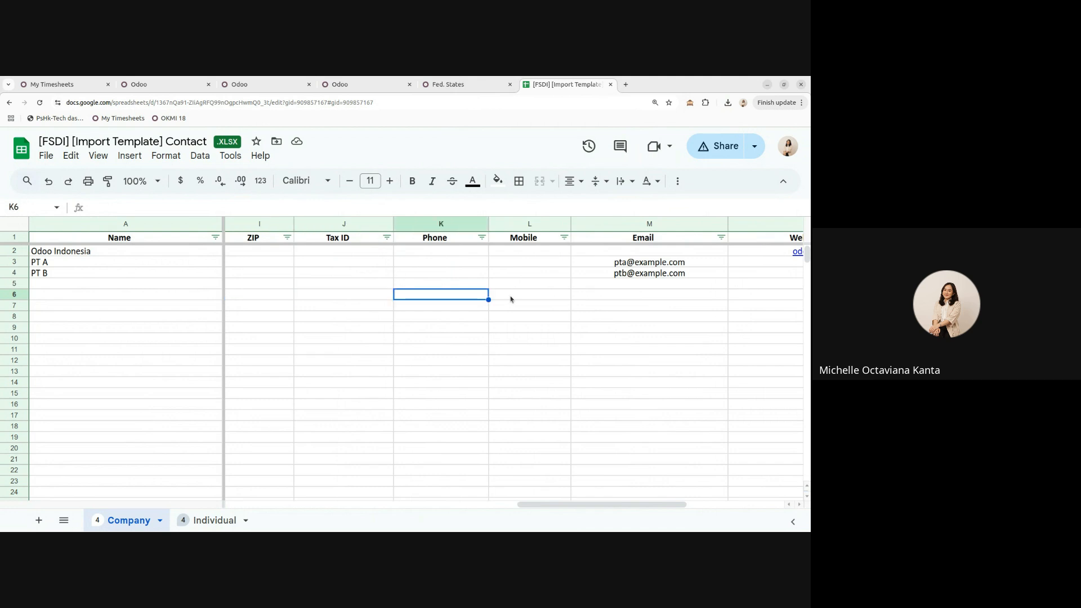
pyautogui.moveTo(256, 265); pyautogui.dragTo(642, 273)
pyautogui.click(642, 294)
pyautogui.moveTo(573, 507); pyautogui.dragTo(133, 481)
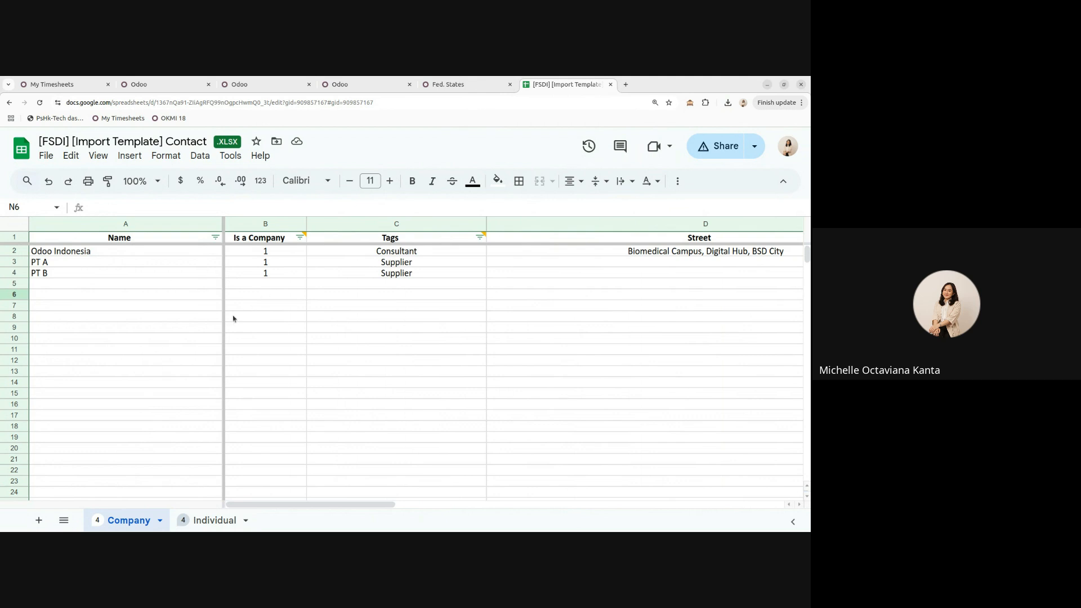
pyautogui.click(206, 520)
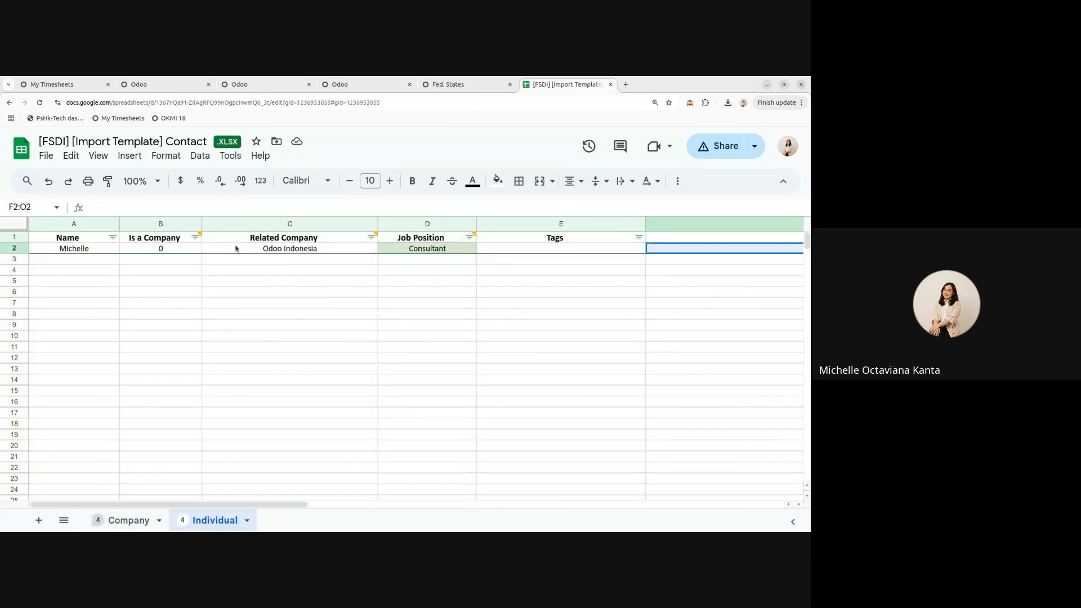
pyautogui.click(264, 253)
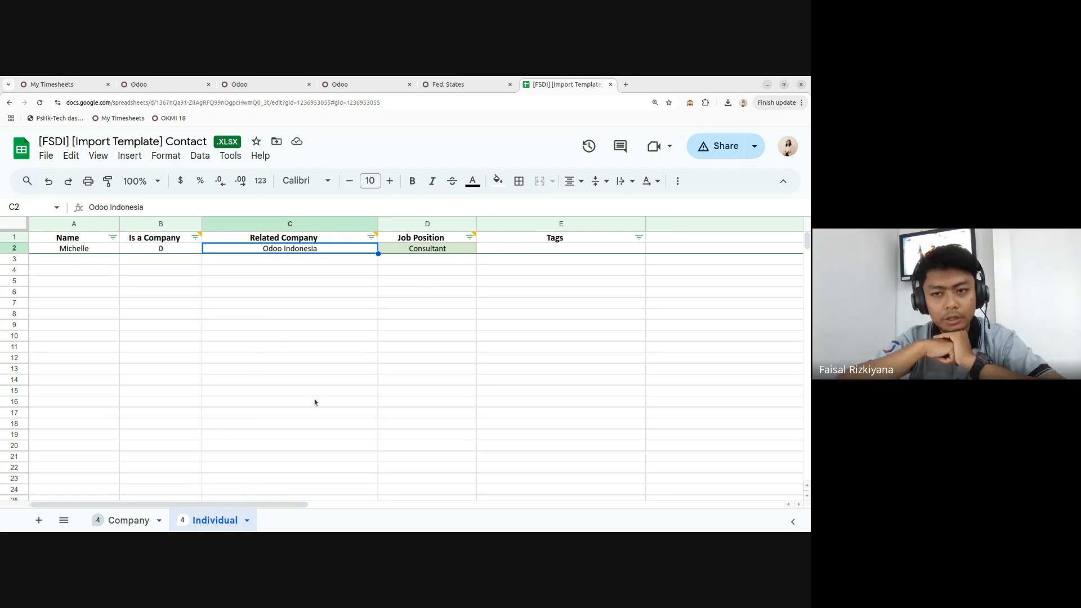
pyautogui.moveTo(206, 523)
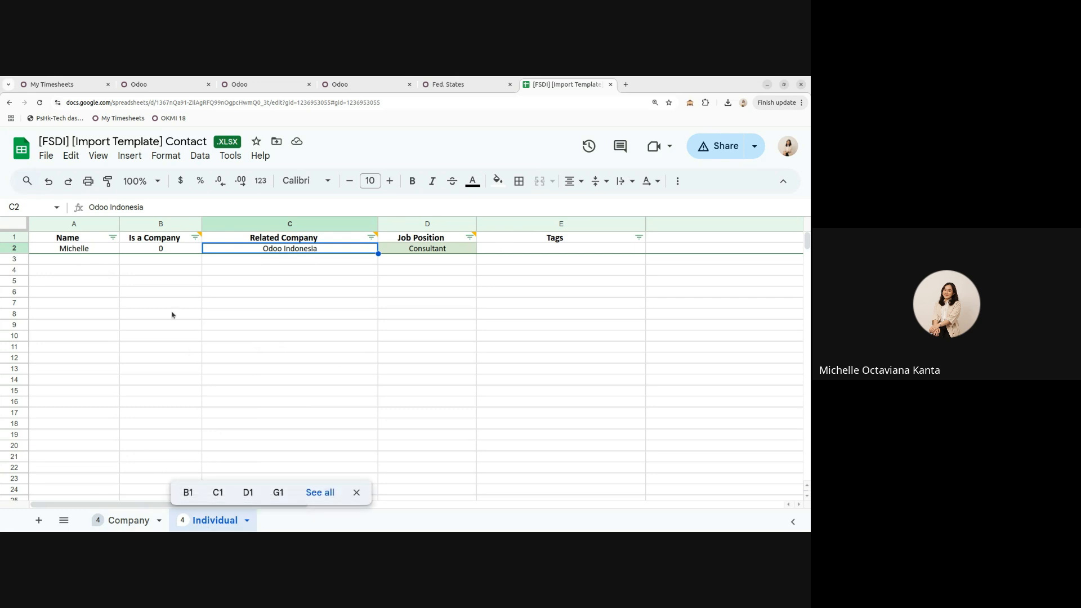
pyautogui.click(130, 260)
pyautogui.click(115, 251)
pyautogui.click(161, 251)
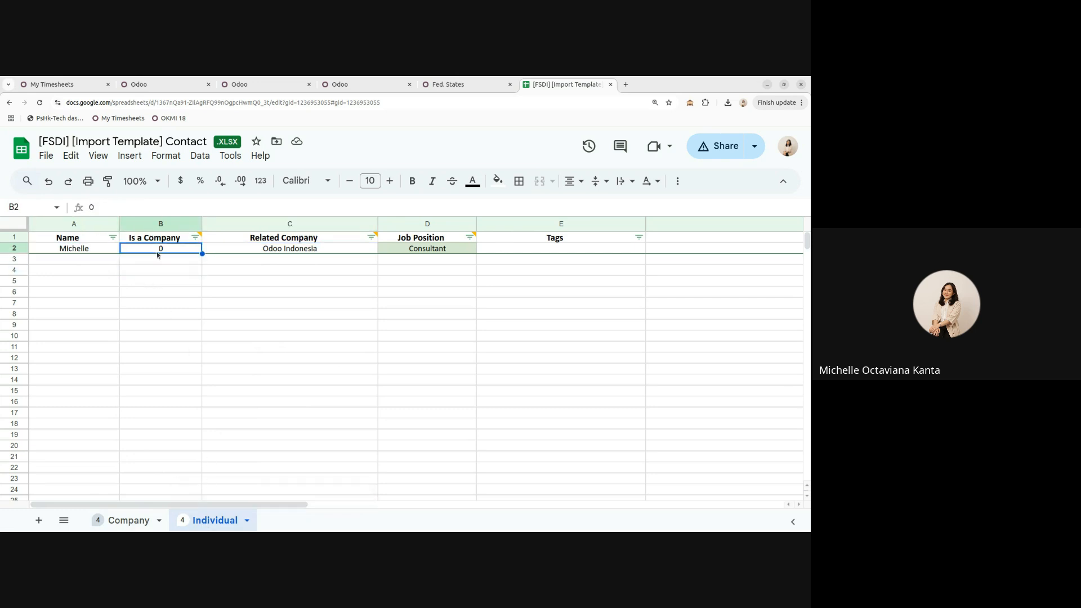
pyautogui.click(283, 251)
pyautogui.moveTo(274, 501); pyautogui.dragTo(308, 500)
pyautogui.click(316, 227)
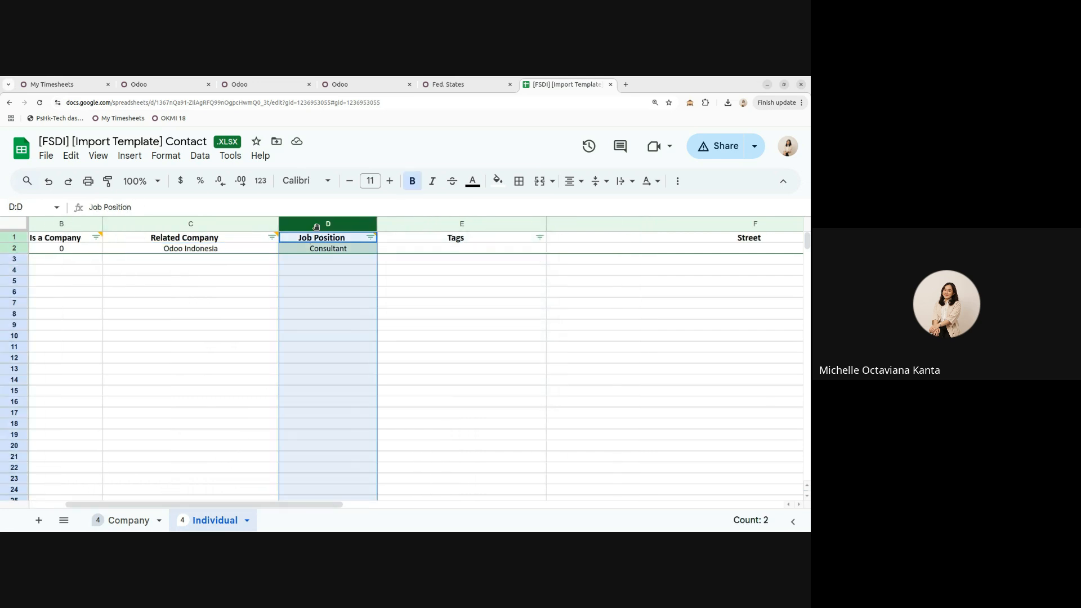
pyautogui.click(309, 249)
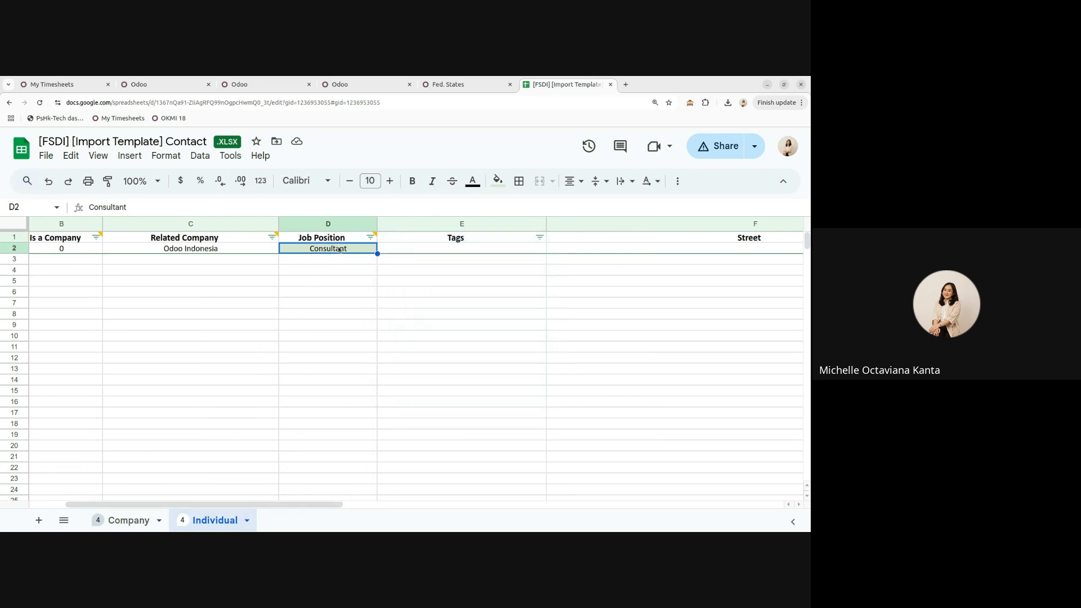
pyautogui.moveTo(283, 504)
pyautogui.mouseDown()
pyautogui.moveTo(492, 490)
pyautogui.moveTo(289, 493)
pyautogui.mouseUp()
pyautogui.click(429, 250)
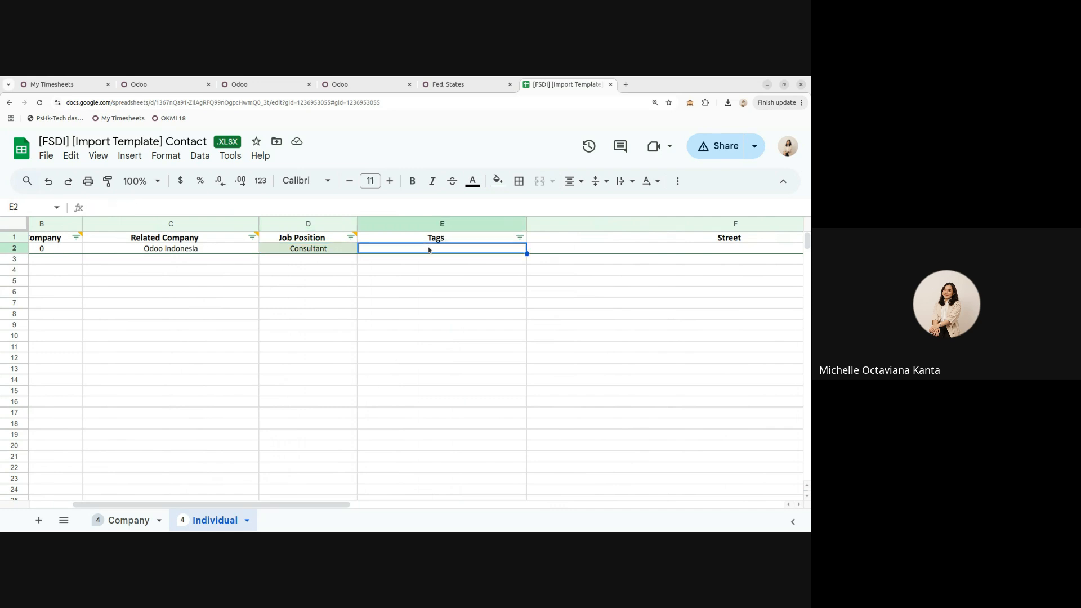
pyautogui.moveTo(316, 504); pyautogui.dragTo(60, 484)
pyautogui.click(138, 517)
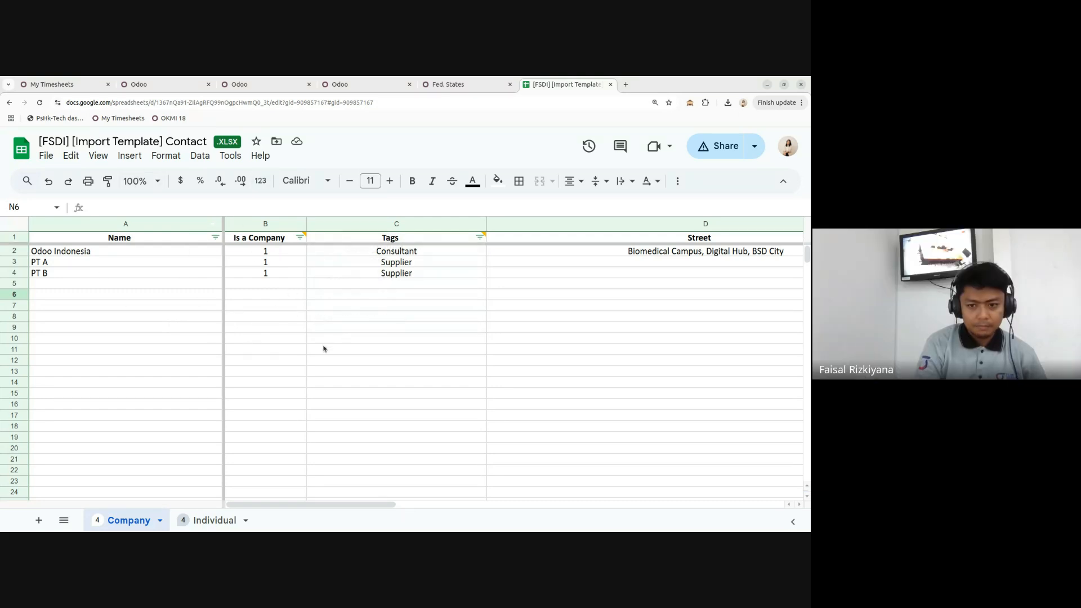
# - Open the Contacts list, then briefly visit Sales and Inventory before returning to the Home menu
pyautogui.click(456, 86)
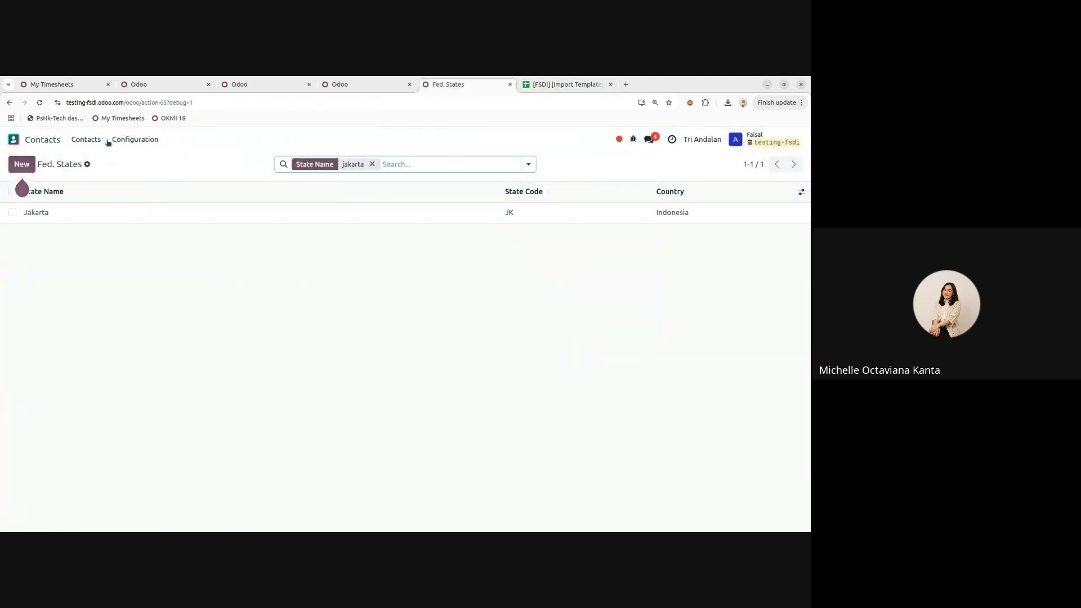
pyautogui.click(85, 141)
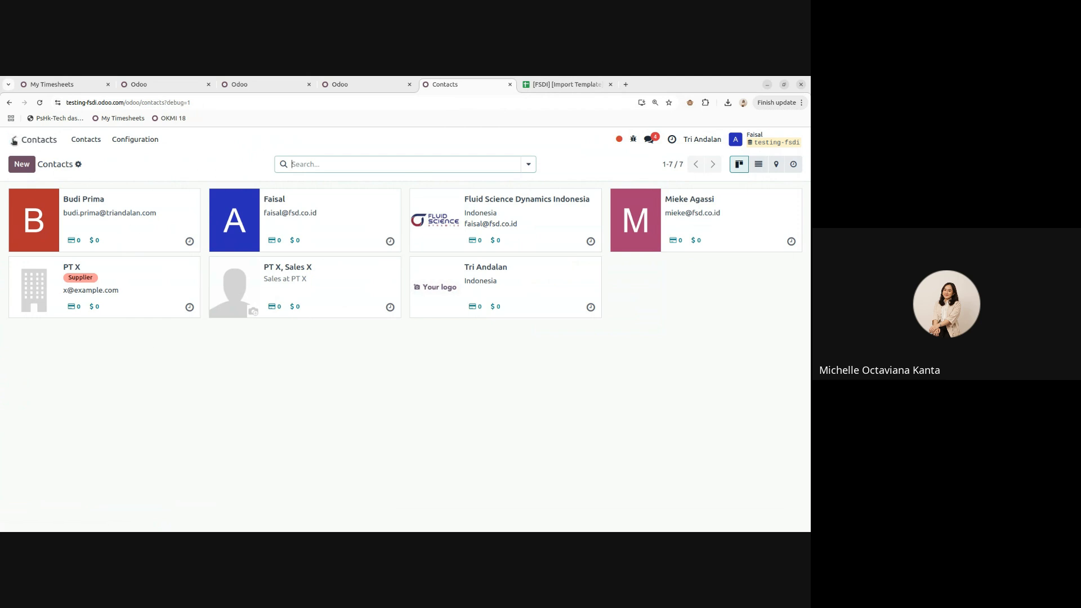
pyautogui.click(16, 139)
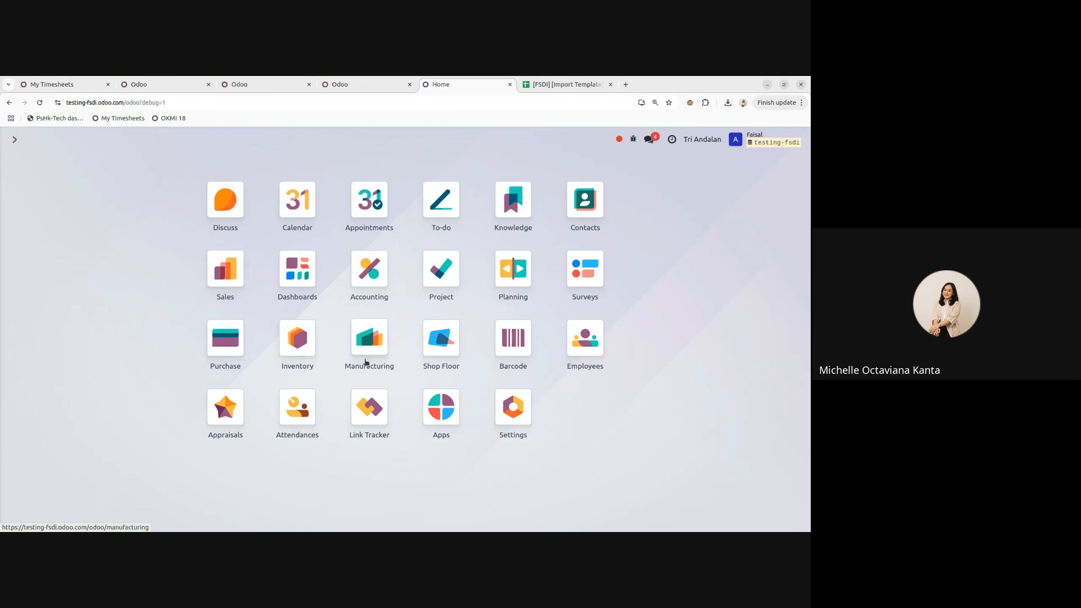
pyautogui.click(222, 277)
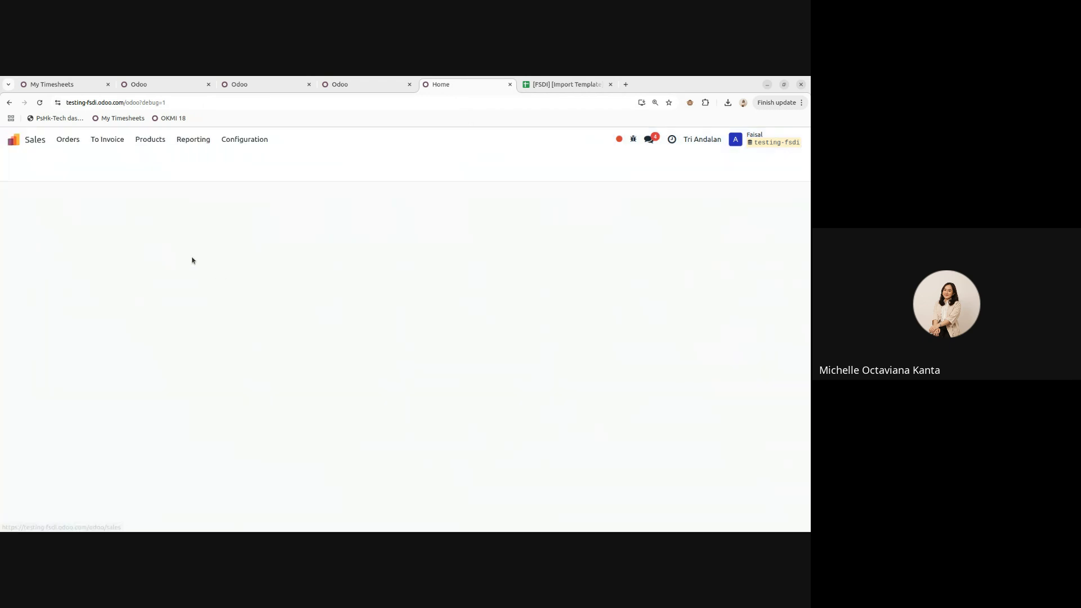
pyautogui.click(13, 139)
pyautogui.click(296, 338)
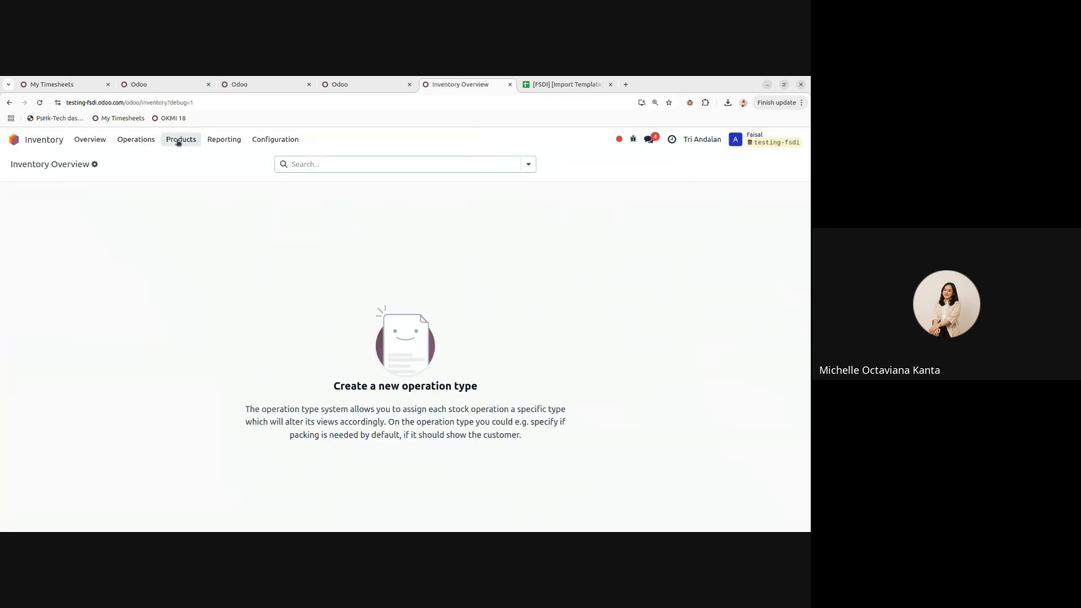
pyautogui.click(15, 139)
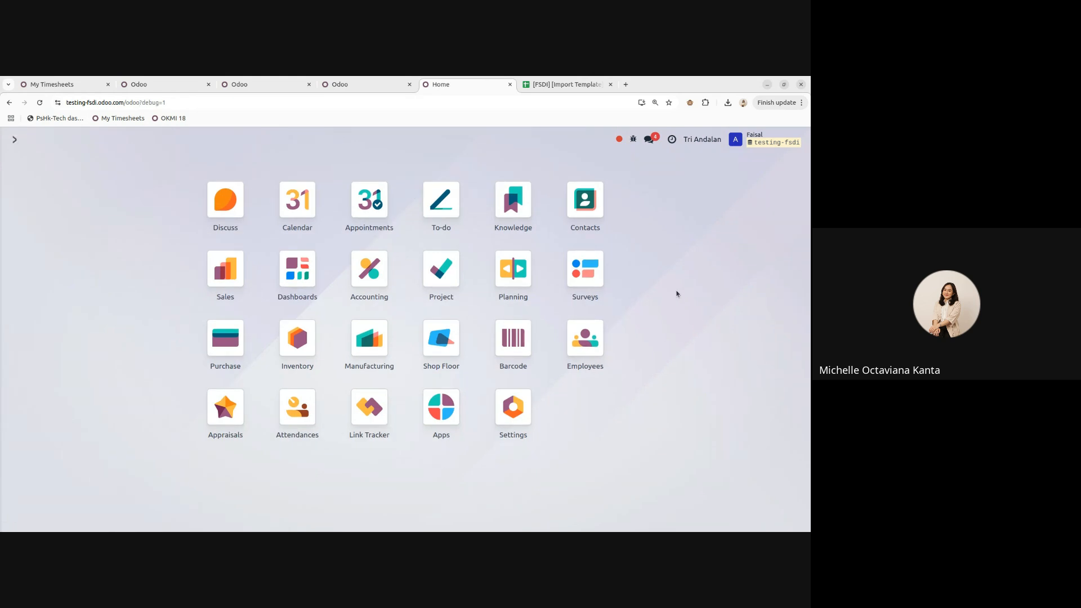
# - Open the Sales Products list showing Booking Fees and glance at its extra actions menu
pyautogui.write('product')
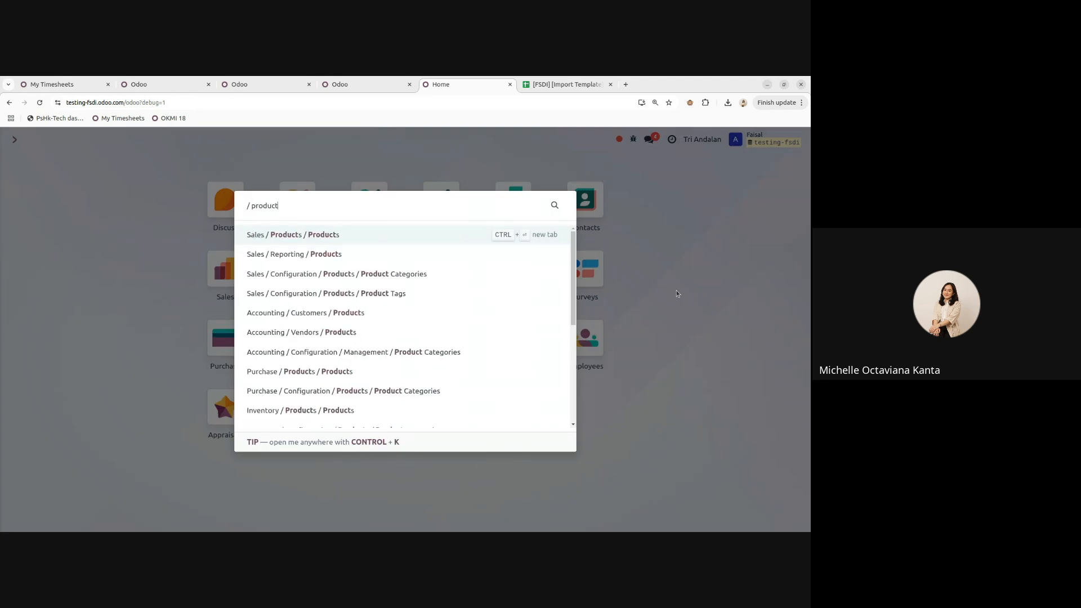
pyautogui.scroll(-3, 362, 362)
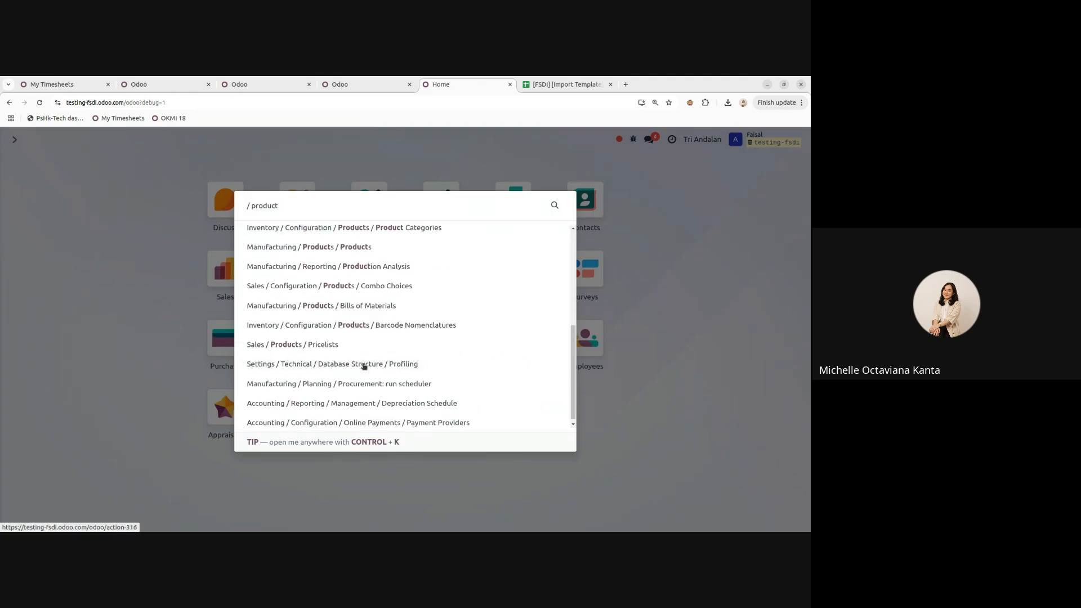
pyautogui.scroll(3, 364, 364)
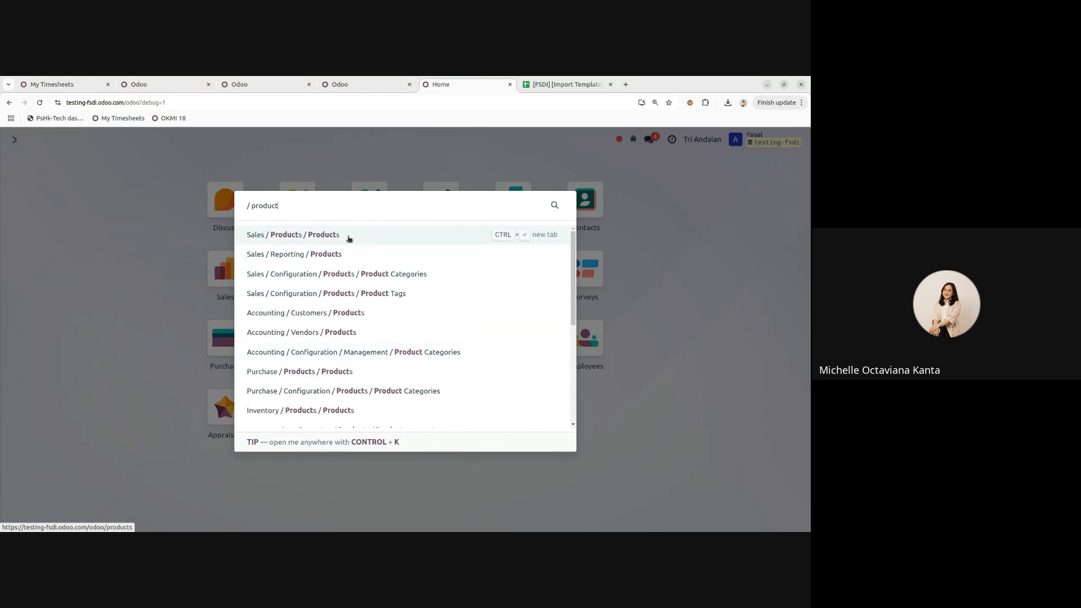
pyautogui.click(415, 236)
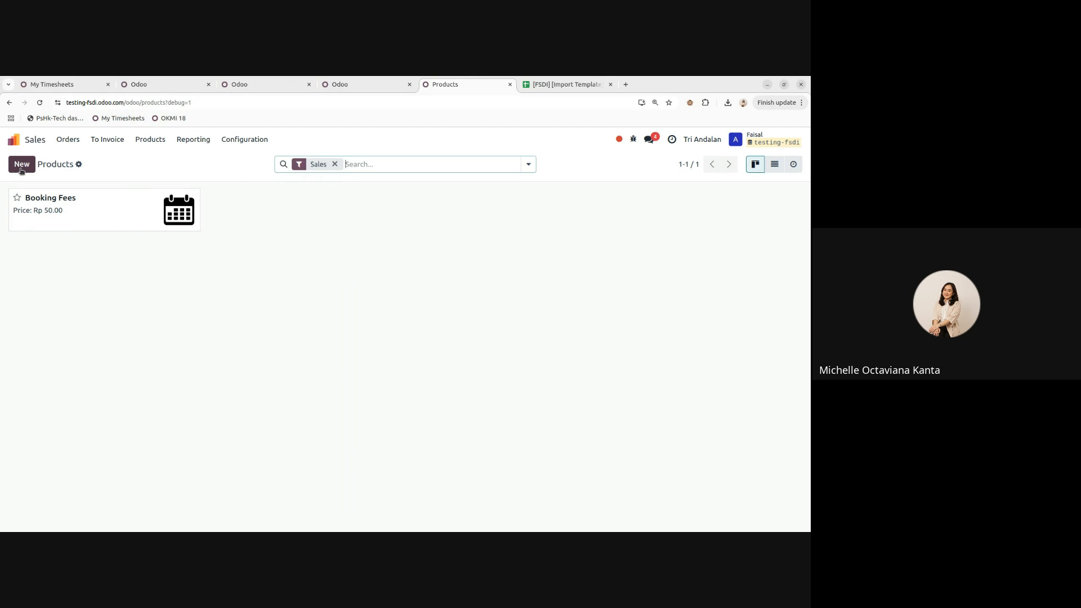
pyautogui.click(78, 164)
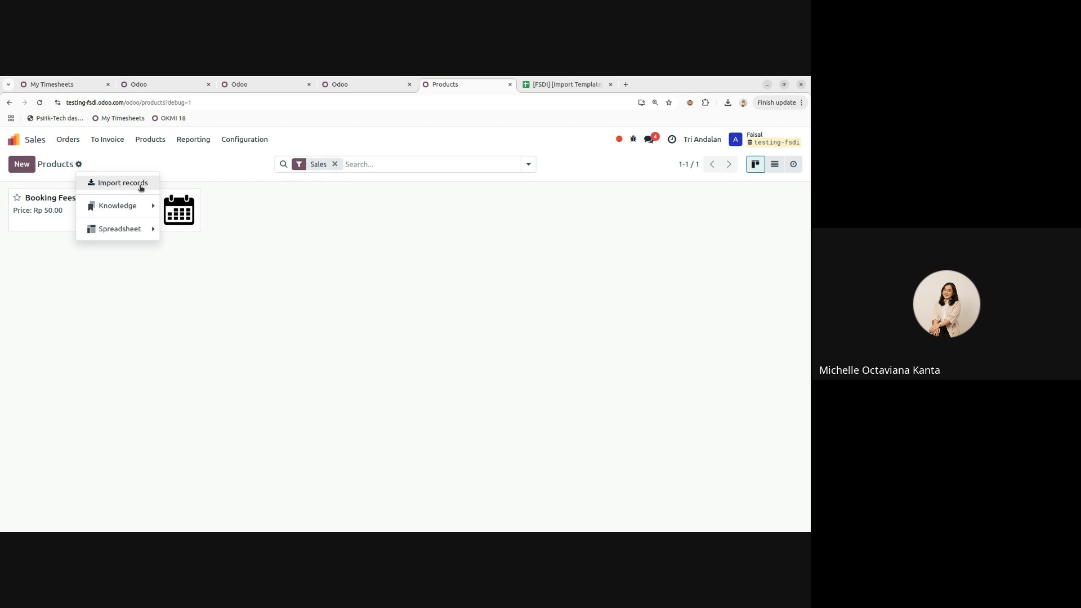
pyautogui.click(372, 309)
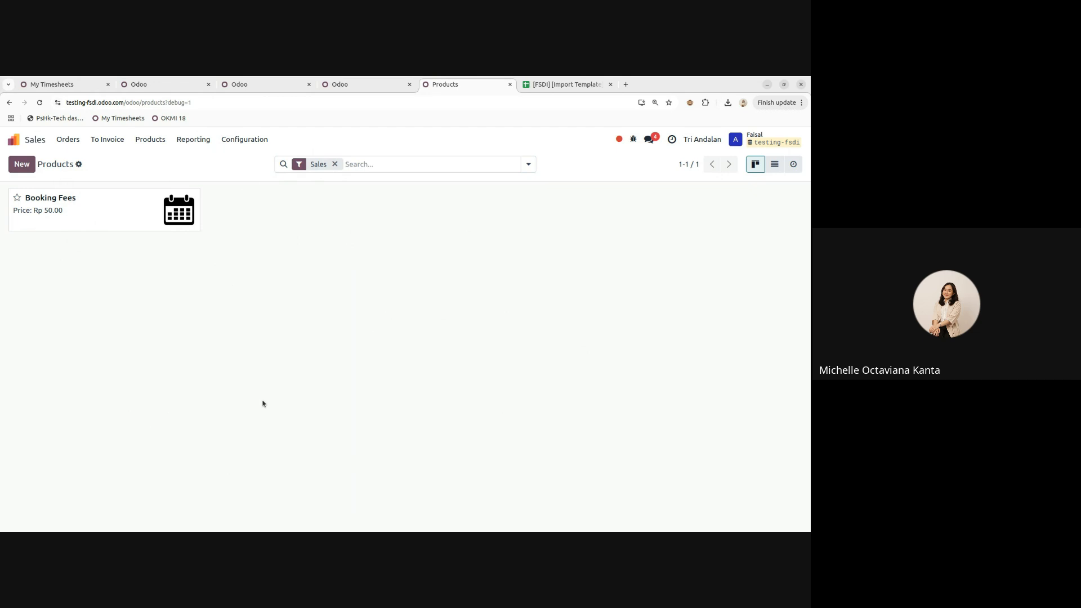
pyautogui.click(67, 139)
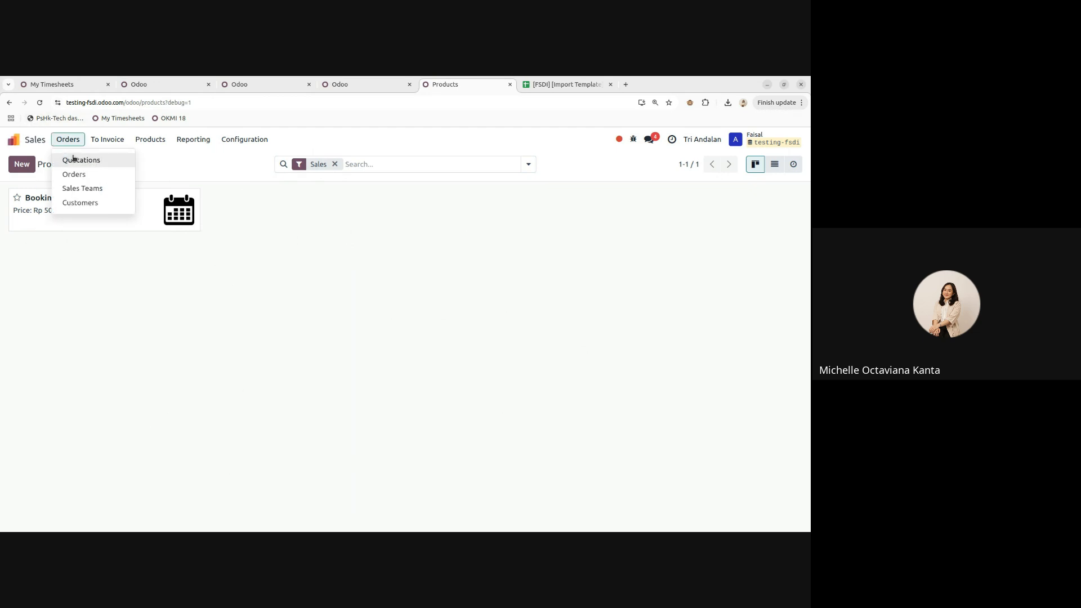
pyautogui.click(75, 160)
pyautogui.click(22, 164)
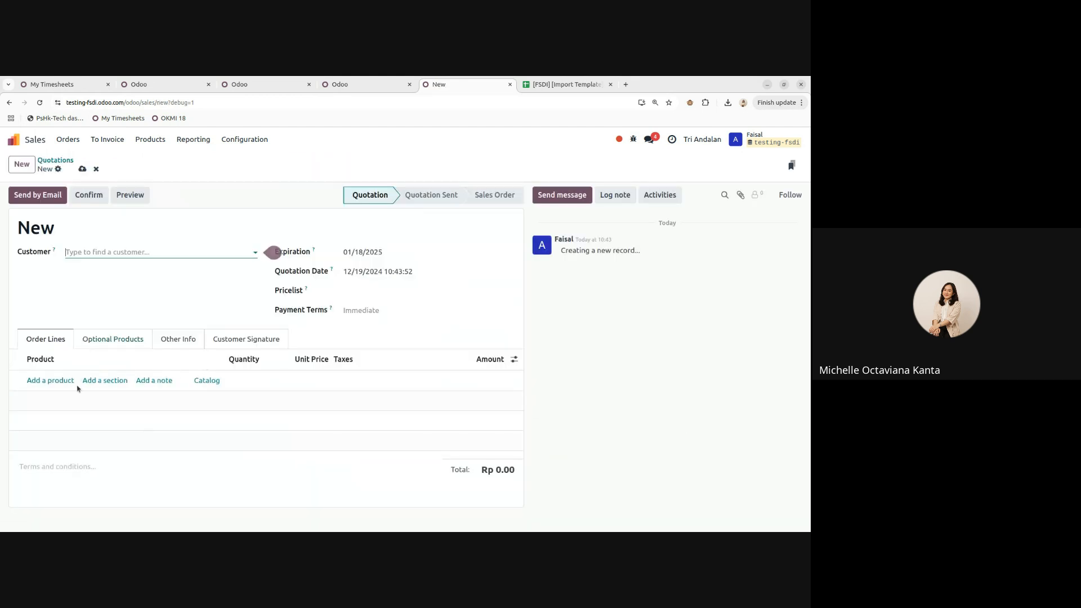
pyautogui.click(57, 380)
pyautogui.write('Produk Baru')
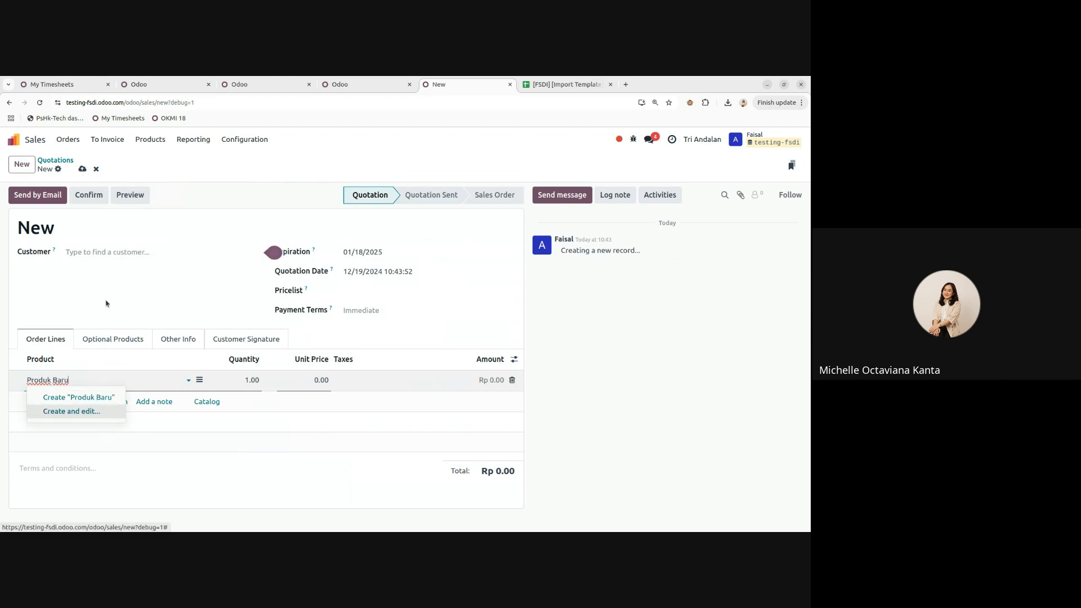
pyautogui.click(97, 171)
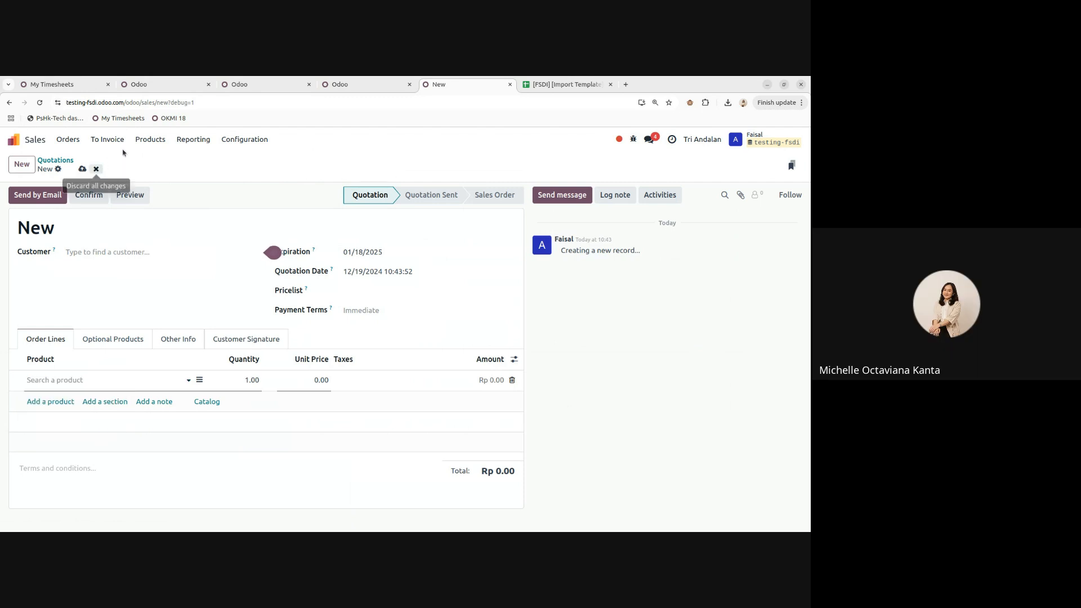
pyautogui.click(150, 139)
pyautogui.click(151, 162)
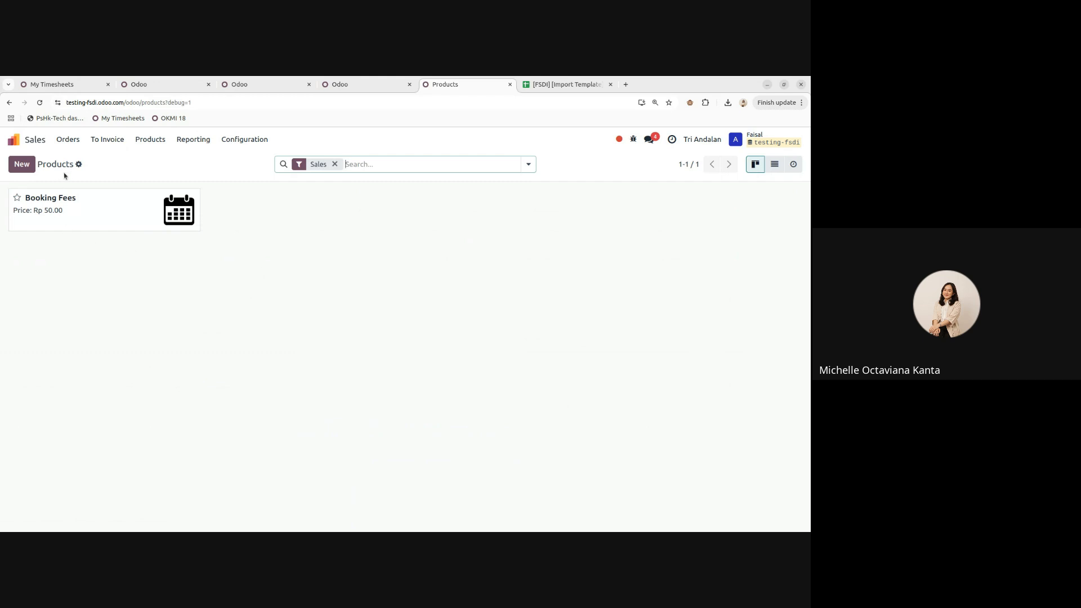
# - Begin a new product named 'Test Produk', using a duplicated tab to view the apps overview
pyautogui.click(21, 165)
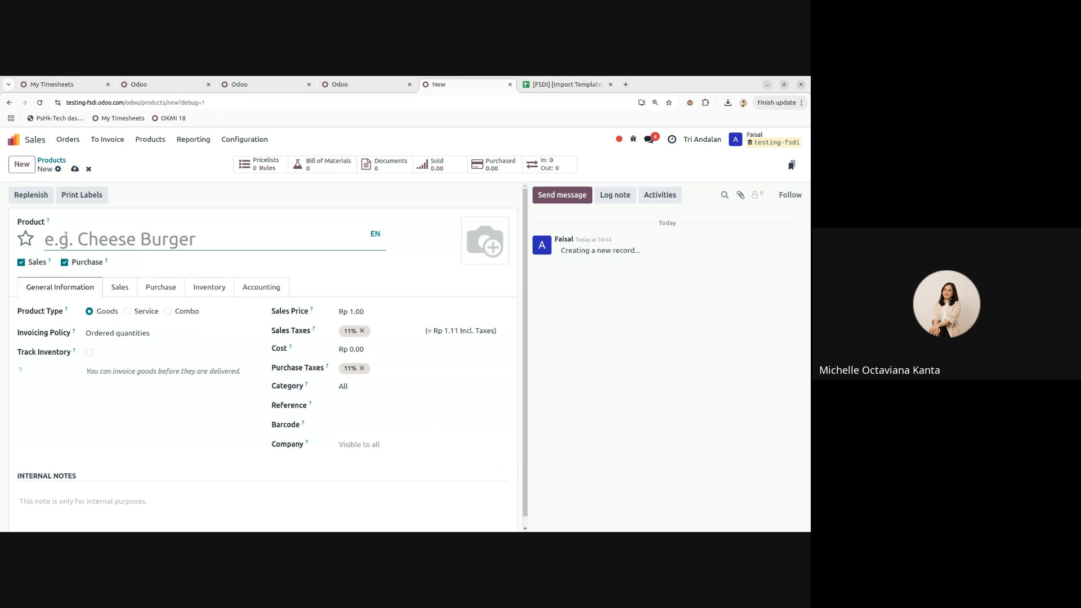
pyautogui.write('Te')
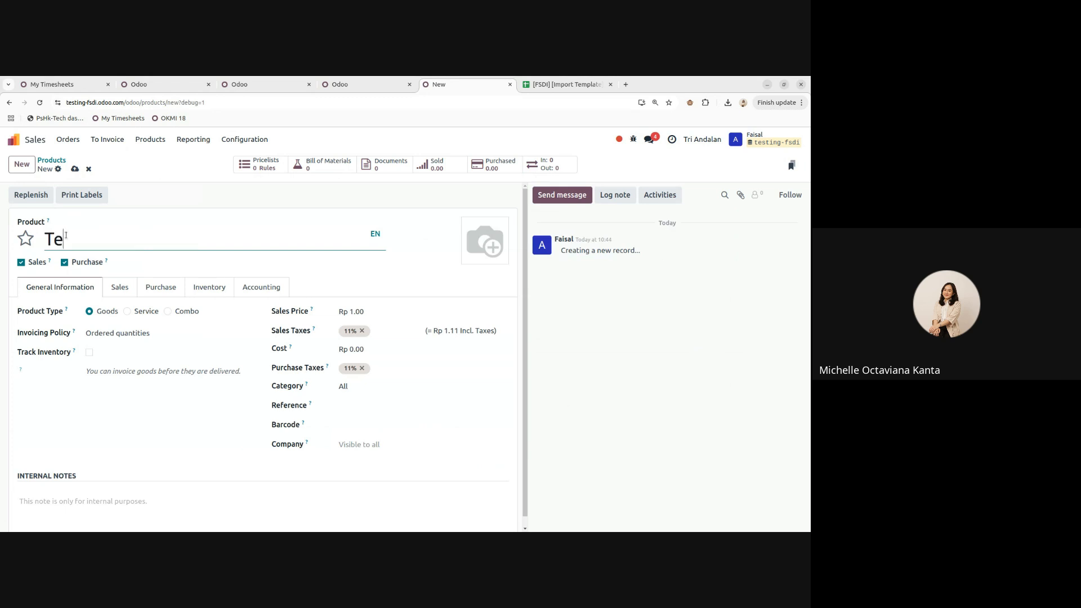
pyautogui.write('st Produk')
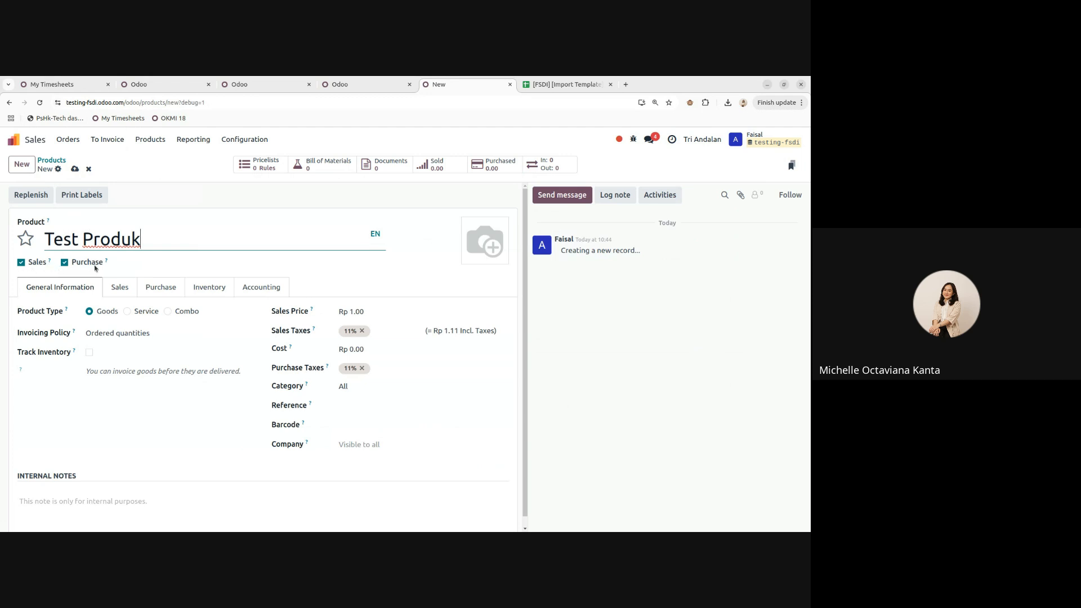
pyautogui.rightClick(472, 89)
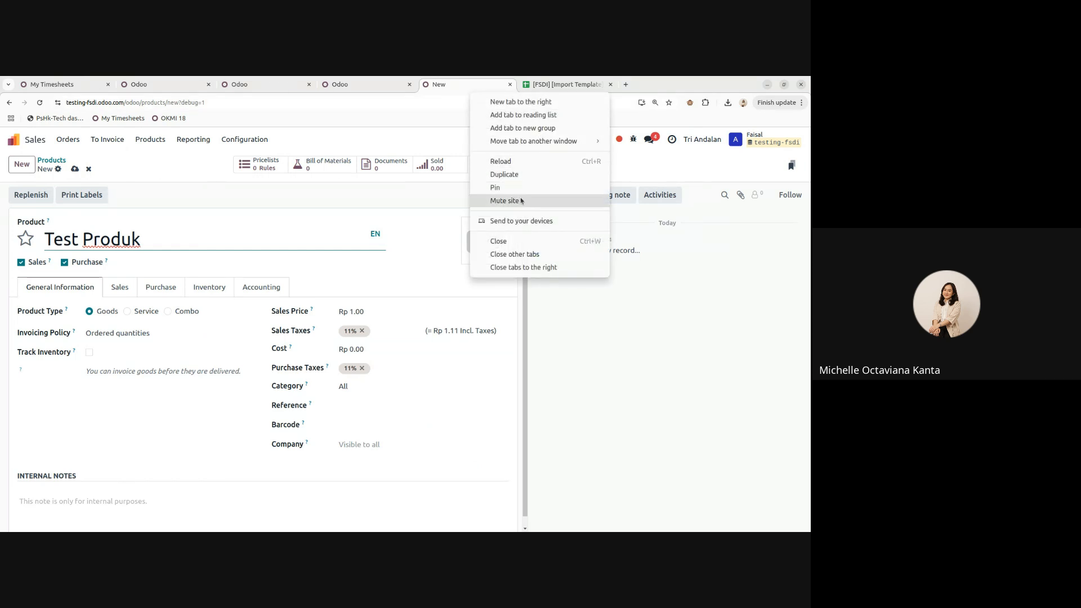
pyautogui.click(522, 174)
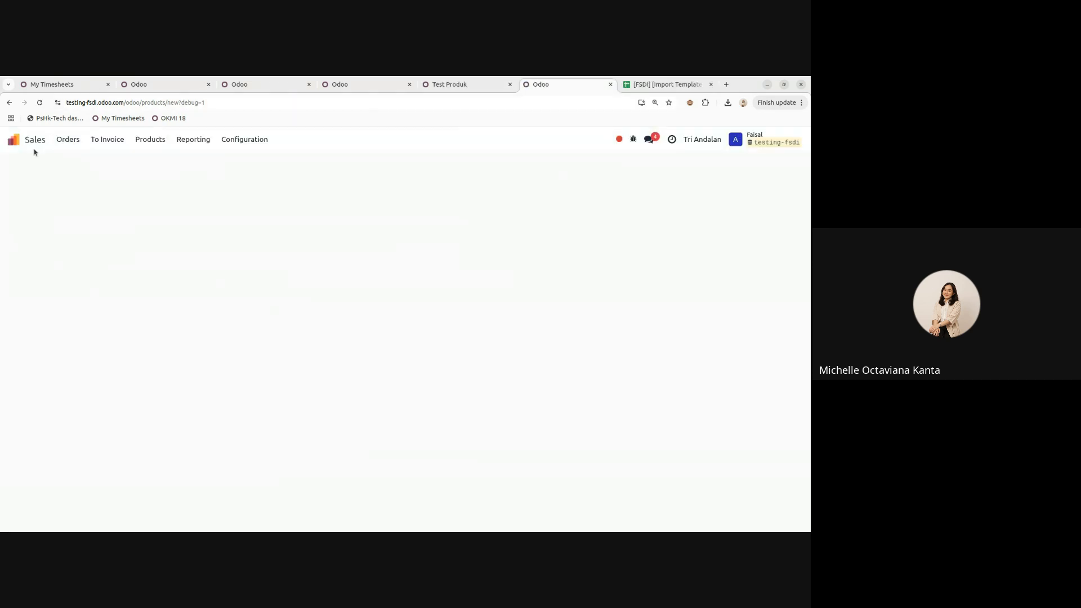
pyautogui.click(31, 143)
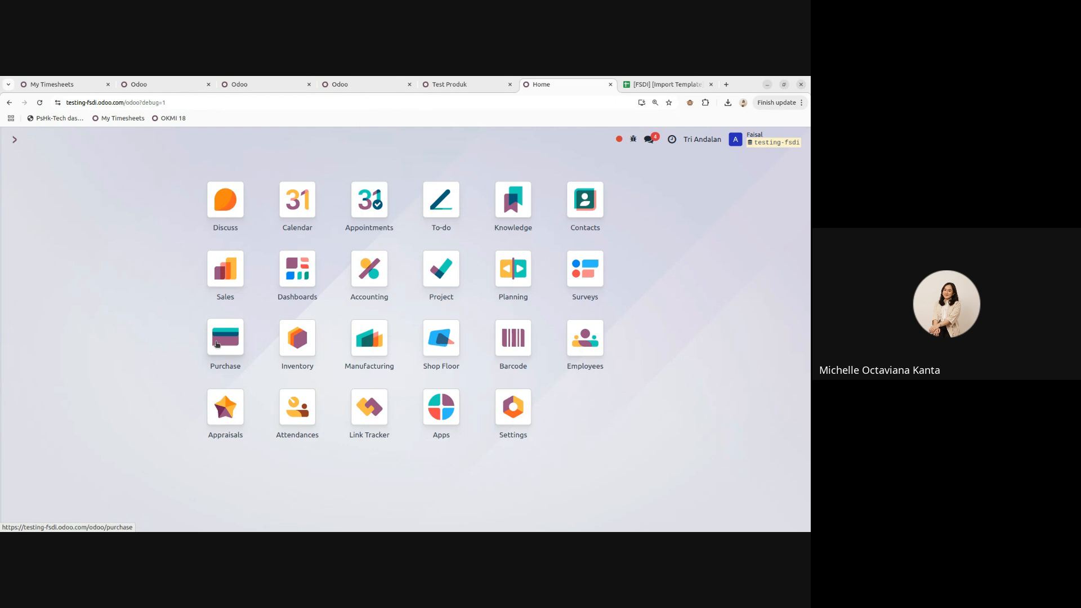
pyautogui.click(463, 83)
pyautogui.click(101, 242)
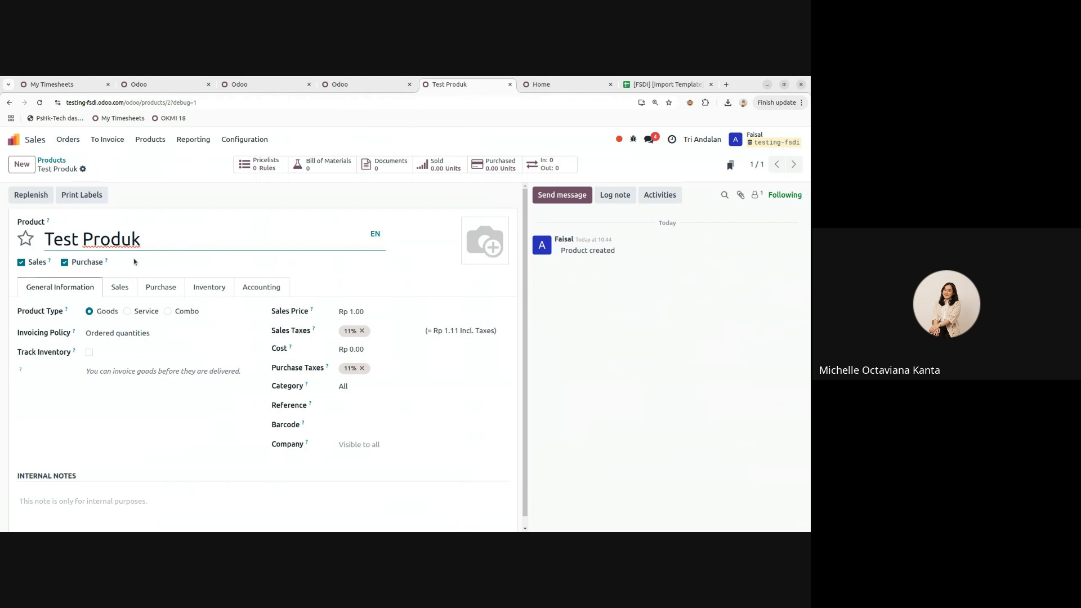
# - Save Test Produk and start a new quotation in a duplicated tab
pyautogui.click(590, 284)
pyautogui.rightClick(473, 90)
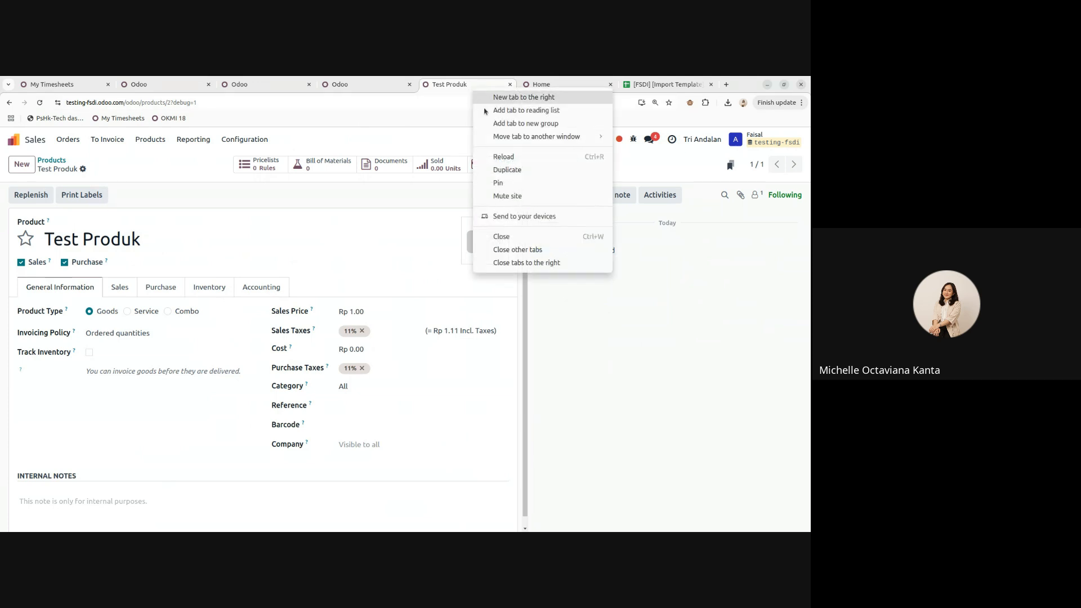
pyautogui.click(514, 169)
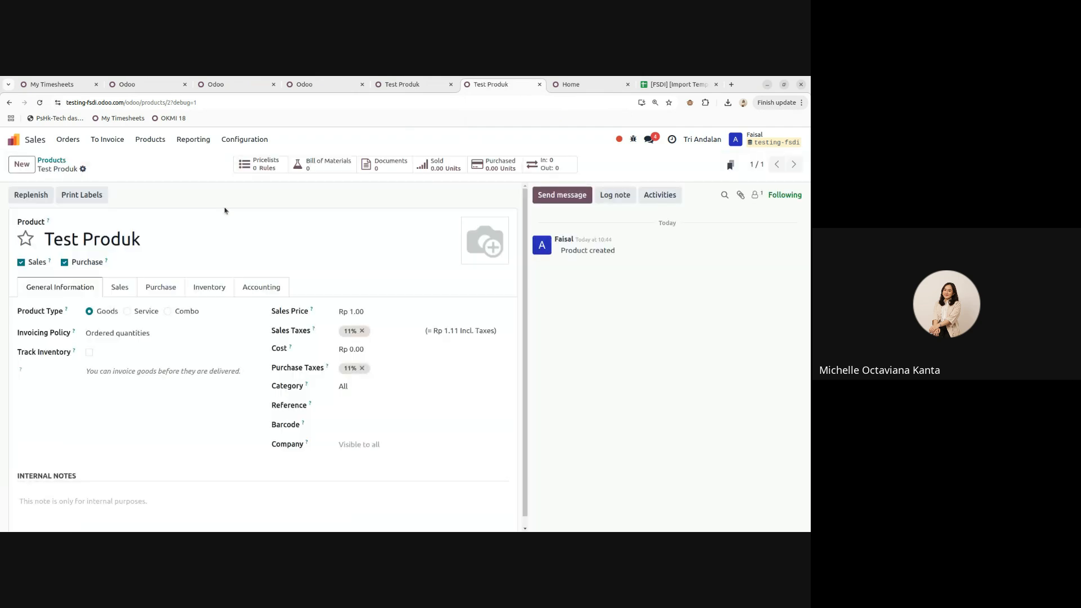
pyautogui.click(68, 141)
pyautogui.click(77, 161)
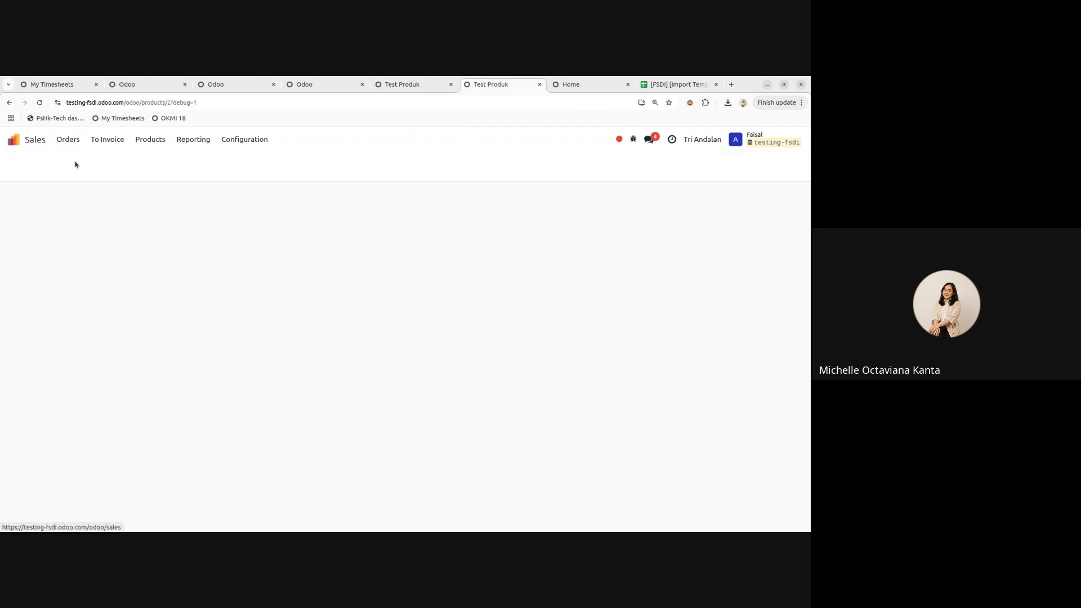
pyautogui.click(22, 164)
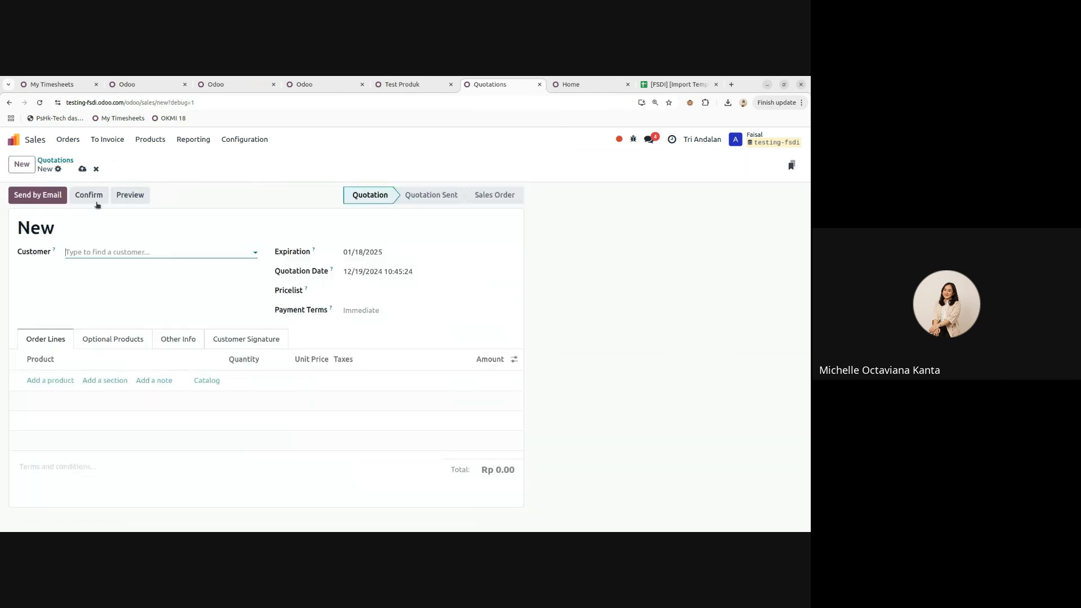
# - Add a Test Produk order line to the new quotation
pyautogui.click(51, 381)
pyautogui.click(396, 84)
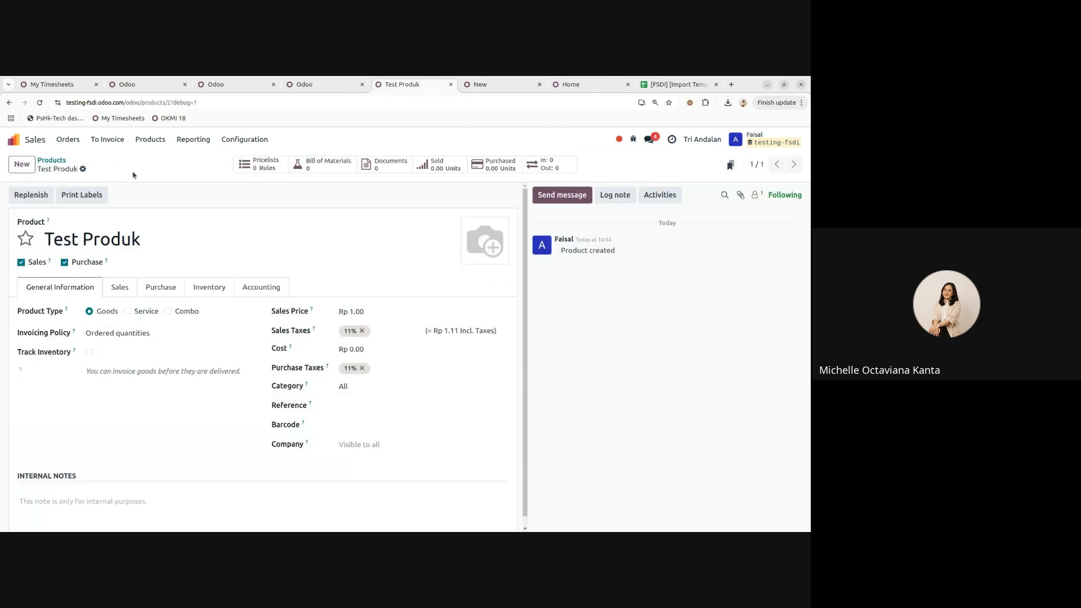
pyautogui.click(473, 85)
pyautogui.click(49, 382)
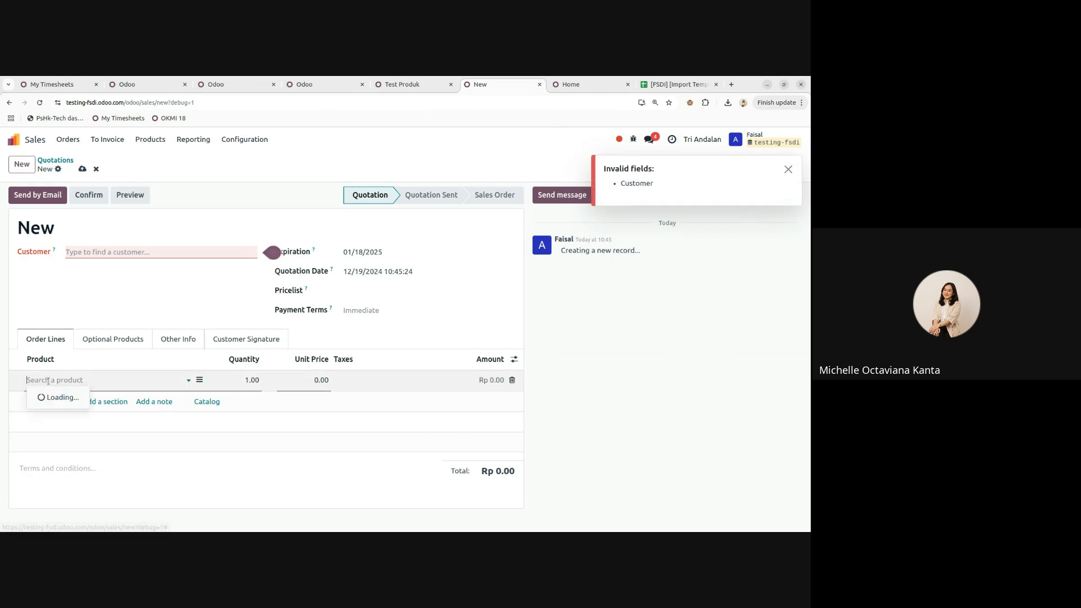
pyautogui.write('test')
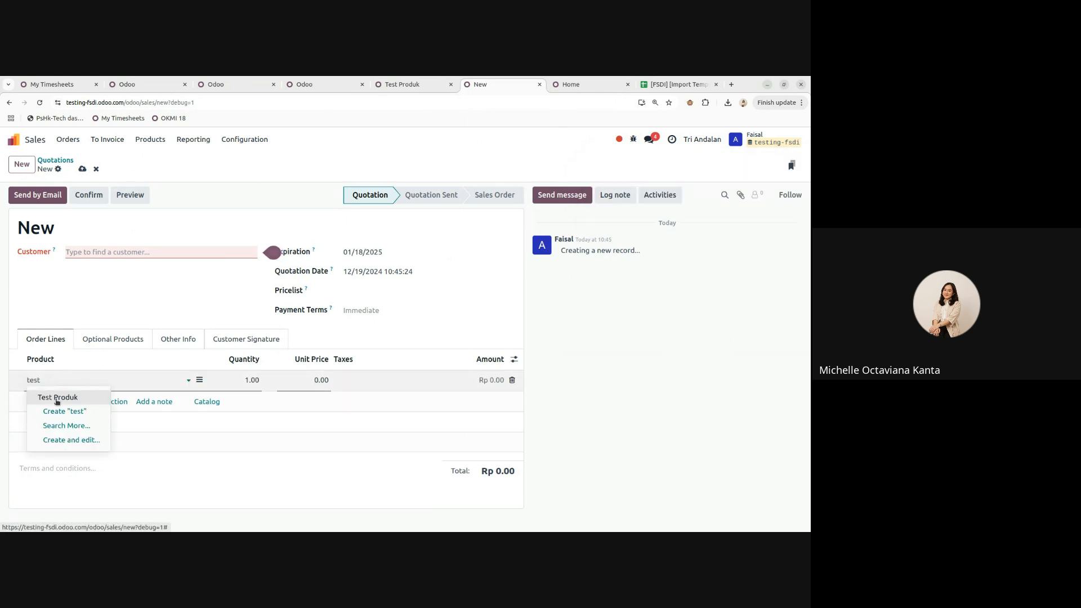
pyautogui.click(62, 397)
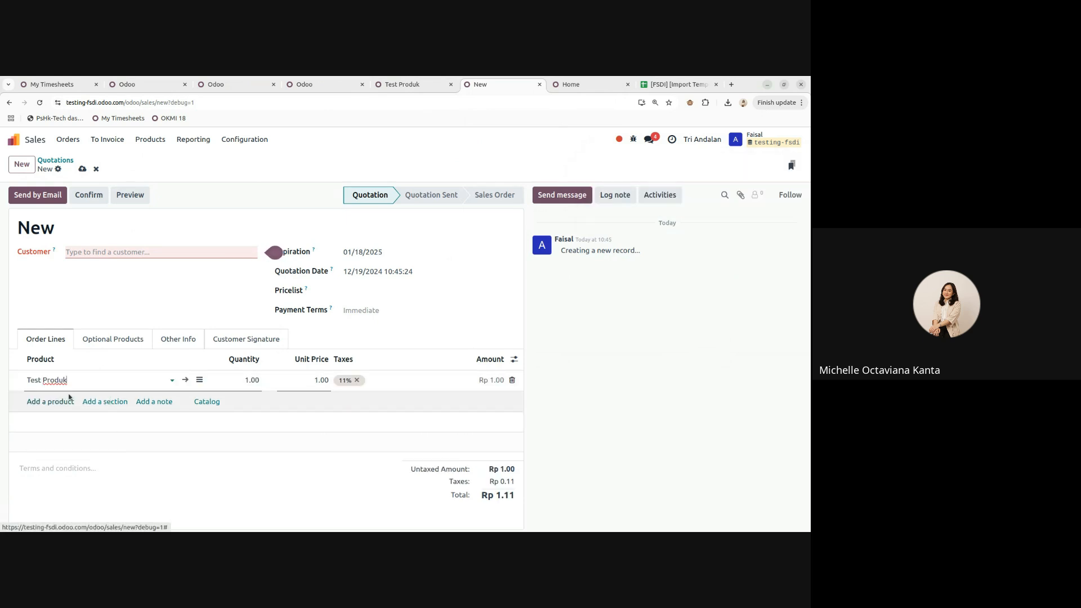
# - Clear a stray 'FH' description on the Test Produk line, then go back to the product
pyautogui.click(199, 380)
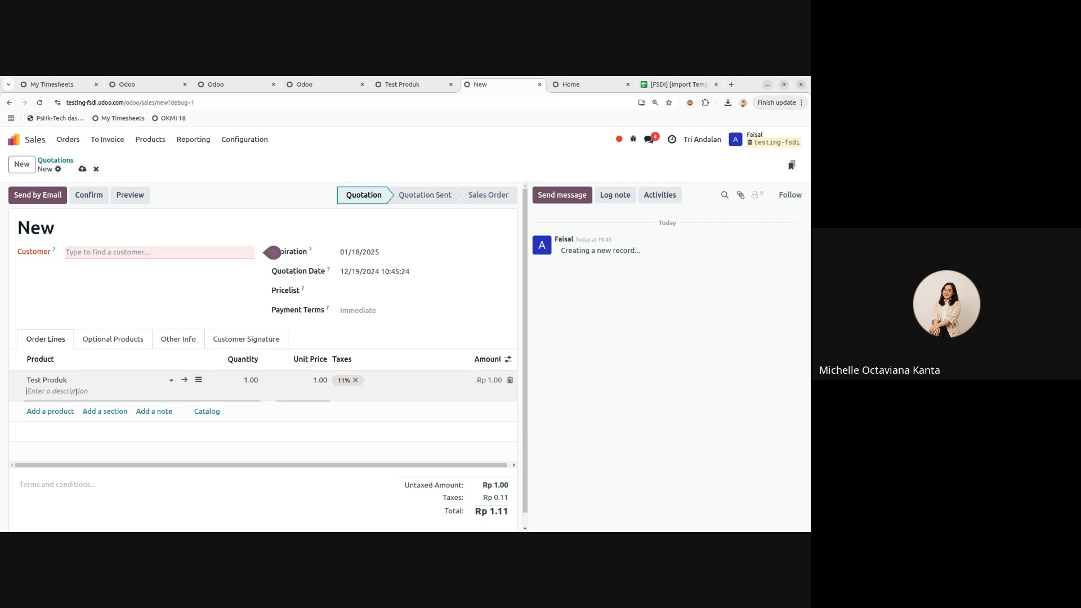
pyautogui.write('FH')
pyautogui.press('BackSpace')
pyautogui.click(66, 380)
pyautogui.moveTo(67, 380); pyautogui.dragTo(45, 380)
pyautogui.click(61, 391)
pyautogui.click(404, 88)
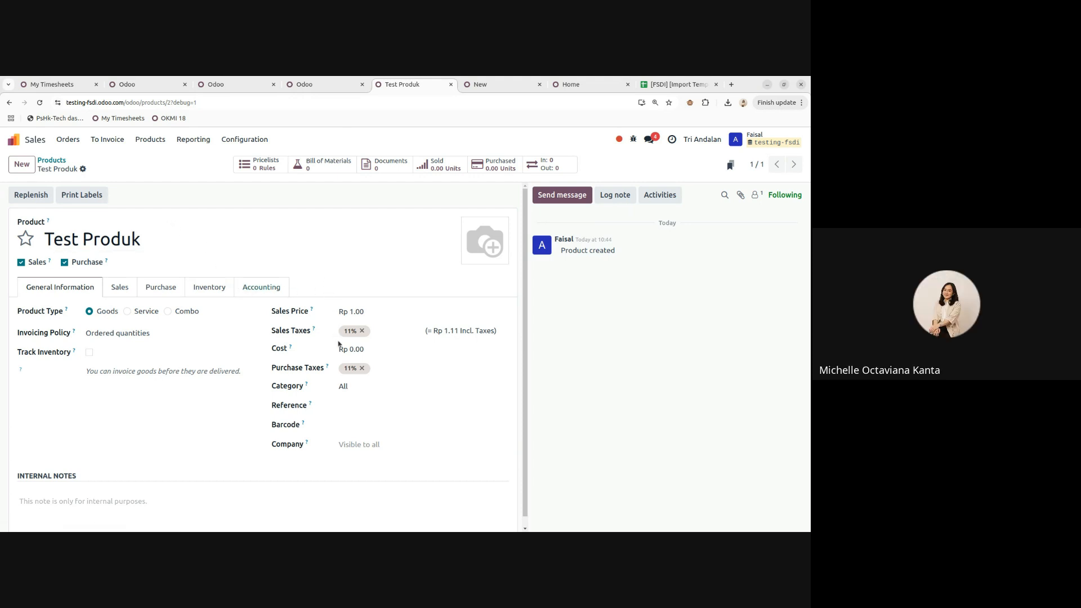
pyautogui.click(363, 388)
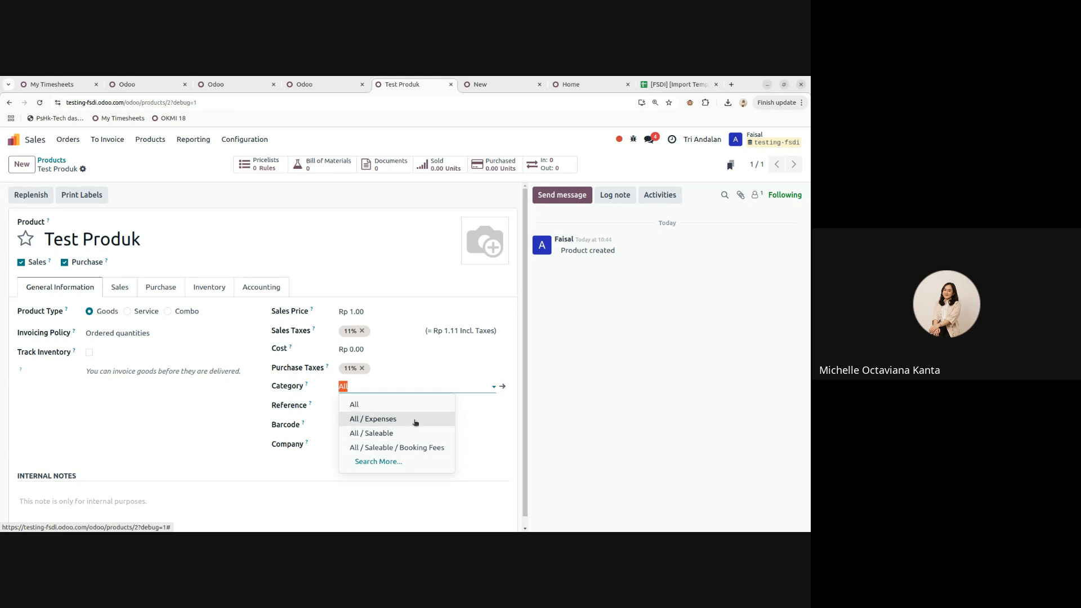
pyautogui.click(664, 430)
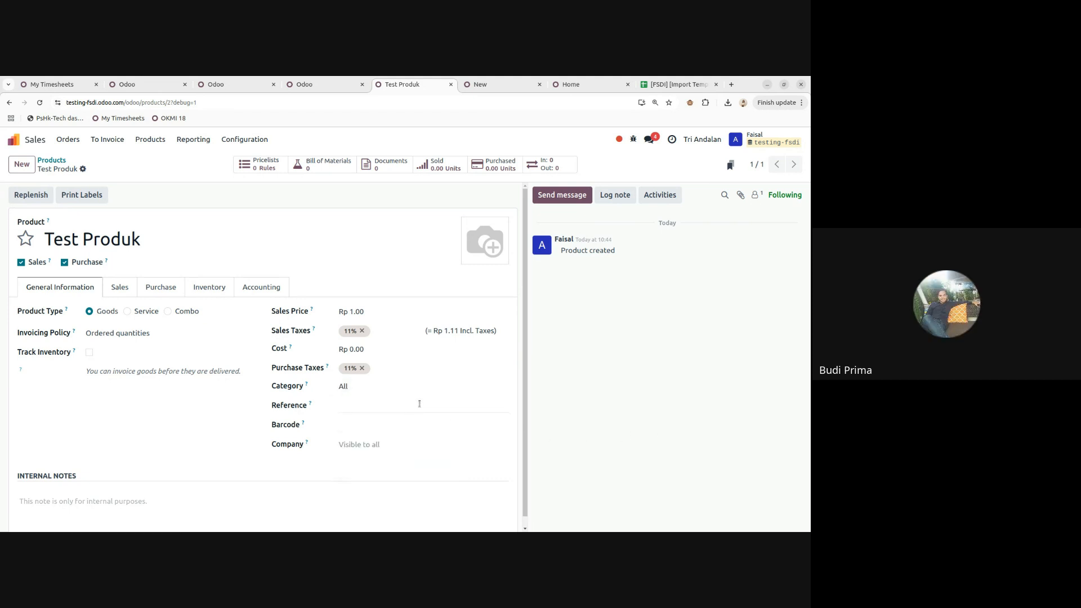
pyautogui.click(378, 388)
pyautogui.click(630, 390)
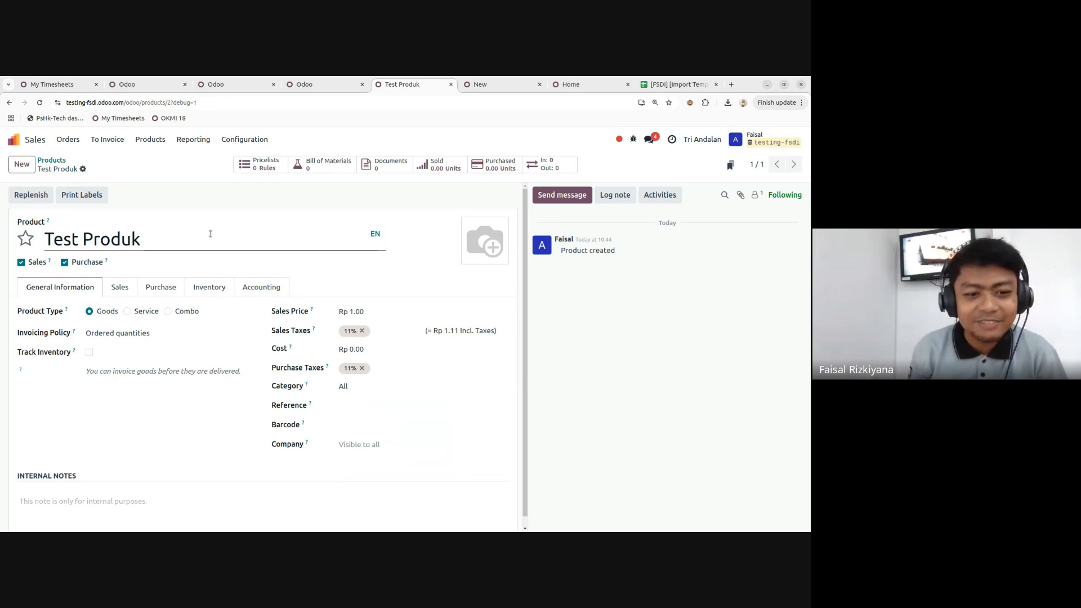
pyautogui.moveTo(152, 242); pyautogui.dragTo(101, 239)
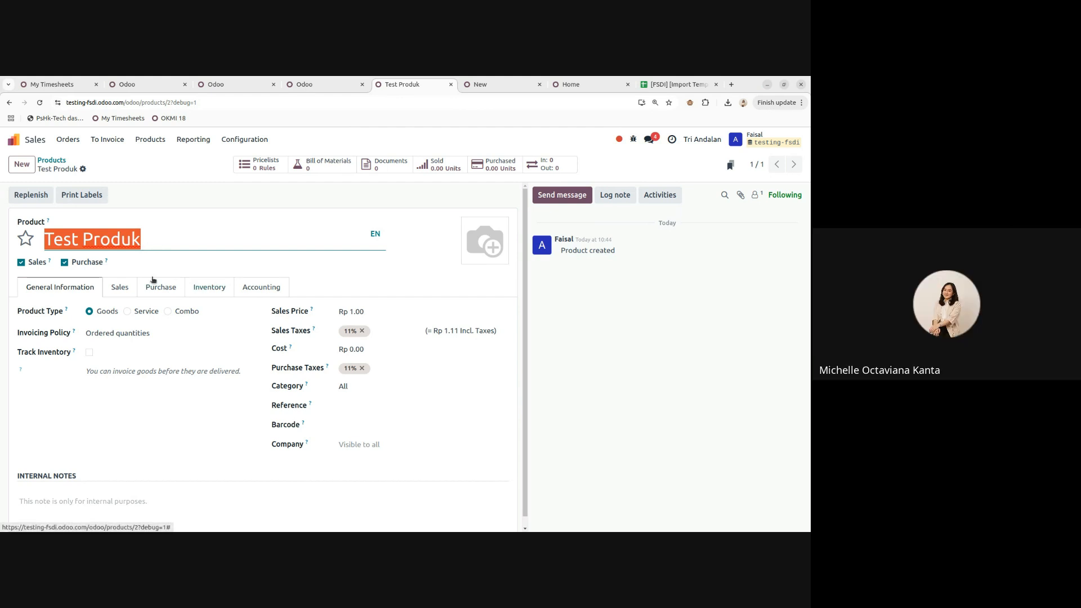
# - Untick Sales on Test Produk and delete its line from the new quotation
pyautogui.click(145, 241)
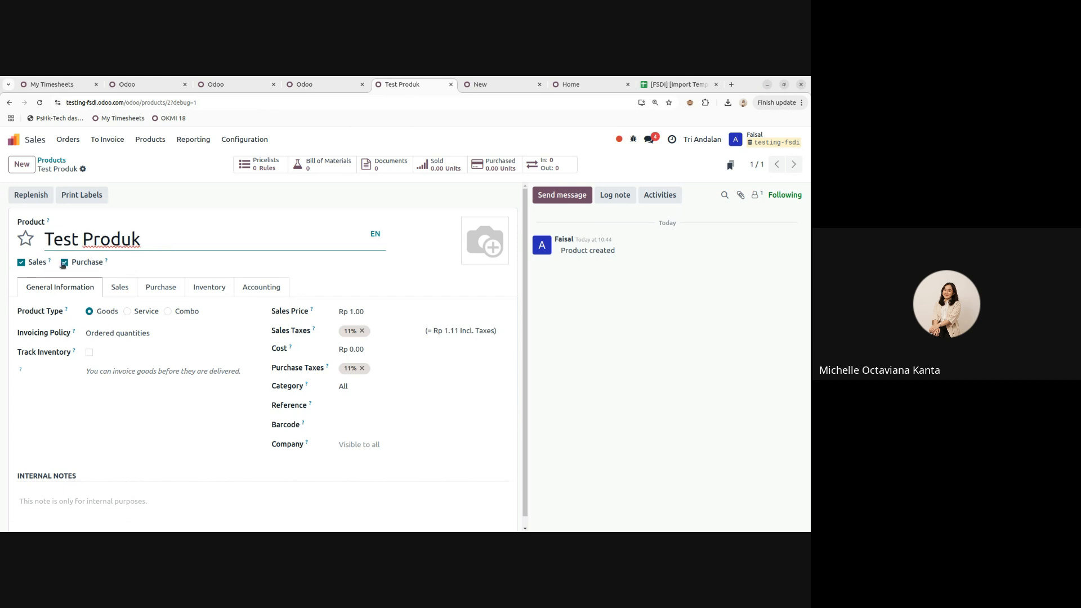
pyautogui.click(21, 262)
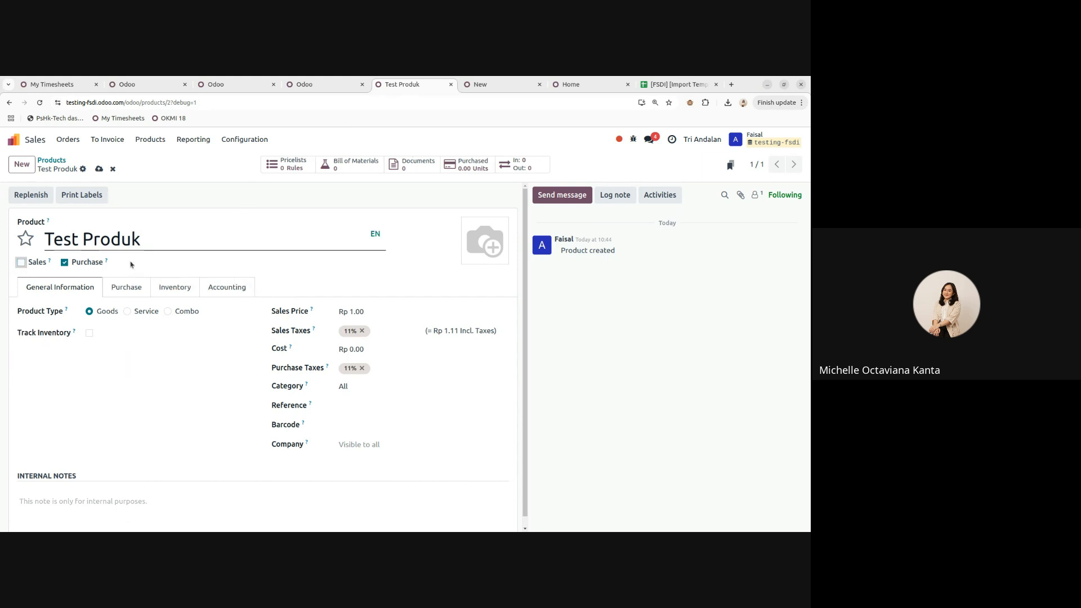
pyautogui.click(518, 88)
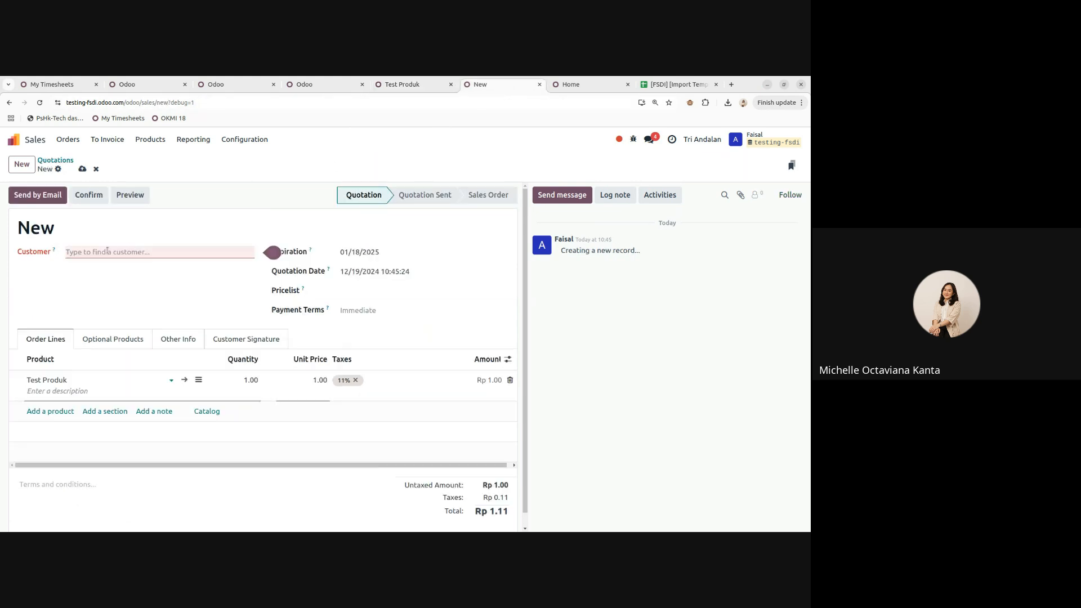
pyautogui.click(510, 380)
pyautogui.click(40, 102)
pyautogui.click(437, 158)
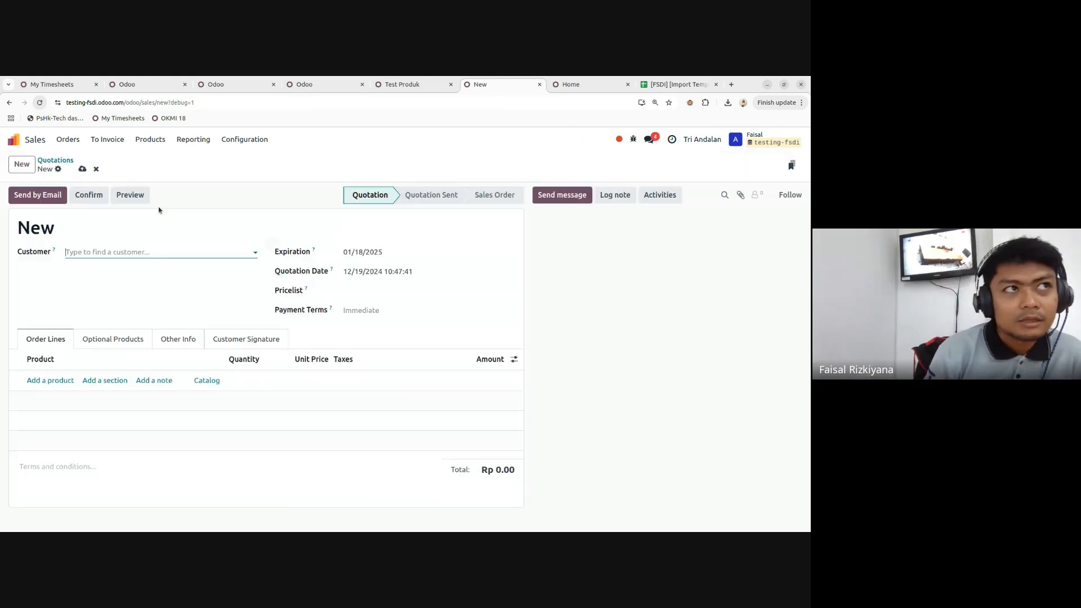
pyautogui.click(44, 382)
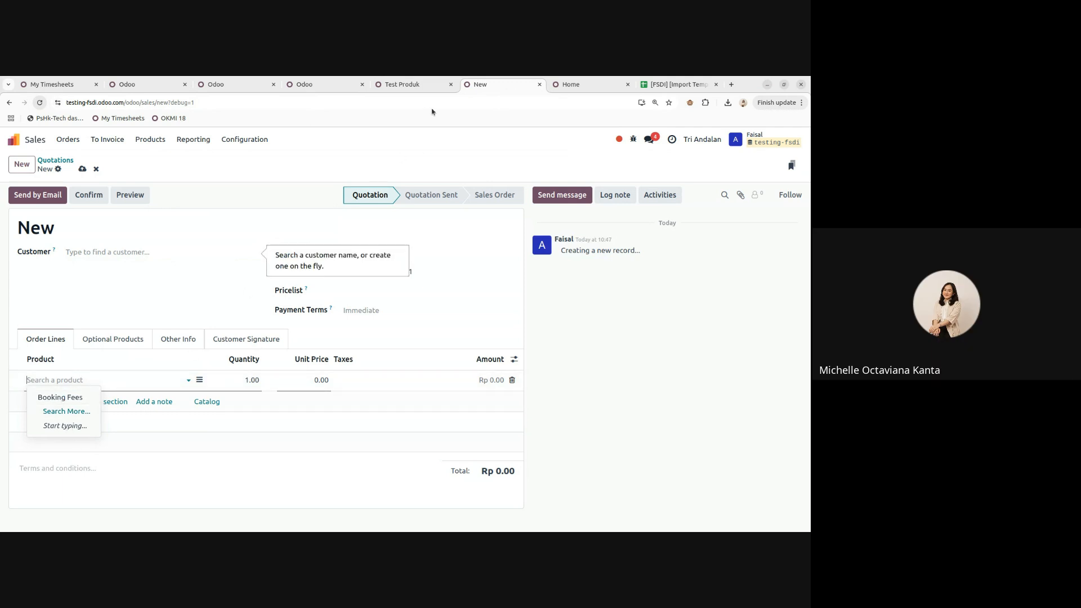
# - Tick Sales again on Test Produk and check the quotation before returning to the product
pyautogui.click(413, 85)
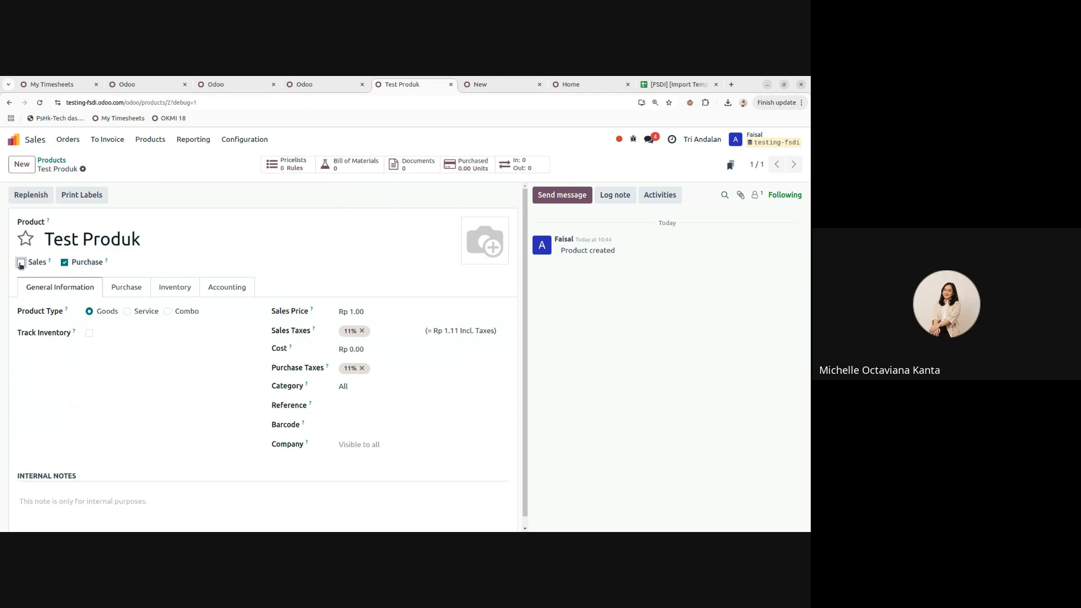
pyautogui.click(21, 263)
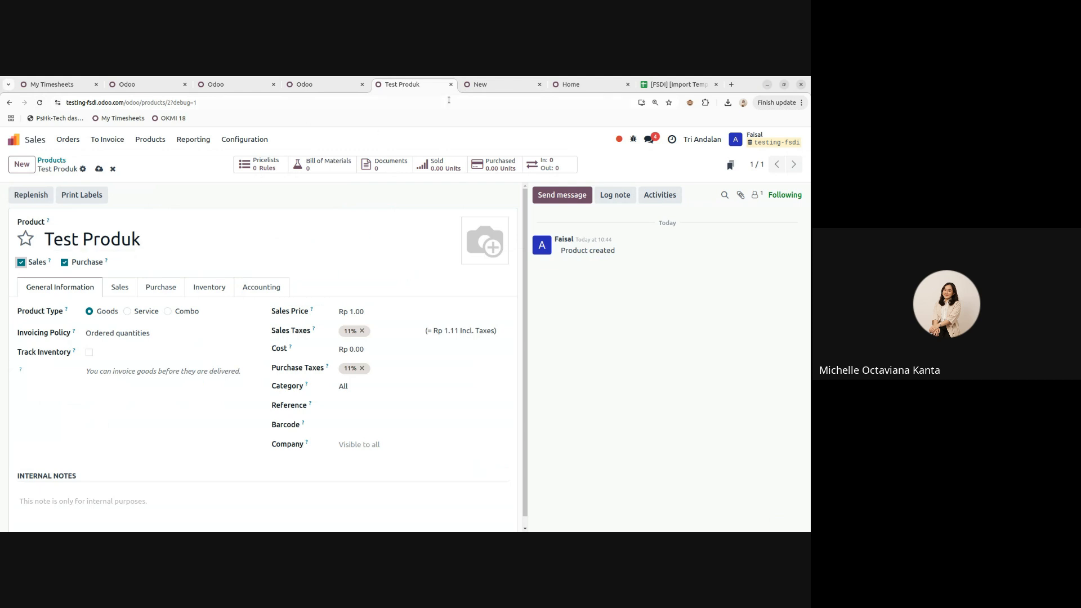
pyautogui.hotkey('ctrl', 'Tab')
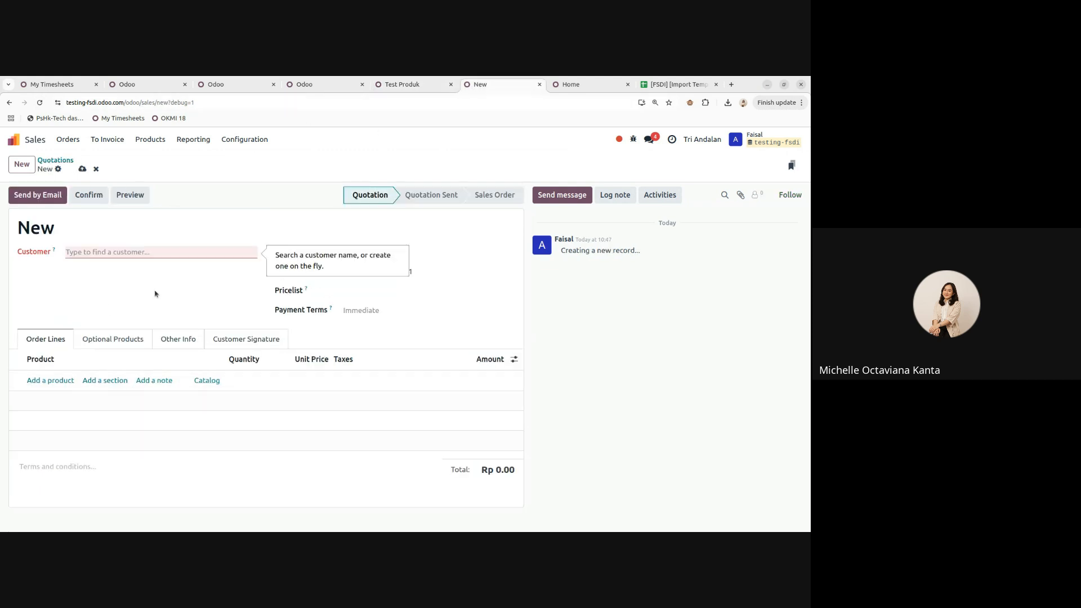
pyautogui.click(427, 85)
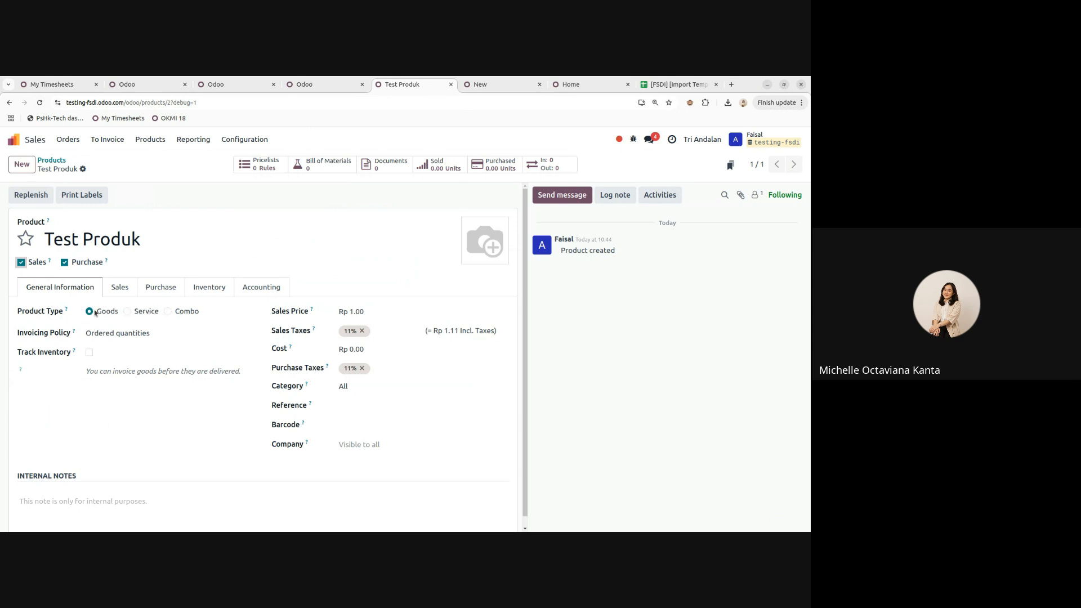
# - Try Service and Combo types, restore Goods, re-tick Purchase and view the invoicing policy options
pyautogui.click(127, 312)
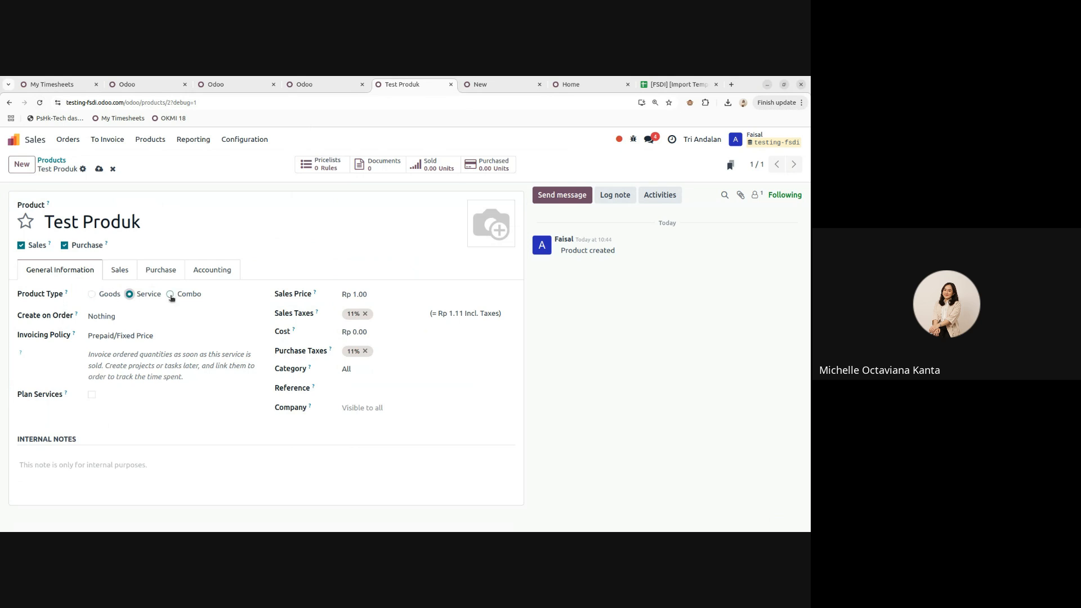
pyautogui.click(171, 295)
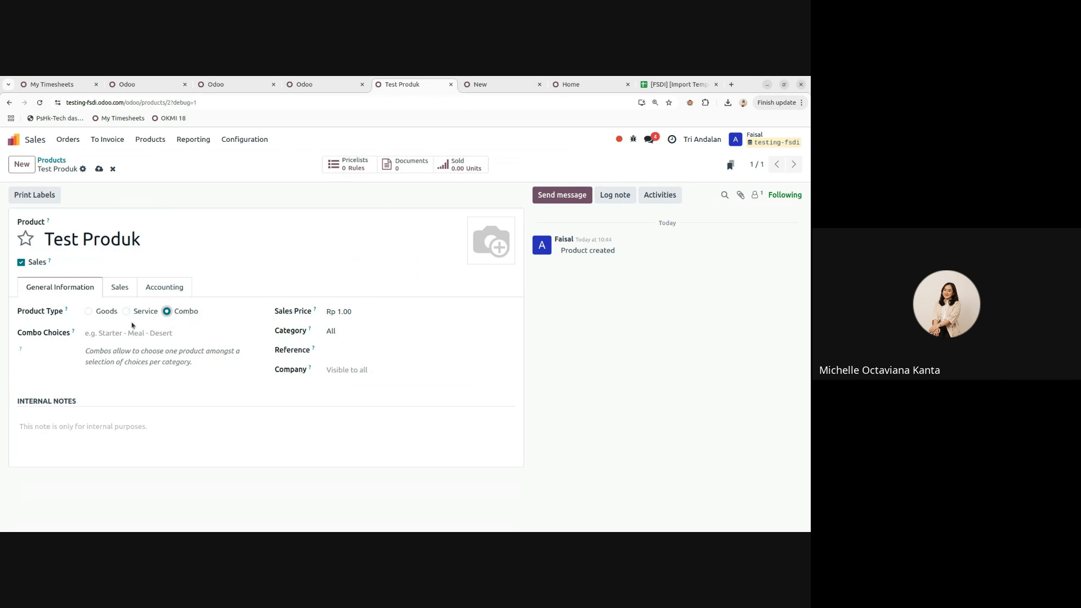
pyautogui.click(119, 310)
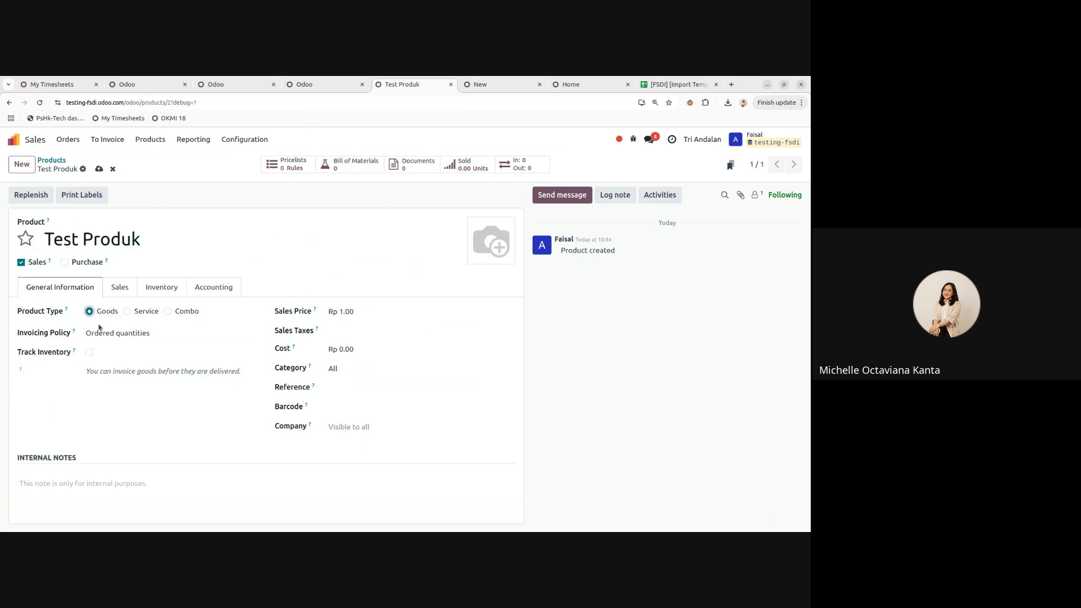
pyautogui.click(71, 265)
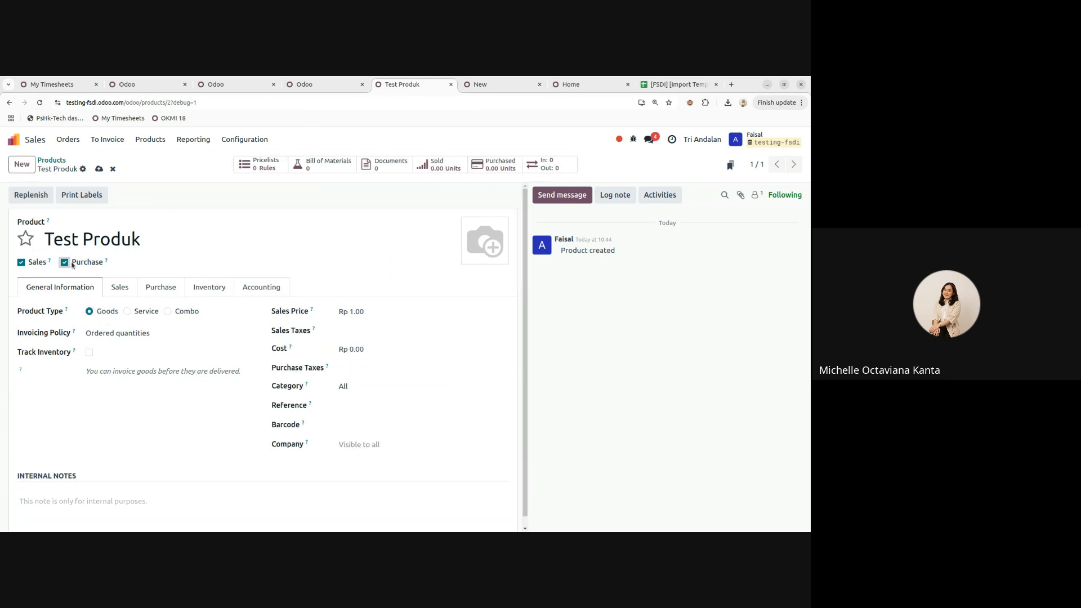
pyautogui.click(140, 336)
pyautogui.click(140, 336)
pyautogui.click(95, 335)
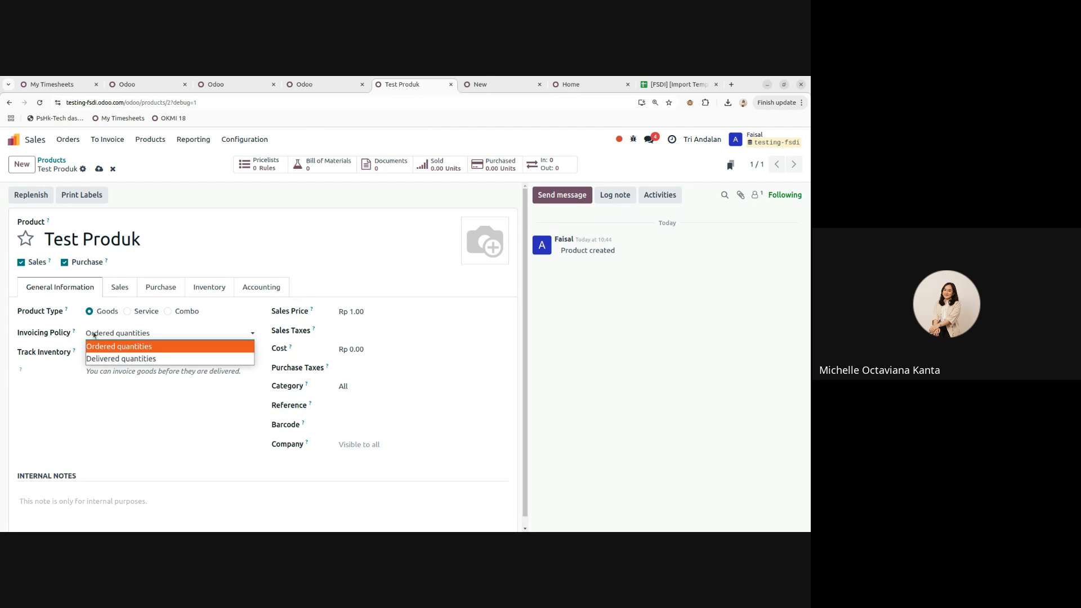
pyautogui.click(119, 358)
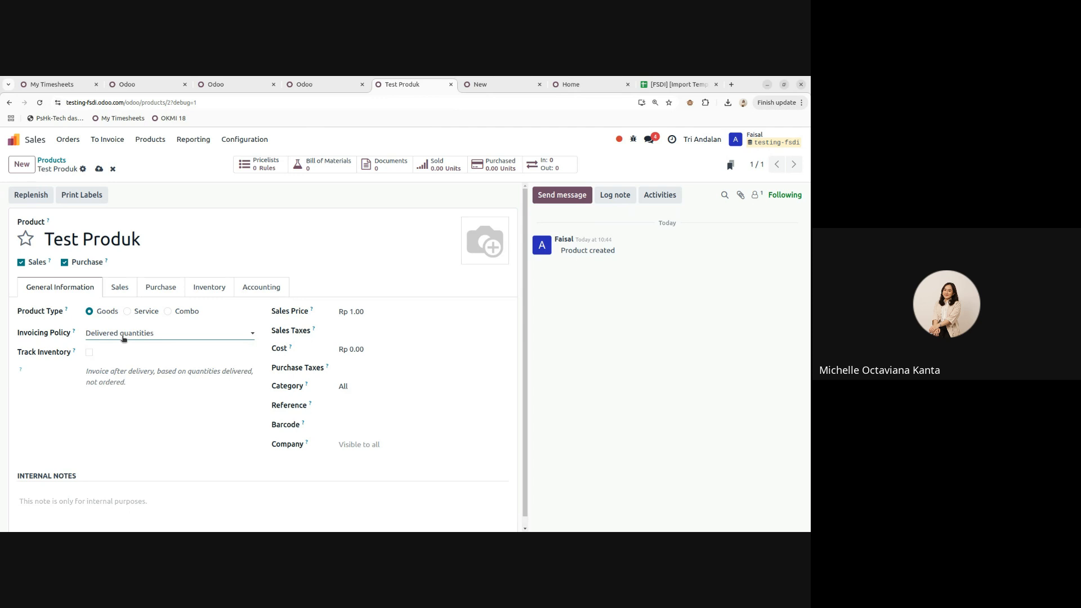
pyautogui.click(123, 335)
pyautogui.click(123, 342)
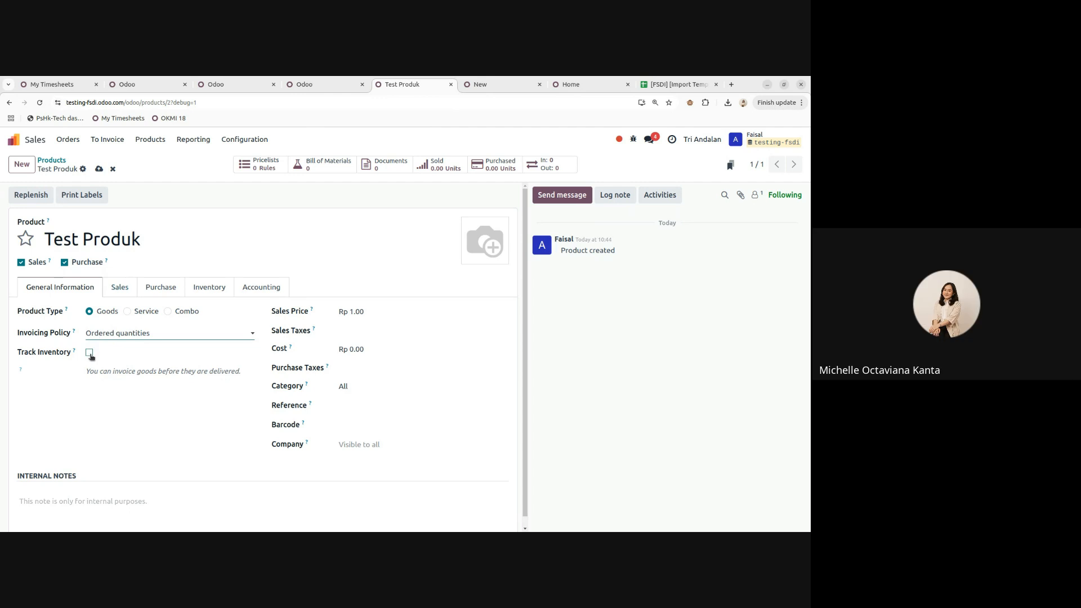
# - Enable Track Inventory for Test Produk and begin editing its sales price
pyautogui.click(90, 354)
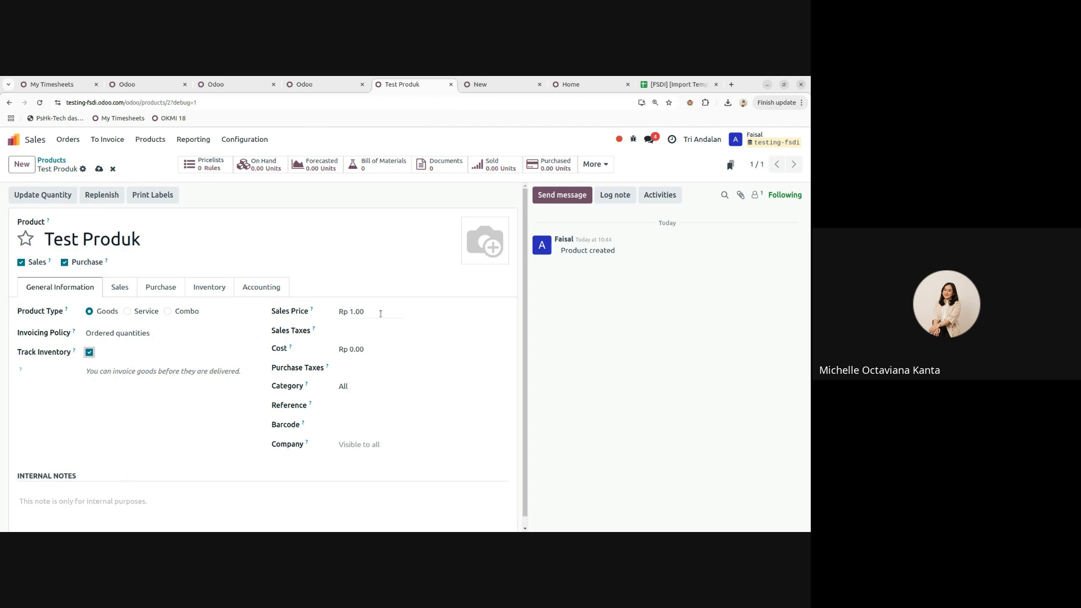
pyautogui.click(381, 314)
# - Set Test Produk's sales price to 10,000 and add it as a line on the new quotation
pyautogui.write('10,000')
pyautogui.click(597, 344)
pyautogui.click(504, 86)
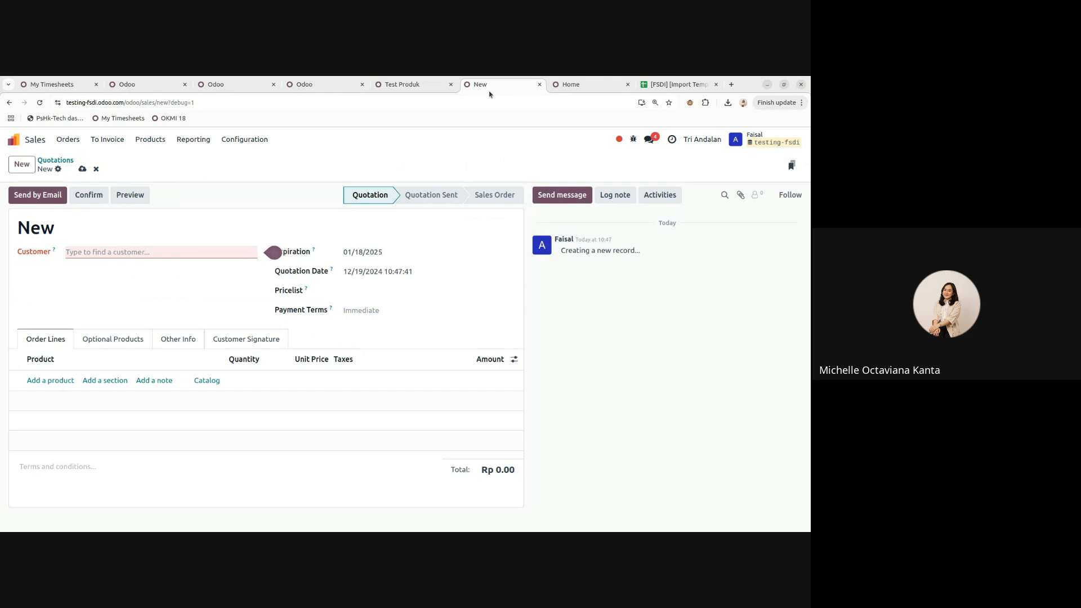
pyautogui.click(38, 380)
pyautogui.click(93, 411)
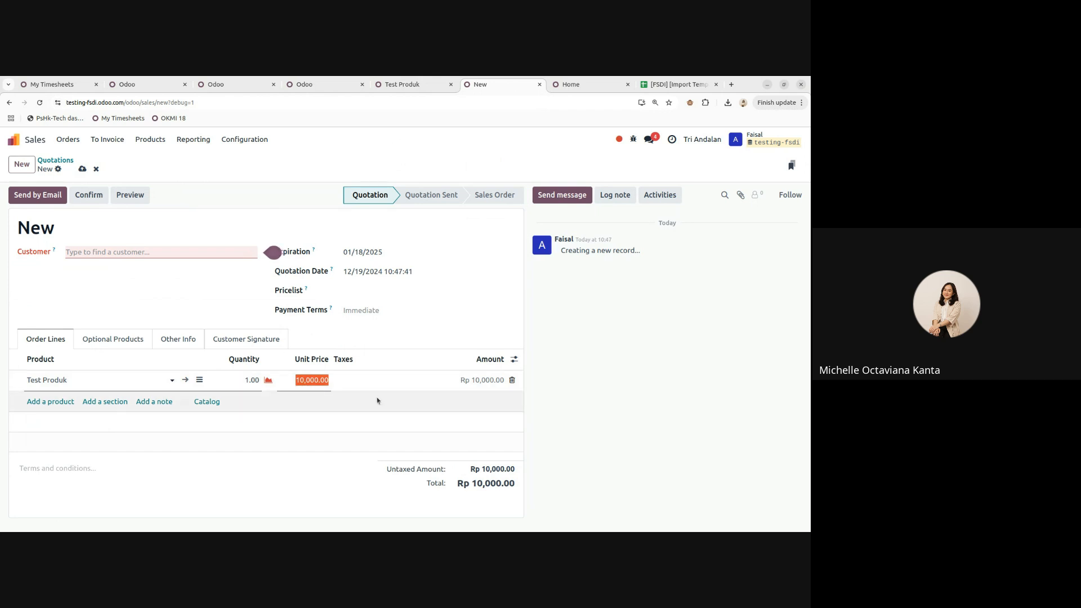
# - Change the quotation line's unit price for Test Produk to 15,000
pyautogui.click(303, 381)
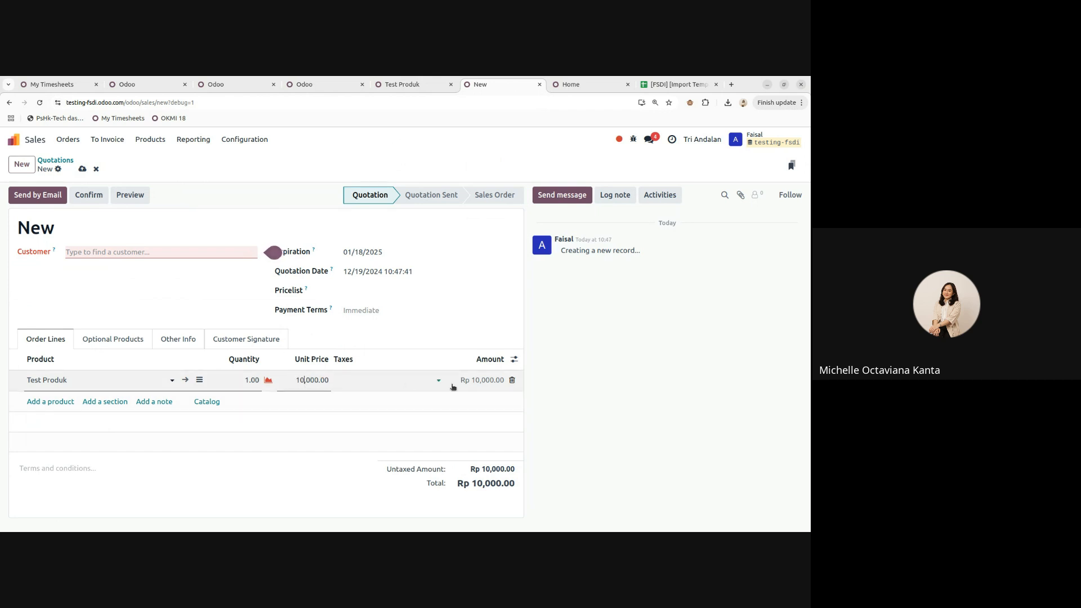
pyautogui.click(435, 84)
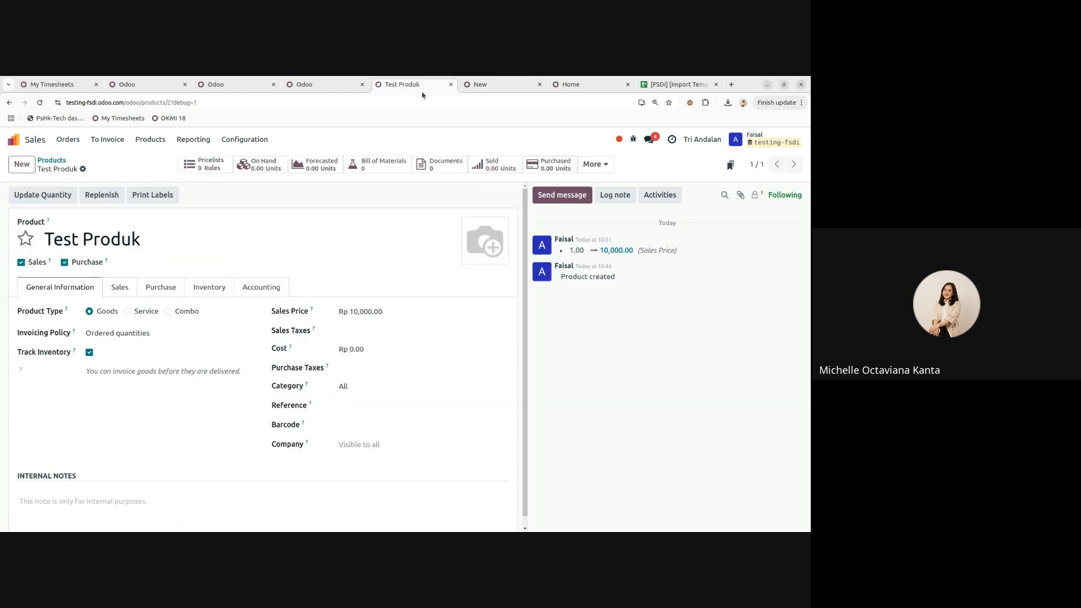
pyautogui.click(485, 84)
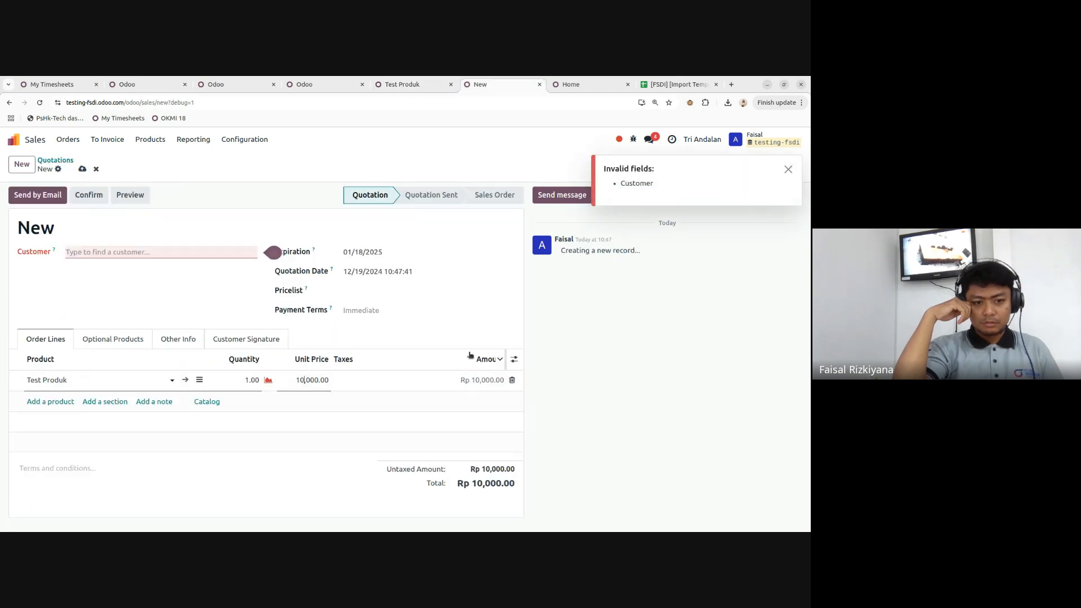
pyautogui.press('BackSpace')
pyautogui.write('5')
pyautogui.click(662, 328)
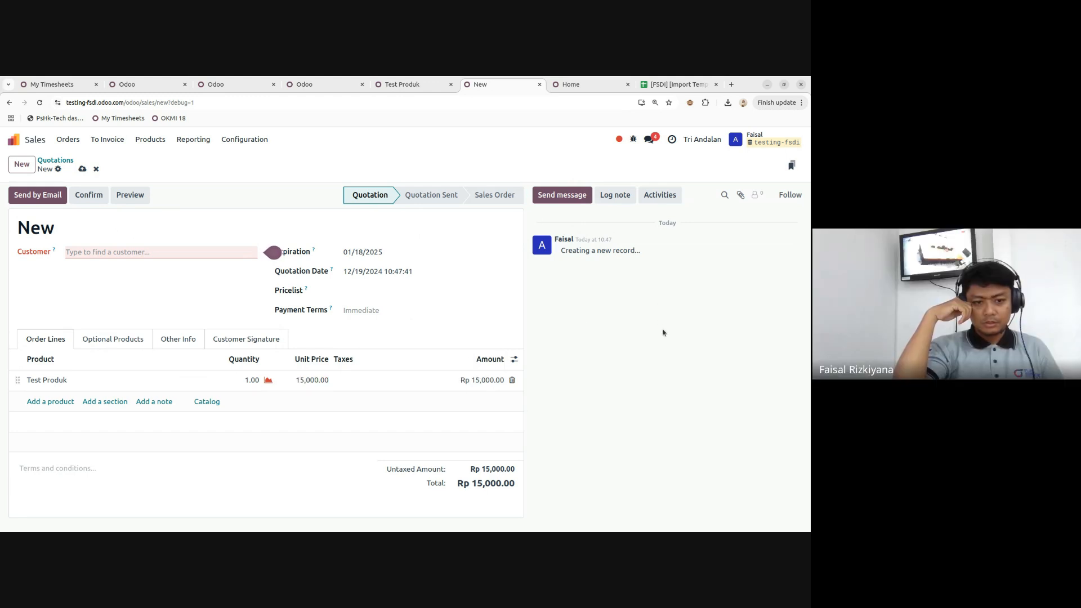
# - Look at the sales tax choices on the Test Produk form, then return to the quotation
pyautogui.click(424, 89)
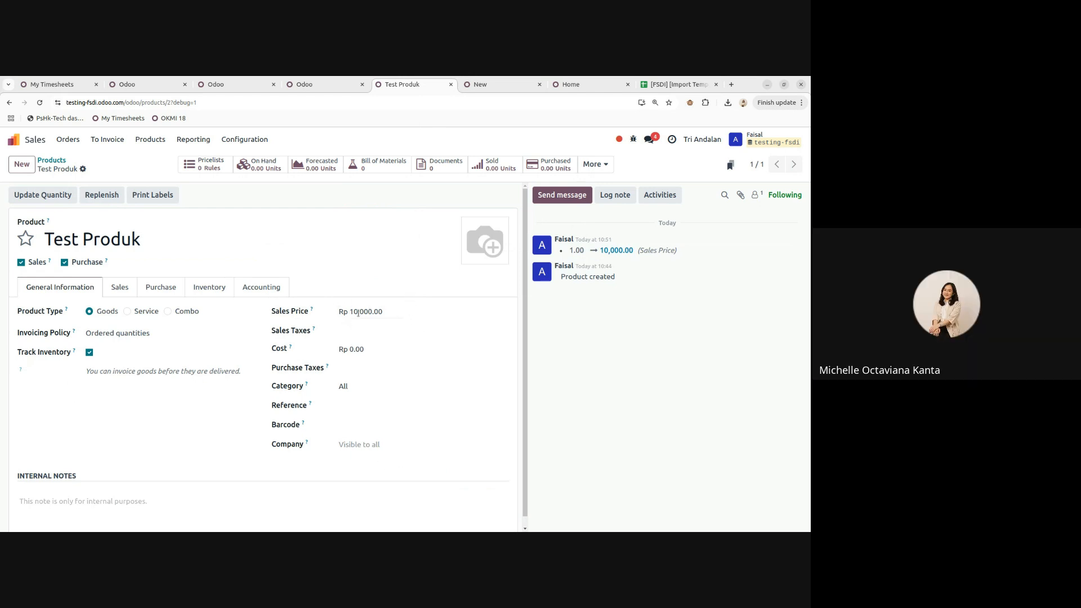
pyautogui.click(352, 332)
pyautogui.click(324, 85)
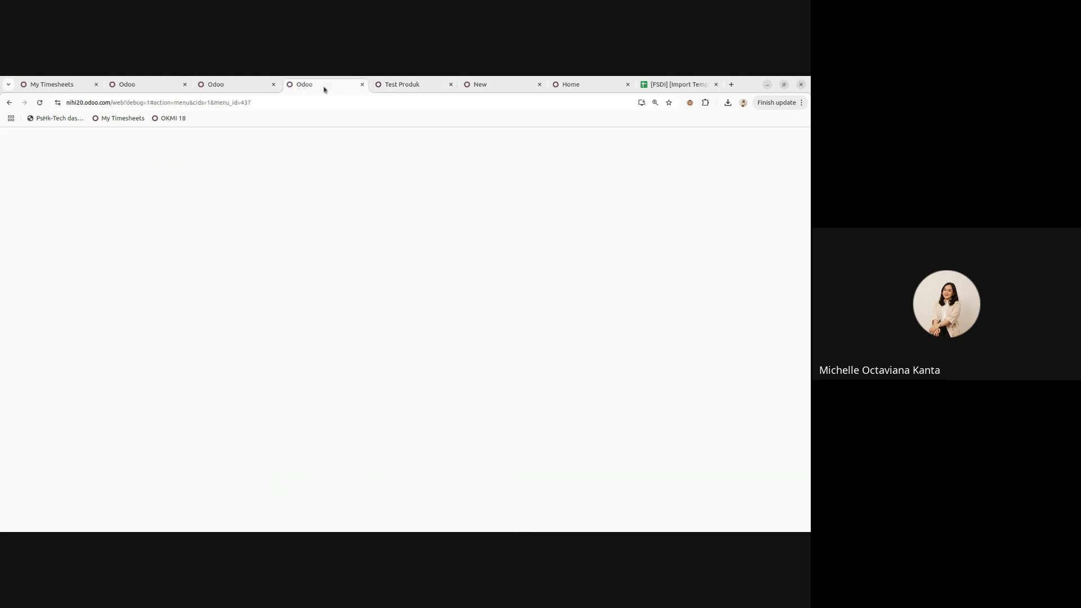
pyautogui.click(402, 85)
pyautogui.click(481, 85)
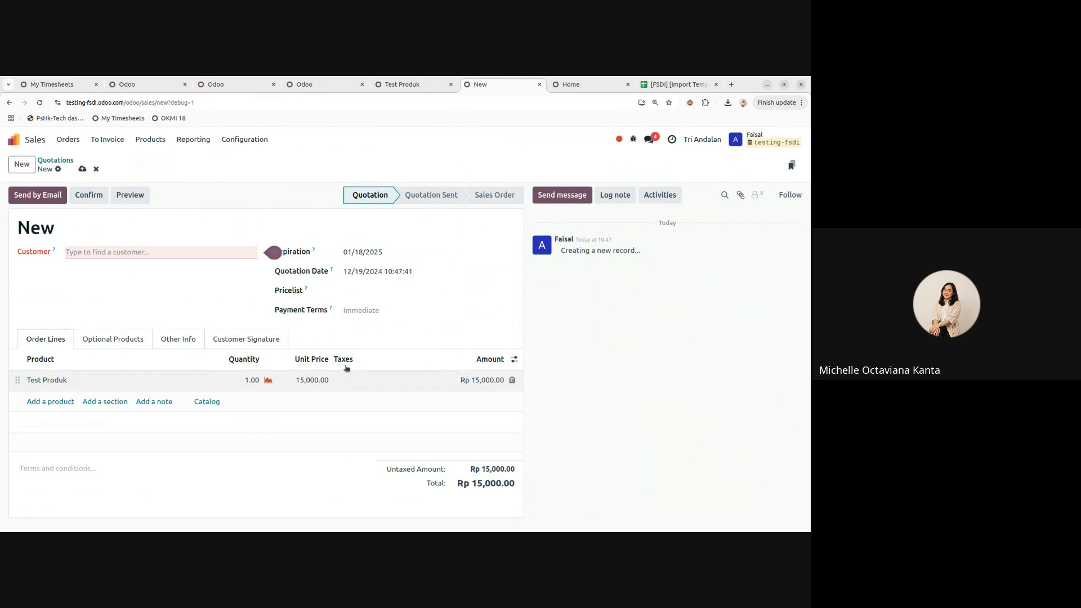
# - Apply the 11% sales tax to Test Produk, pricing it at Rp 11,100.00 including tax
pyautogui.click(410, 85)
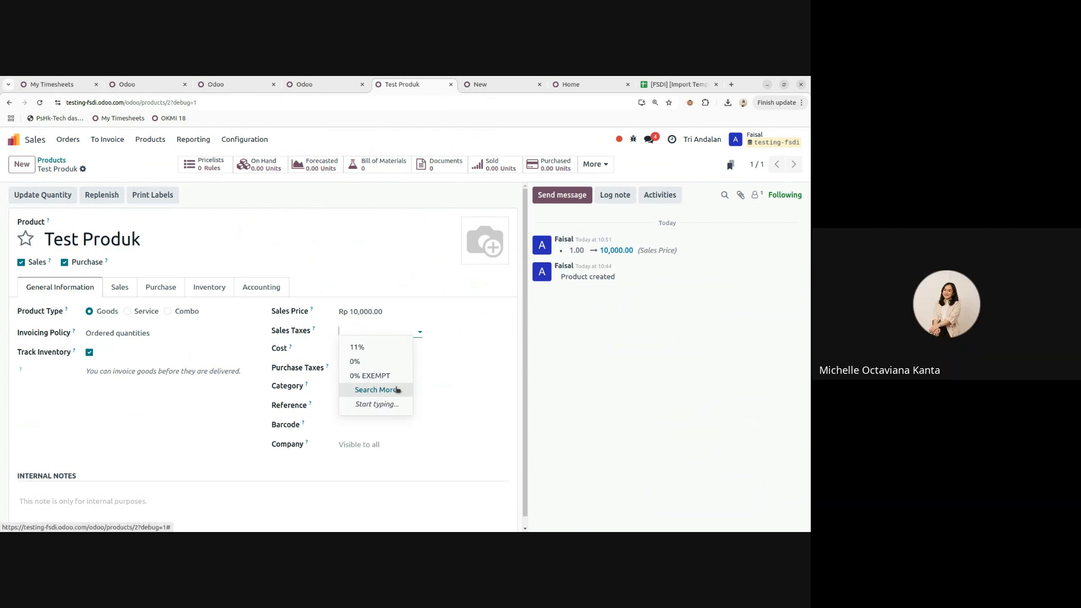
pyautogui.click(355, 348)
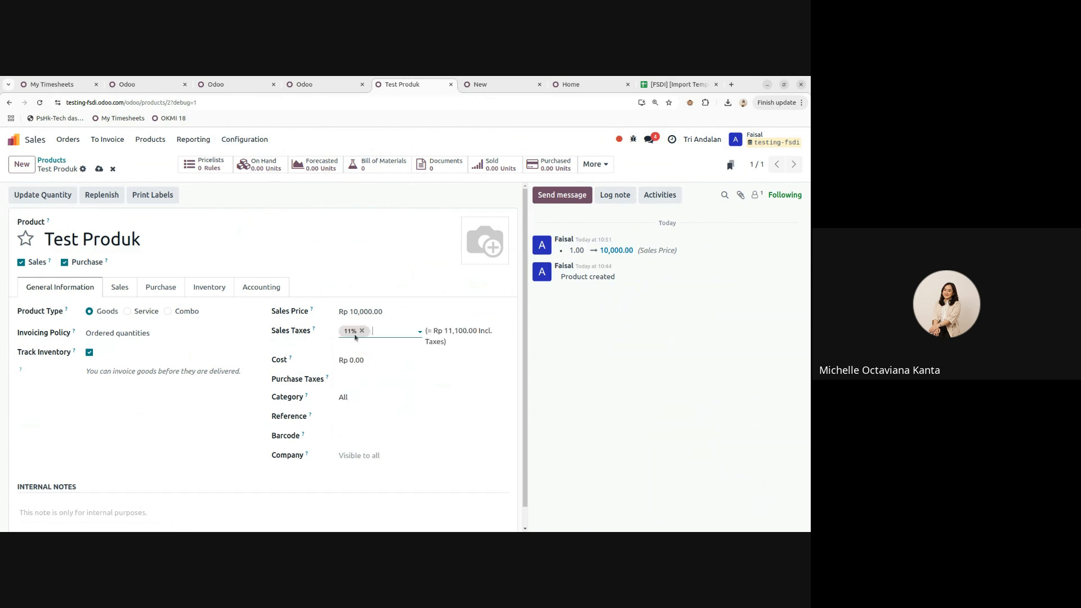
pyautogui.click(361, 331)
pyautogui.click(364, 332)
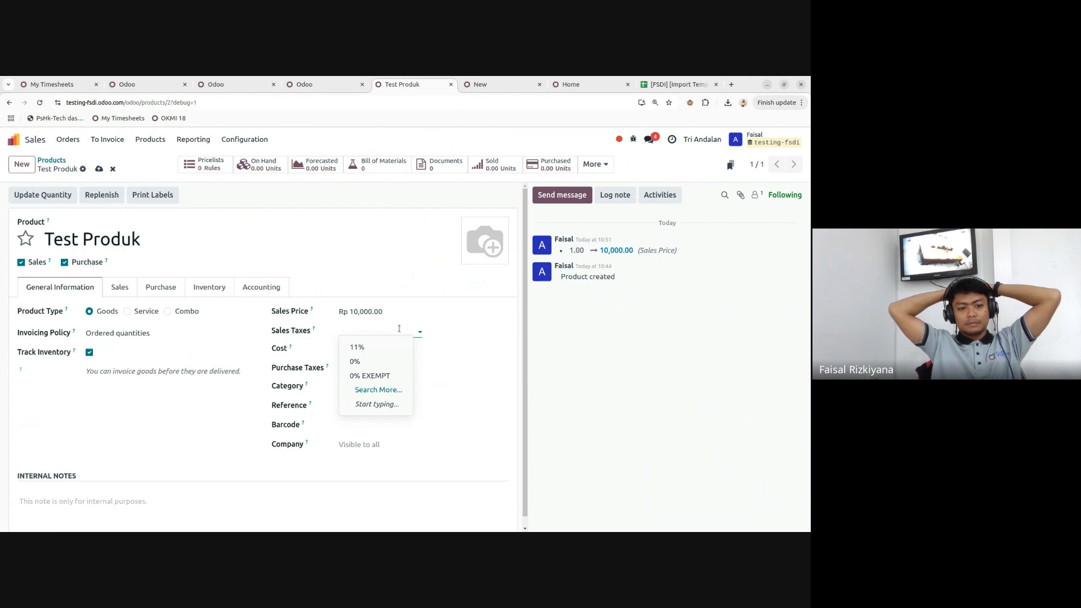
pyautogui.click(357, 347)
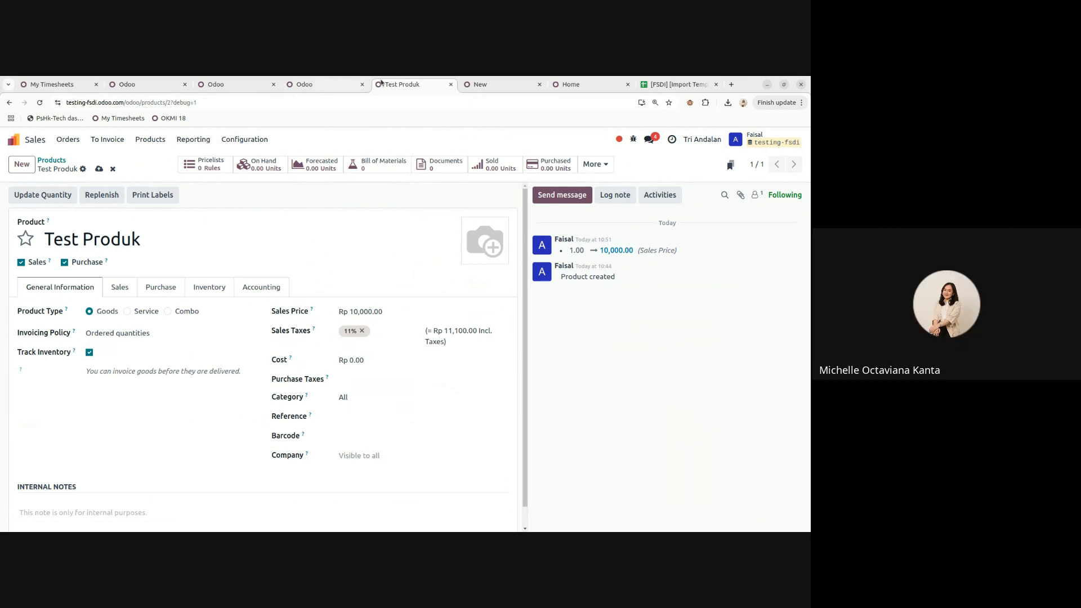
# - Replace the quotation's Test Produk line with a fresh Test Produk line
pyautogui.click(484, 84)
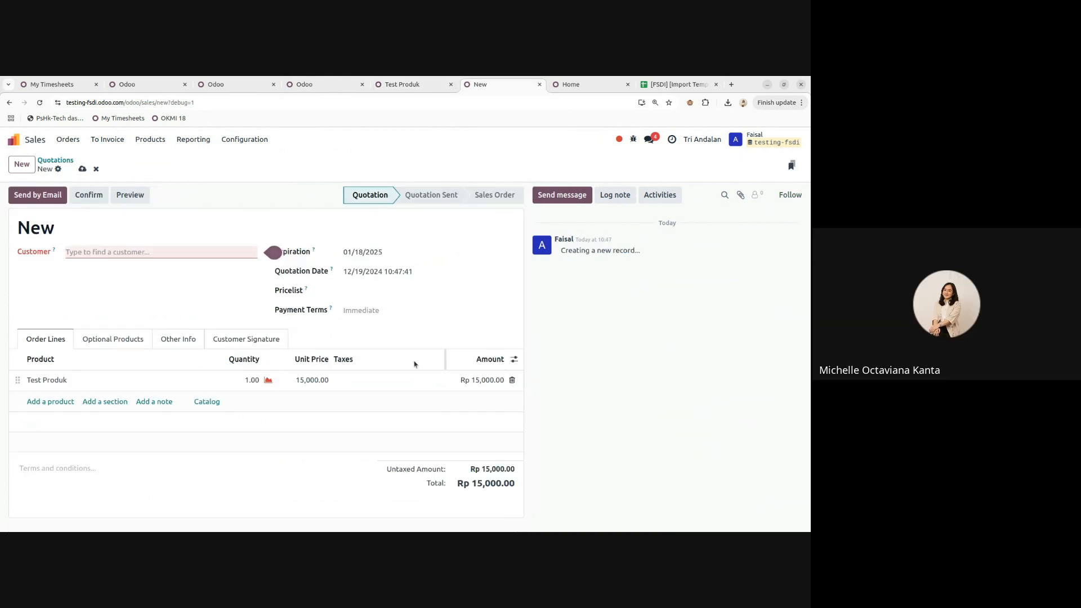
pyautogui.click(509, 381)
pyautogui.click(50, 380)
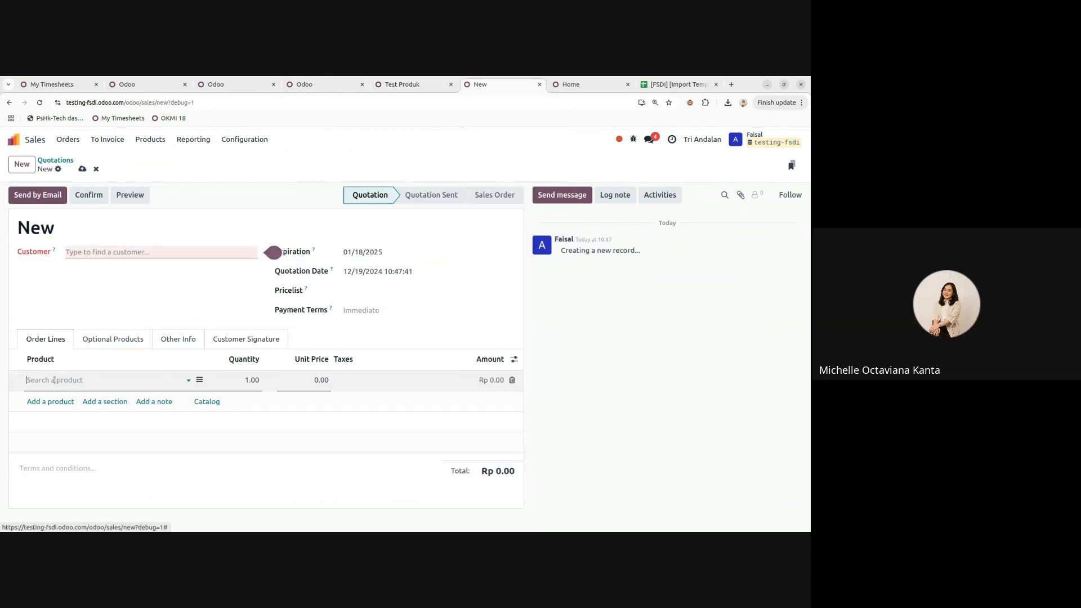
pyautogui.click(58, 412)
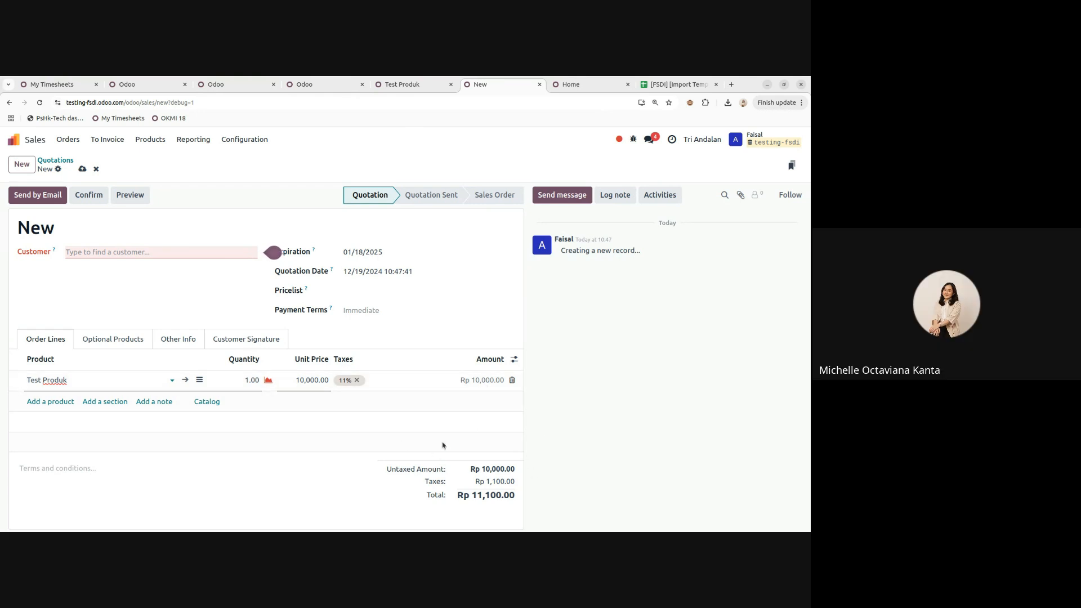
# - Check the product's Cost and Purchase Taxes fields, leaving purchase taxes empty
pyautogui.click(411, 85)
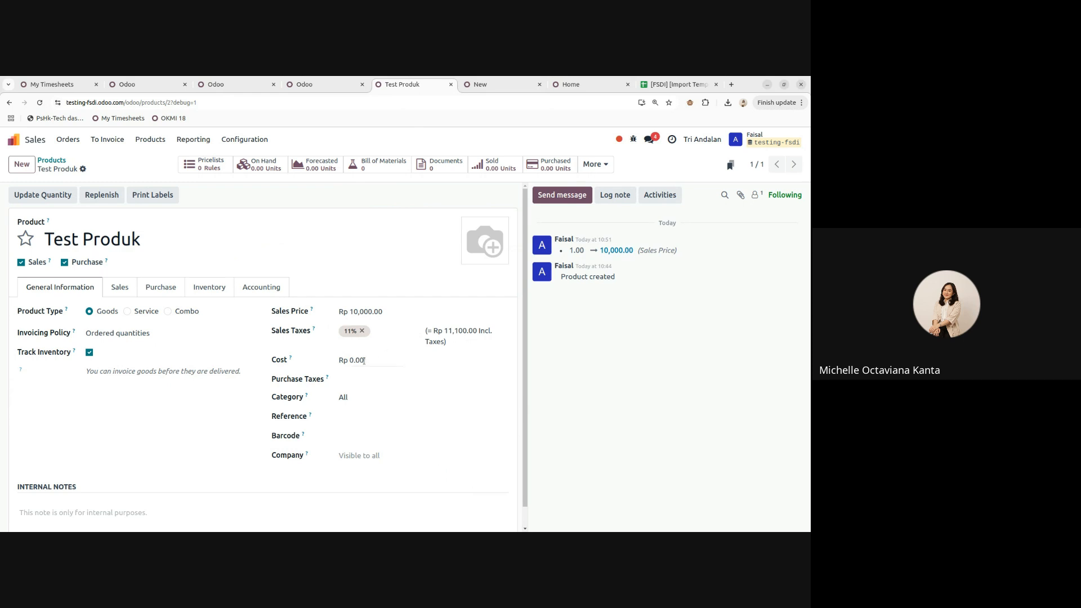
pyautogui.click(363, 361)
pyautogui.scroll(-1, 367, 356)
pyautogui.click(367, 354)
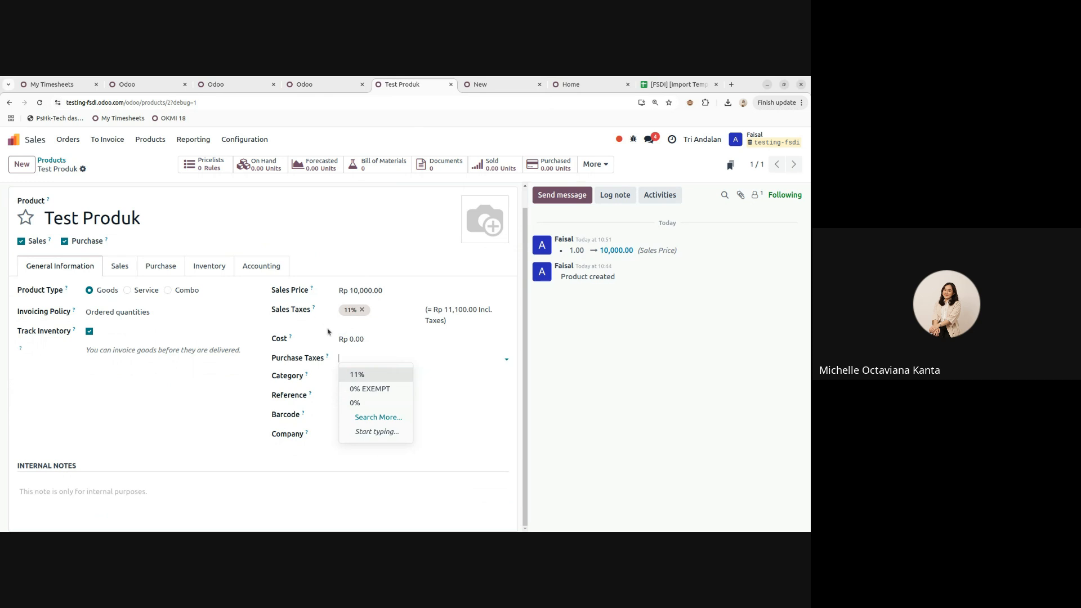
pyautogui.click(557, 367)
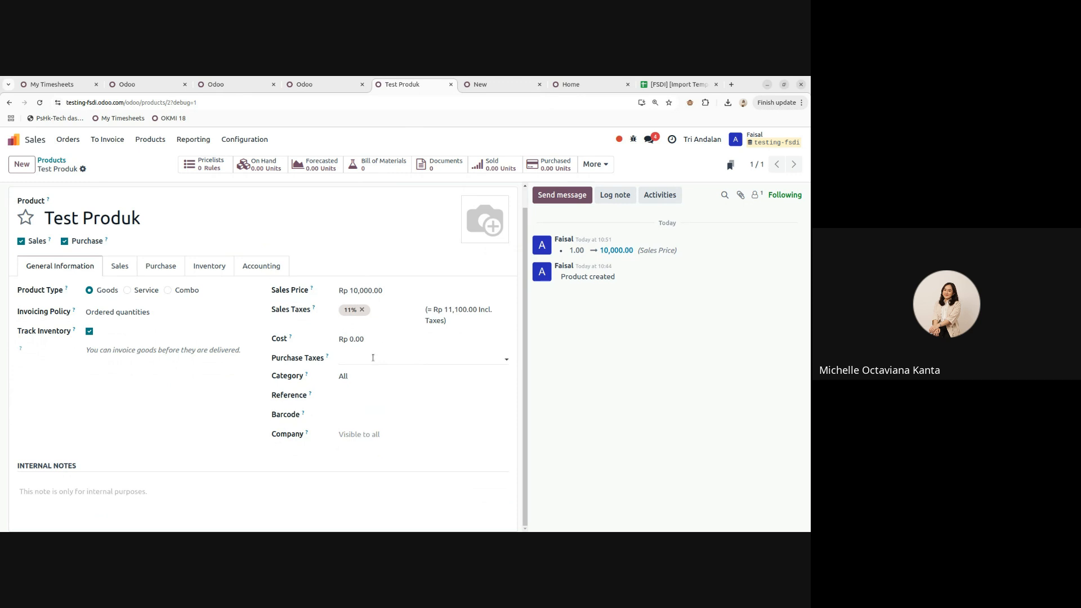
# - Remove the 11% tax from the quotation's Test Produk line
pyautogui.click(478, 84)
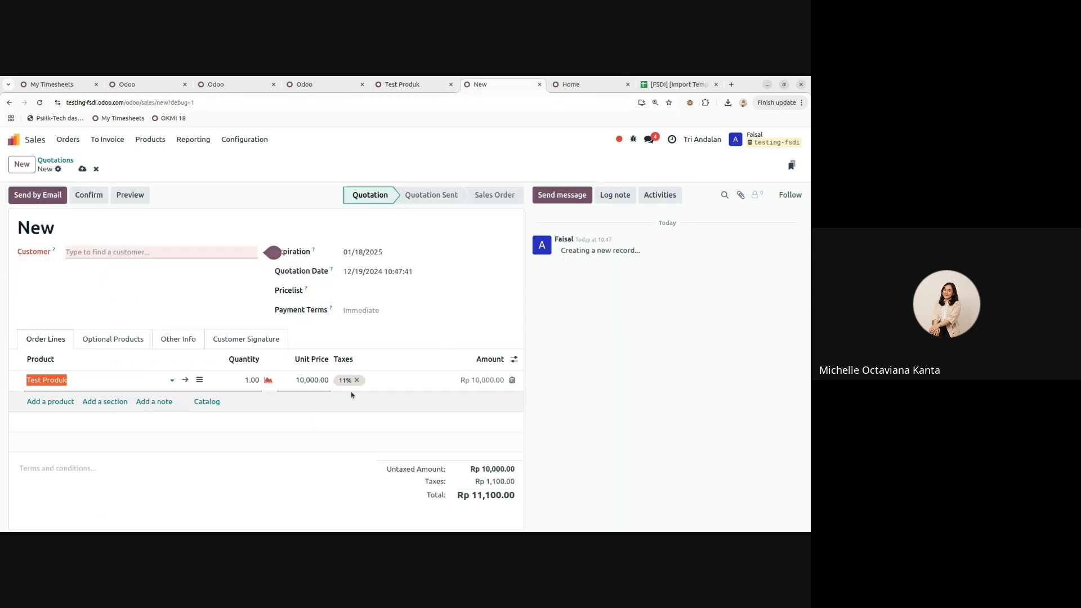
pyautogui.click(357, 380)
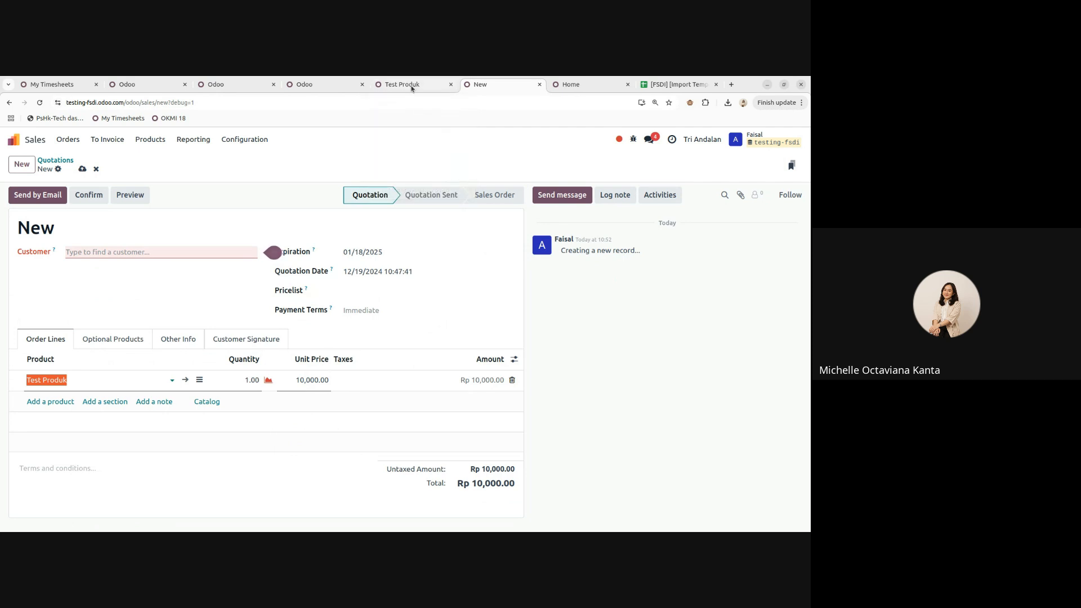
pyautogui.click(411, 85)
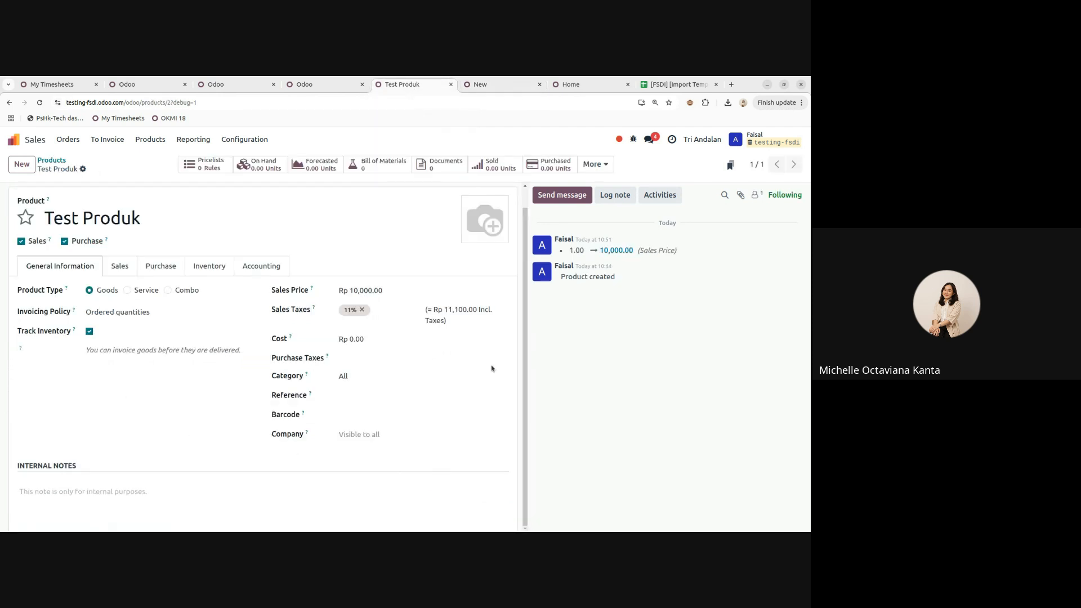
# - Browse the full product category list, All through Booking Fees, without choosing one
pyautogui.click(345, 375)
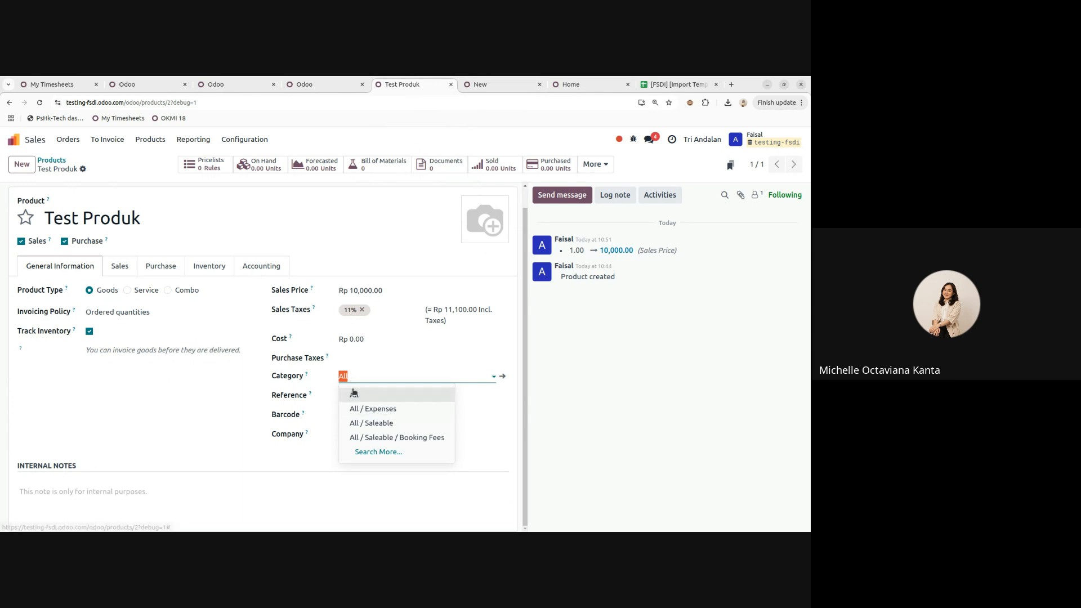
pyautogui.click(367, 451)
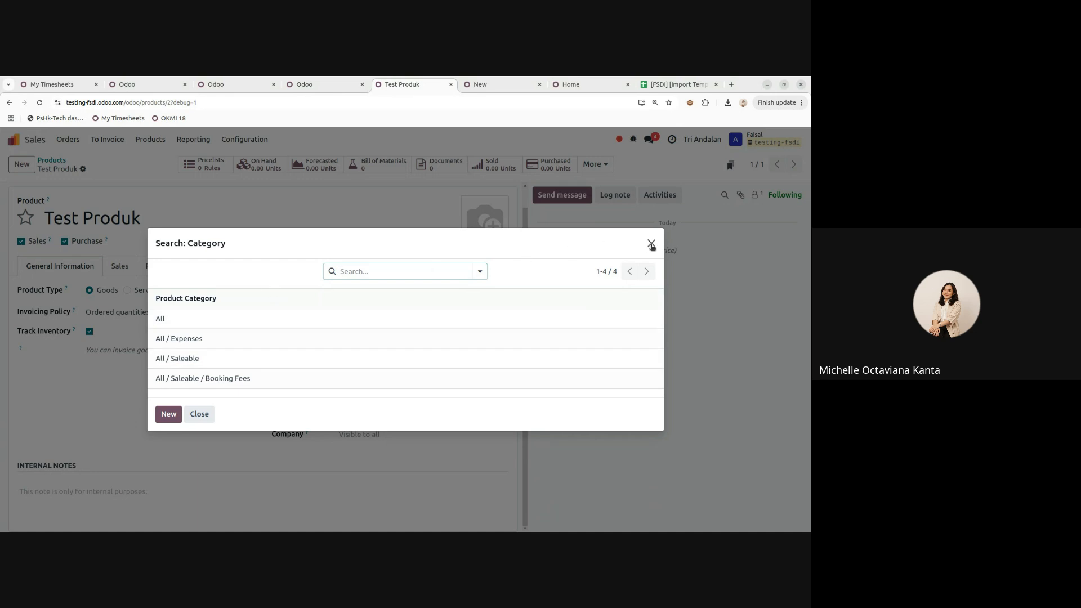
pyautogui.click(651, 243)
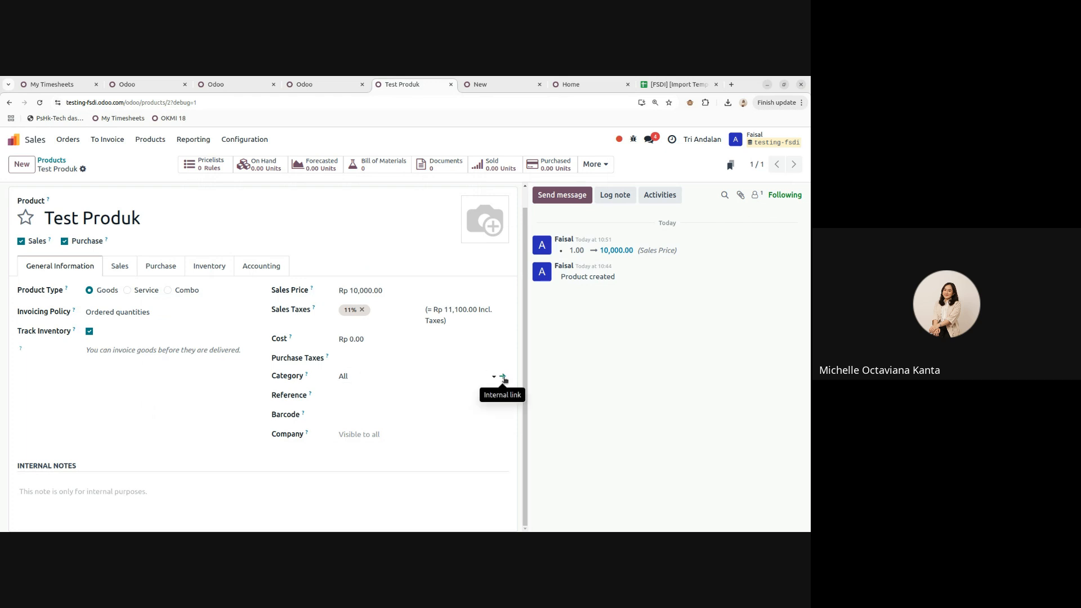
pyautogui.click(503, 378)
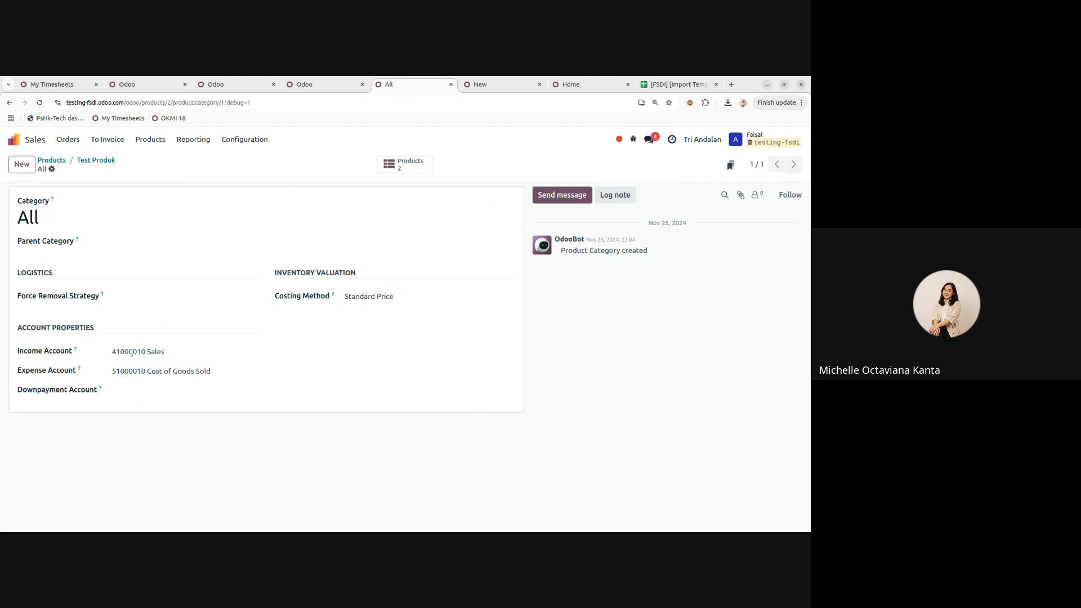
pyautogui.click(363, 298)
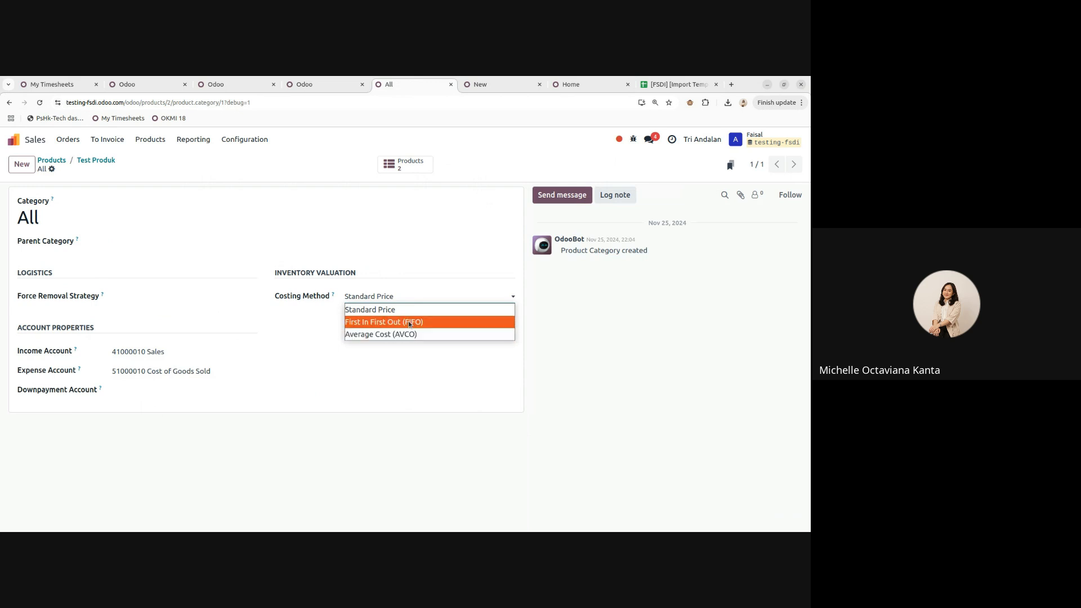
pyautogui.click(577, 340)
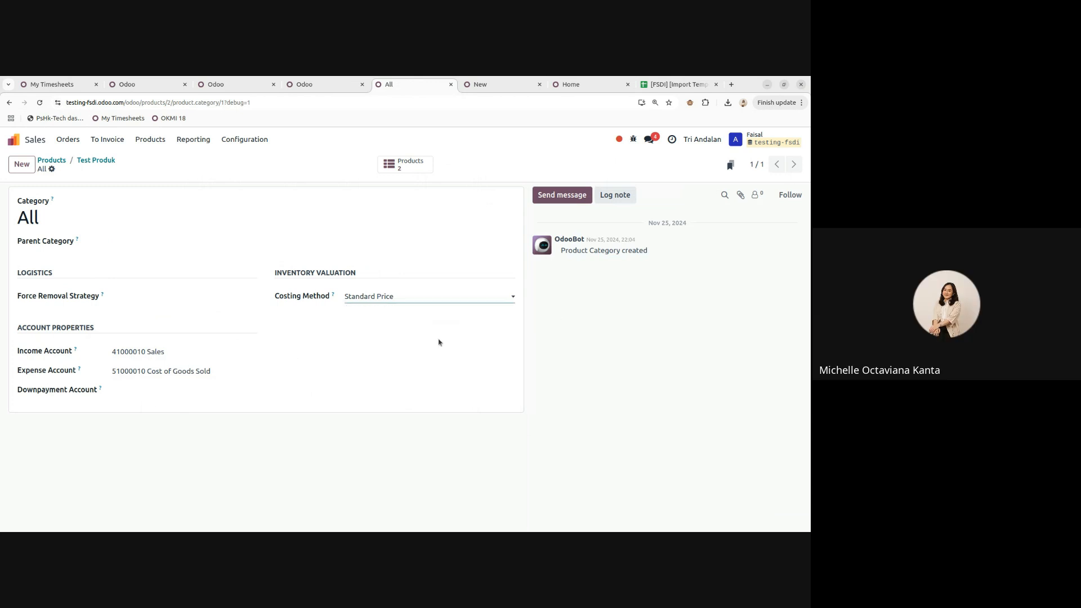
pyautogui.click(96, 161)
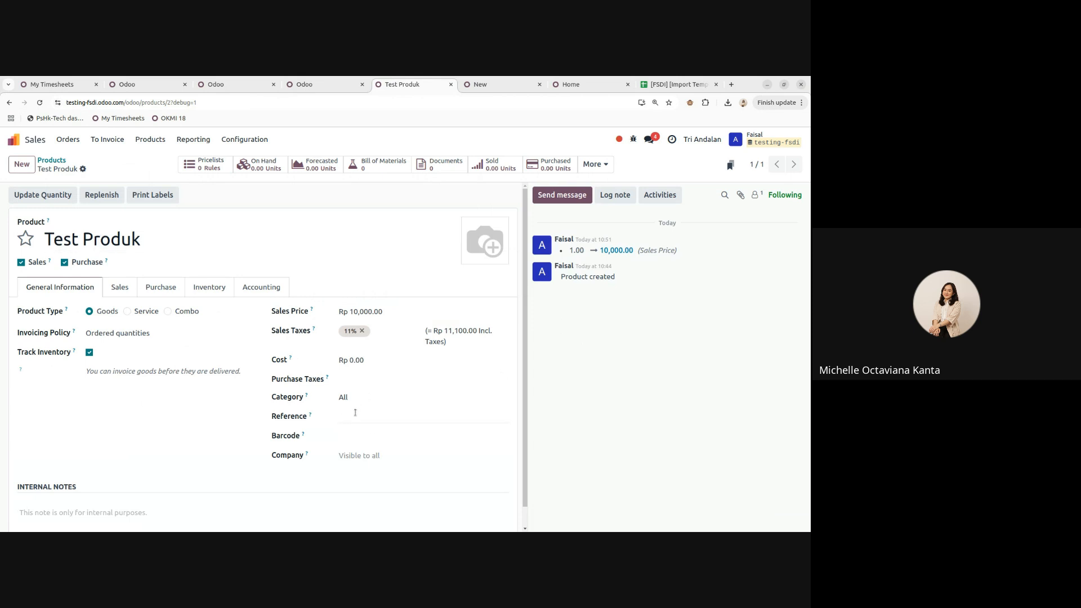
pyautogui.click(355, 416)
pyautogui.click(558, 419)
pyautogui.scroll(-1, 355, 431)
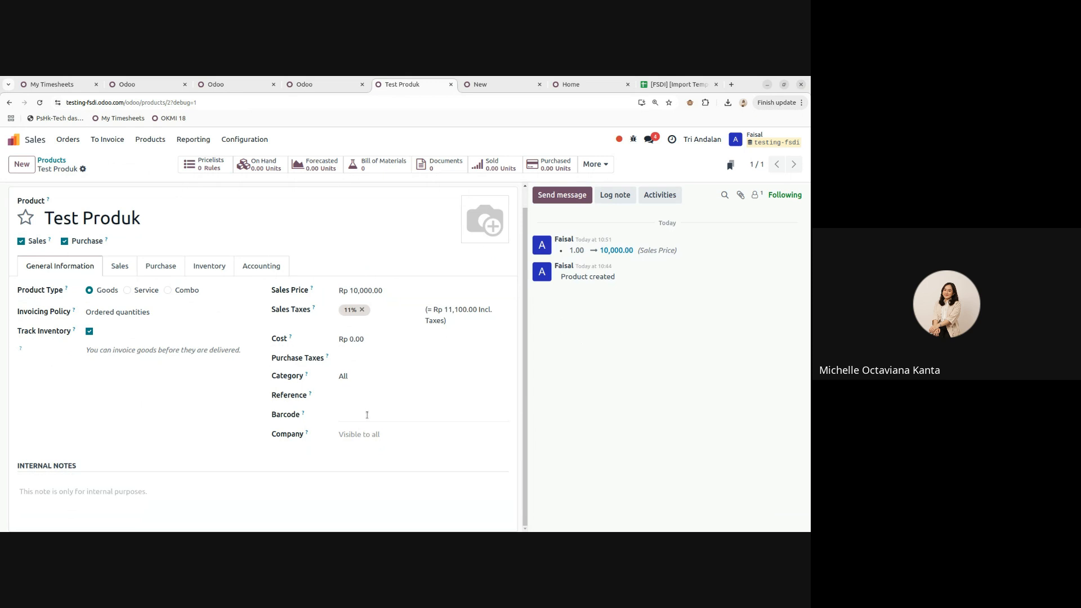
pyautogui.click(367, 415)
pyautogui.click(556, 410)
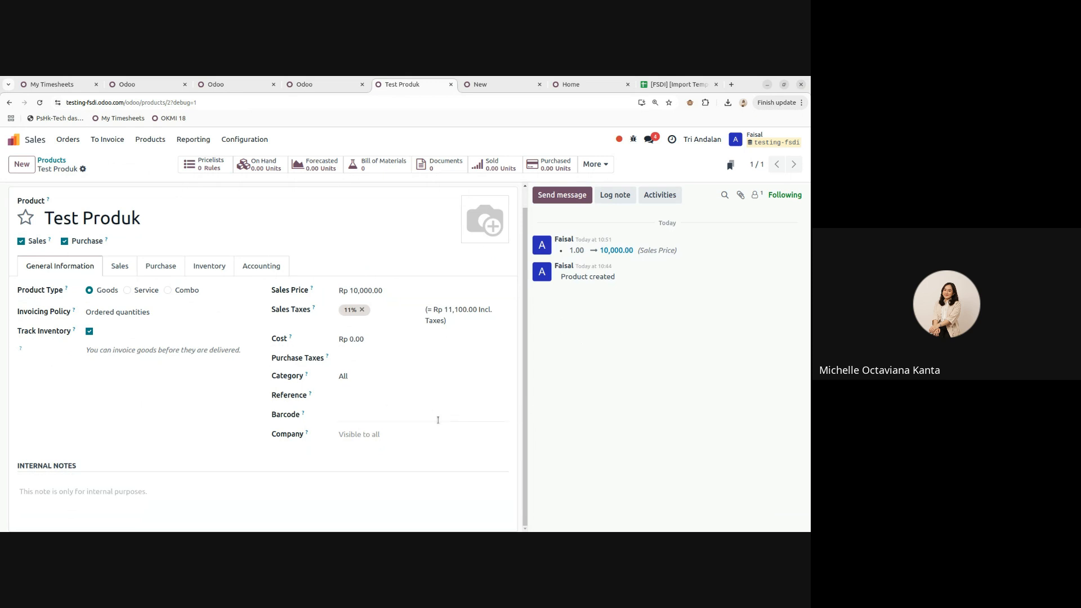
pyautogui.click(405, 415)
pyautogui.click(82, 169)
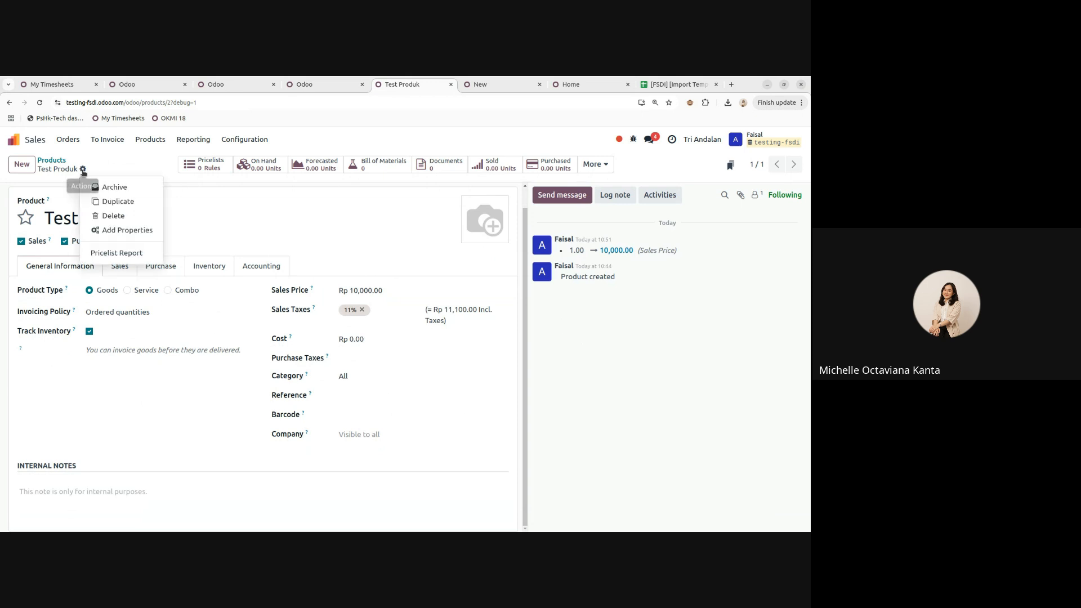
pyautogui.click(606, 400)
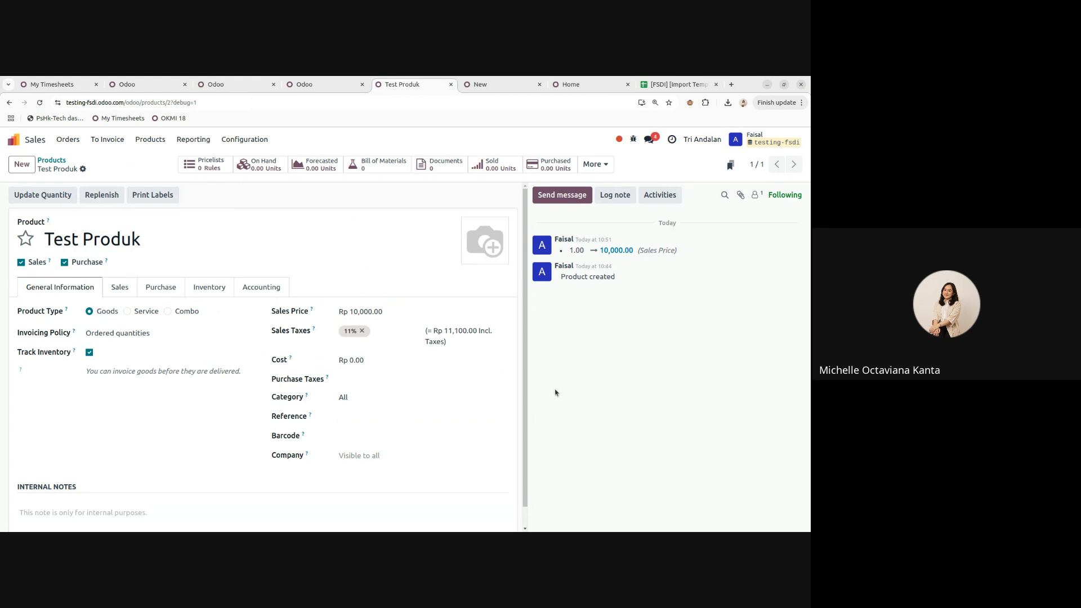
pyautogui.click(349, 417)
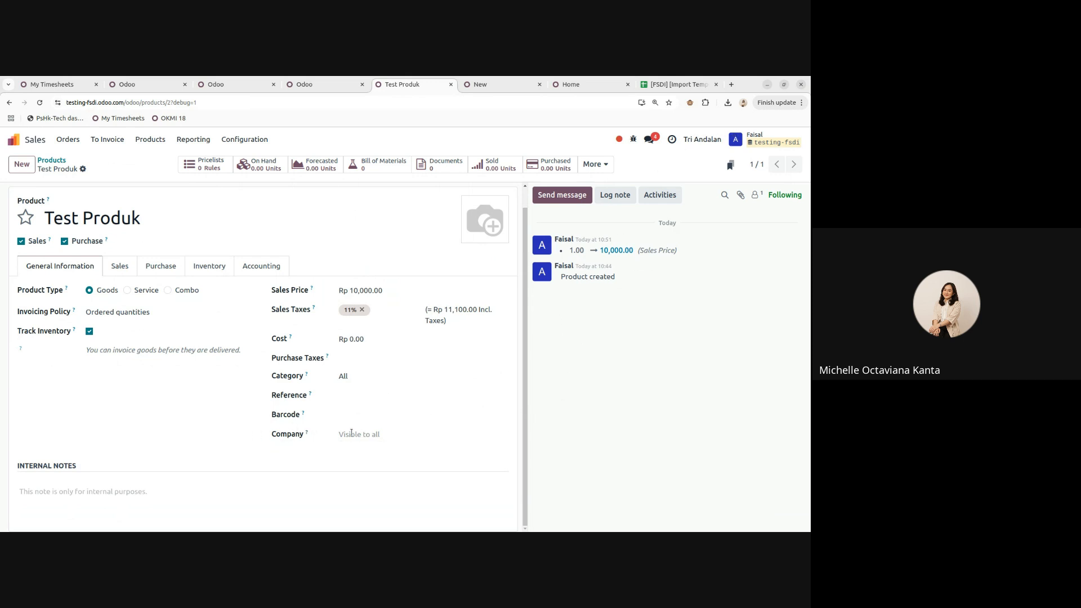
pyautogui.click(378, 433)
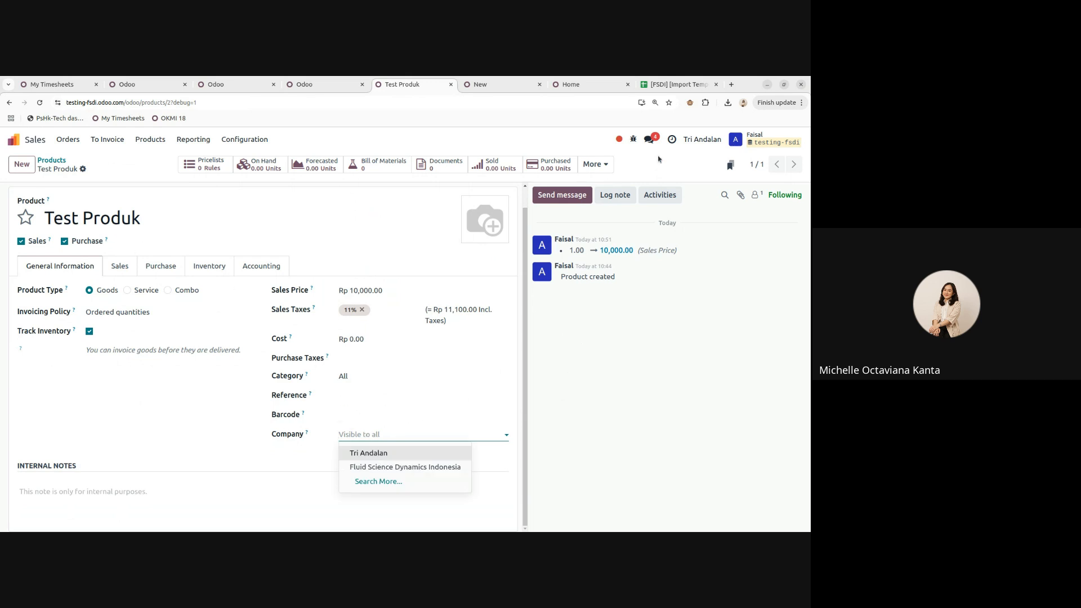
pyautogui.click(613, 386)
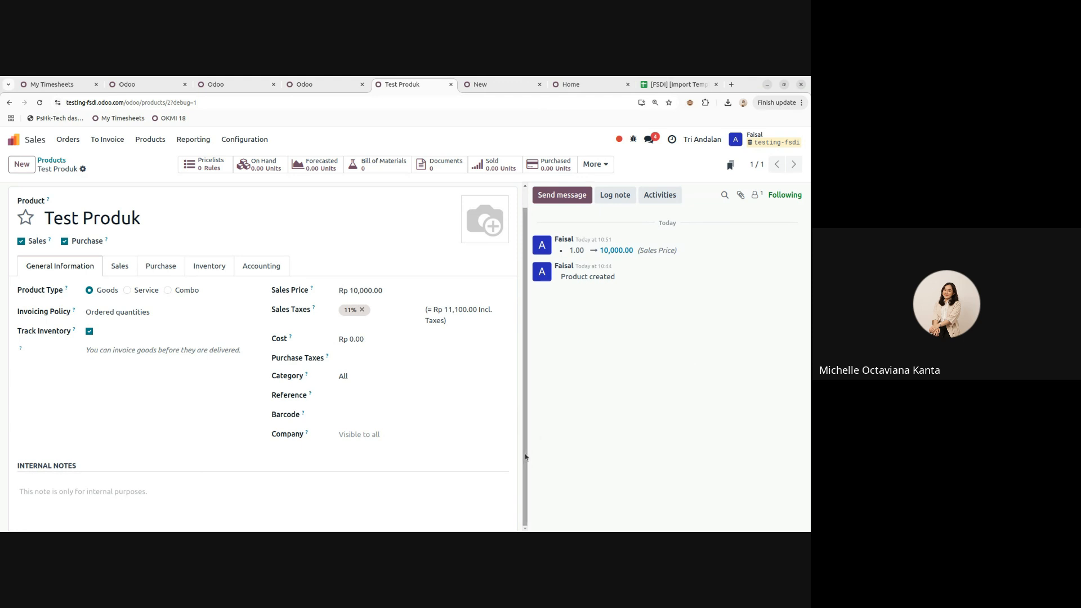
# - Assign Test Produk to Fluid Science Dynamics Indonesia and dismiss the Access Error
pyautogui.click(348, 434)
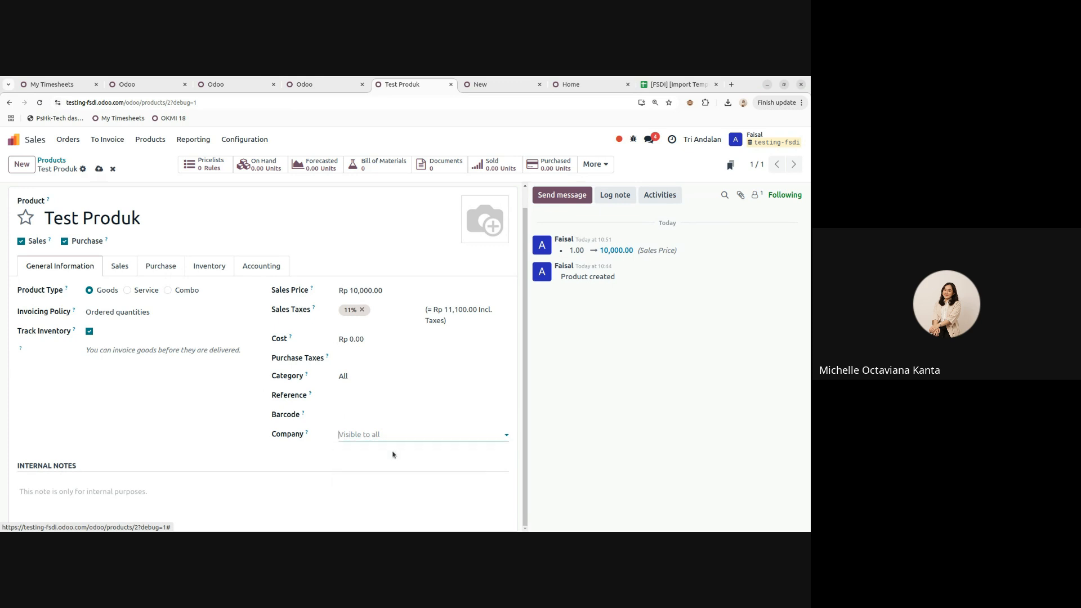
pyautogui.click(394, 467)
pyautogui.click(143, 409)
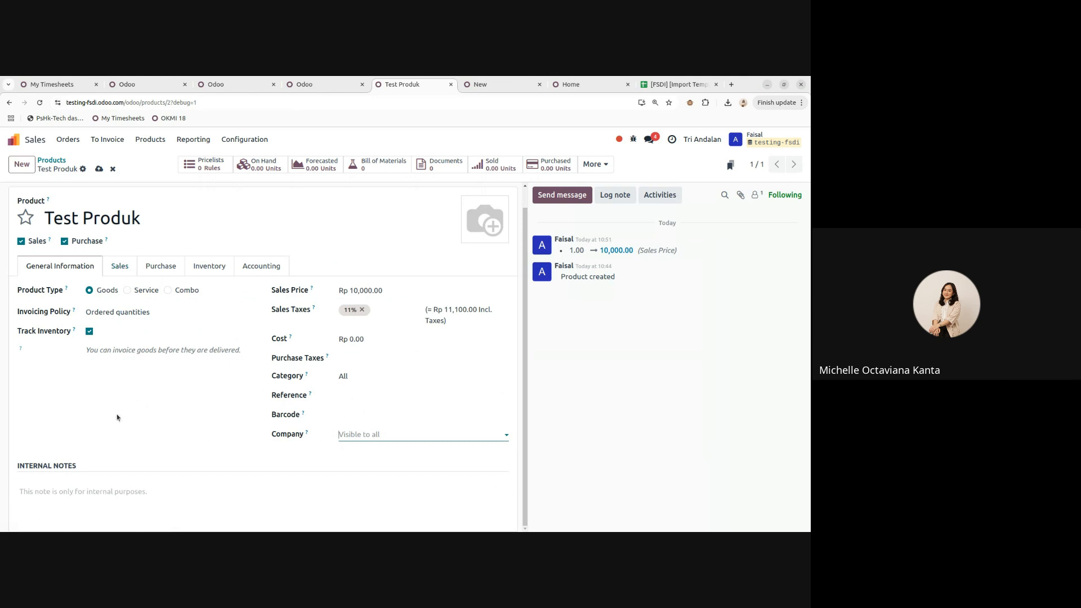
# - Review the Sales, Purchase, Inventory and Accounting tabs, then save Test Produk
pyautogui.click(113, 267)
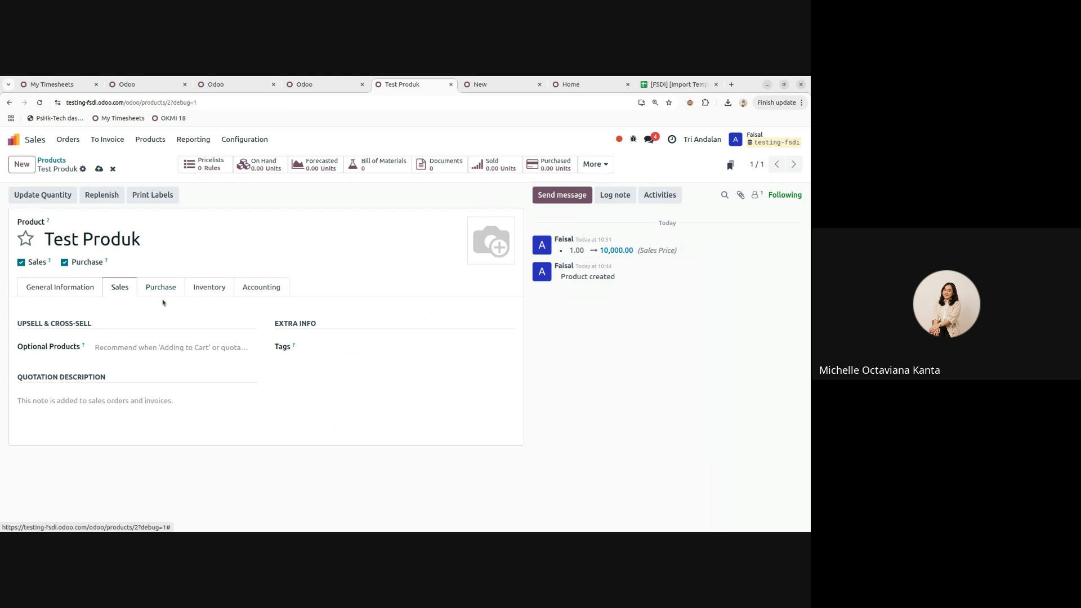
pyautogui.click(74, 288)
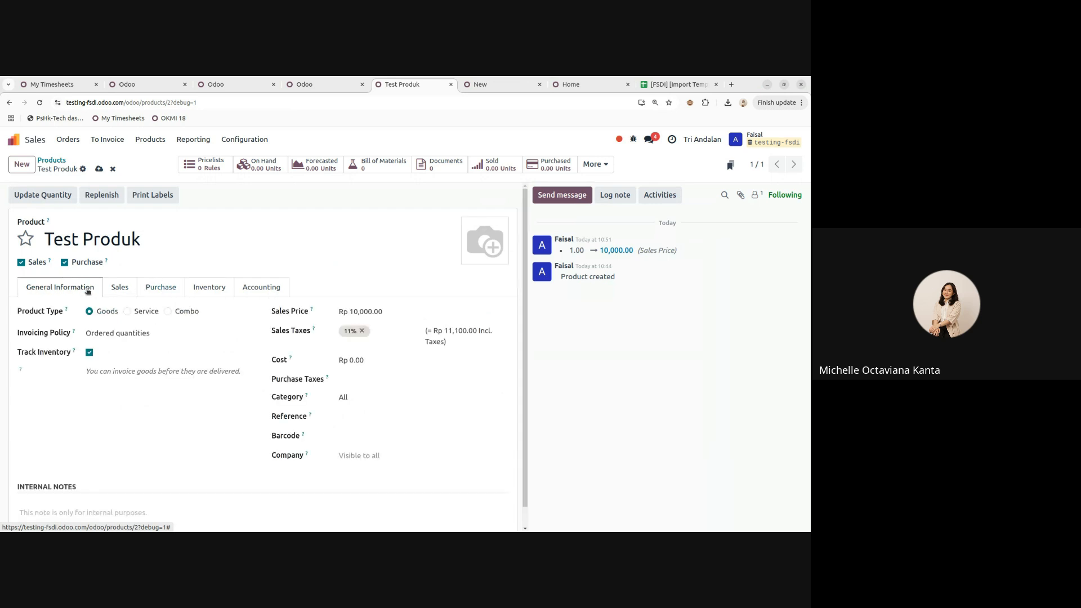
pyautogui.click(114, 288)
pyautogui.click(148, 292)
pyautogui.click(207, 287)
pyautogui.click(259, 287)
pyautogui.click(60, 288)
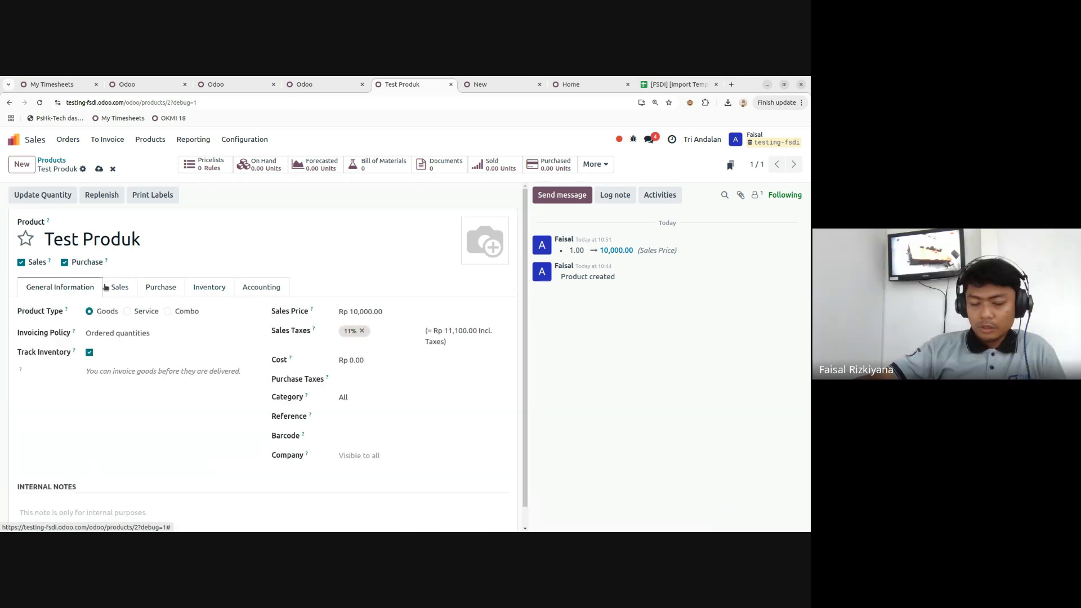
pyautogui.scroll(-1, 341, 372)
pyautogui.scroll(1, 341, 372)
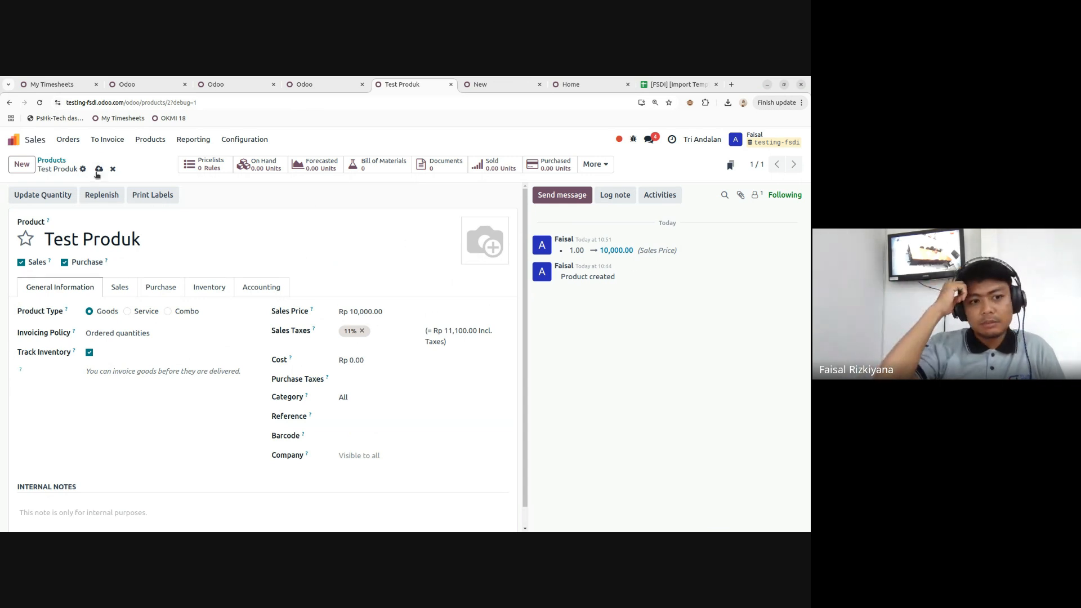
pyautogui.click(99, 169)
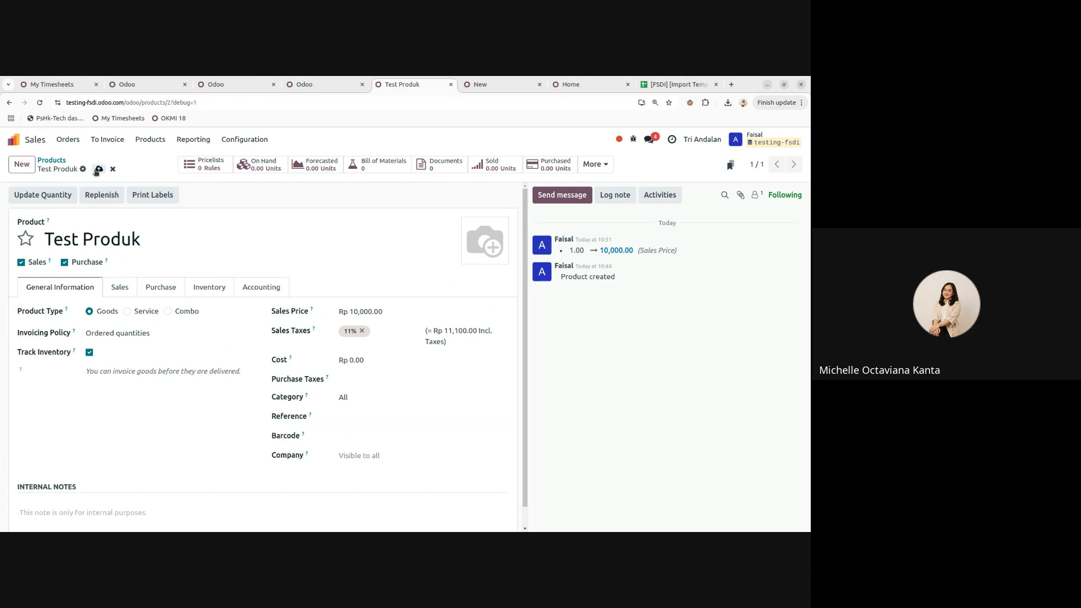
pyautogui.click(12, 139)
# - Open the product lists in Inventory, then Sales, removing the Sales search filter
pyautogui.click(291, 342)
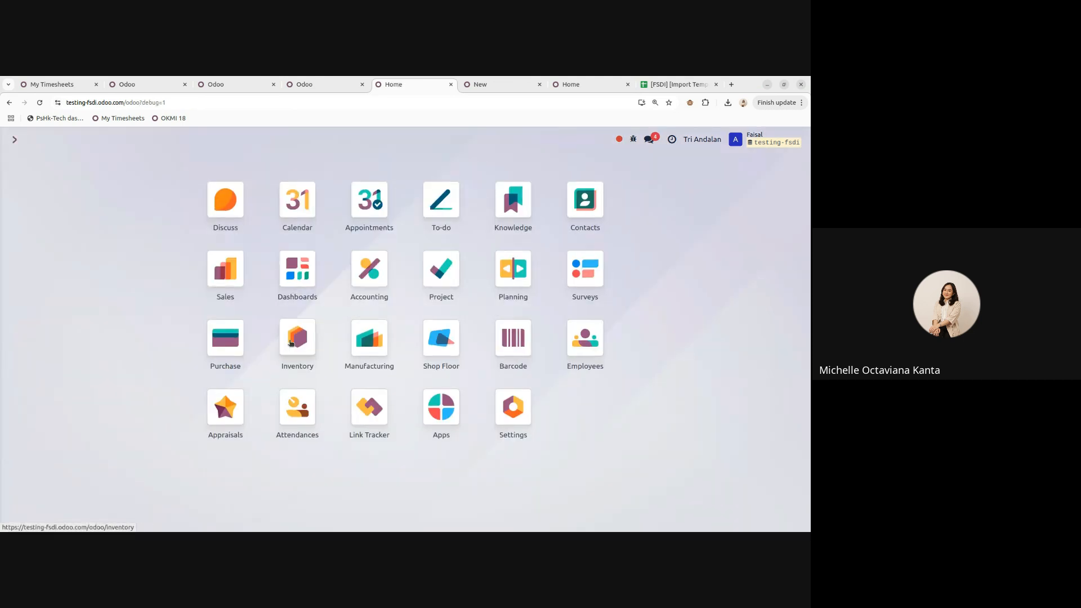
pyautogui.click(185, 142)
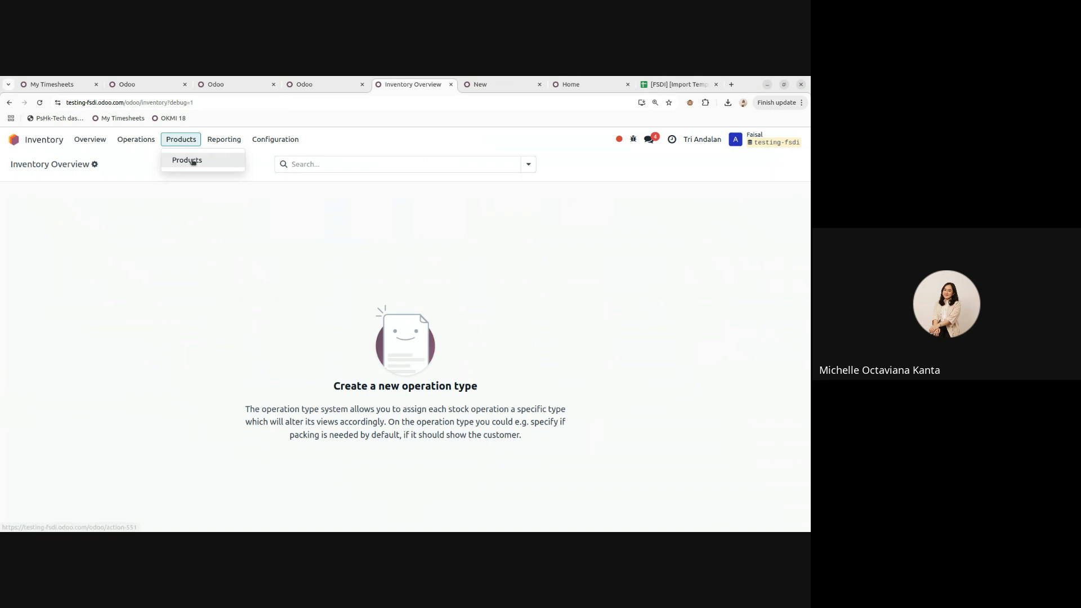
pyautogui.click(189, 161)
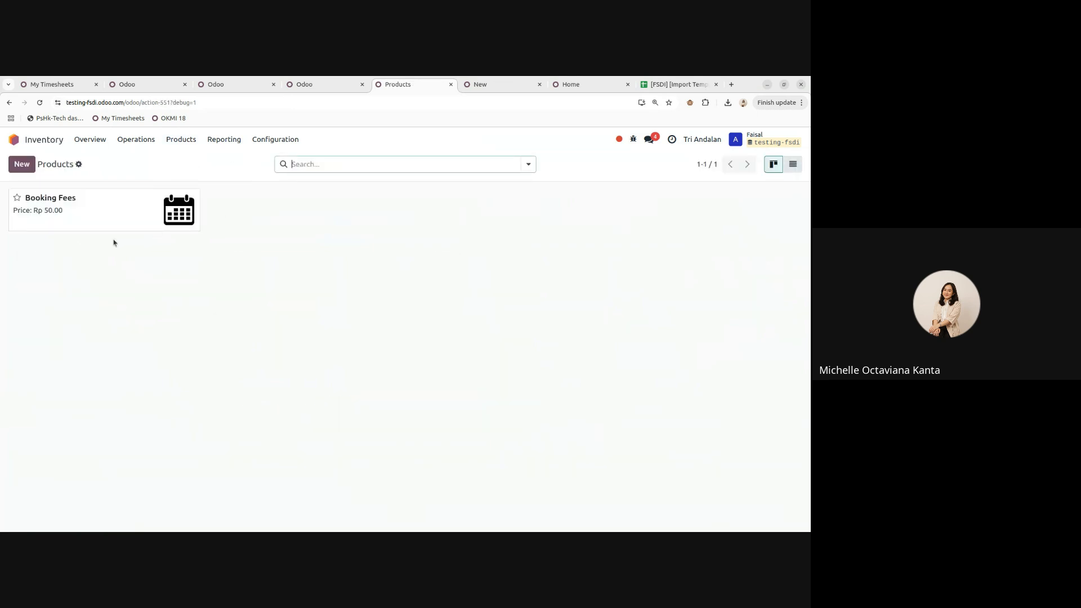
pyautogui.click(12, 139)
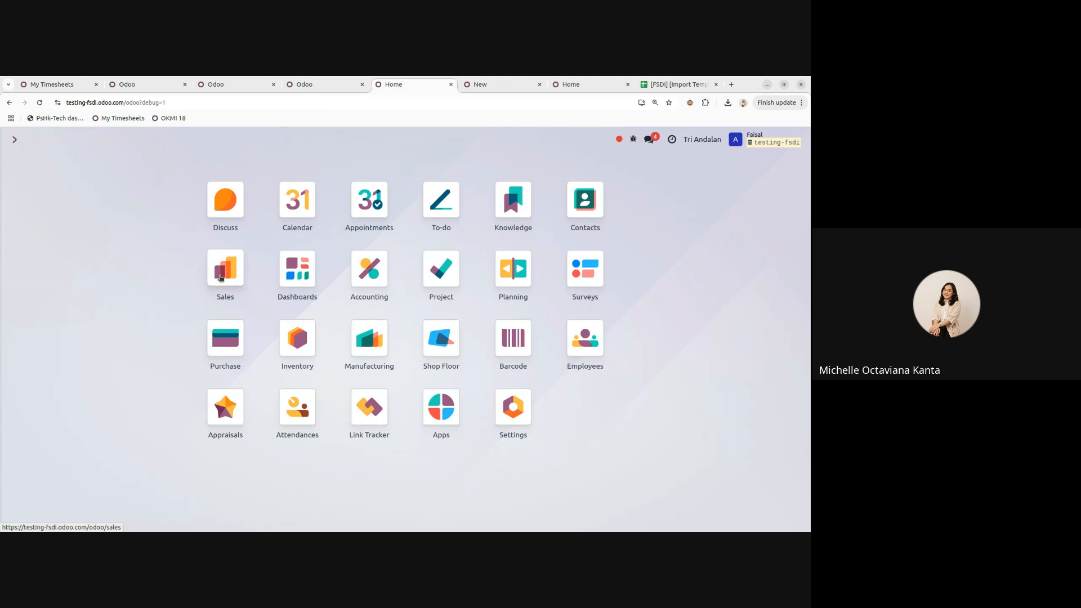
pyautogui.click(221, 272)
pyautogui.click(150, 140)
pyautogui.click(153, 160)
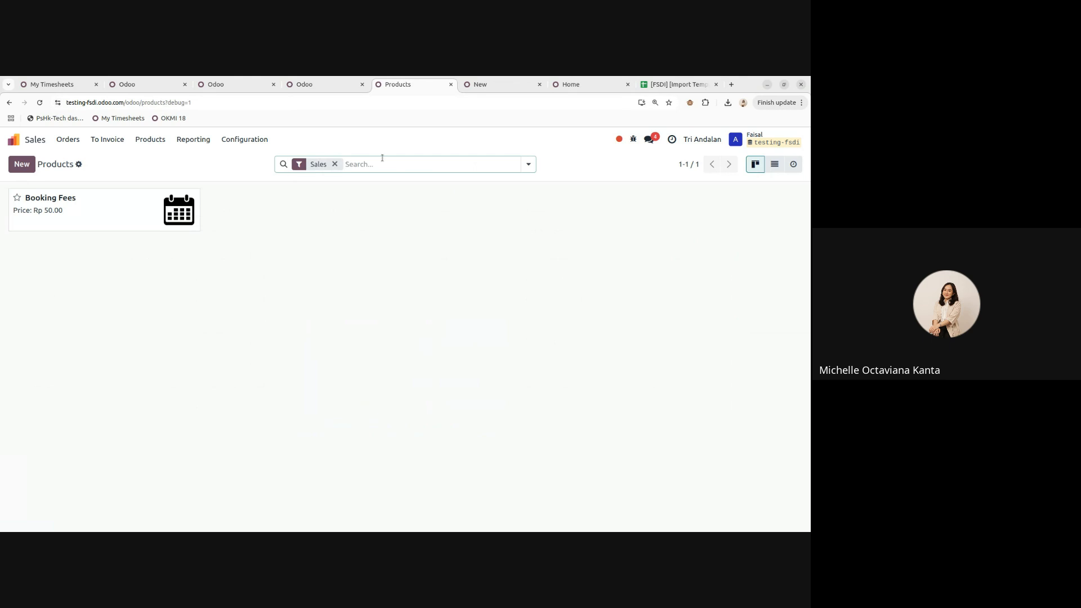
pyautogui.click(334, 164)
# - Tick both Fluid Science Dynamics Indonesia and Tri Andalan in the company switcher
pyautogui.click(696, 141)
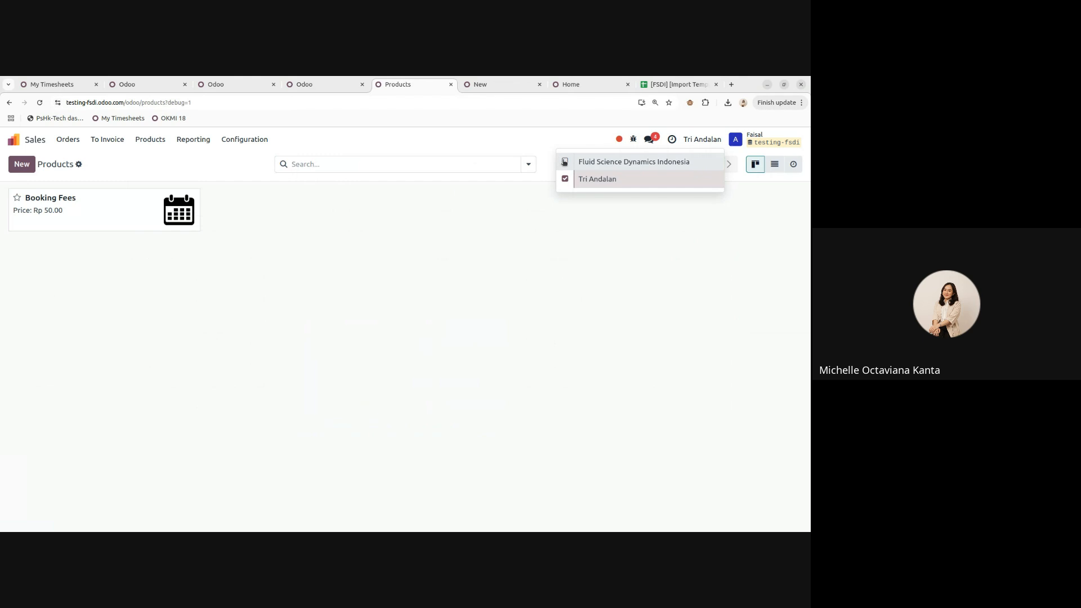
pyautogui.press('F5')
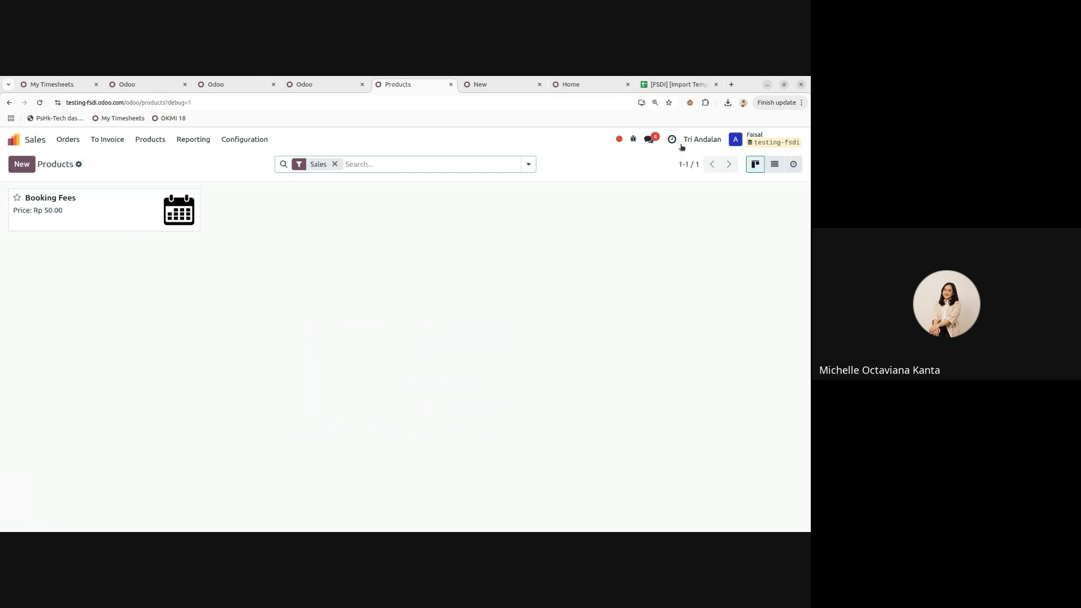
pyautogui.click(698, 140)
pyautogui.click(564, 161)
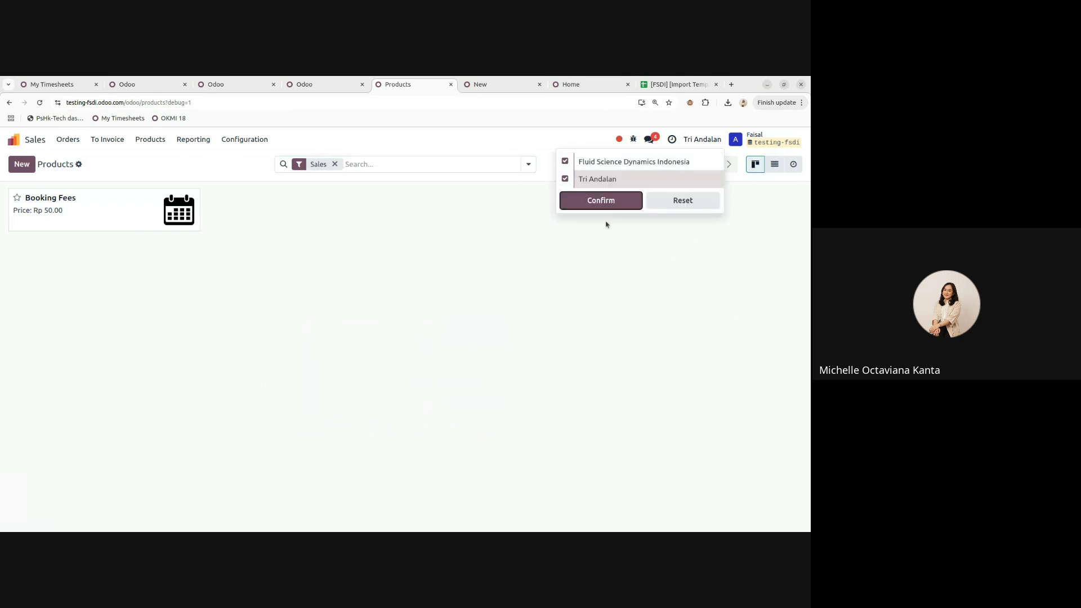
pyautogui.click(601, 200)
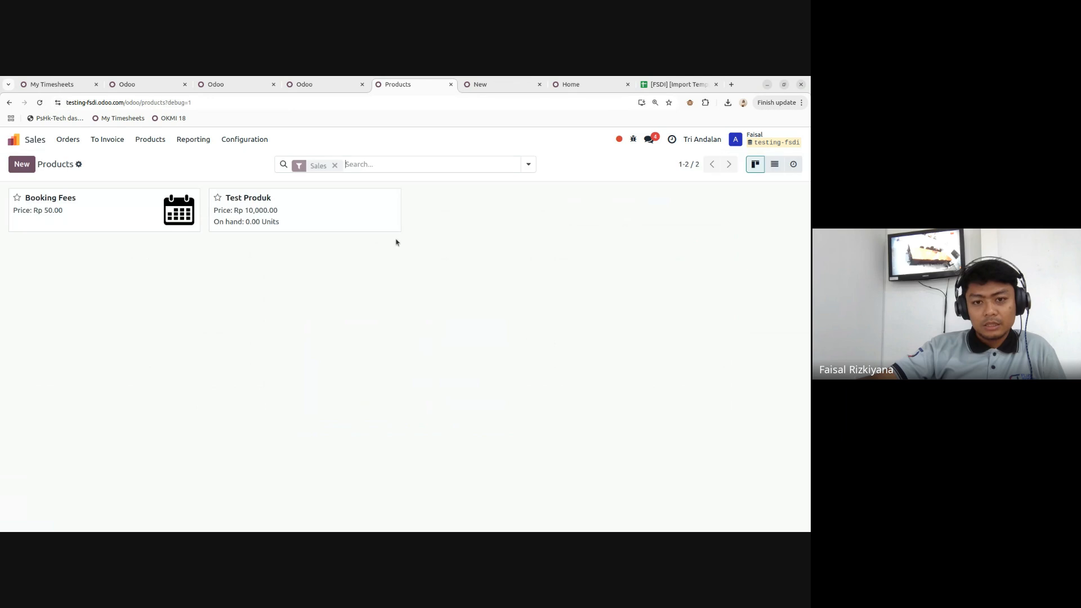
# - Open Test Produk's card, then find it under Goods in Inventory's product list
pyautogui.click(310, 213)
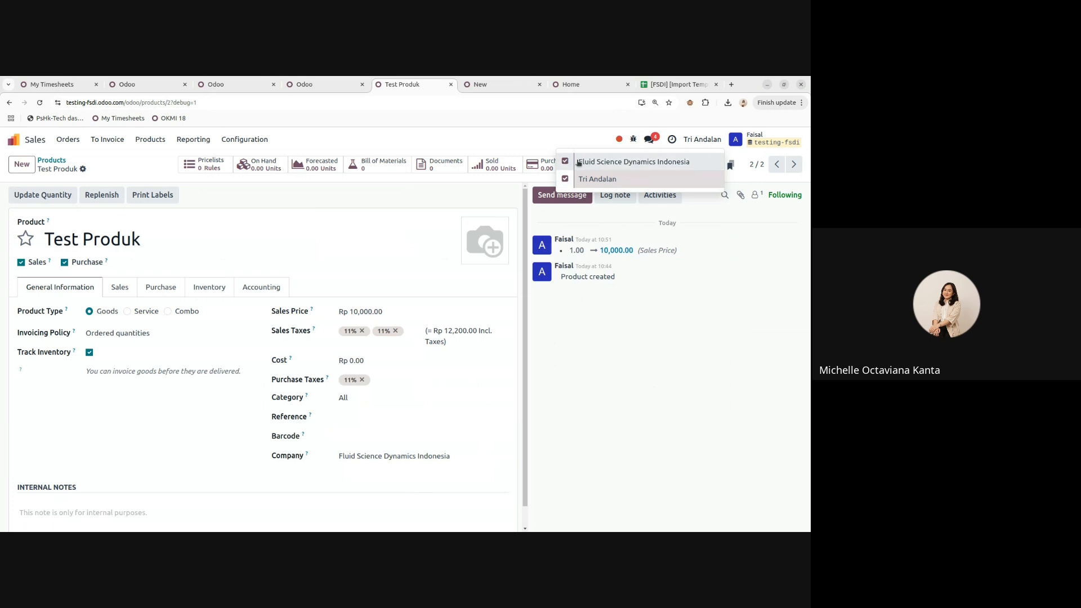
pyautogui.click(13, 139)
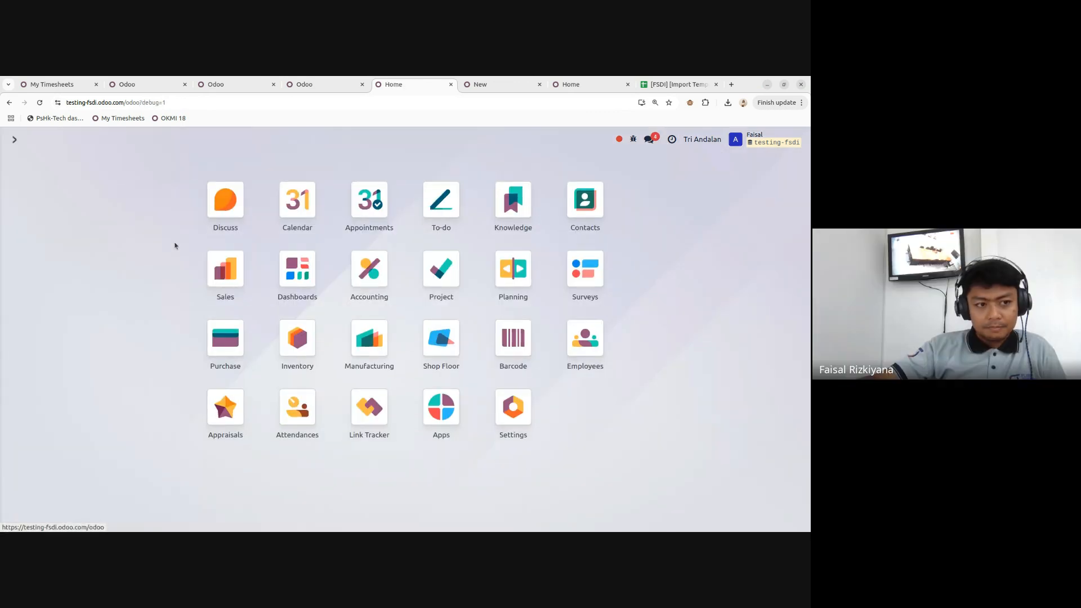
pyautogui.click(301, 338)
pyautogui.click(181, 142)
pyautogui.click(184, 161)
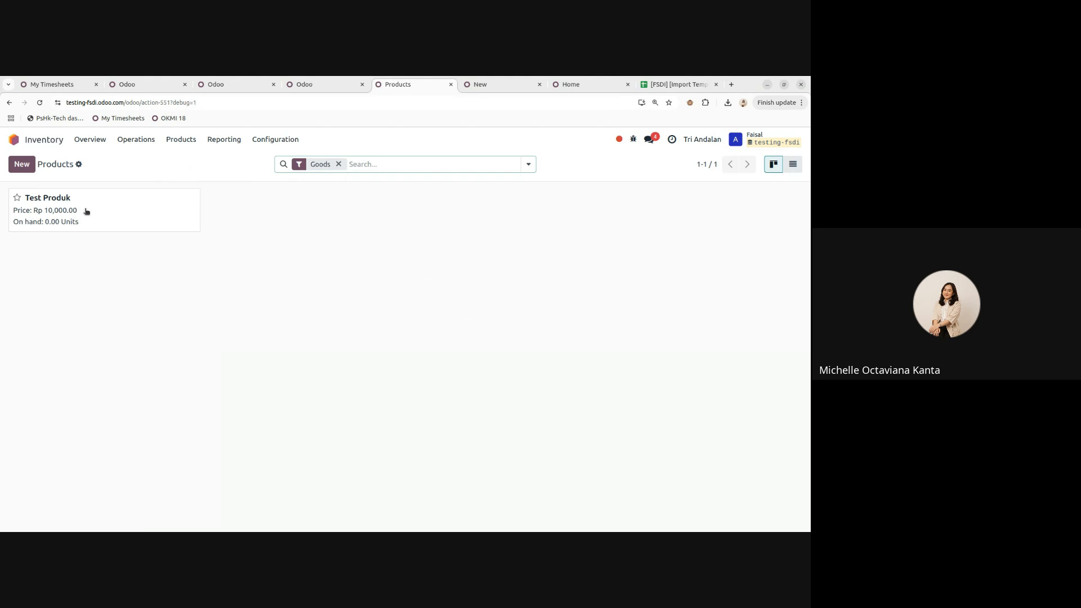
pyautogui.click(15, 140)
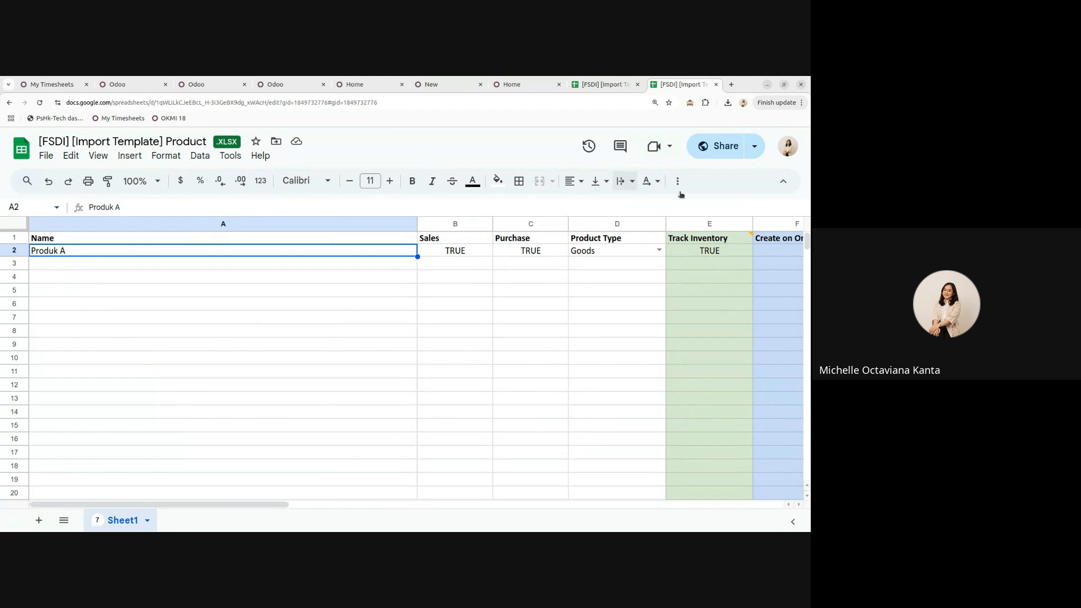
# - Narrow column A of the import template and select the Produk A cell
pyautogui.click(119, 280)
pyautogui.moveTo(417, 223); pyautogui.dragTo(139, 224)
pyautogui.click(78, 255)
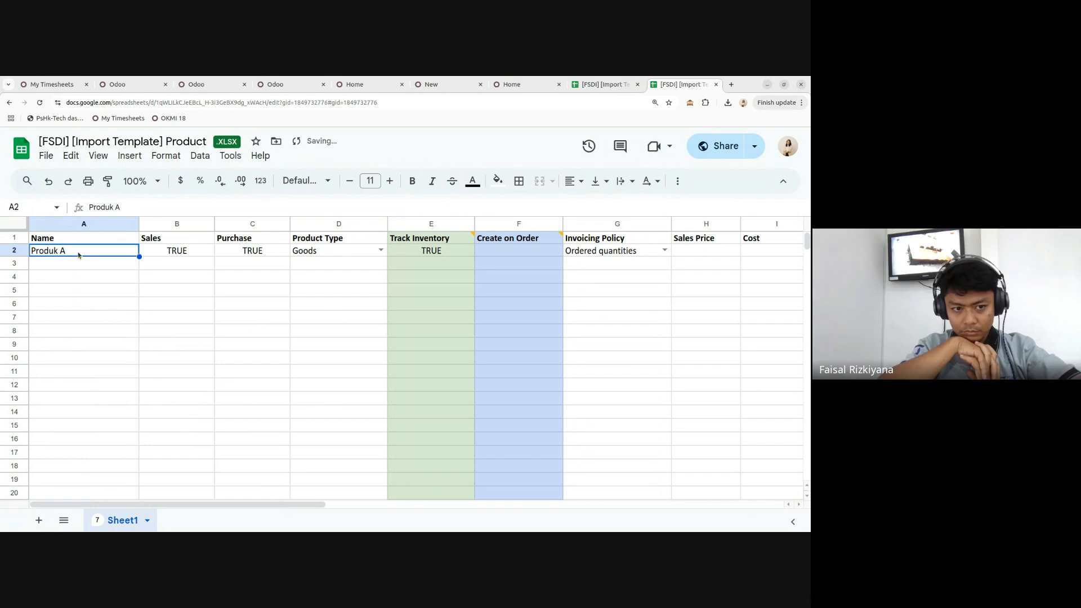
# - In Odoo, revisit the Test Produk quotation and start a new product from Sales products
pyautogui.click(527, 84)
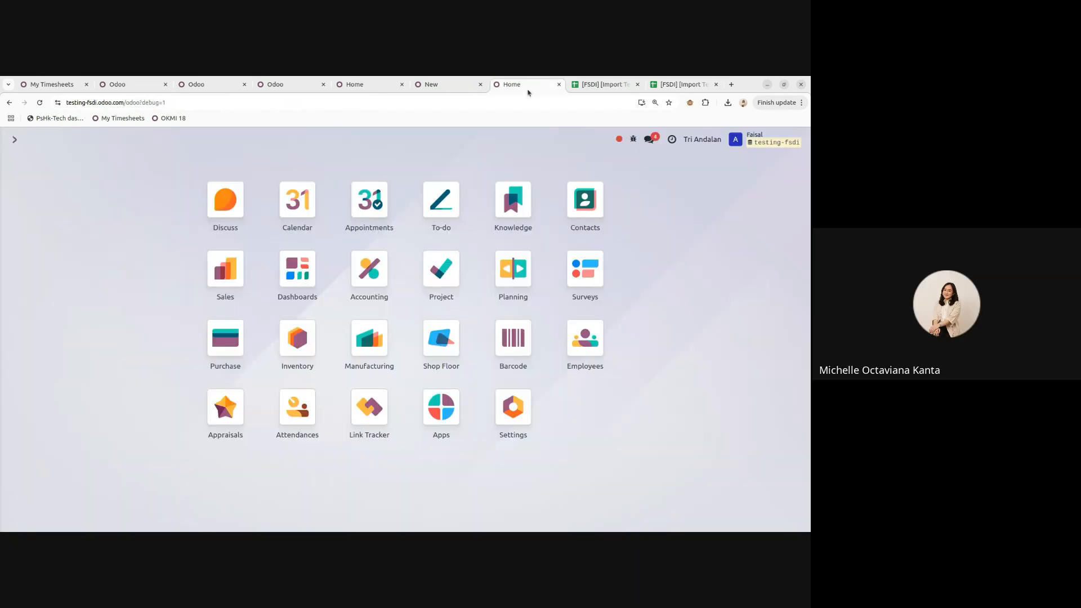
pyautogui.click(450, 88)
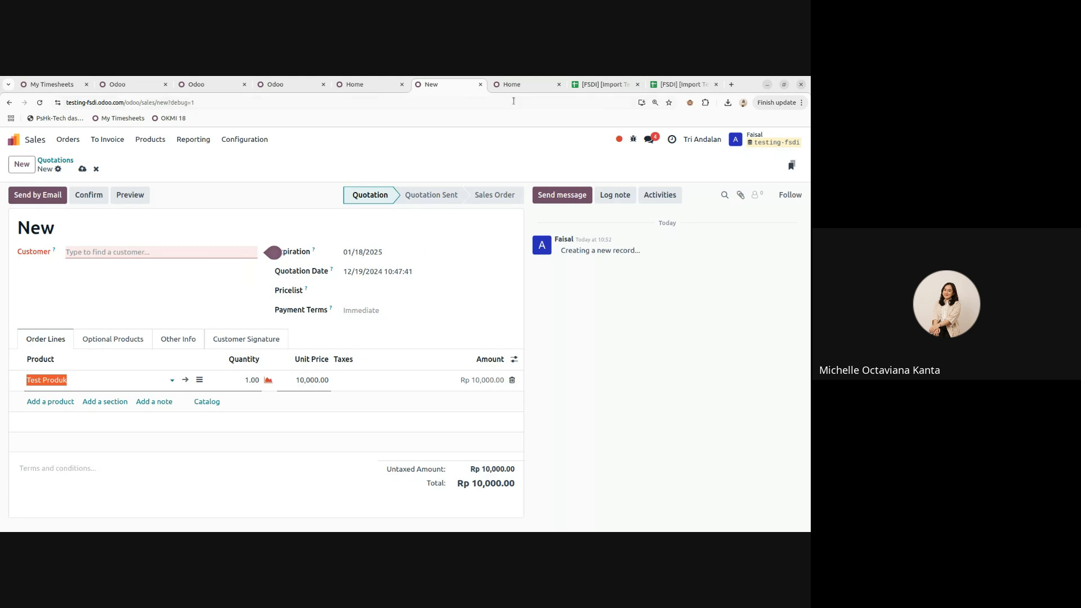
pyautogui.click(511, 90)
pyautogui.click(224, 270)
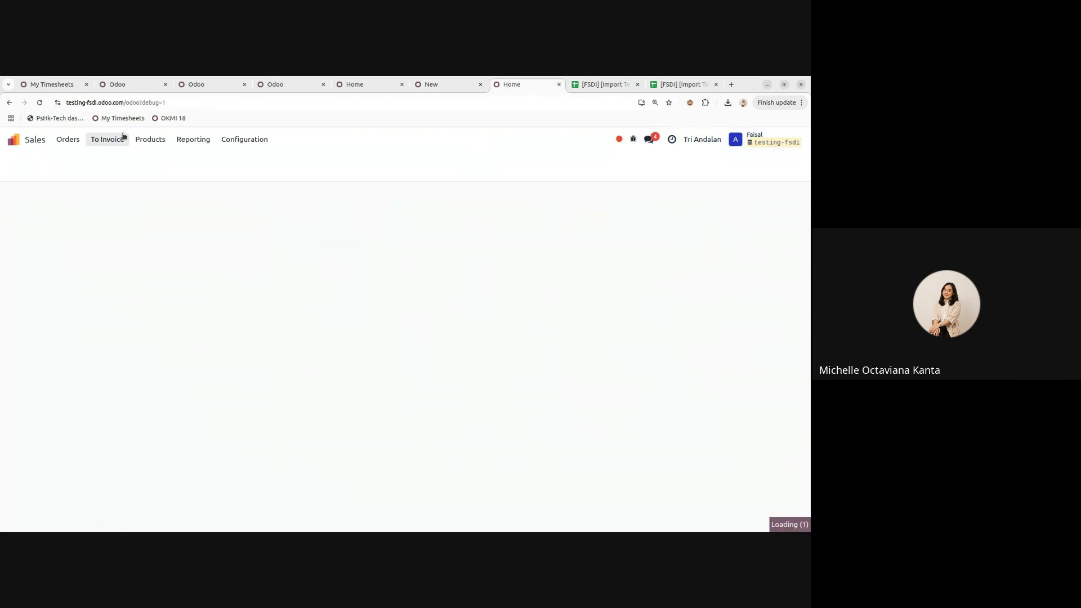
pyautogui.click(146, 146)
pyautogui.click(152, 160)
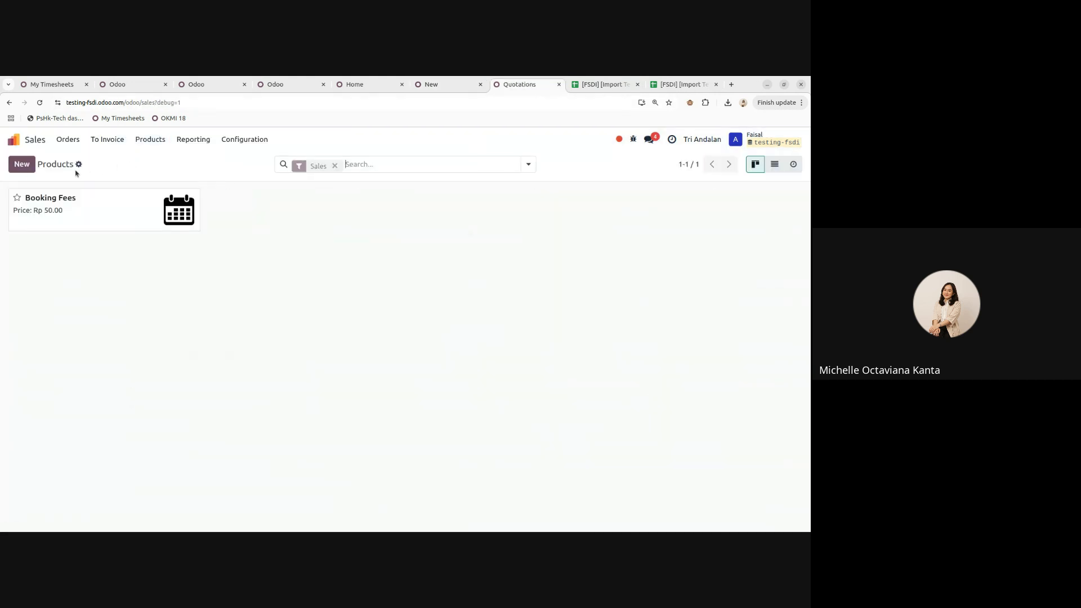
pyautogui.click(22, 164)
# - Inspect Produk A's Sales and Purchase values in the import template
pyautogui.click(682, 85)
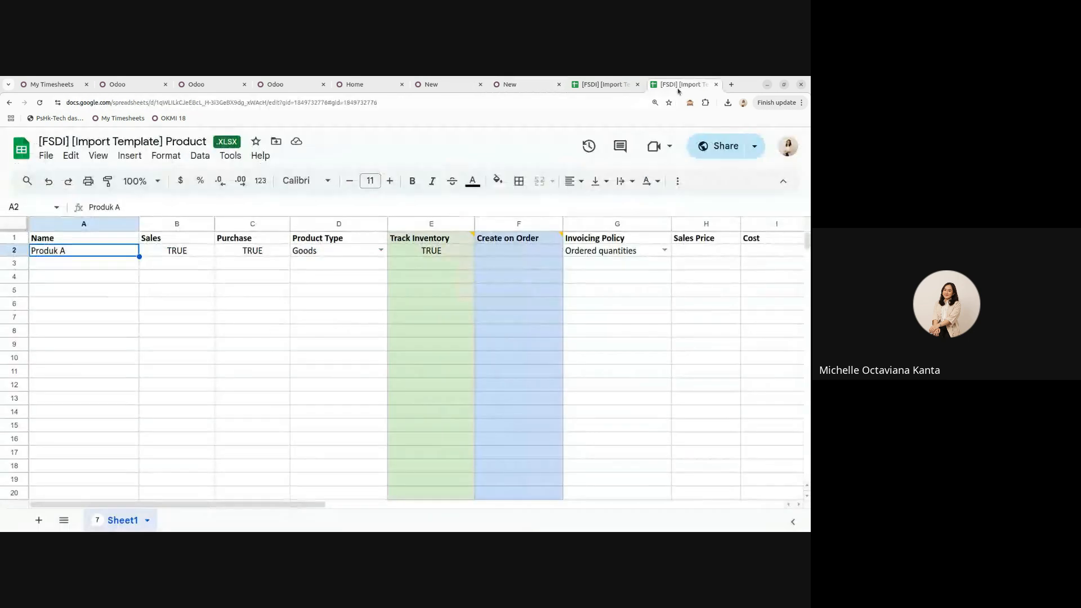
pyautogui.click(193, 244)
pyautogui.click(237, 248)
pyautogui.click(186, 254)
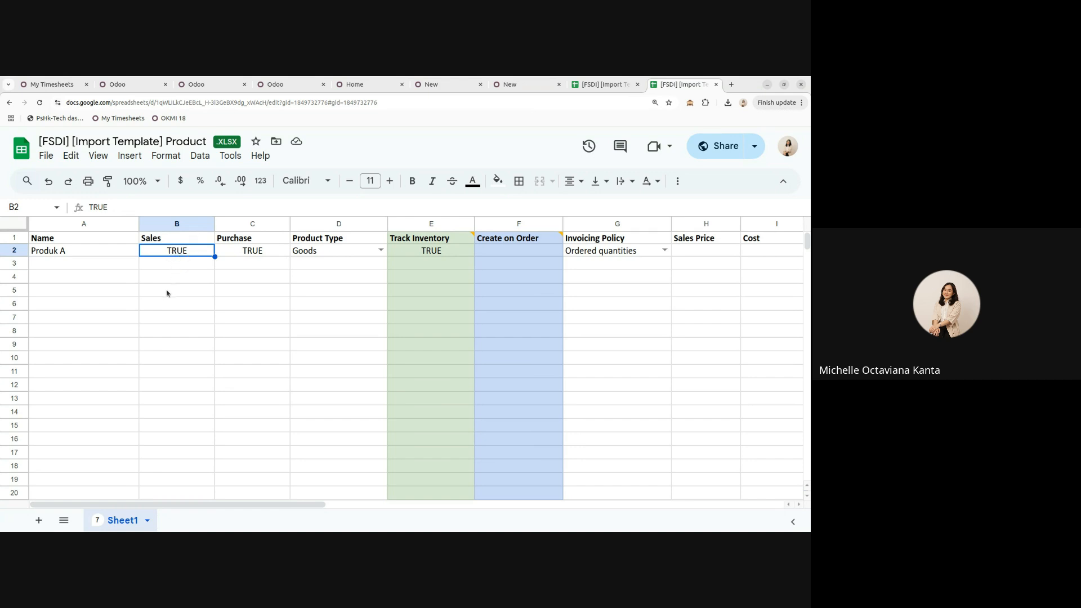
# - Review Produk A's Product Type options (Goods/Service/Combo), keeping Goods, then select Track Inventory
pyautogui.doubleClick(385, 250)
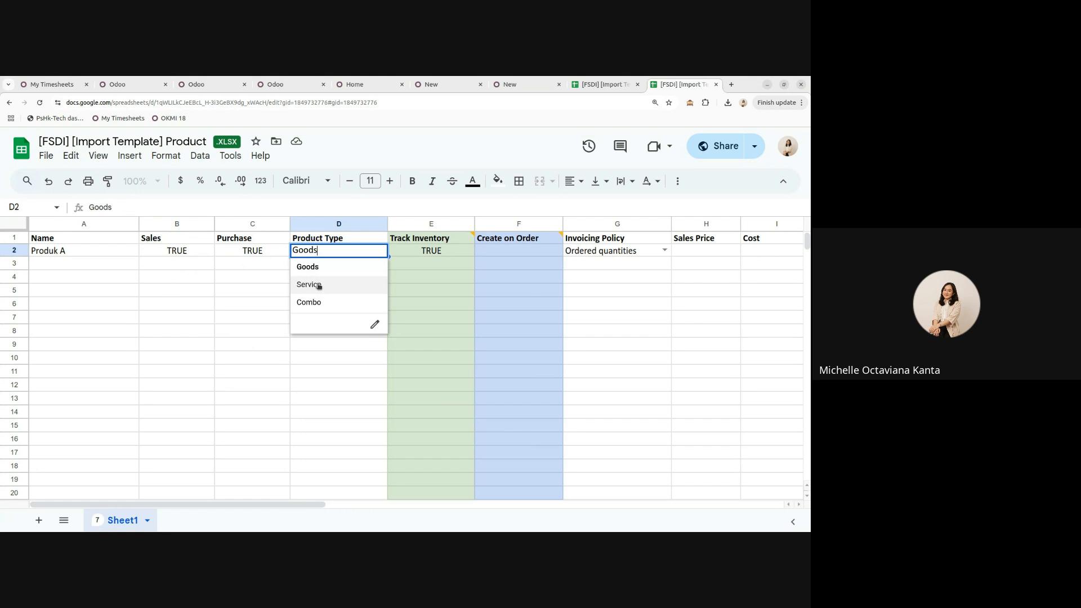
pyautogui.click(294, 370)
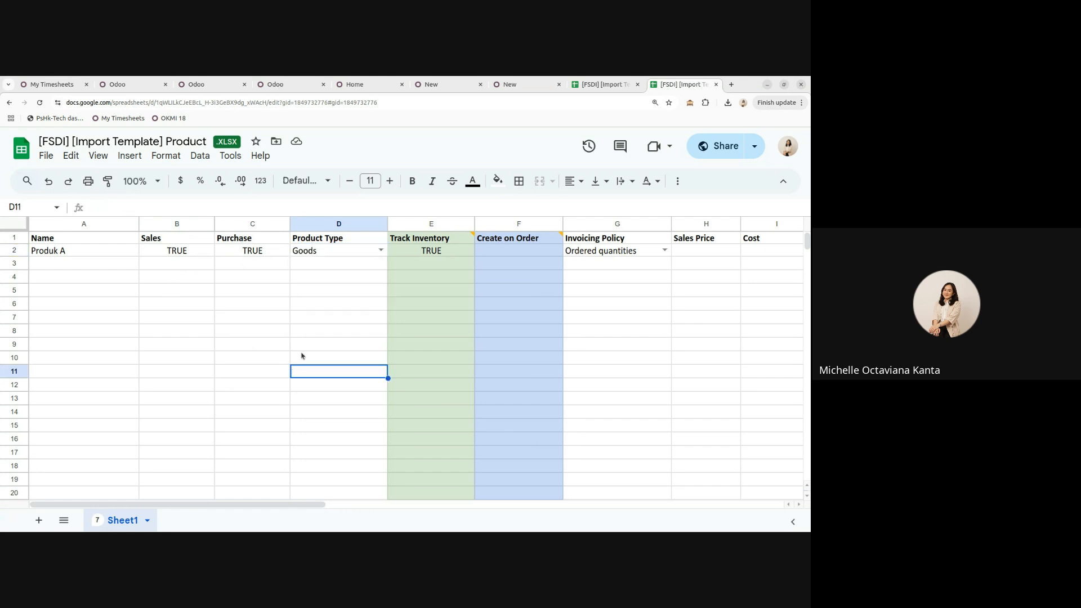
pyautogui.click(380, 251)
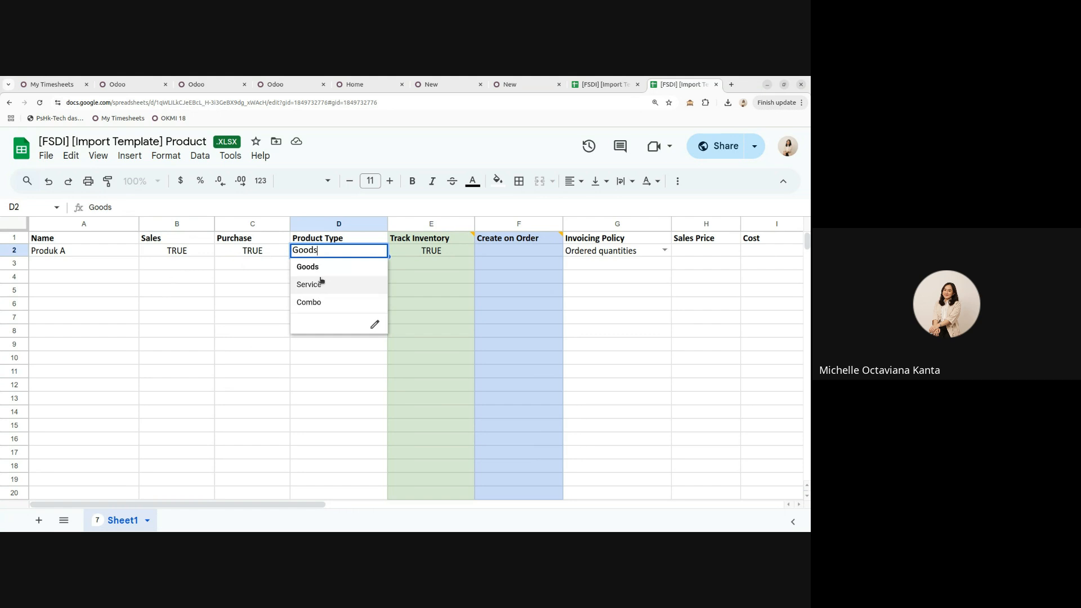
pyautogui.click(210, 358)
pyautogui.hscroll(2, 235, 501)
pyautogui.hscroll(3, 284, 499)
pyautogui.hscroll(-3, 323, 492)
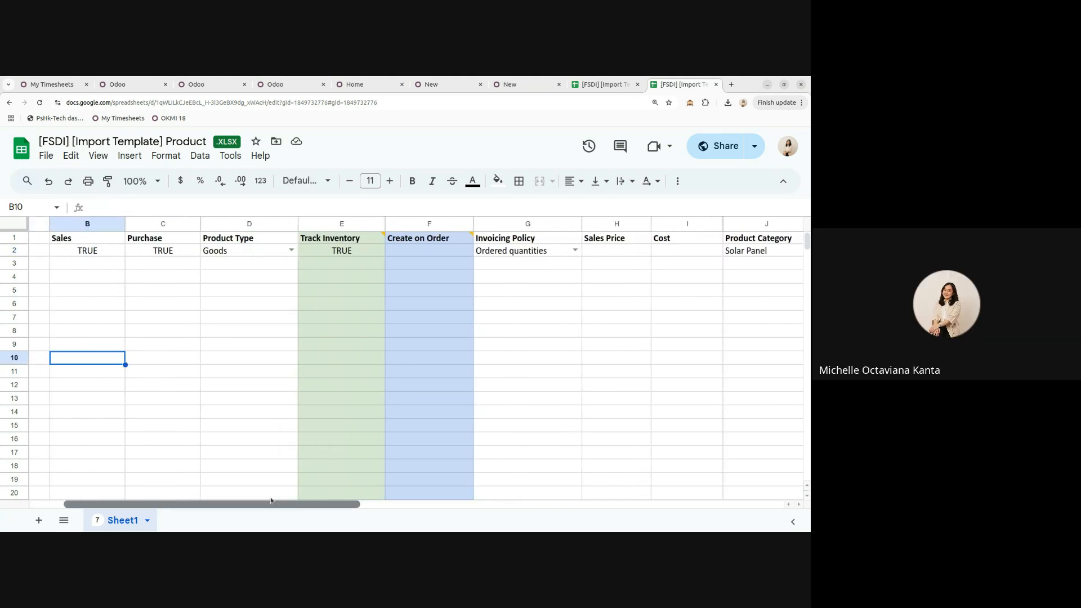
pyautogui.click(347, 250)
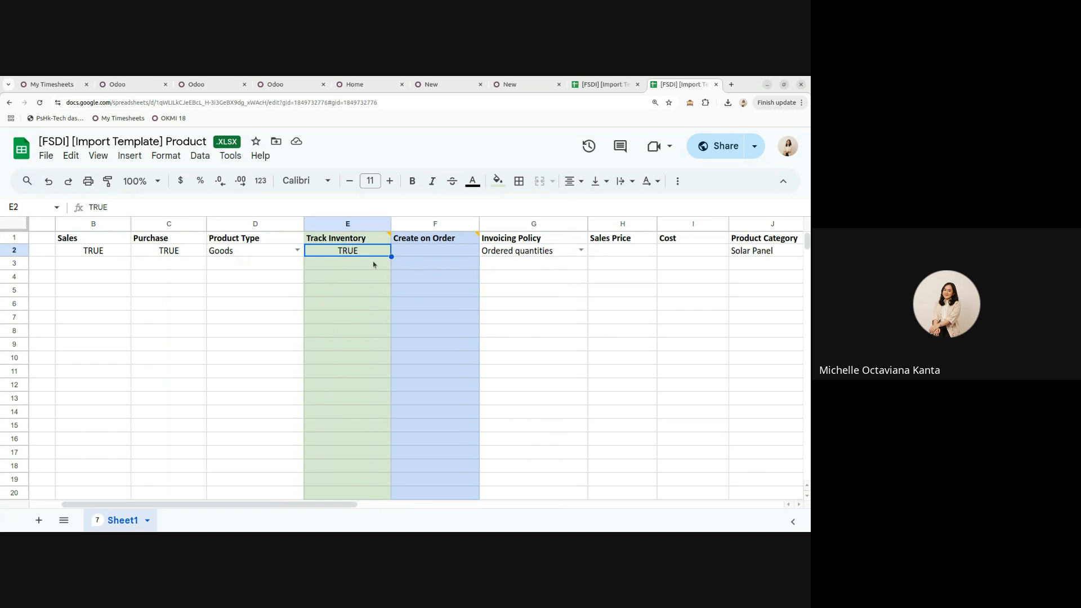
# - Try the Product Type options in D2, including Service, and leave it set to Goods
pyautogui.click(426, 262)
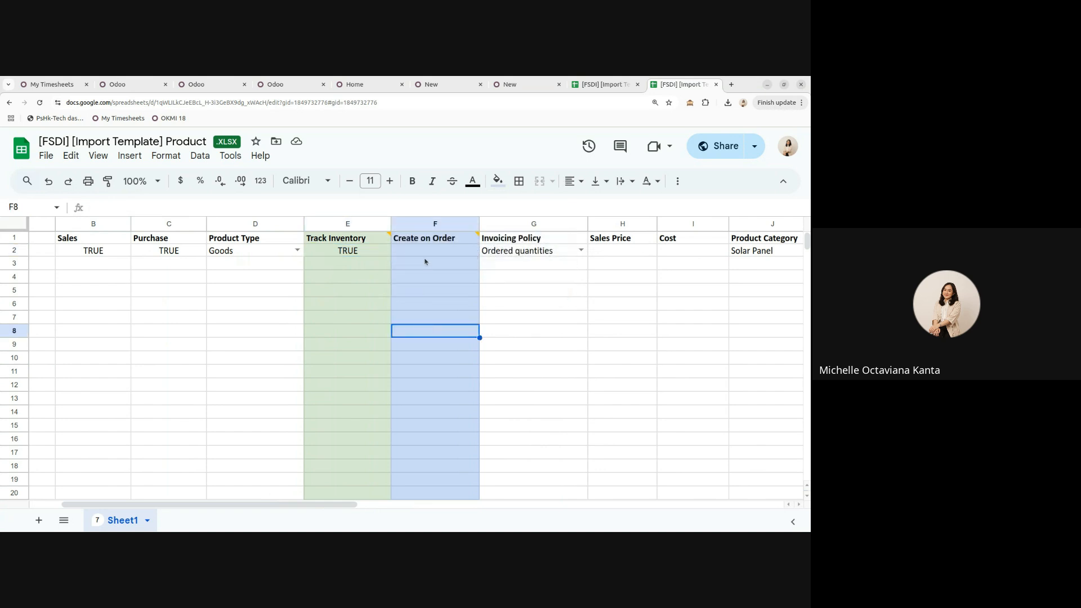
pyautogui.click(297, 250)
pyautogui.click(257, 270)
pyautogui.click(343, 252)
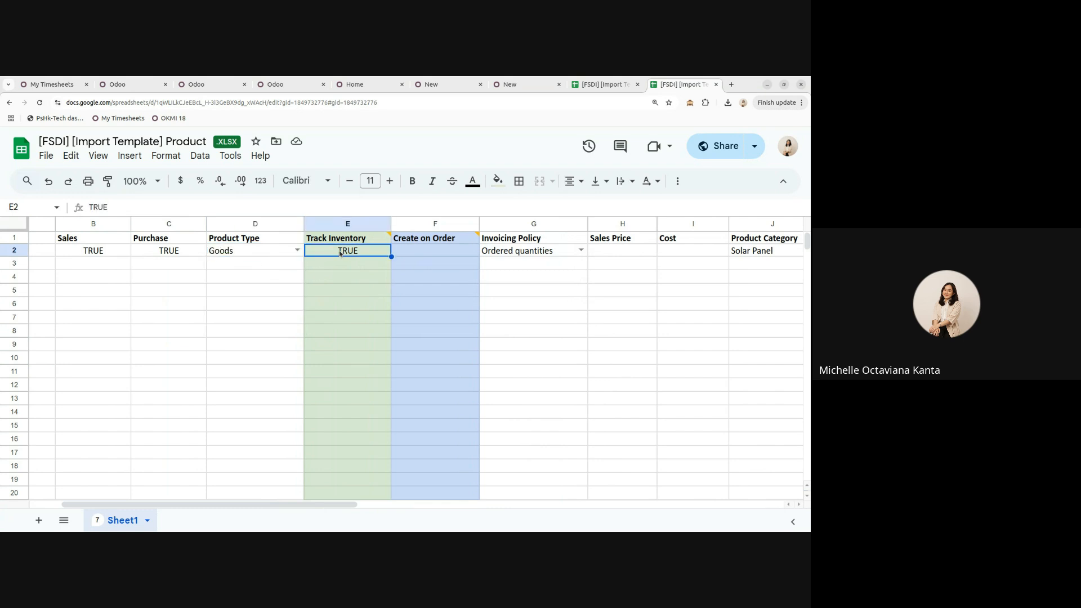
pyautogui.click(296, 250)
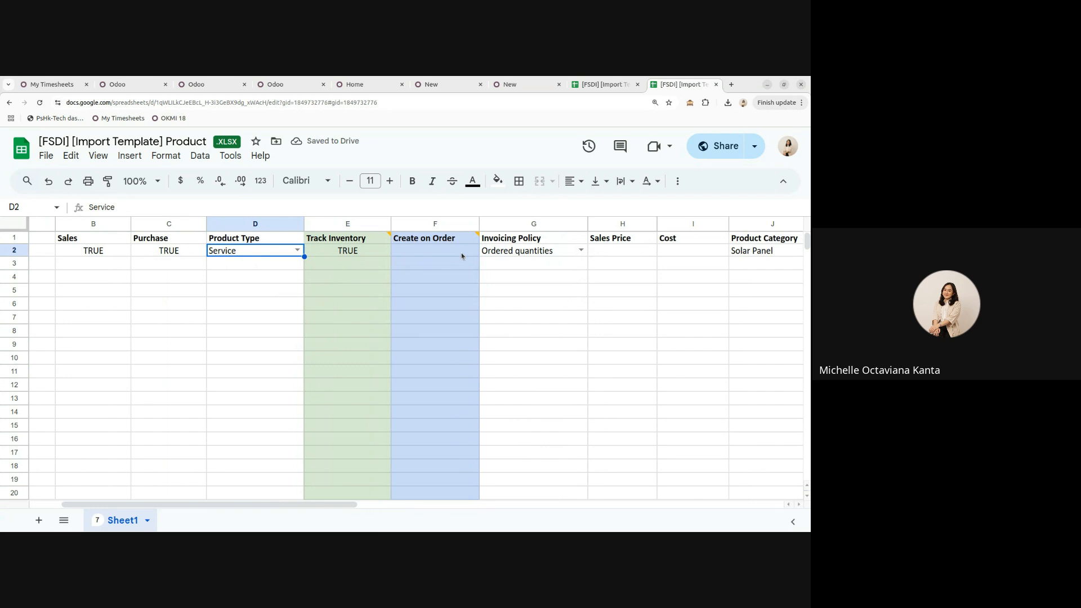
pyautogui.click(460, 255)
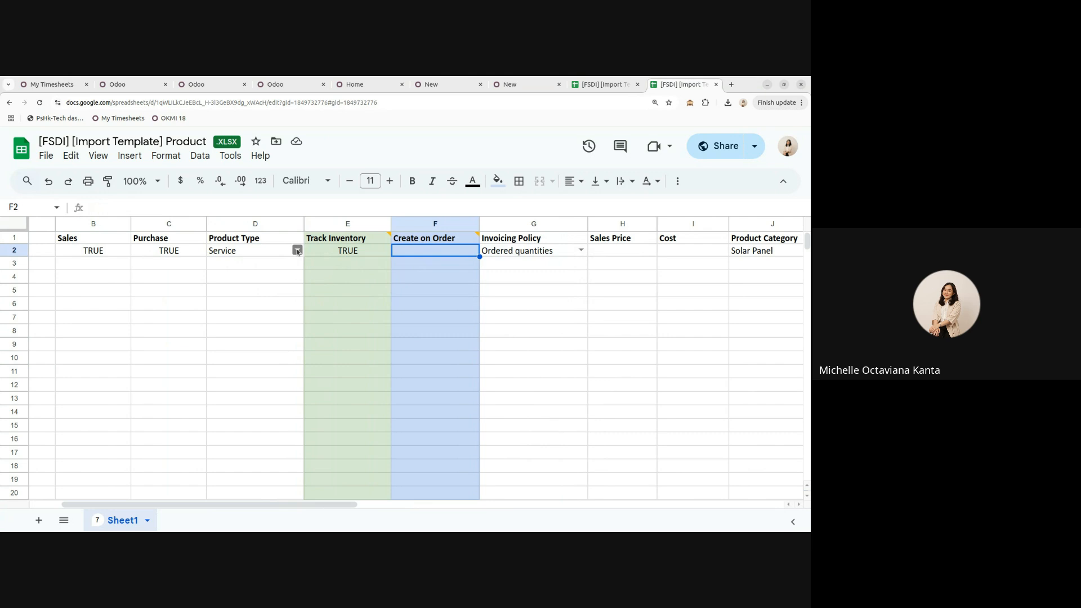
pyautogui.click(600, 84)
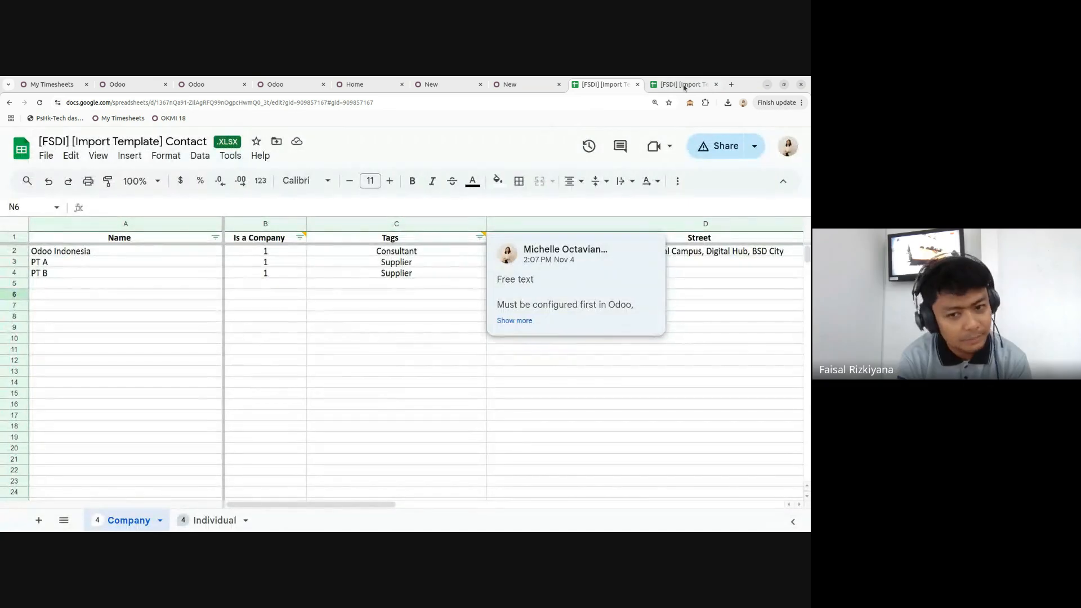
pyautogui.click(682, 85)
pyautogui.click(248, 264)
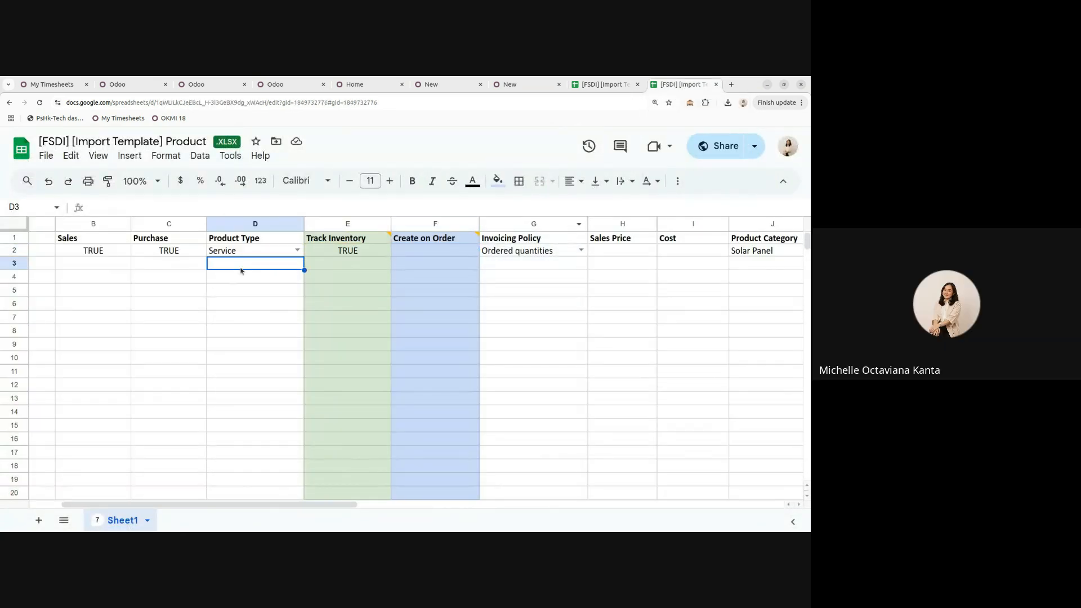
pyautogui.click(421, 254)
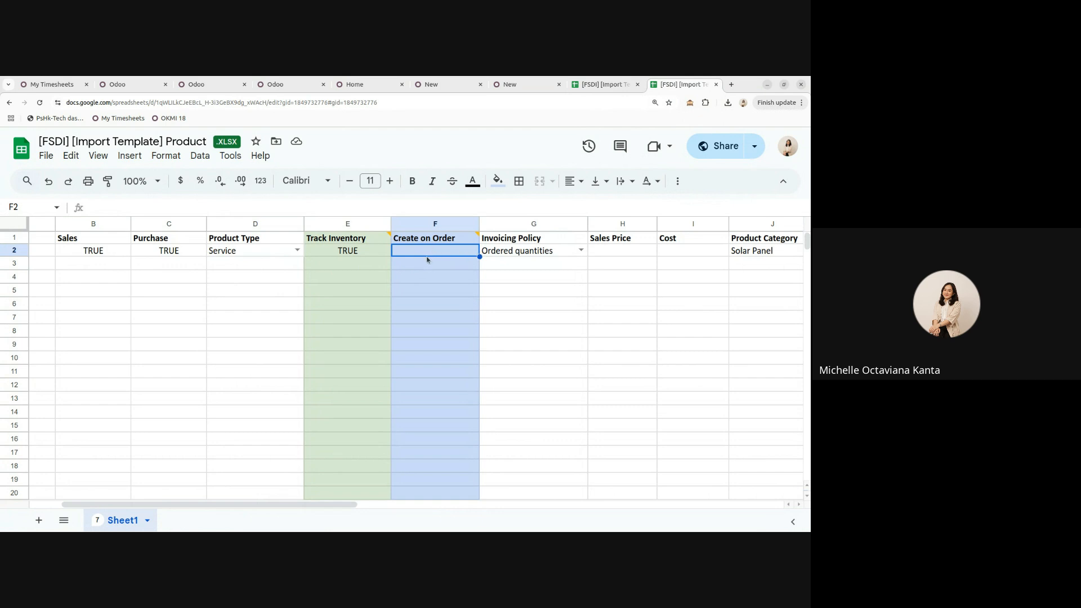
pyautogui.click(297, 250)
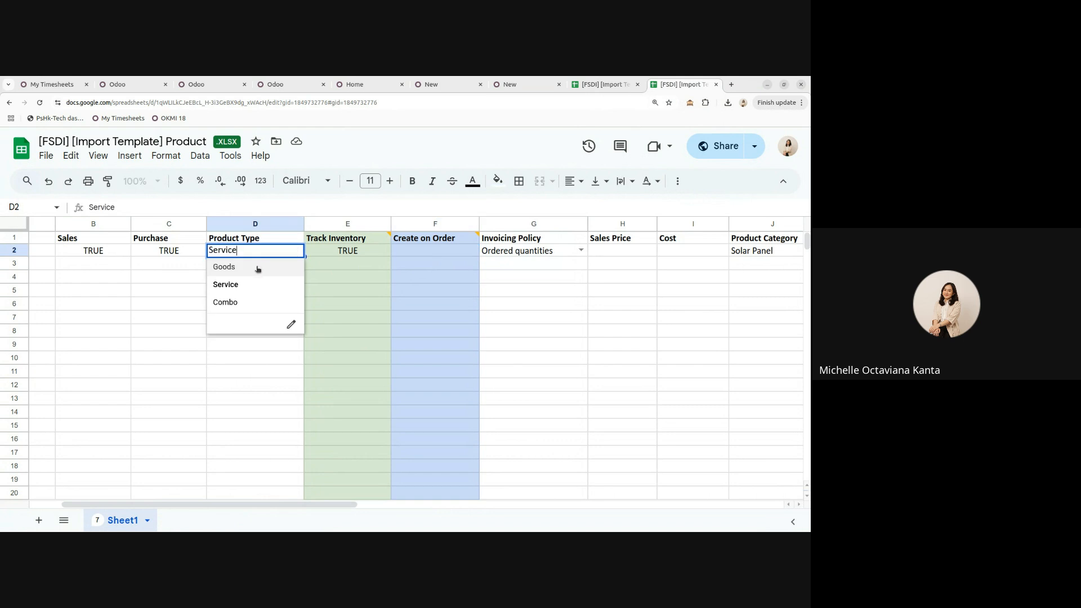
pyautogui.click(255, 269)
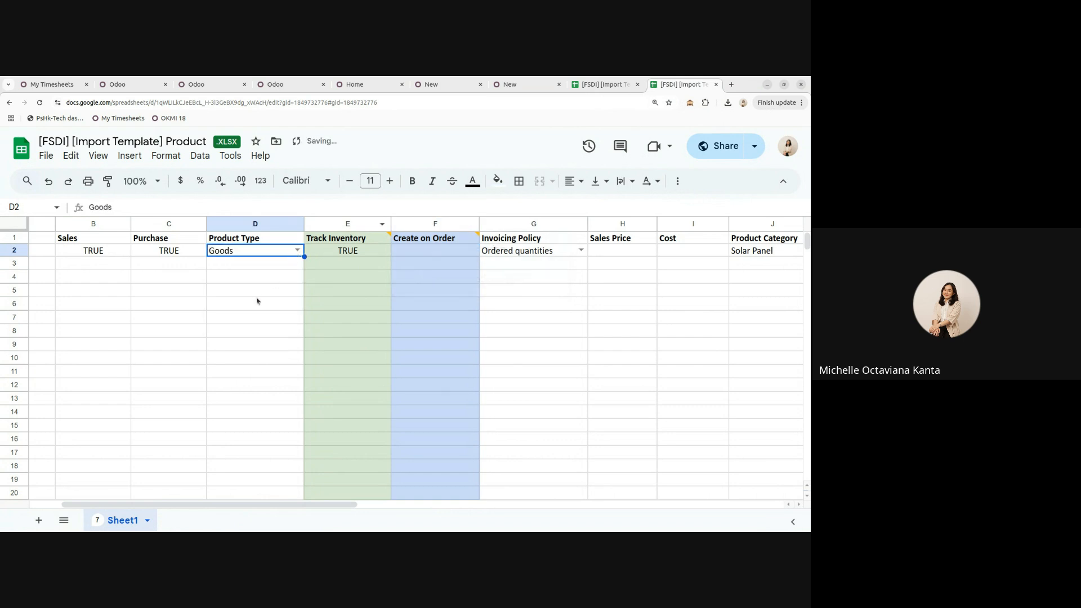
# - Check the Create on Order note and the Invoicing Policy choices in G2, leaving both unchanged
pyautogui.moveTo(415, 245)
pyautogui.click(433, 241)
pyautogui.click(573, 320)
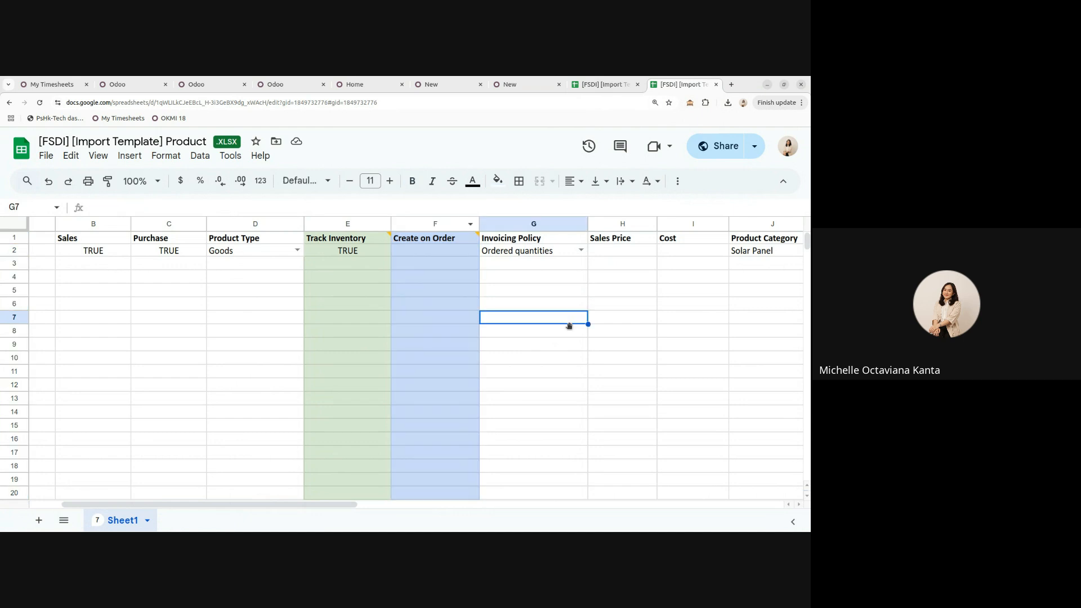
pyautogui.moveTo(324, 505); pyautogui.dragTo(402, 505)
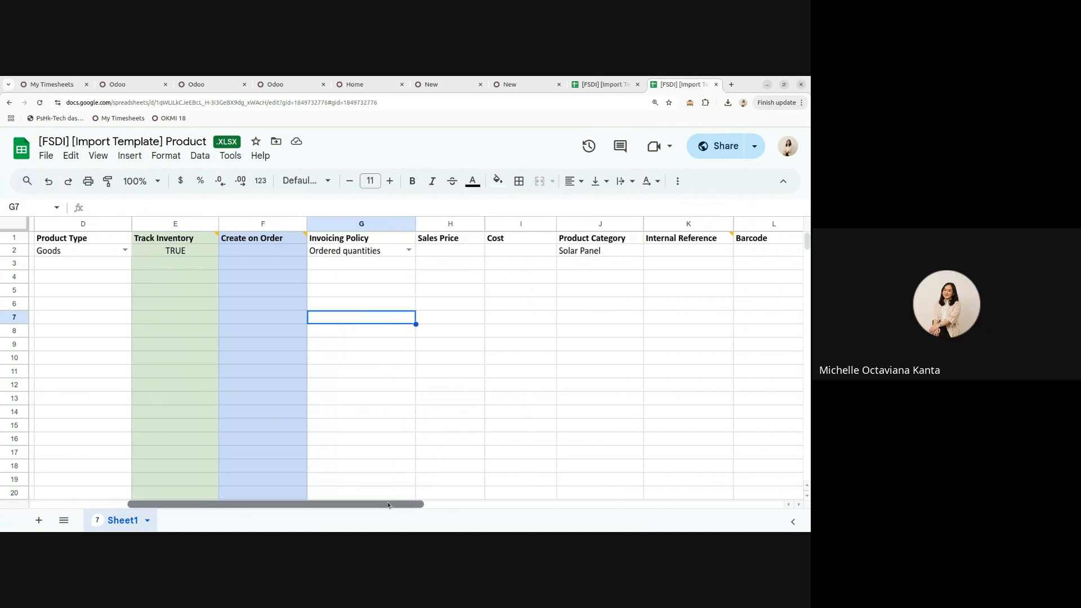
pyautogui.click(409, 251)
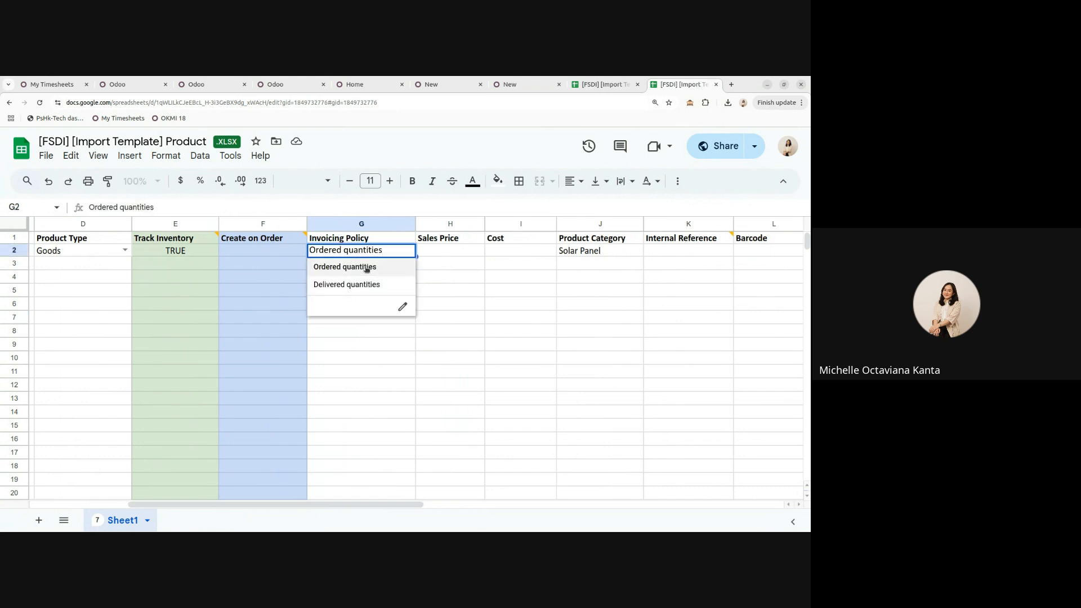
pyautogui.click(390, 413)
pyautogui.moveTo(398, 504); pyautogui.dragTo(493, 504)
# - Change the Product Category in J2 to Raw Material
pyautogui.click(224, 255)
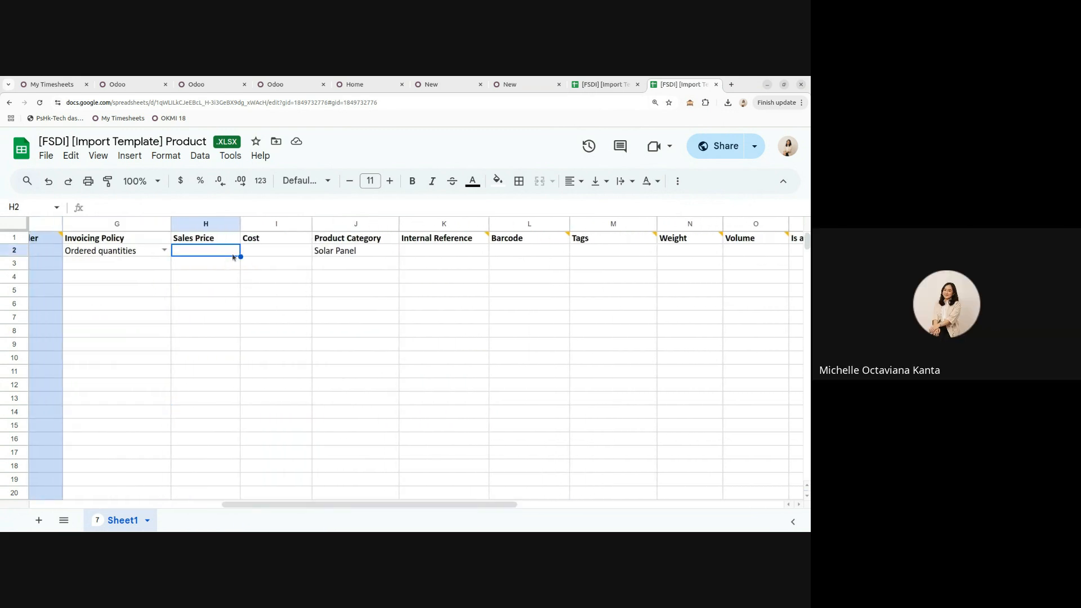
pyautogui.click(267, 253)
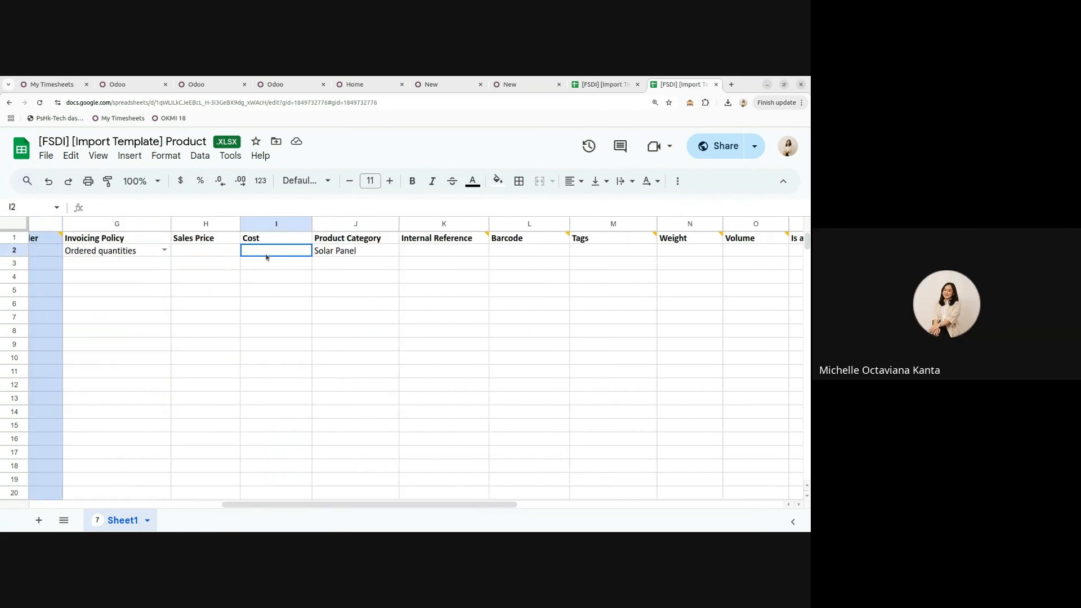
pyautogui.click(361, 254)
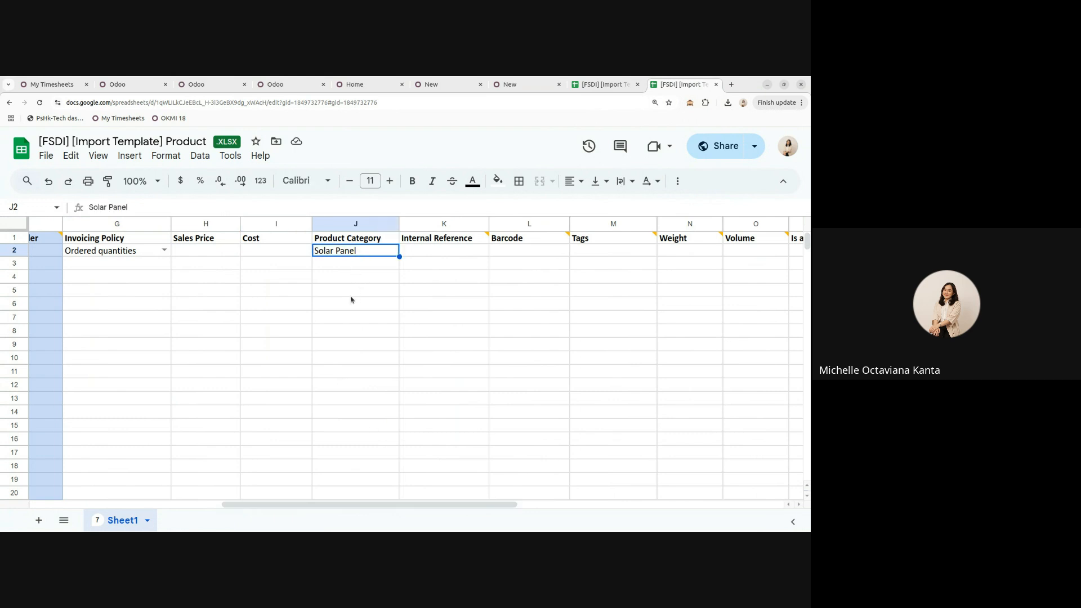
pyautogui.write('Ra')
pyautogui.press('BackSpace')
pyautogui.press('BackSpace')
pyautogui.write('R')
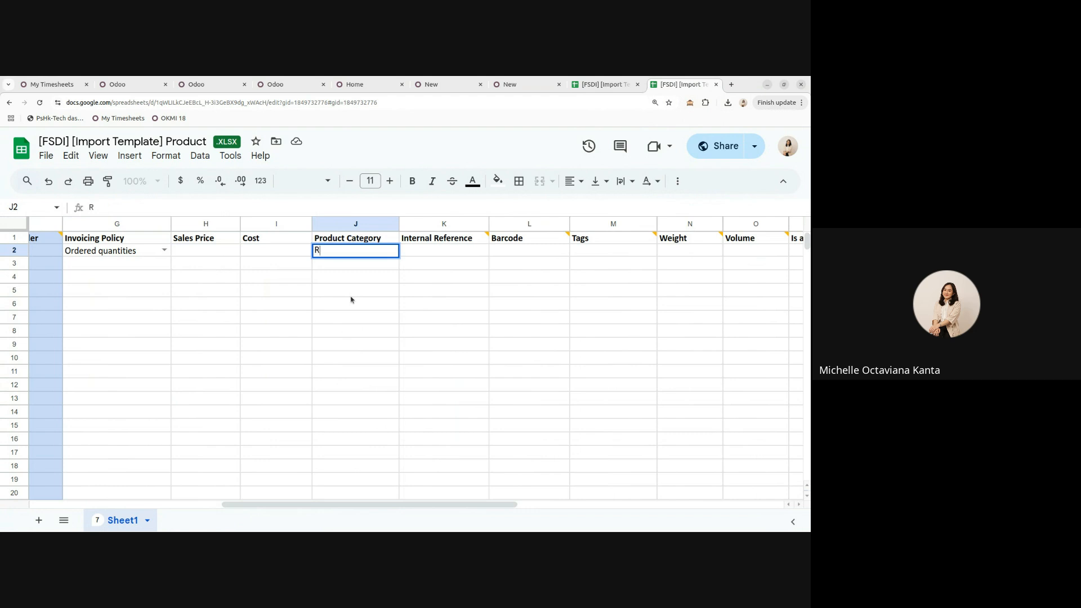
pyautogui.write('aw Material')
pyautogui.press('Return')
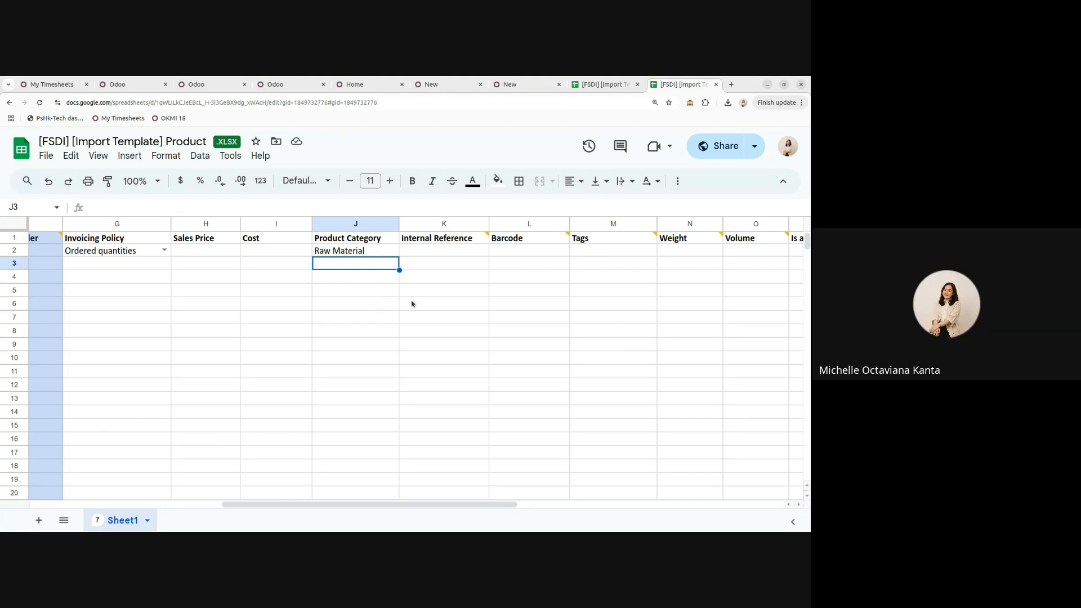
# - In Odoo, check the product's Category choices, then open the Product Categories list from Sales configuration
pyautogui.click(509, 85)
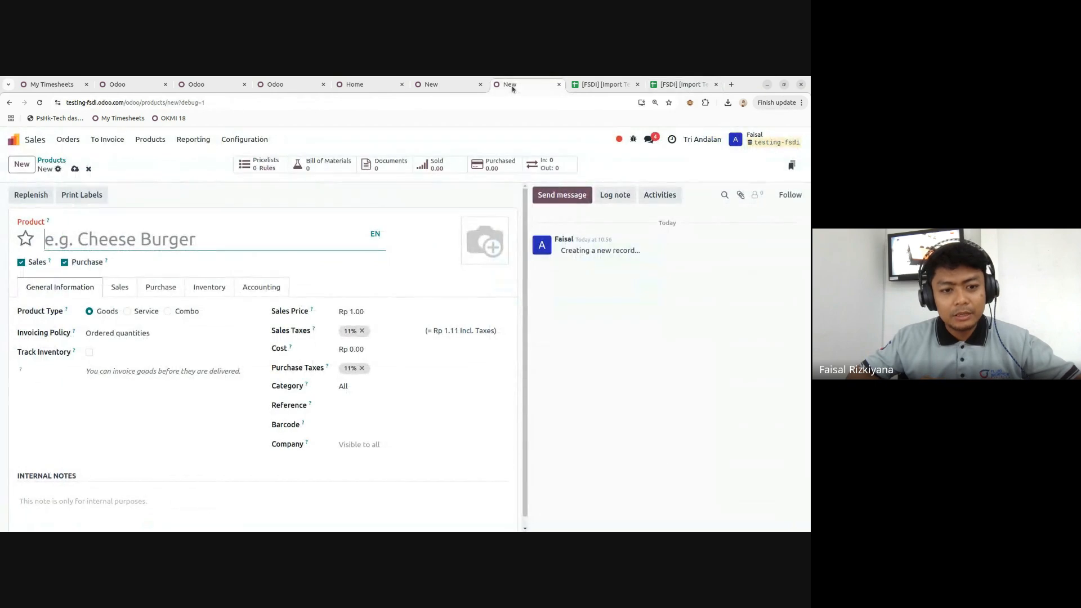
pyautogui.click(356, 389)
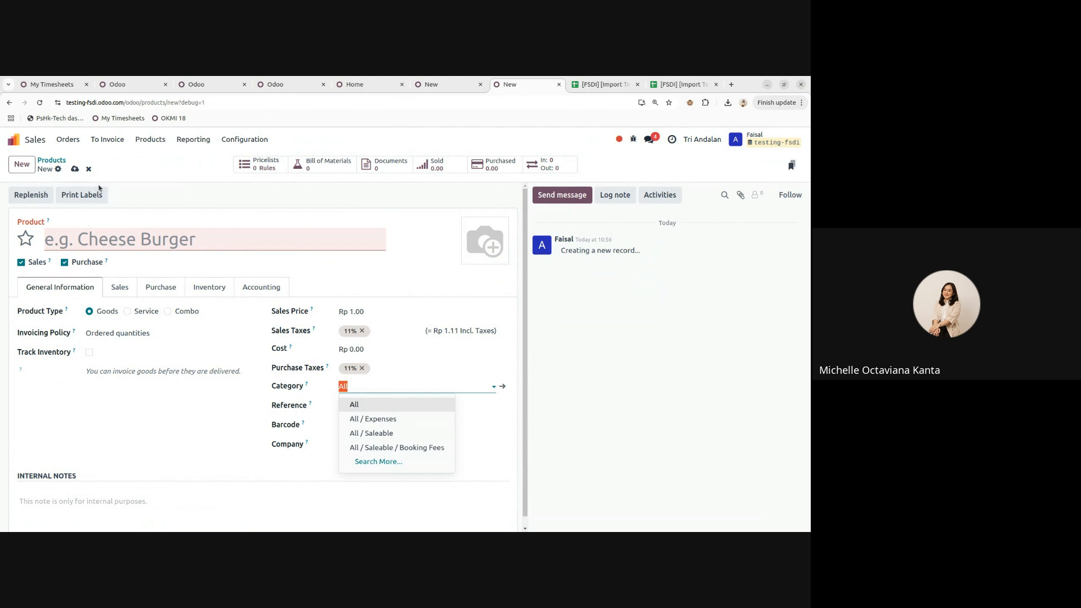
pyautogui.click(244, 139)
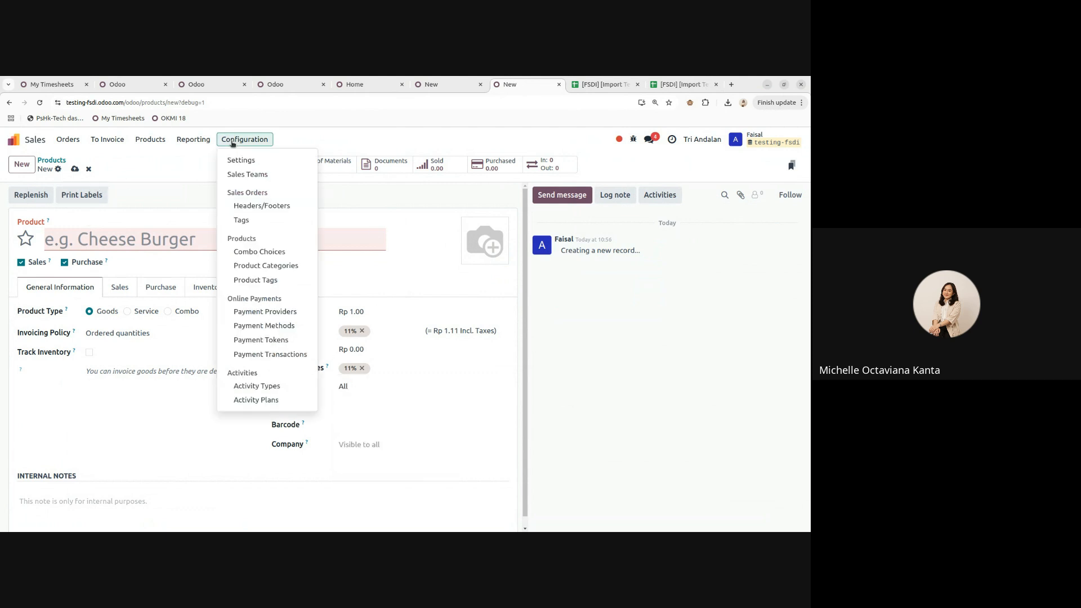
pyautogui.click(284, 266)
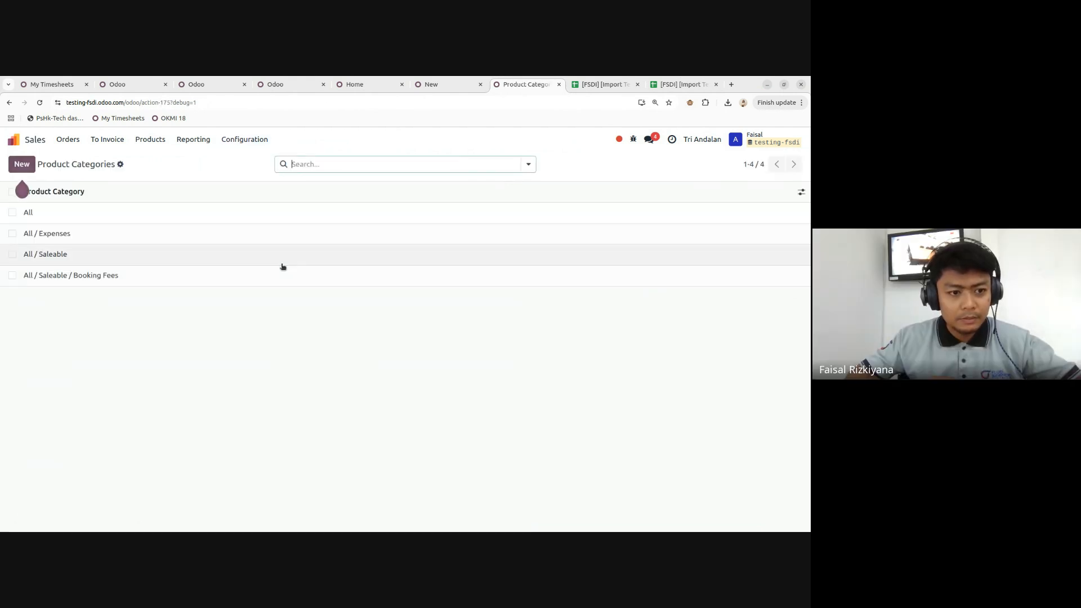
# - Start a new product category, check its Parent Category options, and discard it twice without saving
pyautogui.click(21, 164)
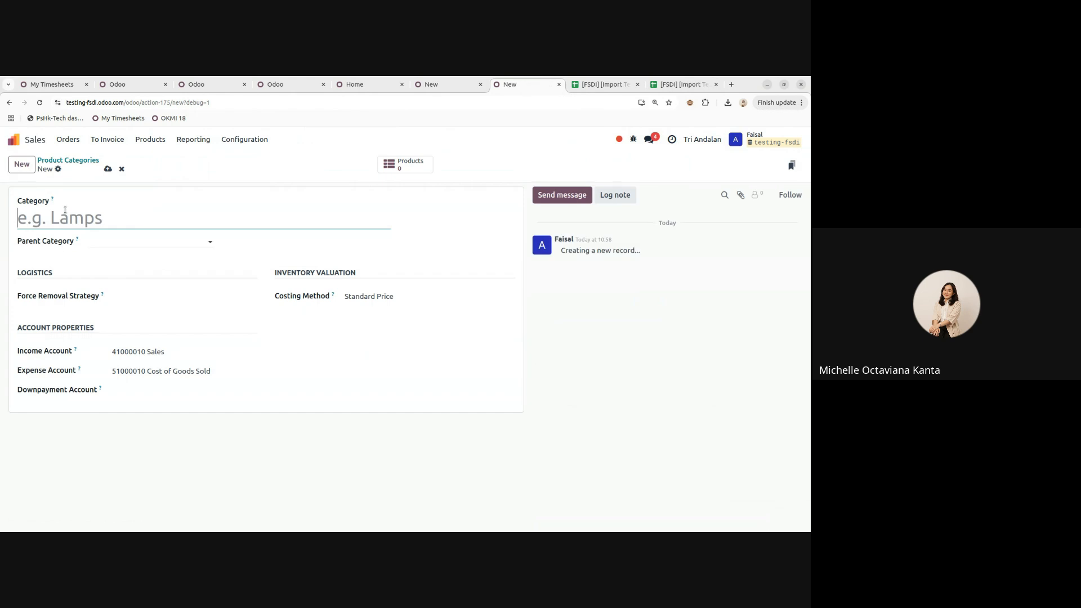
pyautogui.click(127, 243)
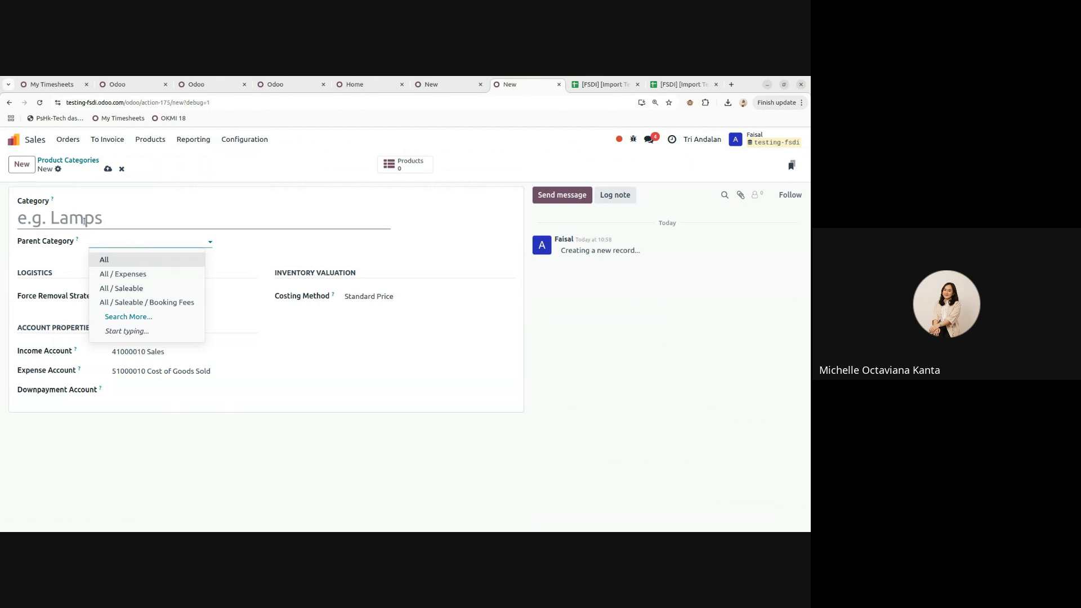
pyautogui.click(121, 169)
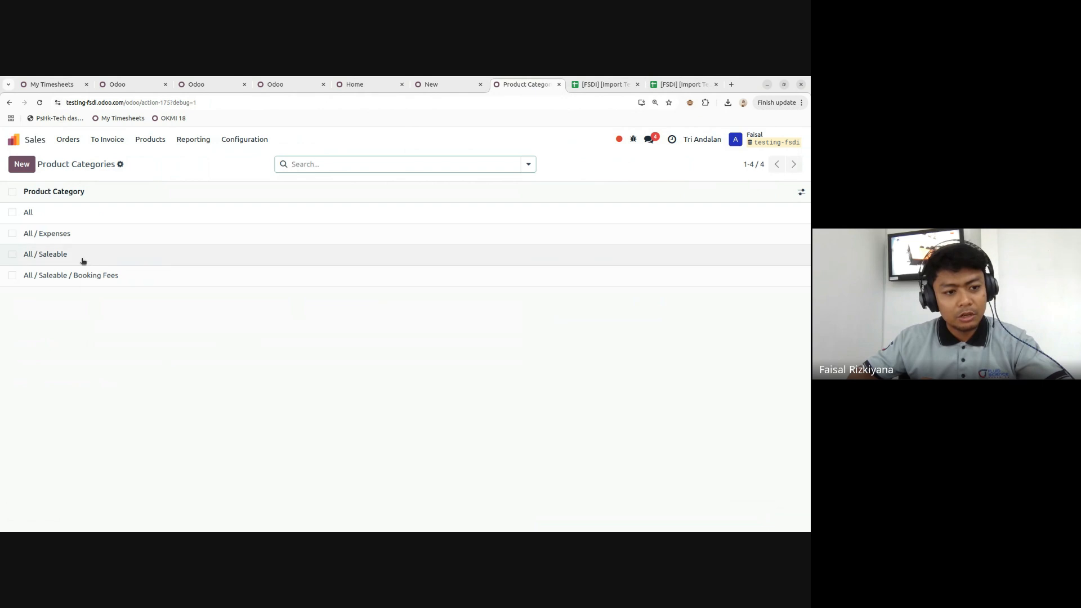
pyautogui.hotkey('alt', 'c')
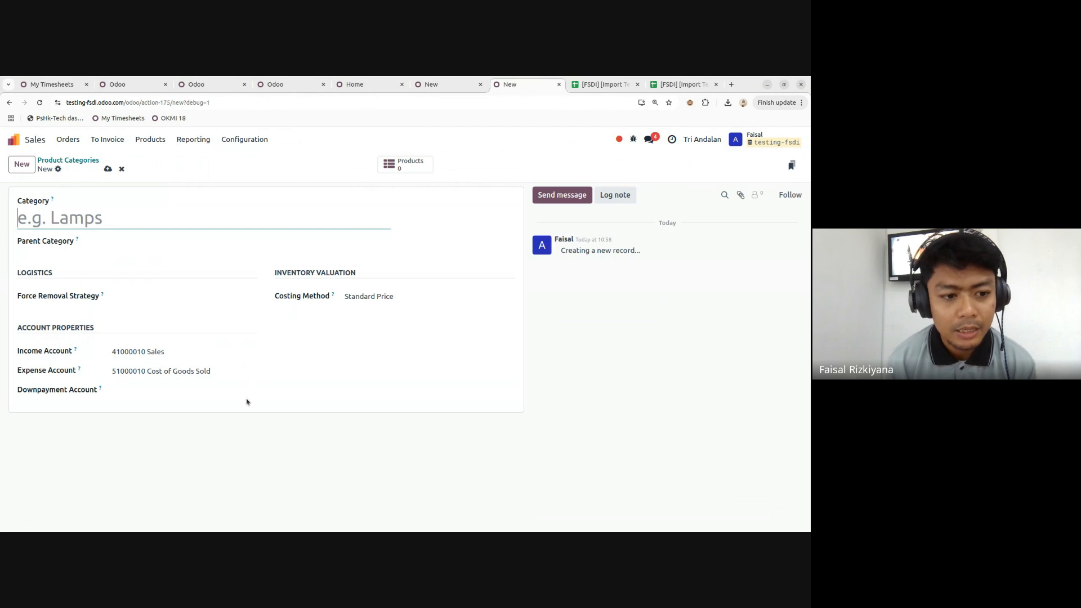
pyautogui.click(121, 168)
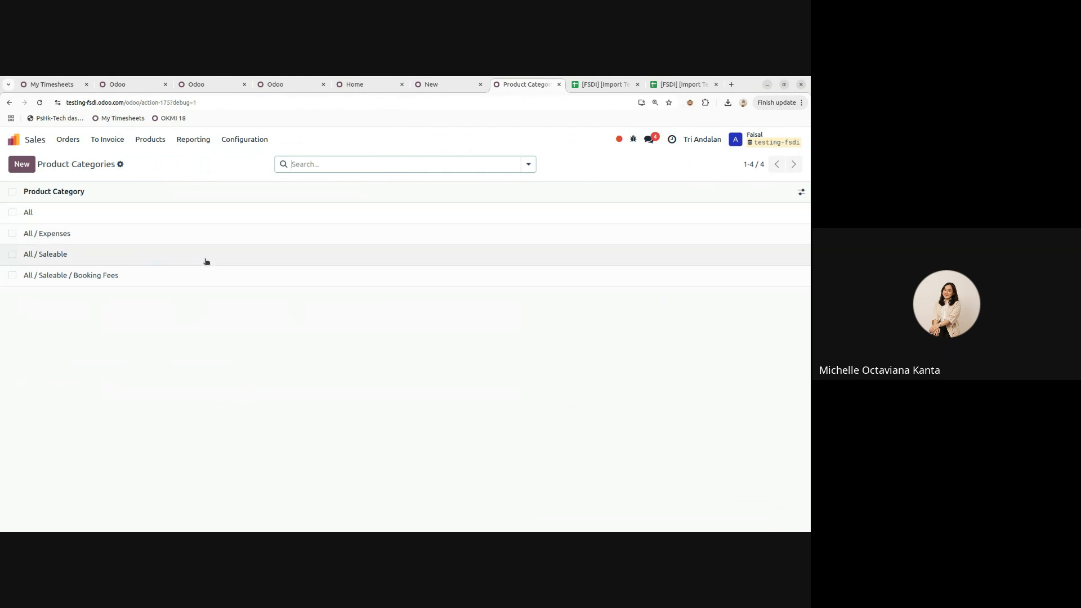
# - Open the Contacts app and switch it to list view
pyautogui.click(35, 143)
pyautogui.click(584, 206)
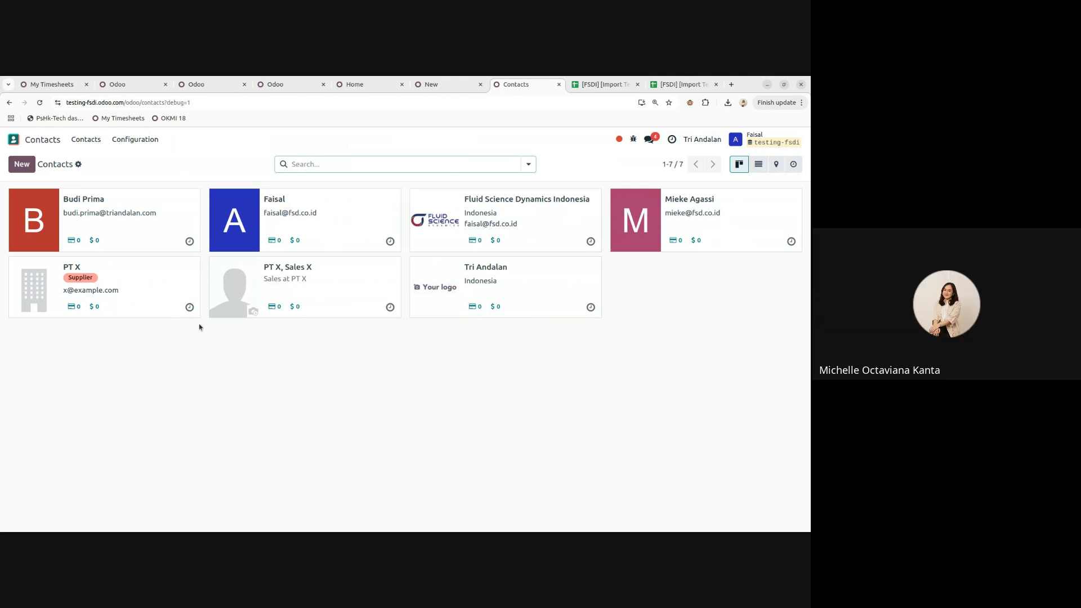
pyautogui.click(44, 140)
pyautogui.click(759, 164)
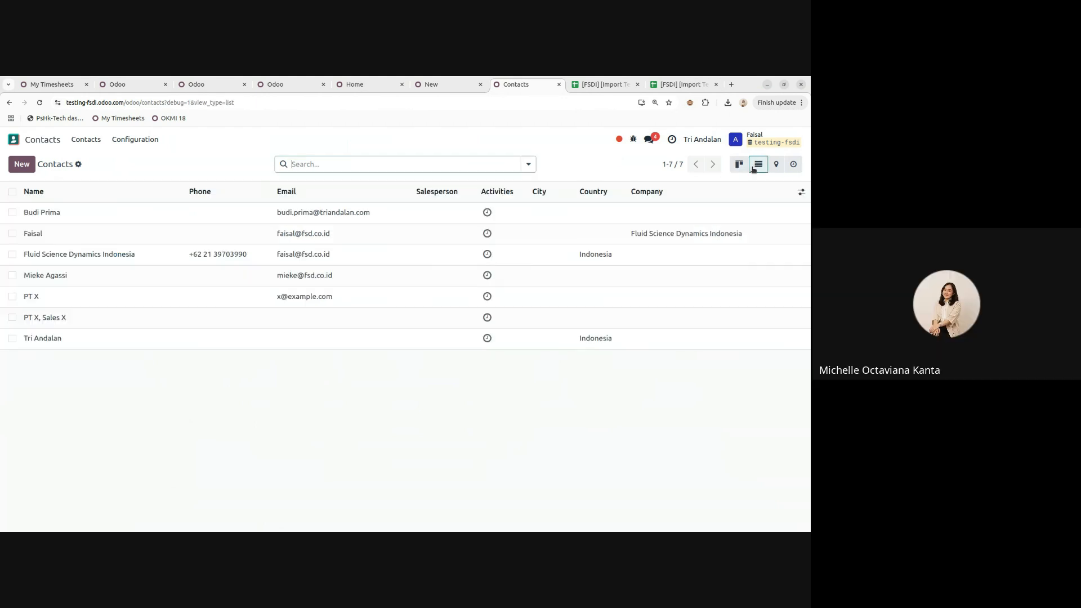
# - Export all contacts as an import-compatible XLSX and open the downloaded file
pyautogui.click(12, 191)
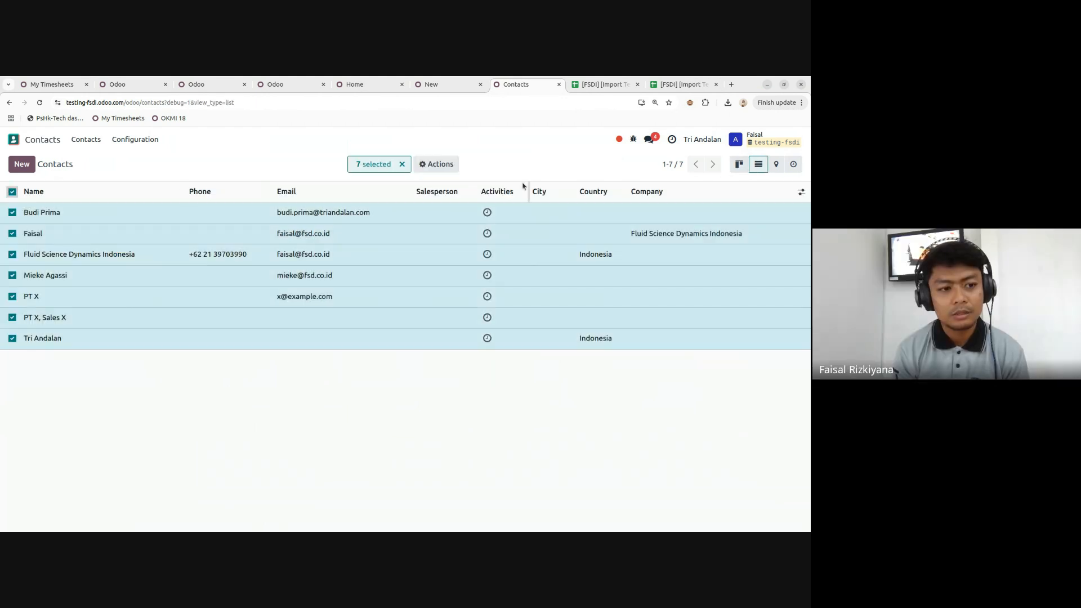
pyautogui.click(436, 164)
pyautogui.click(451, 187)
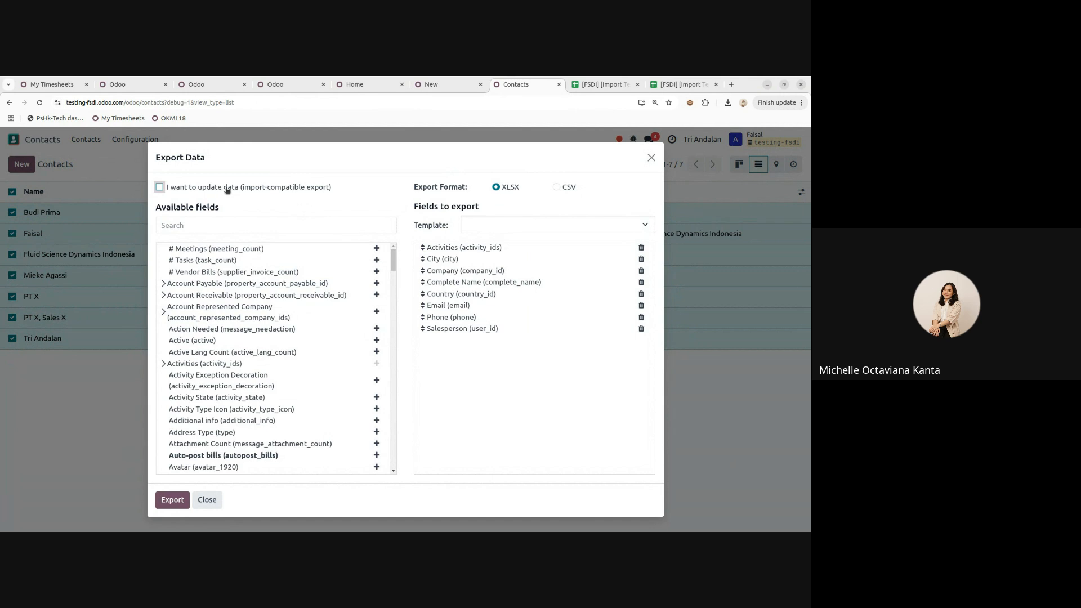
pyautogui.click(168, 188)
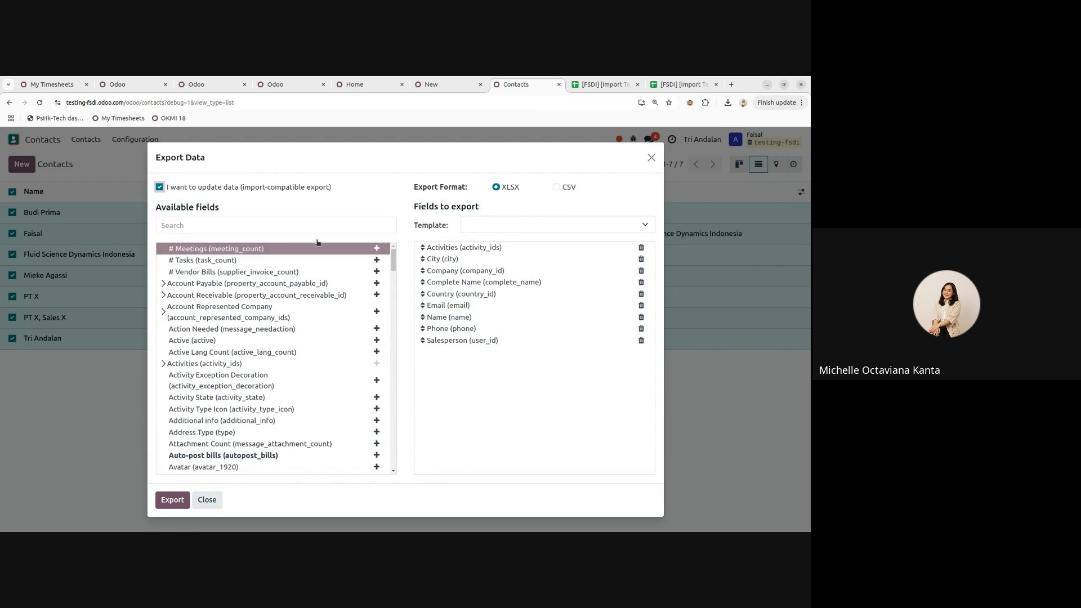
pyautogui.scroll(-3, 217, 382)
pyautogui.click(172, 499)
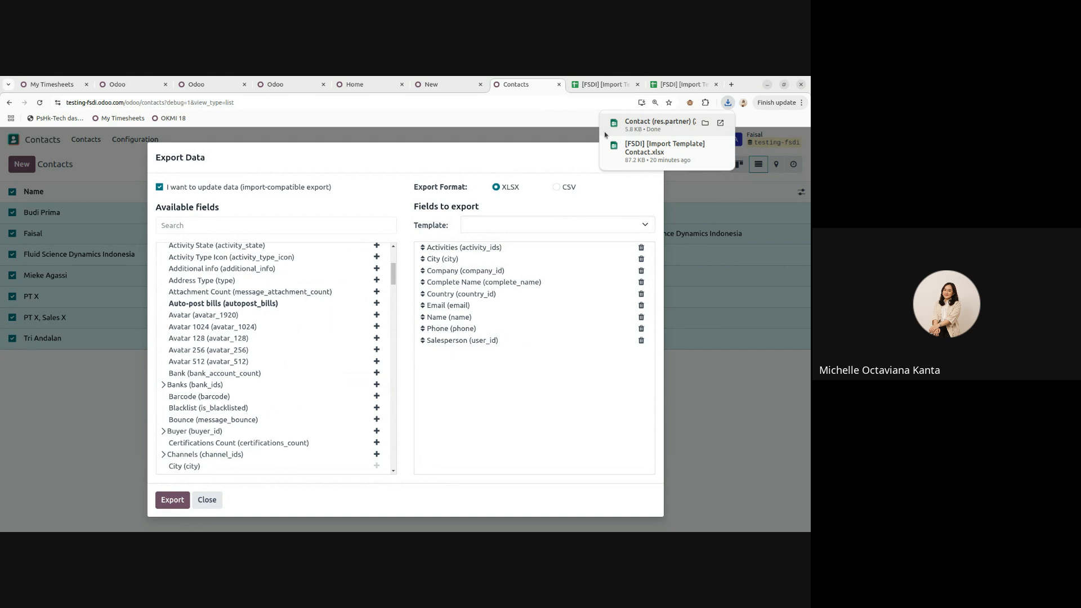
pyautogui.click(657, 124)
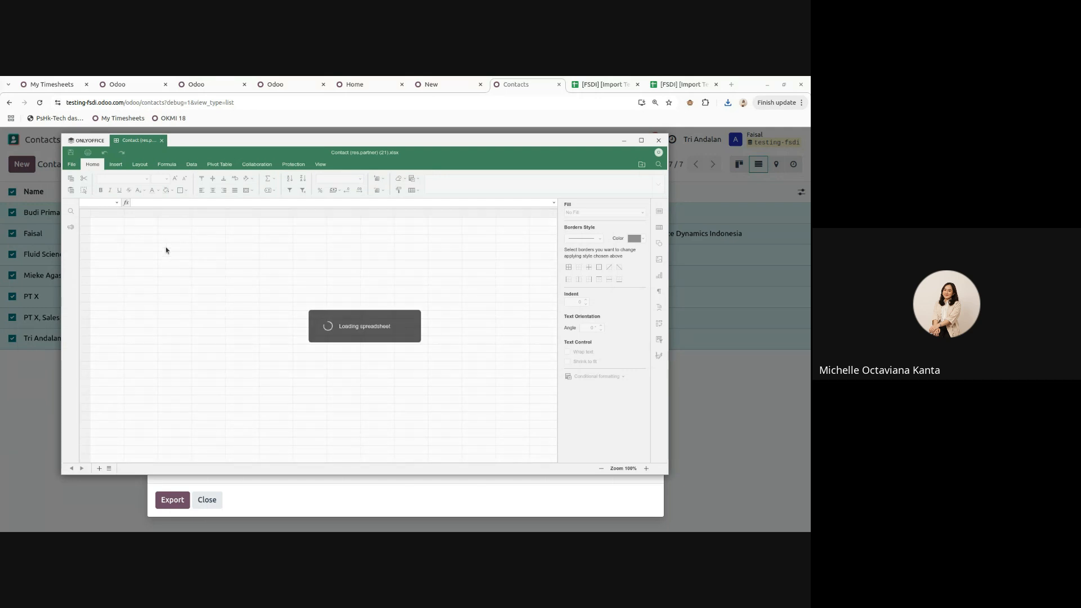
# - Look over the id column and the complete_name entries in the exported contacts sheet
pyautogui.moveTo(135, 221); pyautogui.dragTo(135, 319)
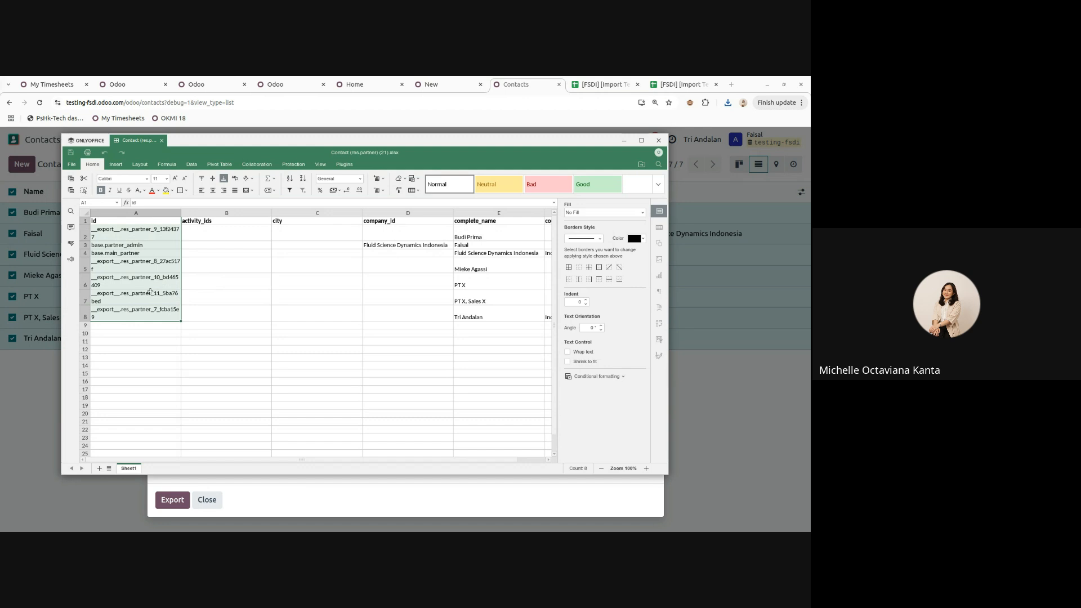
pyautogui.rightClick(142, 213)
pyautogui.click(316, 297)
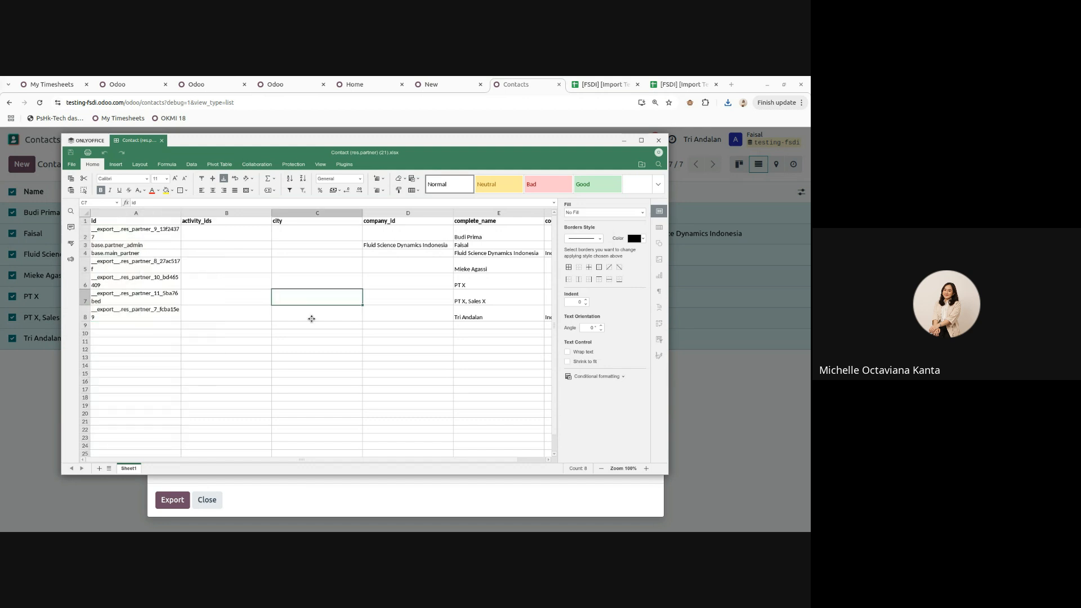
pyautogui.hscroll(3, 266, 456)
pyautogui.hscroll(-3, 266, 456)
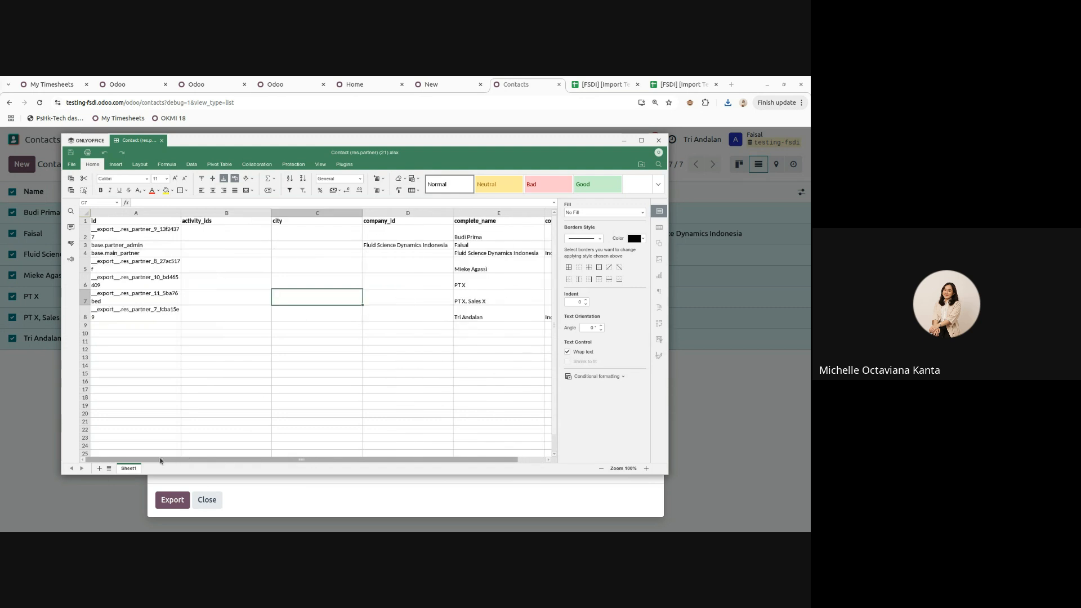
pyautogui.click(127, 227)
pyautogui.click(495, 233)
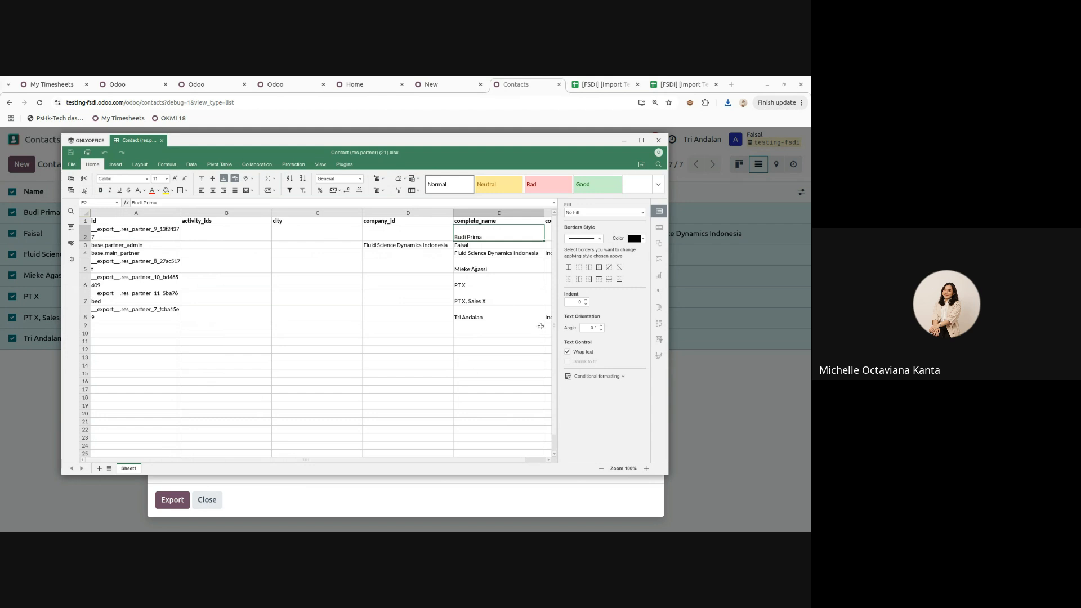
pyautogui.click(491, 306)
# - Change PT X to PT XYZ in cells E6 and H6, save the file, and close it
pyautogui.click(490, 285)
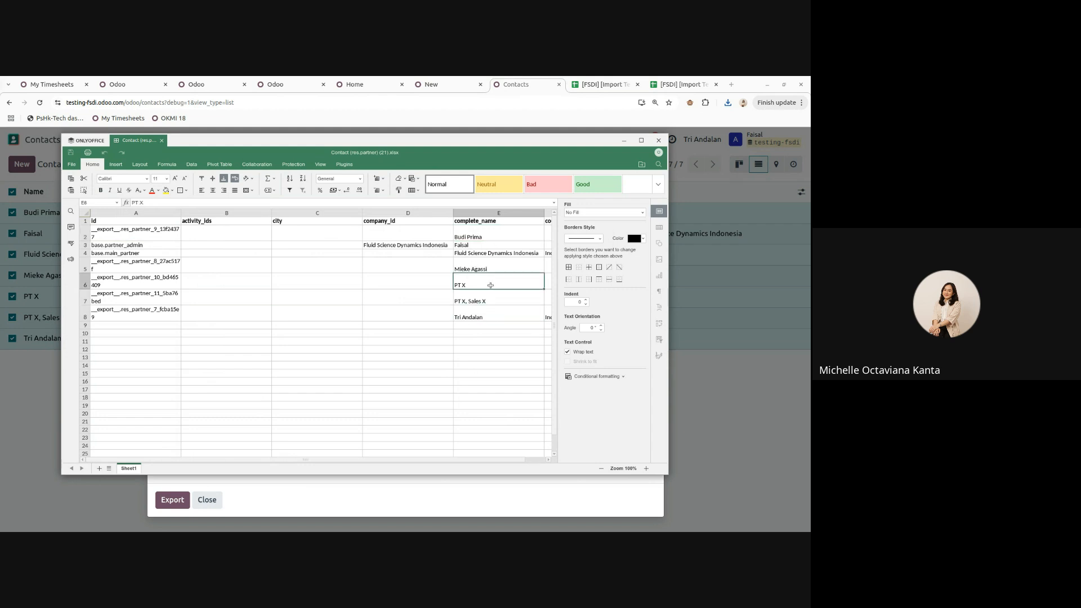
pyautogui.doubleClick(490, 285)
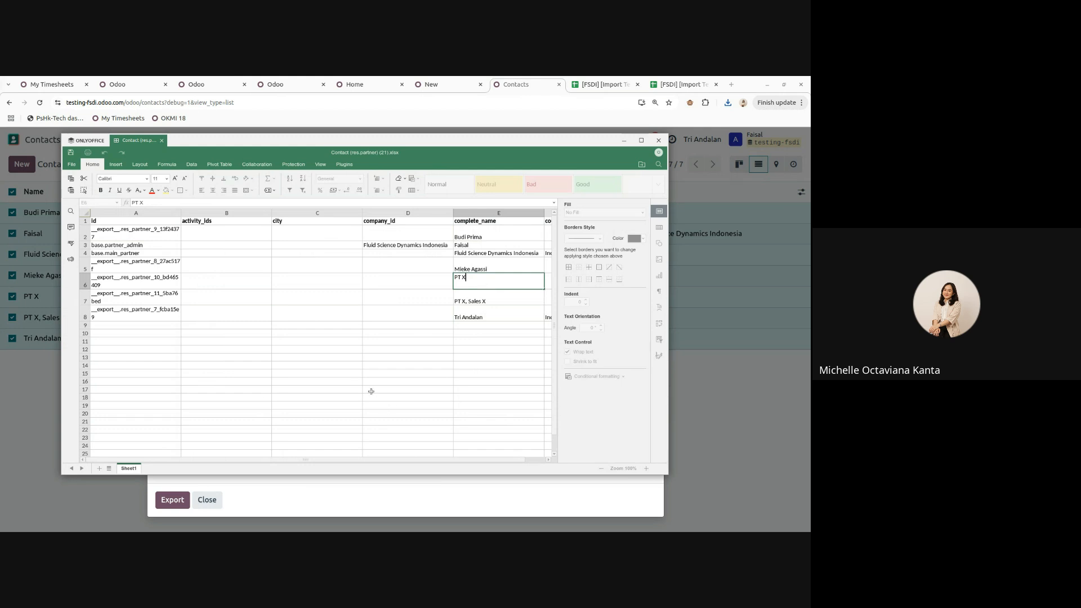
pyautogui.click(399, 432)
pyautogui.hscroll(4, 398, 295)
pyautogui.click(399, 281)
pyautogui.doubleClick(400, 281)
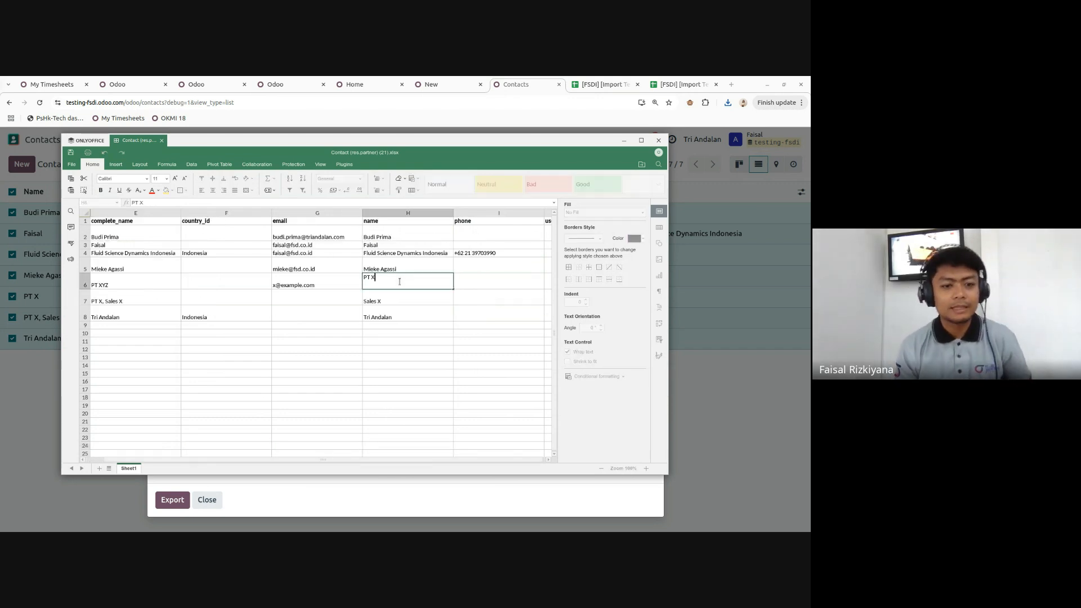
pyautogui.write('YZ')
pyautogui.click(275, 374)
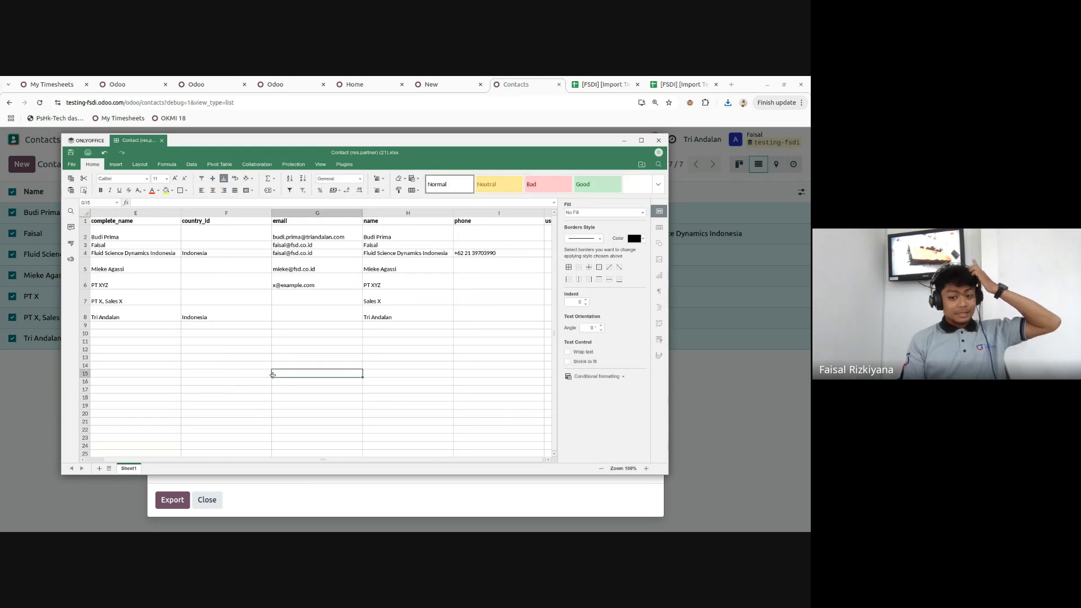
pyautogui.hotkey('ctrl', 's')
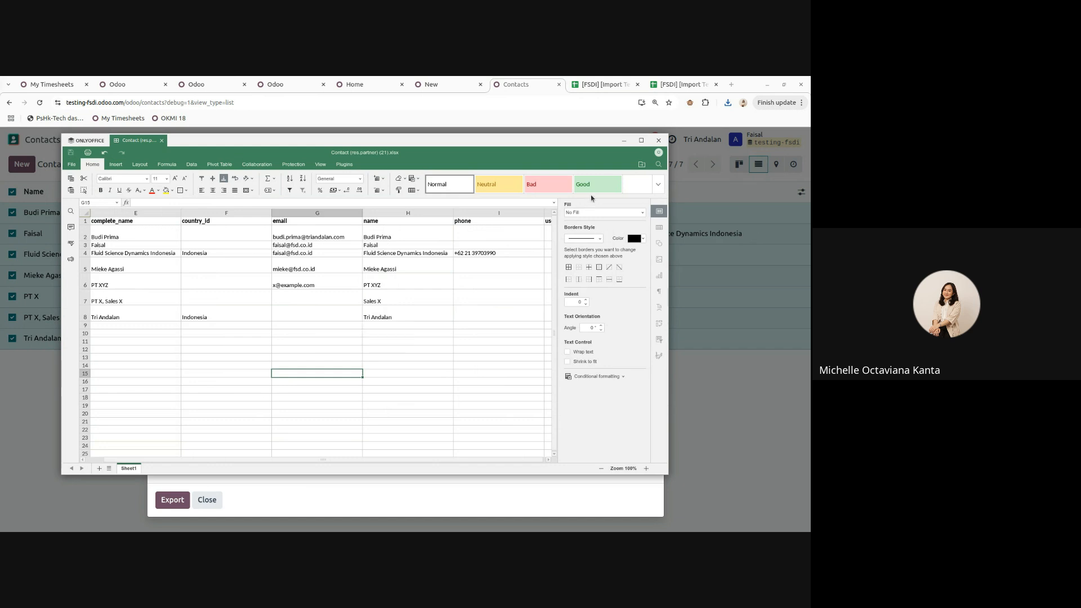
pyautogui.click(659, 141)
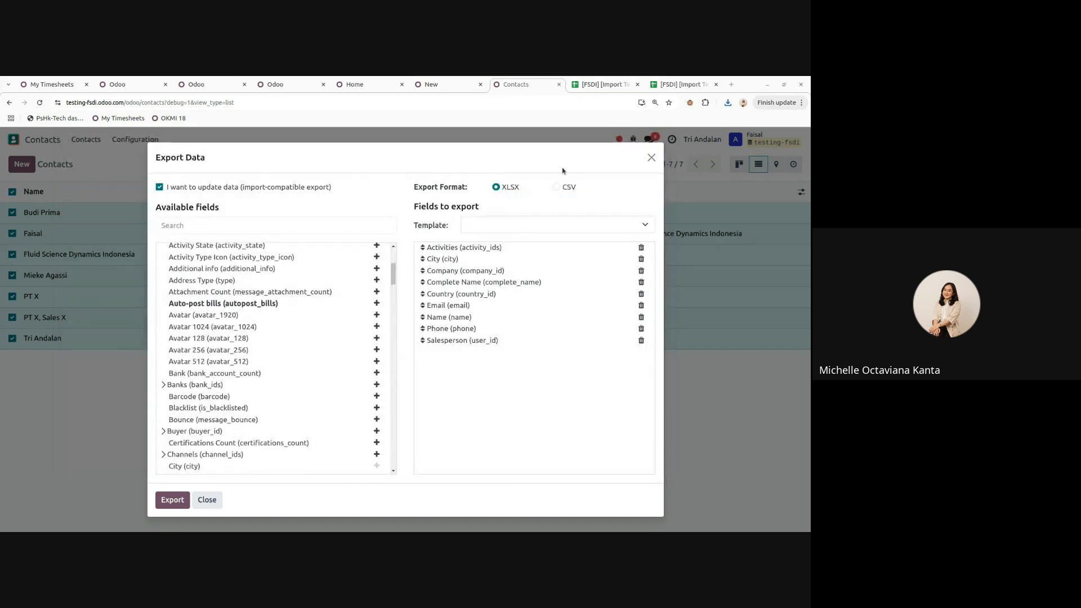
# - Upload Contact (res.partner) (21).xlsx into the Contacts import and test the mapping
pyautogui.click(645, 158)
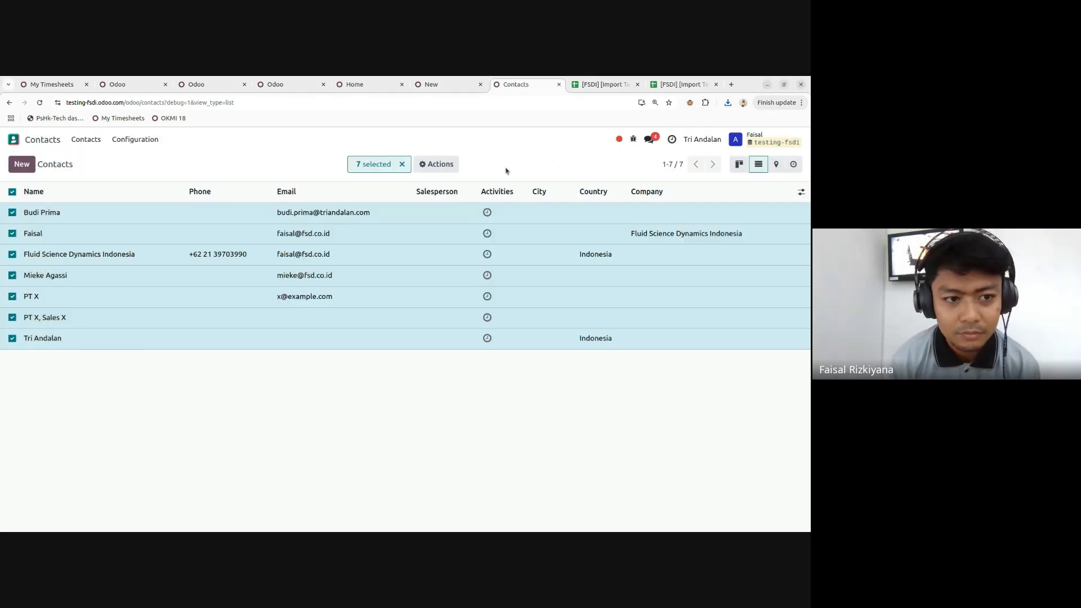
pyautogui.click(12, 192)
pyautogui.click(78, 164)
pyautogui.click(113, 181)
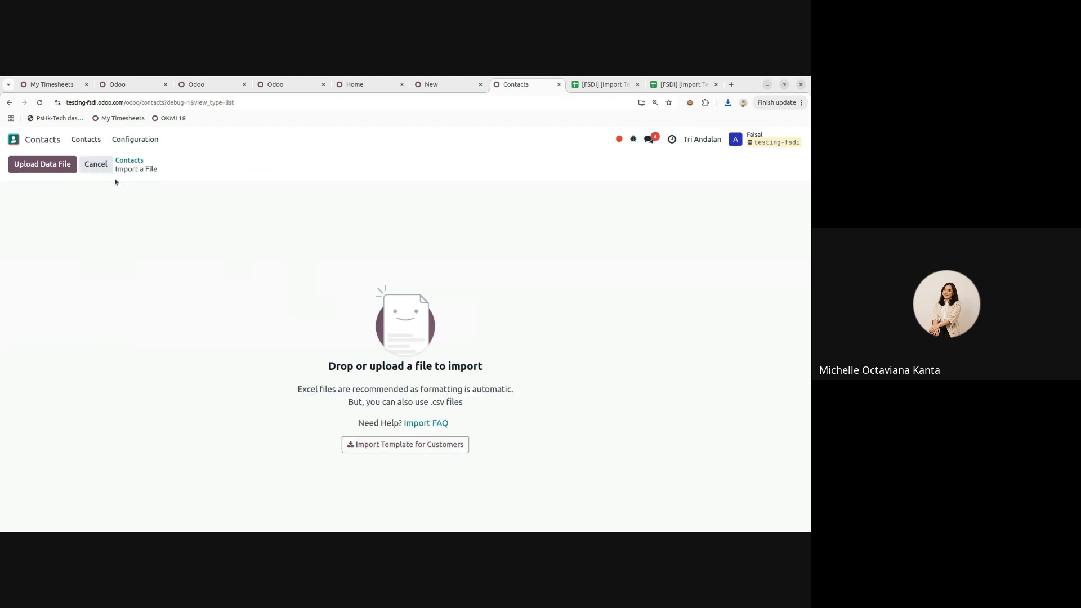
pyautogui.click(45, 164)
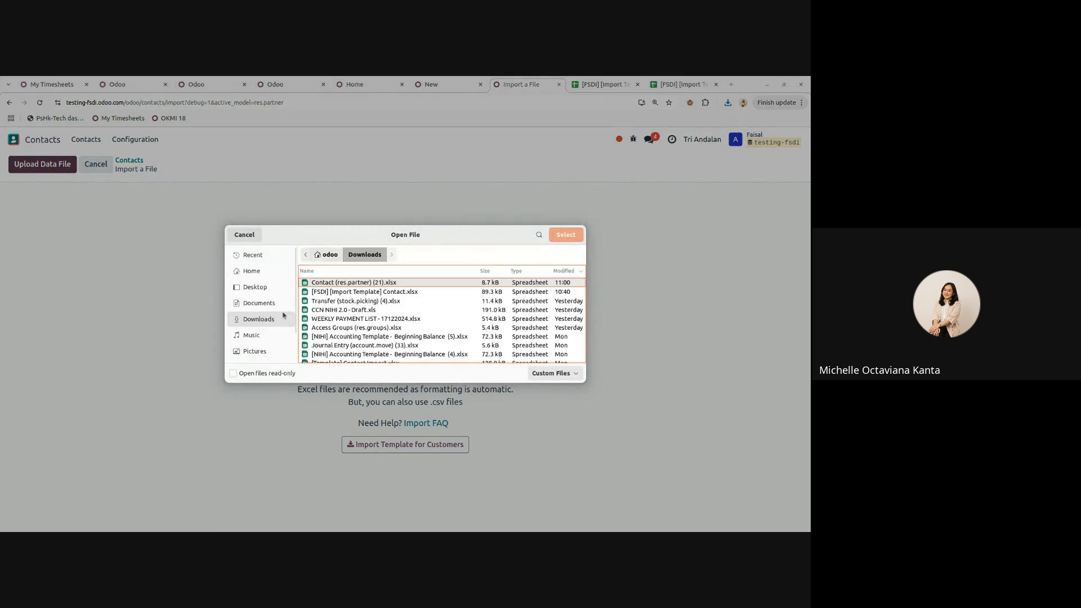
pyautogui.click(560, 234)
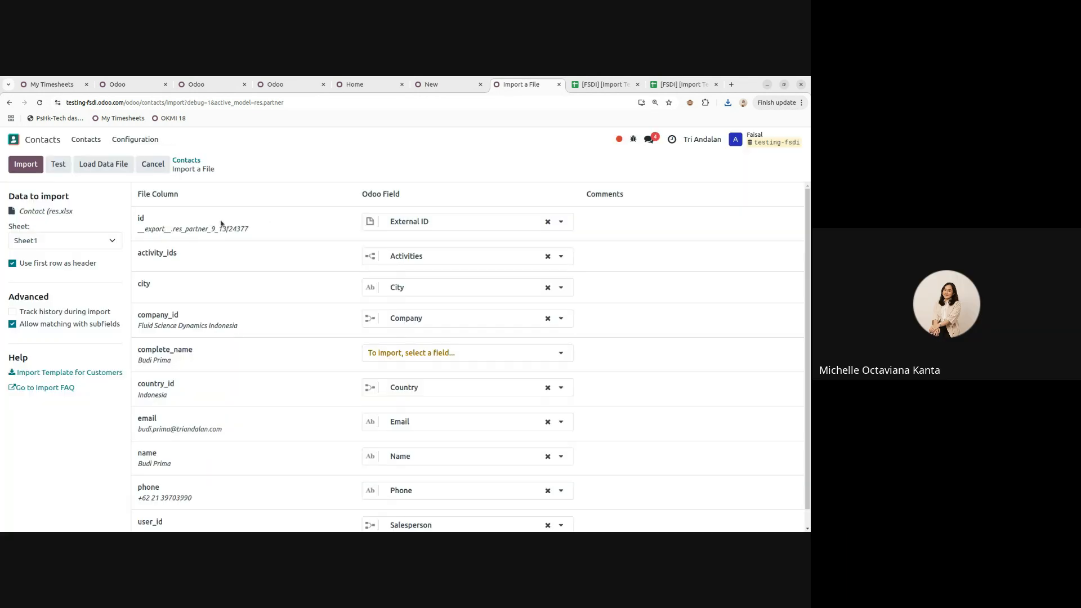
pyautogui.click(58, 165)
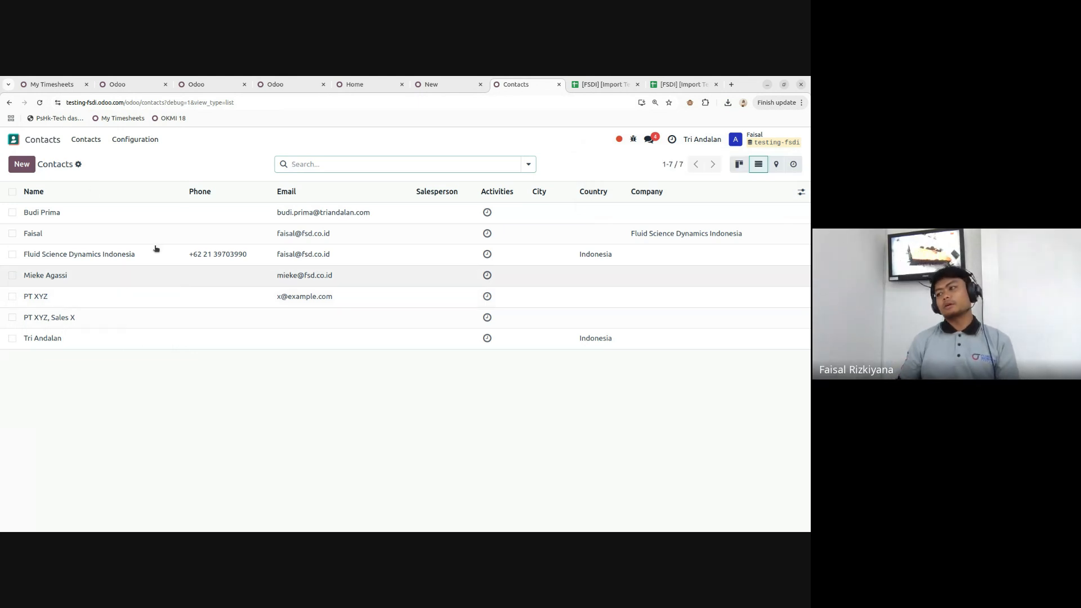
# - Open the Sales app and its configuration menu
pyautogui.click(13, 140)
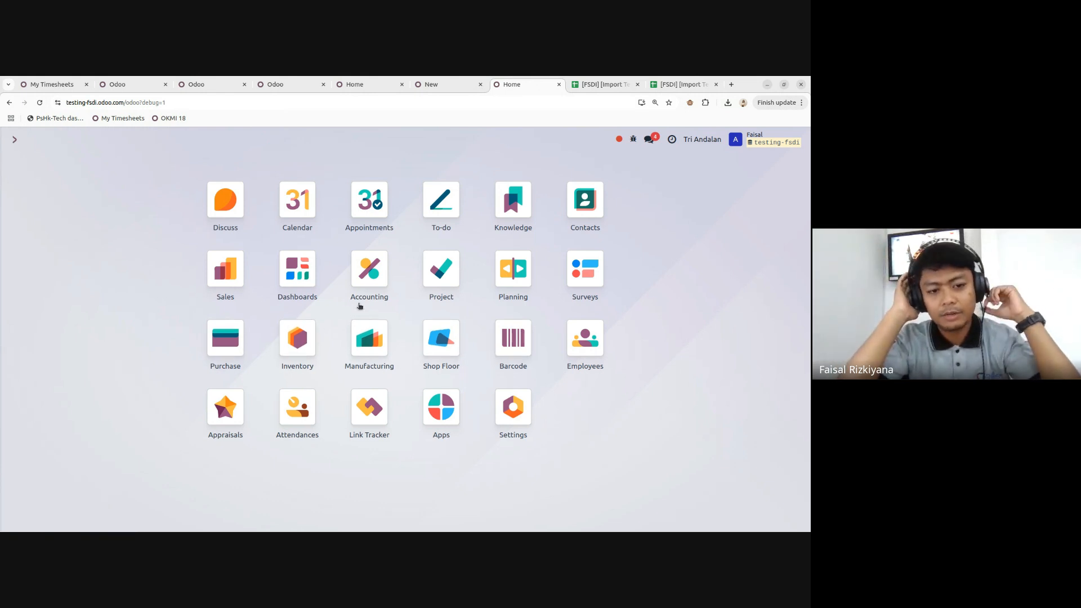
pyautogui.click(224, 277)
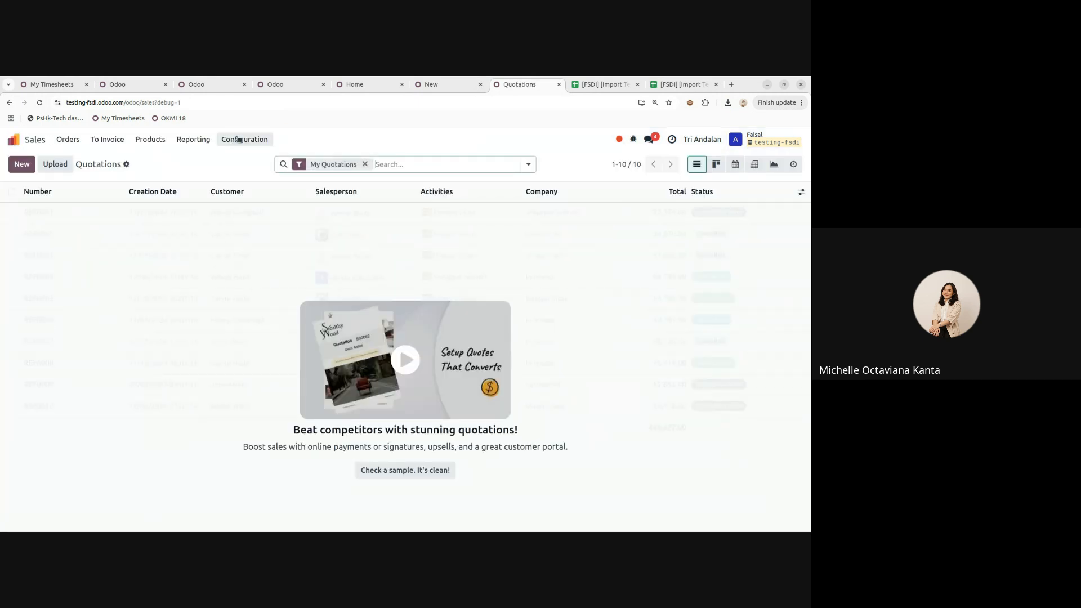
pyautogui.click(238, 139)
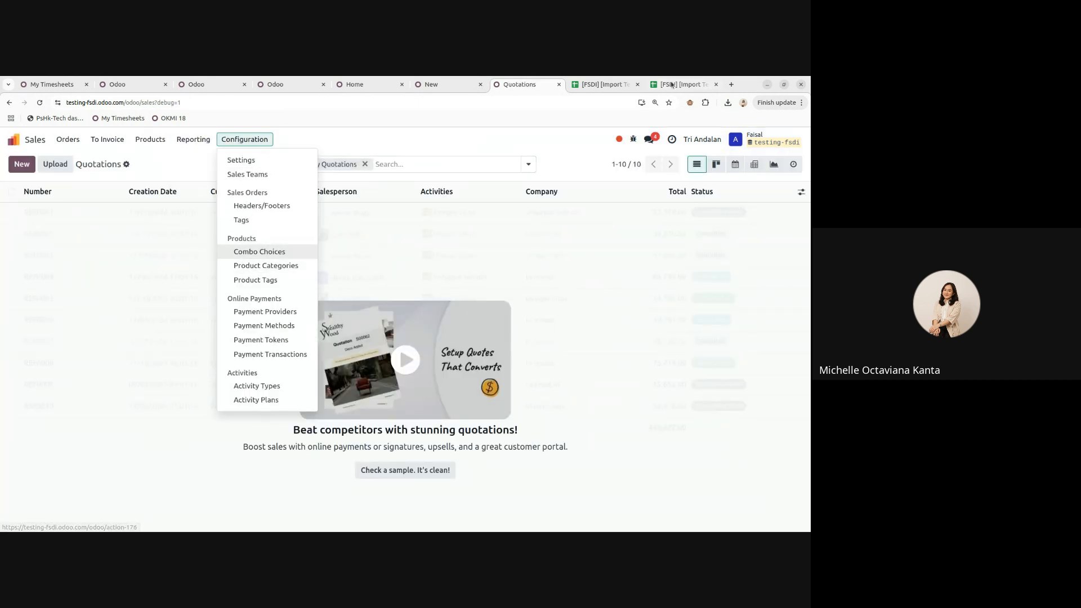
# - In the product template, step through row 2's Internal Reference, Barcode and Tags cells
pyautogui.hotkey('ctrl', '9')
pyautogui.click(348, 280)
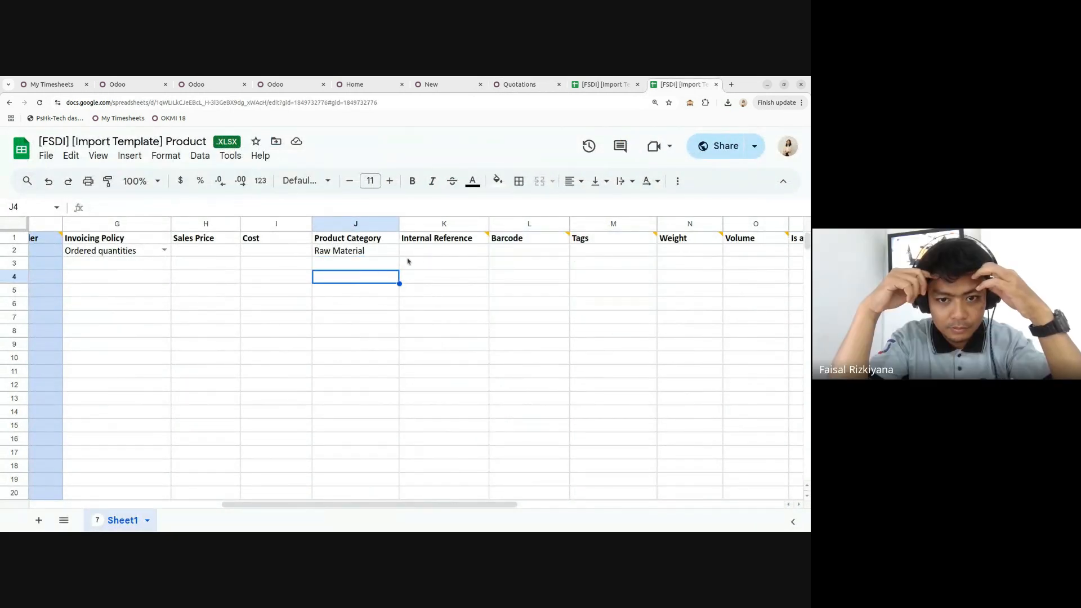
pyautogui.click(425, 253)
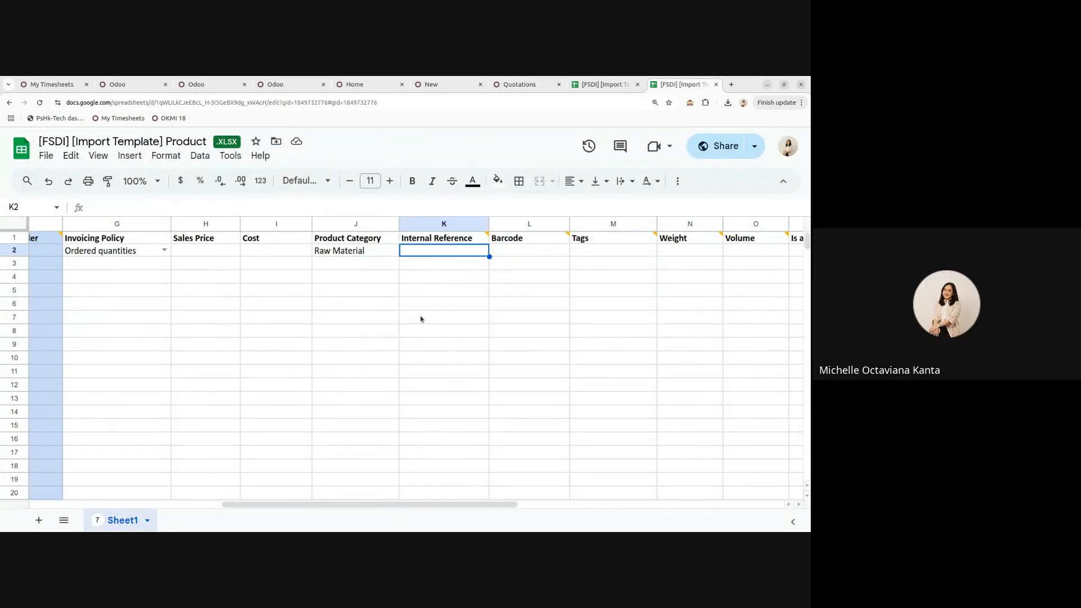
pyautogui.press('Tab')
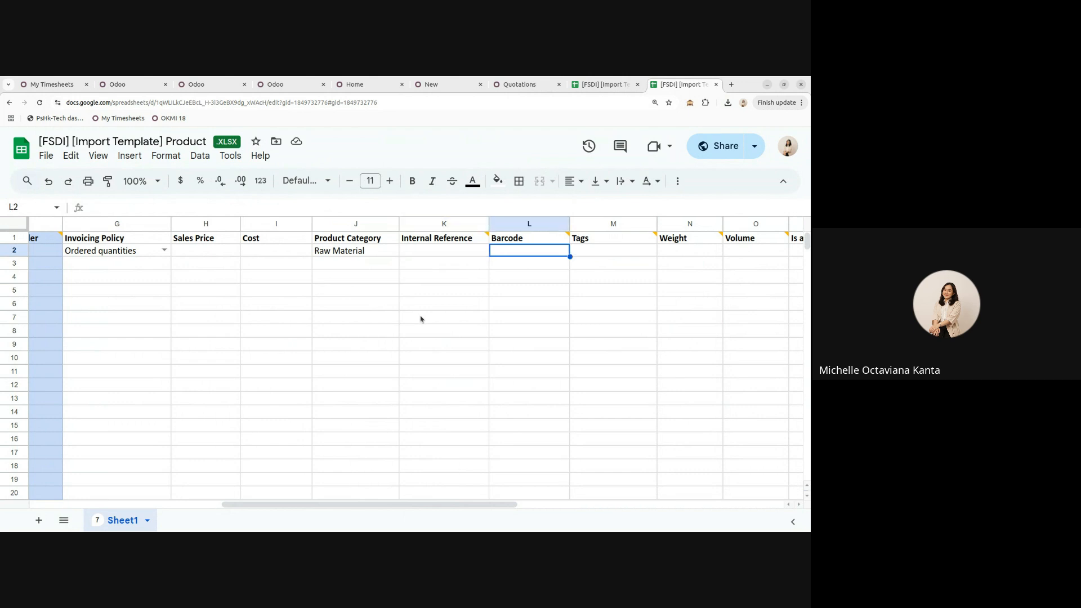
pyautogui.press('Tab')
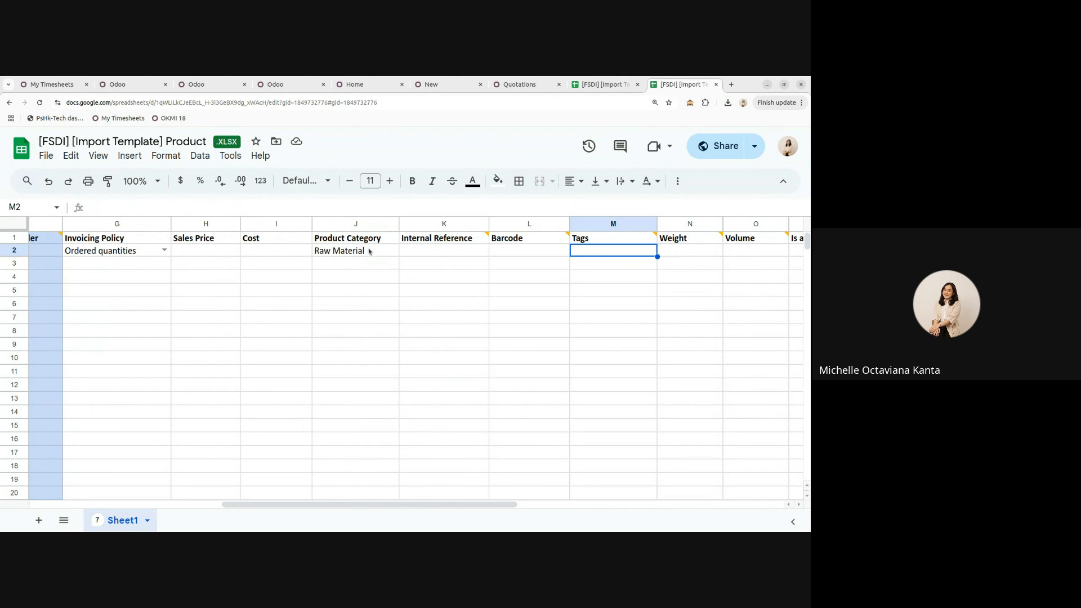
# - Open the Sales products list in Odoo
pyautogui.click(523, 85)
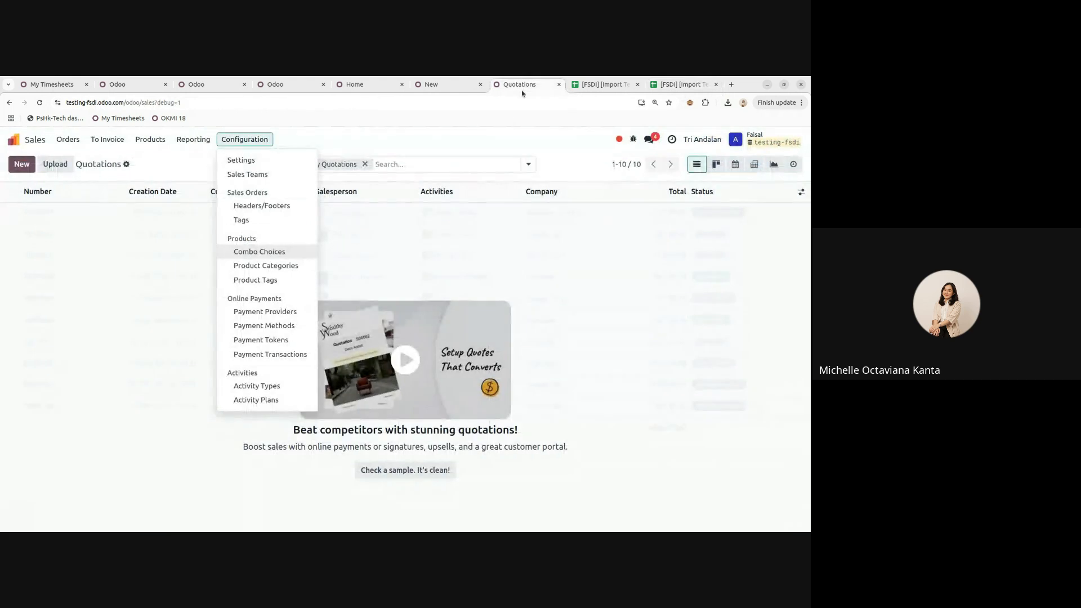
pyautogui.click(151, 140)
pyautogui.click(155, 142)
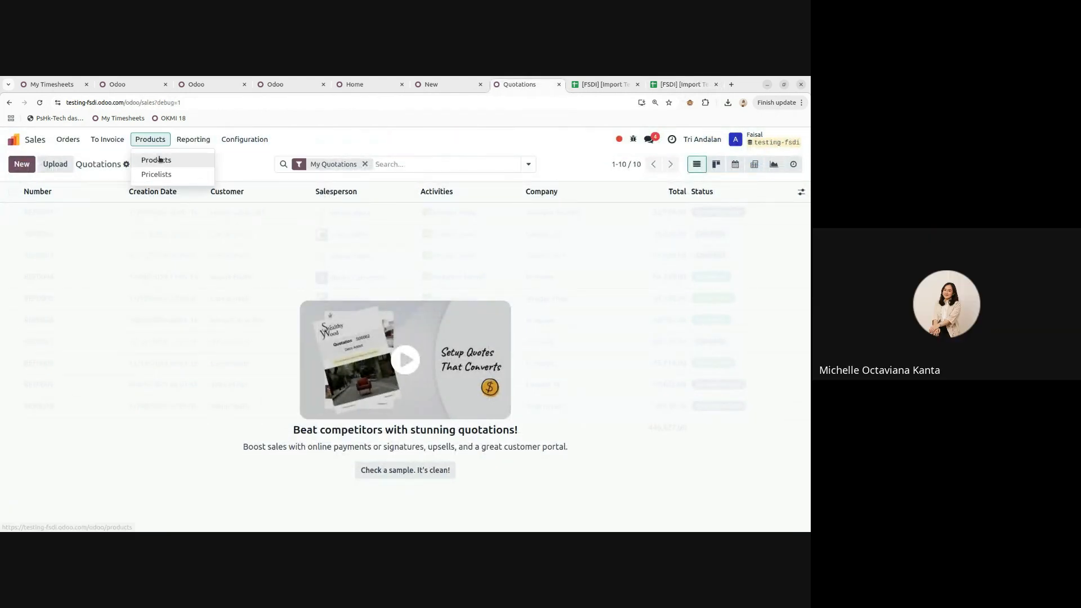
pyautogui.click(151, 158)
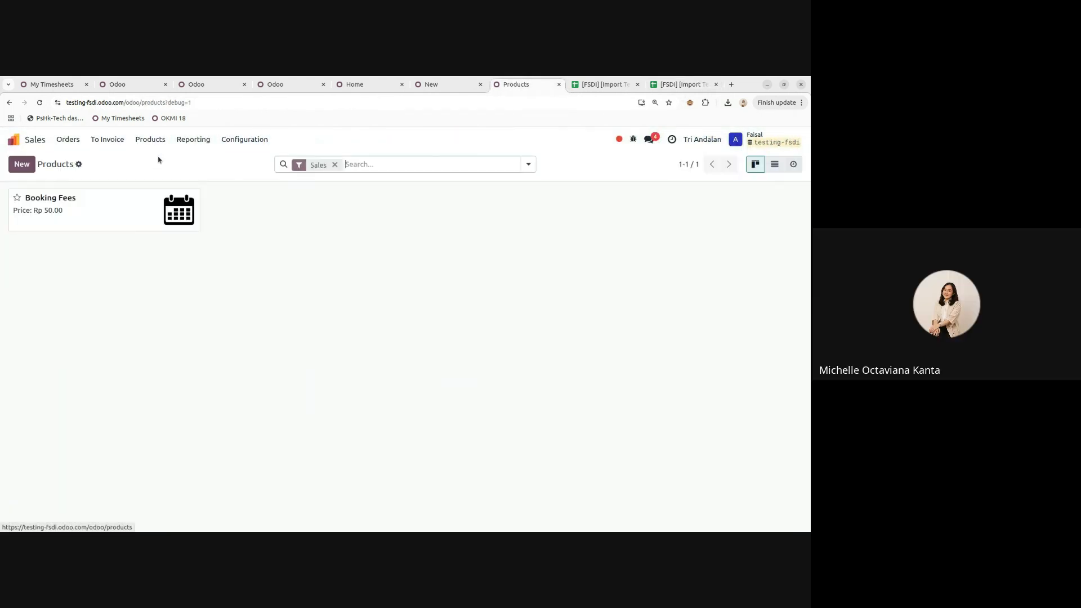
# - Remove the Sales filter, enable the Tri Andalan company too, and open Test Produk
pyautogui.click(335, 165)
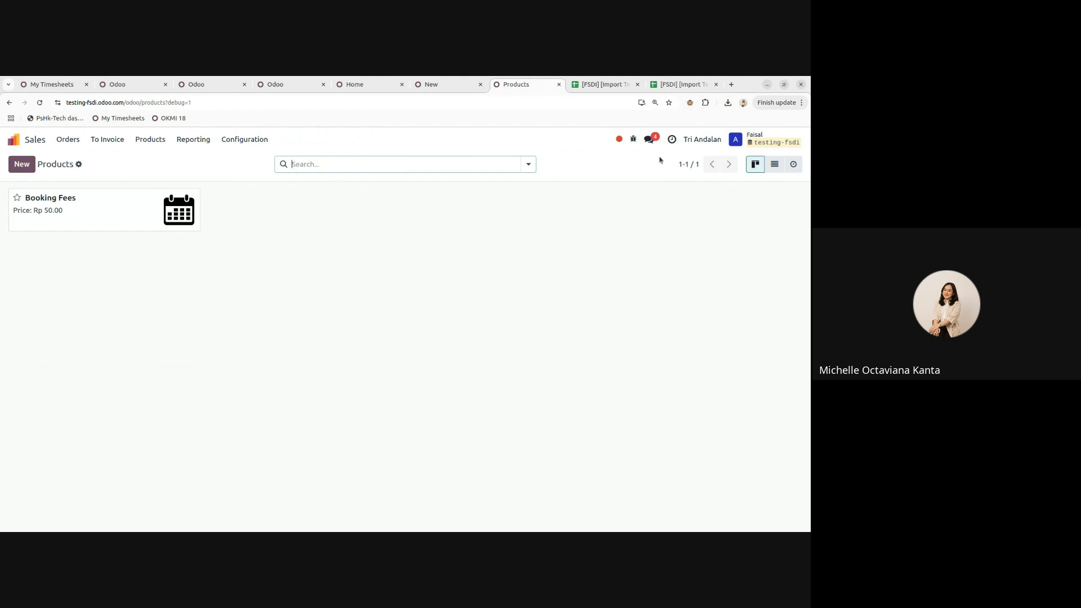
pyautogui.click(686, 145)
pyautogui.click(565, 163)
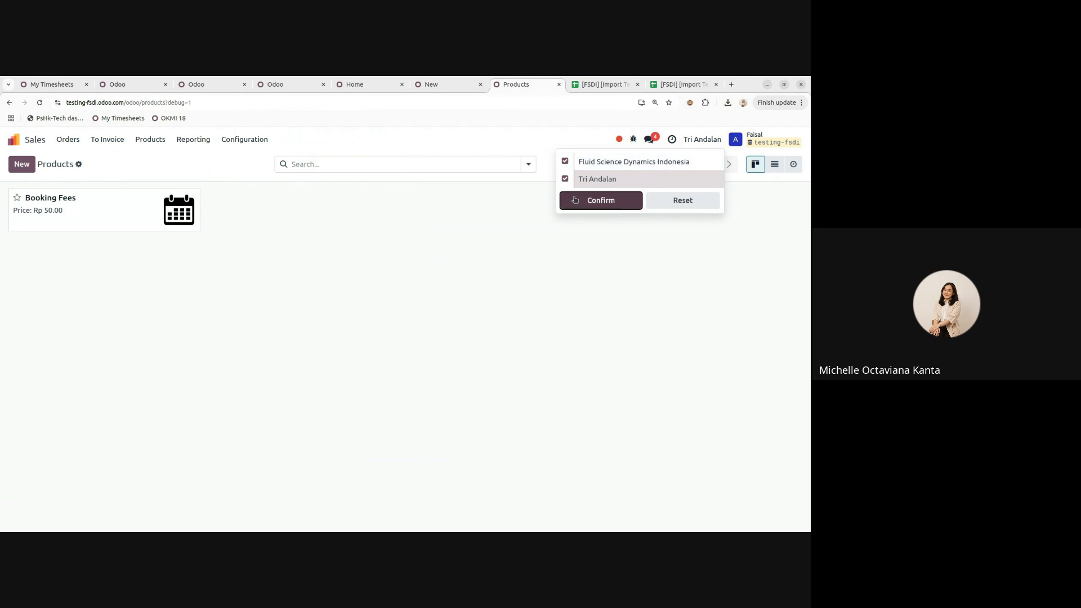
pyautogui.click(597, 200)
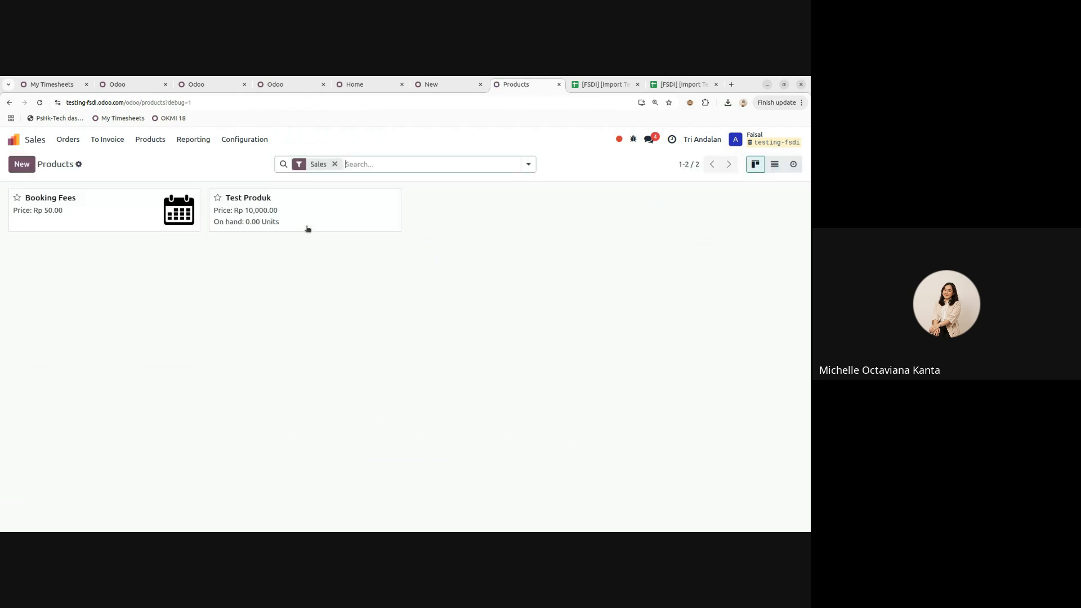
pyautogui.click(258, 206)
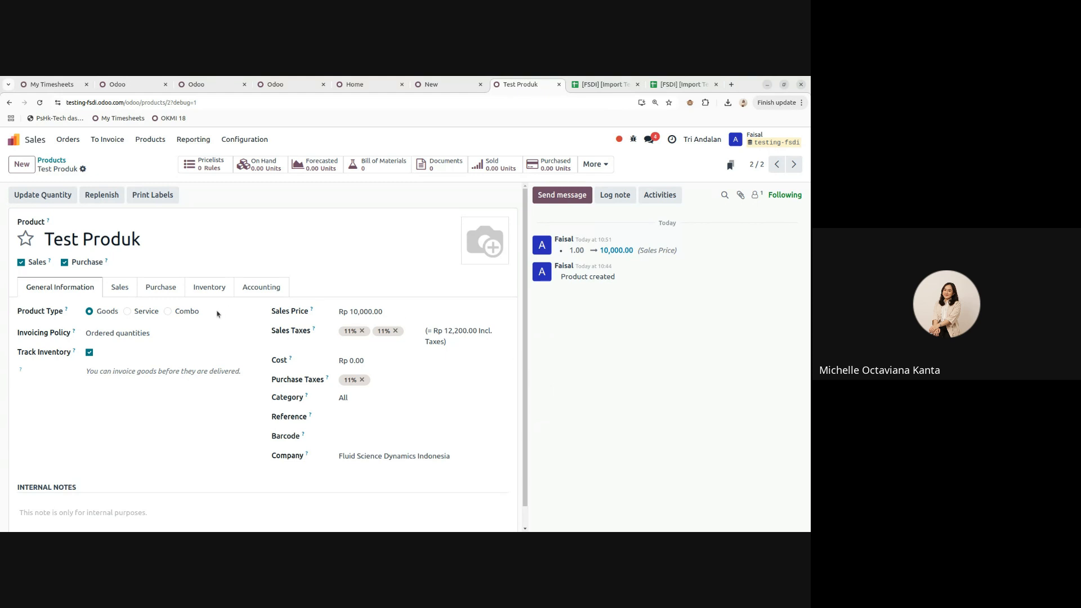
# - Review Test Produk's Sales tab, tags and the All category's costing method, leaving them unchanged
pyautogui.click(127, 292)
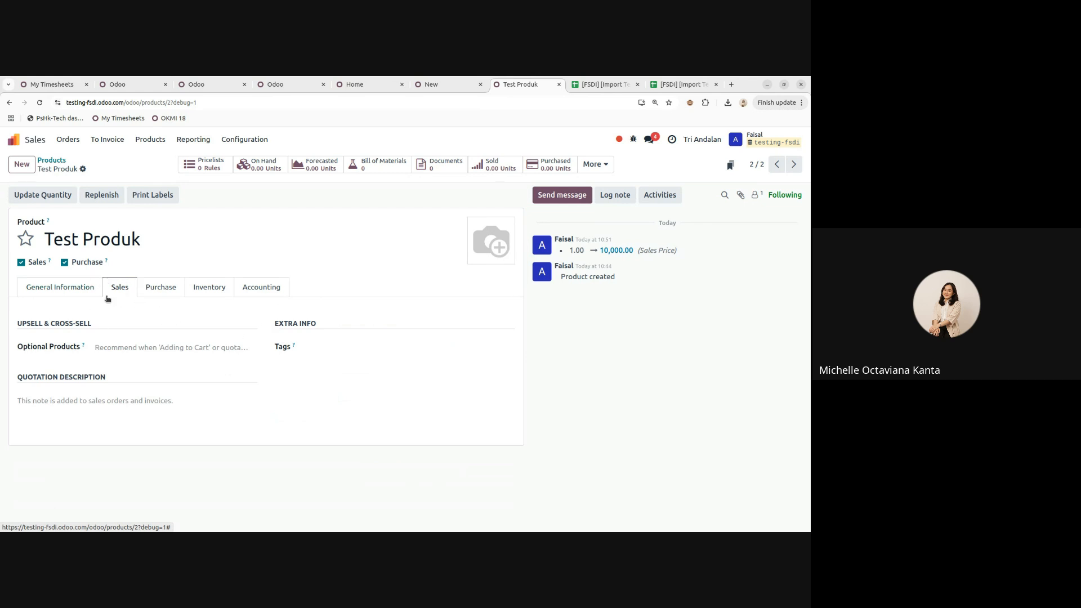
pyautogui.click(357, 347)
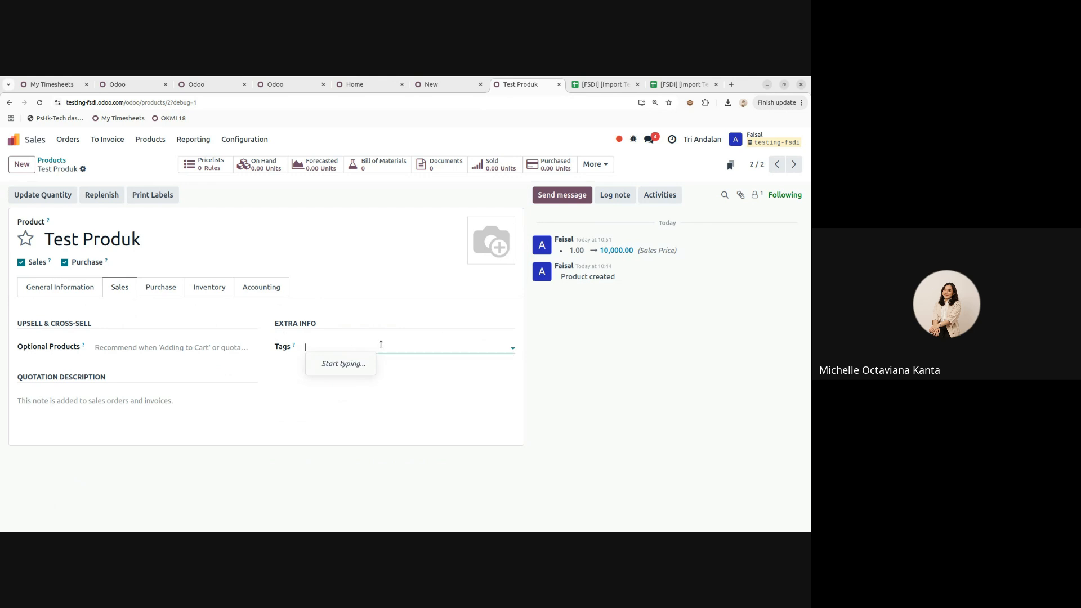
pyautogui.click(80, 287)
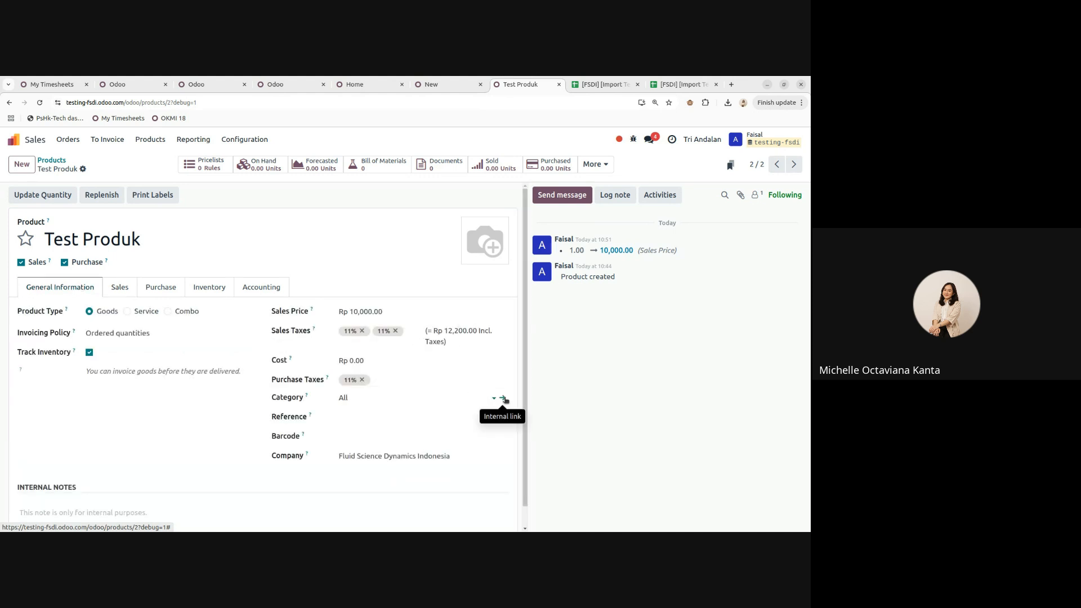
pyautogui.click(503, 399)
pyautogui.click(394, 296)
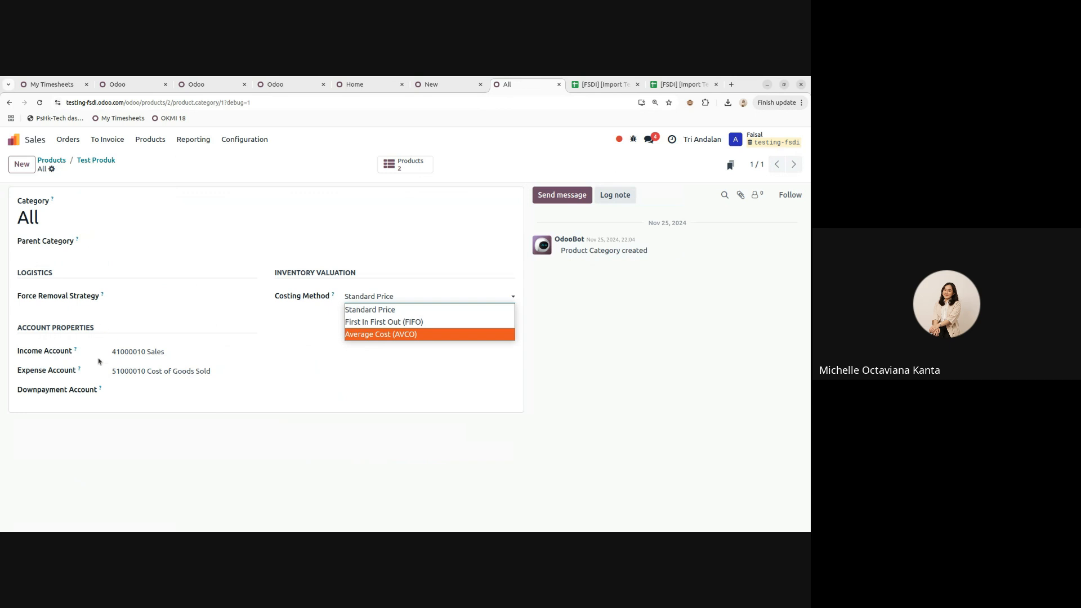
pyautogui.click(156, 448)
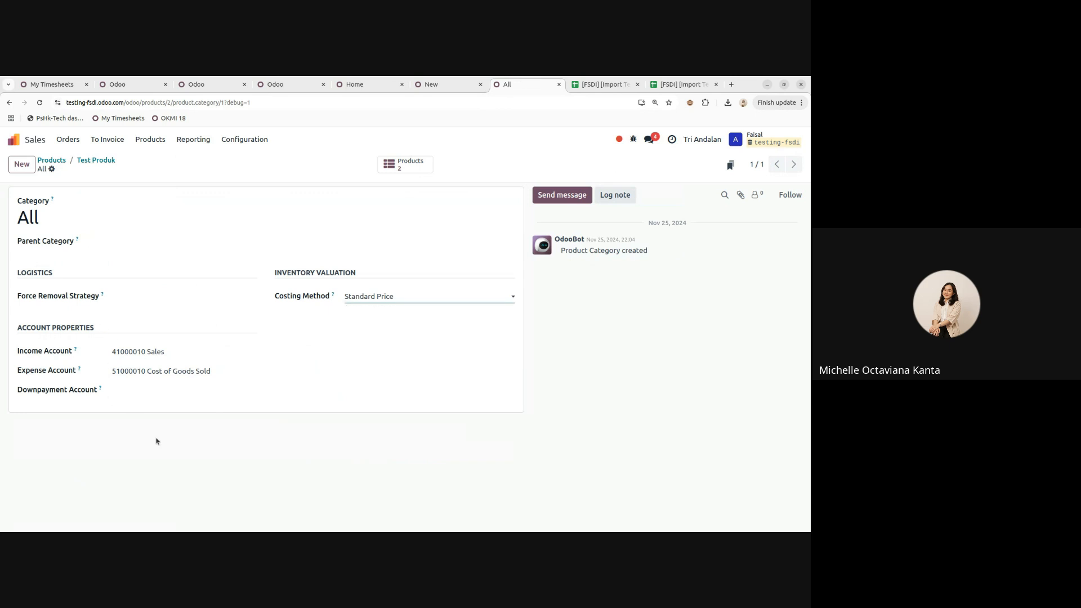
pyautogui.click(97, 161)
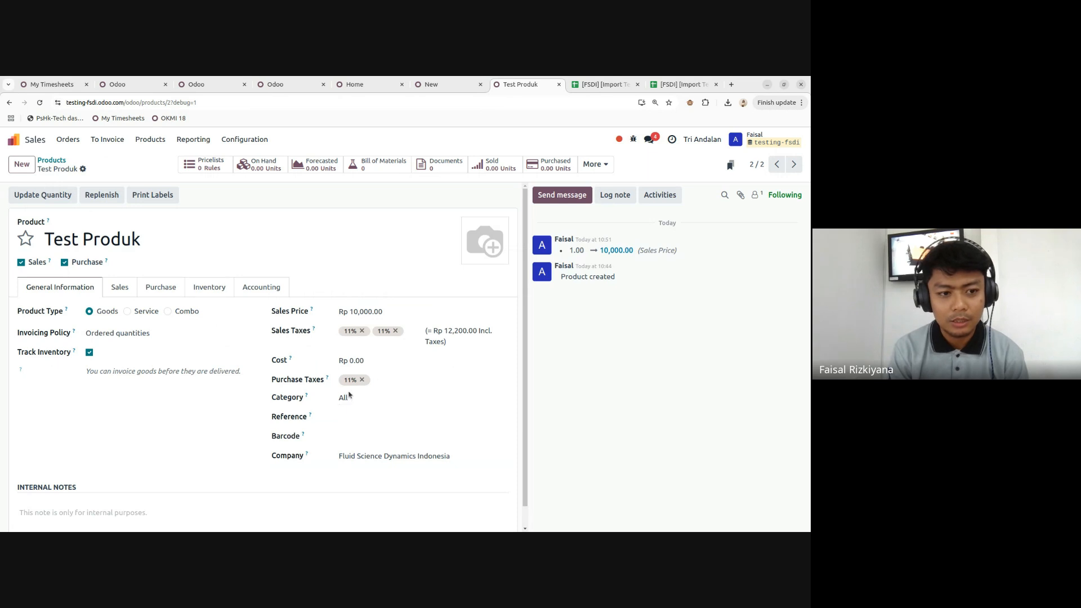
pyautogui.click(125, 292)
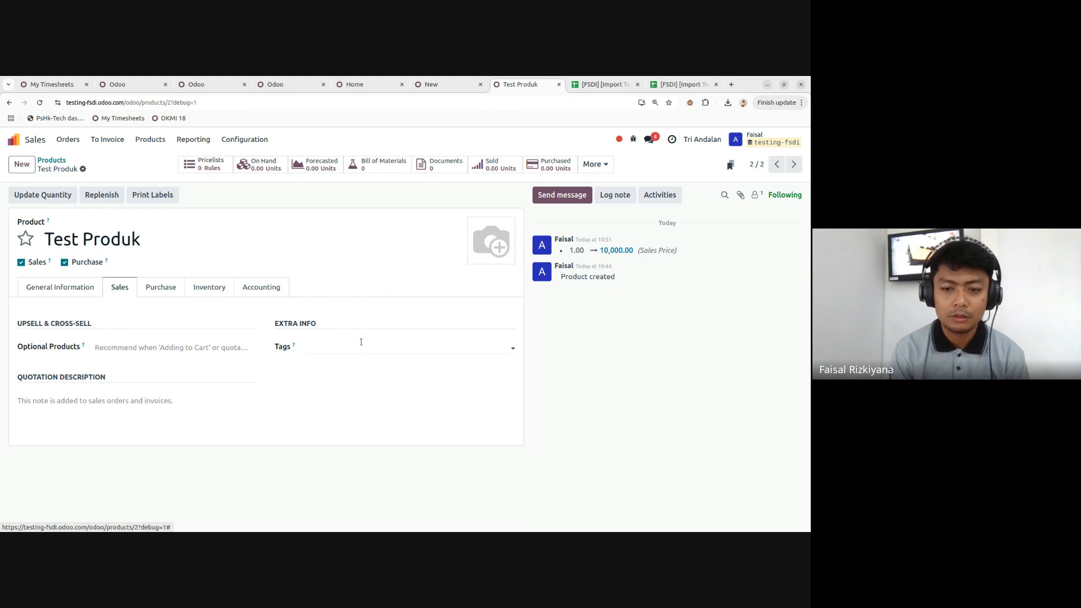
pyautogui.click(72, 290)
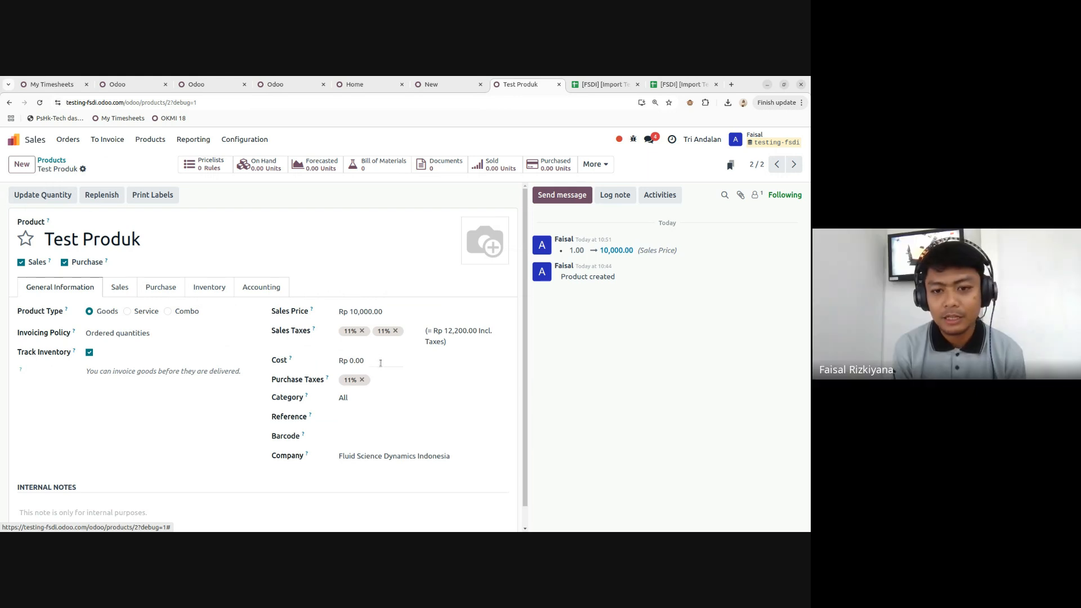
pyautogui.click(684, 84)
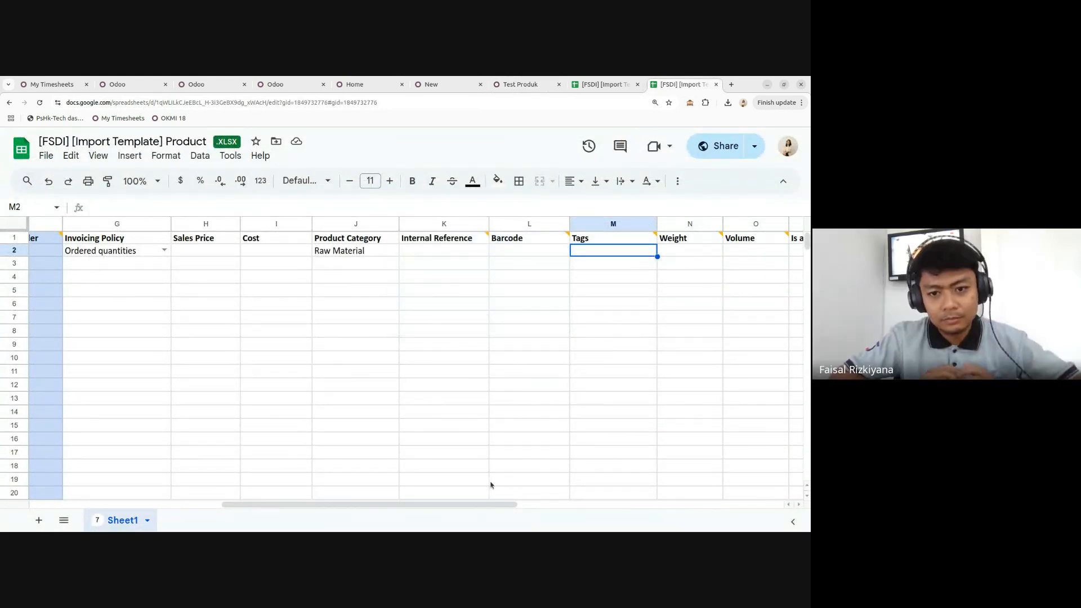
# - Compare the template's Weight, Volume and Is a Landed Cost columns with Test Produk's Inventory tab
pyautogui.moveTo(477, 504); pyautogui.dragTo(647, 500)
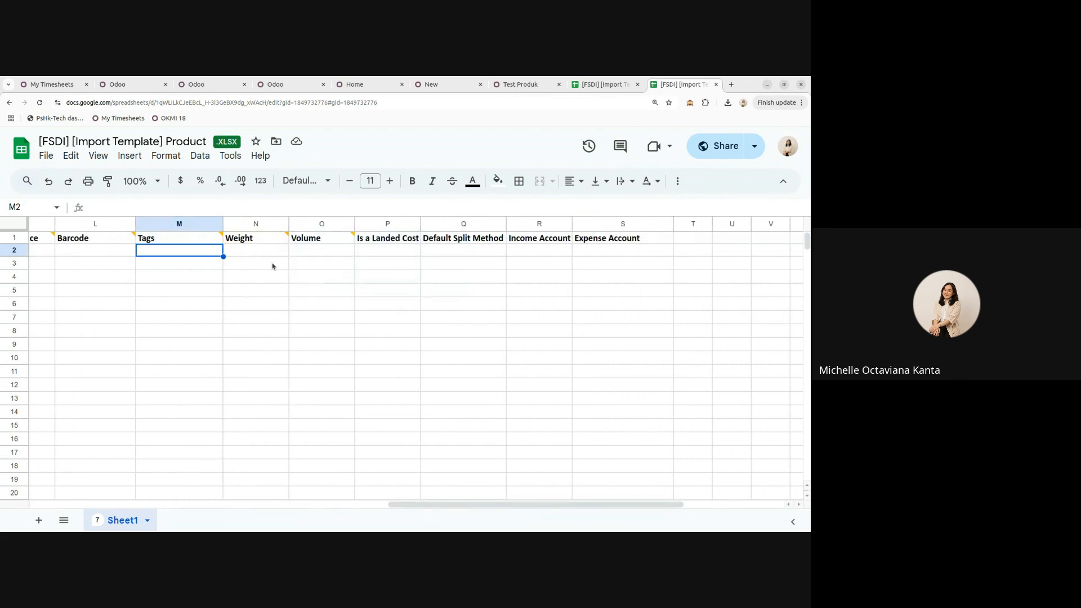
pyautogui.click(277, 270)
pyautogui.click(338, 270)
pyautogui.click(287, 269)
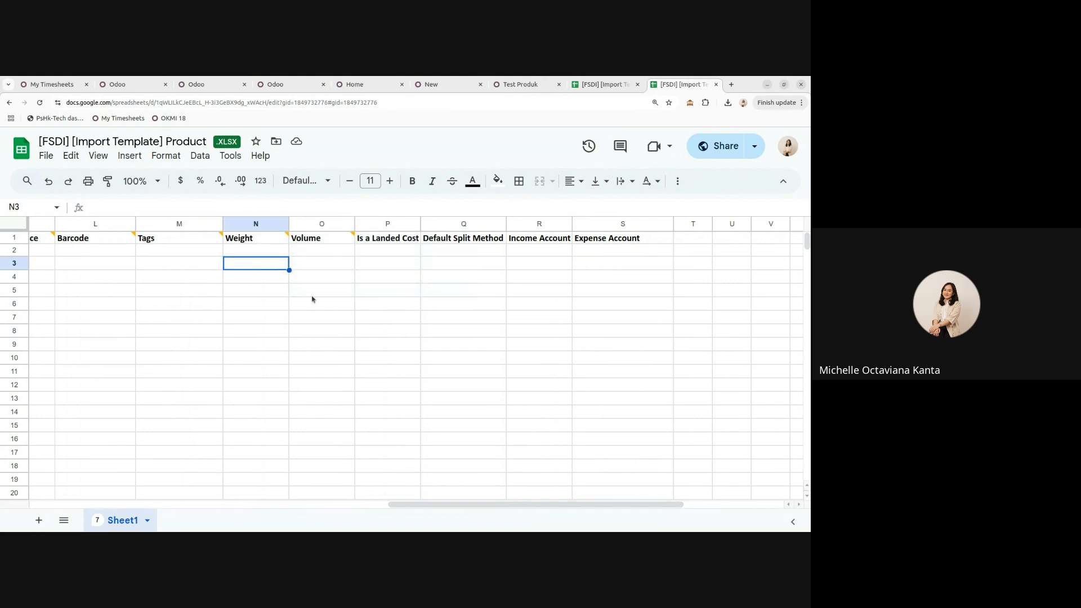
pyautogui.click(313, 292)
pyautogui.click(535, 88)
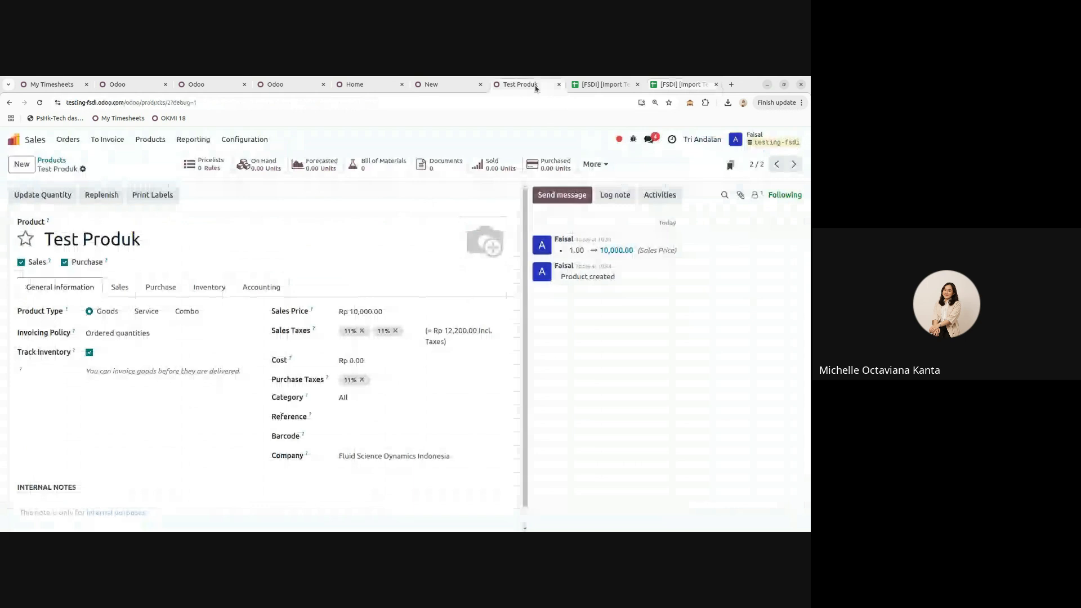
pyautogui.click(202, 291)
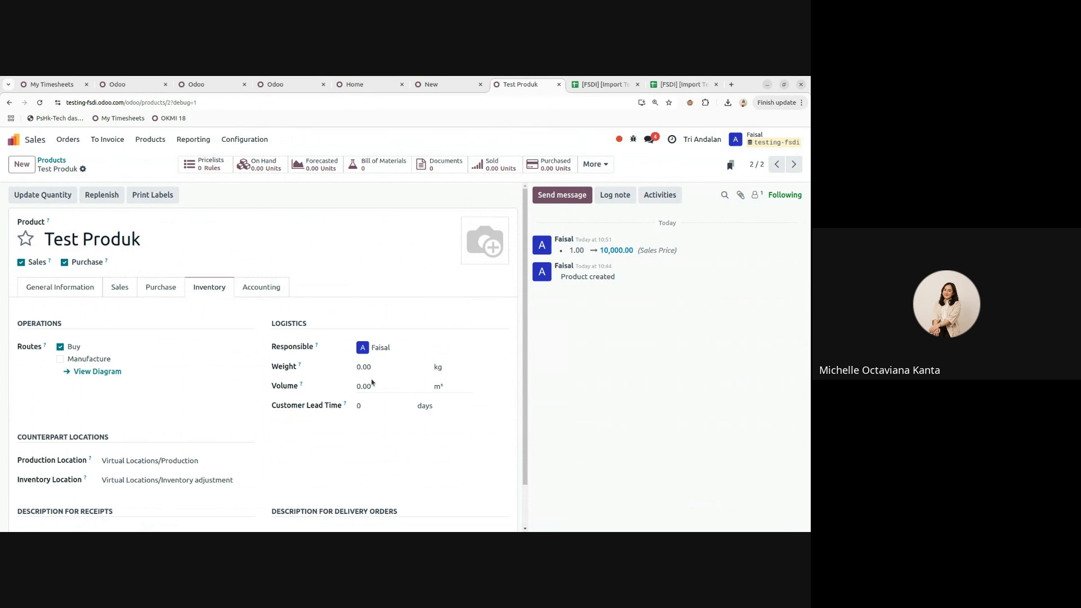
pyautogui.click(667, 86)
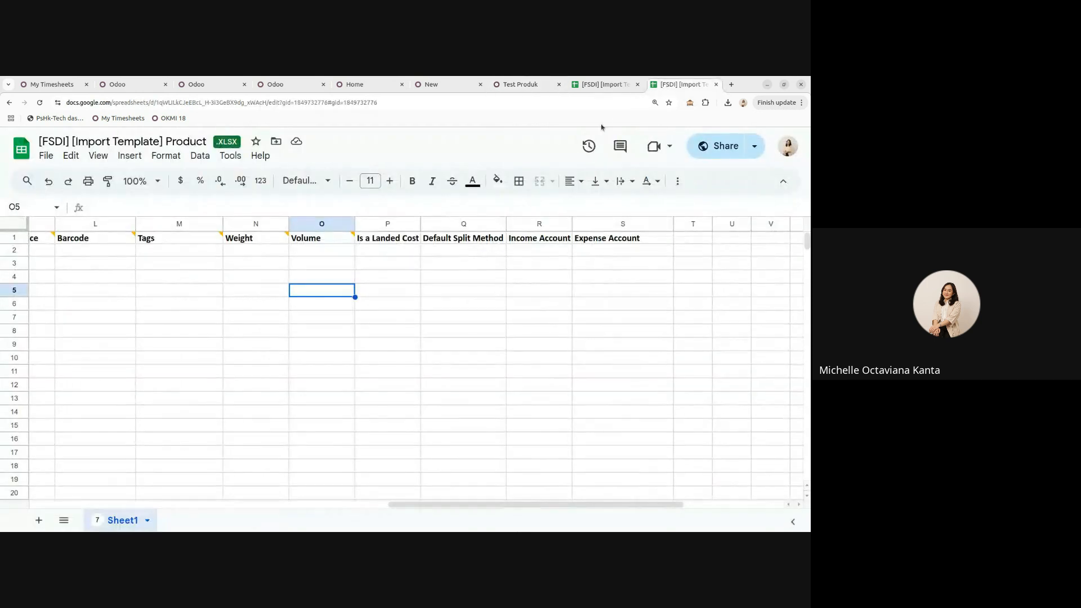
pyautogui.click(376, 242)
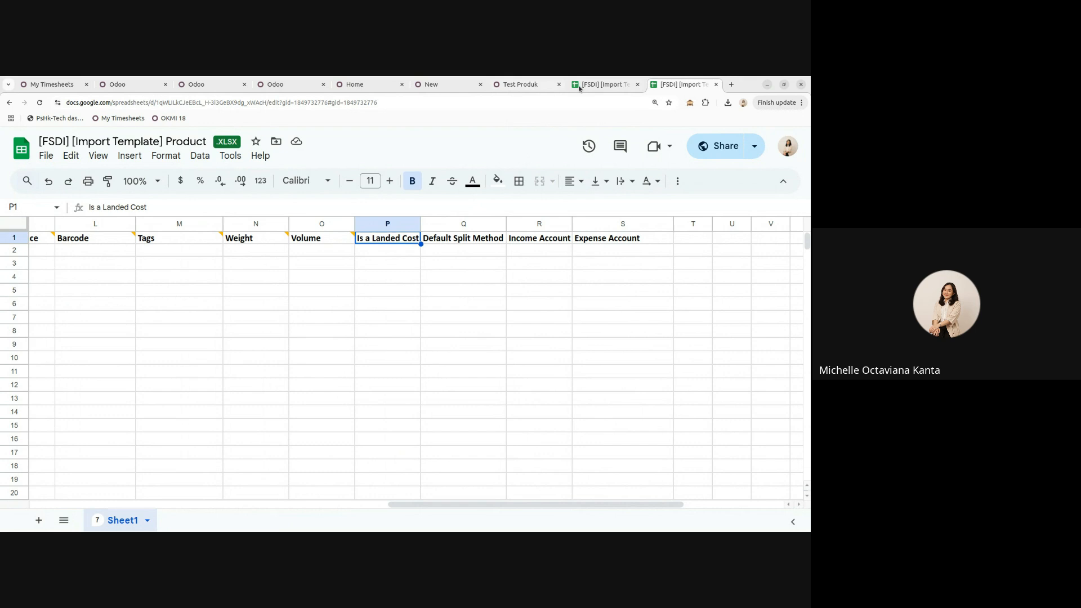
pyautogui.click(517, 84)
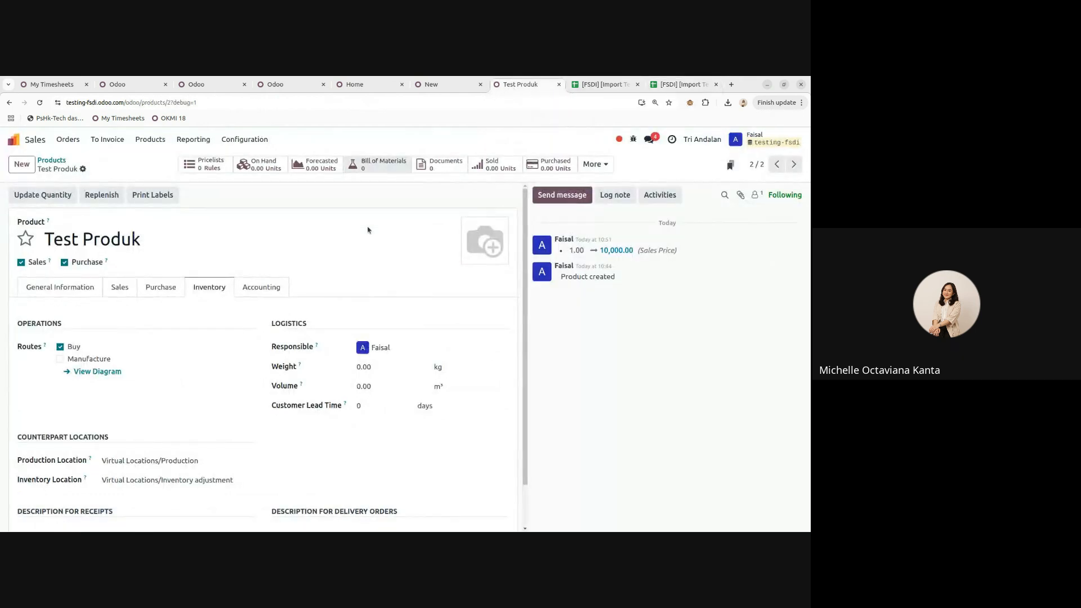
# - Page through Test Produk's General Information, Inventory, Sales and Purchase tabs, then go to the apps home
pyautogui.click(68, 287)
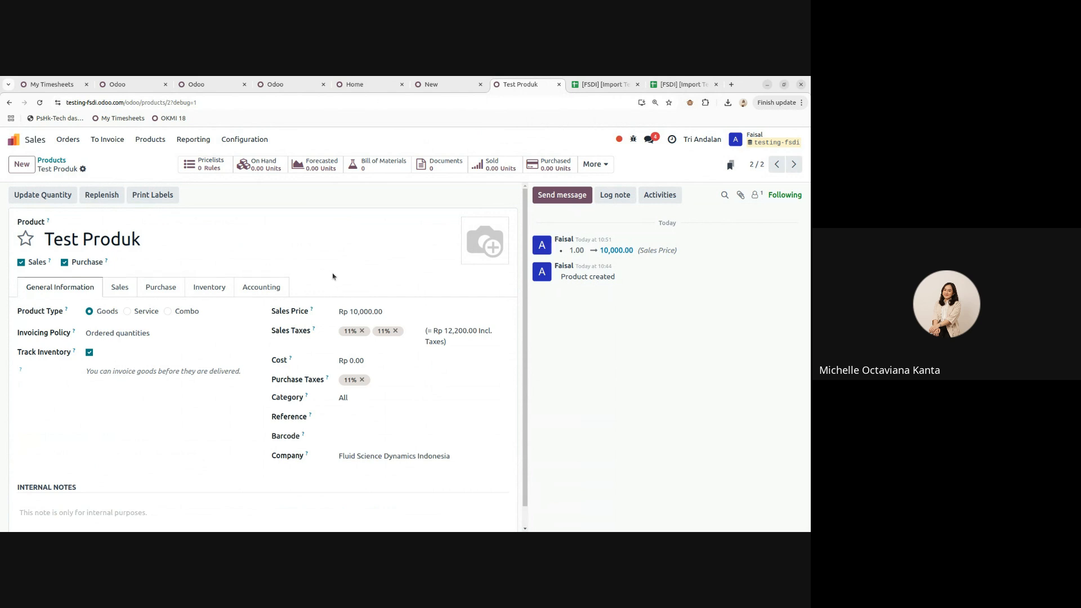
pyautogui.click(210, 286)
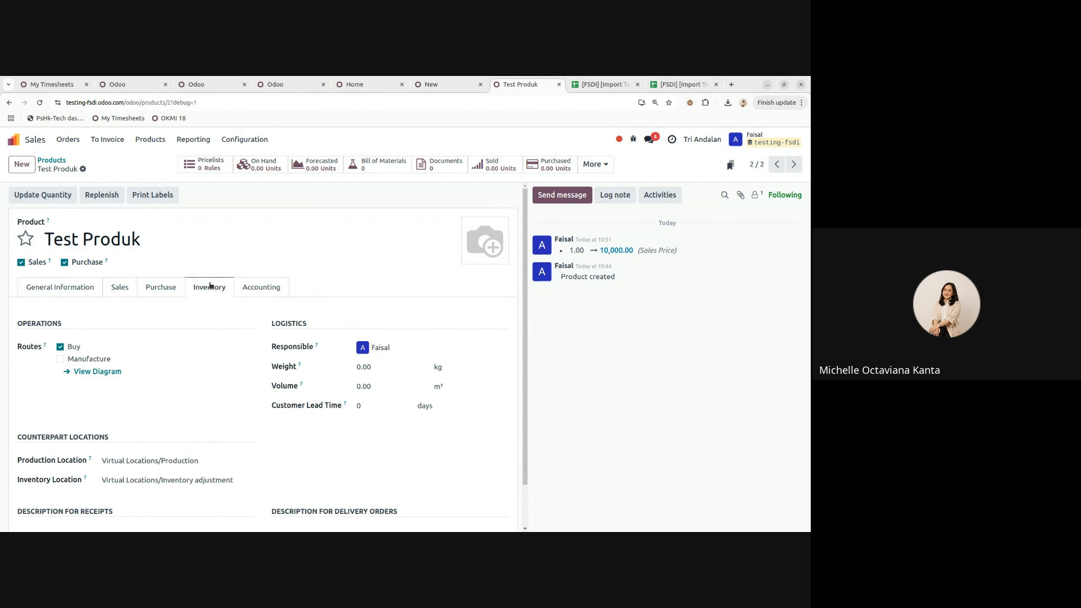
pyautogui.click(129, 287)
pyautogui.click(160, 287)
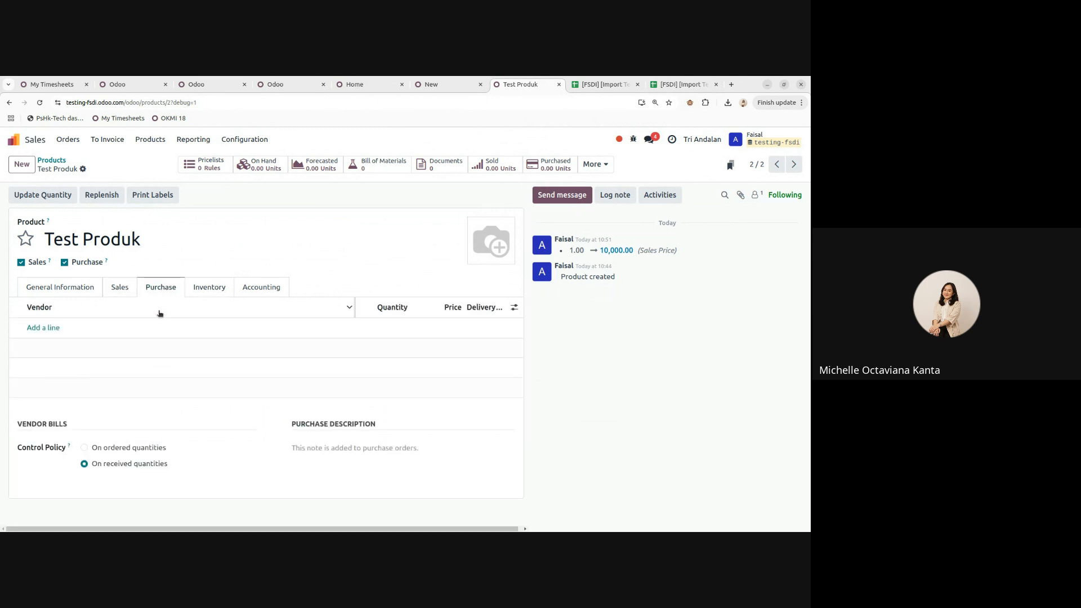
pyautogui.click(66, 284)
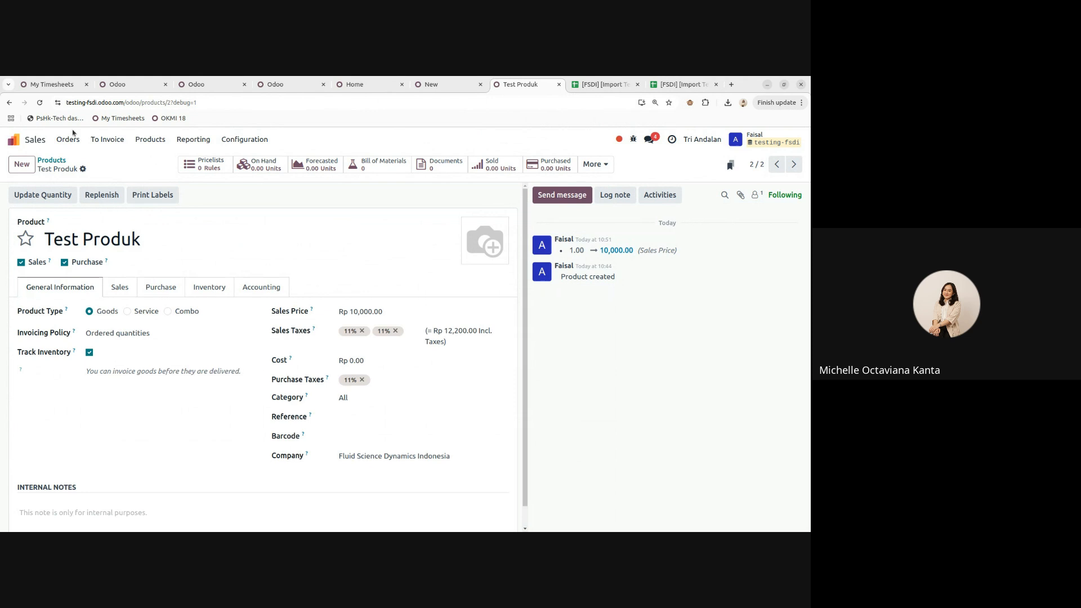
pyautogui.click(14, 139)
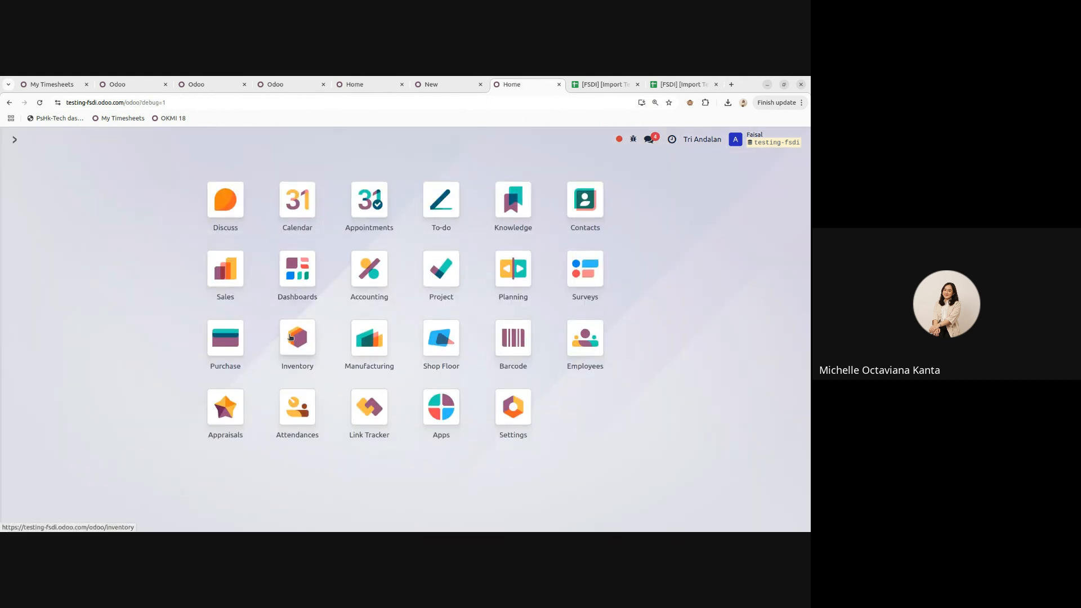
# - Enable Landed Costs in Inventory settings, found by searching 'lande'
pyautogui.click(291, 336)
pyautogui.click(275, 139)
pyautogui.click(331, 164)
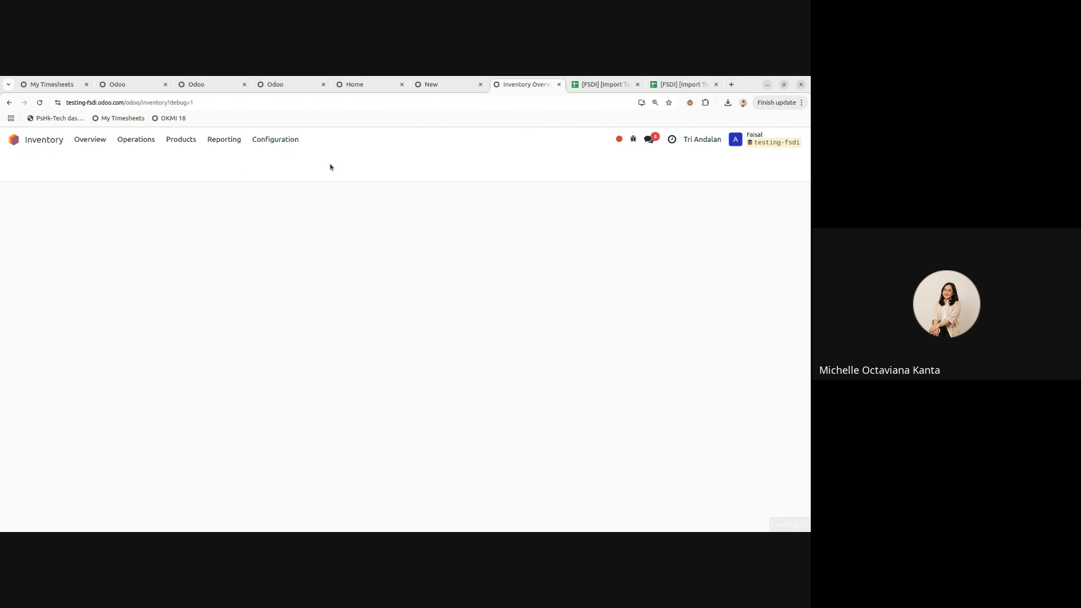
pyautogui.write('landed')
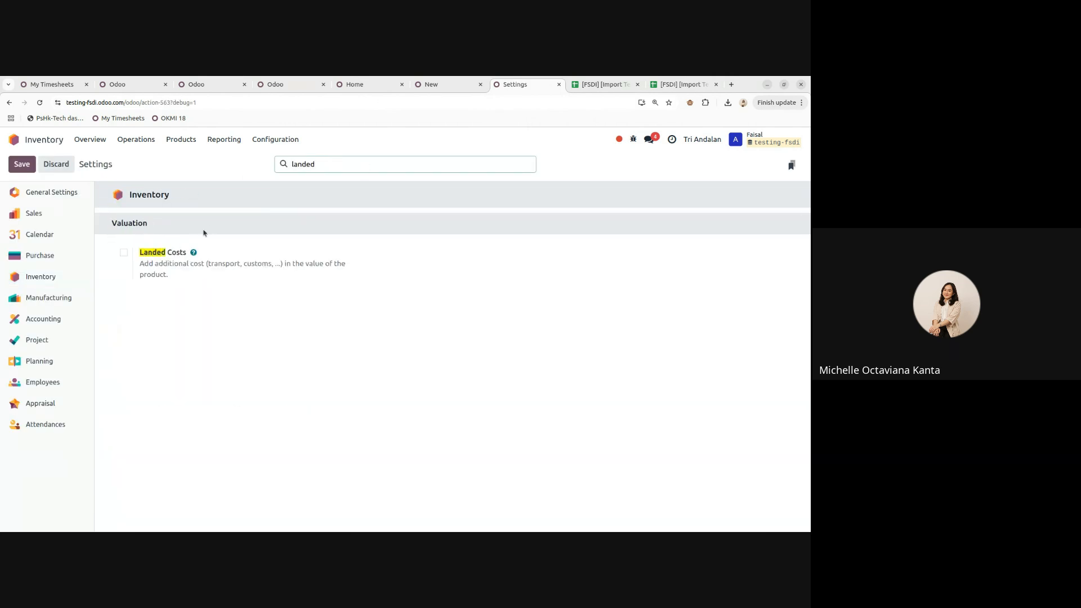
pyautogui.click(124, 252)
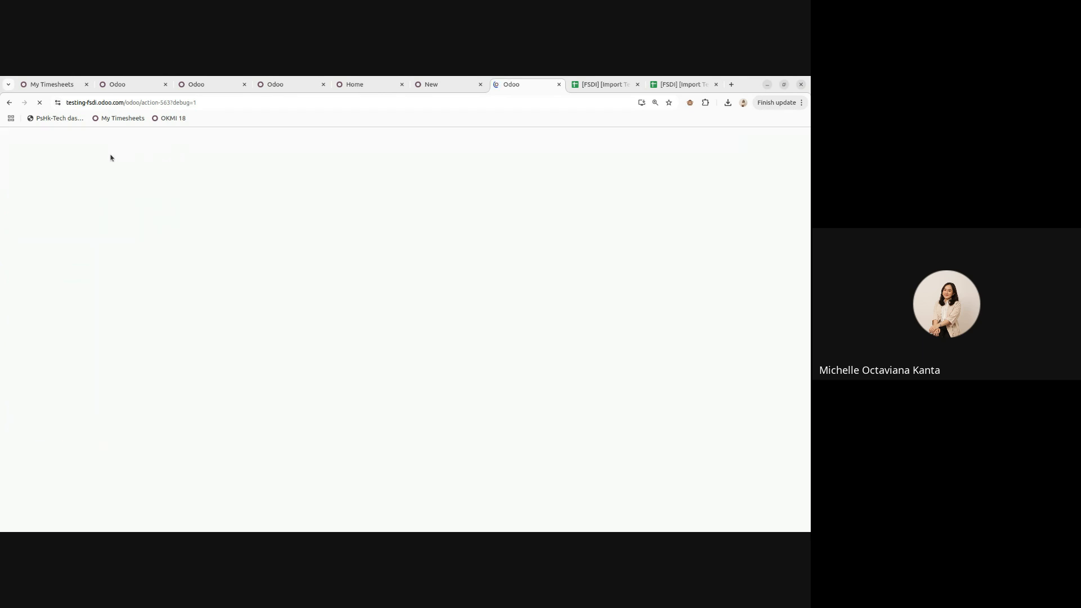
# - Open Test Produk from the Sales products list
pyautogui.click(25, 140)
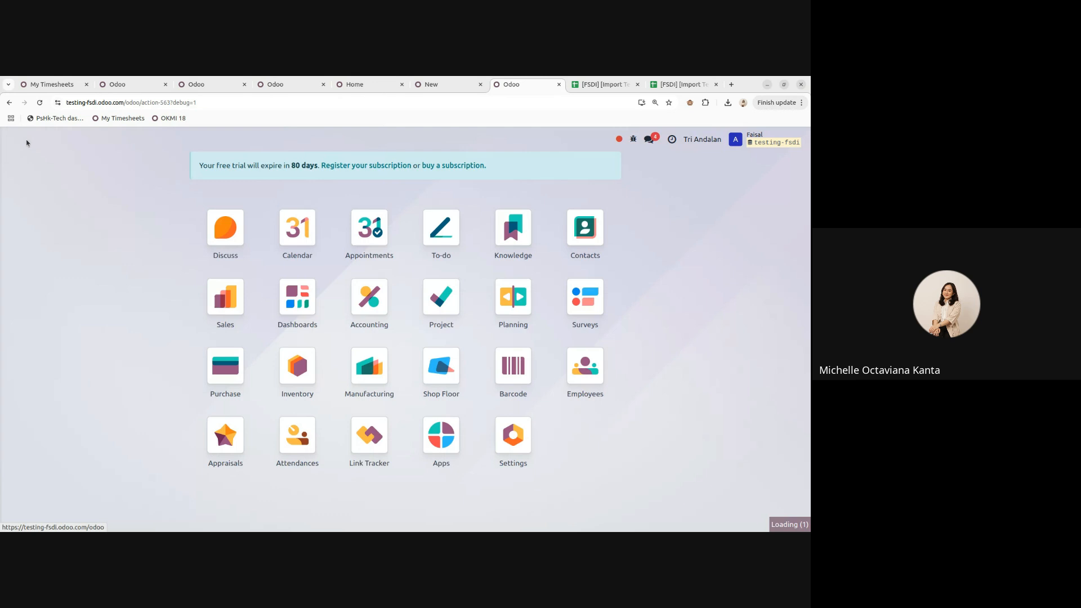
pyautogui.click(225, 281)
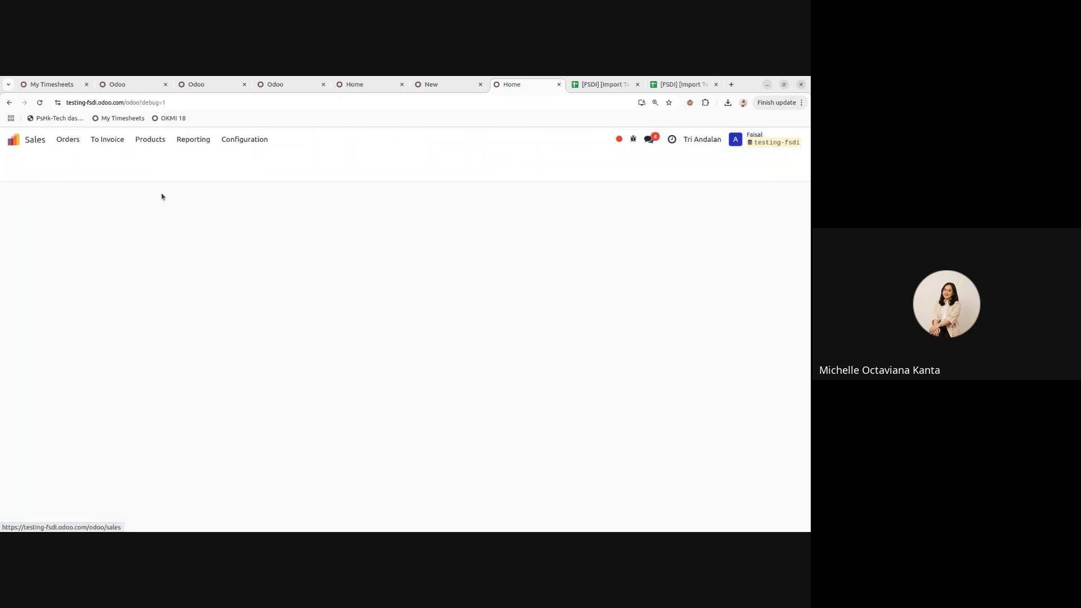
pyautogui.click(151, 141)
pyautogui.click(161, 156)
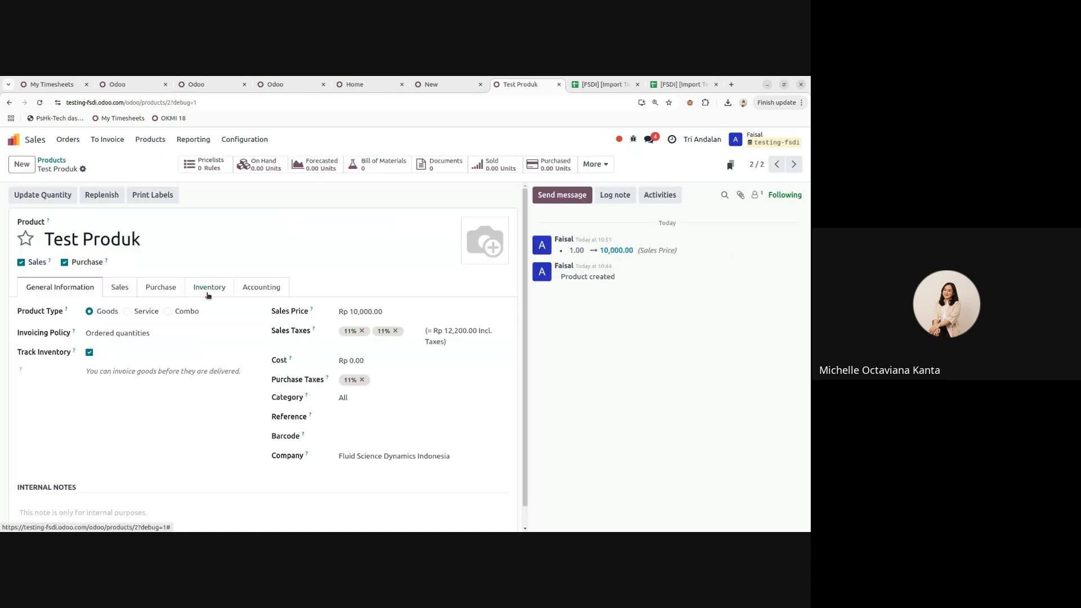
# - Review Test Produk's inventory, purchase and sales details, then return to the products list
pyautogui.click(209, 287)
pyautogui.scroll(-1, 212, 303)
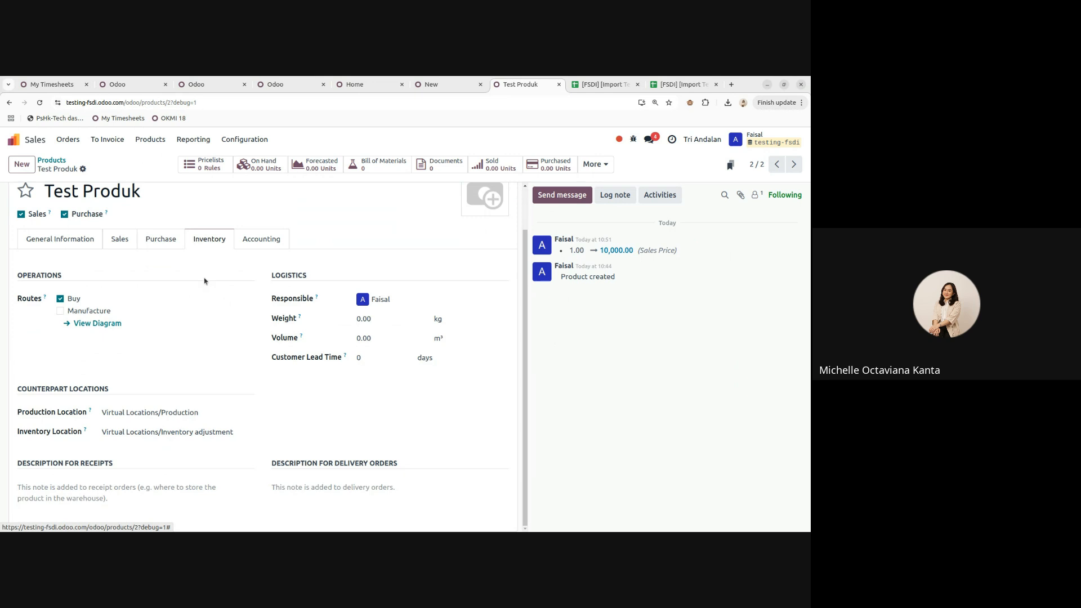
pyautogui.click(163, 242)
pyautogui.click(122, 287)
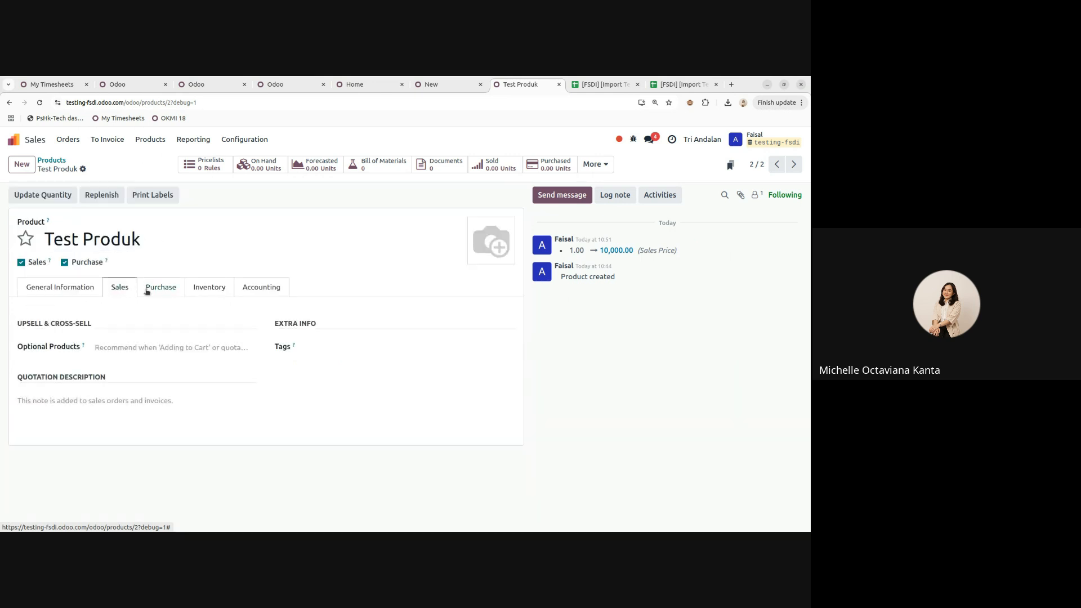
pyautogui.click(56, 291)
pyautogui.scroll(-1, 176, 312)
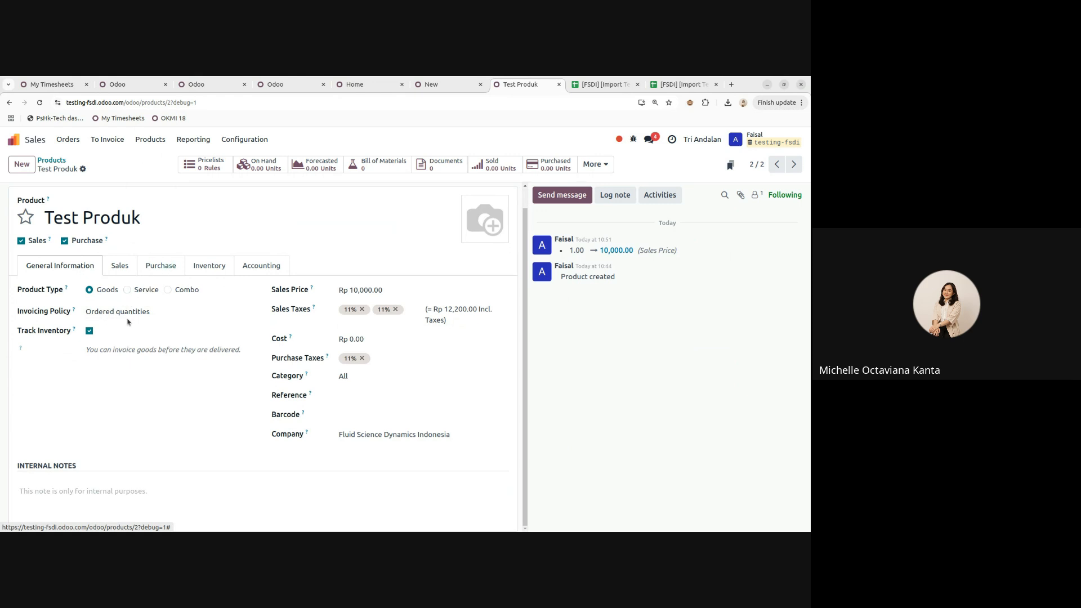
pyautogui.click(51, 161)
# - Create a new service product named Ongkir, keeping Create on Order set to Nothing
pyautogui.click(26, 170)
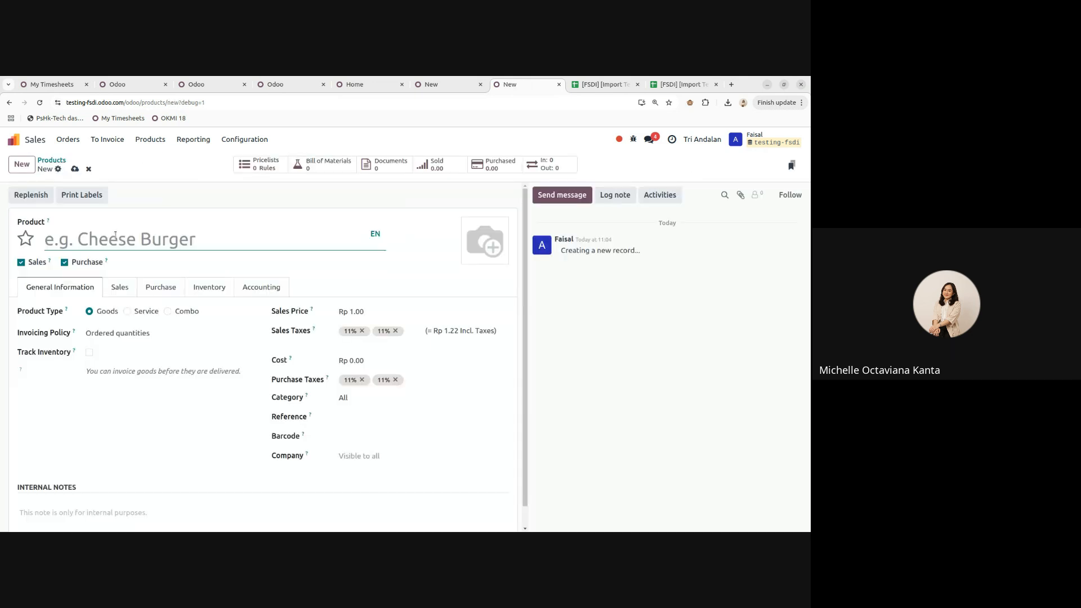
pyautogui.write('Ongkir')
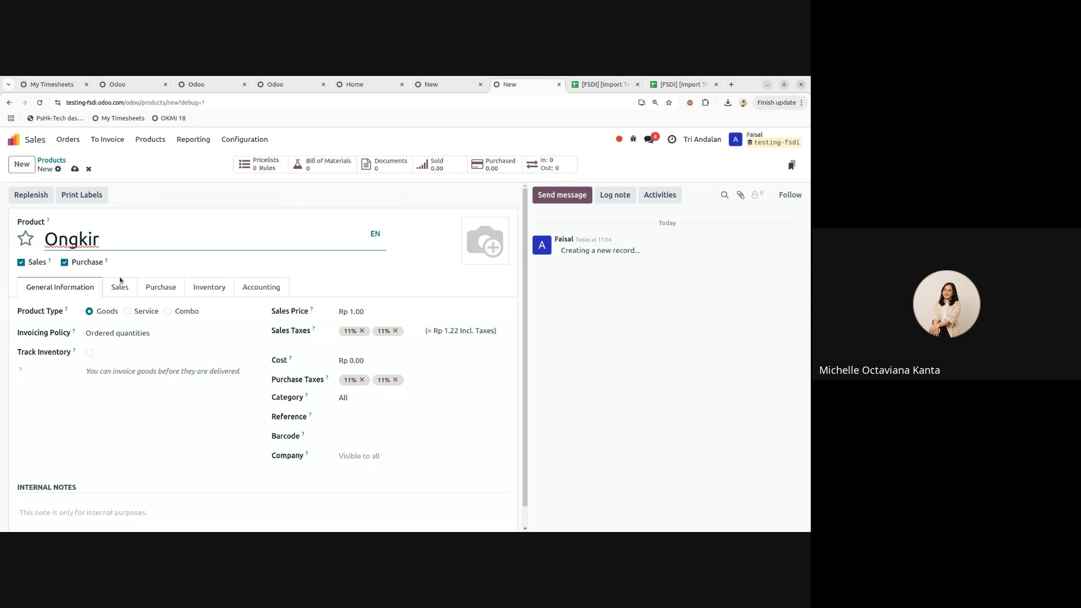
pyautogui.click(128, 311)
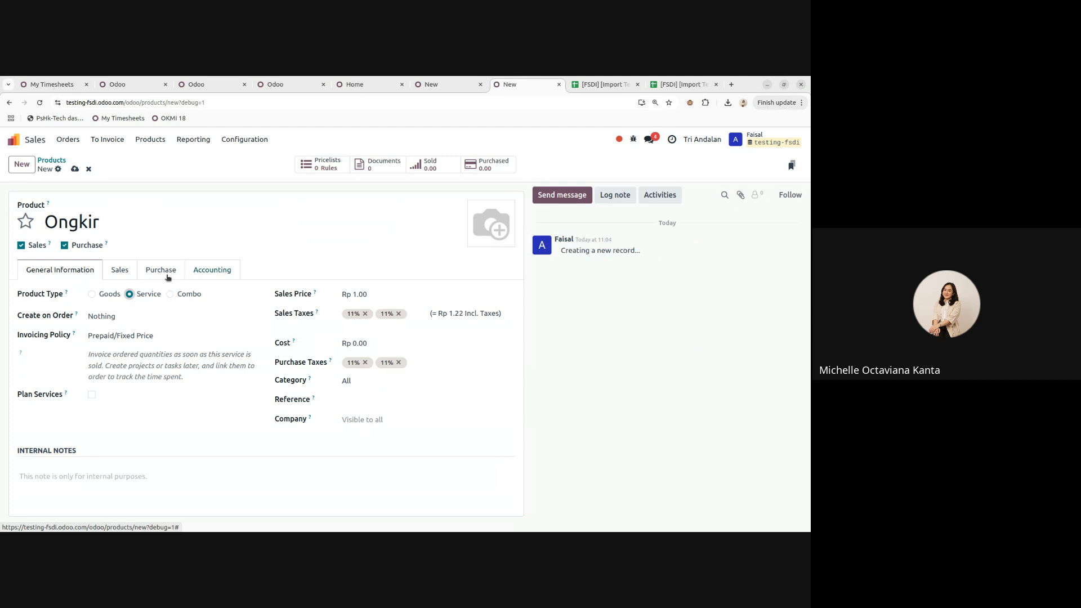
pyautogui.click(110, 270)
pyautogui.click(142, 271)
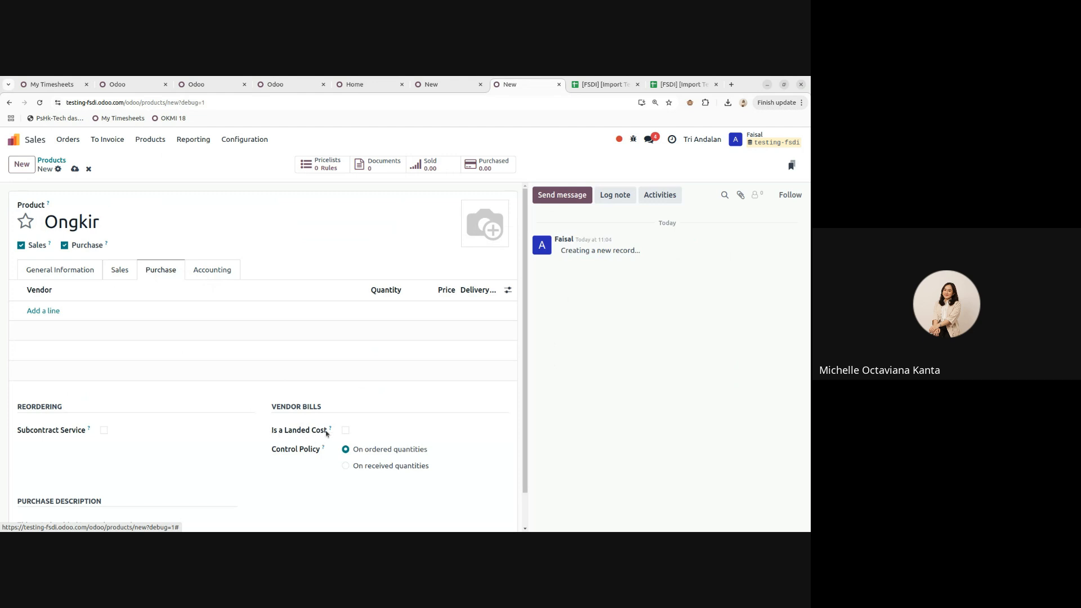
pyautogui.click(60, 270)
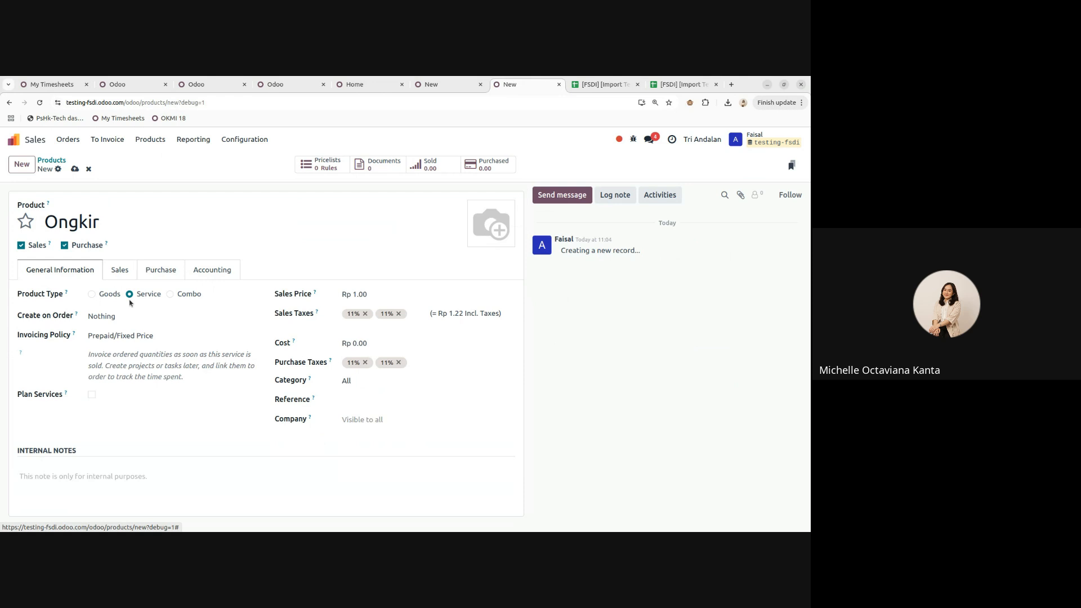
pyautogui.click(104, 316)
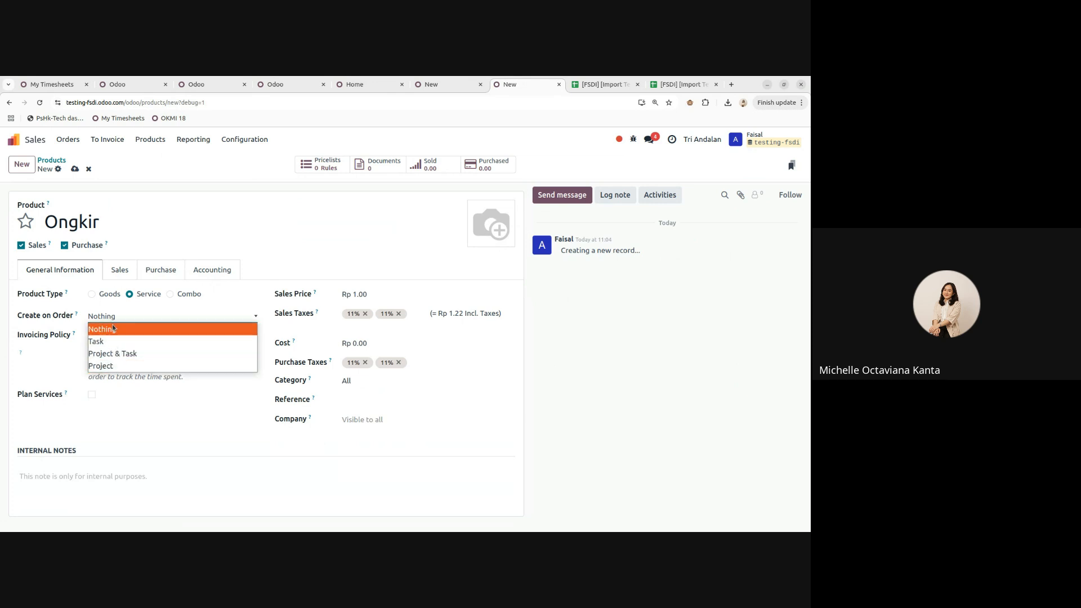
pyautogui.click(113, 329)
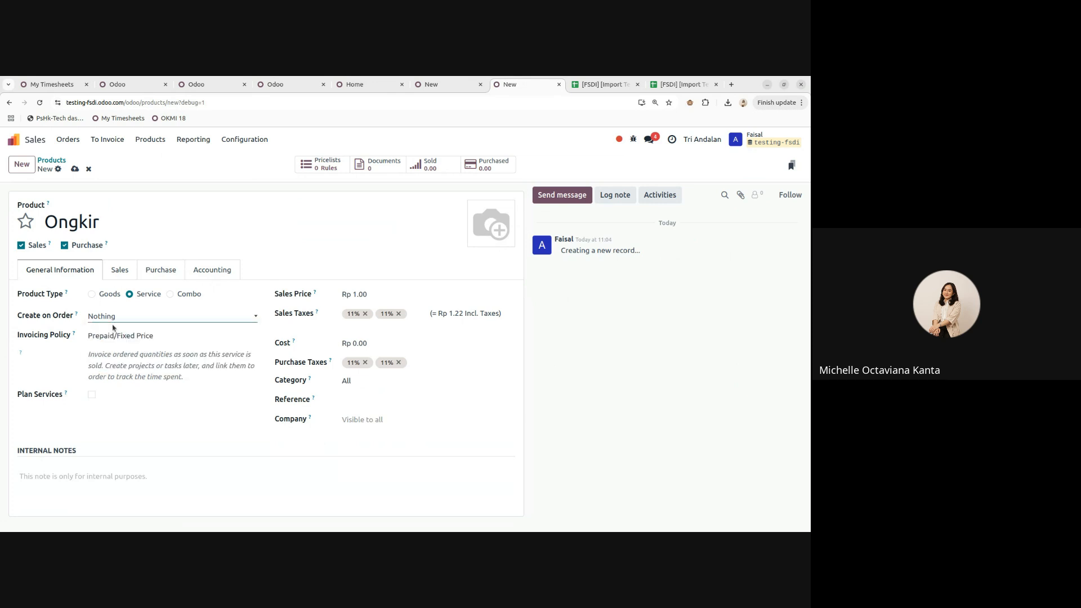
# - Tick 'Is a Landed Cost' in Ongkir's purchase settings and leave Default Split Method blank
pyautogui.click(160, 269)
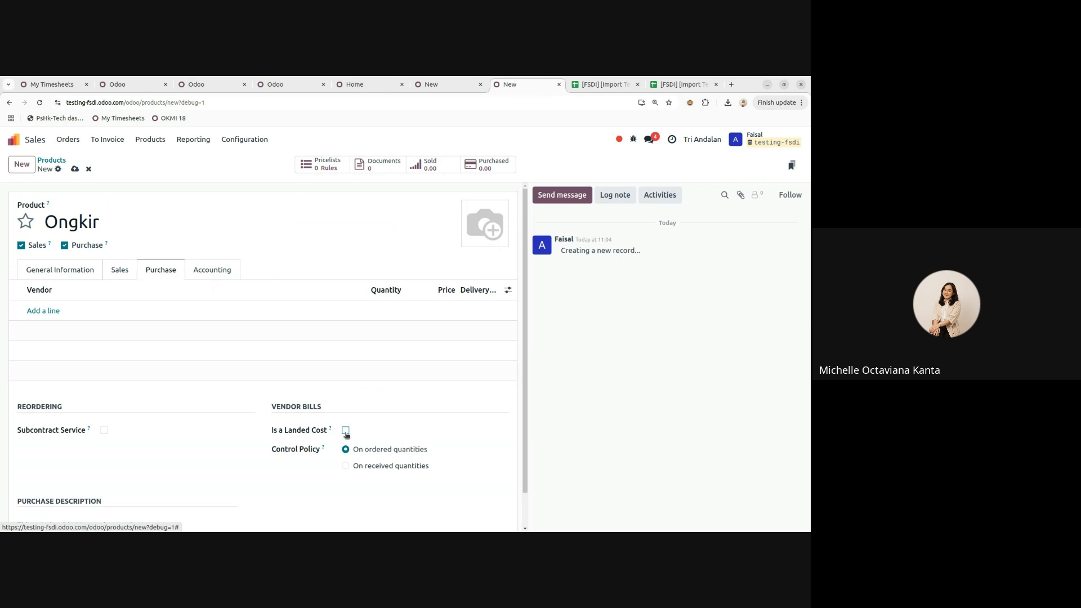
pyautogui.click(346, 430)
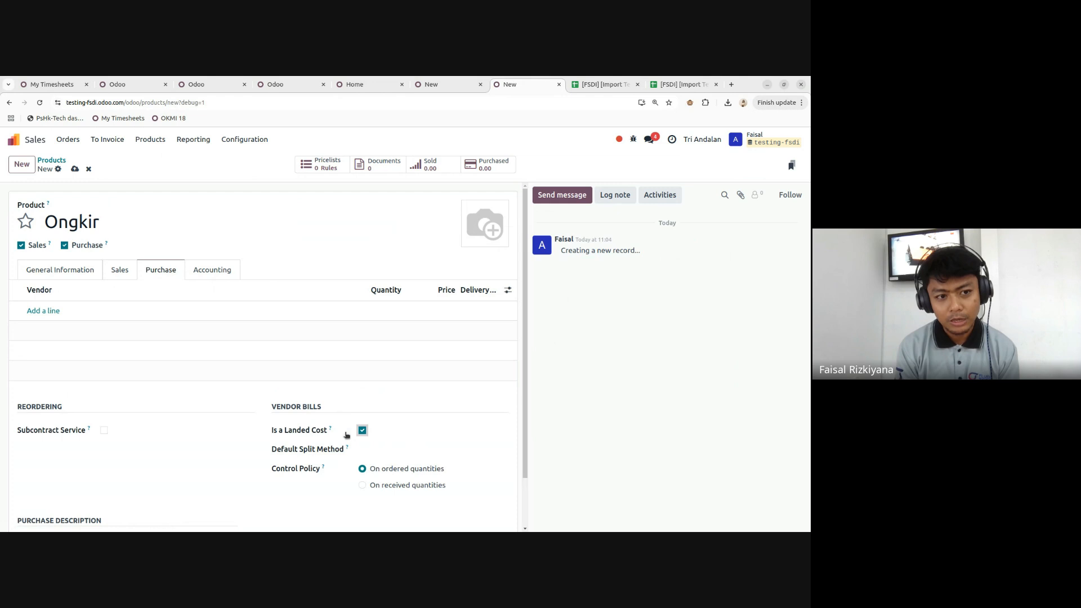
pyautogui.scroll(-1, 341, 427)
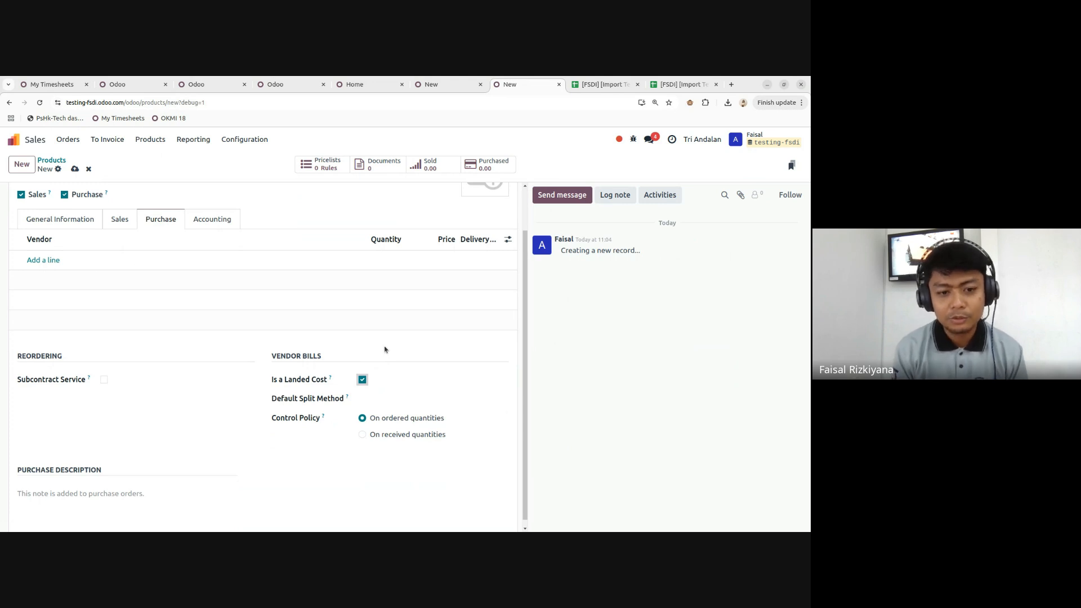
pyautogui.scroll(1, 372, 346)
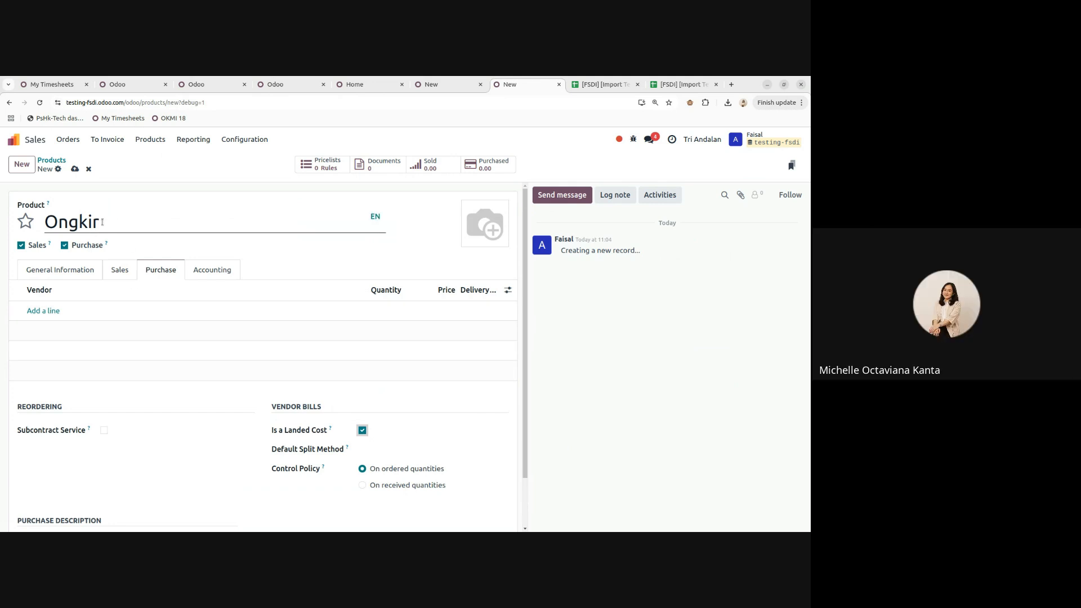
pyautogui.scroll(-1, 397, 290)
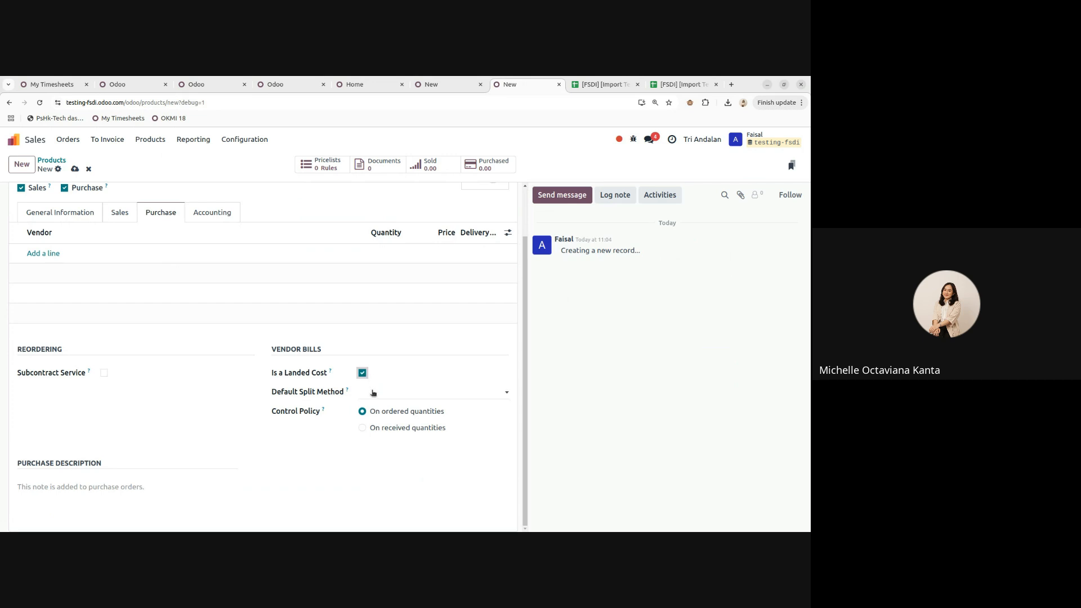
pyautogui.click(373, 393)
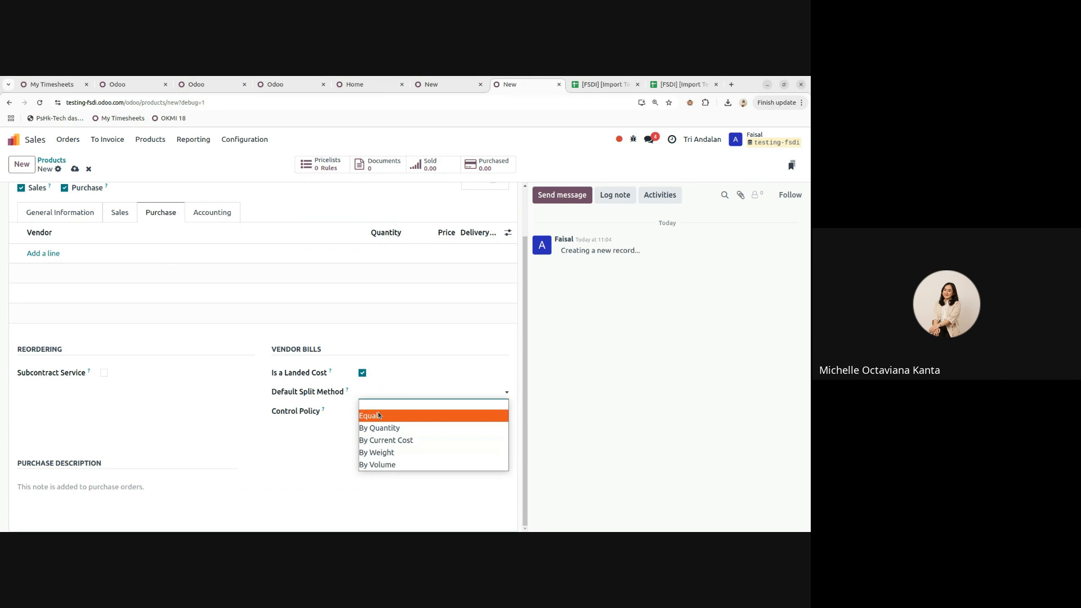
pyautogui.click(380, 379)
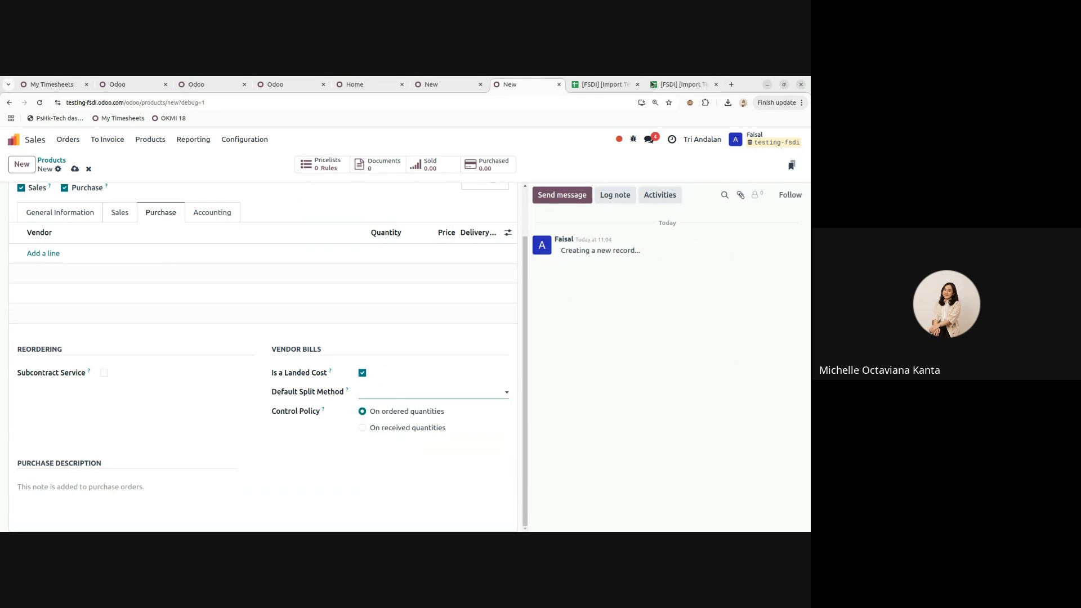
# - Inspect the template's Is a Landed Cost header in P1, undoing an accidental move, then glance at Ongkir
pyautogui.click(671, 84)
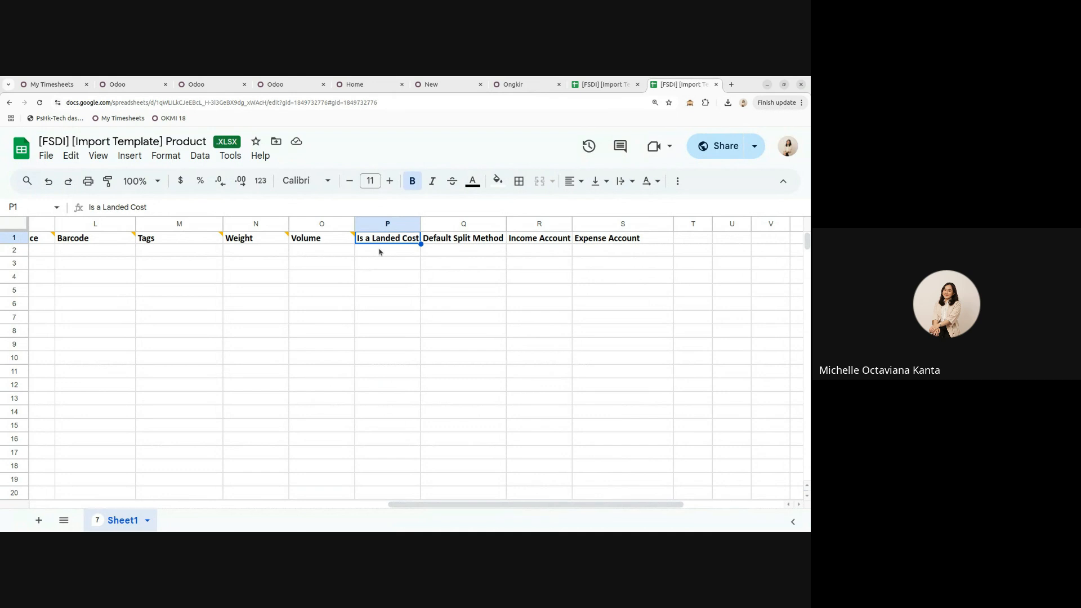
pyautogui.moveTo(380, 247); pyautogui.dragTo(554, 285)
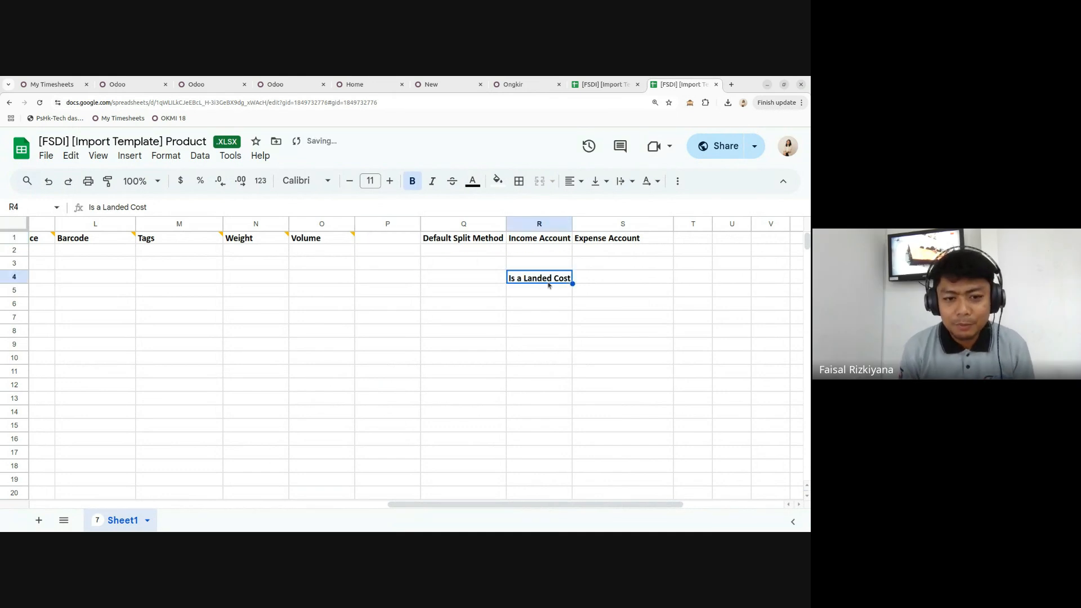
pyautogui.hotkey('ctrl', 'z')
pyautogui.click(501, 322)
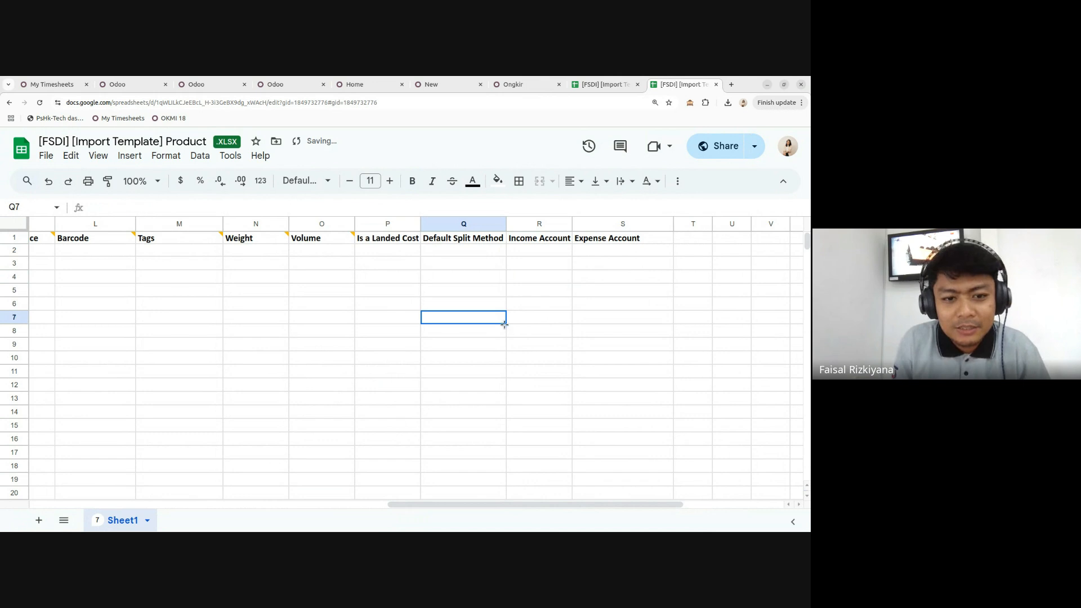
pyautogui.moveTo(389, 255); pyautogui.dragTo(244, 345)
pyautogui.click(388, 238)
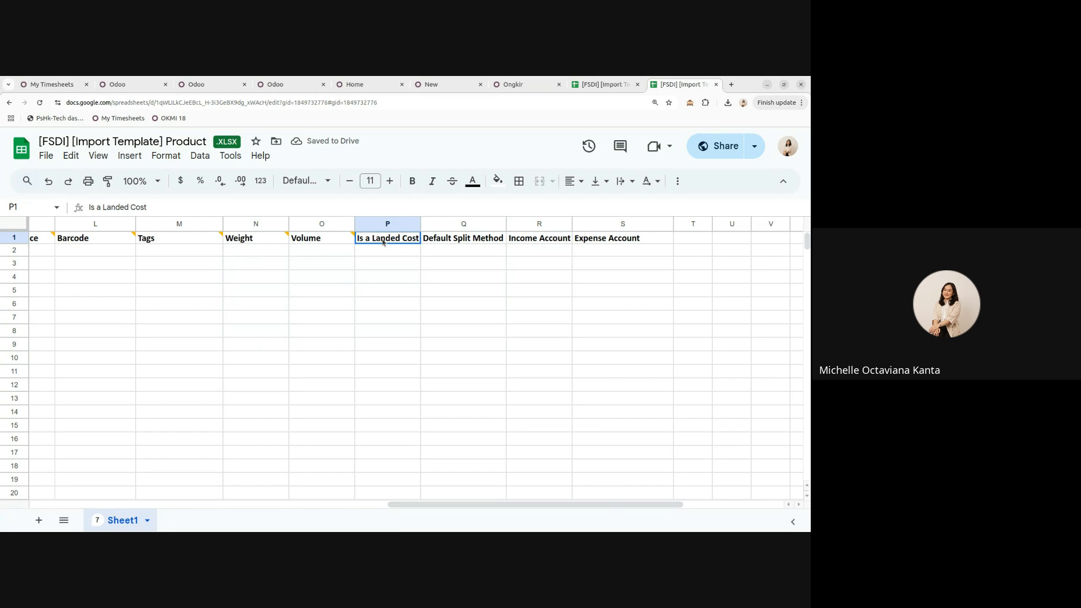
pyautogui.click(539, 250)
pyautogui.click(520, 85)
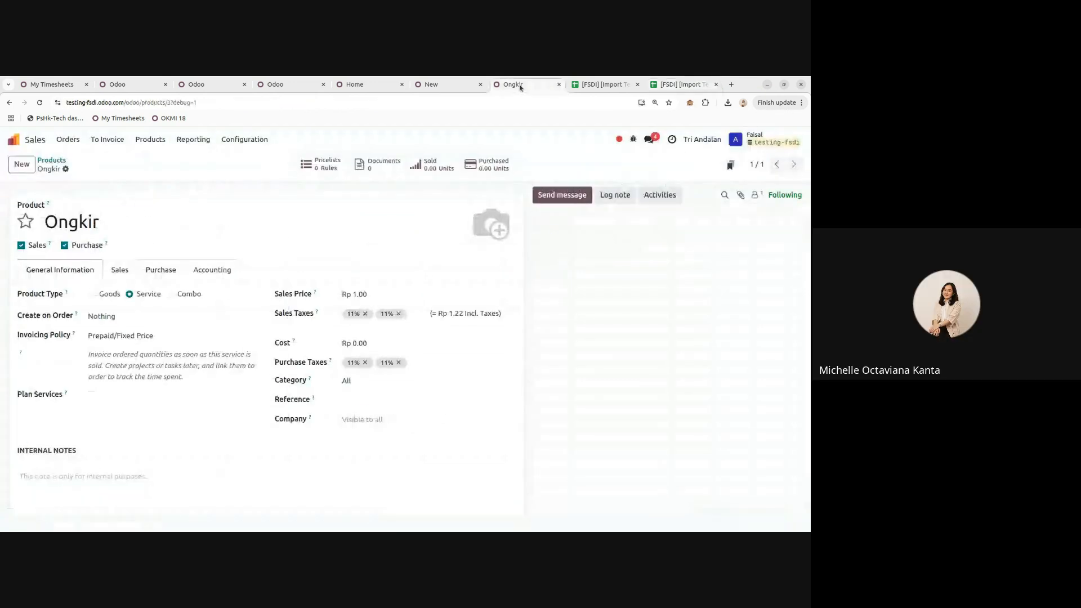
pyautogui.click(660, 85)
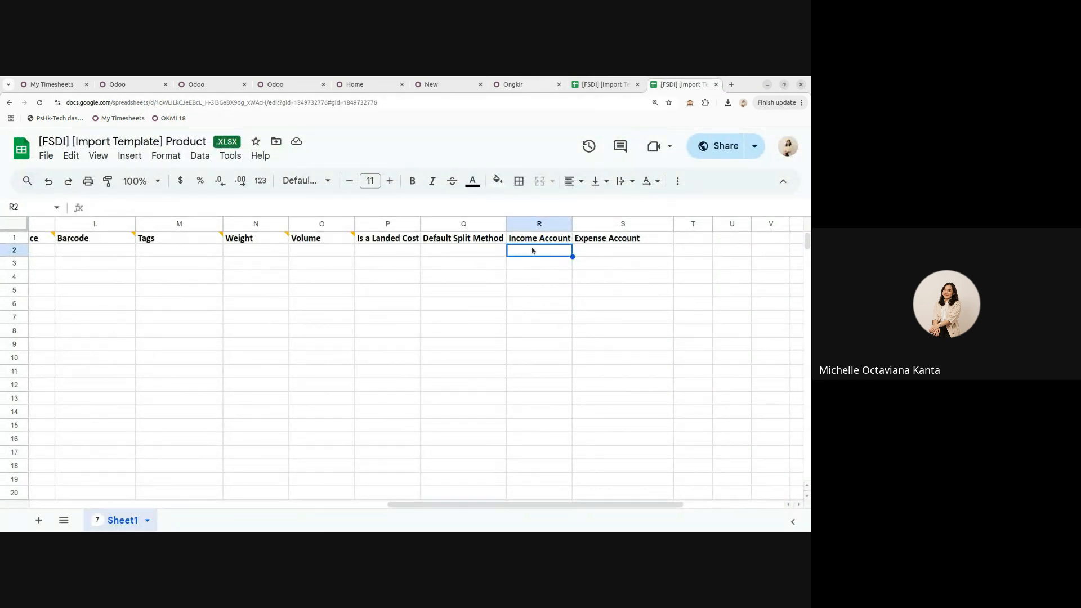
pyautogui.click(516, 85)
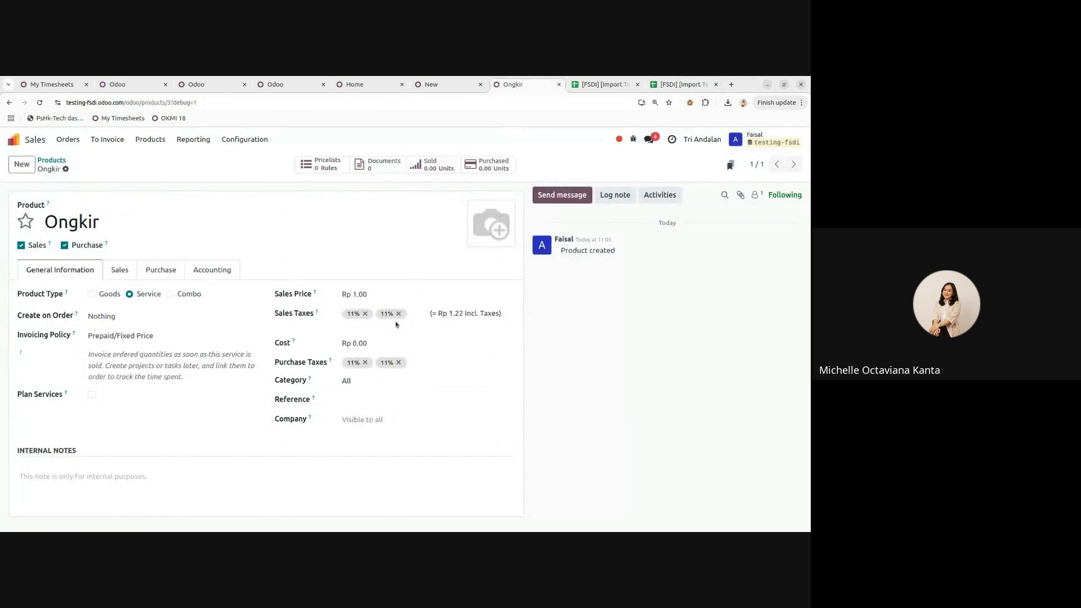
pyautogui.click(217, 270)
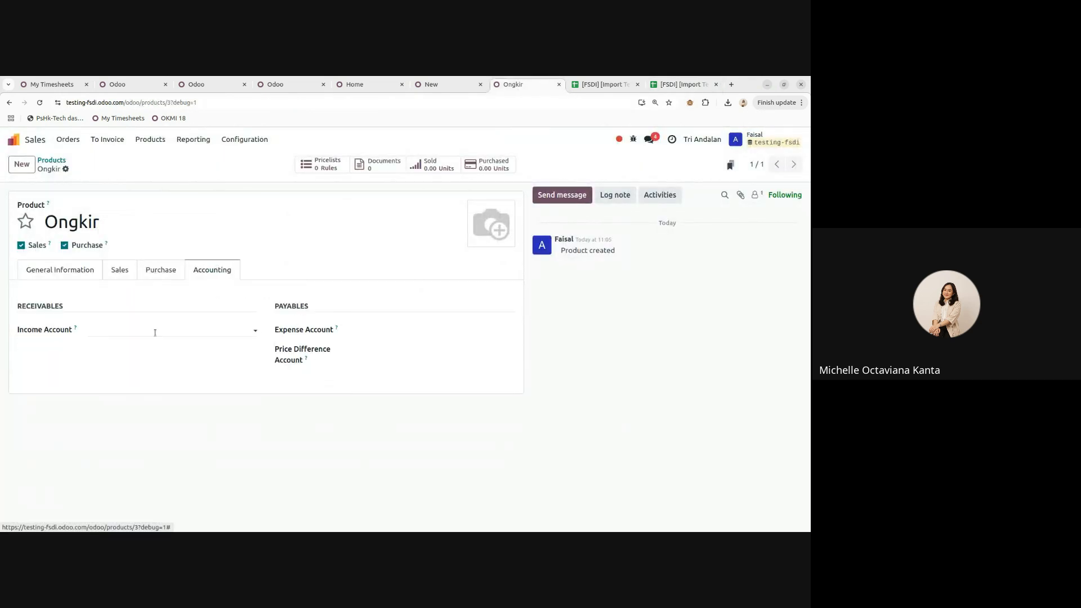
pyautogui.click(73, 270)
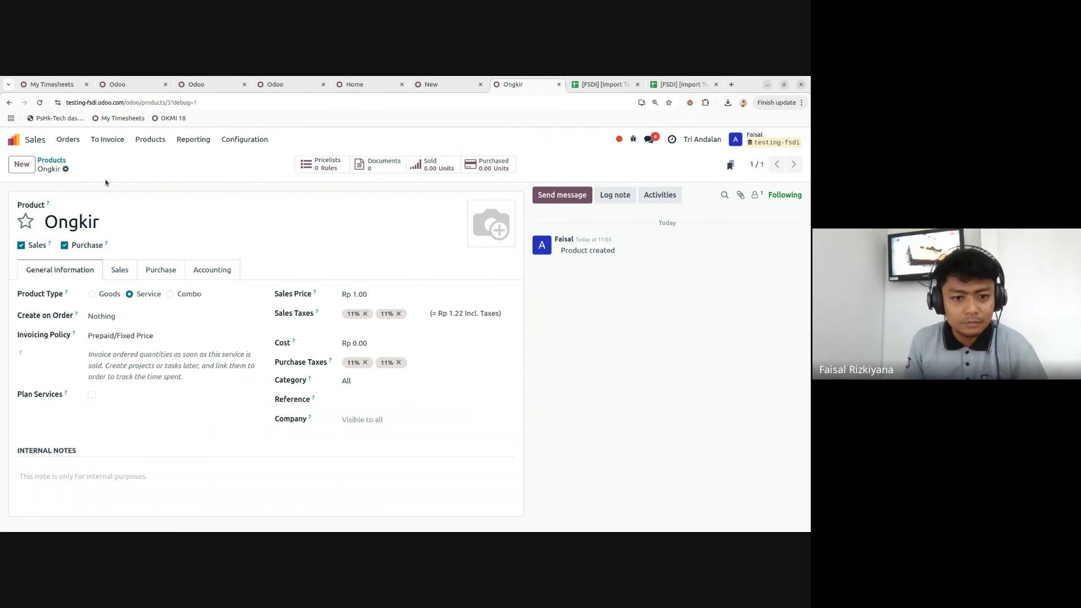
pyautogui.click(198, 277)
pyautogui.click(119, 330)
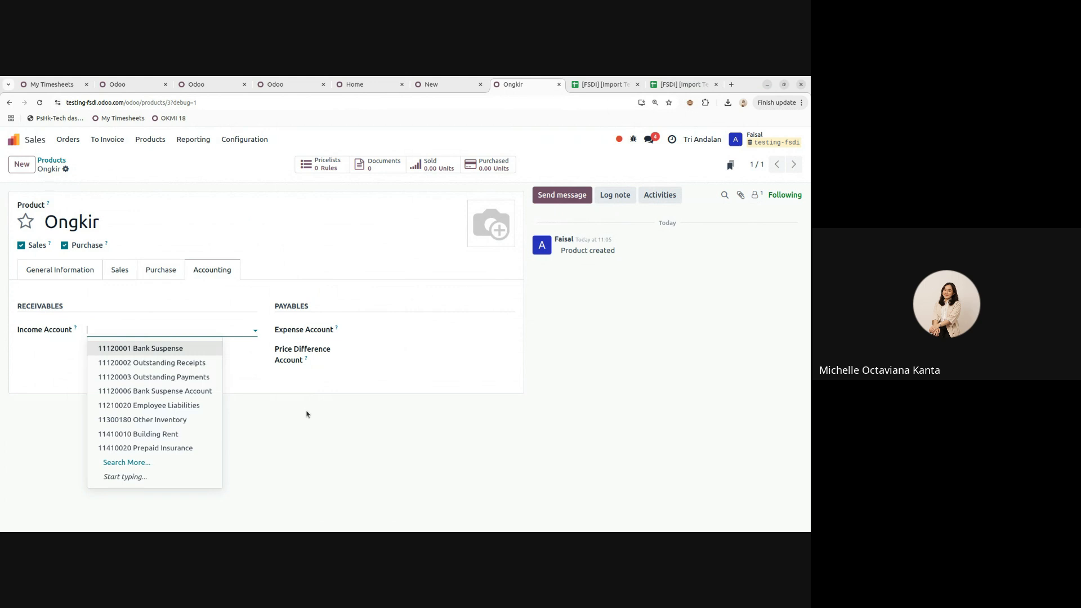
pyautogui.click(72, 277)
pyautogui.click(214, 273)
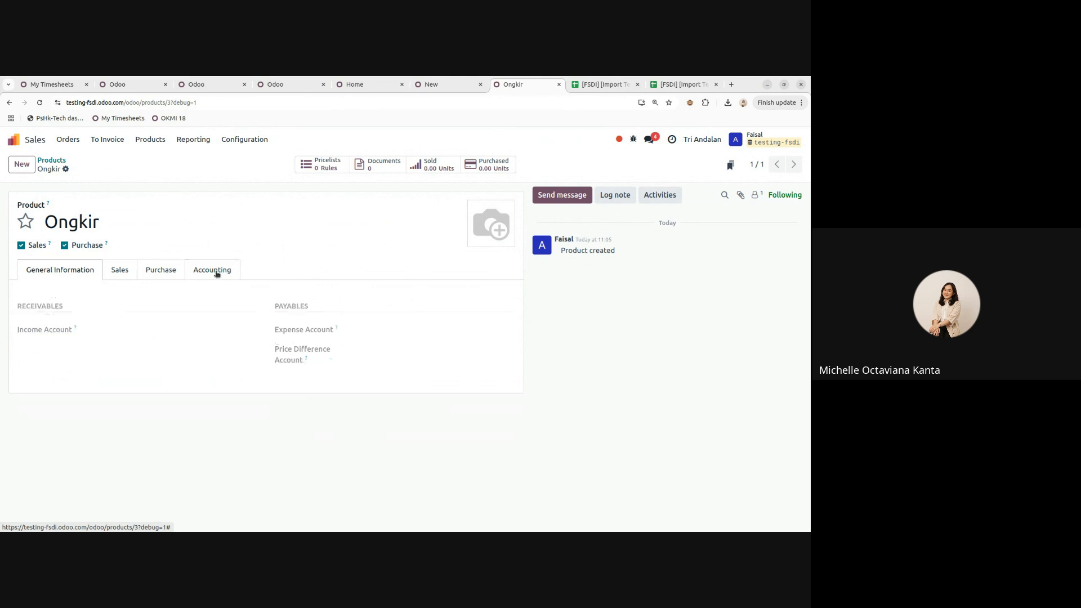
pyautogui.click(54, 272)
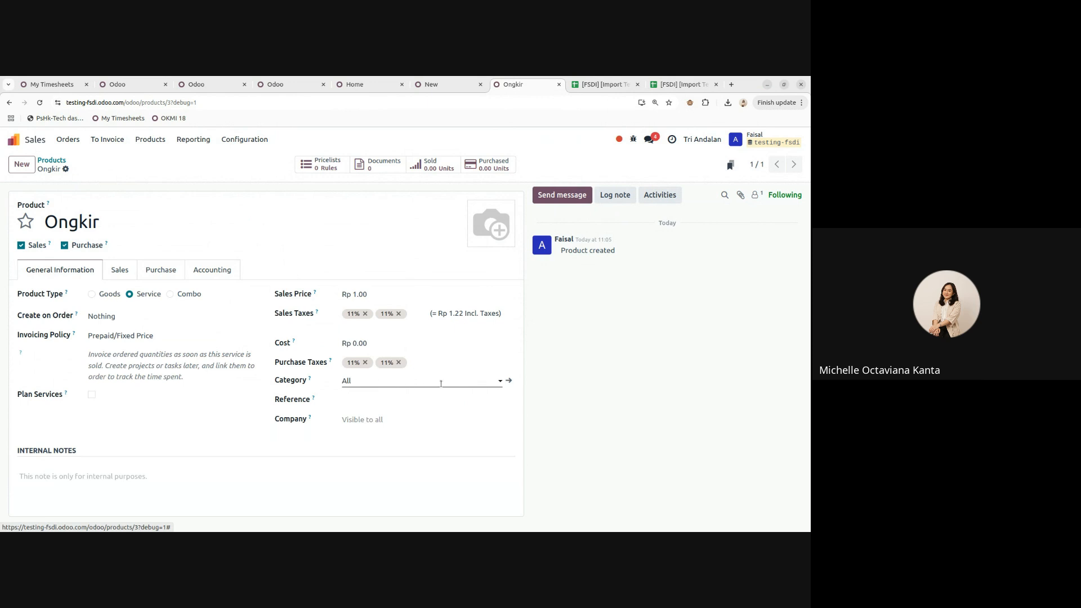
pyautogui.click(509, 382)
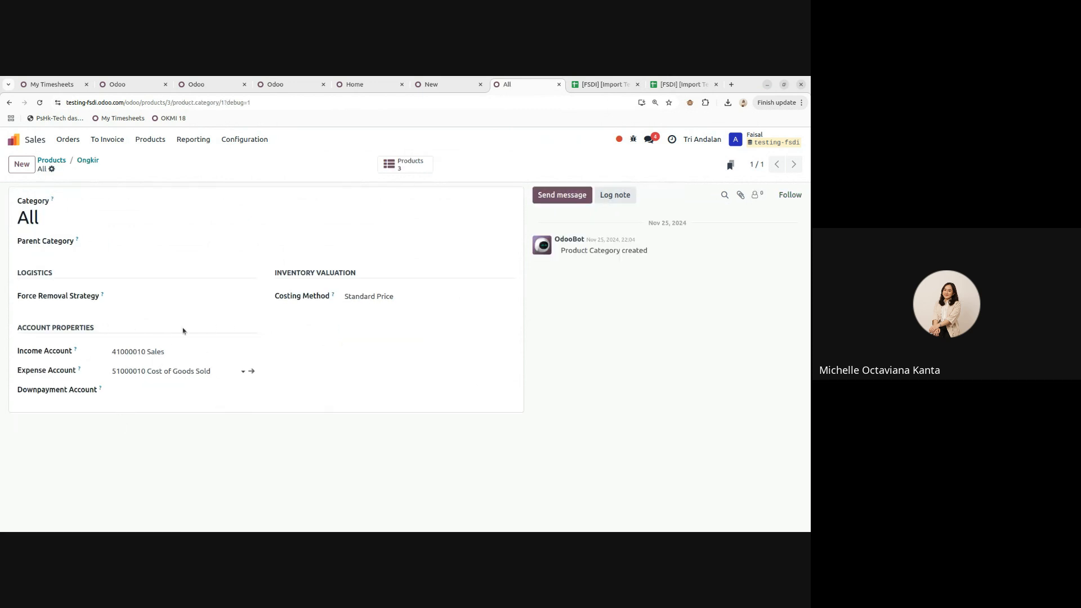
pyautogui.click(88, 160)
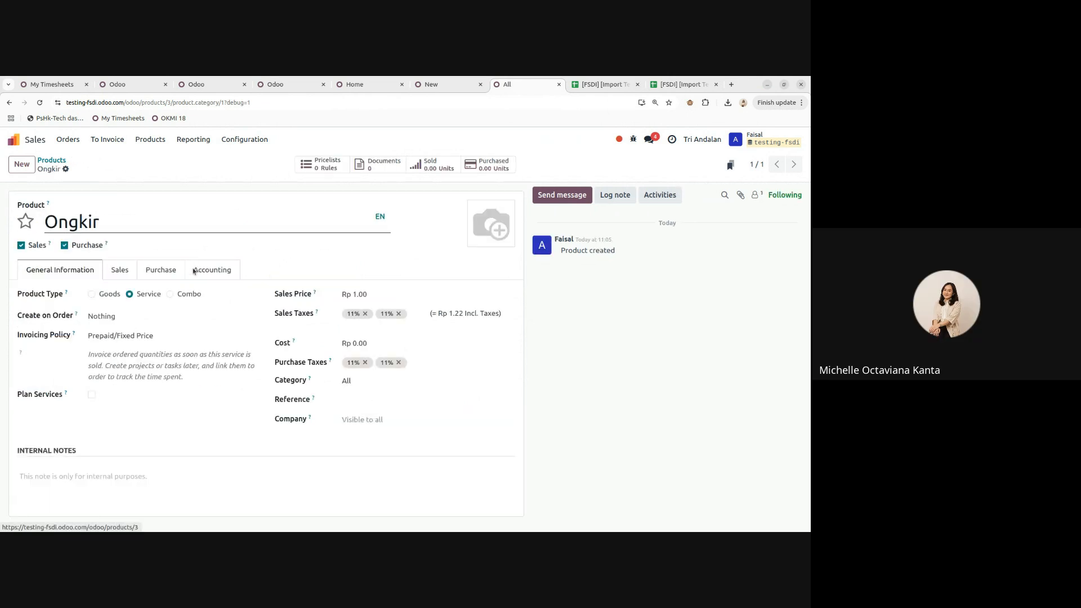
pyautogui.click(202, 272)
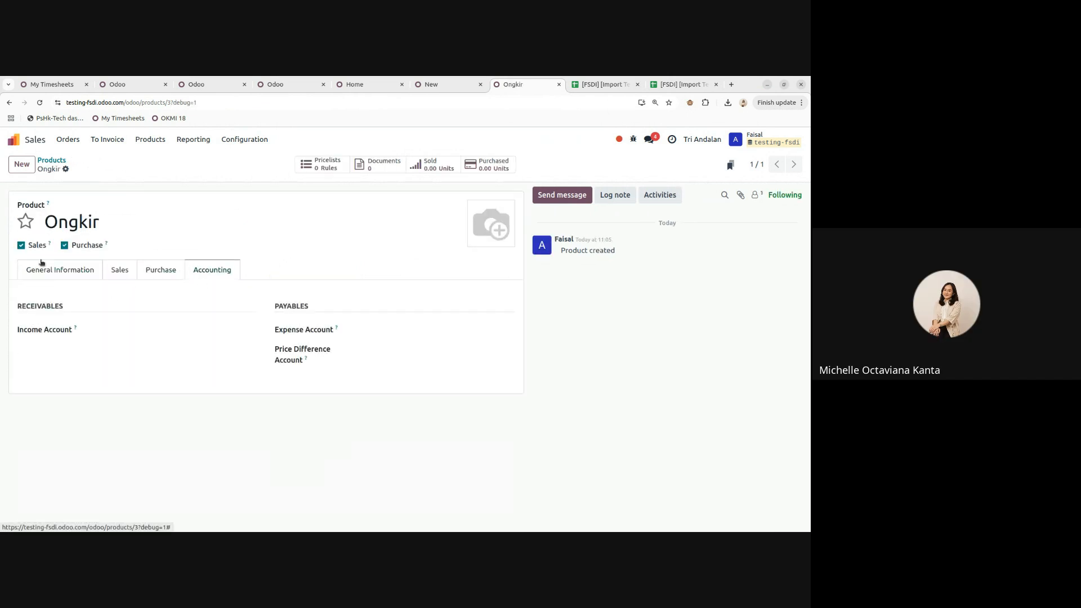
pyautogui.click(49, 274)
pyautogui.click(204, 268)
pyautogui.click(78, 278)
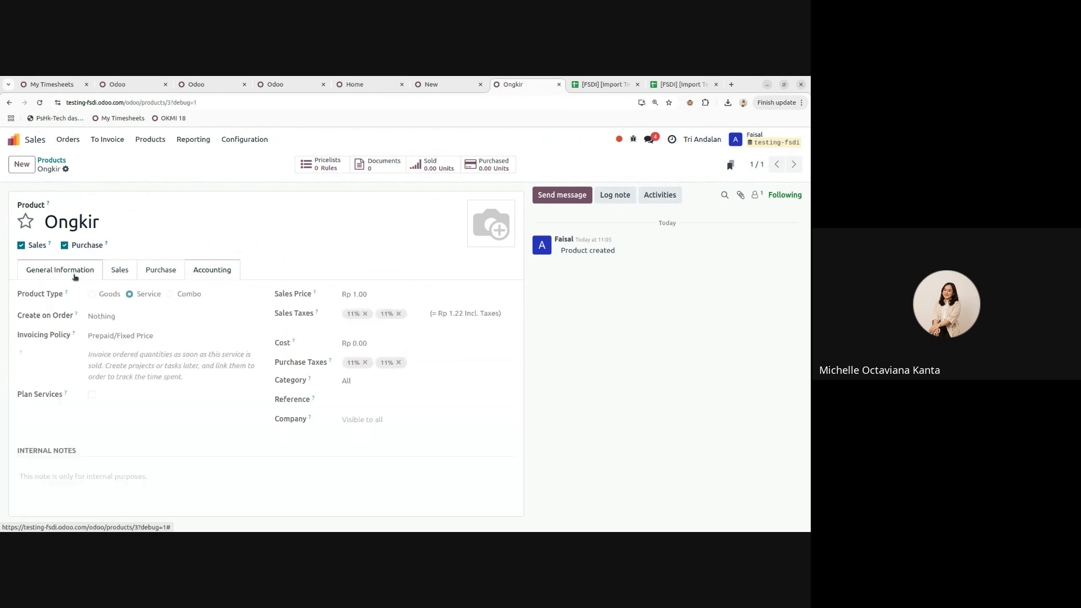
pyautogui.click(678, 85)
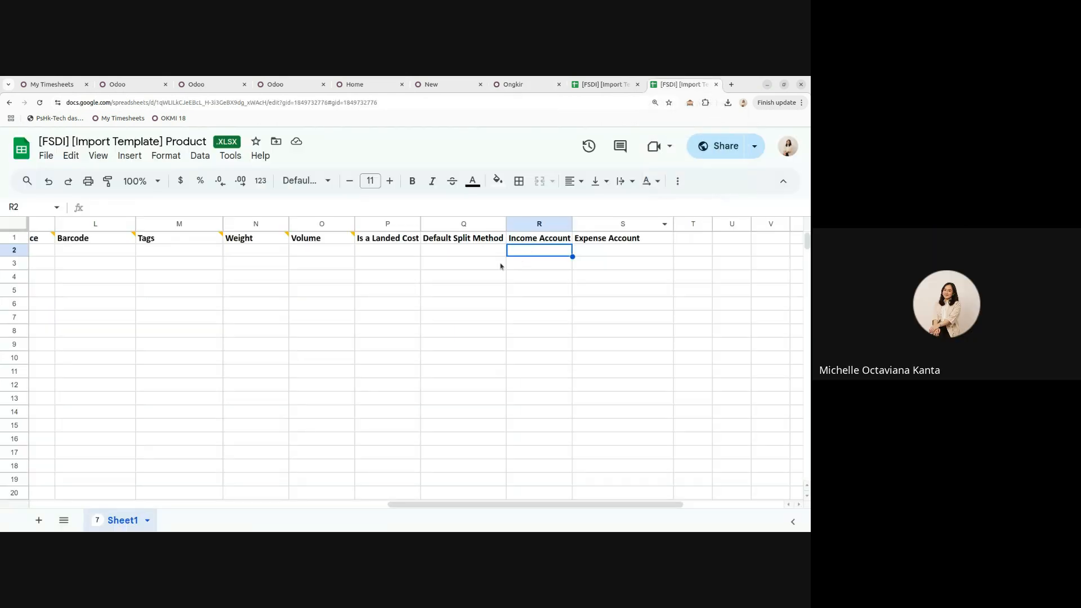
pyautogui.moveTo(385, 244); pyautogui.dragTo(652, 297)
pyautogui.click(463, 290)
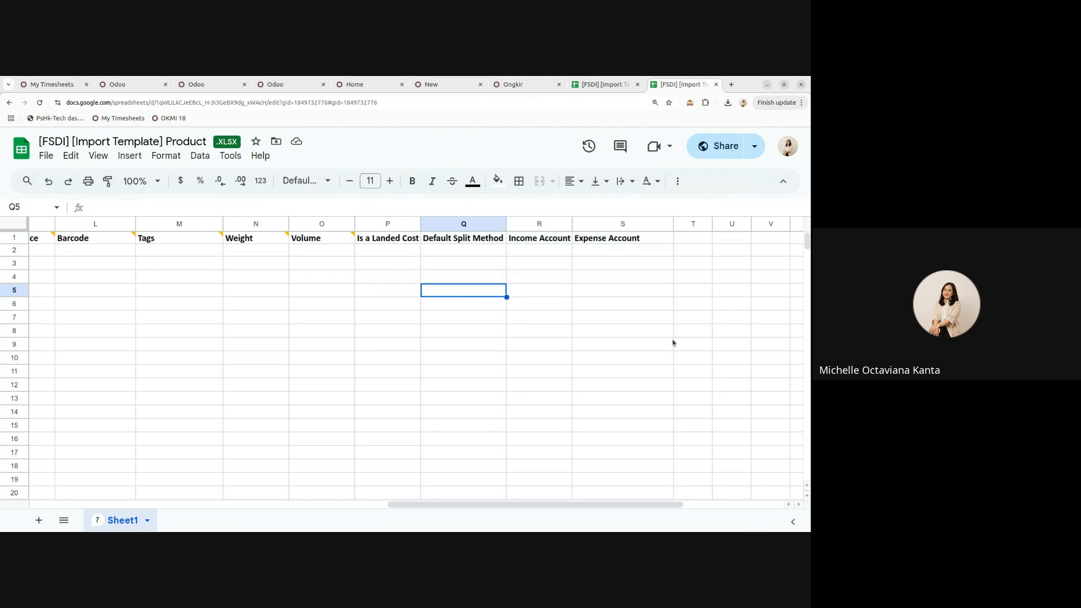
pyautogui.moveTo(536, 508); pyautogui.dragTo(106, 492)
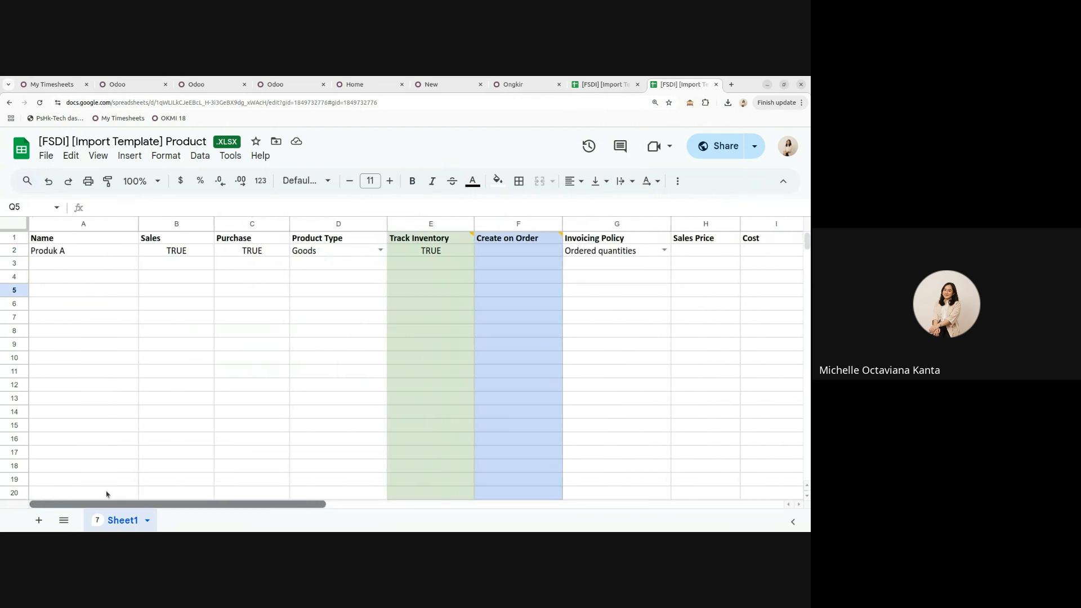
pyautogui.click(513, 86)
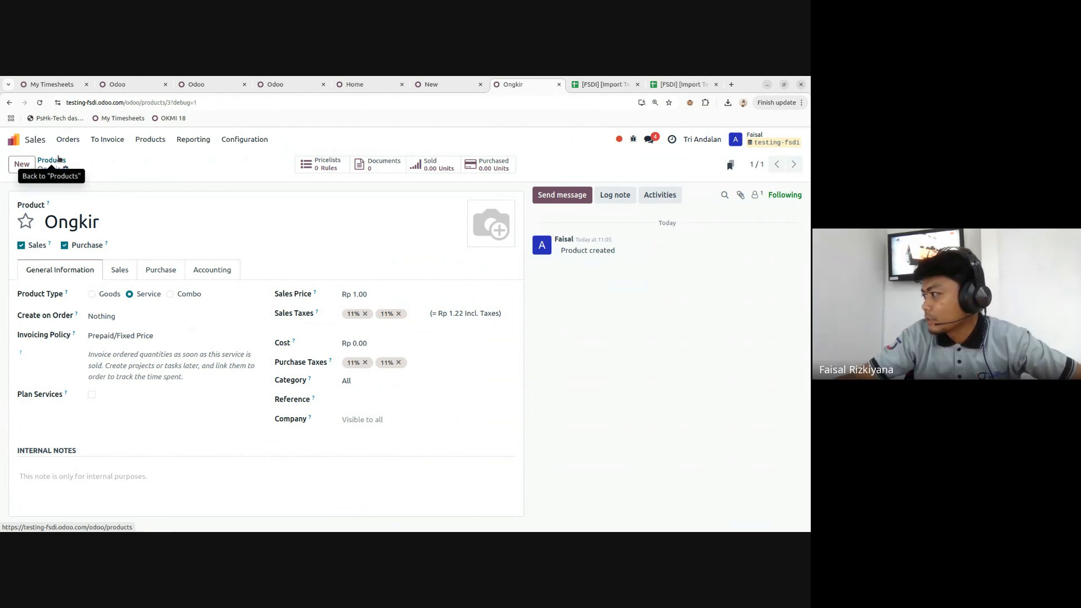
# - Open Test Produk from the product list, compare its Purchase and Sales settings, then go home
pyautogui.click(58, 160)
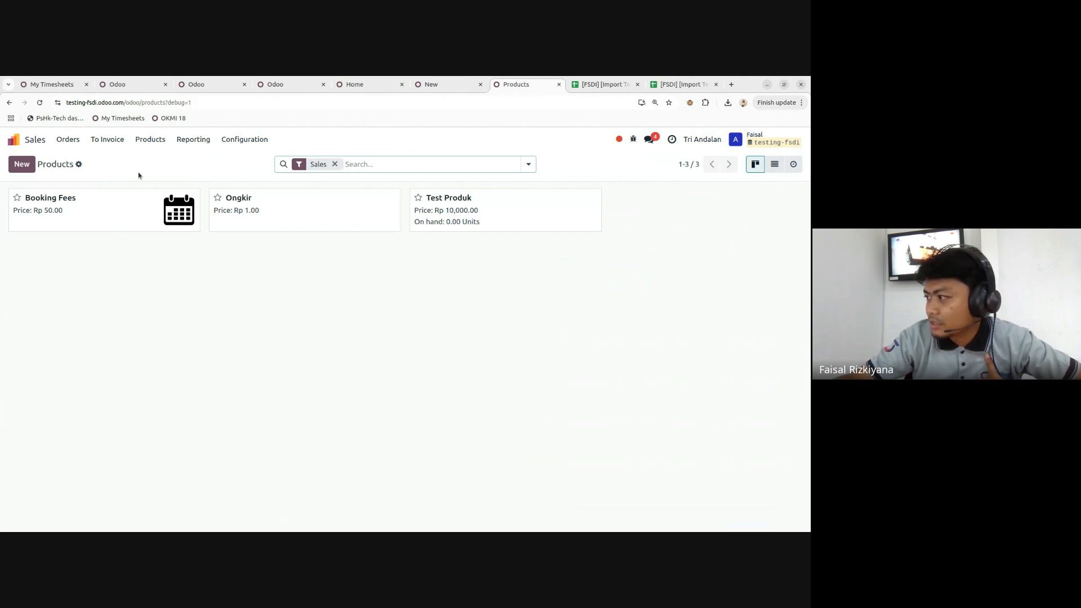
pyautogui.click(456, 212)
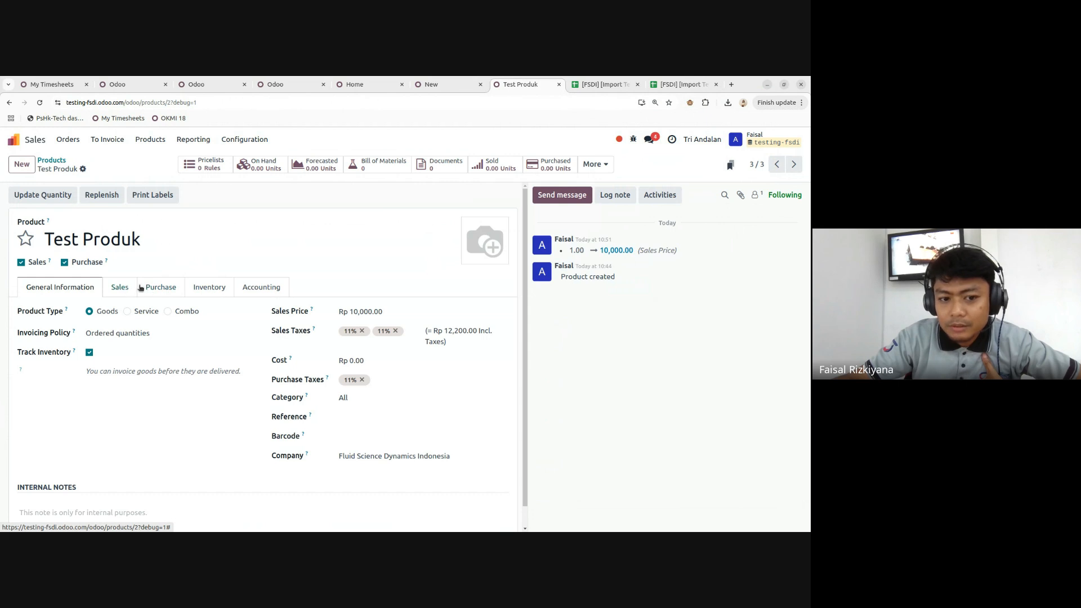
pyautogui.click(174, 287)
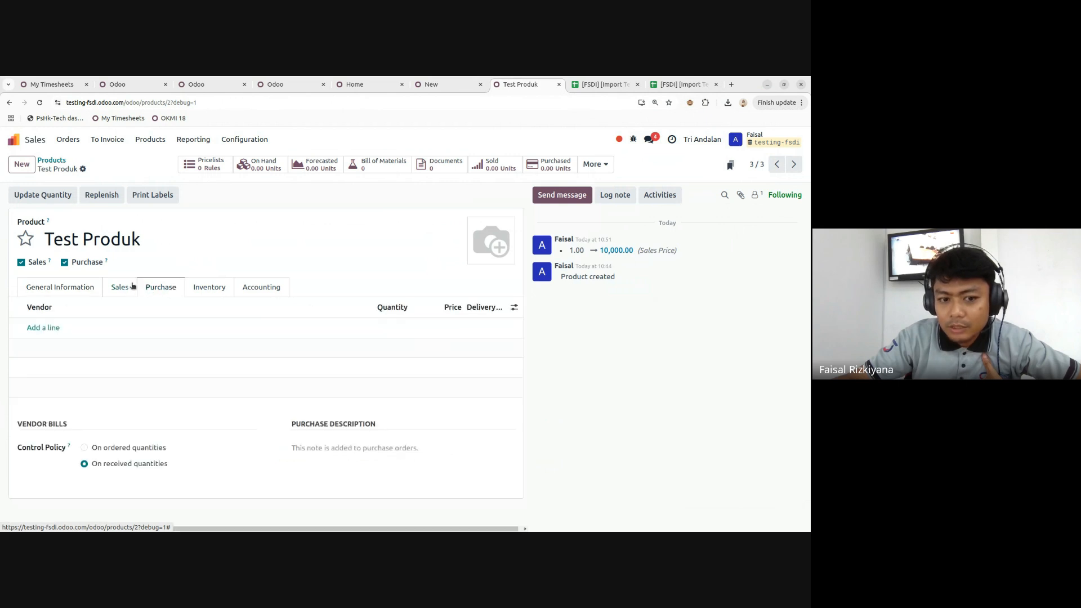
pyautogui.click(115, 286)
pyautogui.click(160, 287)
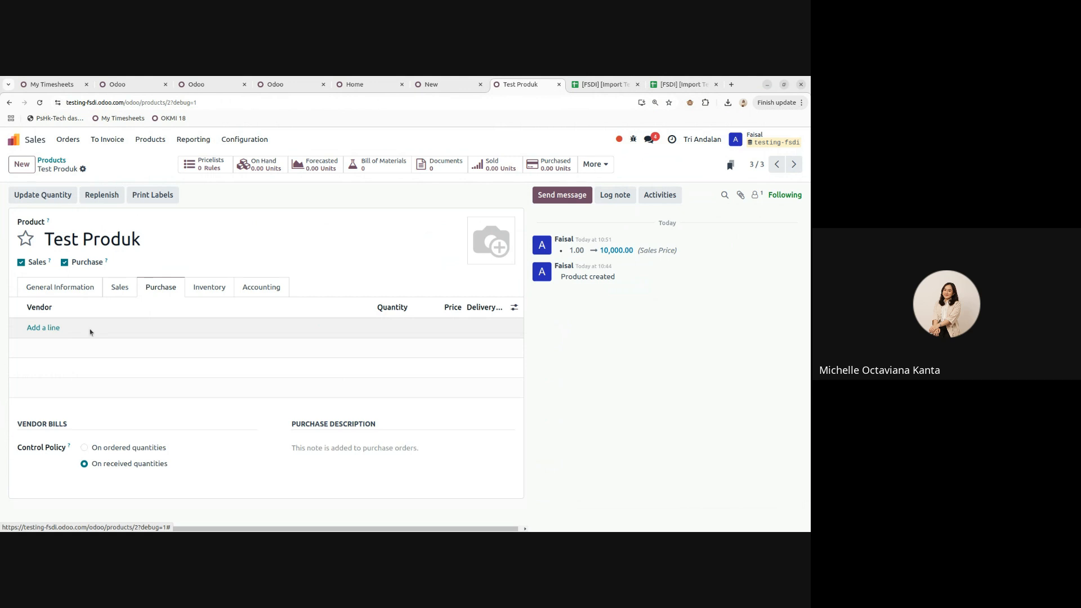
pyautogui.click(35, 141)
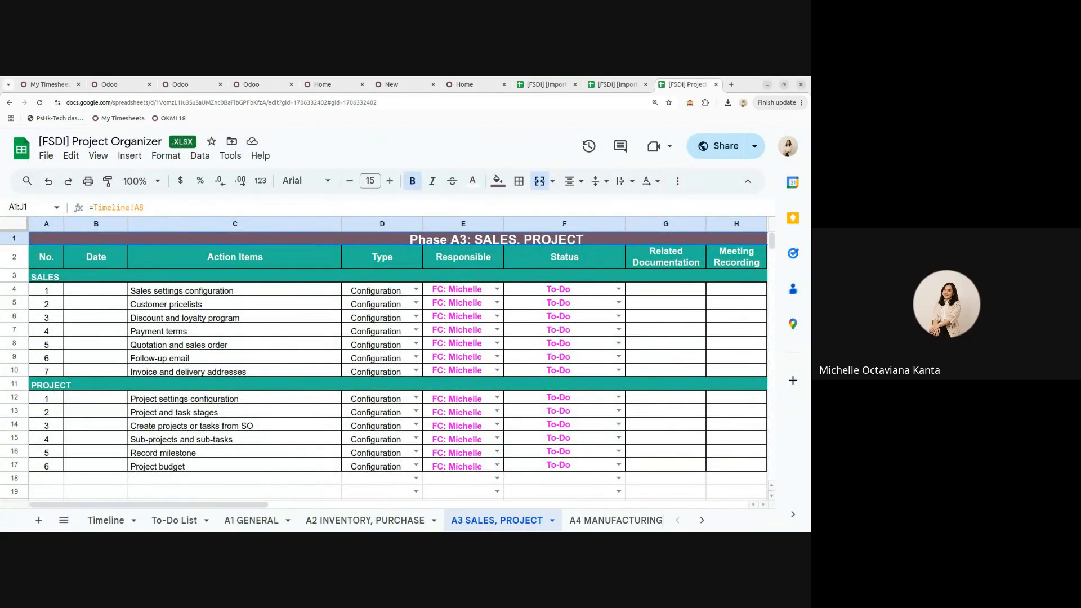
# - On the A1 GENERAL sheet, point out the settings, access rights and data import tasks
pyautogui.click(234, 521)
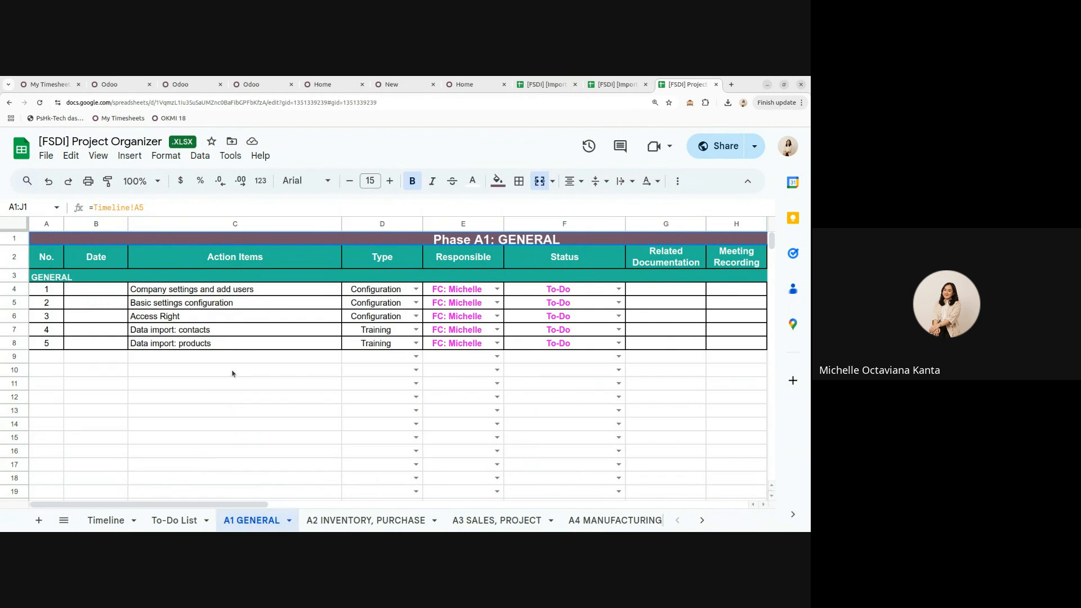
pyautogui.click(186, 321)
pyautogui.click(201, 307)
pyautogui.click(208, 292)
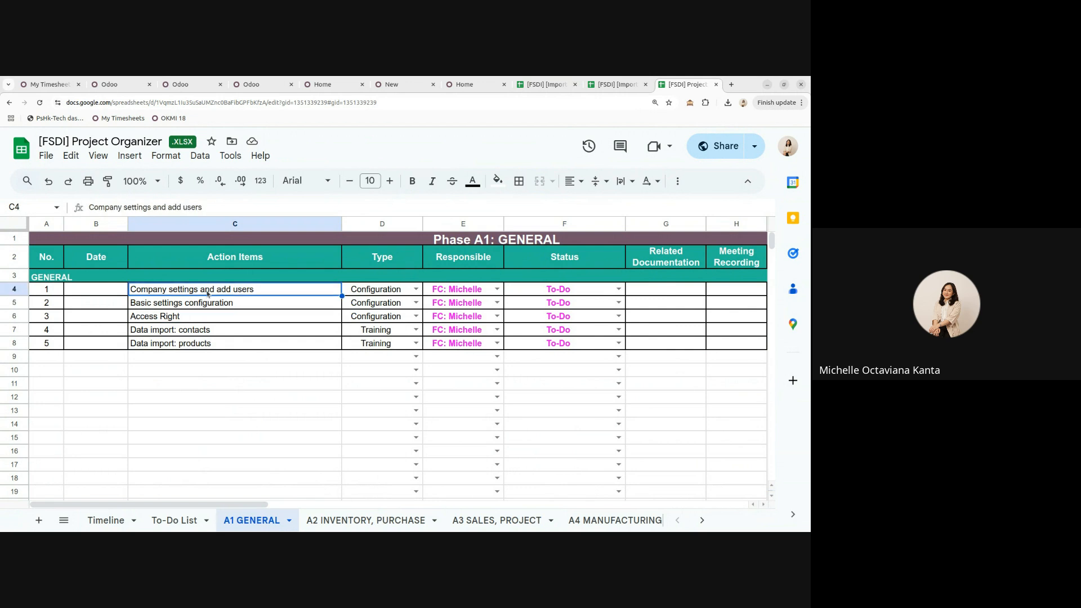
pyautogui.click(220, 332)
pyautogui.click(220, 345)
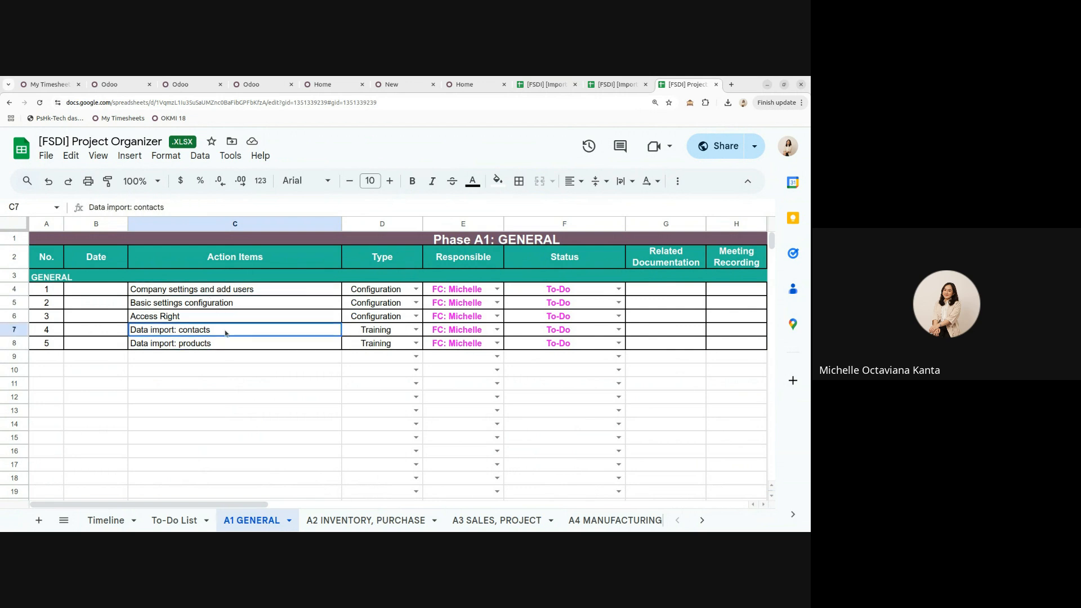
# - Look through the A2 and A3 sheets, then select the inventory phase date cell E6 on Timeline
pyautogui.click(340, 522)
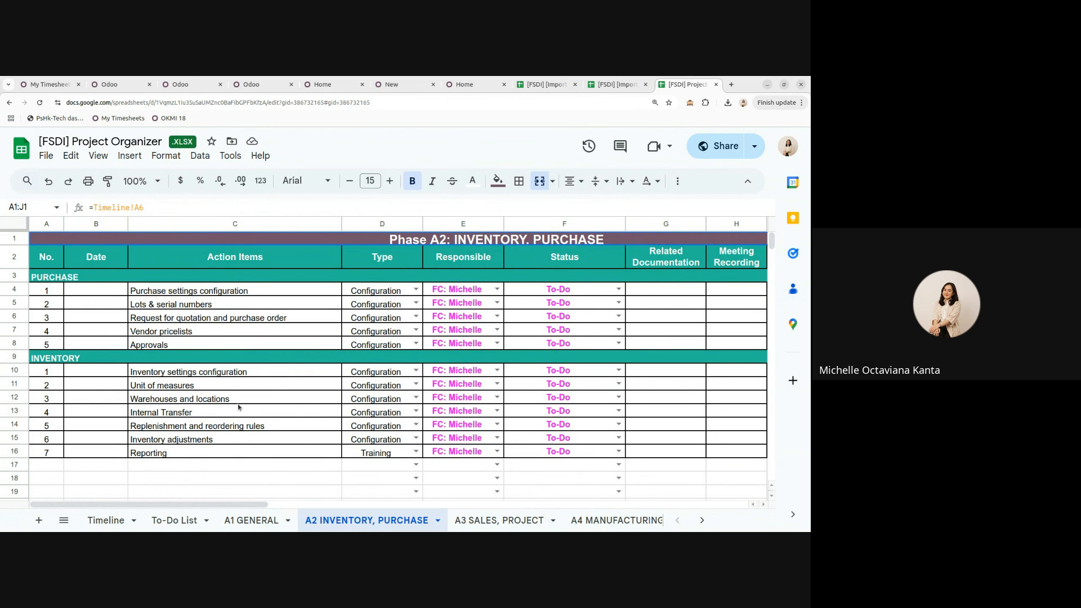
pyautogui.click(483, 521)
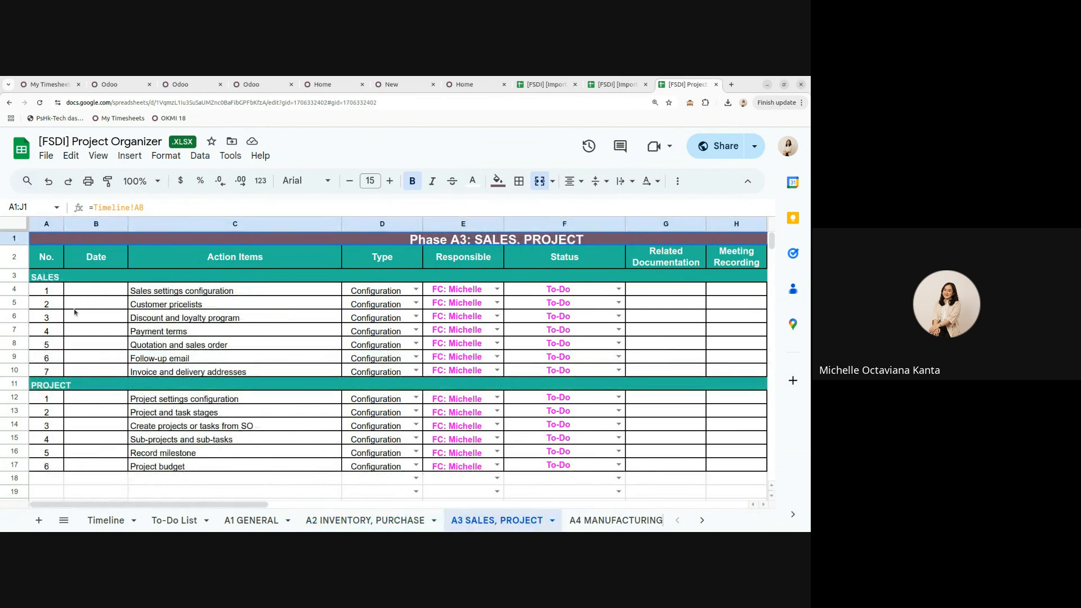
pyautogui.click(369, 521)
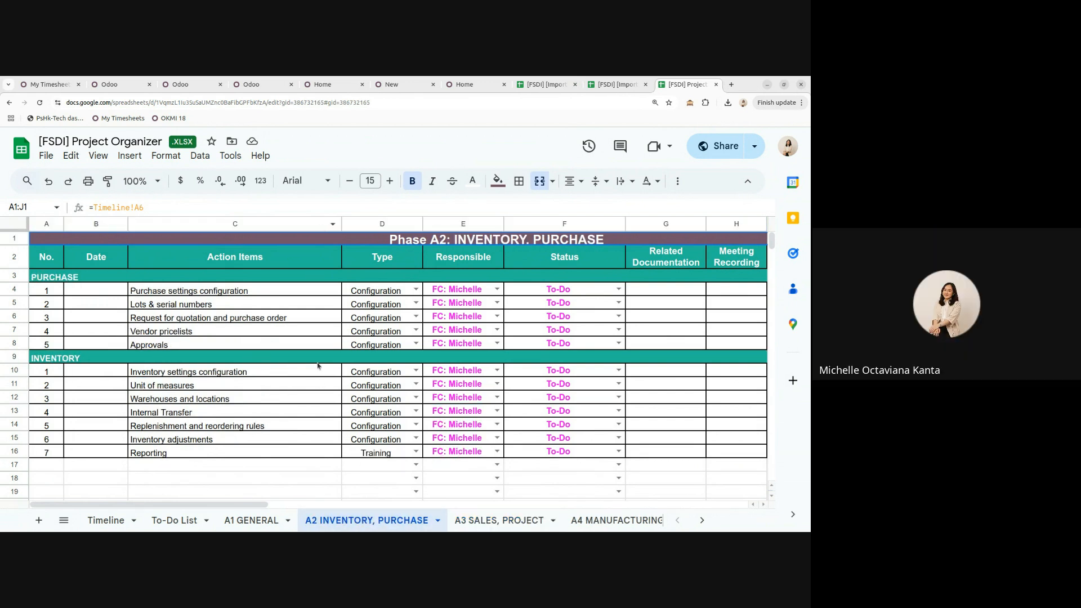
pyautogui.click(120, 524)
pyautogui.moveTo(230, 505); pyautogui.dragTo(273, 505)
pyautogui.click(598, 343)
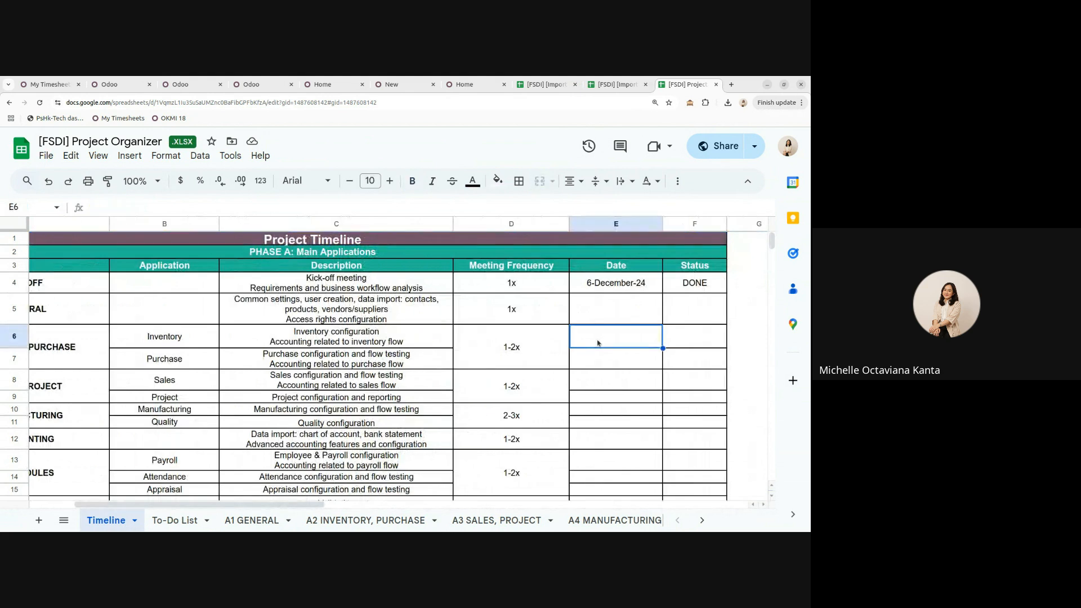